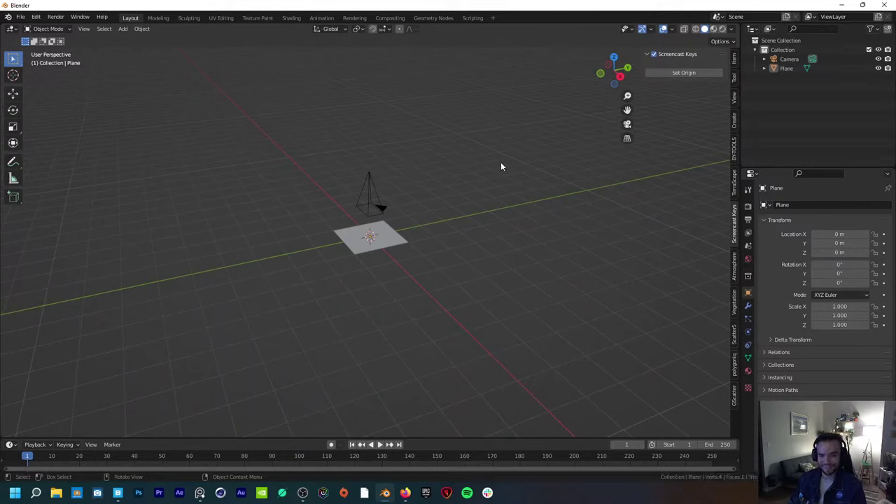
Step: Select the plane and show the Scatter5 add-on settings for it
{"action": "left_click", "coordinate": [366, 183]}
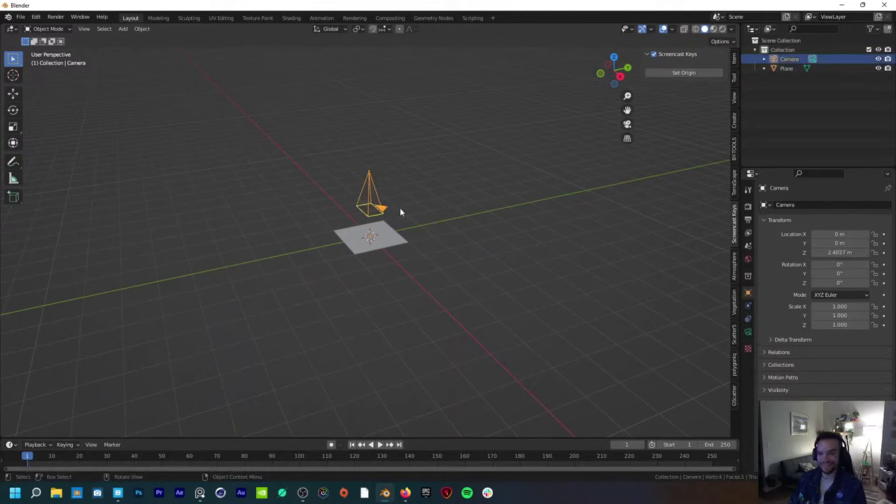
{"action": "left_click", "coordinate": [379, 242]}
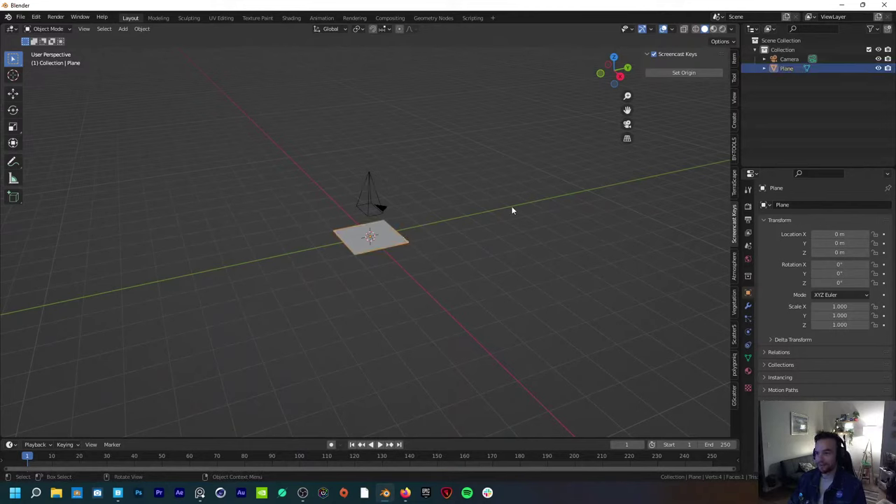
{"action": "left_click", "coordinate": [733, 330]}
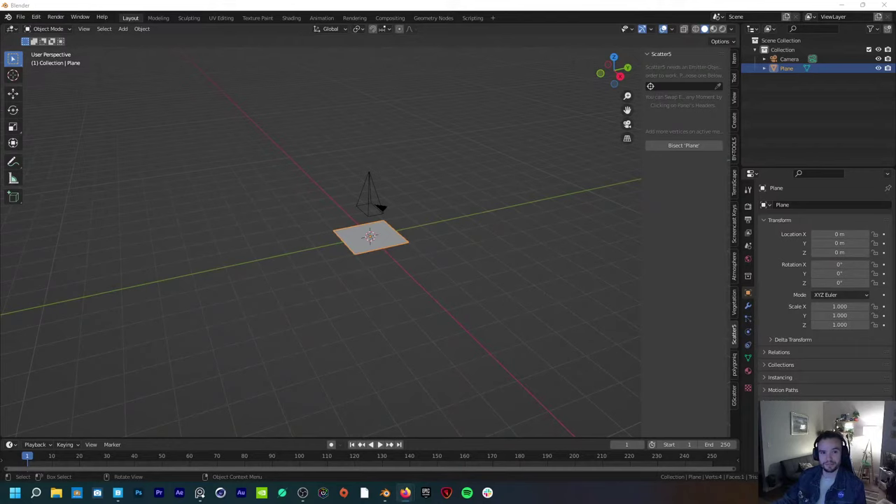
Step: Switch to the browser, read through the Scatter 5 product page on Blender Market, and bring up the garden reference images
{"action": "left_click", "coordinate": [405, 492]}
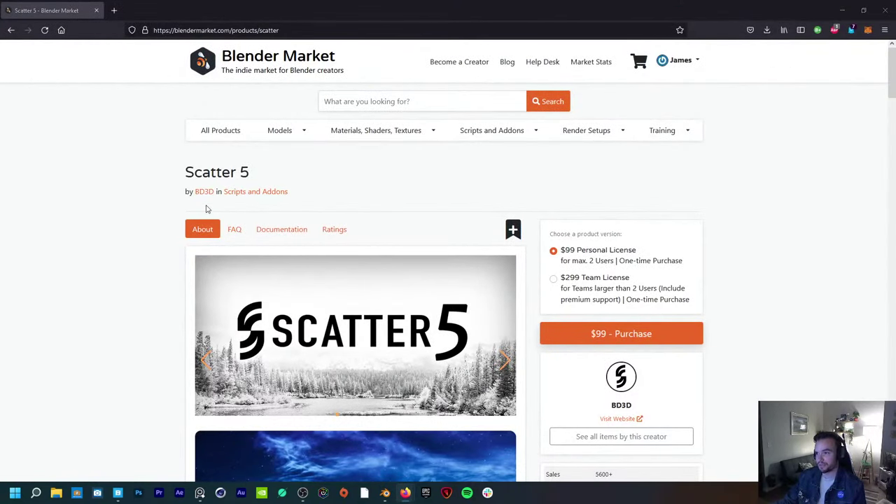
{"action": "scroll", "coordinate": [214, 191], "scroll_direction": "down", "scroll_amount": 4}
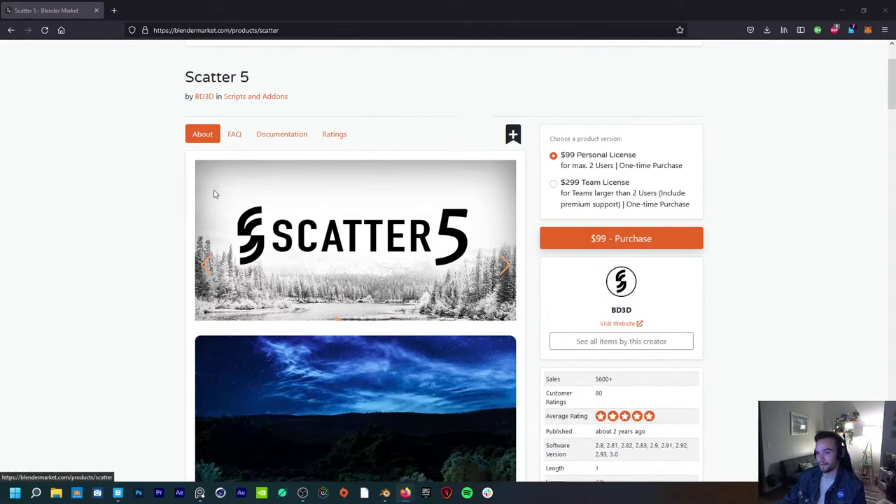
{"action": "scroll", "coordinate": [225, 195], "scroll_direction": "down", "scroll_amount": 6}
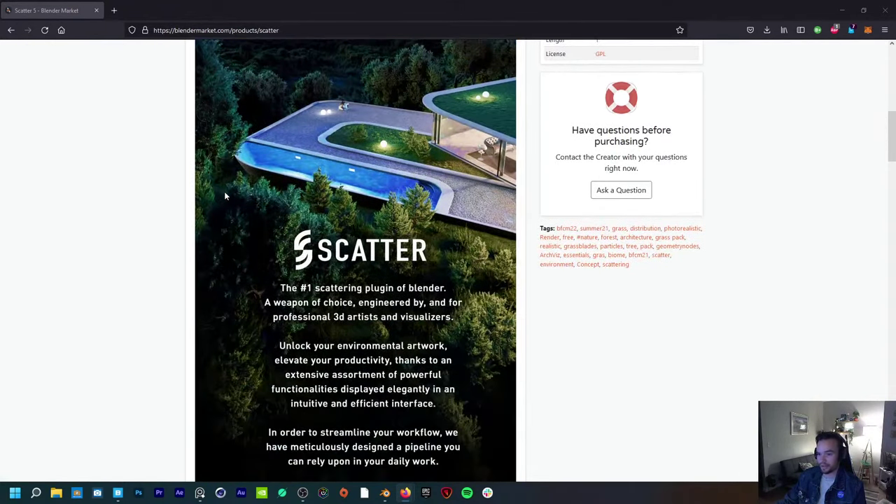
{"action": "scroll", "coordinate": [308, 207], "scroll_direction": "down", "scroll_amount": 1}
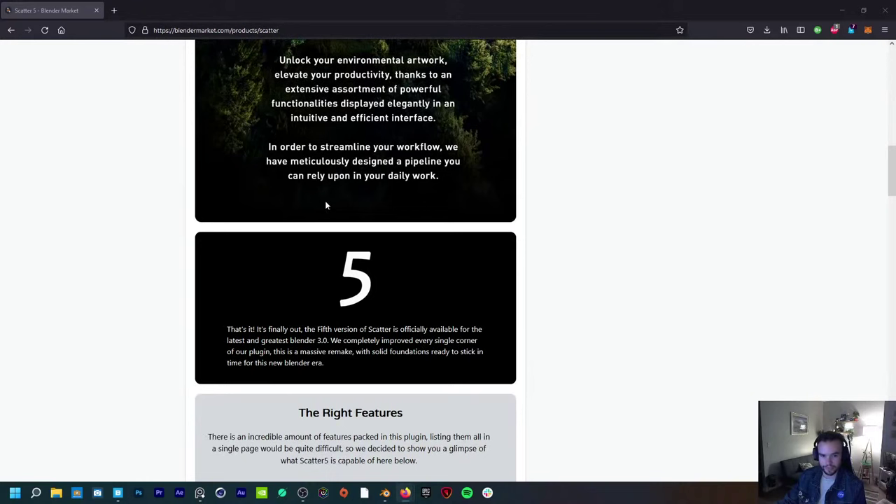
{"action": "scroll", "coordinate": [469, 189], "scroll_direction": "down", "scroll_amount": 5}
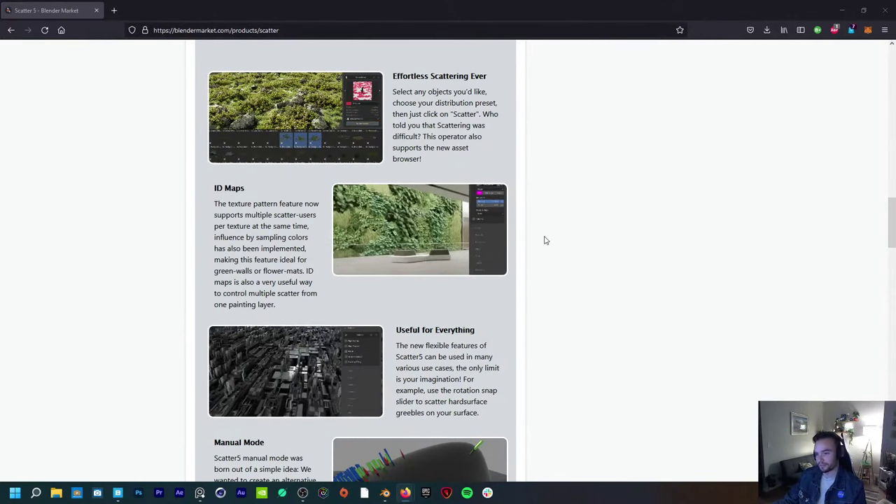
{"action": "scroll", "coordinate": [538, 249], "scroll_direction": "down", "scroll_amount": 2}
{"action": "scroll", "coordinate": [518, 273], "scroll_direction": "down", "scroll_amount": 2}
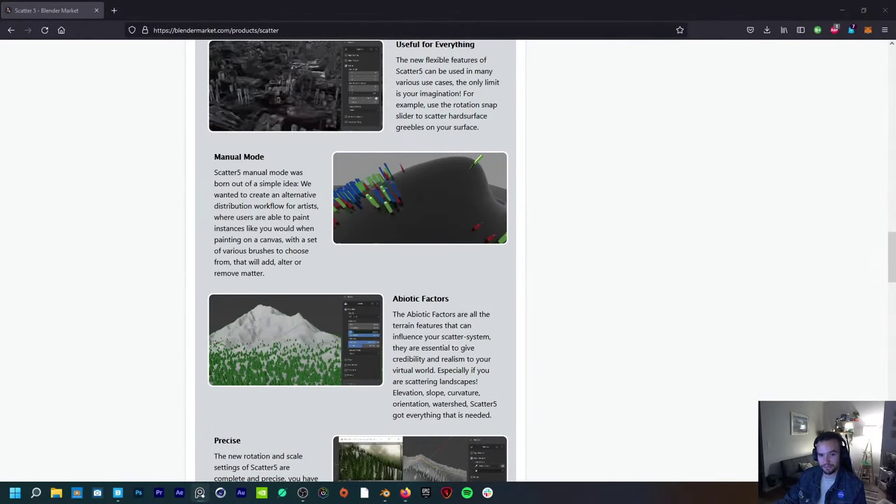
{"action": "left_click", "coordinate": [200, 493]}
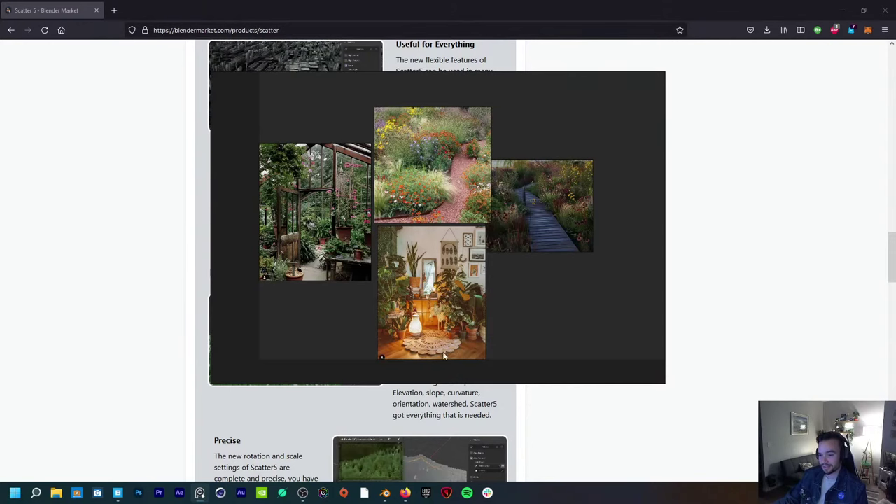
Step: Return to Blender, move the camera along Y to about -7.1 m, and rotate it 90° around X
{"action": "left_click", "coordinate": [387, 496]}
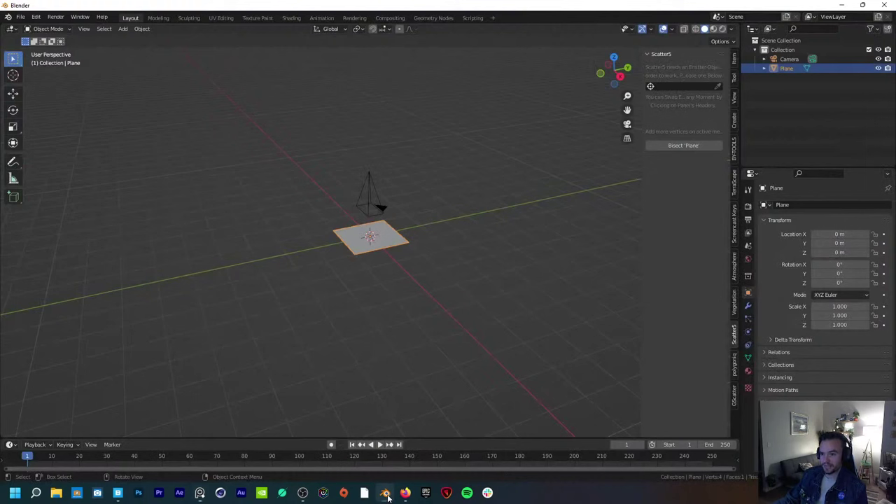
{"action": "left_click", "coordinate": [368, 182]}
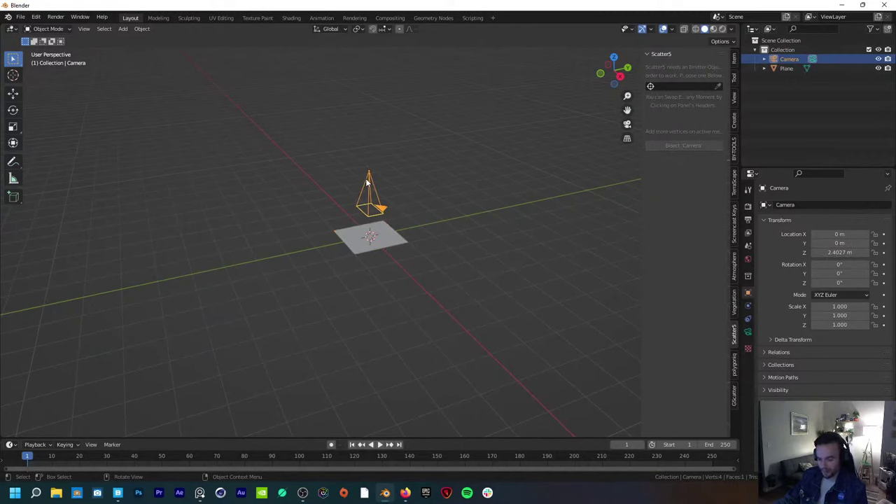
{"action": "key", "text": "g"}
{"action": "key", "text": "y"}
{"action": "left_click", "coordinate": [175, 248]}
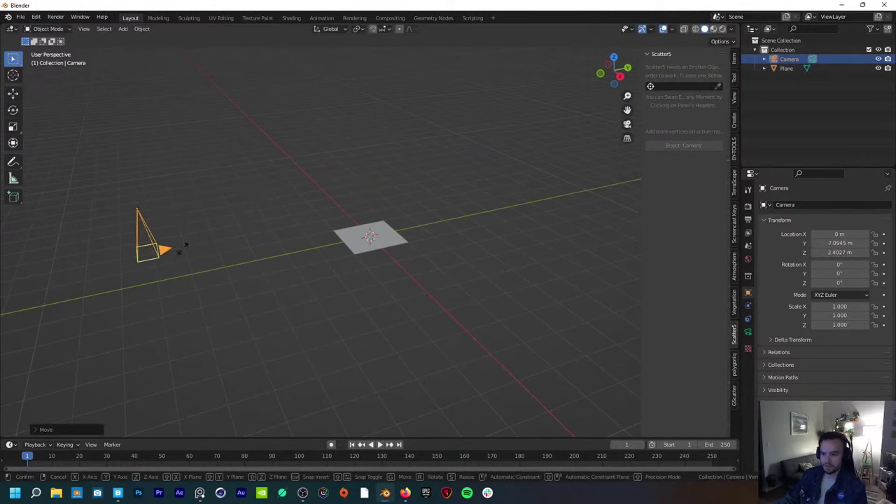
{"action": "type", "text": "rx90"}
{"action": "key", "text": "Return"}
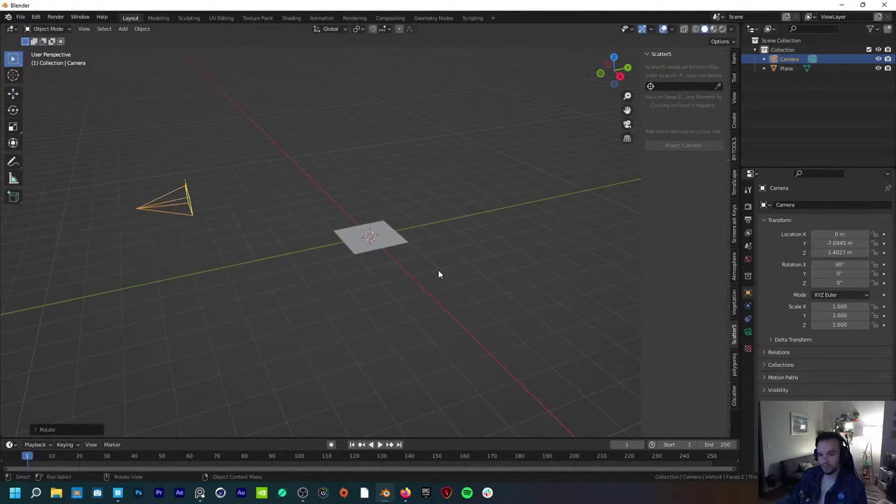
Step: Scale the plane's mesh up by a factor of 5 in Edit Mode
{"action": "left_click", "coordinate": [381, 249]}
{"action": "key", "text": "Tab"}
{"action": "type", "text": "s"}
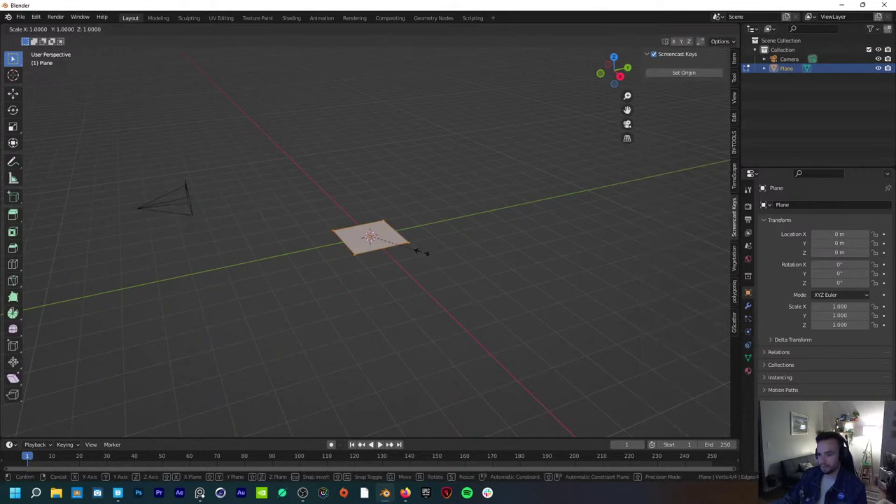
{"action": "type", "text": "5"}
{"action": "key", "text": "Return"}
Step: Subdivide the plane once, subdivide it again with 45 cuts, and return to Object Mode
{"action": "right_click", "coordinate": [421, 252]}
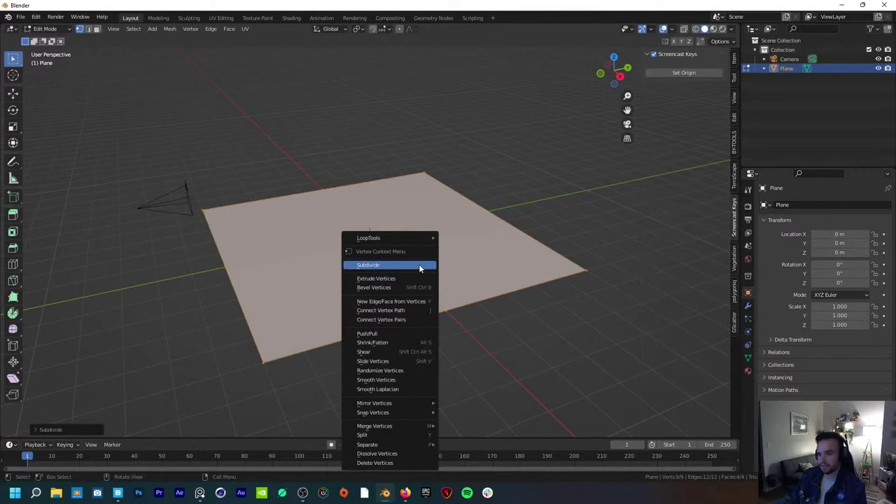
{"action": "left_click", "coordinate": [418, 264]}
{"action": "left_click", "coordinate": [65, 430]}
{"action": "left_click", "coordinate": [133, 364]}
{"action": "type", "text": "4"}
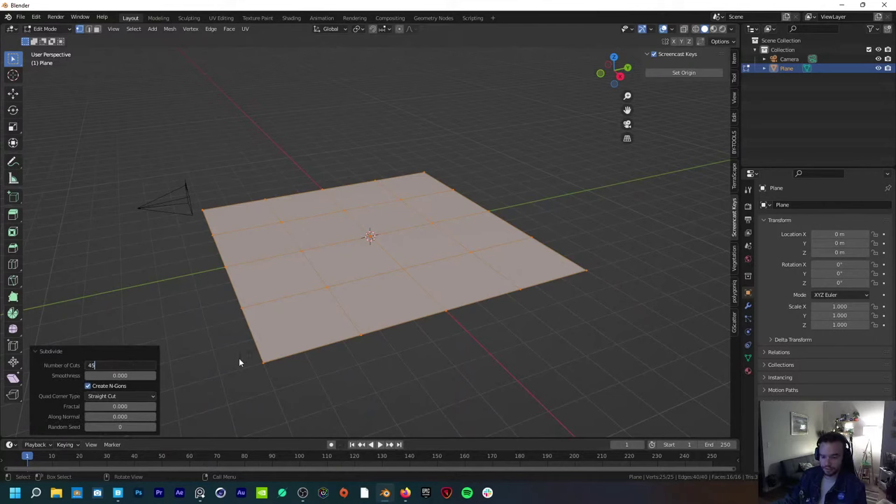
{"action": "type", "text": "5"}
{"action": "key", "text": "Return"}
{"action": "key", "text": "Tab"}
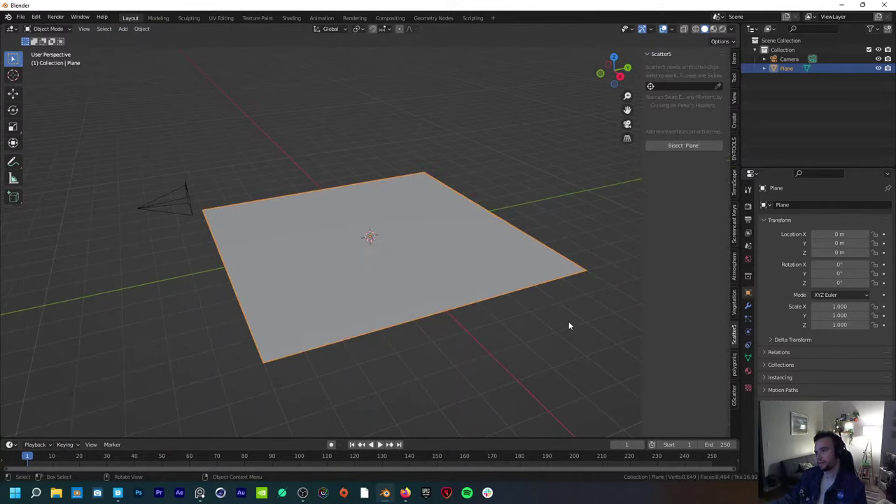
Step: Set Plane as the Scatter5 emitter object and look over the creation and tweaking settings
{"action": "left_click", "coordinate": [712, 86]}
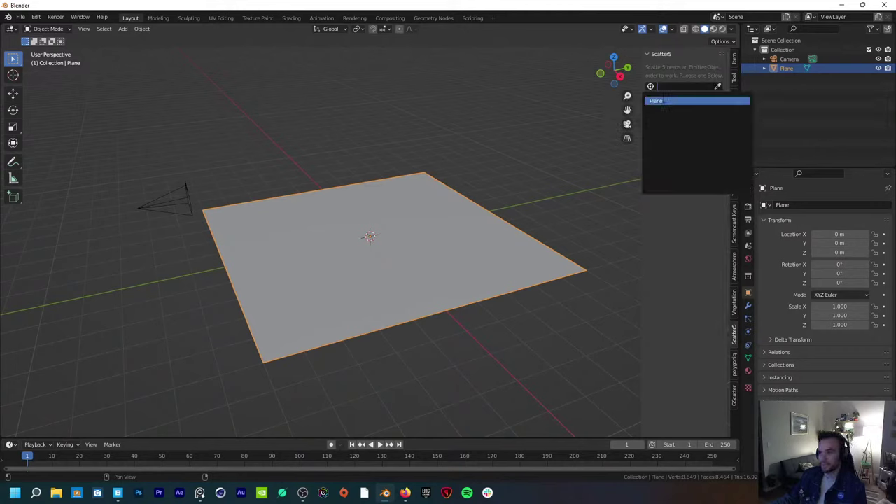
{"action": "left_click", "coordinate": [661, 100]}
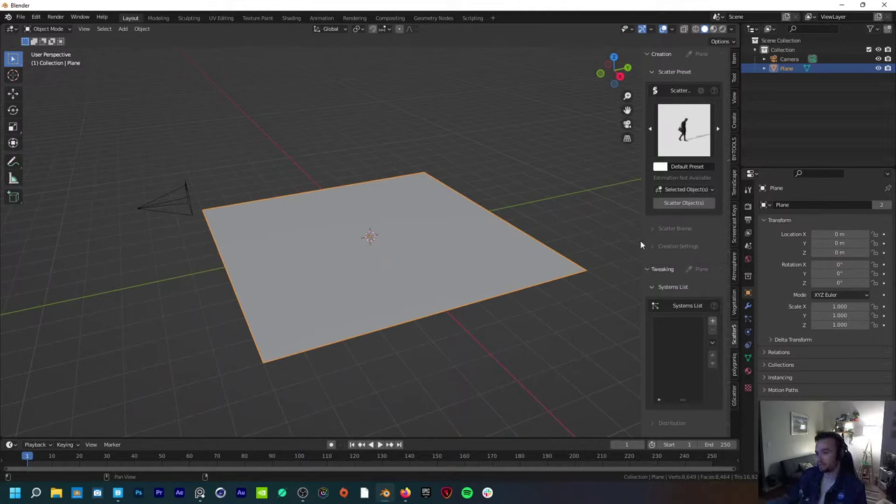
{"action": "scroll", "coordinate": [655, 261], "scroll_direction": "down", "scroll_amount": 4}
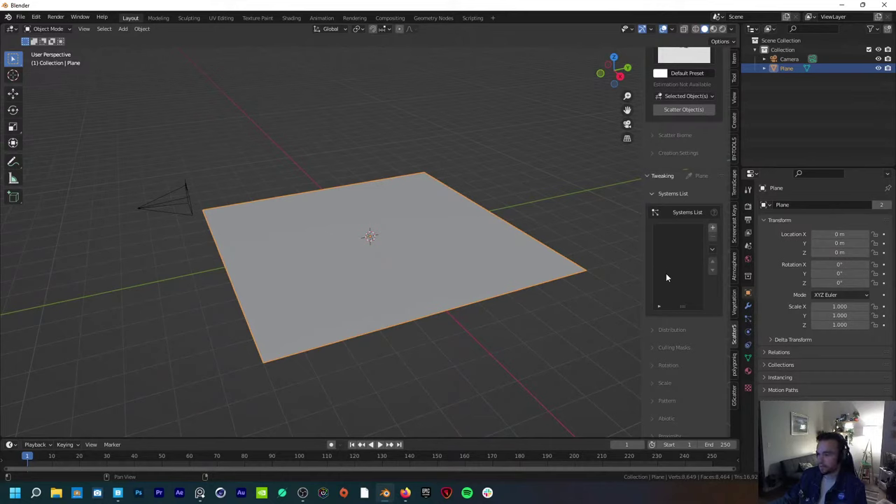
{"action": "scroll", "coordinate": [666, 273], "scroll_direction": "down", "scroll_amount": 2}
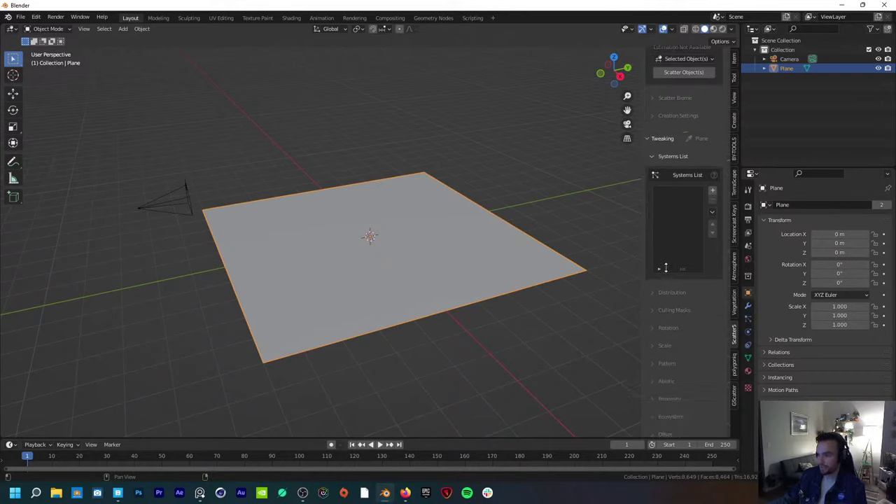
{"action": "scroll", "coordinate": [687, 227], "scroll_direction": "up", "scroll_amount": 4}
{"action": "scroll", "coordinate": [687, 236], "scroll_direction": "up", "scroll_amount": 2}
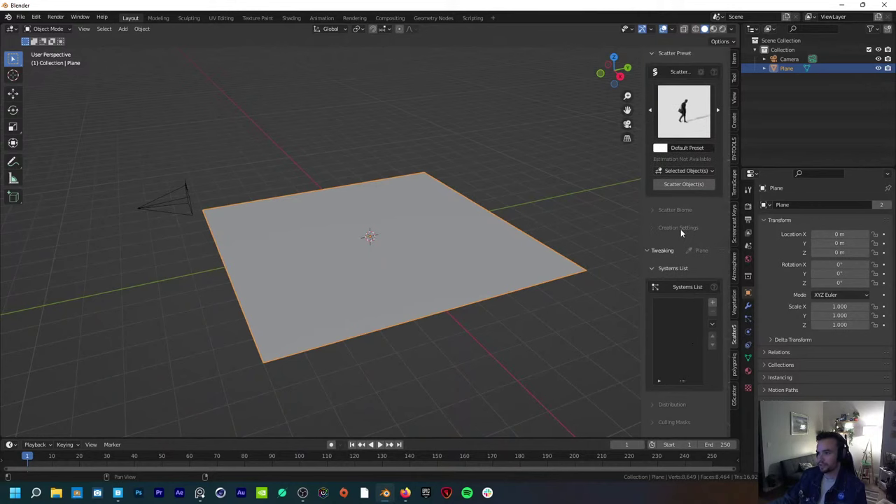
Step: Open the Scatter5 biome library, look through the Grass II, Rockplain, Wasteland and Winter biomes, and close it
{"action": "left_click", "coordinate": [666, 209]}
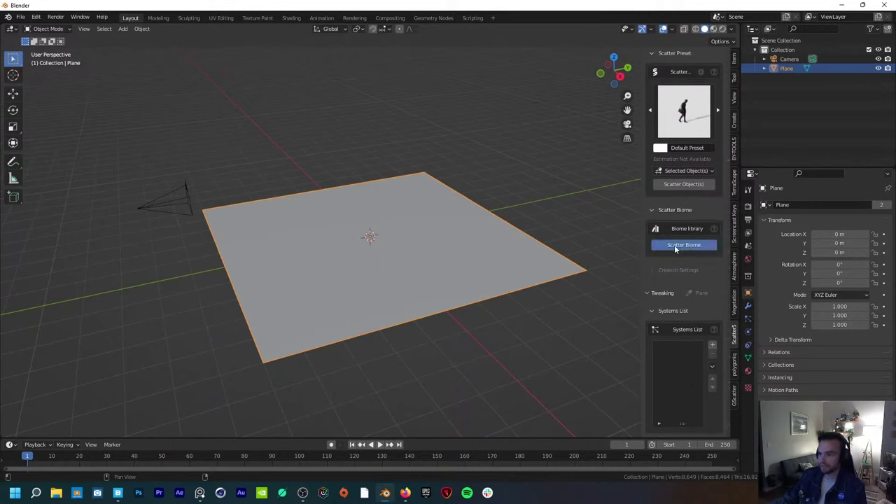
{"action": "left_click", "coordinate": [674, 245]}
{"action": "left_click_drag", "start_coordinate": [199, 8], "coordinate": [301, 46]}
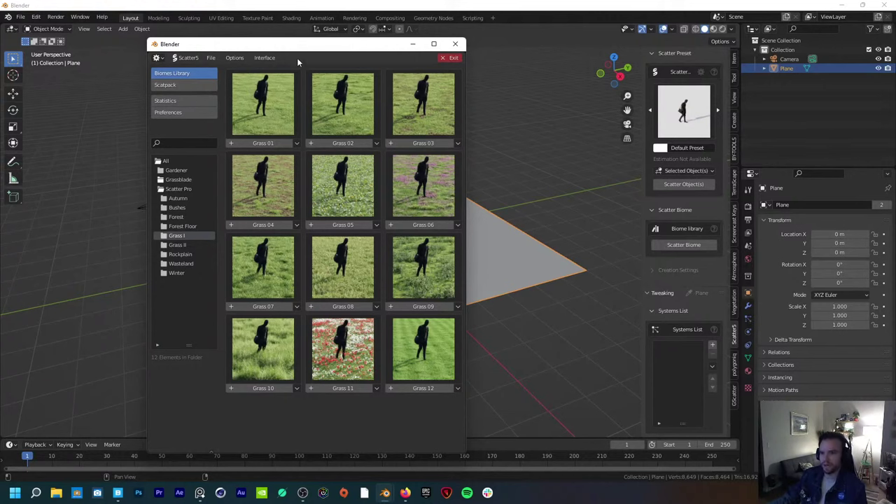
{"action": "left_click_drag", "start_coordinate": [298, 46], "coordinate": [285, 33]}
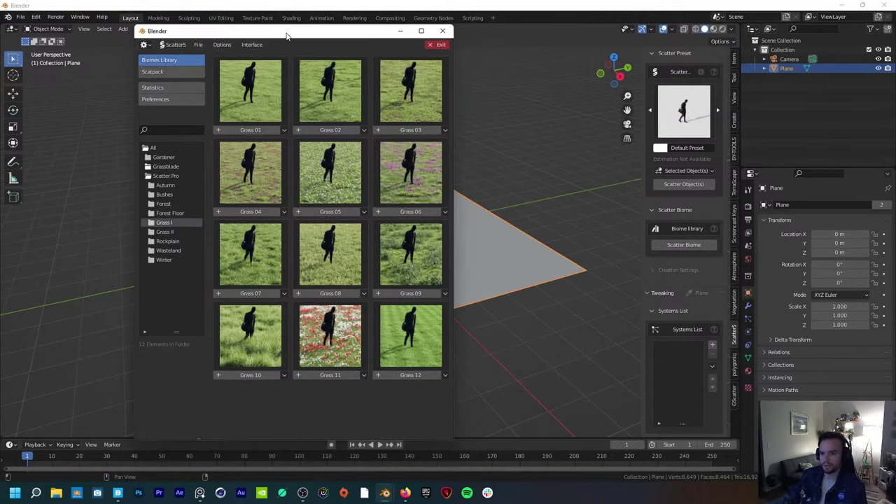
{"action": "left_click", "coordinate": [171, 232]}
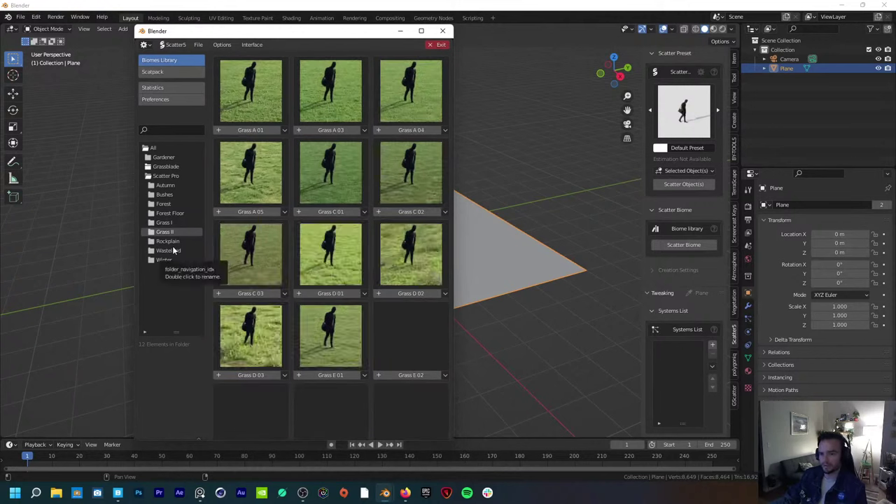
{"action": "left_click", "coordinate": [174, 241]}
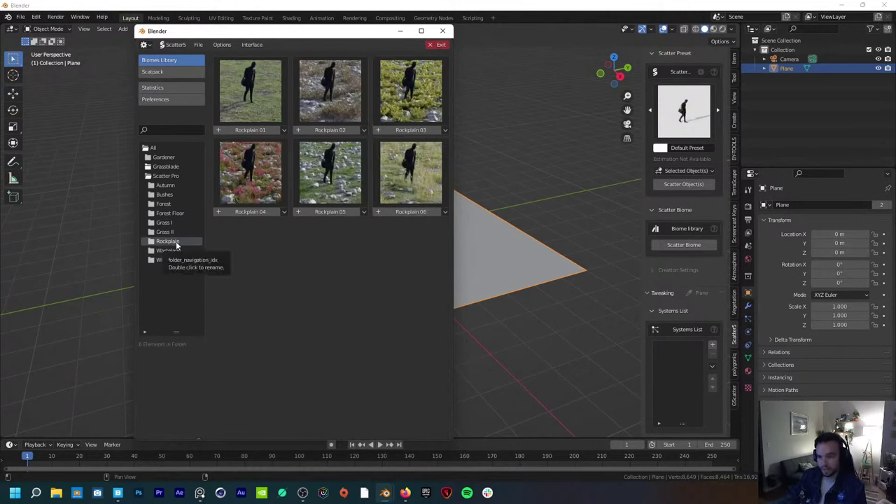
{"action": "left_click", "coordinate": [179, 249]}
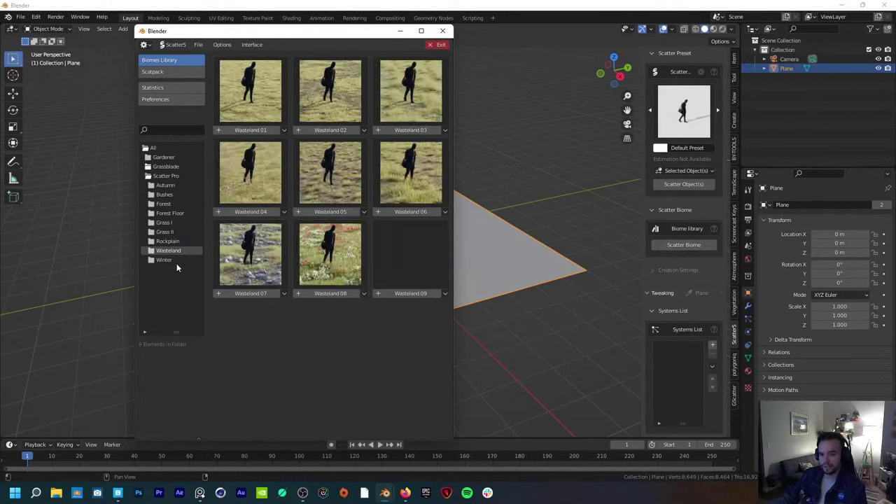
{"action": "left_click", "coordinate": [176, 262]}
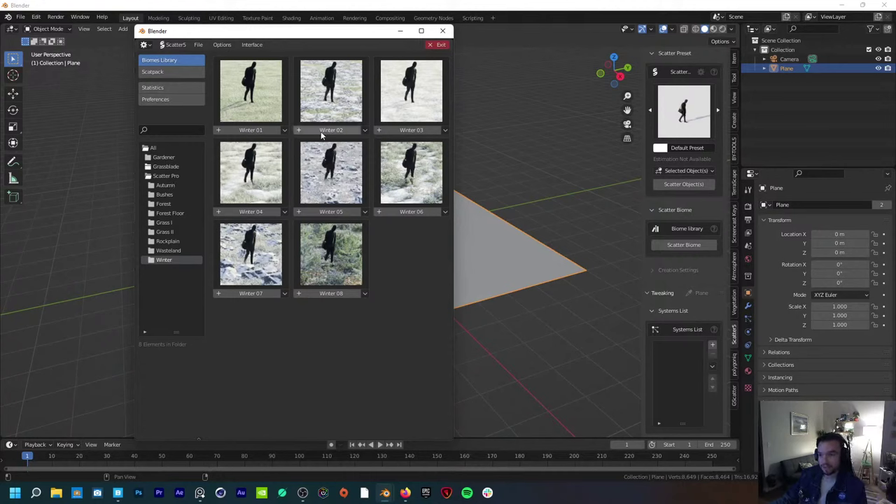
{"action": "left_click", "coordinate": [441, 31]}
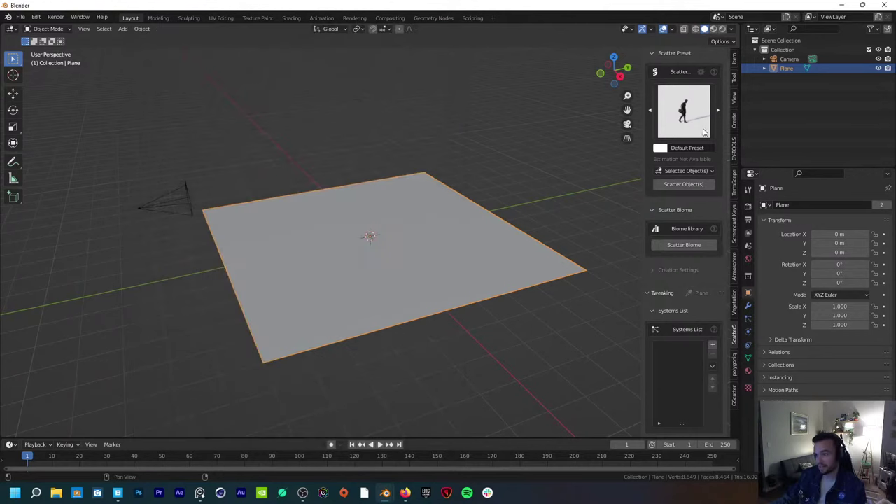
Step: Set the scattered item selection method to Selected Asset(s)
{"action": "left_click", "coordinate": [700, 171]}
{"action": "left_click", "coordinate": [700, 171]}
{"action": "left_click", "coordinate": [700, 171]}
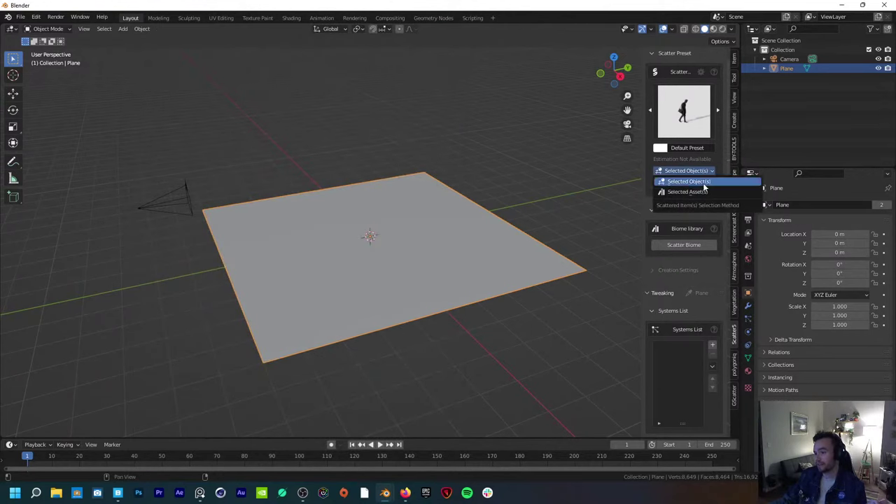
{"action": "left_click", "coordinate": [703, 191]}
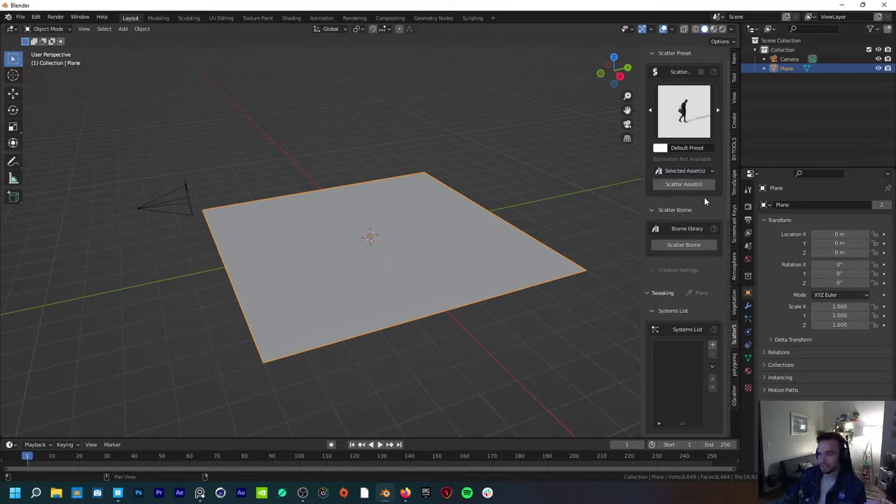
Step: Open the Scatter5 biome library, look through the Grassblade, Autumn and Gardener folders, and widen the library window
{"action": "left_click", "coordinate": [683, 244]}
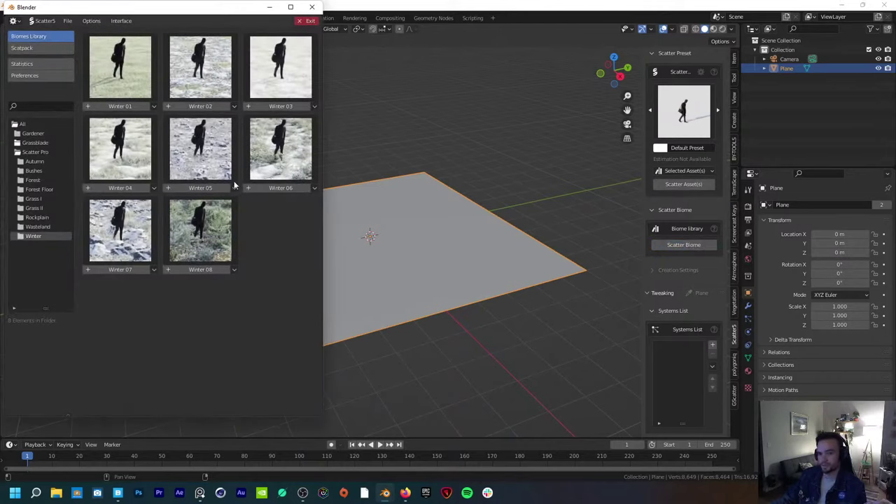
{"action": "left_click", "coordinate": [39, 143]}
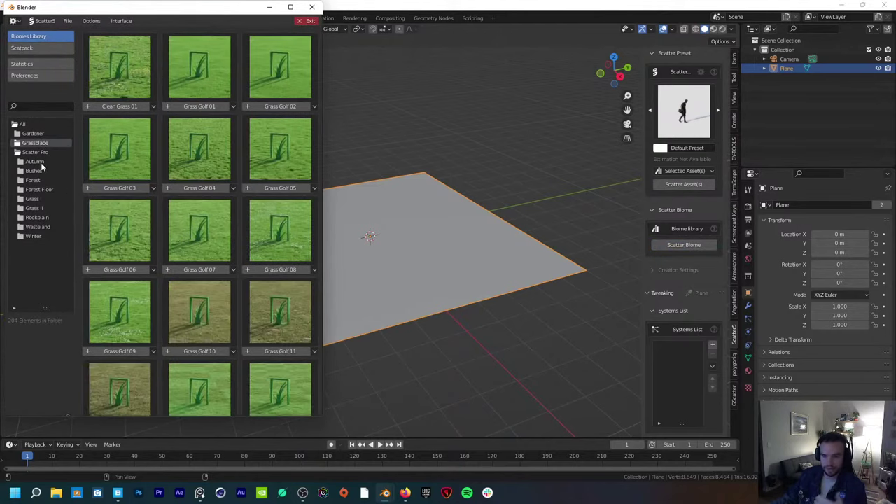
{"action": "left_click", "coordinate": [35, 161]}
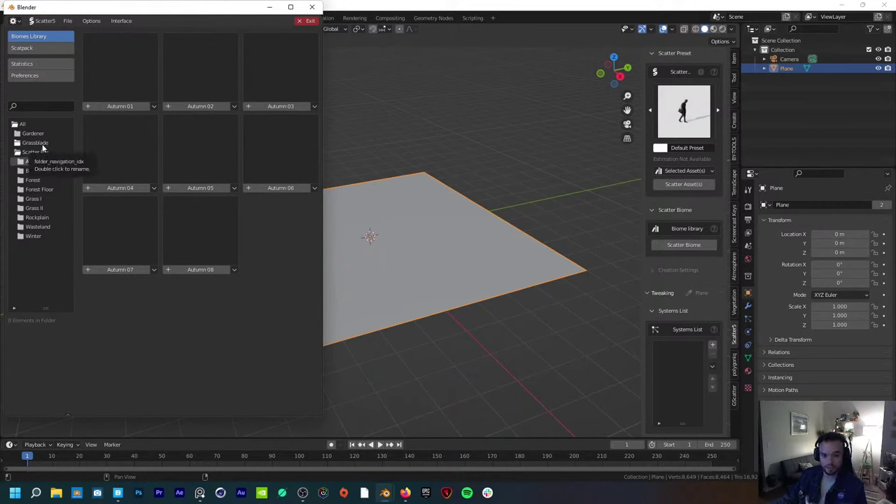
{"action": "left_click", "coordinate": [43, 145]}
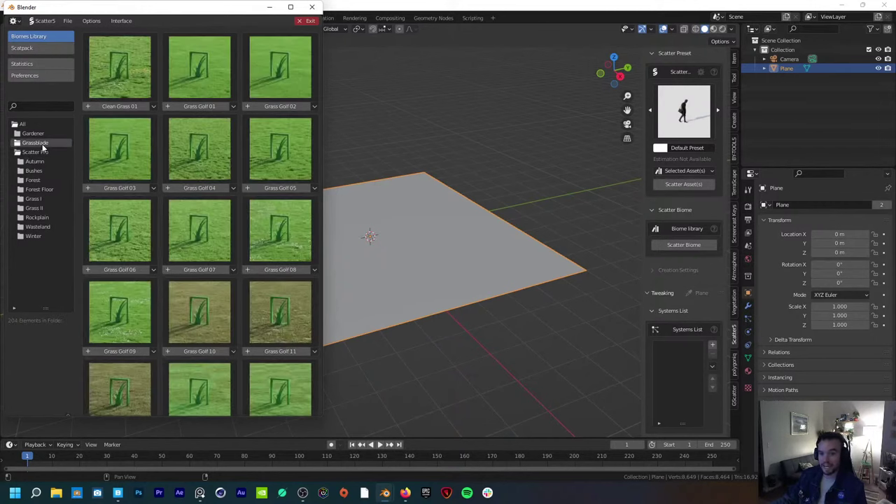
{"action": "left_click", "coordinate": [34, 133]}
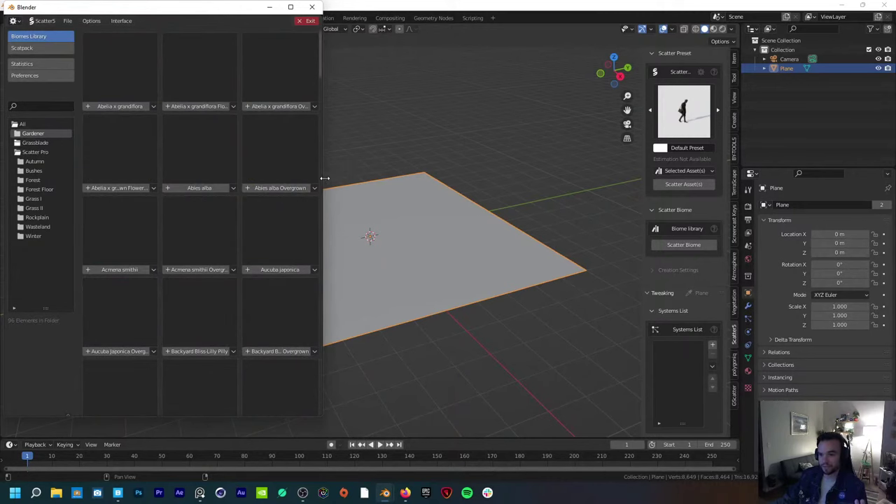
{"action": "left_click_drag", "start_coordinate": [324, 178], "coordinate": [458, 238]}
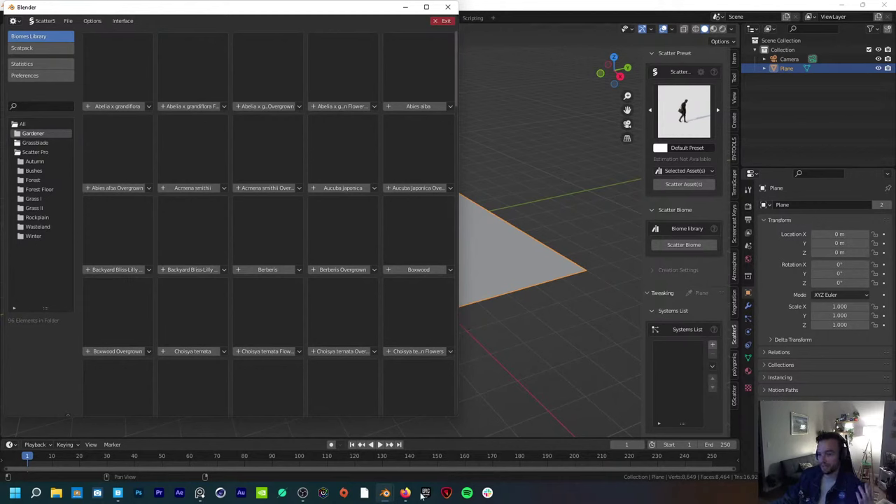
Step: Switch to Firefox, look over the Scatter 5 product page on Blender Market down to its documentation section, and minimize the browser
{"action": "mouse_move", "coordinate": [406, 494]}
{"action": "left_click", "coordinate": [445, 451]}
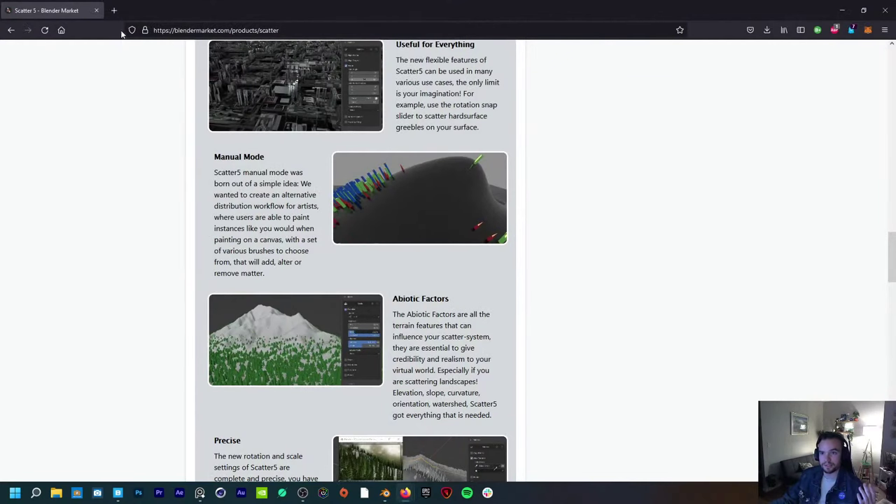
{"action": "scroll", "coordinate": [363, 229], "scroll_direction": "up", "scroll_amount": 10}
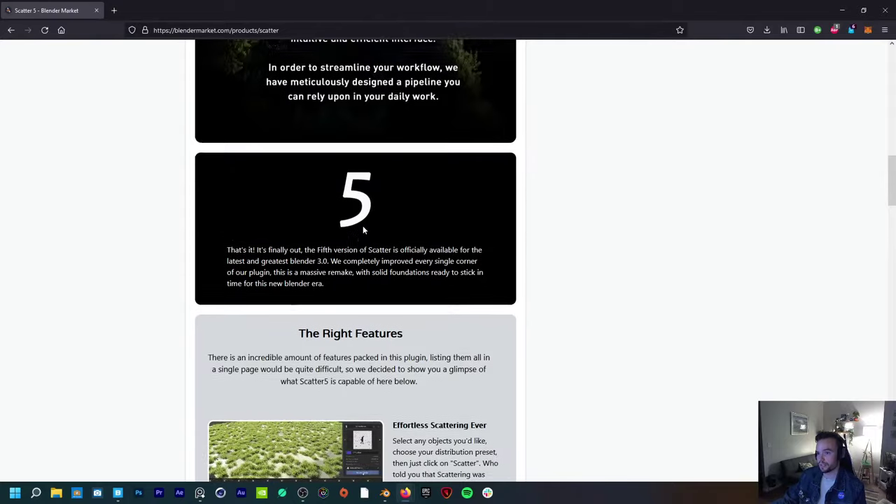
{"action": "scroll", "coordinate": [362, 229], "scroll_direction": "down", "scroll_amount": 4}
{"action": "left_click_drag", "start_coordinate": [891, 207], "coordinate": [860, 133]}
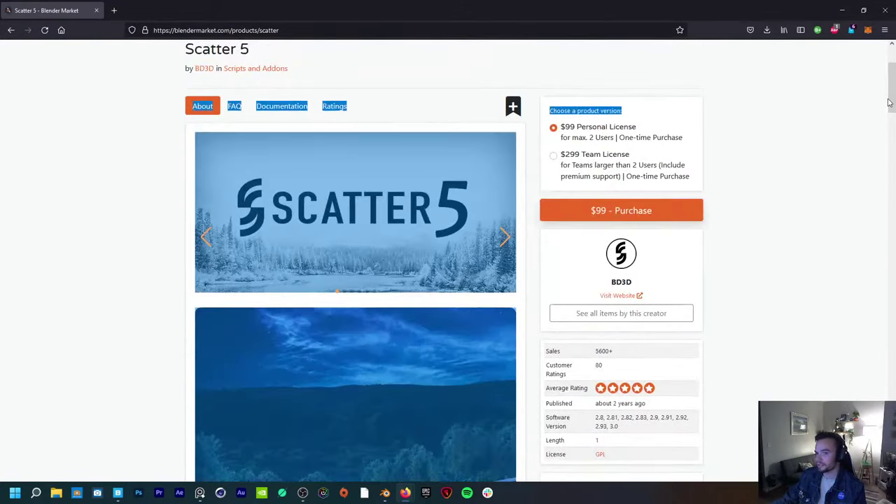
{"action": "left_click", "coordinate": [861, 133]}
{"action": "scroll", "coordinate": [853, 154], "scroll_direction": "down", "scroll_amount": 15}
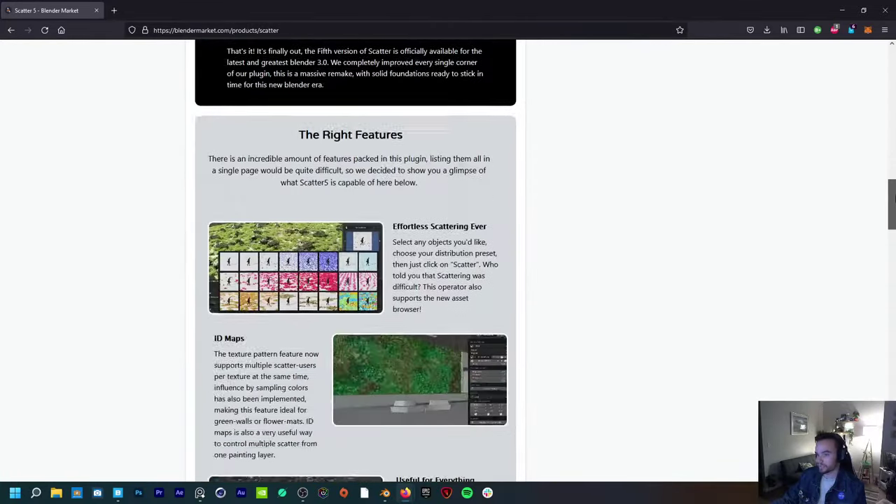
{"action": "left_click_drag", "start_coordinate": [893, 198], "coordinate": [893, 389]}
{"action": "scroll", "coordinate": [870, 262], "scroll_direction": "down", "scroll_amount": 3}
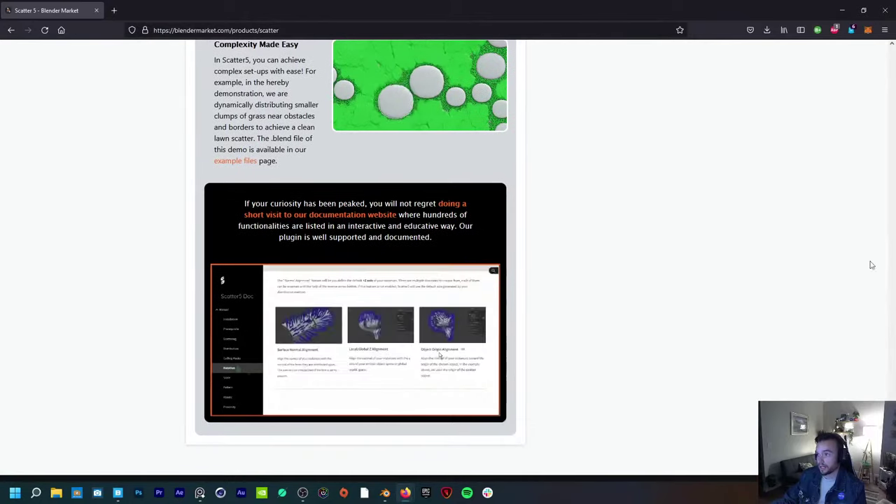
{"action": "left_click", "coordinate": [841, 10]}
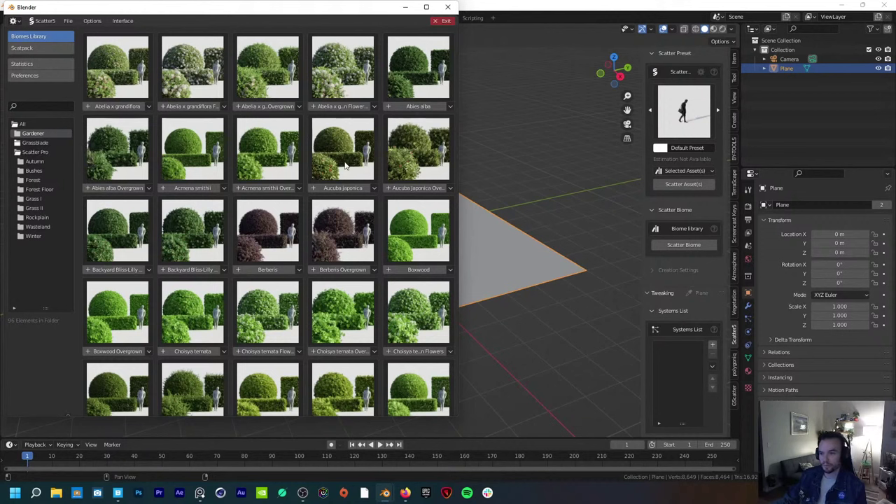
Step: Look through the Gardener hedge and shrub biomes down to the end of the folder
{"action": "scroll", "coordinate": [95, 155], "scroll_direction": "down", "scroll_amount": 7}
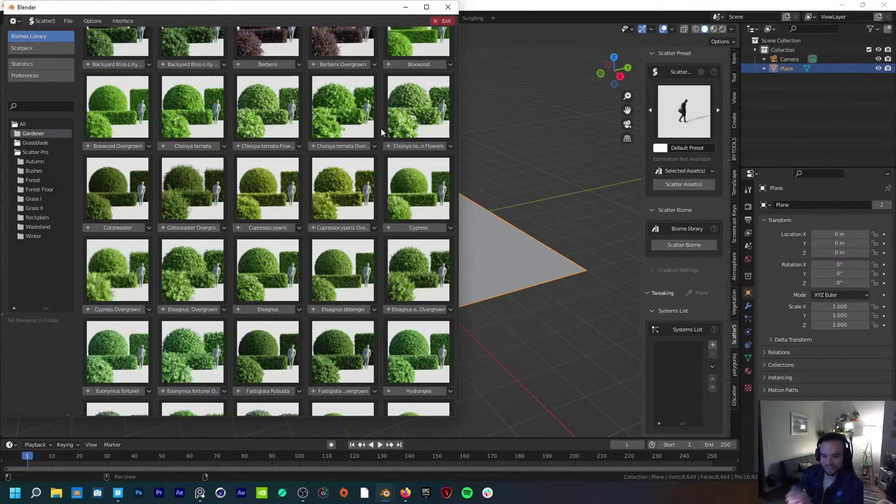
{"action": "scroll", "coordinate": [308, 164], "scroll_direction": "down", "scroll_amount": 5}
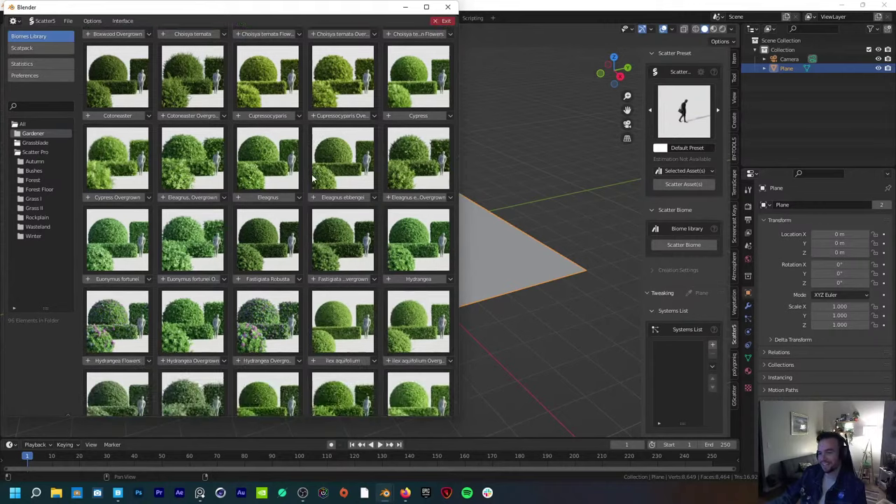
{"action": "scroll", "coordinate": [316, 186], "scroll_direction": "down", "scroll_amount": 10}
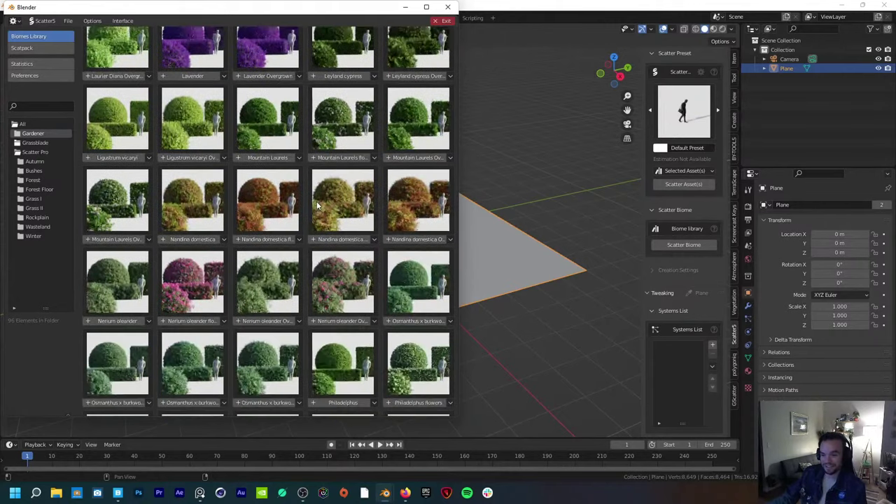
{"action": "scroll", "coordinate": [321, 200], "scroll_direction": "down", "scroll_amount": 6}
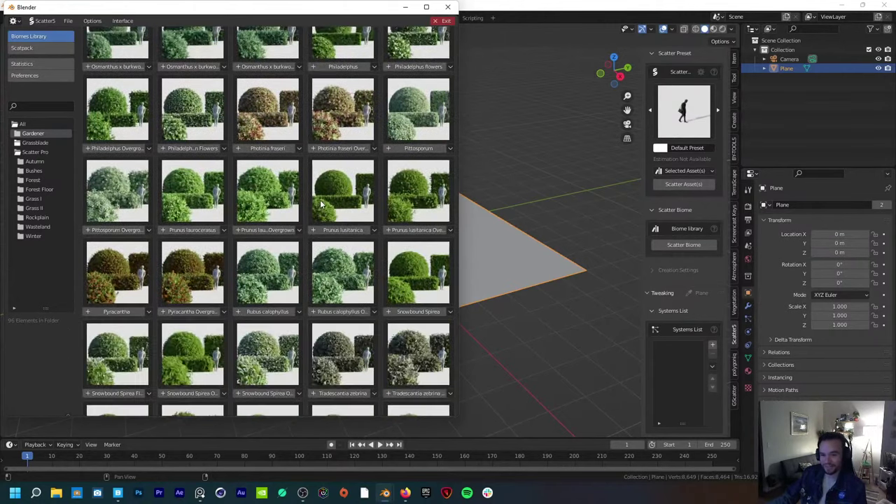
{"action": "scroll", "coordinate": [321, 203], "scroll_direction": "down", "scroll_amount": 4}
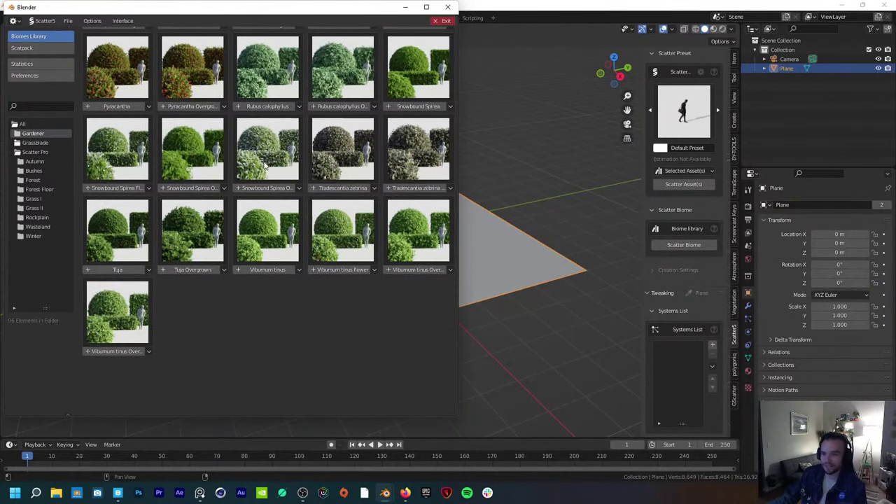
Step: Examine the Grassblade biomes, from the golf grass and dead leaves to the crop fields and flower gardens
{"action": "left_click", "coordinate": [34, 143]}
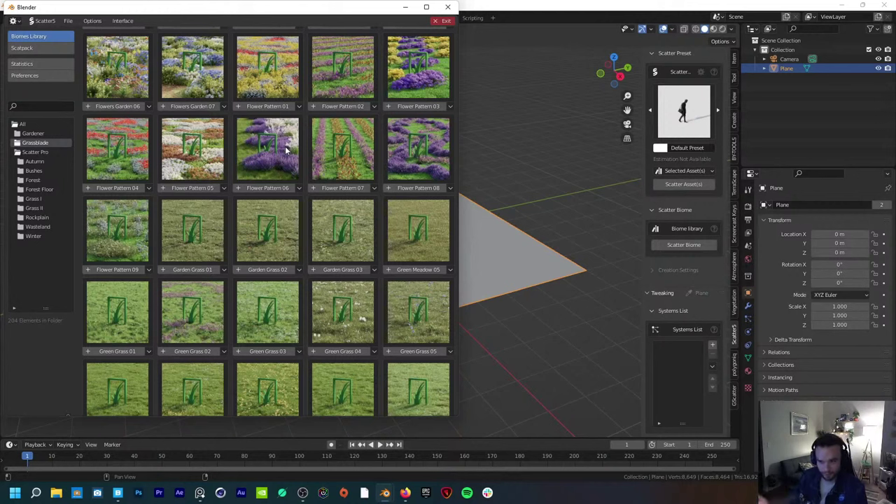
{"action": "scroll", "coordinate": [244, 185], "scroll_direction": "up", "scroll_amount": 10}
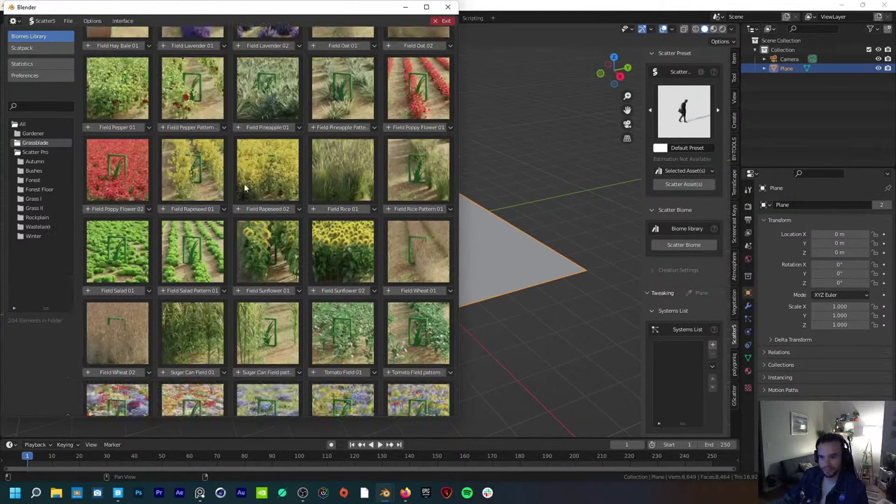
{"action": "scroll", "coordinate": [244, 185], "scroll_direction": "up", "scroll_amount": 15}
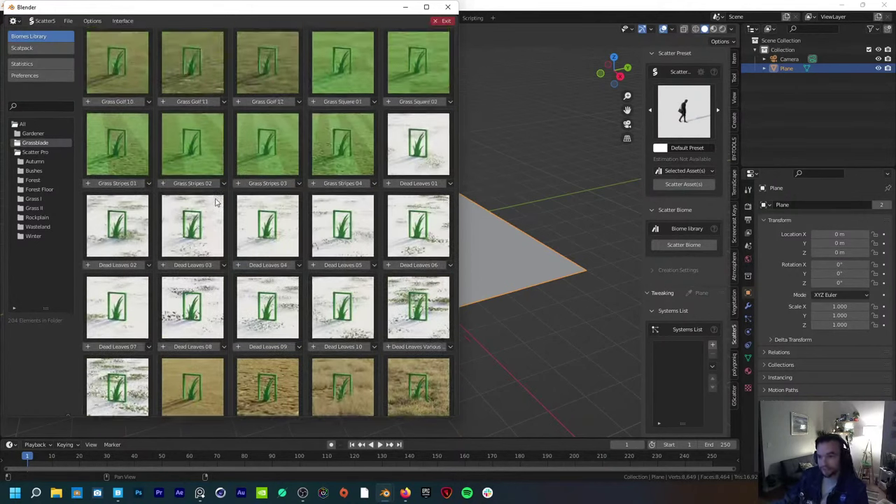
{"action": "scroll", "coordinate": [213, 203], "scroll_direction": "up", "scroll_amount": 5}
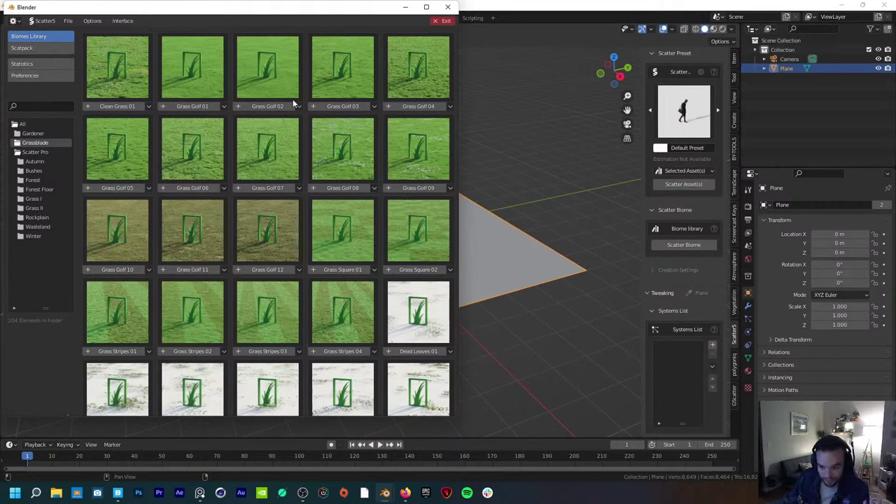
{"action": "scroll", "coordinate": [250, 120], "scroll_direction": "down", "scroll_amount": 10}
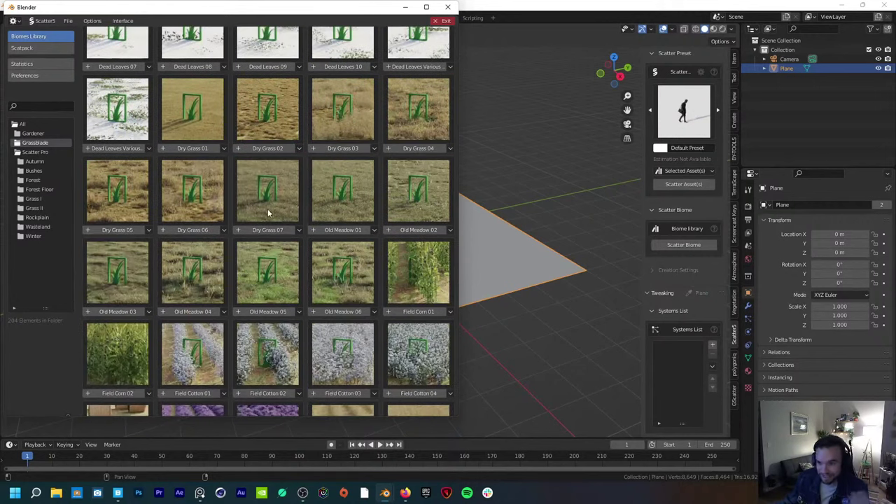
{"action": "scroll", "coordinate": [267, 212], "scroll_direction": "down", "scroll_amount": 4}
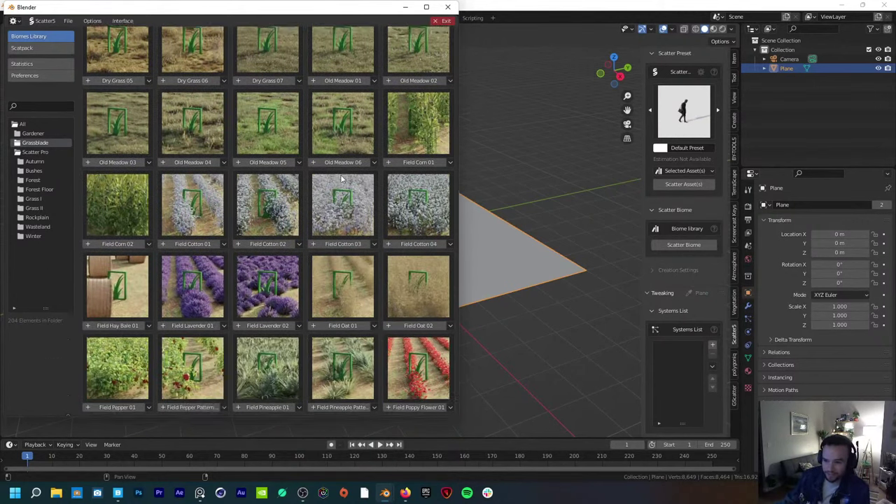
{"action": "scroll", "coordinate": [341, 179], "scroll_direction": "down", "scroll_amount": 2}
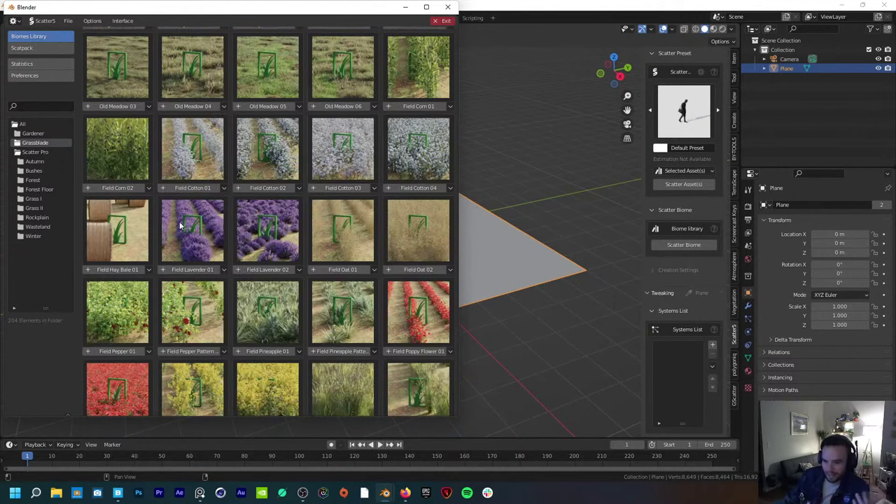
{"action": "scroll", "coordinate": [179, 221], "scroll_direction": "down", "scroll_amount": 1}
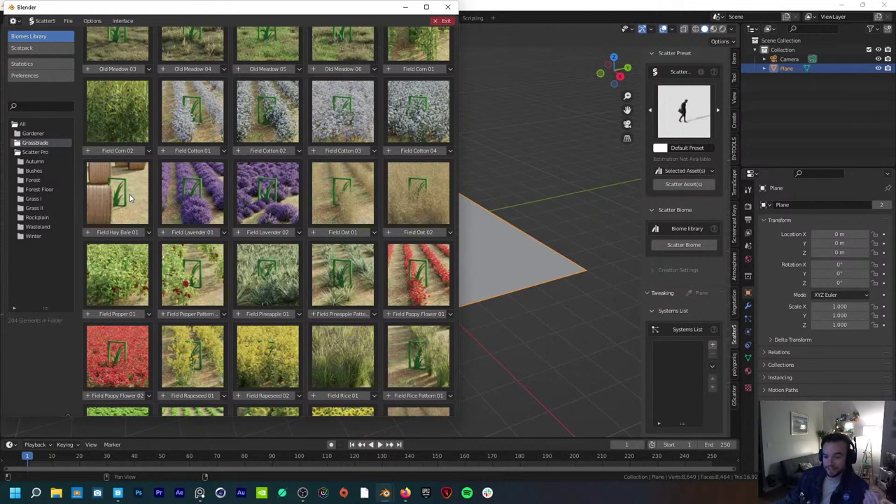
{"action": "scroll", "coordinate": [159, 200], "scroll_direction": "down", "scroll_amount": 1}
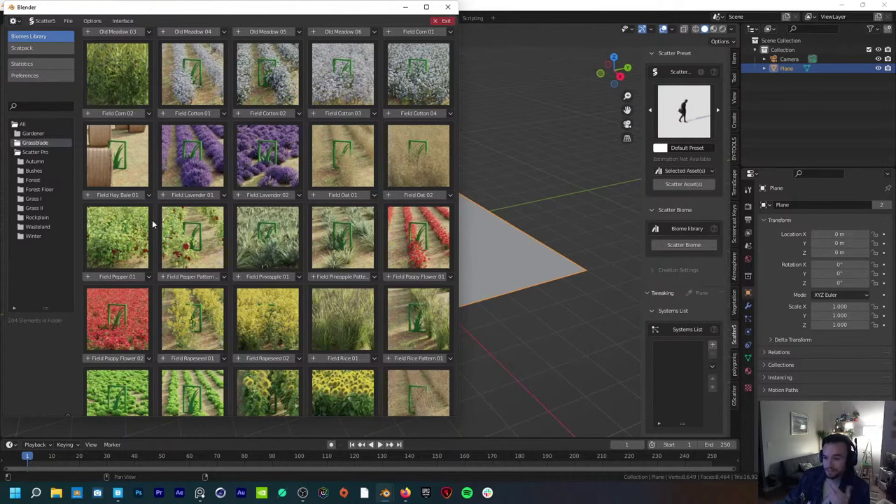
{"action": "scroll", "coordinate": [152, 220], "scroll_direction": "down", "scroll_amount": 1}
{"action": "scroll", "coordinate": [241, 276], "scroll_direction": "down", "scroll_amount": 1}
{"action": "scroll", "coordinate": [238, 282], "scroll_direction": "down", "scroll_amount": 1}
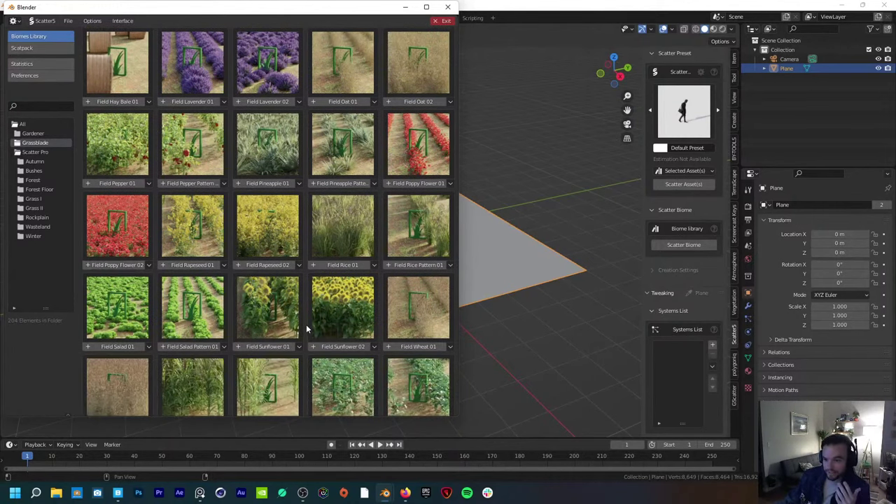
{"action": "scroll", "coordinate": [305, 324], "scroll_direction": "down", "scroll_amount": 4}
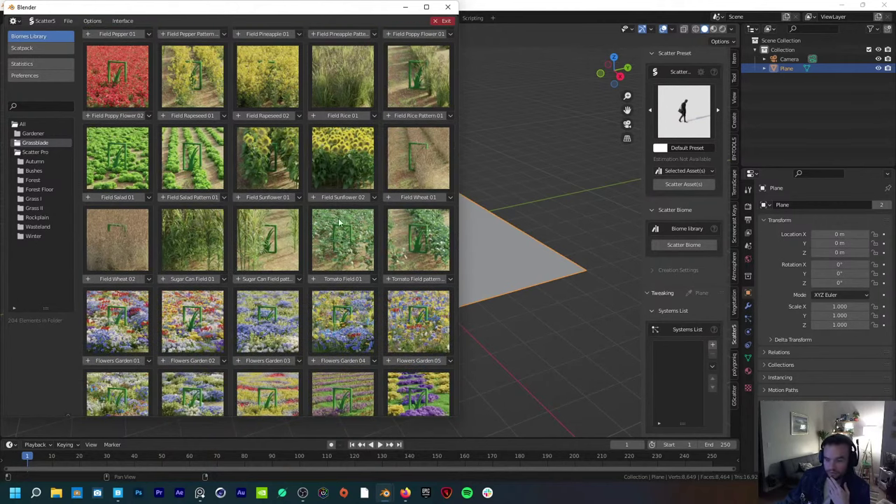
Step: Switch to Quixel Bridge, browse the purchased 3D Plants, and open the details of the Rembrandt Water Lily
{"action": "left_click", "coordinate": [118, 493]}
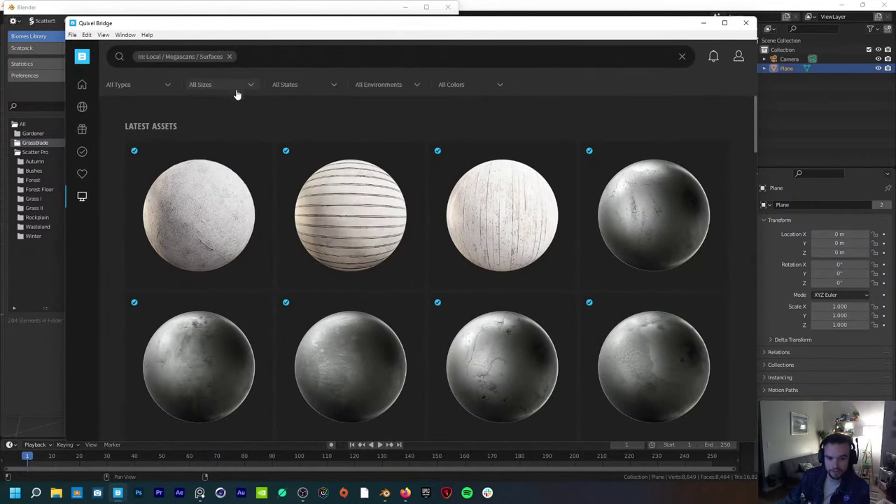
{"action": "mouse_move", "coordinate": [81, 162]}
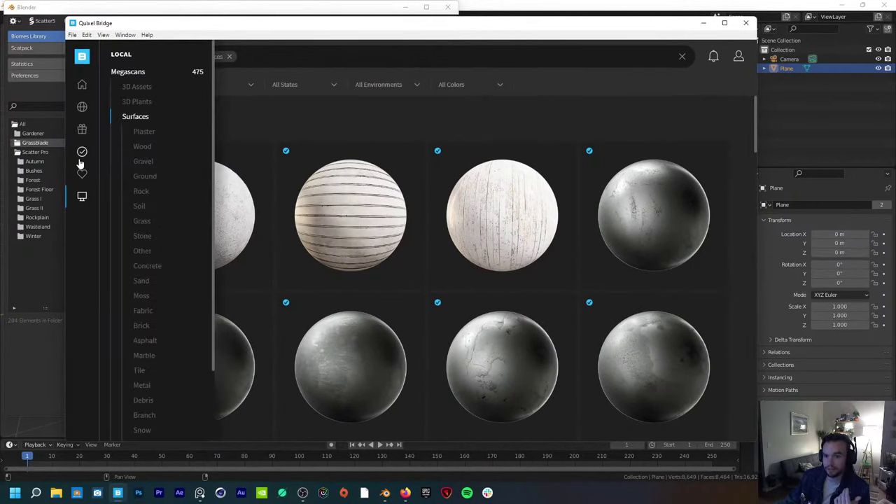
{"action": "left_click", "coordinate": [125, 92]}
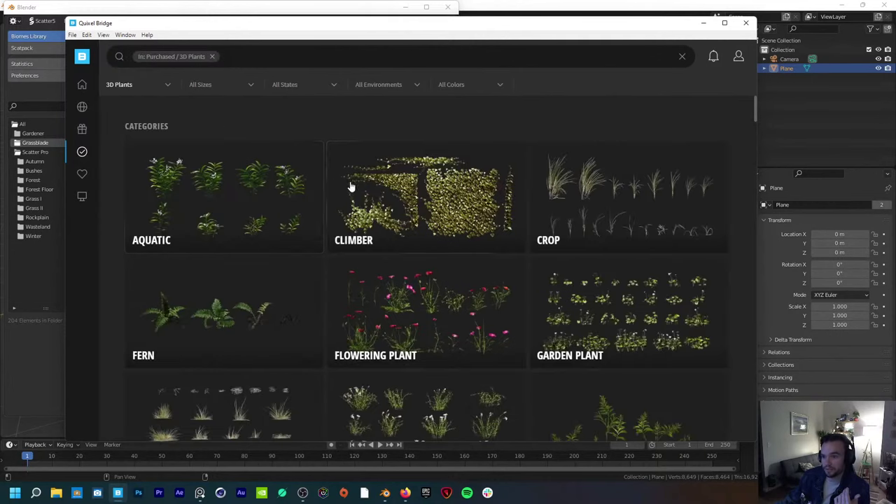
{"action": "scroll", "coordinate": [352, 187], "scroll_direction": "down", "scroll_amount": 10}
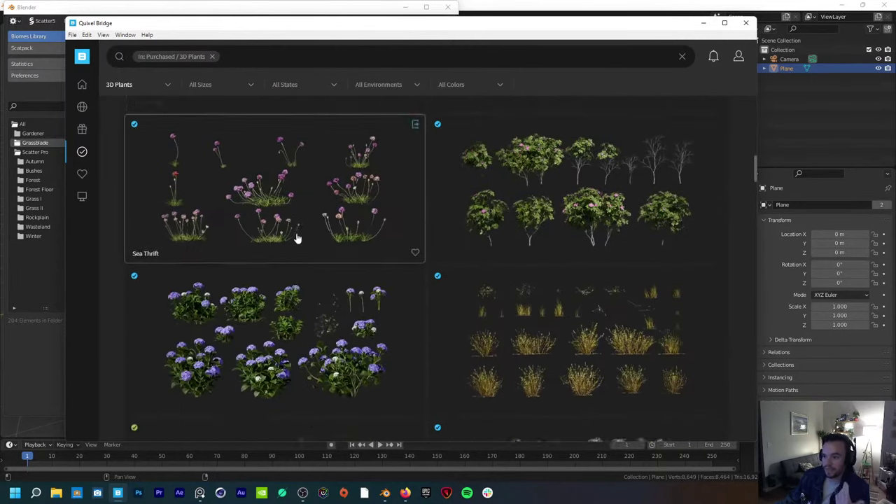
{"action": "scroll", "coordinate": [301, 236], "scroll_direction": "down", "scroll_amount": 10}
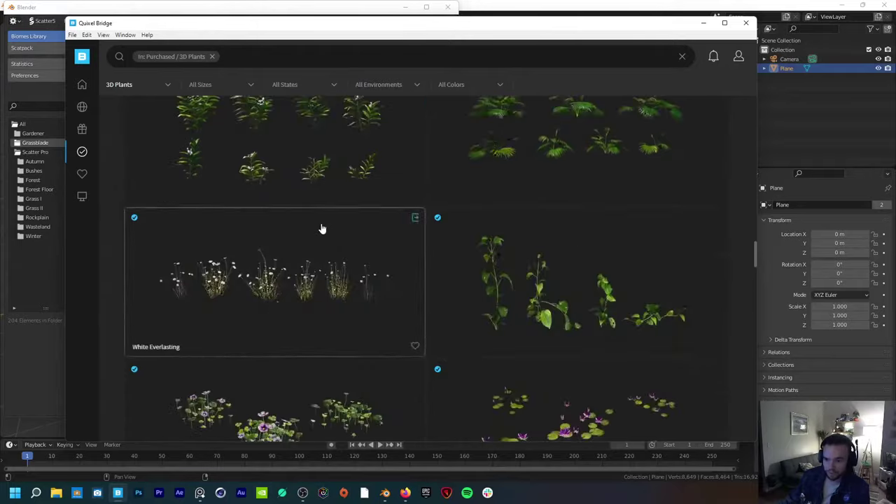
{"action": "scroll", "coordinate": [321, 229], "scroll_direction": "down", "scroll_amount": 3}
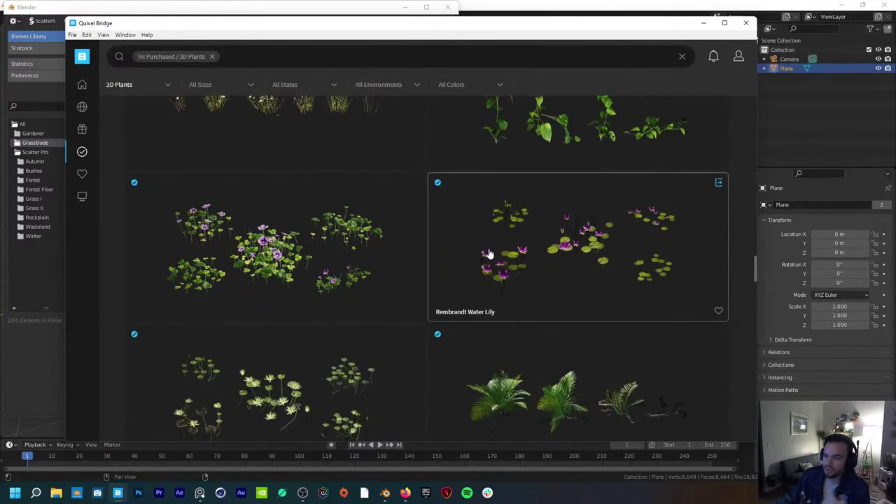
{"action": "left_click", "coordinate": [521, 248]}
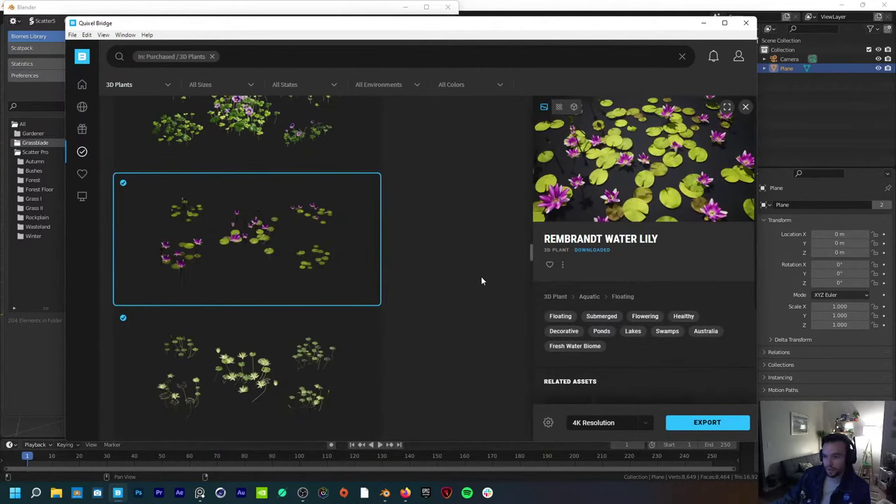
Step: Minimize Quixel Bridge, scatter the Grassblade biome Flowers Garden 01 onto the plane, and minimize the biome library window
{"action": "left_click", "coordinate": [703, 24]}
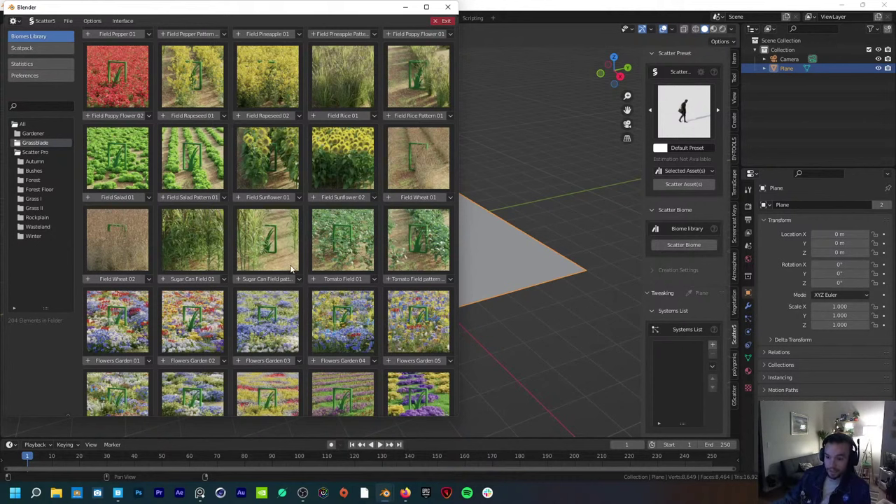
{"action": "scroll", "coordinate": [291, 268], "scroll_direction": "down", "scroll_amount": 3}
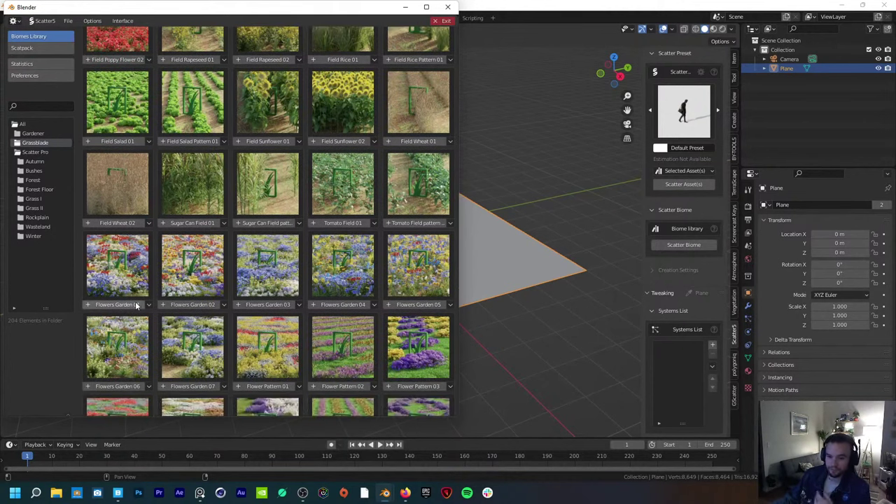
{"action": "mouse_move", "coordinate": [136, 306]}
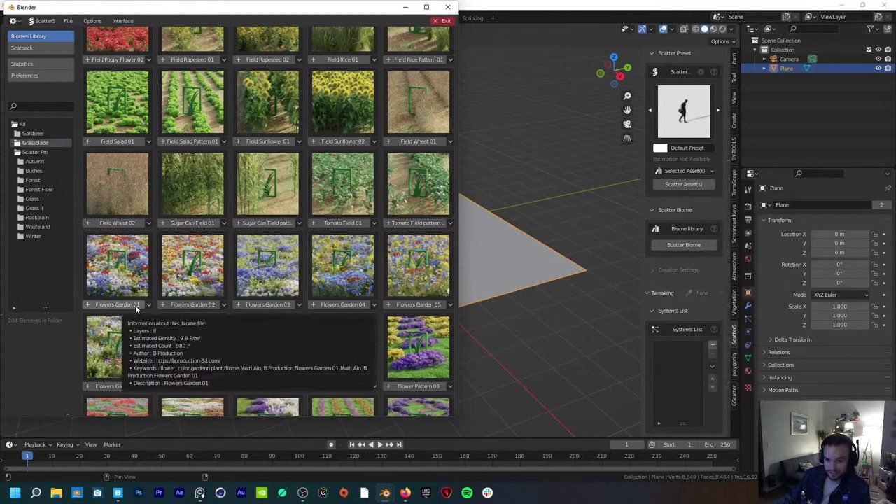
{"action": "left_click", "coordinate": [137, 308]}
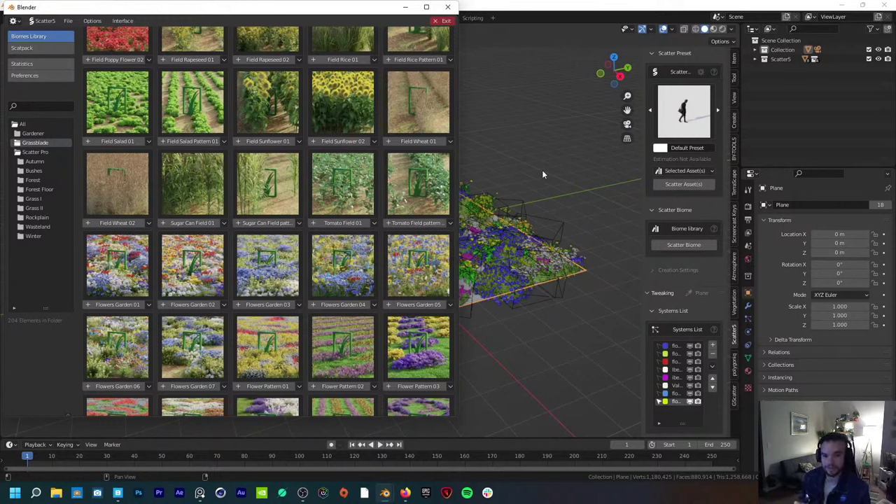
{"action": "left_click", "coordinate": [406, 10]}
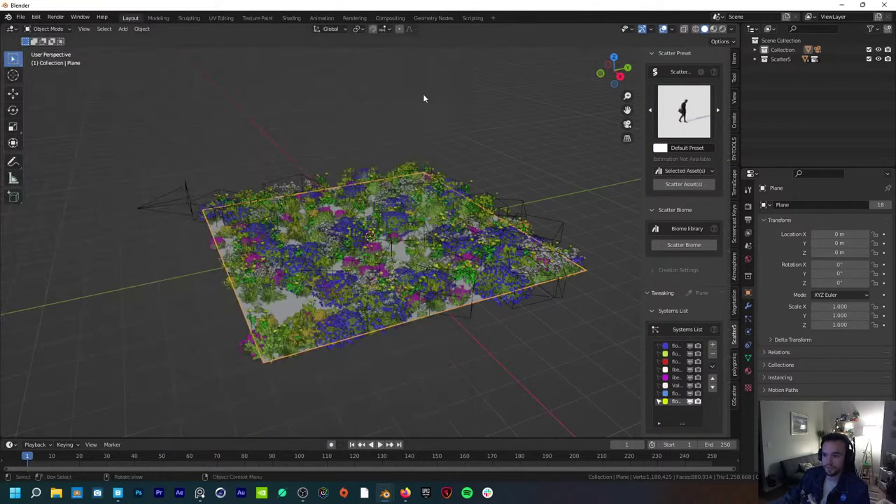
Step: Inspect the scattered flower garden on the plane from several angles, both close up and as a whole
{"action": "middle_click_drag", "start_coordinate": [440, 298], "coordinate": [395, 295]}
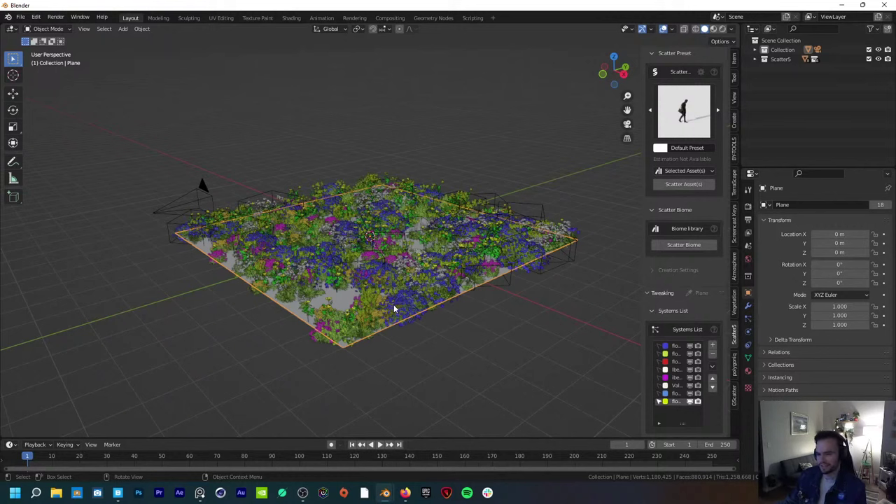
{"action": "middle_click_drag", "start_coordinate": [409, 288], "coordinate": [410, 331]}
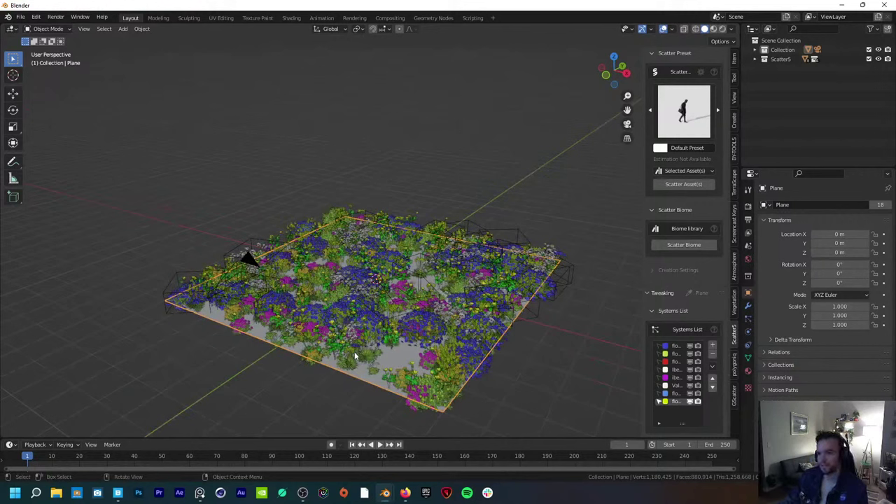
{"action": "scroll", "coordinate": [410, 329], "scroll_direction": "up", "scroll_amount": 4}
{"action": "scroll", "coordinate": [377, 326], "scroll_direction": "up", "scroll_amount": 5}
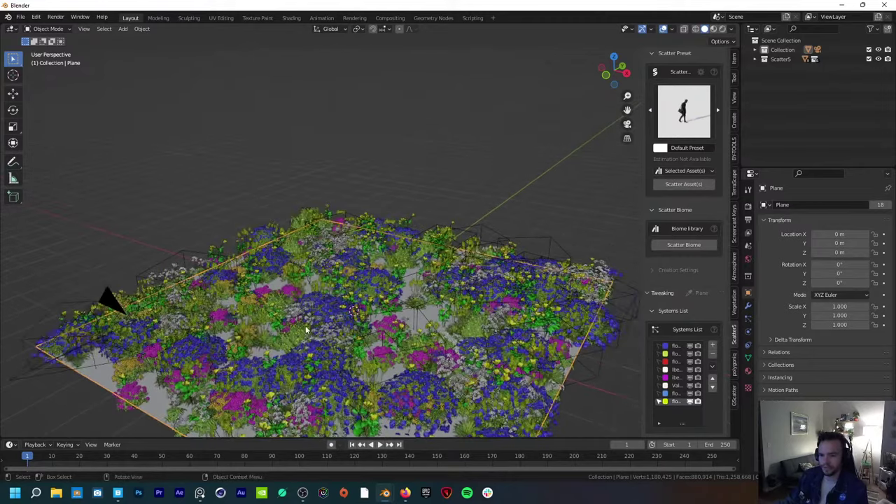
{"action": "scroll", "coordinate": [329, 319], "scroll_direction": "up", "scroll_amount": 2}
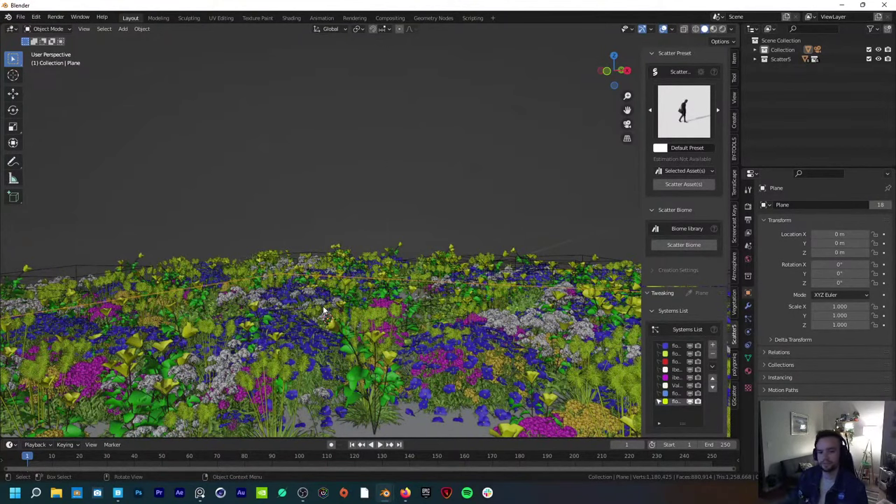
{"action": "middle_click_drag", "start_coordinate": [312, 277], "coordinate": [315, 240]}
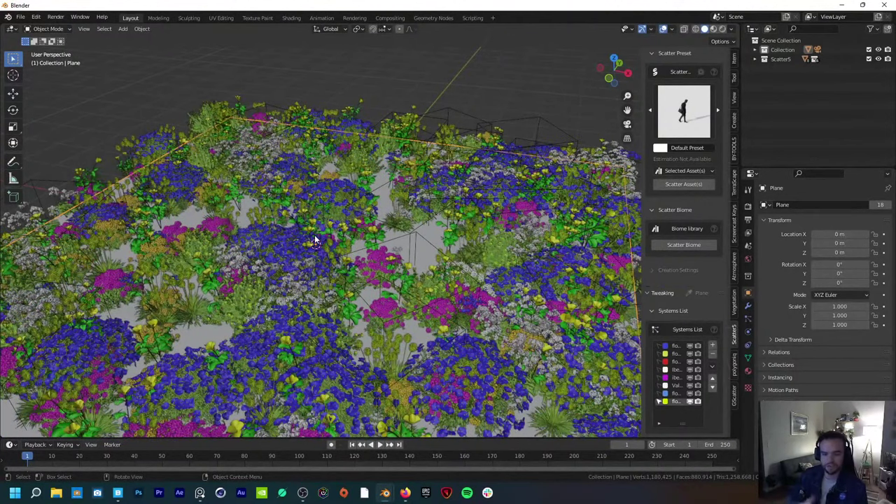
{"action": "scroll", "coordinate": [315, 240], "scroll_direction": "down", "scroll_amount": 5}
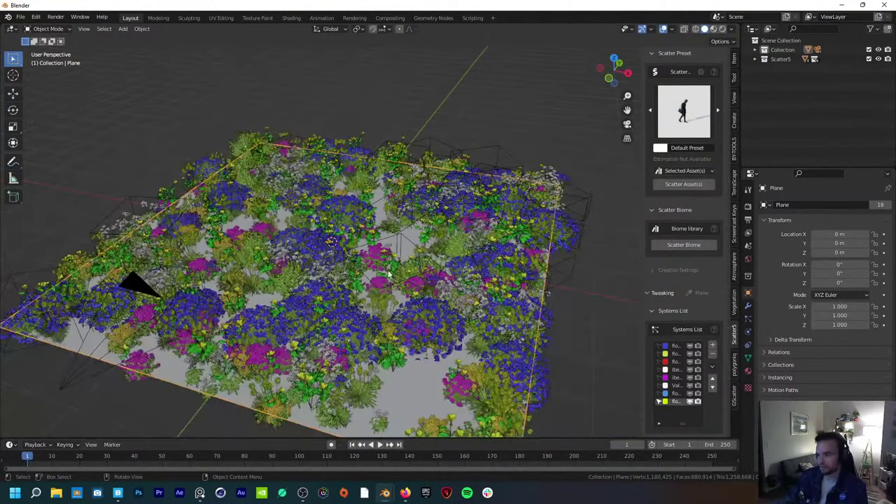
{"action": "middle_click_drag", "start_coordinate": [378, 287], "coordinate": [348, 346]}
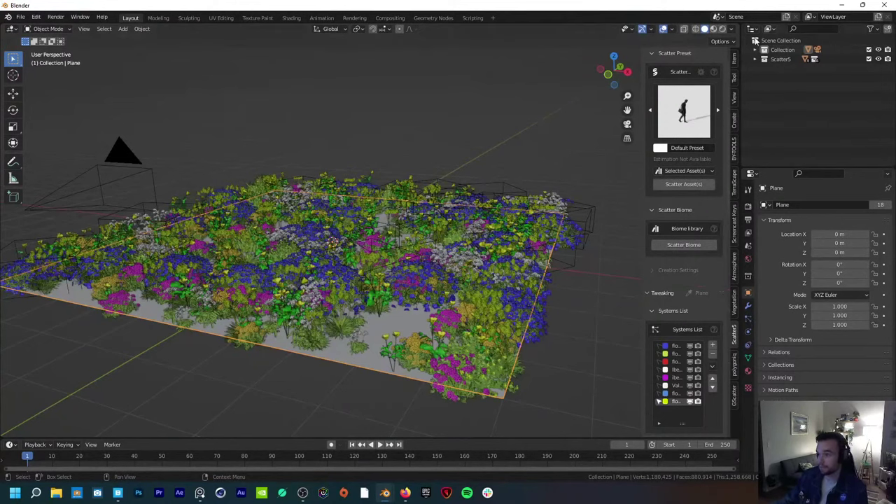
Step: Expand the Scatter5 collection and its Scatter5 Geonode hierarchy, and examine the scatter objects it holds
{"action": "left_click", "coordinate": [755, 59]}
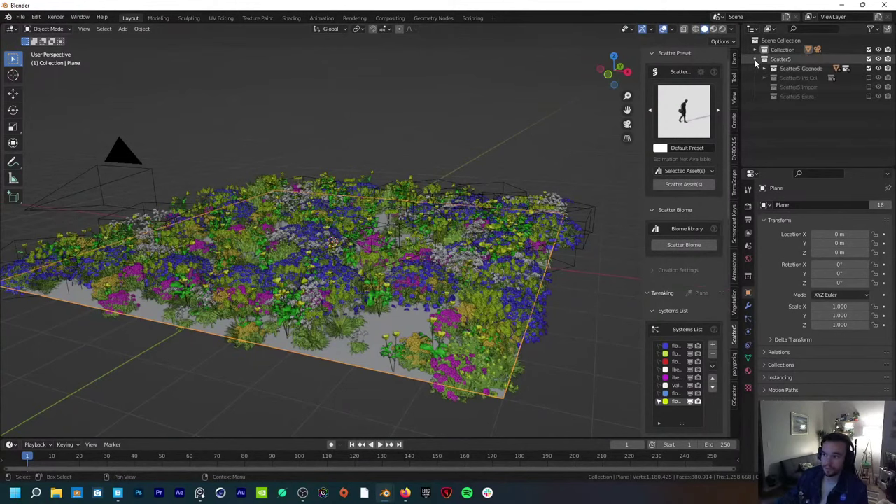
{"action": "left_click", "coordinate": [809, 79]}
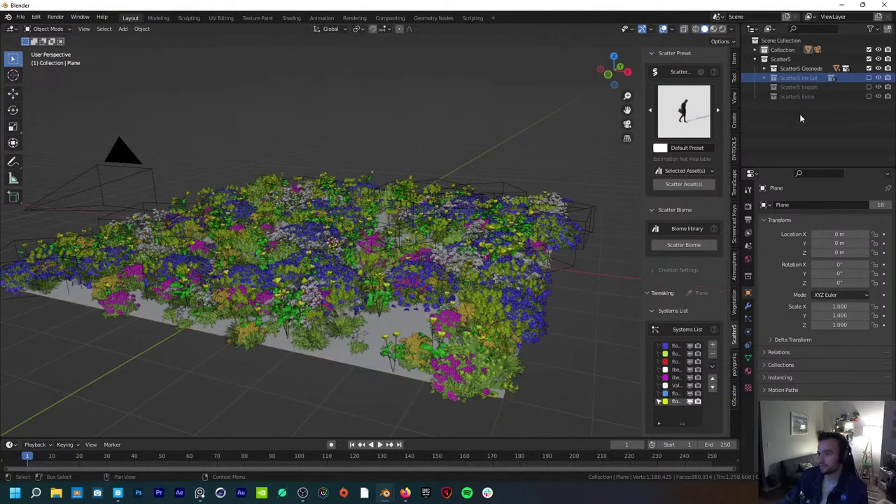
{"action": "left_click", "coordinate": [797, 98]}
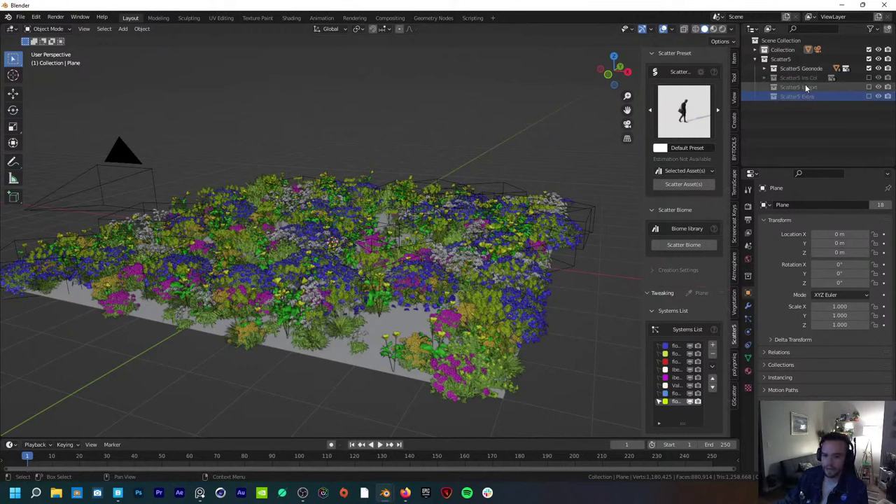
{"action": "left_click", "coordinate": [796, 67]}
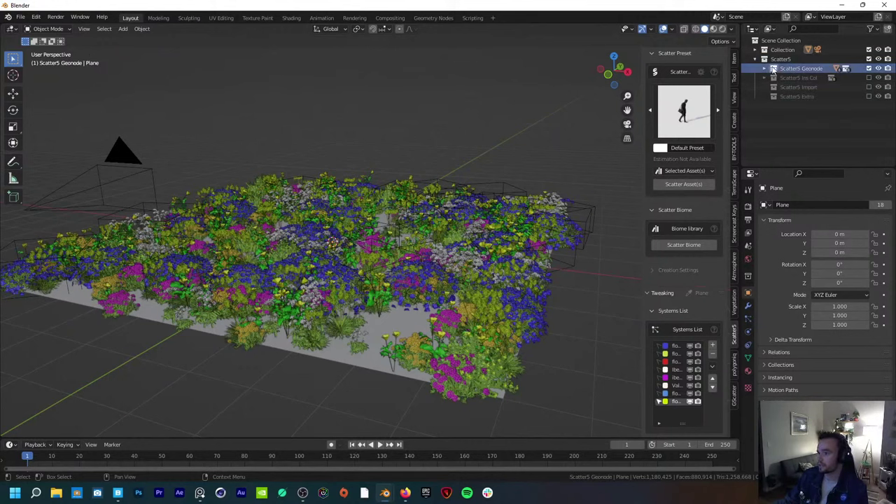
{"action": "left_click", "coordinate": [773, 68]}
{"action": "left_click", "coordinate": [826, 87]}
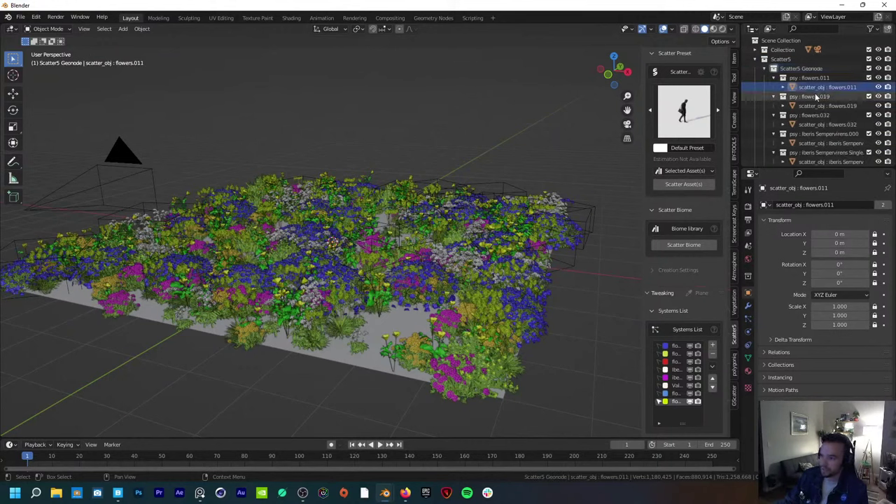
{"action": "scroll", "coordinate": [818, 124], "scroll_direction": "down", "scroll_amount": 1}
{"action": "scroll", "coordinate": [817, 124], "scroll_direction": "down", "scroll_amount": 4}
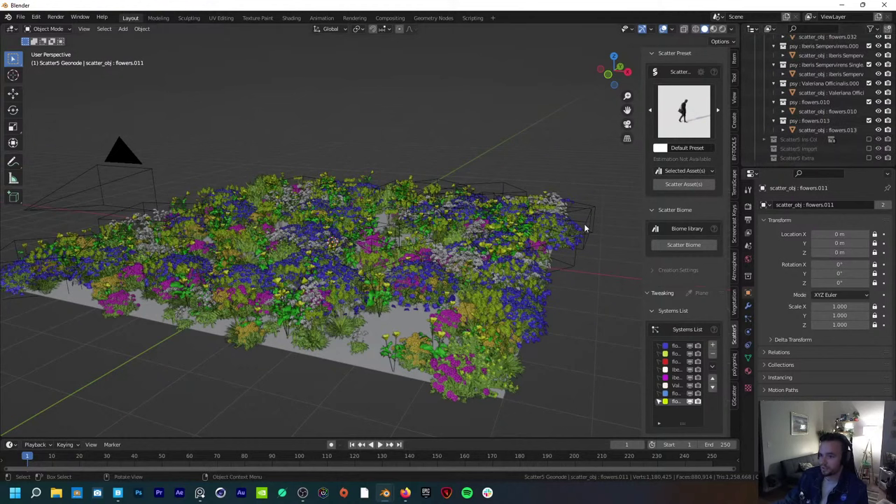
Step: Look through the Distribution, Culling Masks and Rotation settings of the active yellow flower system
{"action": "mouse_move", "coordinate": [397, 231]}
{"action": "middle_mouse_down"}
{"action": "mouse_move", "coordinate": [395, 294]}
{"action": "mouse_move", "coordinate": [374, 233]}
{"action": "mouse_move", "coordinate": [396, 235]}
{"action": "middle_mouse_up"}
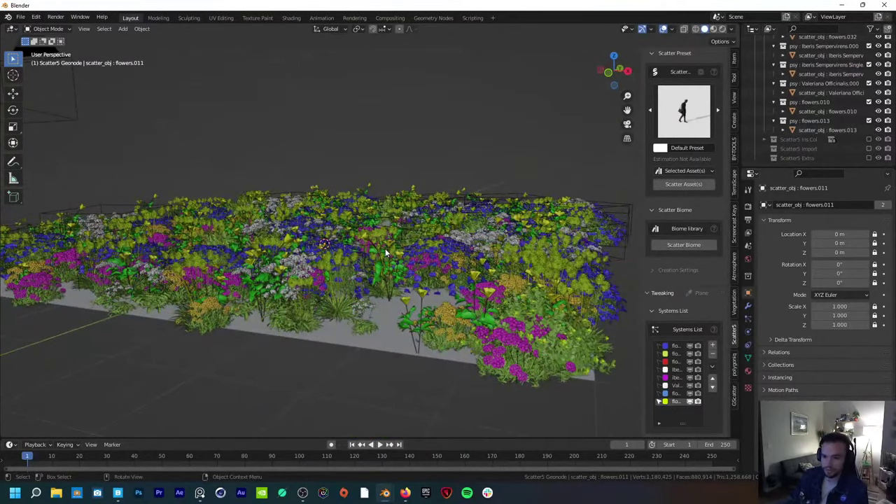
{"action": "middle_click_drag", "start_coordinate": [441, 205], "coordinate": [415, 299]}
{"action": "scroll", "coordinate": [479, 245], "scroll_direction": "down", "scroll_amount": 4}
{"action": "scroll", "coordinate": [407, 277], "scroll_direction": "up", "scroll_amount": 3}
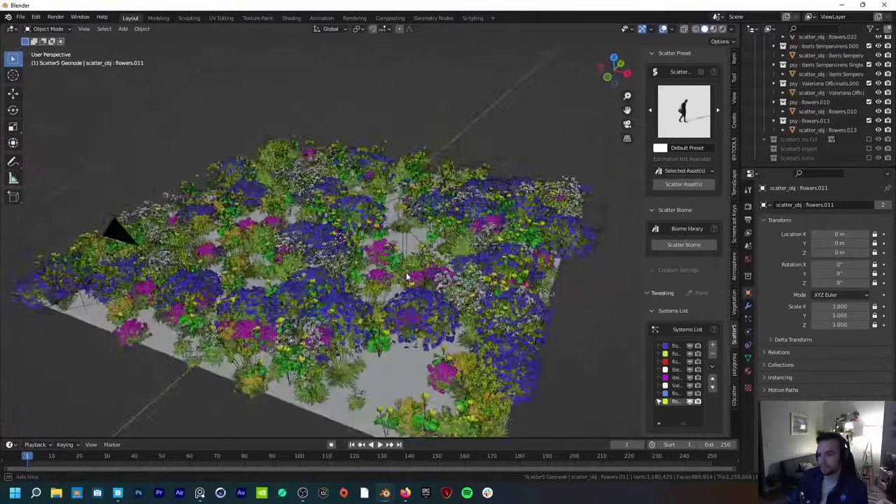
{"action": "scroll", "coordinate": [407, 276], "scroll_direction": "down", "scroll_amount": 3}
{"action": "scroll", "coordinate": [653, 302], "scroll_direction": "down", "scroll_amount": 8}
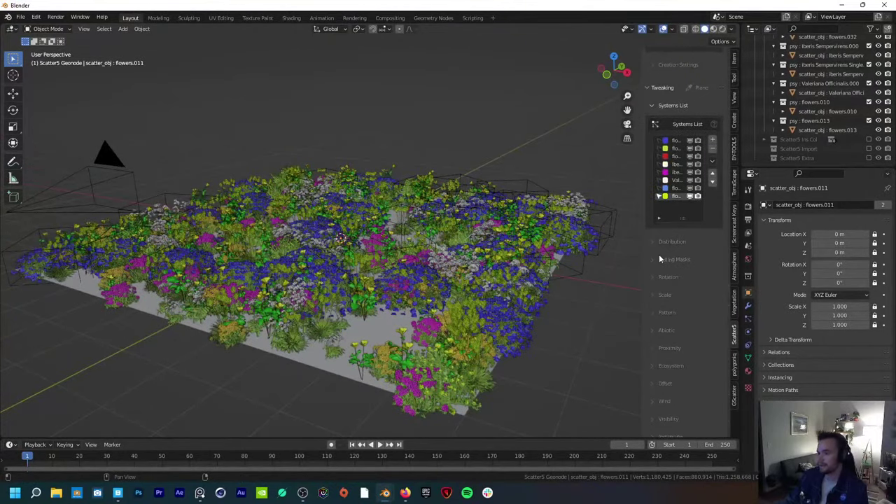
{"action": "scroll", "coordinate": [676, 332], "scroll_direction": "down", "scroll_amount": 2}
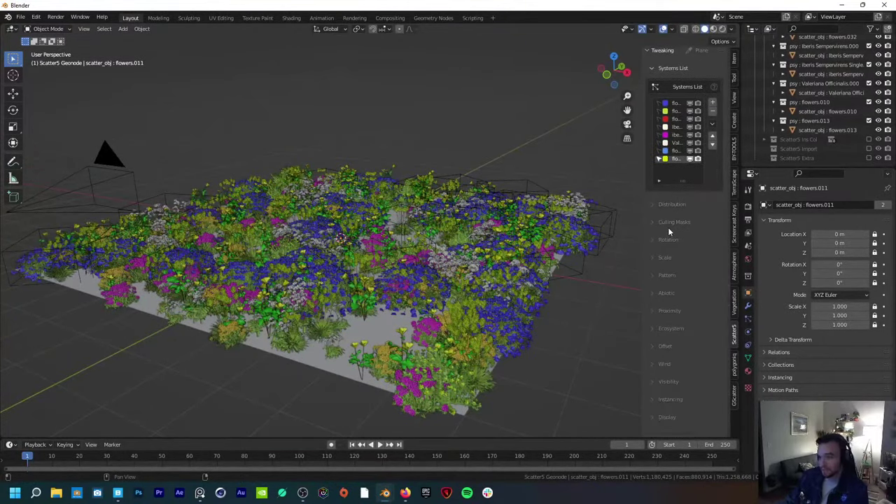
{"action": "left_click", "coordinate": [665, 206]}
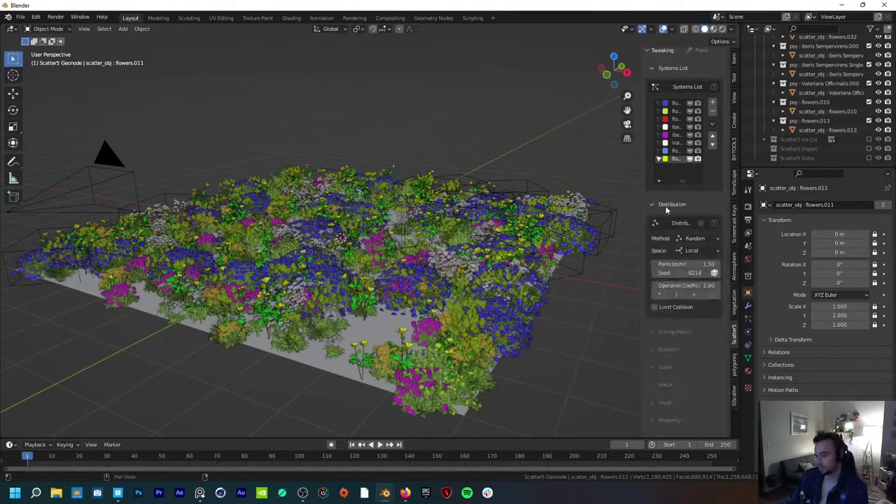
{"action": "left_click", "coordinate": [665, 333]}
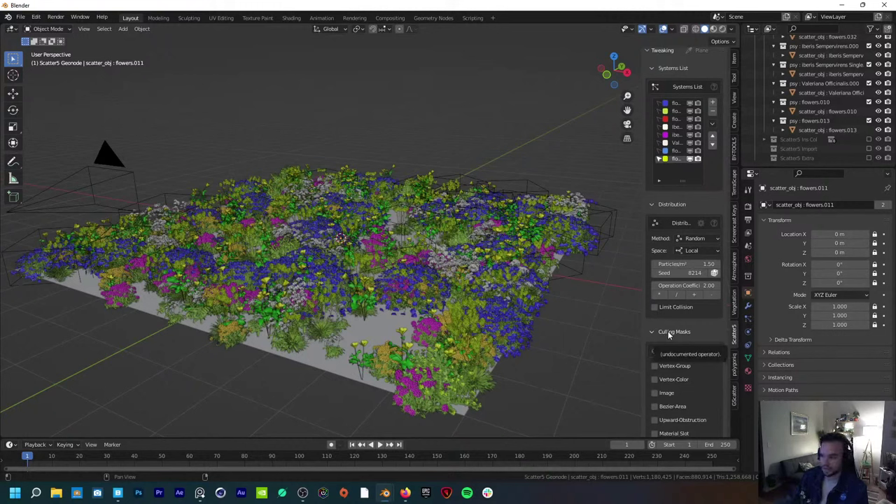
{"action": "left_click", "coordinate": [668, 336]}
{"action": "left_click", "coordinate": [673, 328]}
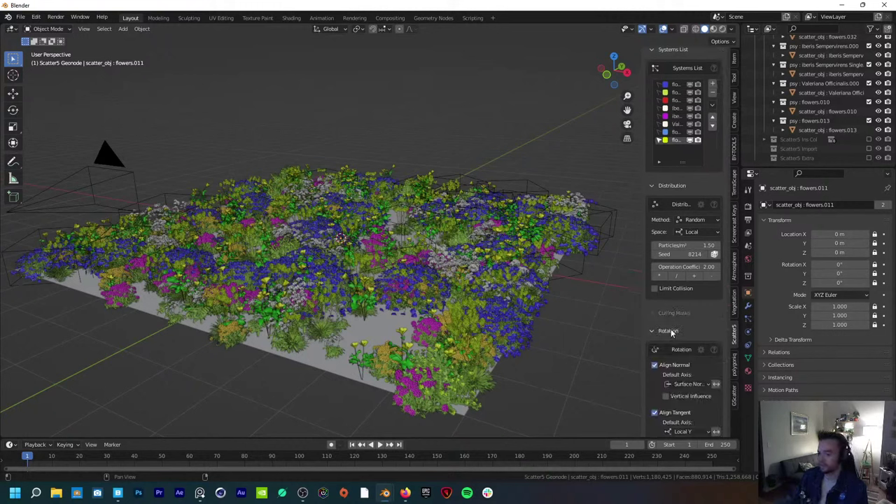
{"action": "scroll", "coordinate": [671, 336], "scroll_direction": "down", "scroll_amount": 3}
{"action": "left_click", "coordinate": [664, 256]}
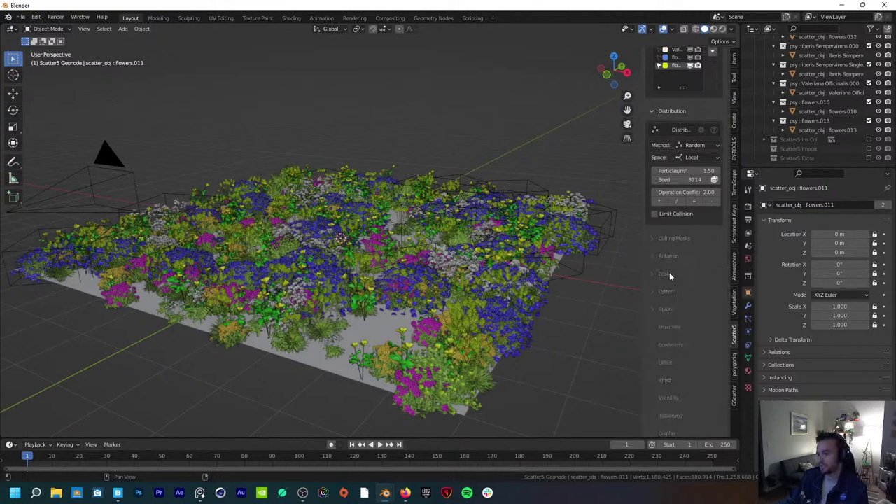
Step: Expand the Scale settings of the active flower system to reach the Random Scale, Shrink and Grow options
{"action": "left_click", "coordinate": [669, 272]}
{"action": "scroll", "coordinate": [654, 297], "scroll_direction": "down", "scroll_amount": 2}
{"action": "scroll", "coordinate": [654, 291], "scroll_direction": "down", "scroll_amount": 1}
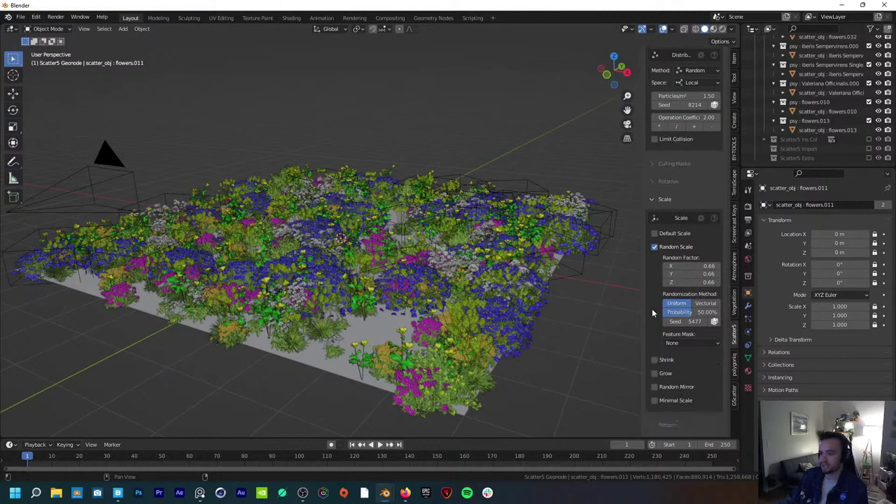
{"action": "left_click_drag", "start_coordinate": [696, 311], "coordinate": [711, 312]}
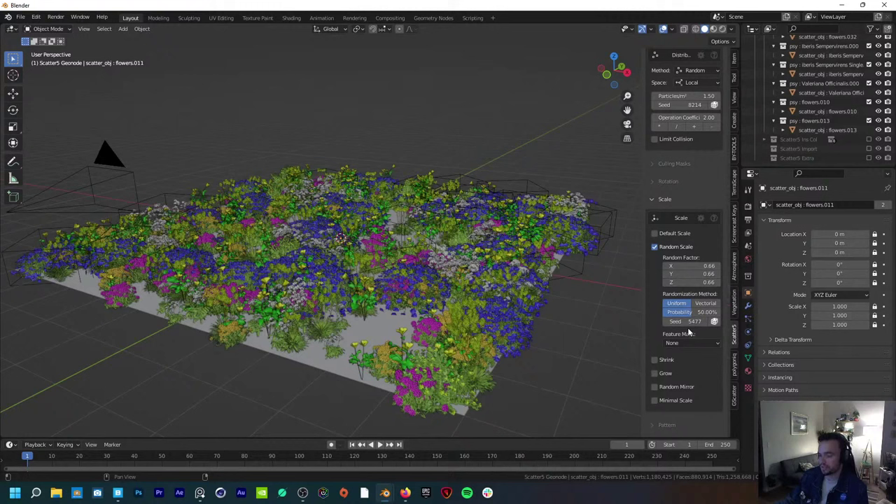
Step: Try the Shrink and Grow options on the active flower system, switching each one back off
{"action": "left_click", "coordinate": [655, 361]}
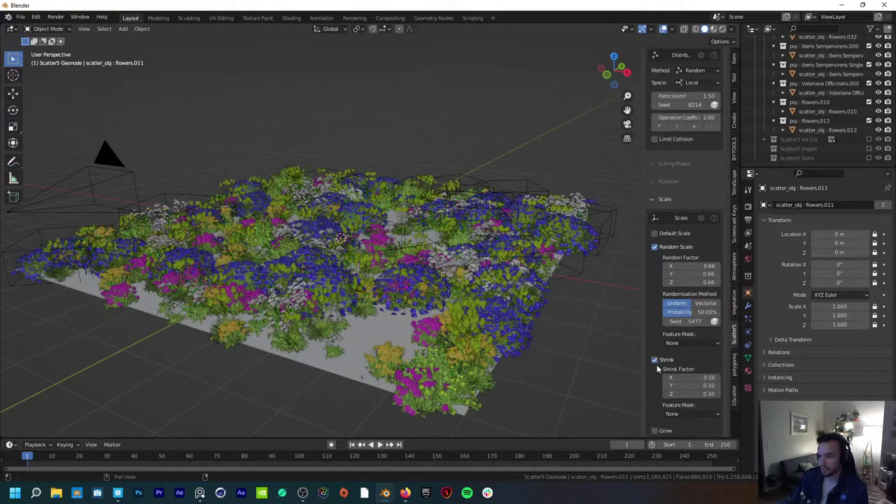
{"action": "left_click", "coordinate": [656, 361]}
{"action": "left_click", "coordinate": [655, 373]}
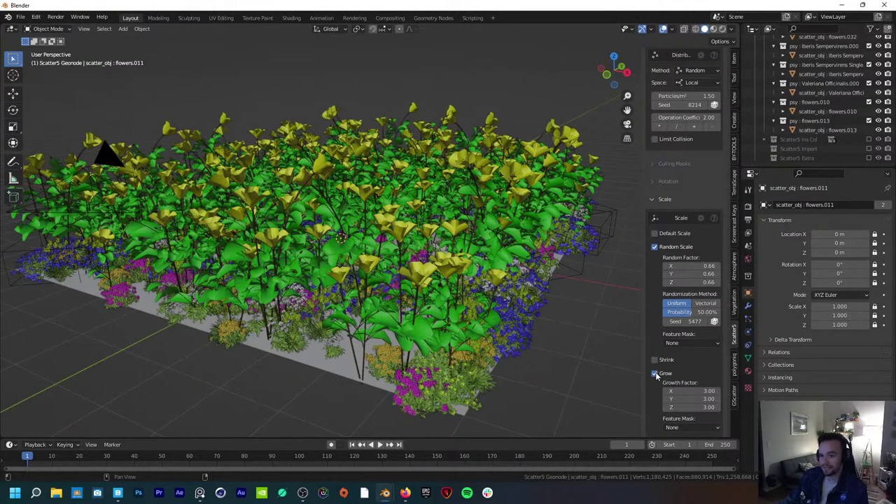
{"action": "left_click", "coordinate": [655, 373]}
{"action": "left_click", "coordinate": [655, 360]}
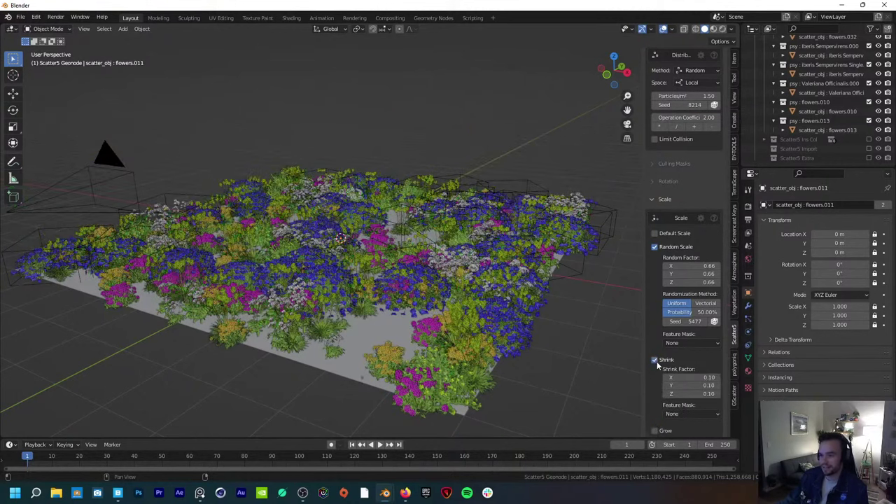
{"action": "left_click", "coordinate": [655, 360]}
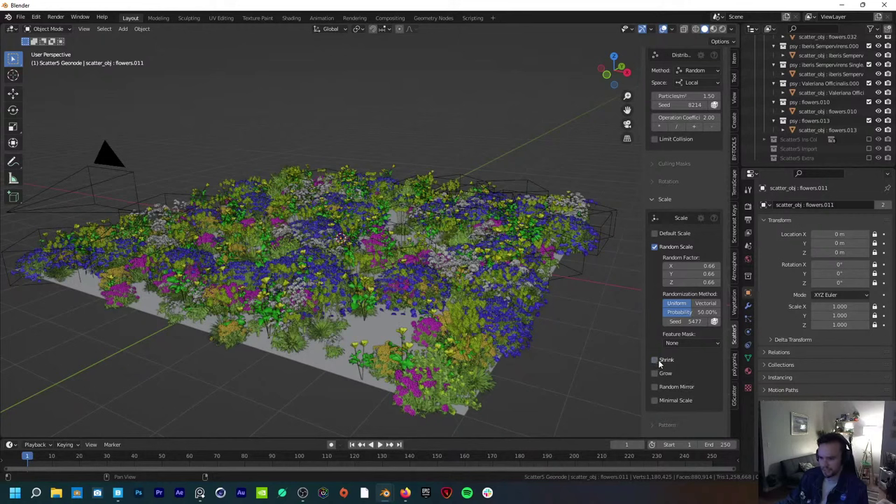
Step: Enable Grow for the active yellow flower system and set its growth factor to 1.2 on all three axes
{"action": "scroll", "coordinate": [658, 359], "scroll_direction": "down", "scroll_amount": 2}
{"action": "left_click", "coordinate": [655, 336]}
{"action": "left_click_drag", "start_coordinate": [689, 353], "coordinate": [689, 370]}
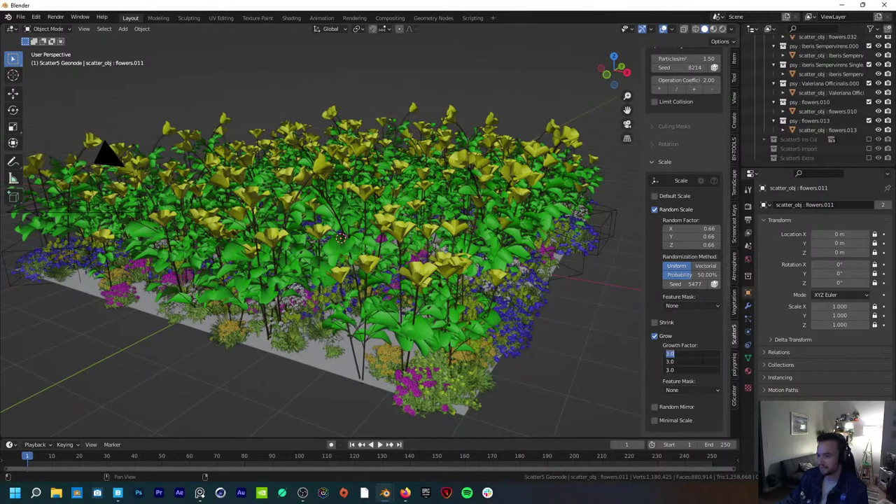
{"action": "type", "text": "1"}
{"action": "key", "text": "Return"}
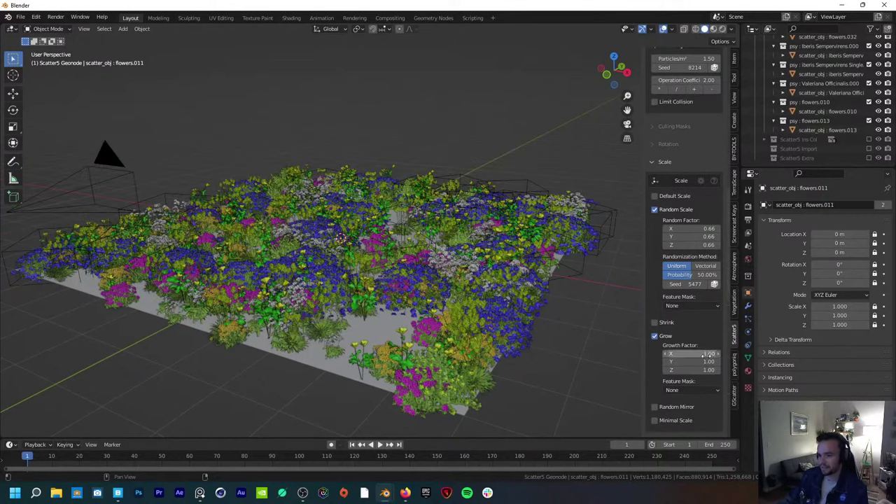
{"action": "left_click_drag", "start_coordinate": [701, 355], "coordinate": [701, 370]}
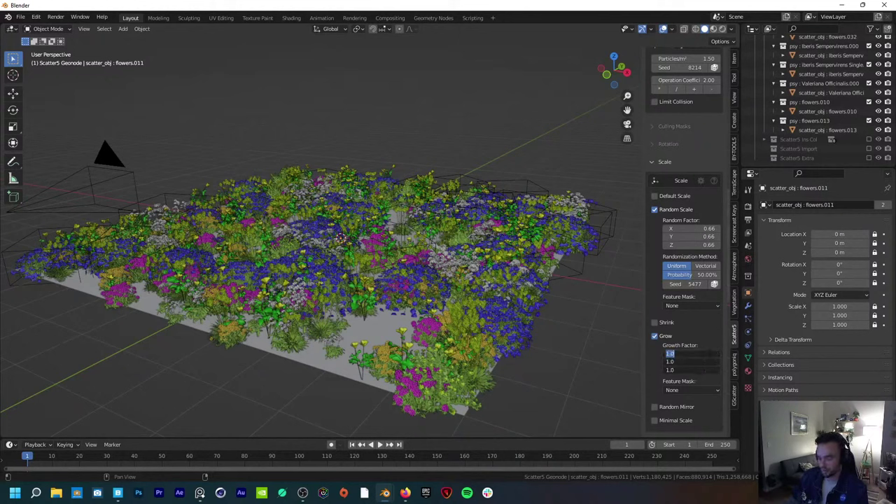
{"action": "type", "text": "1.2"}
{"action": "key", "text": "Return"}
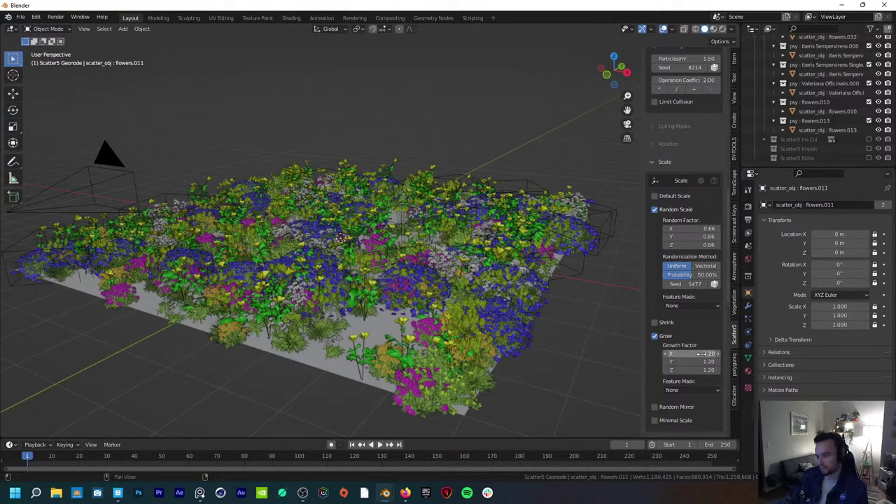
Step: Try Random Mirror on the active yellow flower system, switching it back off
{"action": "left_click", "coordinate": [655, 407]}
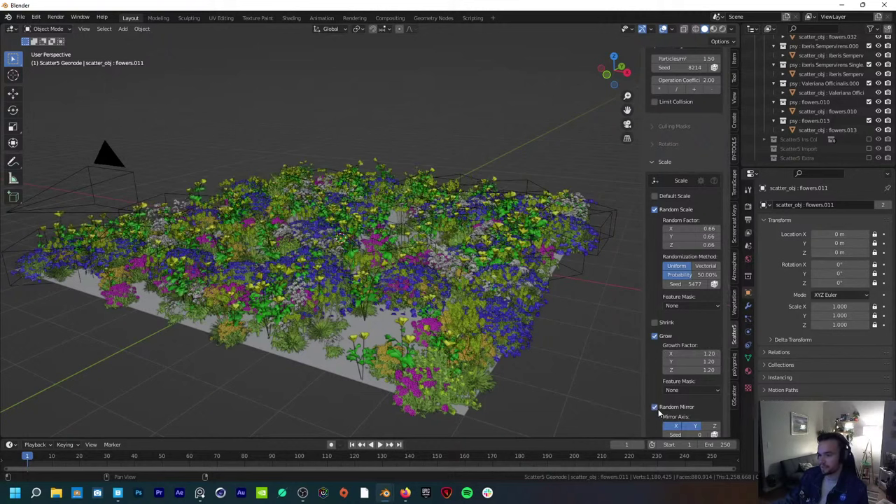
{"action": "left_click", "coordinate": [655, 407]}
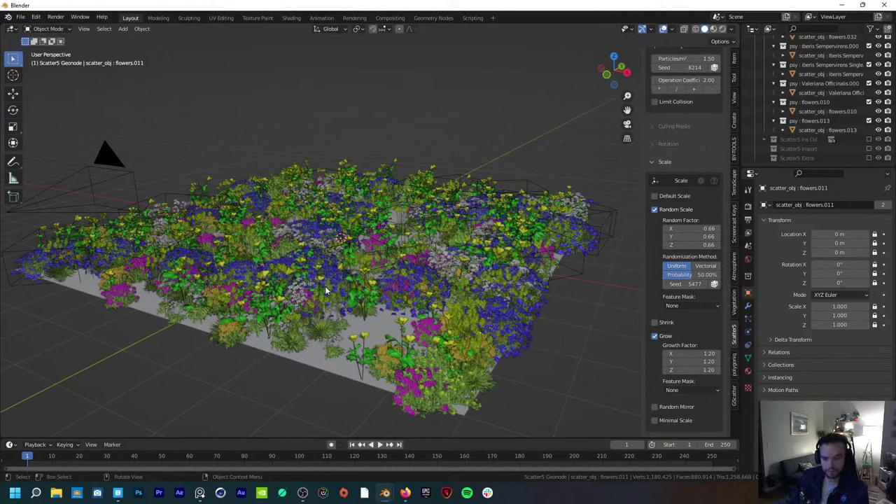
{"action": "middle_click_drag", "start_coordinate": [372, 294], "coordinate": [370, 298]}
Step: Collapse the Scatter5 Geonode hierarchy and the Scale settings of the active flower system
{"action": "scroll", "coordinate": [812, 105], "scroll_direction": "up", "scroll_amount": 5}
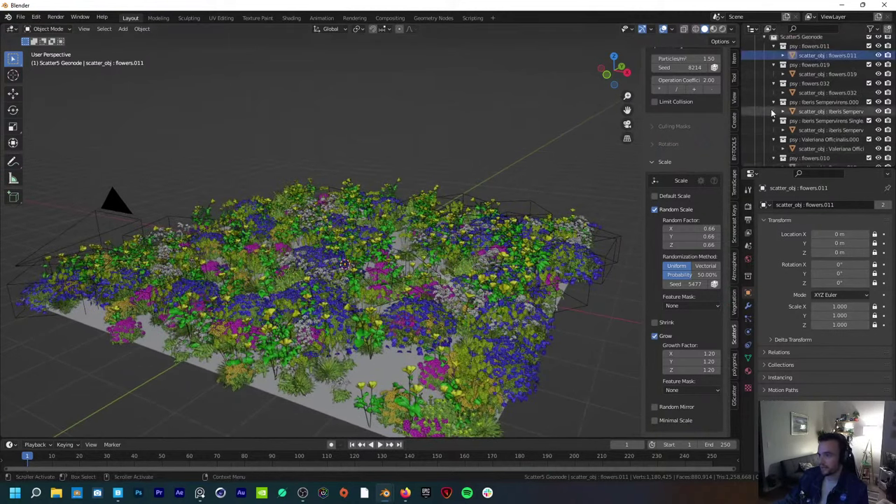
{"action": "left_click", "coordinate": [765, 68]}
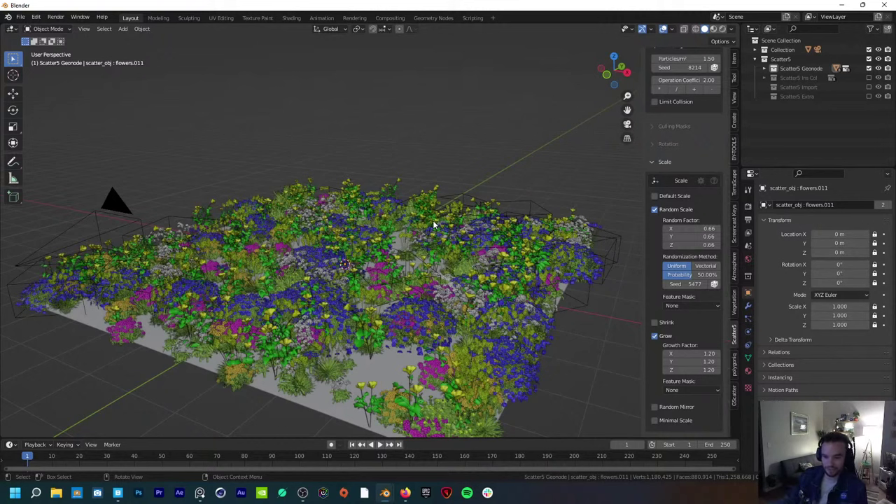
{"action": "mouse_move", "coordinate": [409, 245]}
{"action": "middle_mouse_down"}
{"action": "mouse_move", "coordinate": [403, 275]}
{"action": "mouse_move", "coordinate": [420, 259]}
{"action": "middle_mouse_up"}
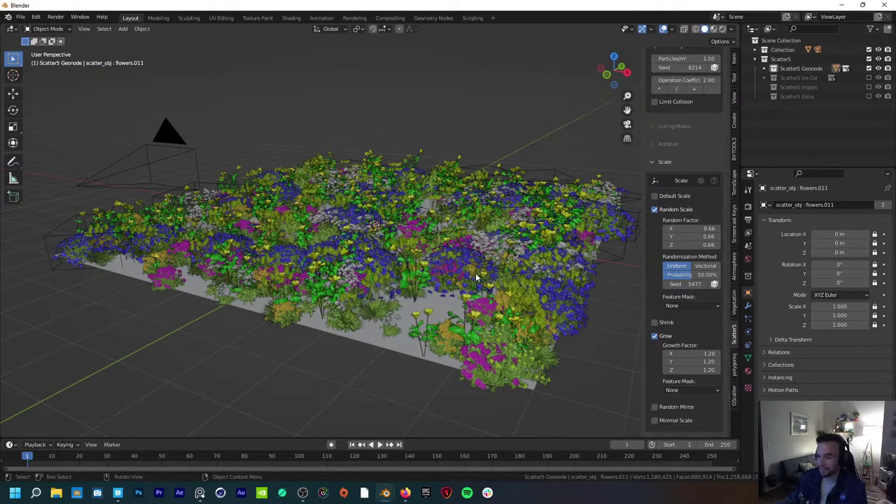
{"action": "middle_click_drag", "start_coordinate": [478, 278], "coordinate": [479, 280]}
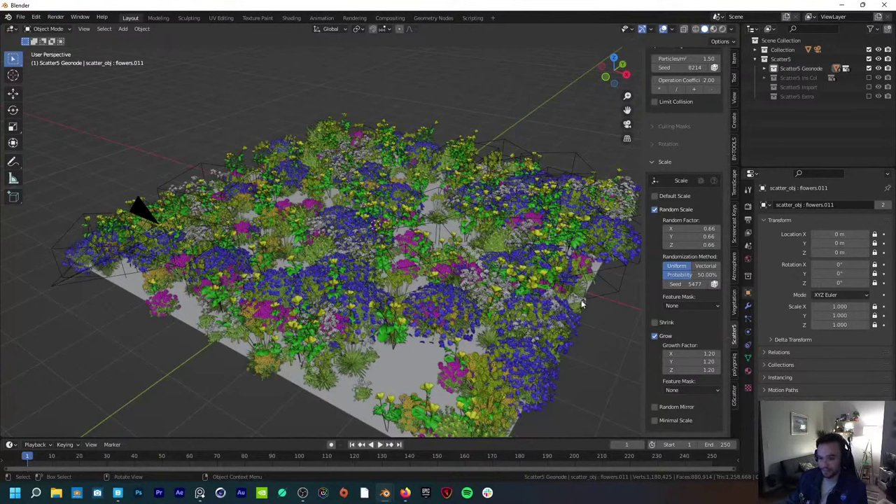
{"action": "left_click", "coordinate": [658, 163]}
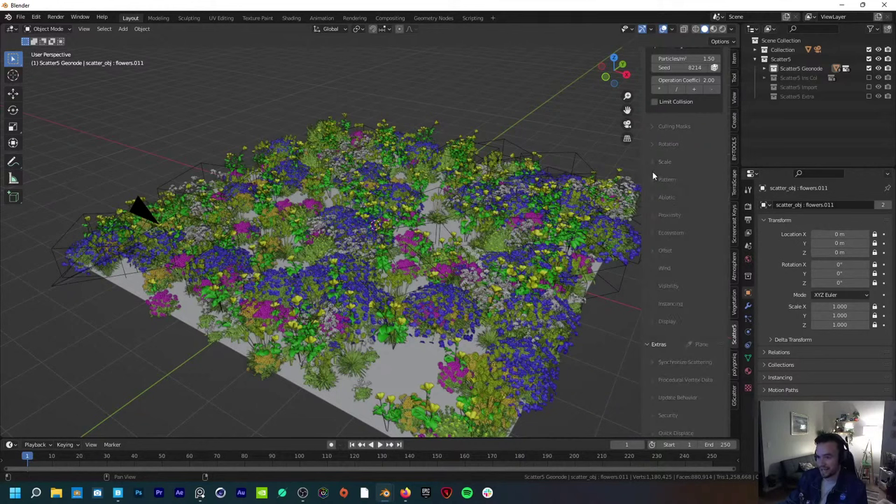
Step: Switch the scene's render engine to Cycles and its render device to GPU Compute
{"action": "mouse_move", "coordinate": [529, 301]}
{"action": "middle_mouse_down"}
{"action": "mouse_move", "coordinate": [496, 317]}
{"action": "mouse_move", "coordinate": [516, 293]}
{"action": "middle_mouse_up"}
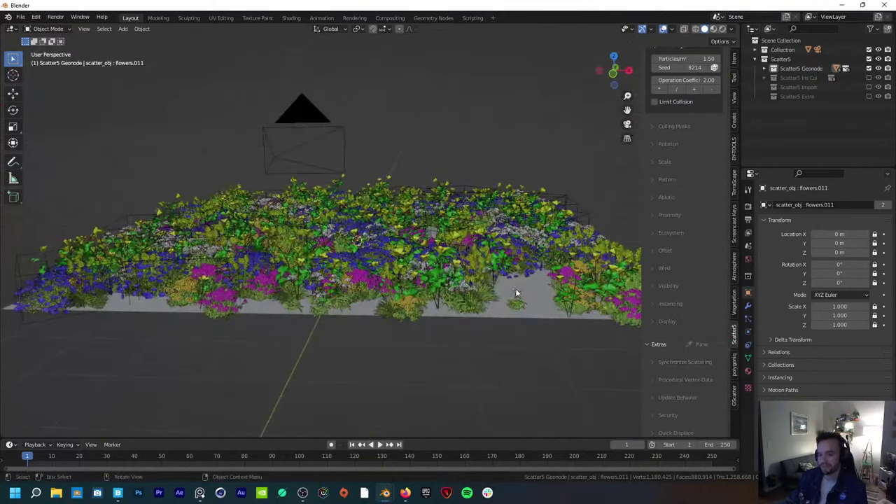
{"action": "left_click", "coordinate": [747, 206]}
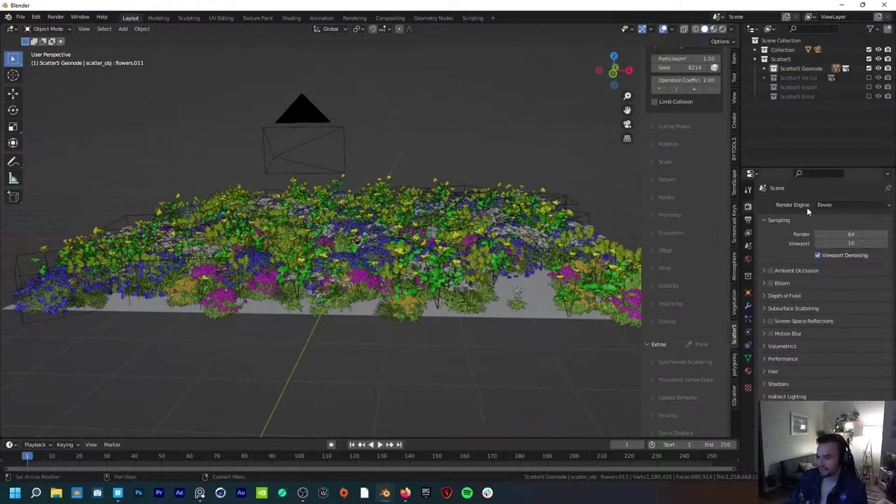
{"action": "left_click", "coordinate": [829, 208]}
{"action": "left_click", "coordinate": [836, 238]}
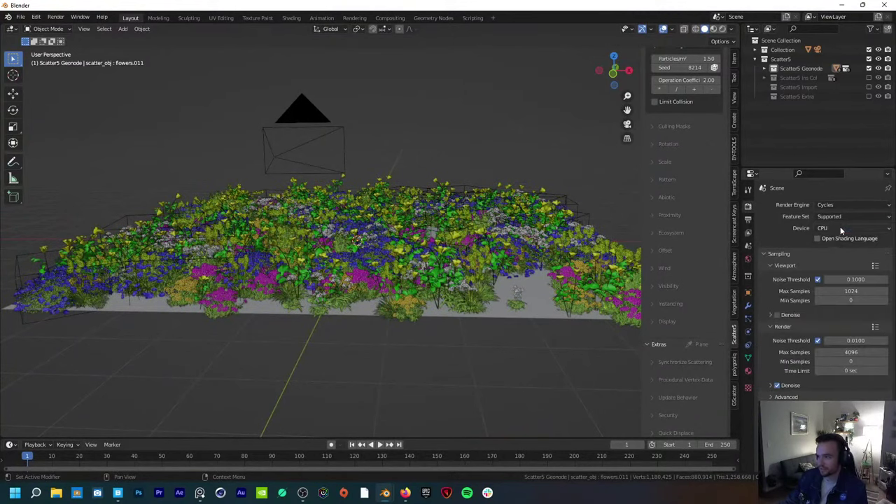
{"action": "left_click", "coordinate": [841, 228]}
{"action": "left_click", "coordinate": [837, 261]}
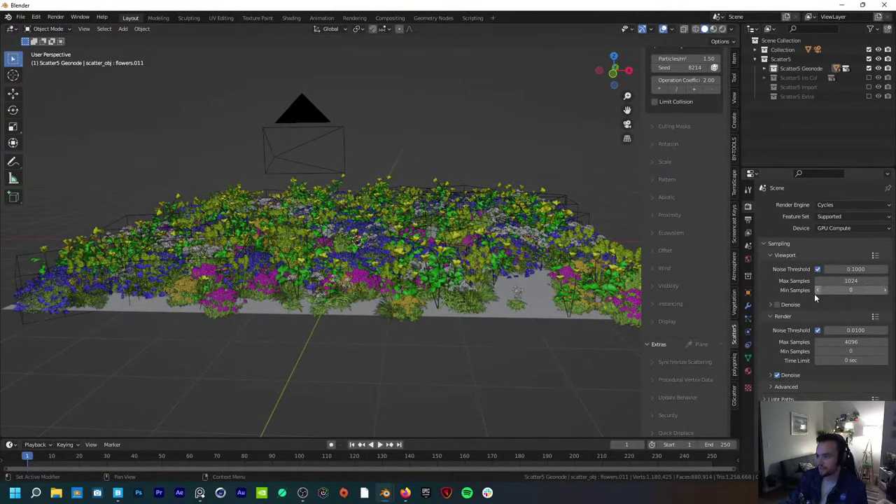
Step: Enable viewport denoising with the OptiX denoiser and view the flower field in rendered shading
{"action": "left_click", "coordinate": [777, 305]}
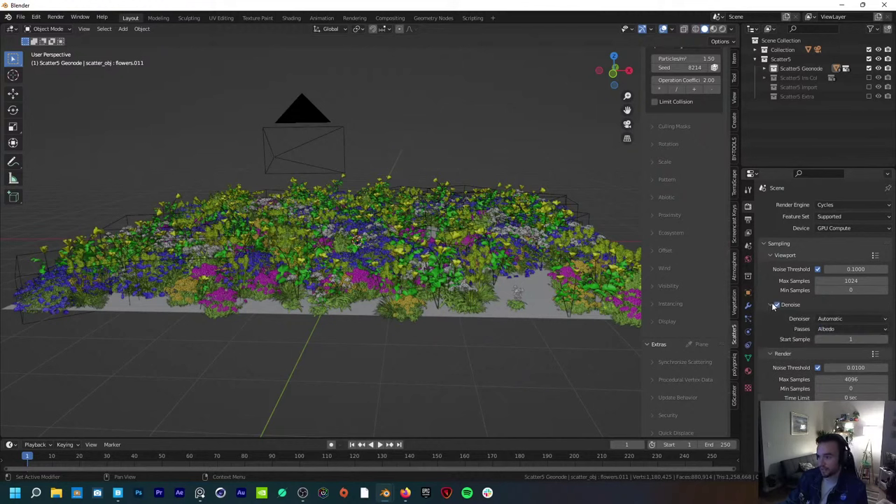
{"action": "middle_click_drag", "start_coordinate": [482, 294], "coordinate": [478, 317]}
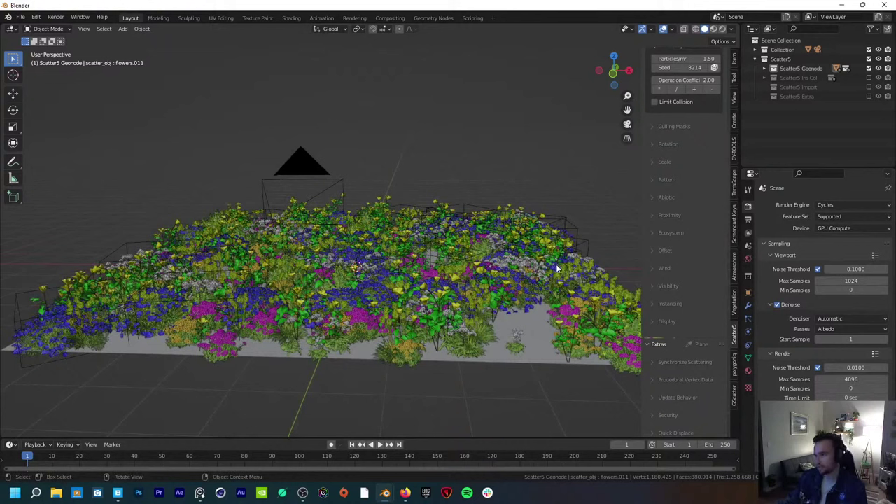
{"action": "left_click", "coordinate": [837, 317]}
{"action": "left_click", "coordinate": [843, 340]}
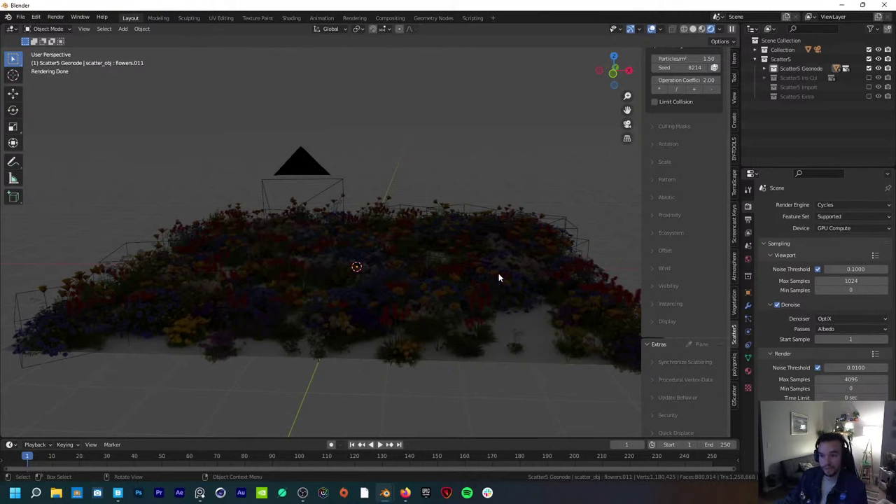
{"action": "middle_click_drag", "start_coordinate": [498, 278], "coordinate": [460, 295]}
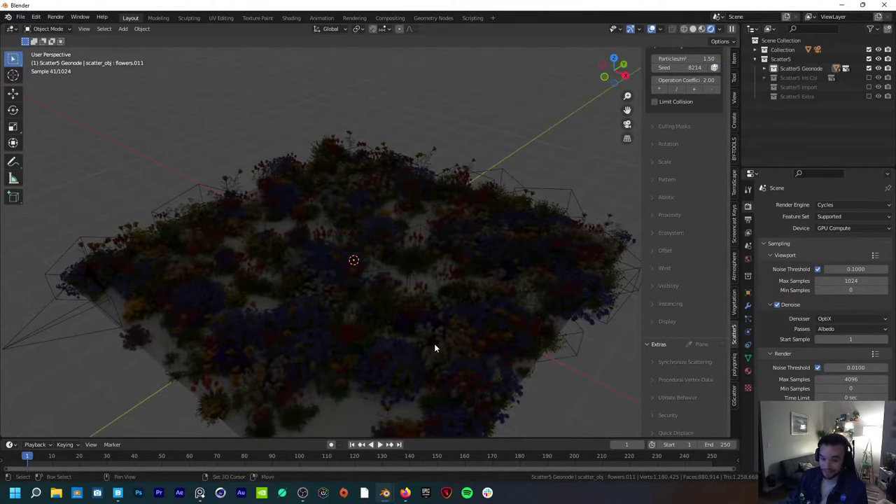
{"action": "middle_click_drag", "start_coordinate": [431, 347], "coordinate": [420, 302]}
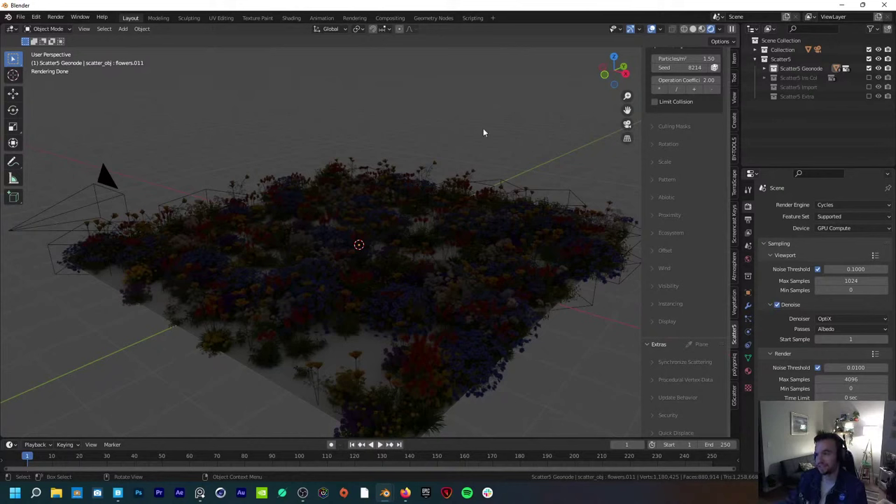
Step: Make the main Collection active and enable Physical Atmosphere in the world settings
{"action": "left_click", "coordinate": [760, 51]}
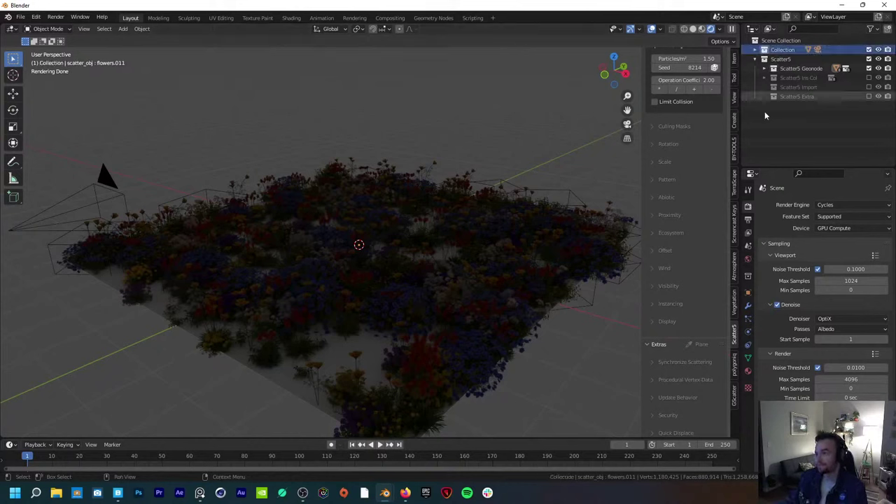
{"action": "left_click", "coordinate": [748, 259]}
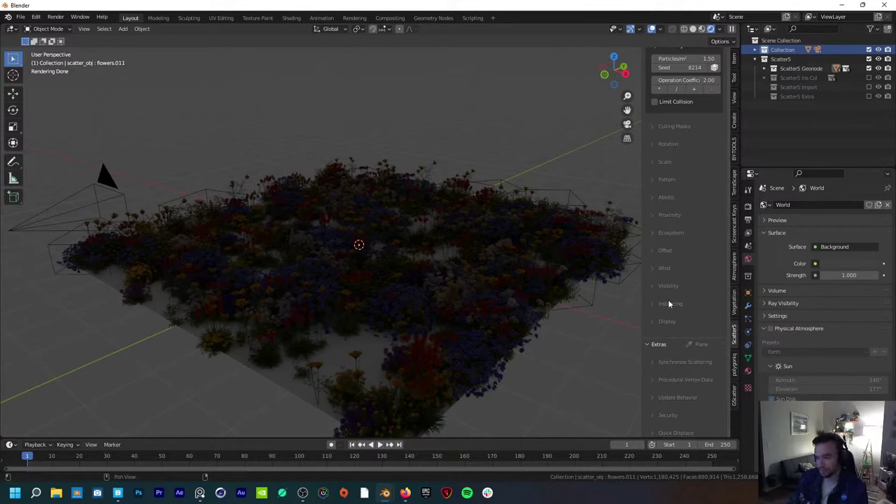
{"action": "scroll", "coordinate": [815, 343], "scroll_direction": "down", "scroll_amount": 2}
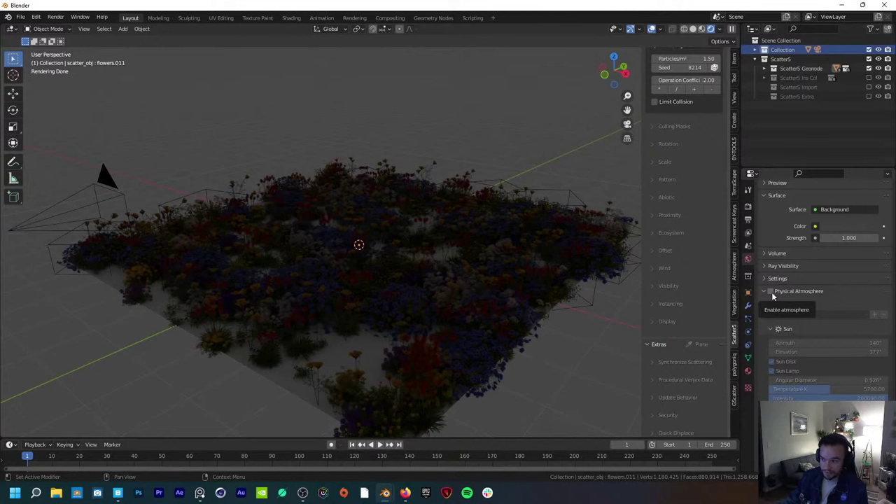
{"action": "left_click", "coordinate": [771, 292]}
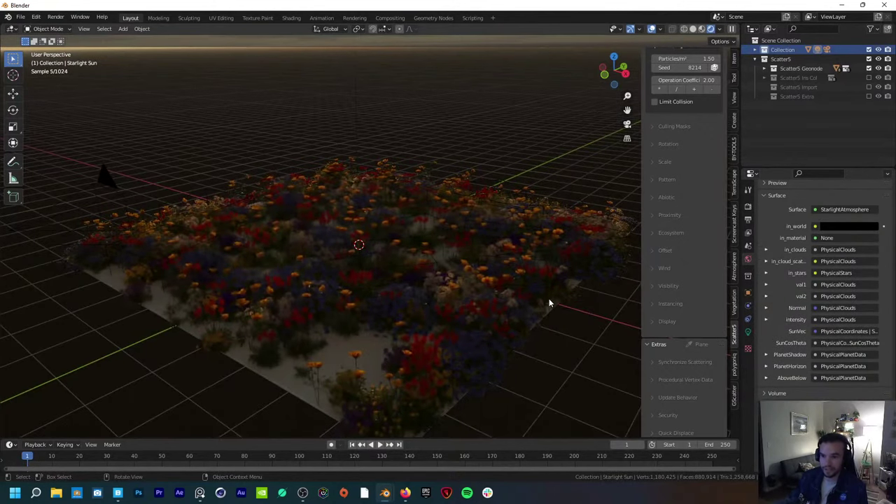
Step: Set the sun elevation of the Physical Atmosphere to 163° to light the flower field
{"action": "middle_click_drag", "start_coordinate": [549, 300], "coordinate": [442, 287]}
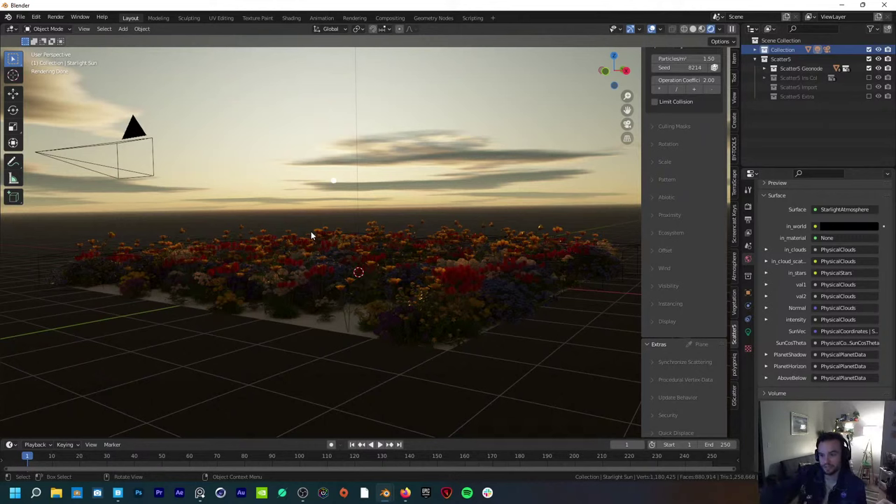
{"action": "middle_click_drag", "start_coordinate": [311, 236], "coordinate": [342, 281]}
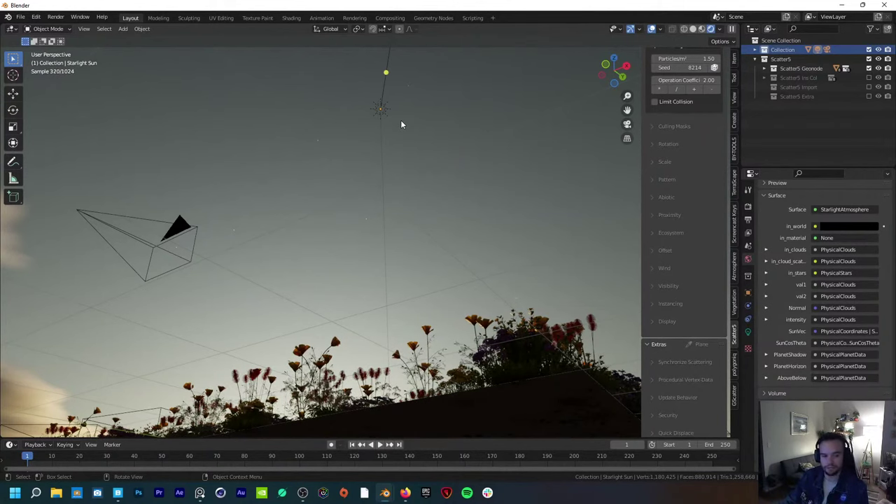
{"action": "middle_click_drag", "start_coordinate": [400, 130], "coordinate": [448, 282]}
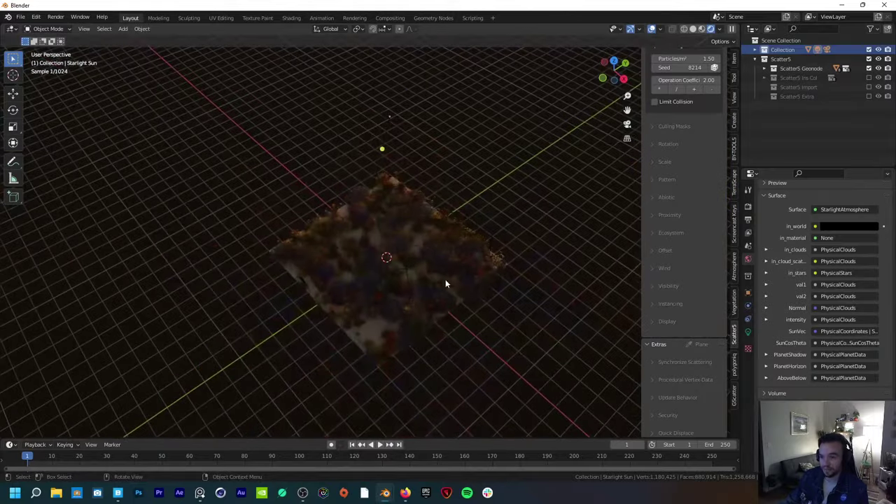
{"action": "scroll", "coordinate": [442, 334], "scroll_direction": "up", "scroll_amount": 3}
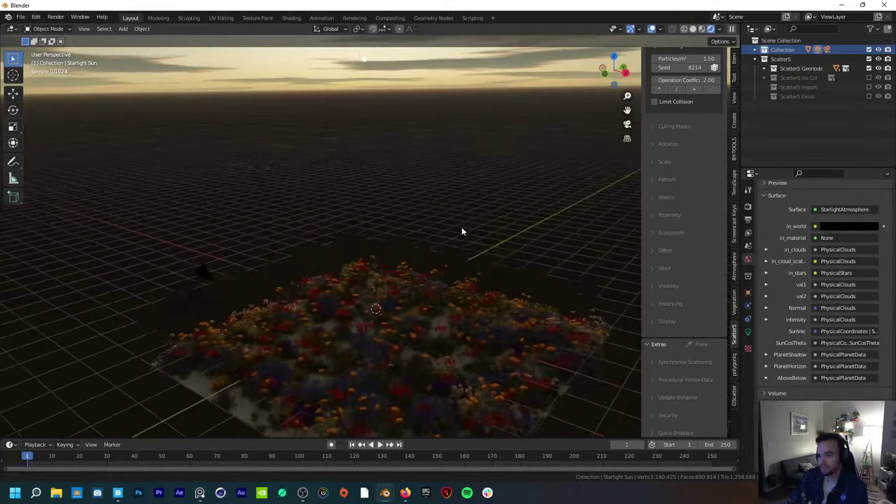
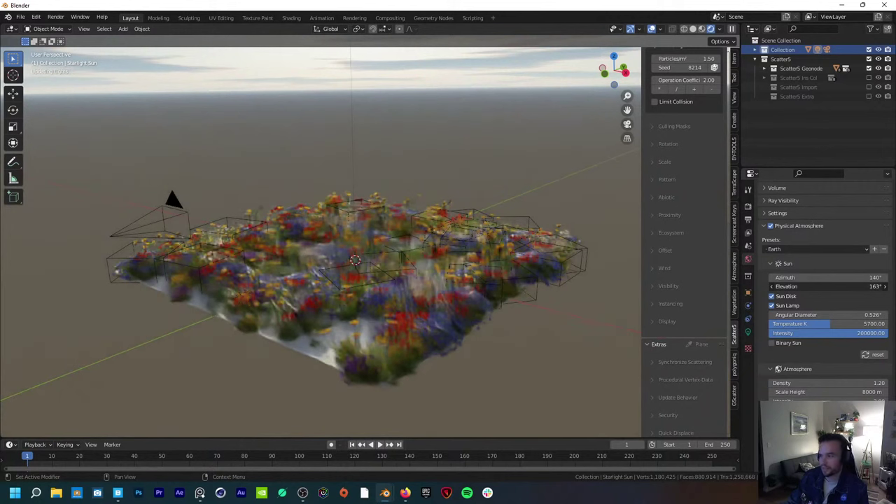
{"action": "left_click_drag", "start_coordinate": [811, 286], "coordinate": [805, 286]}
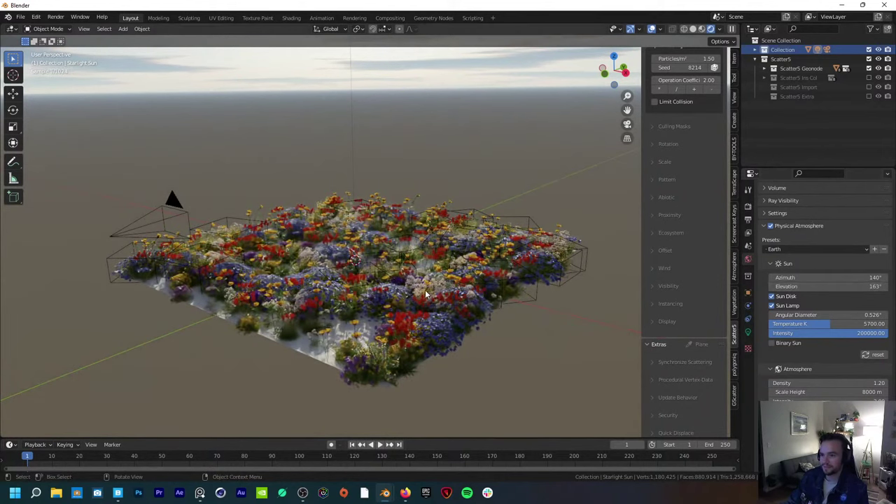
Step: Hide the viewport overlays and examine the rendered flowers from a low close-up view
{"action": "left_click", "coordinate": [651, 29]}
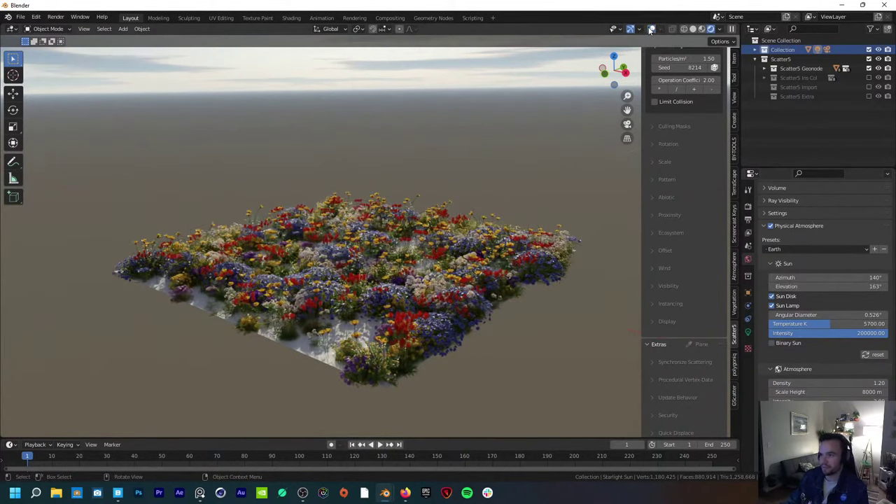
{"action": "scroll", "coordinate": [389, 307], "scroll_direction": "up", "scroll_amount": 5}
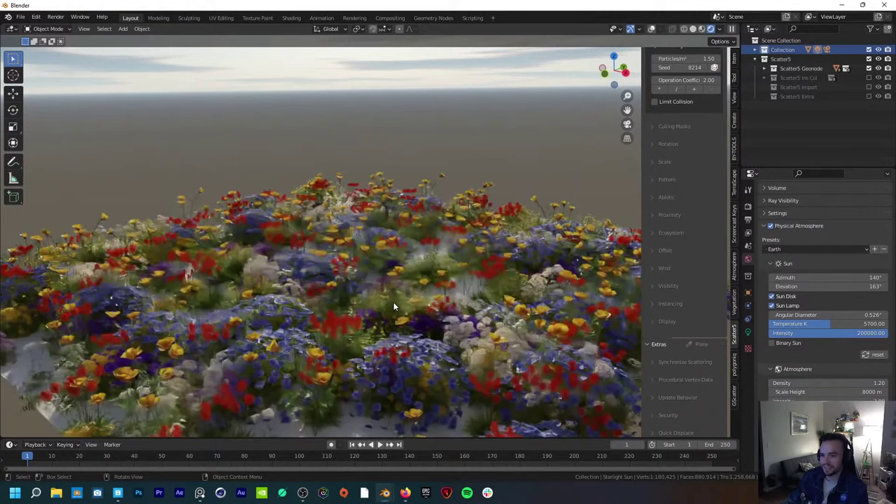
{"action": "middle_click_drag", "start_coordinate": [396, 305], "coordinate": [383, 282]}
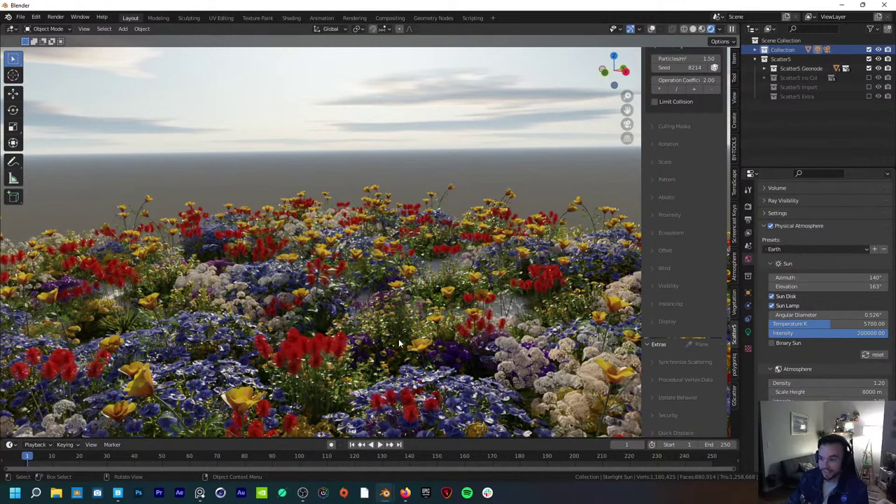
{"action": "middle_click_drag", "start_coordinate": [397, 332], "coordinate": [398, 314]}
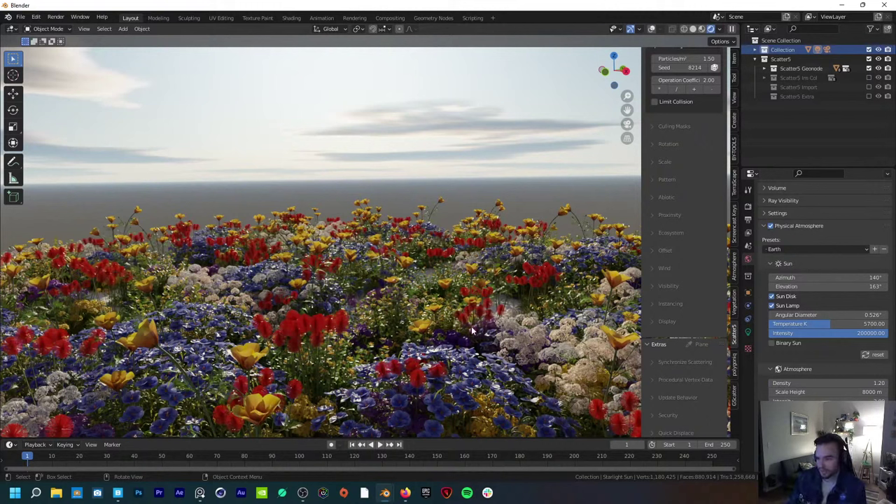
{"action": "scroll", "coordinate": [467, 327], "scroll_direction": "up", "scroll_amount": 6}
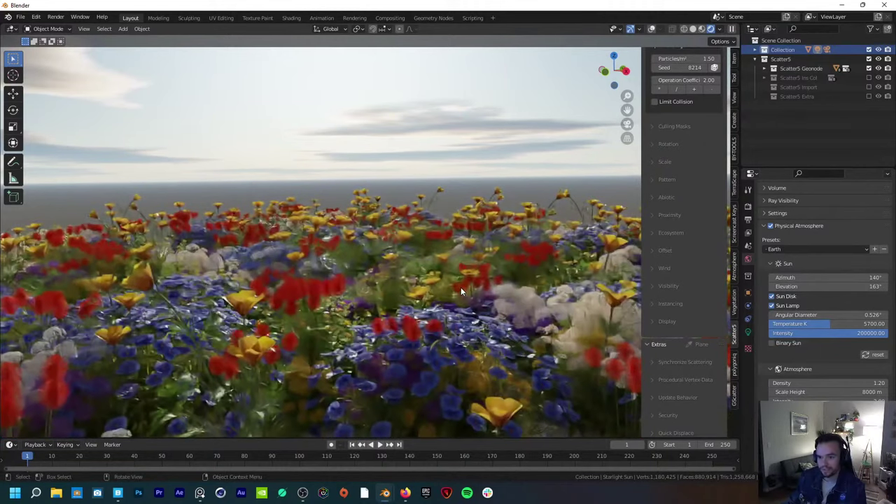
Step: Switch to the reference board and look over the garden and greenhouse reference images before returning to Blender
{"action": "left_click", "coordinate": [199, 492]}
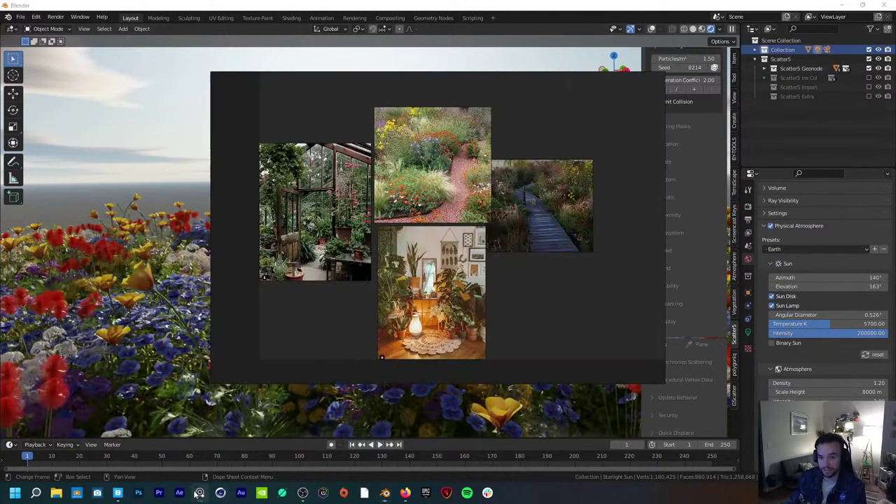
{"action": "left_click_drag", "start_coordinate": [306, 105], "coordinate": [273, 98]}
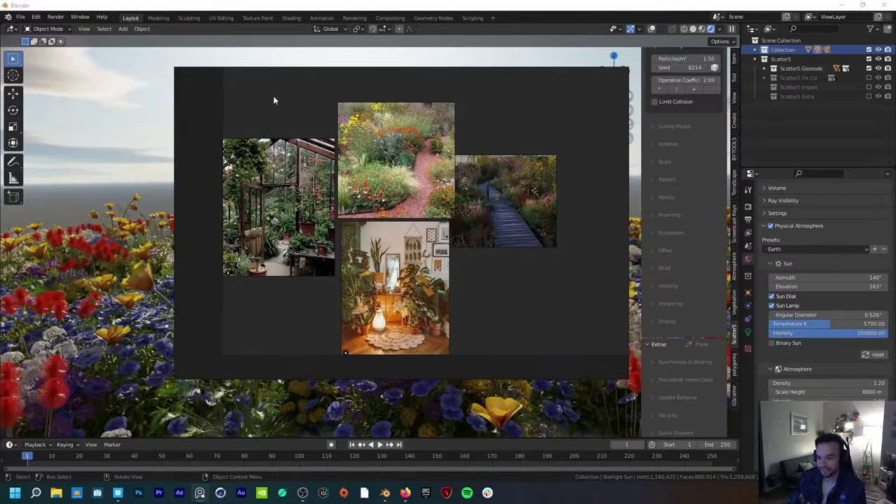
{"action": "left_click", "coordinate": [138, 120]}
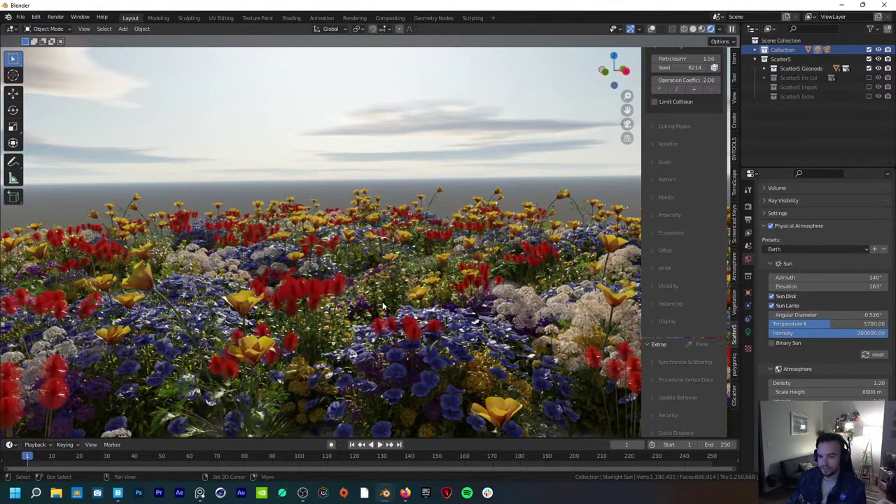
Step: Change the viewport from rendered to solid shading and turn the viewport overlays back on
{"action": "key", "text": "KP_0"}
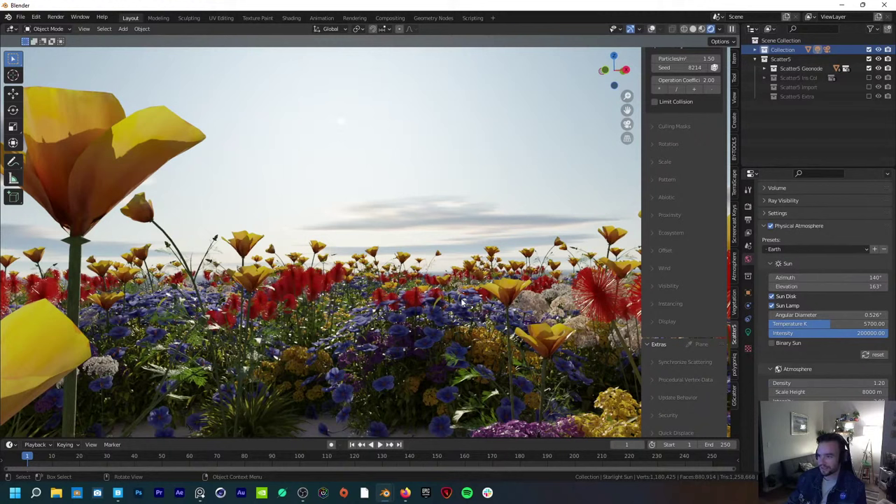
{"action": "middle_click_drag", "start_coordinate": [377, 292], "coordinate": [380, 313]}
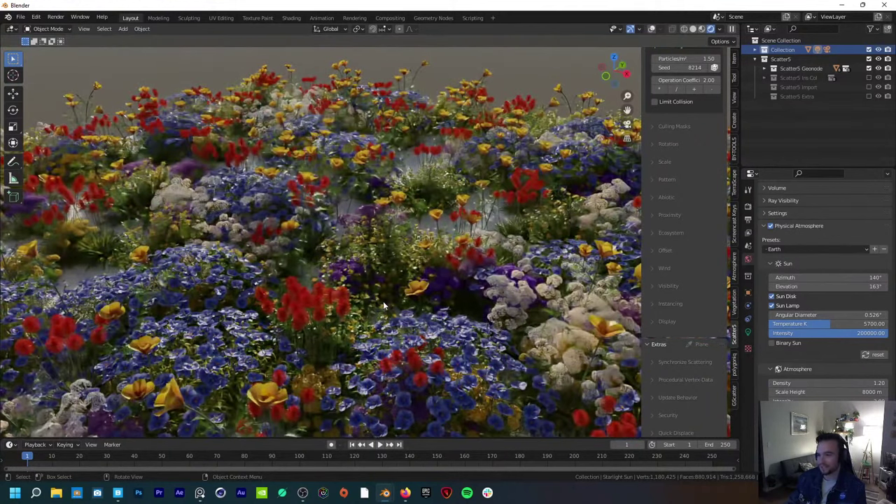
{"action": "scroll", "coordinate": [383, 301], "scroll_direction": "down", "scroll_amount": 10}
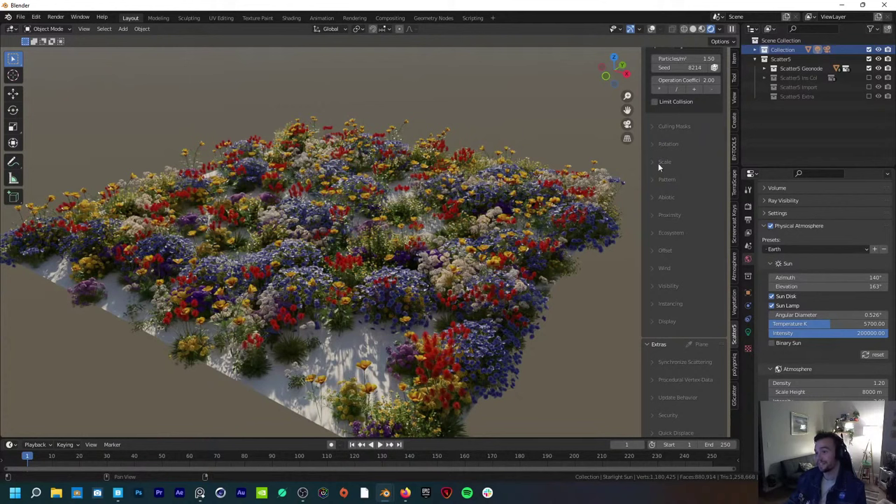
{"action": "left_click", "coordinate": [692, 30]}
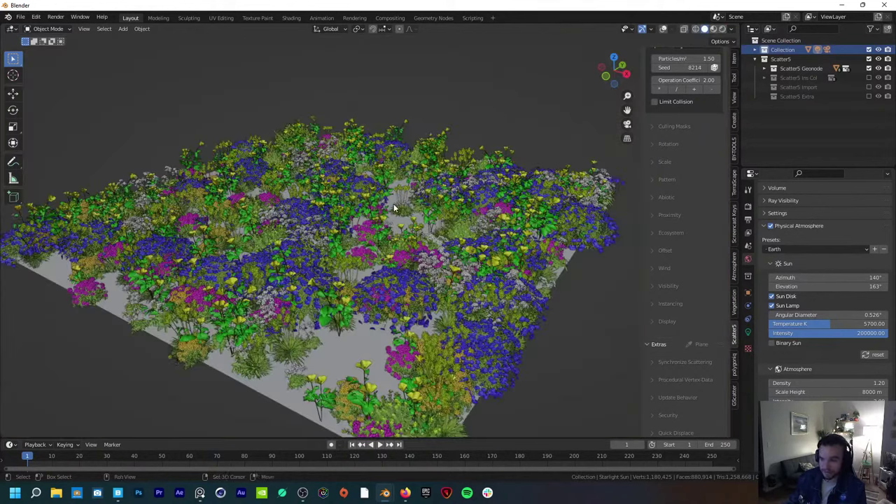
{"action": "mouse_move", "coordinate": [393, 203]}
{"action": "middle_mouse_down"}
{"action": "mouse_move", "coordinate": [371, 285]}
{"action": "mouse_move", "coordinate": [404, 292]}
{"action": "middle_mouse_up"}
{"action": "left_click", "coordinate": [664, 29]}
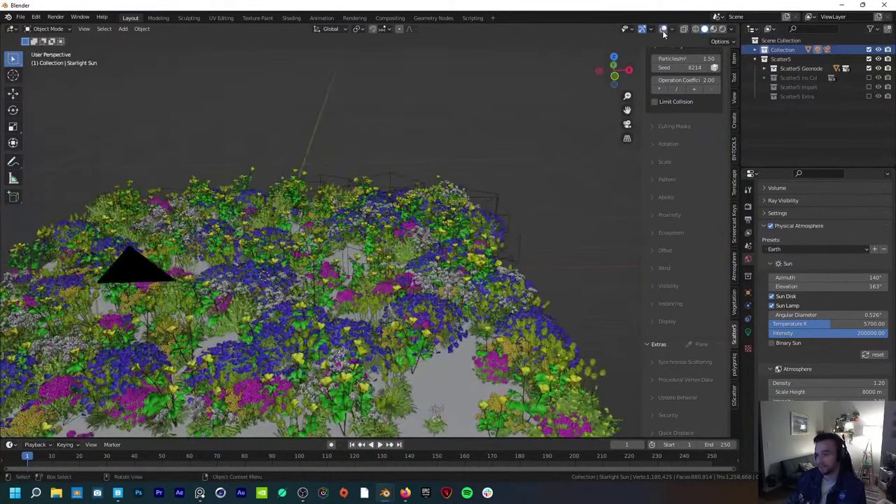
{"action": "scroll", "coordinate": [329, 329], "scroll_direction": "down", "scroll_amount": 5}
{"action": "middle_click_drag", "start_coordinate": [326, 324], "coordinate": [483, 312]}
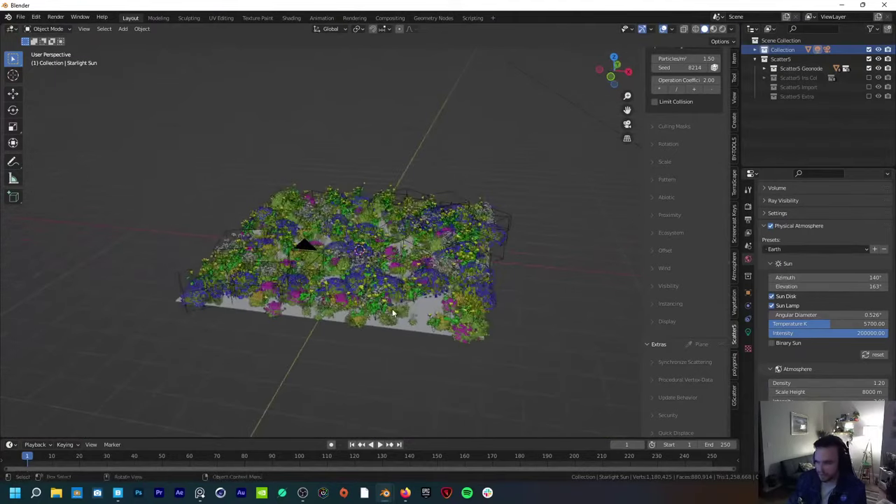
Step: Turn off the viewport visibility of all eight scatter systems on the plane
{"action": "scroll", "coordinate": [678, 312], "scroll_direction": "up", "scroll_amount": 8}
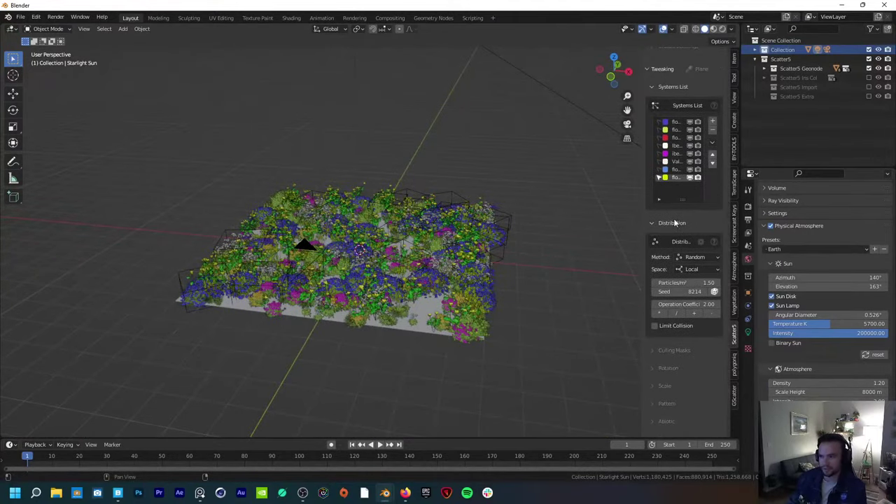
{"action": "left_click", "coordinate": [689, 177]}
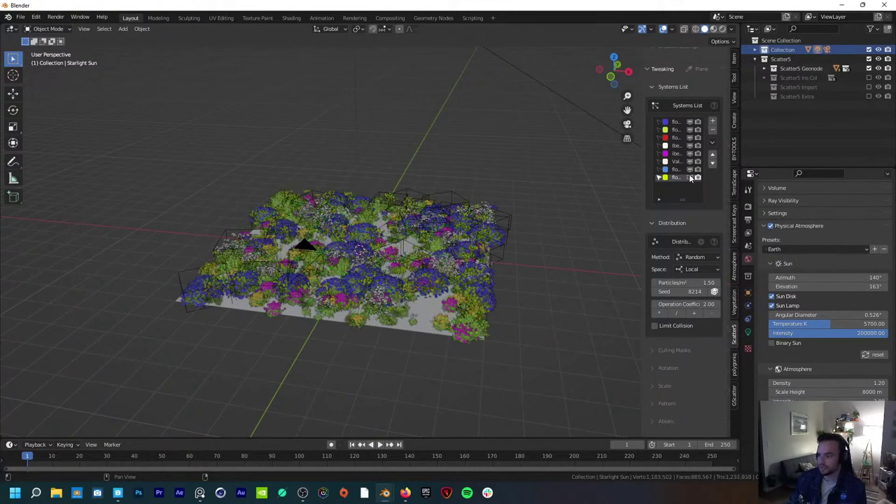
{"action": "left_click", "coordinate": [689, 170]}
{"action": "left_click", "coordinate": [689, 161]}
{"action": "left_click", "coordinate": [689, 153]}
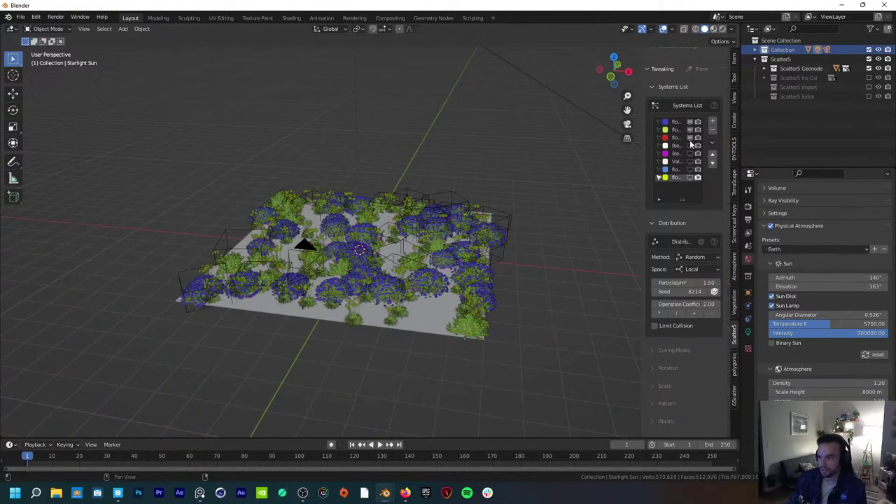
{"action": "left_click", "coordinate": [689, 144]}
{"action": "left_click", "coordinate": [689, 137]}
{"action": "left_click", "coordinate": [690, 129]}
{"action": "left_click", "coordinate": [690, 121]}
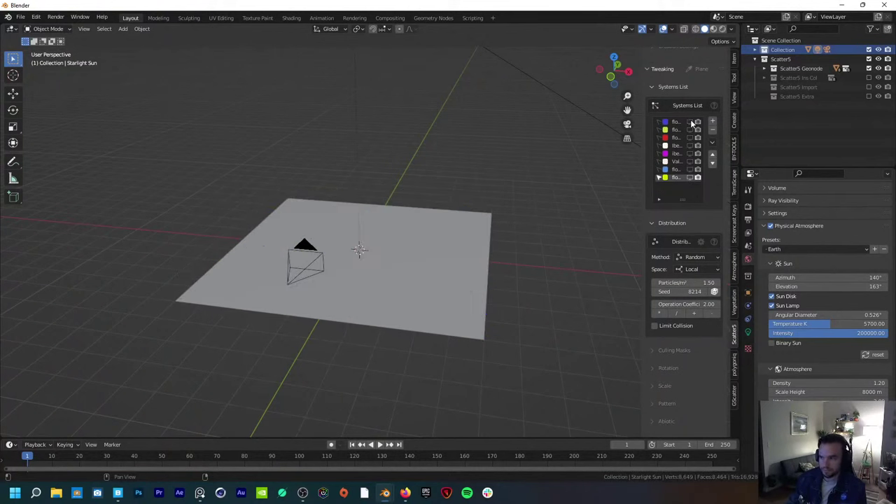
Step: Show only the first, blue flower scatter system in the viewport and make it the active system
{"action": "left_click", "coordinate": [692, 123]}
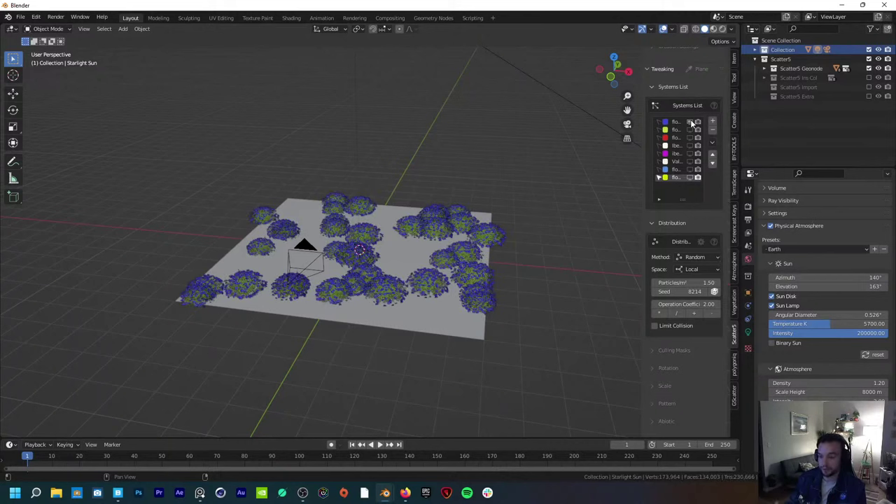
{"action": "left_click", "coordinate": [692, 123]}
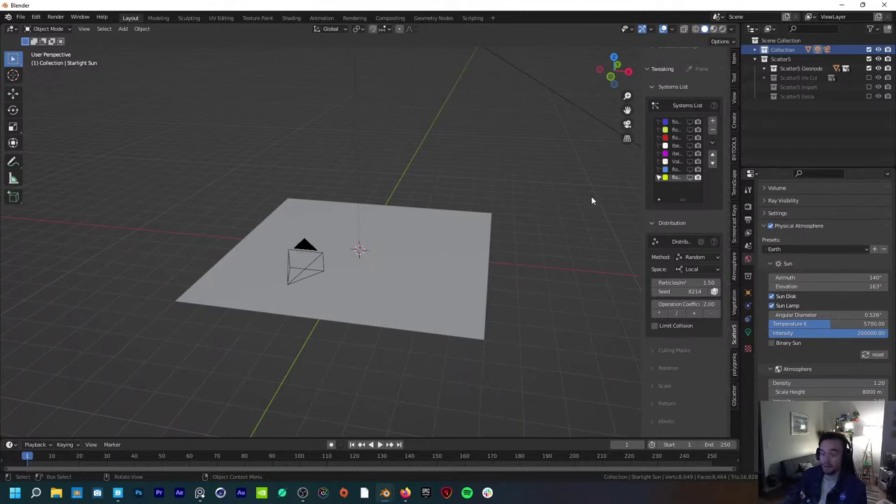
{"action": "left_click", "coordinate": [694, 122]}
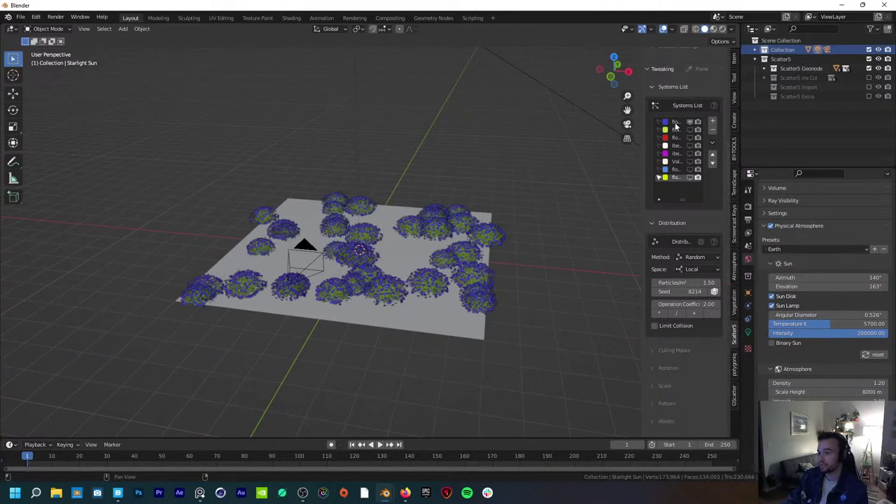
{"action": "left_click", "coordinate": [674, 123]}
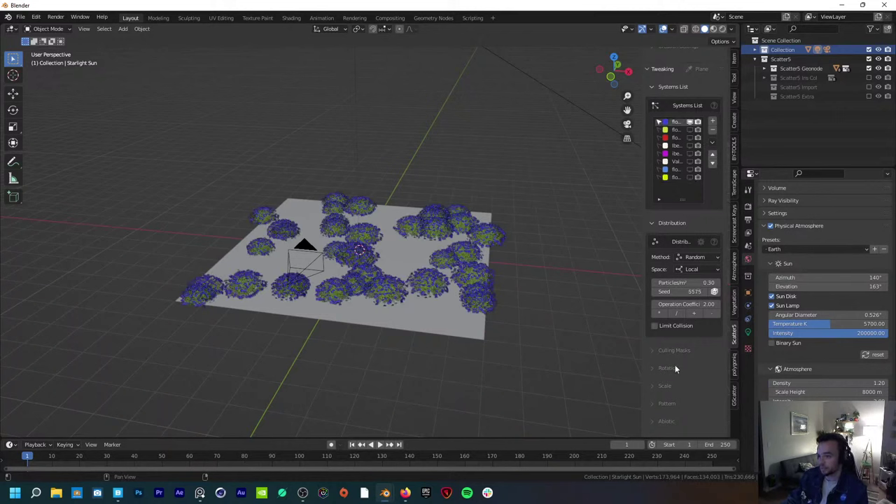
Step: Enable Display As for the blue flower system and represent its instances with Bounding-Box
{"action": "scroll", "coordinate": [679, 350], "scroll_direction": "down", "scroll_amount": 5}
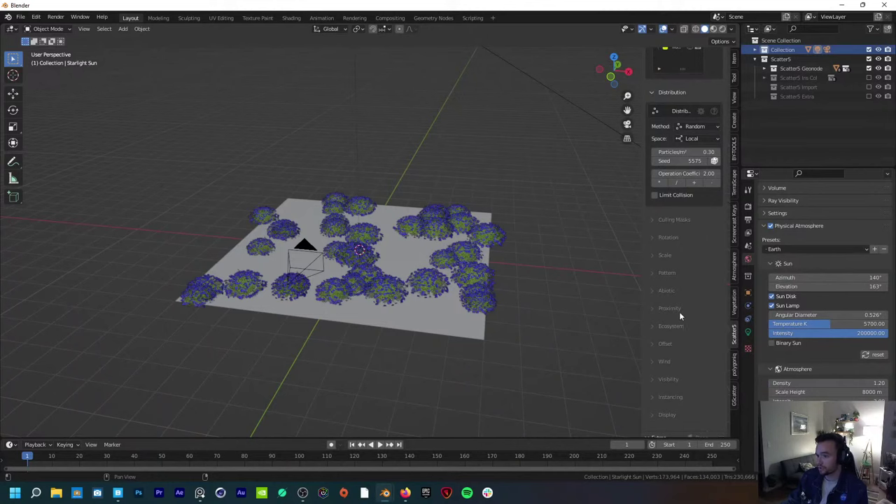
{"action": "scroll", "coordinate": [681, 316], "scroll_direction": "down", "scroll_amount": 2}
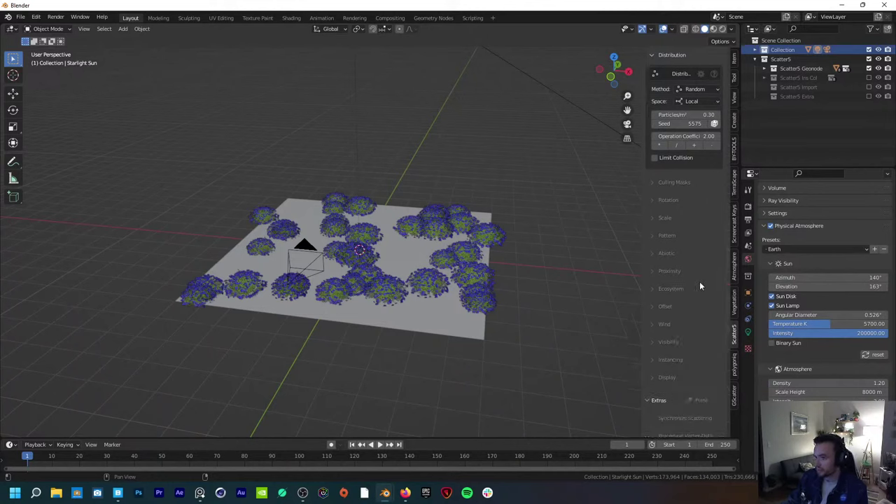
{"action": "scroll", "coordinate": [699, 285], "scroll_direction": "down", "scroll_amount": 1}
{"action": "scroll", "coordinate": [667, 321], "scroll_direction": "down", "scroll_amount": 3}
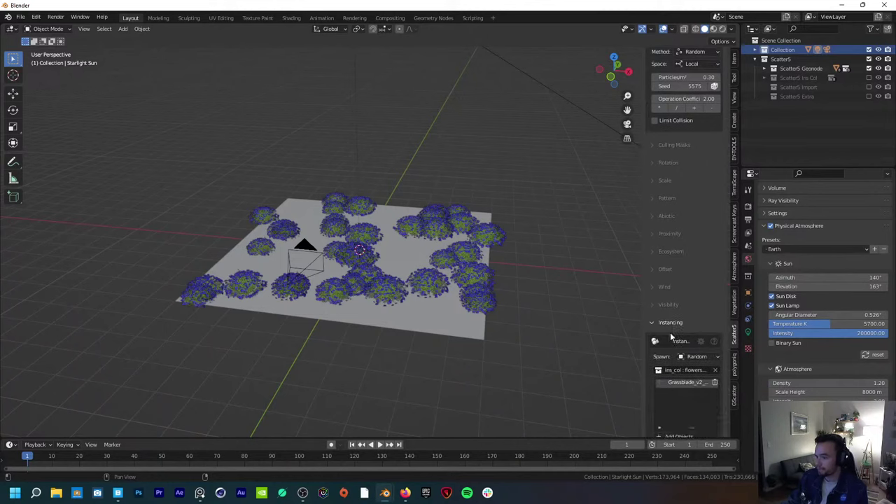
{"action": "scroll", "coordinate": [682, 304], "scroll_direction": "down", "scroll_amount": 1}
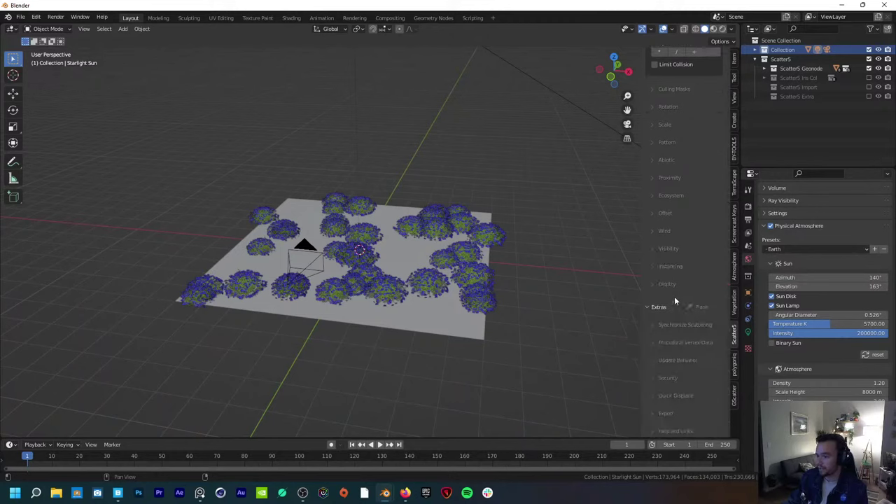
{"action": "left_click", "coordinate": [667, 285]}
{"action": "left_click", "coordinate": [655, 318]}
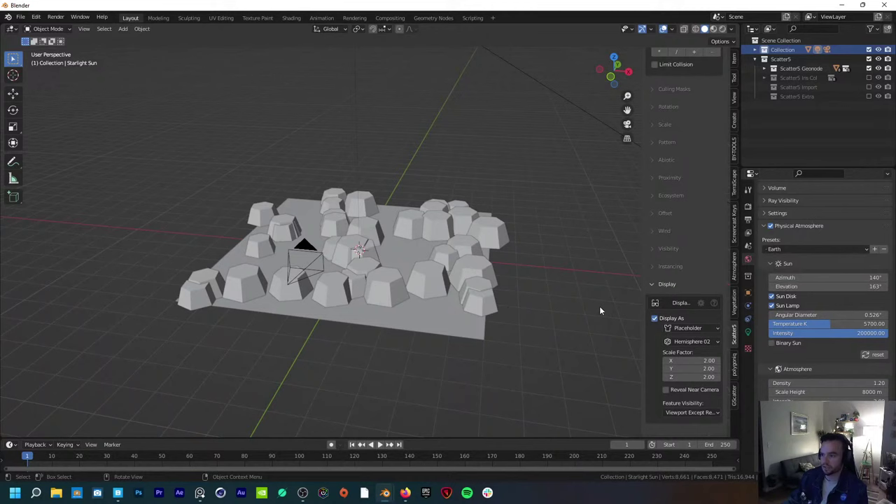
{"action": "left_click", "coordinate": [687, 327]}
{"action": "left_click", "coordinate": [684, 339]}
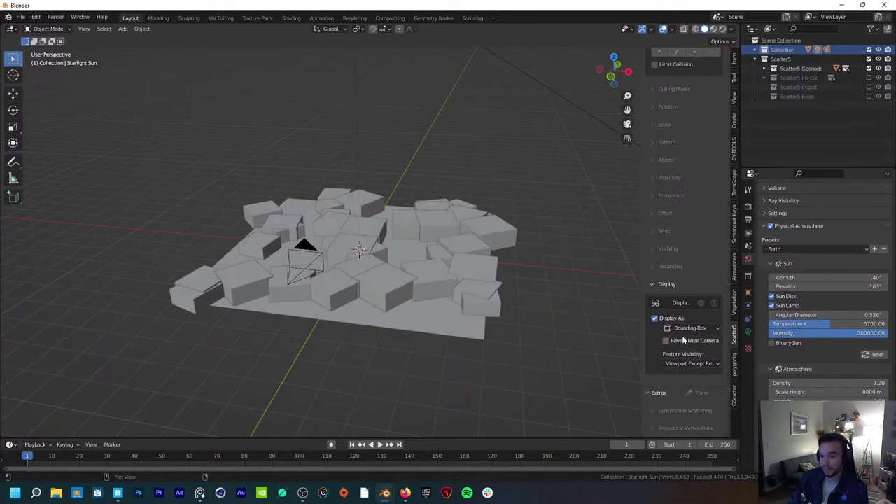
Step: Try Point display for the blue flowers with a scale factor of 0.39, and turn Display As off again
{"action": "left_click", "coordinate": [686, 328]}
{"action": "left_click", "coordinate": [687, 331]}
{"action": "left_click", "coordinate": [688, 329]}
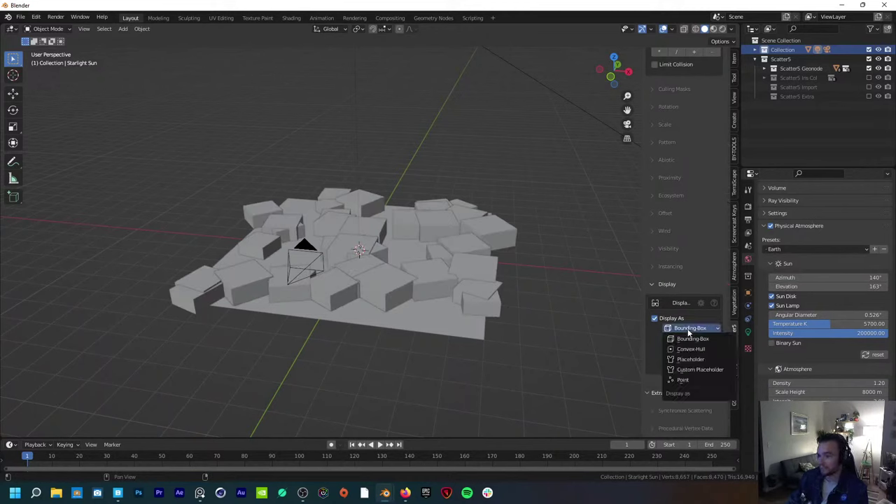
{"action": "left_click", "coordinate": [699, 376]}
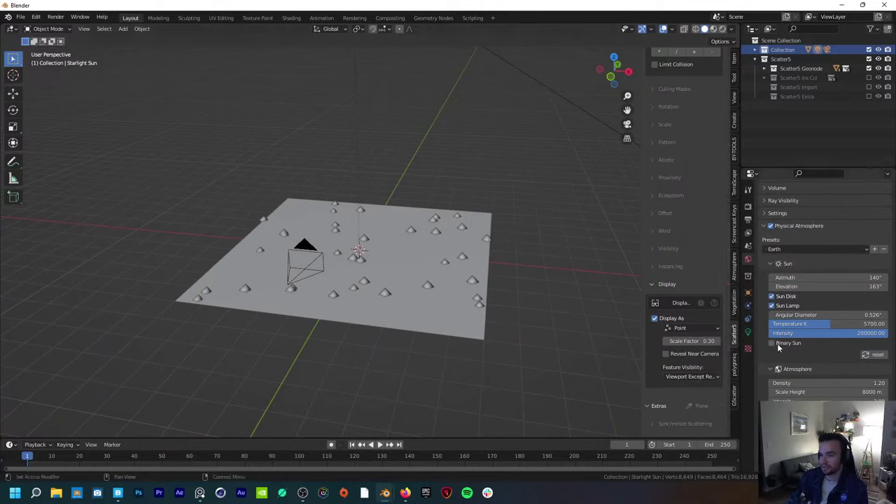
{"action": "mouse_move", "coordinate": [707, 340]}
{"action": "left_mouse_down"}
{"action": "mouse_move", "coordinate": [682, 341]}
{"action": "mouse_move", "coordinate": [715, 340]}
{"action": "left_mouse_up"}
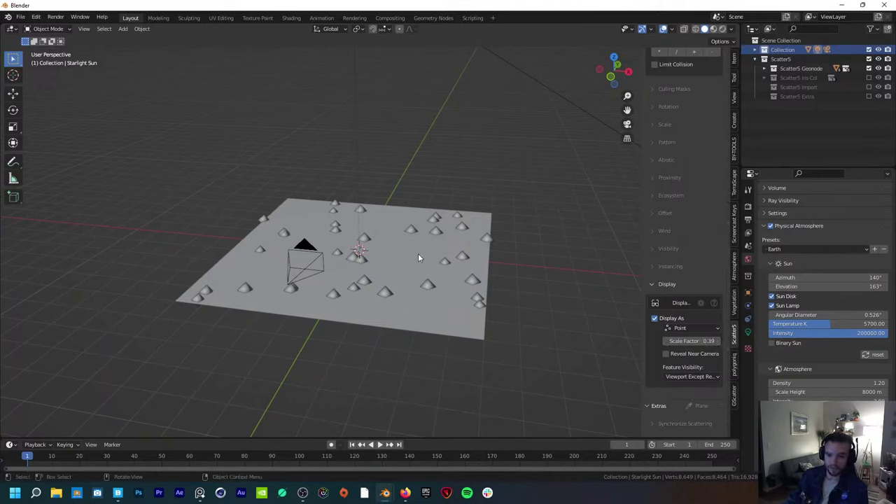
{"action": "left_click", "coordinate": [654, 319]}
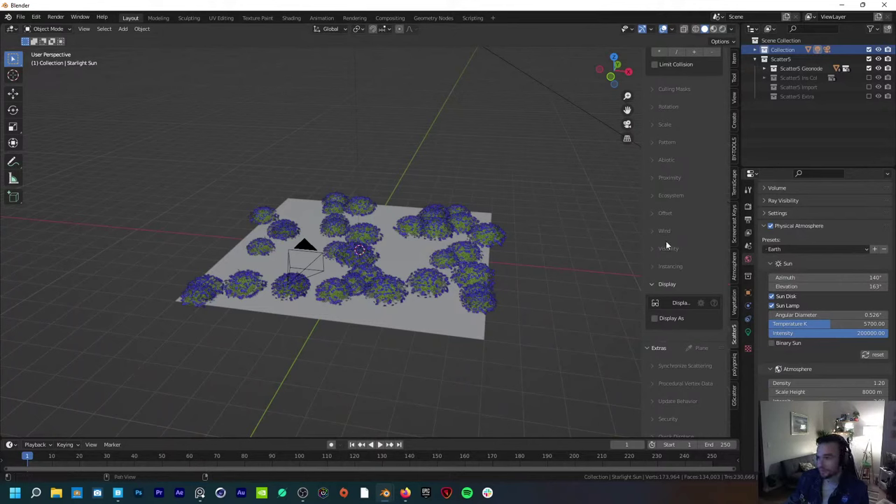
Step: Hide the blue flower scatter system in the viewport so that only the bare plane is shown
{"action": "scroll", "coordinate": [683, 273], "scroll_direction": "up", "scroll_amount": 10}
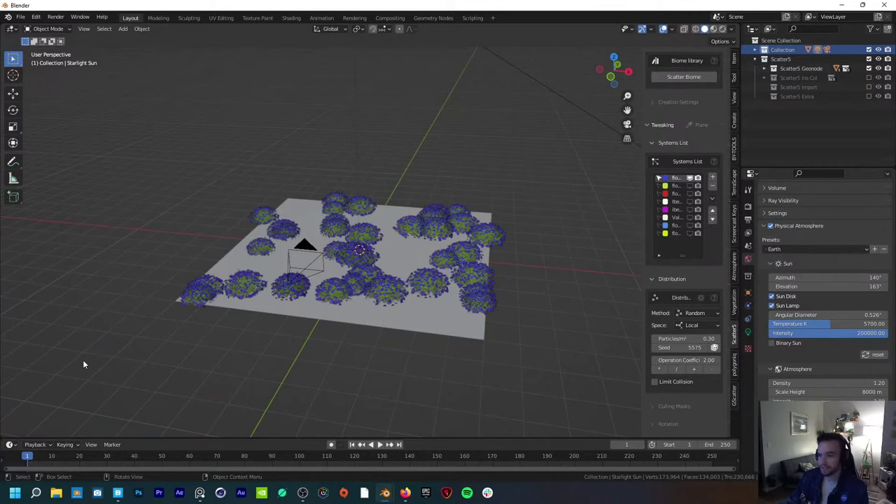
{"action": "middle_click_drag", "start_coordinate": [337, 344], "coordinate": [364, 354], "text": "shift"}
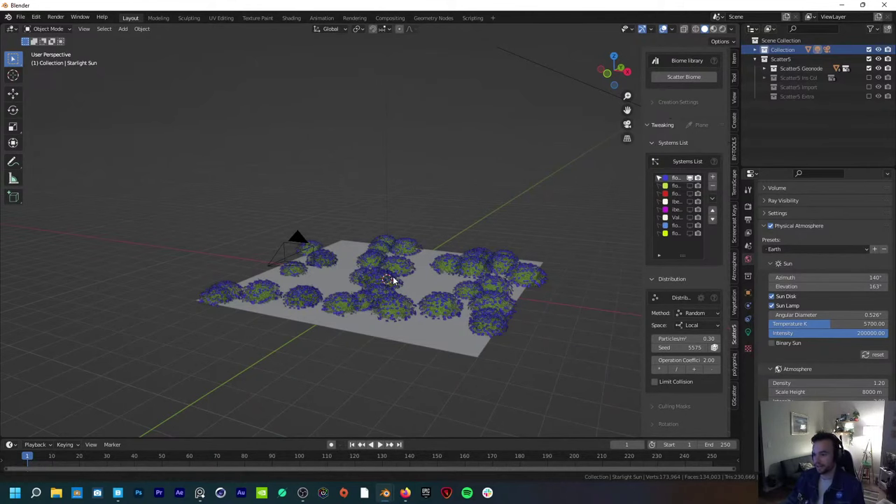
{"action": "middle_click_drag", "start_coordinate": [392, 280], "coordinate": [398, 288]}
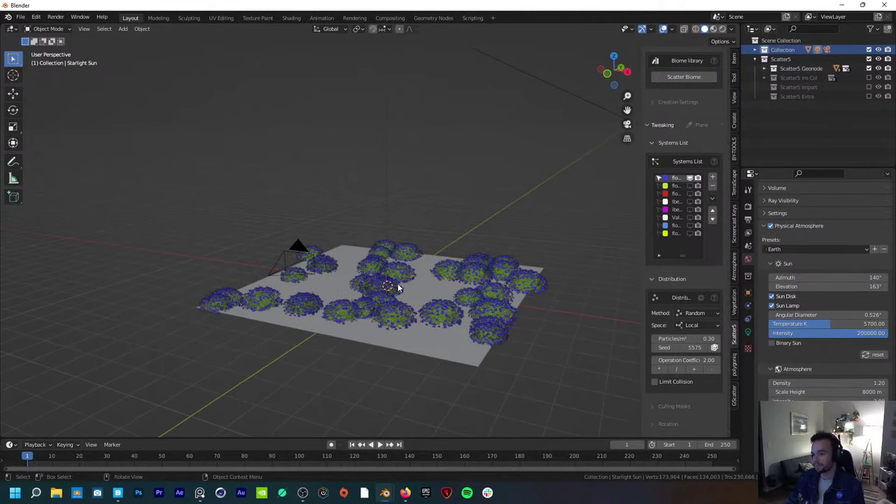
{"action": "left_click", "coordinate": [689, 178]}
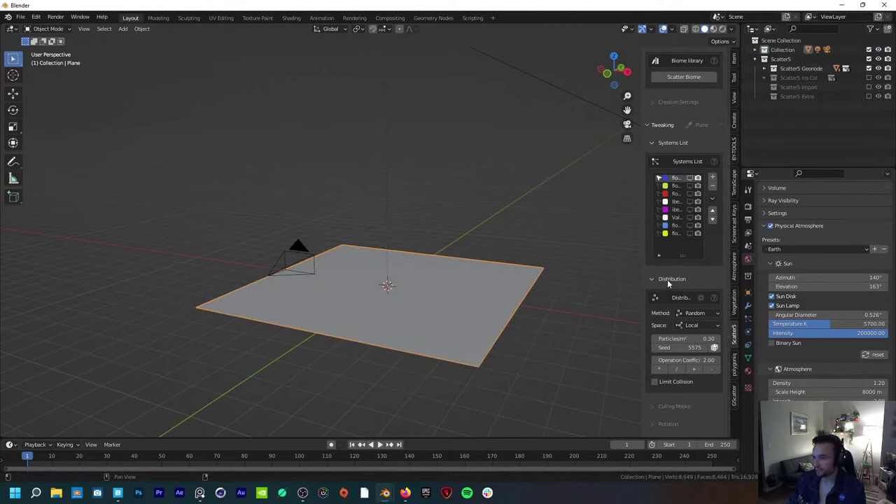
Step: Enter Edit Mode on the ground plane to work on its subdivided mesh
{"action": "scroll", "coordinate": [669, 283], "scroll_direction": "down", "scroll_amount": 3}
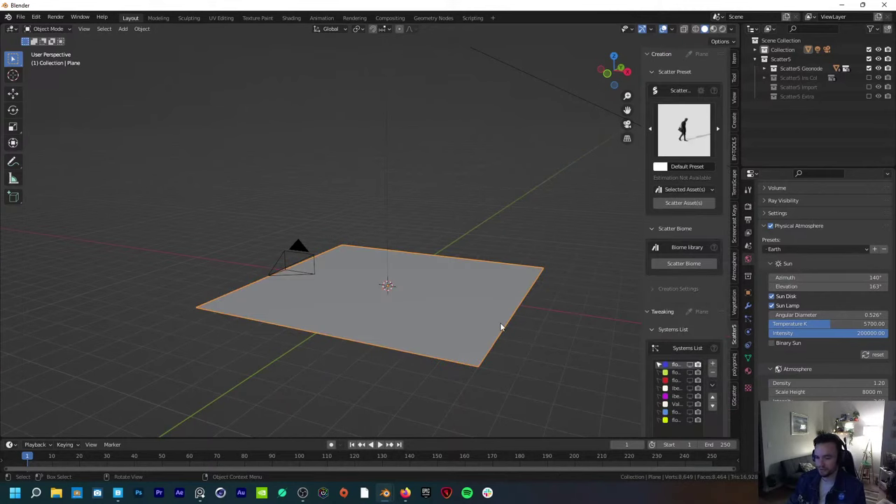
{"action": "scroll", "coordinate": [651, 318], "scroll_direction": "down", "scroll_amount": 4}
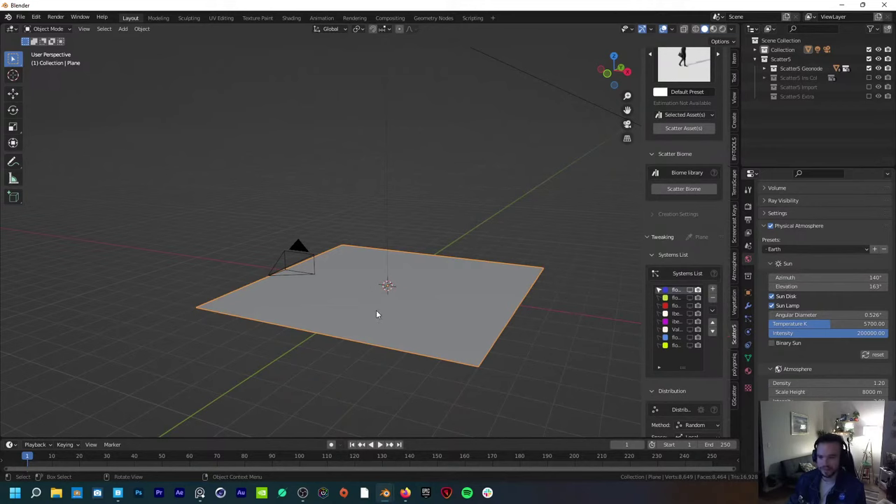
{"action": "middle_click_drag", "start_coordinate": [376, 314], "coordinate": [390, 344]}
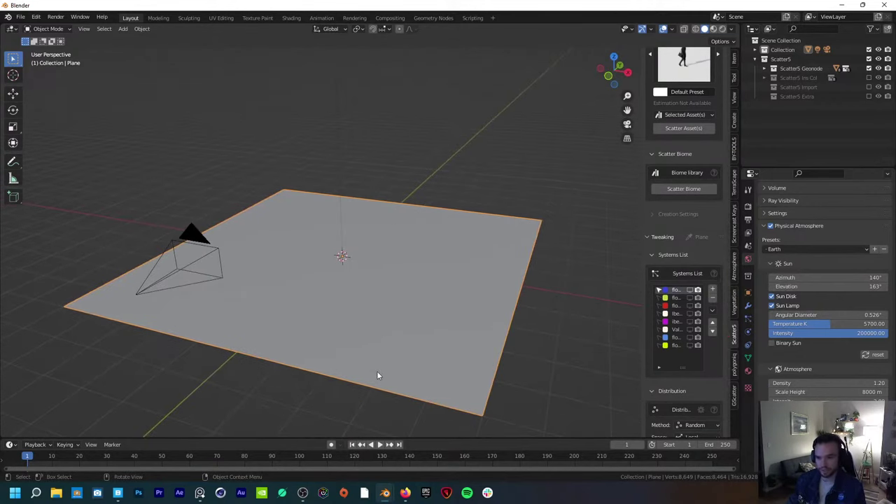
{"action": "key", "text": "Tab"}
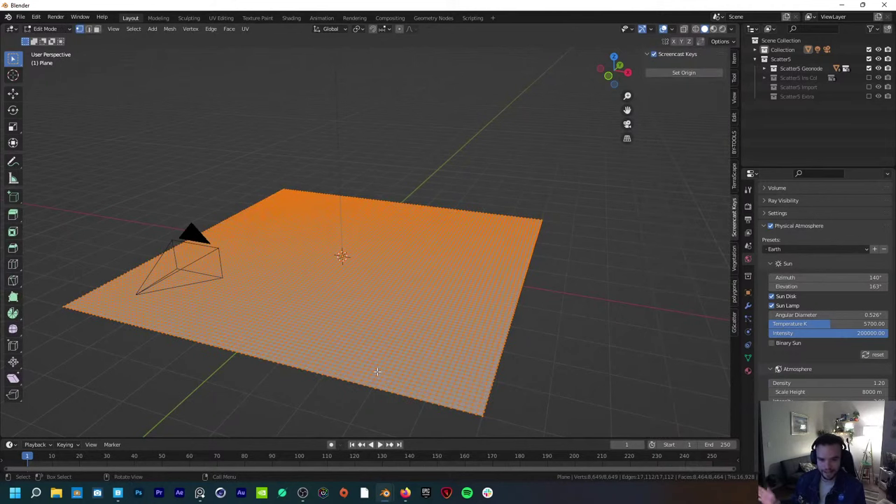
Step: Return the ground plane to Object Mode and apply Noise Displace 02 to it from Scatter5's Quick Displace extras
{"action": "key", "text": "Tab"}
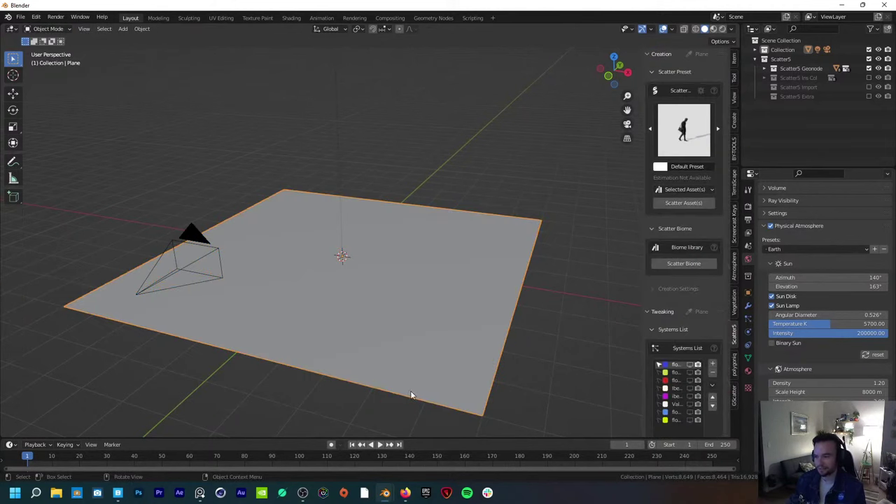
{"action": "middle_click_drag", "start_coordinate": [425, 384], "coordinate": [462, 360]}
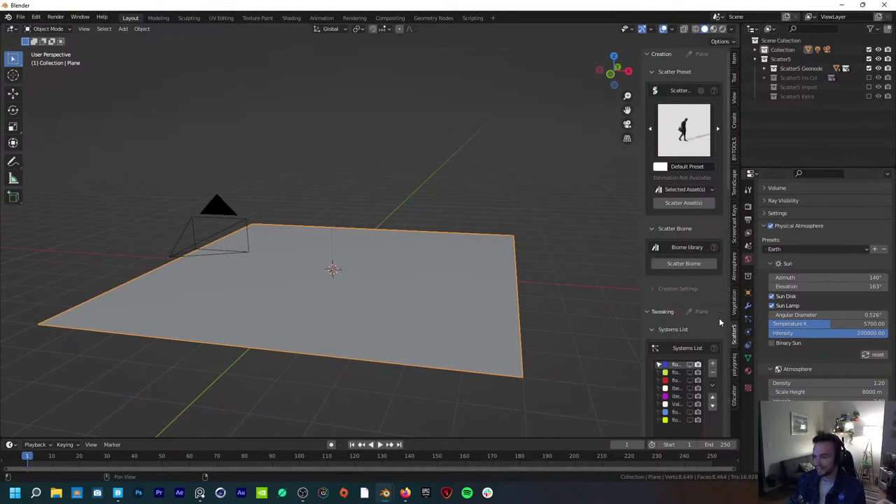
{"action": "scroll", "coordinate": [721, 315], "scroll_direction": "down", "scroll_amount": 3}
{"action": "scroll", "coordinate": [719, 310], "scroll_direction": "down", "scroll_amount": 8}
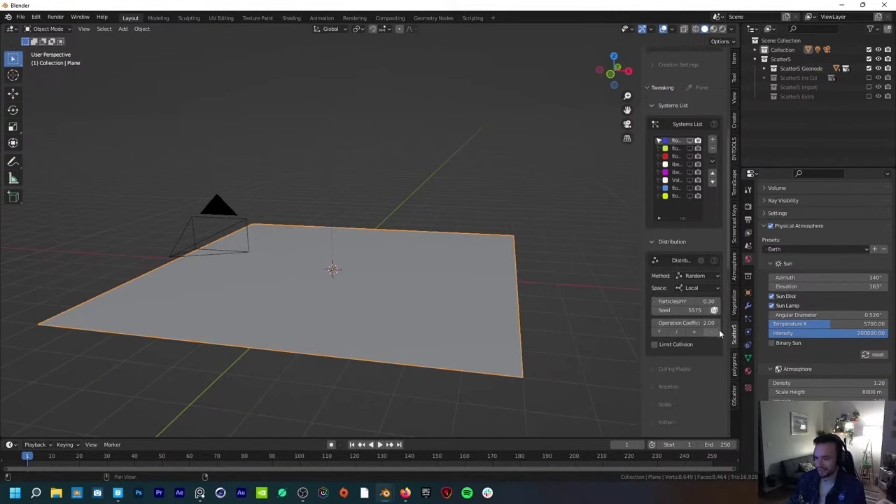
{"action": "scroll", "coordinate": [719, 334], "scroll_direction": "down", "scroll_amount": 5}
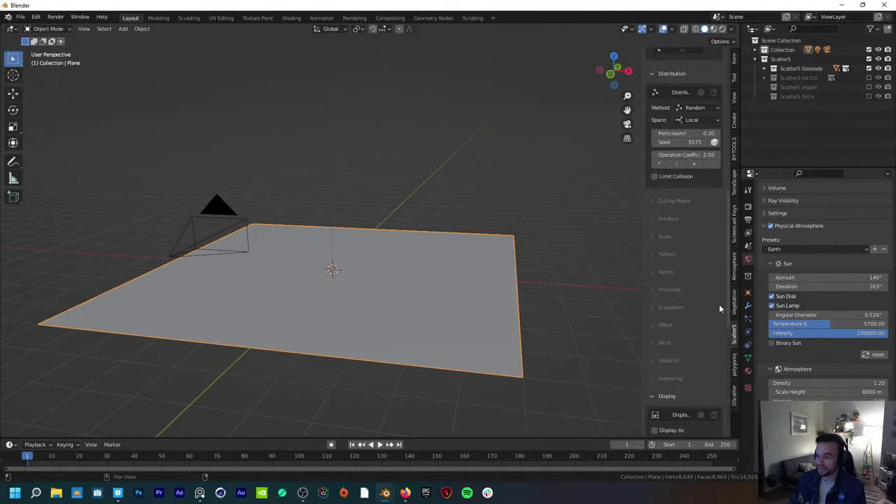
{"action": "scroll", "coordinate": [718, 308], "scroll_direction": "down", "scroll_amount": 8}
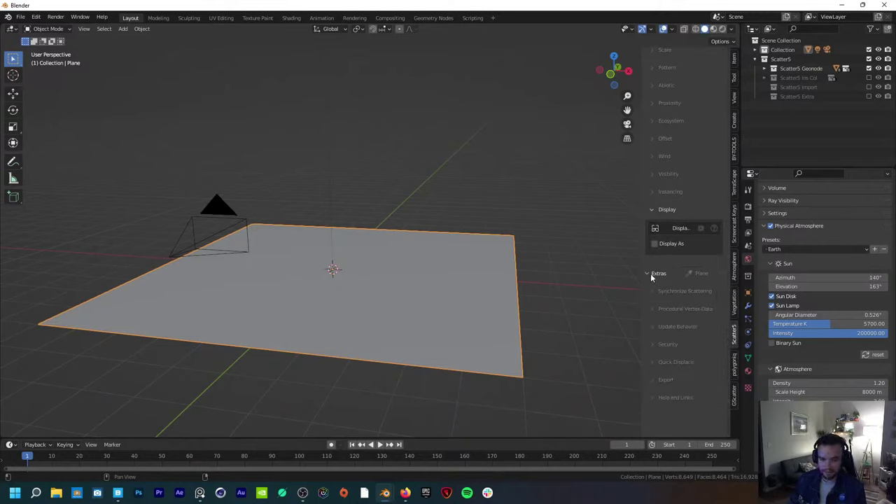
{"action": "scroll", "coordinate": [651, 276], "scroll_direction": "up", "scroll_amount": 7}
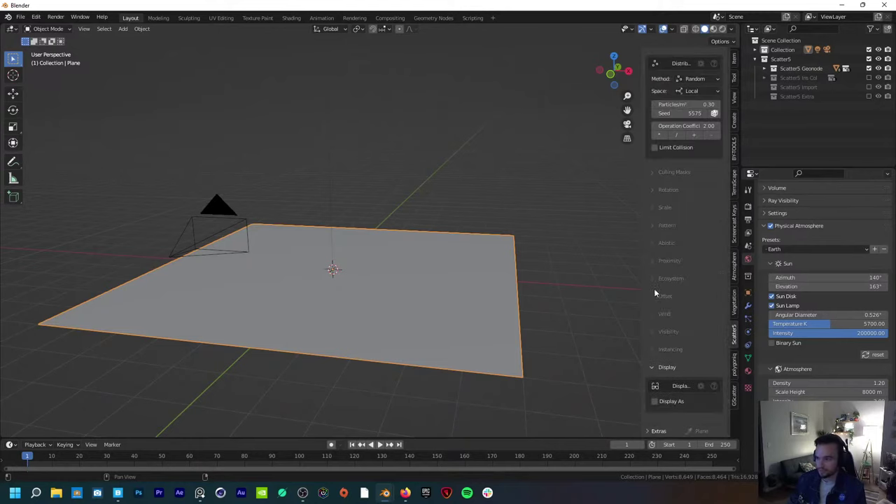
{"action": "left_click", "coordinate": [646, 431]}
{"action": "scroll", "coordinate": [683, 305], "scroll_direction": "down", "scroll_amount": 5}
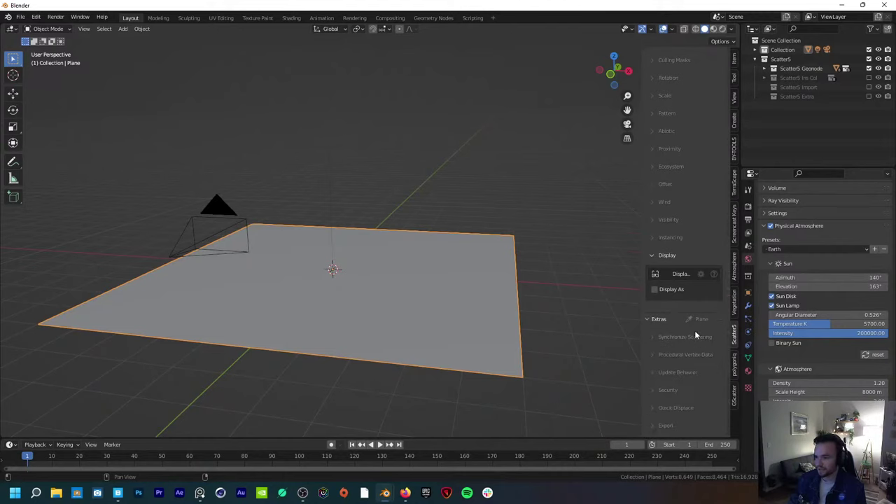
{"action": "scroll", "coordinate": [692, 343], "scroll_direction": "down", "scroll_amount": 3}
{"action": "left_click", "coordinate": [673, 352]}
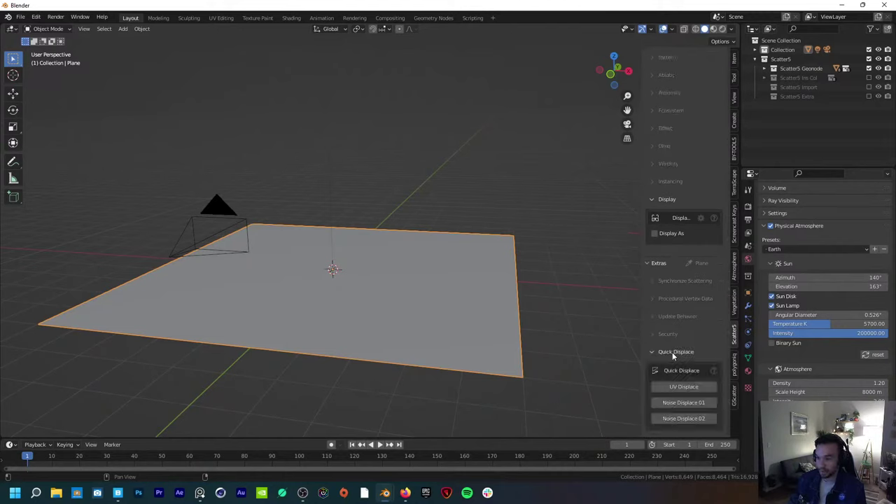
{"action": "left_click", "coordinate": [691, 418]}
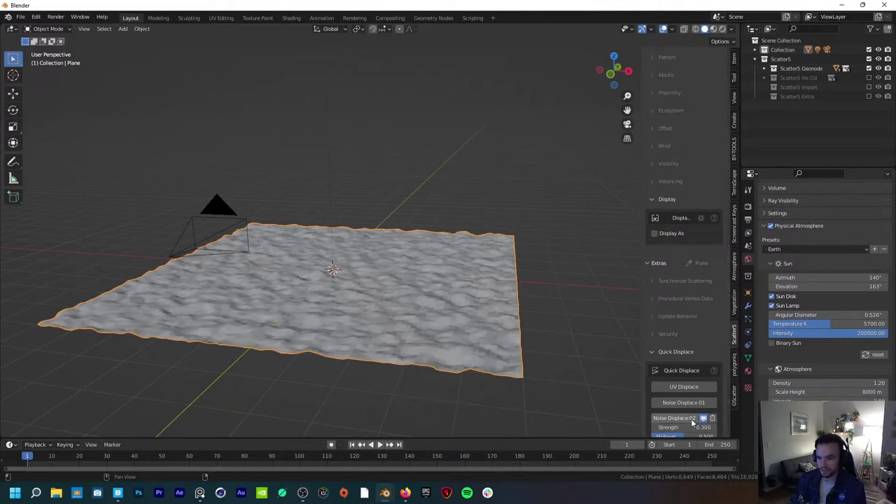
Step: Set the Noise Displace 02 noise size to 1.81 and its strength to 0.600 for broader, taller bumps on the plane
{"action": "scroll", "coordinate": [691, 422], "scroll_direction": "down", "scroll_amount": 3}
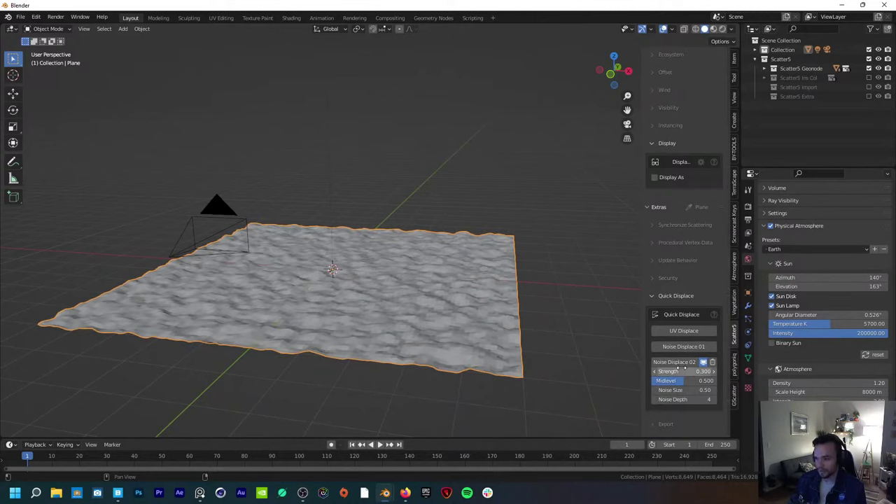
{"action": "left_click_drag", "start_coordinate": [683, 372], "coordinate": [725, 389]}
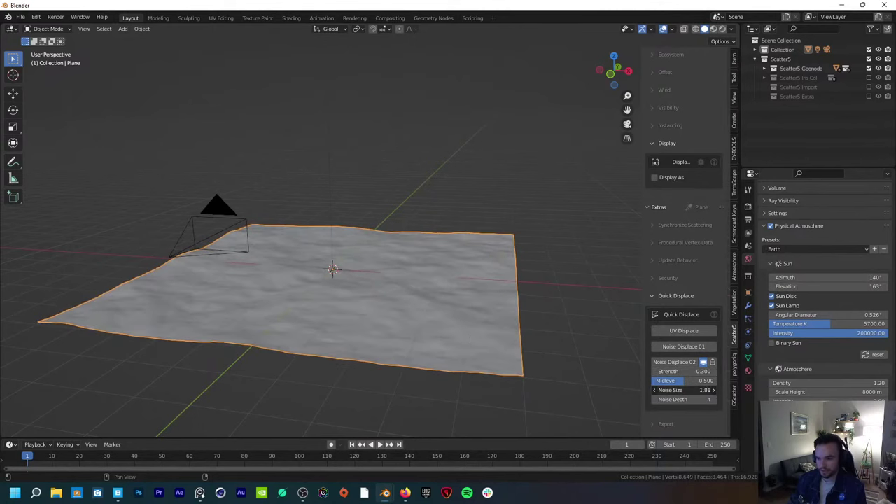
{"action": "right_click", "coordinate": [436, 321]}
{"action": "key", "text": "Escape"}
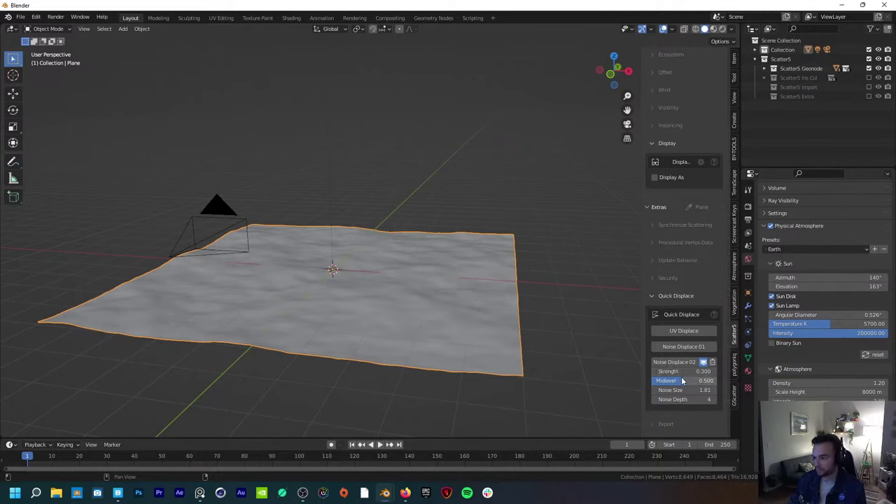
{"action": "left_click", "coordinate": [713, 370]}
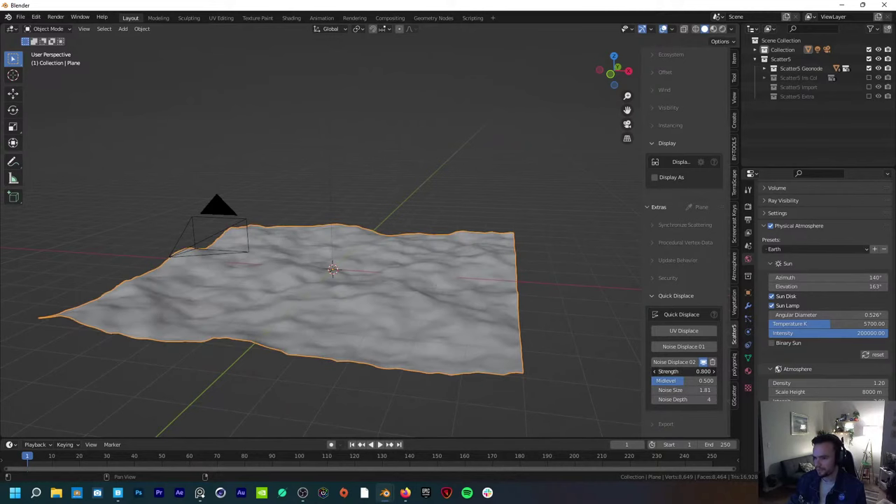
{"action": "left_click", "coordinate": [714, 371]}
{"action": "left_click", "coordinate": [714, 371]}
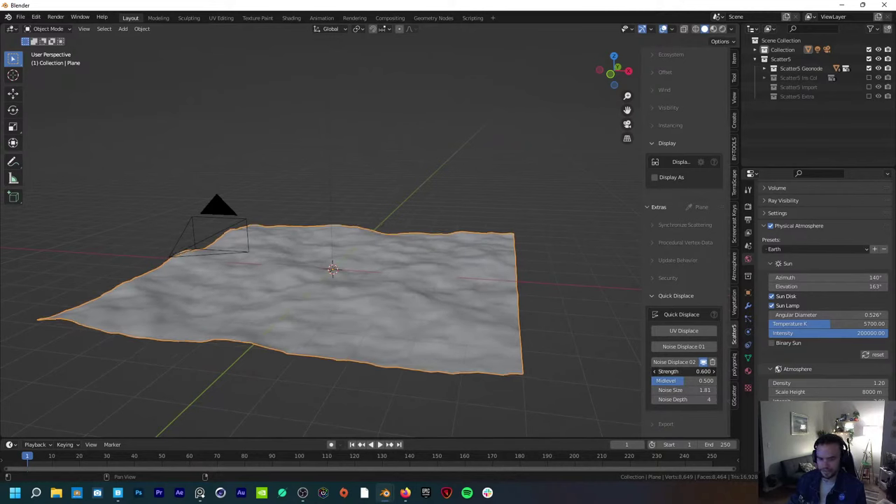
{"action": "mouse_move", "coordinate": [359, 329]}
{"action": "middle_mouse_down"}
{"action": "mouse_move", "coordinate": [291, 358]}
{"action": "mouse_move", "coordinate": [356, 340]}
{"action": "mouse_move", "coordinate": [307, 362]}
{"action": "mouse_move", "coordinate": [344, 326]}
{"action": "middle_mouse_up"}
{"action": "scroll", "coordinate": [356, 340], "scroll_direction": "up", "scroll_amount": 3}
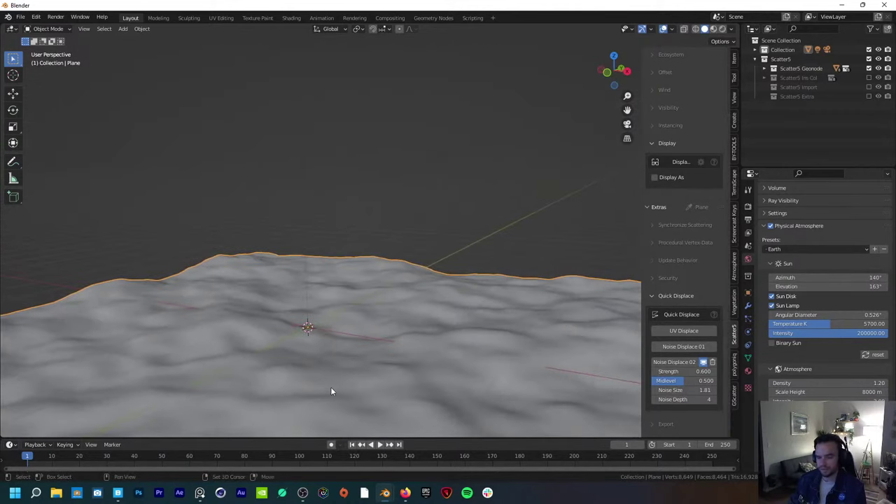
{"action": "middle_click_drag", "start_coordinate": [332, 392], "coordinate": [346, 331]}
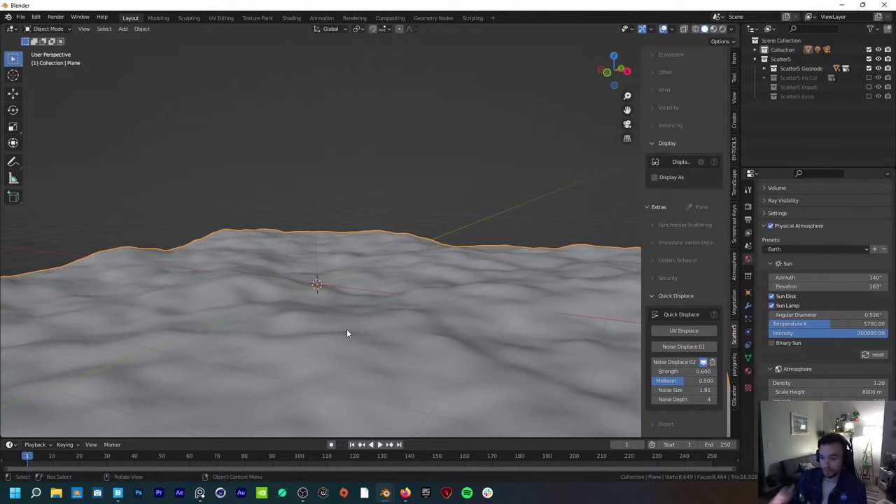
{"action": "middle_click_drag", "start_coordinate": [338, 342], "coordinate": [332, 313], "text": "shift"}
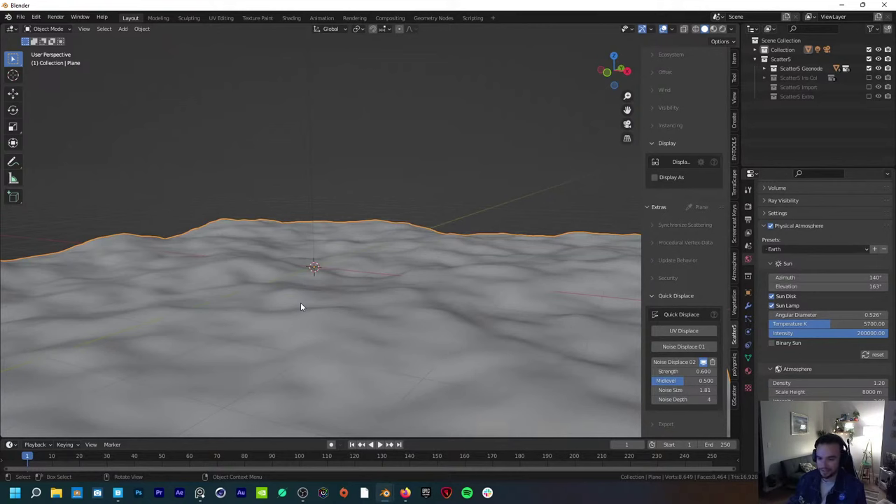
Step: Switch to Quixel Bridge and search the local Megascans surfaces for moss
{"action": "left_click", "coordinate": [118, 493]}
{"action": "left_click", "coordinate": [82, 197]}
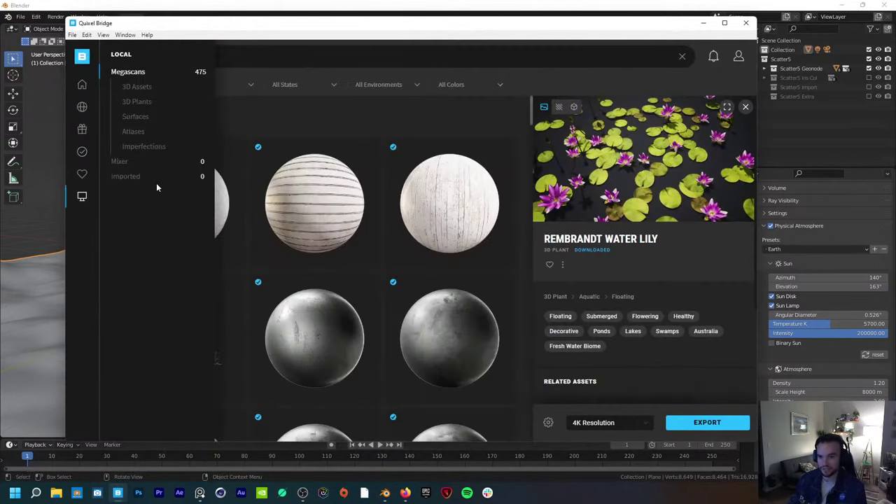
{"action": "left_click", "coordinate": [148, 116]}
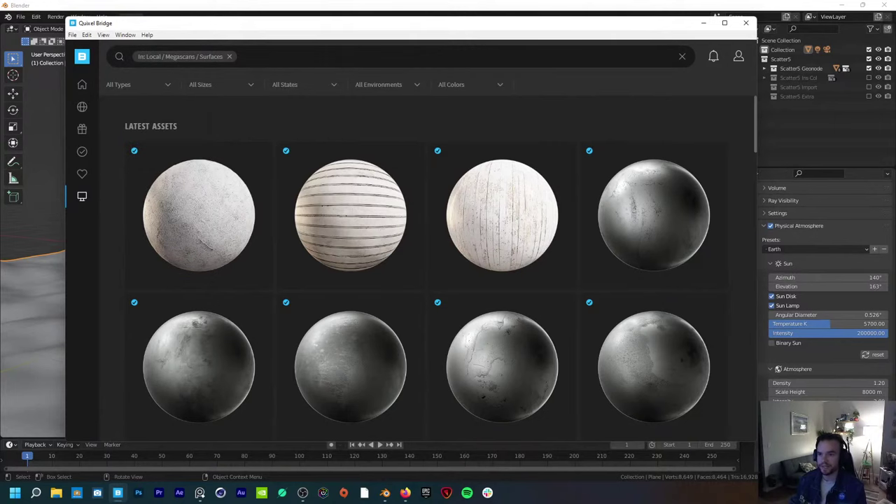
{"action": "left_click", "coordinate": [246, 56]}
{"action": "type", "text": "moss"}
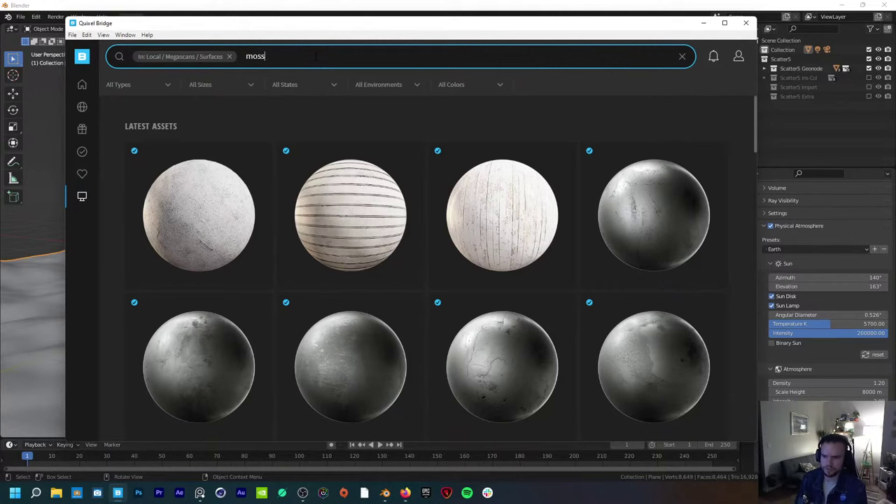
{"action": "key", "text": "Return"}
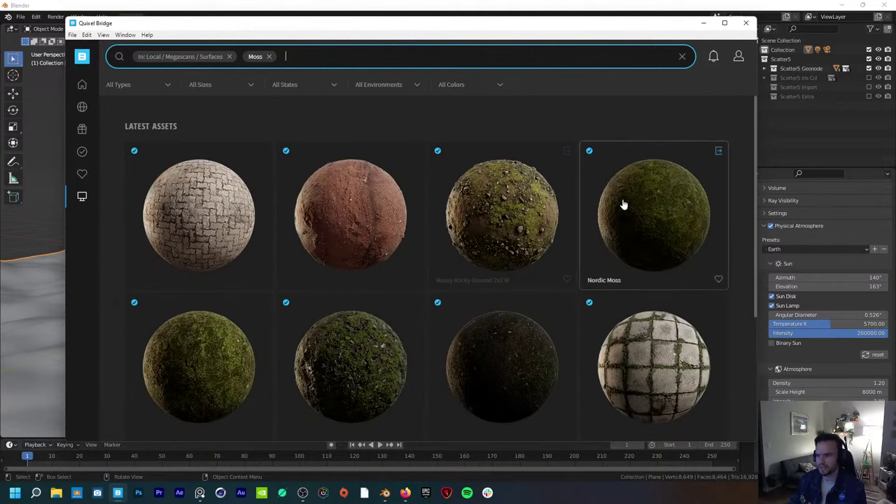
Step: Look through the moss surfaces and open the details of Nordic Moss
{"action": "scroll", "coordinate": [510, 294], "scroll_direction": "down", "scroll_amount": 1}
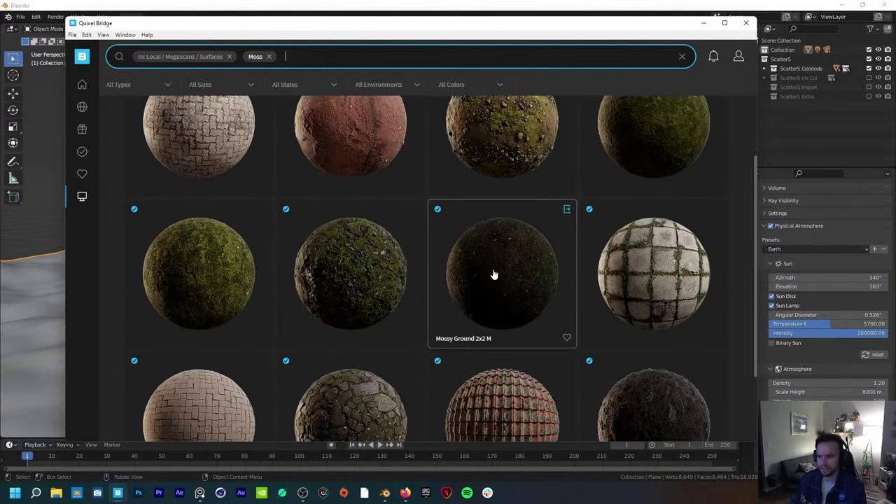
{"action": "scroll", "coordinate": [546, 284], "scroll_direction": "down", "scroll_amount": 1}
{"action": "scroll", "coordinate": [664, 266], "scroll_direction": "up", "scroll_amount": 2}
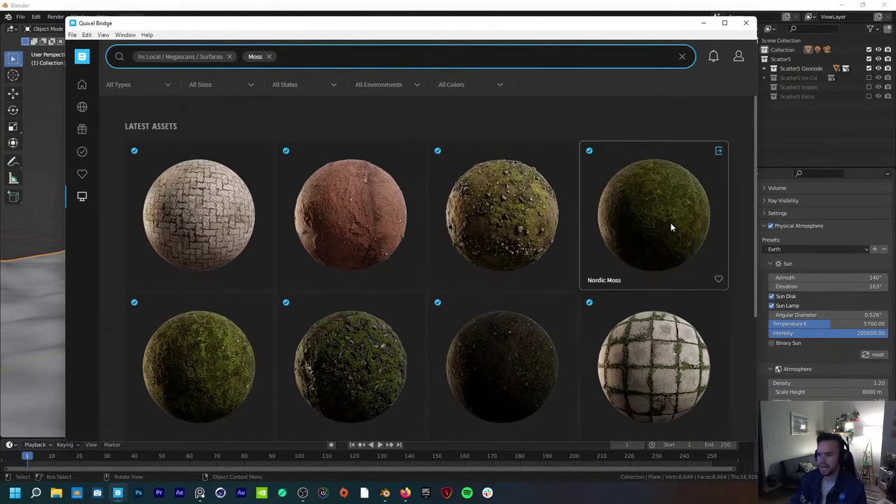
{"action": "left_click", "coordinate": [669, 226]}
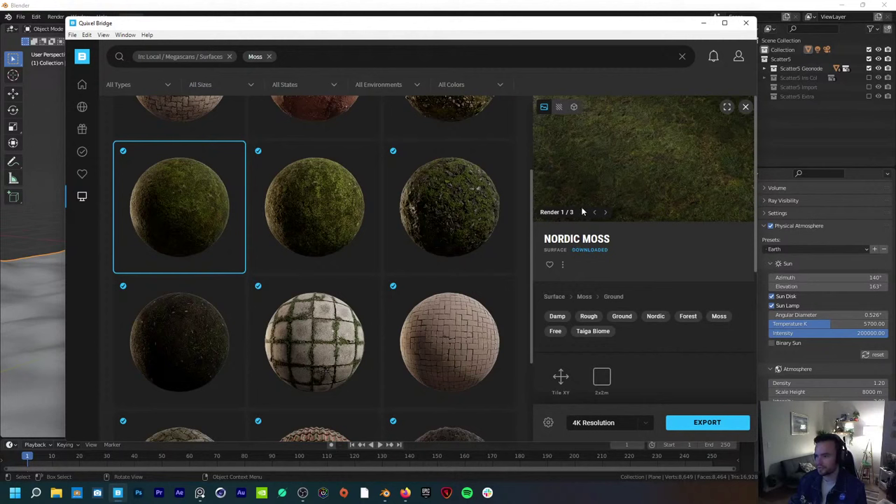
{"action": "left_click_drag", "start_coordinate": [478, 29], "coordinate": [466, 19]}
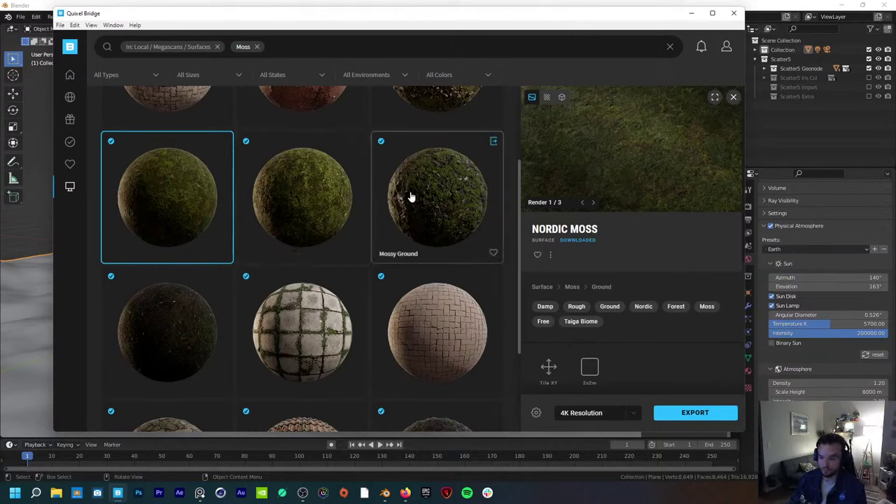
Step: Set the export target to Blender and export the Nordic Moss surface at 4K Resolution
{"action": "scroll", "coordinate": [641, 374], "scroll_direction": "down", "scroll_amount": 1}
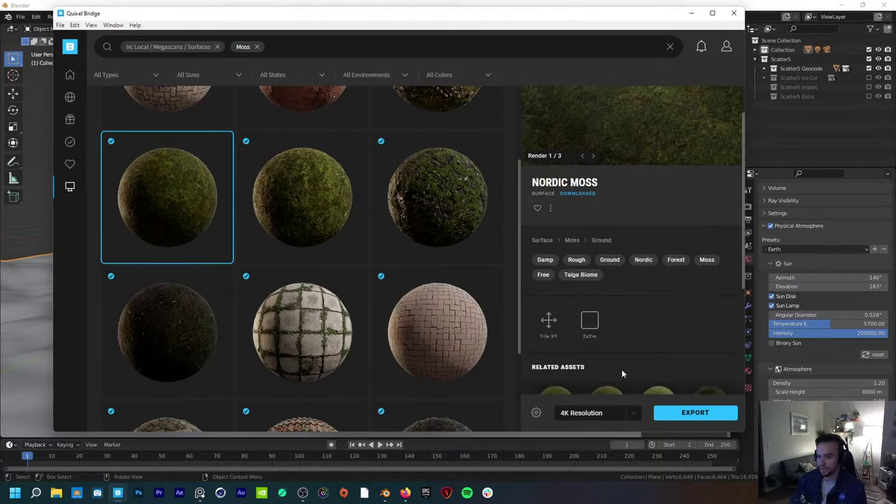
{"action": "scroll", "coordinate": [622, 333], "scroll_direction": "down", "scroll_amount": 2}
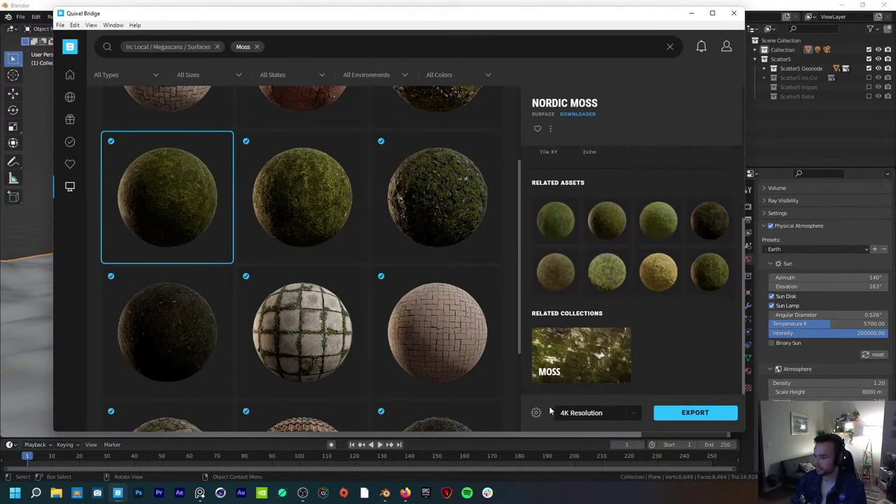
{"action": "left_click", "coordinate": [555, 389]}
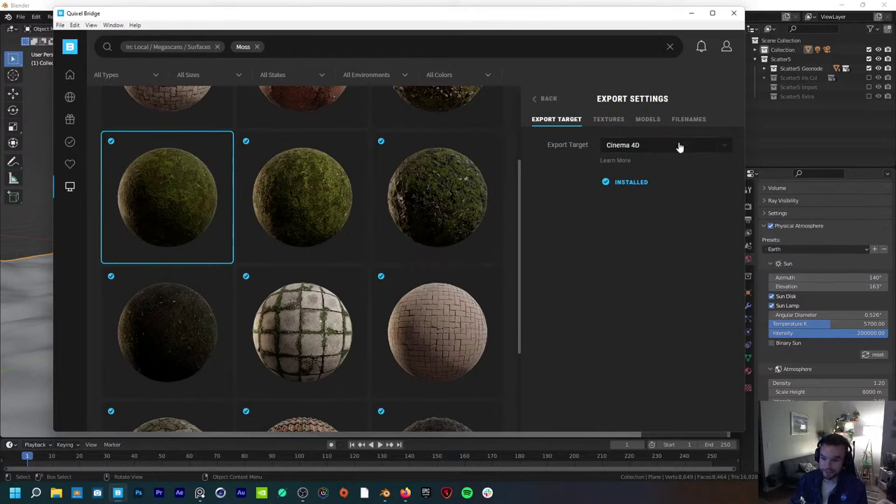
{"action": "left_click", "coordinate": [709, 146]}
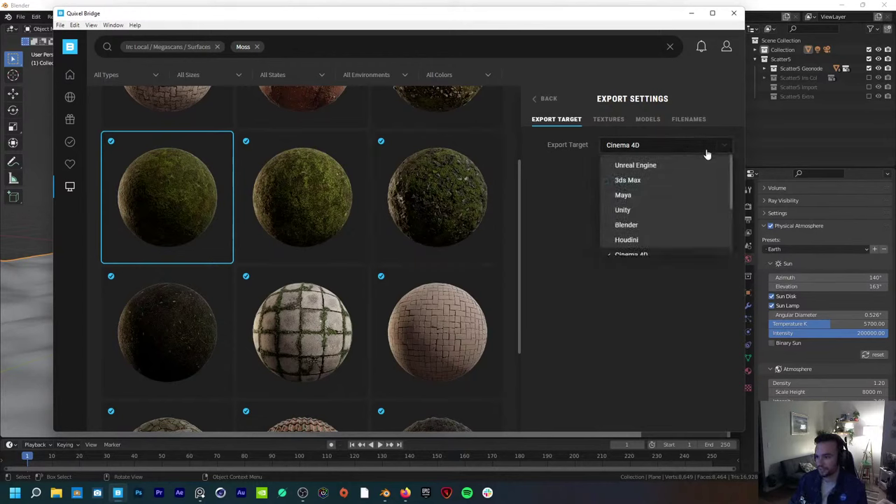
{"action": "left_click", "coordinate": [637, 226]}
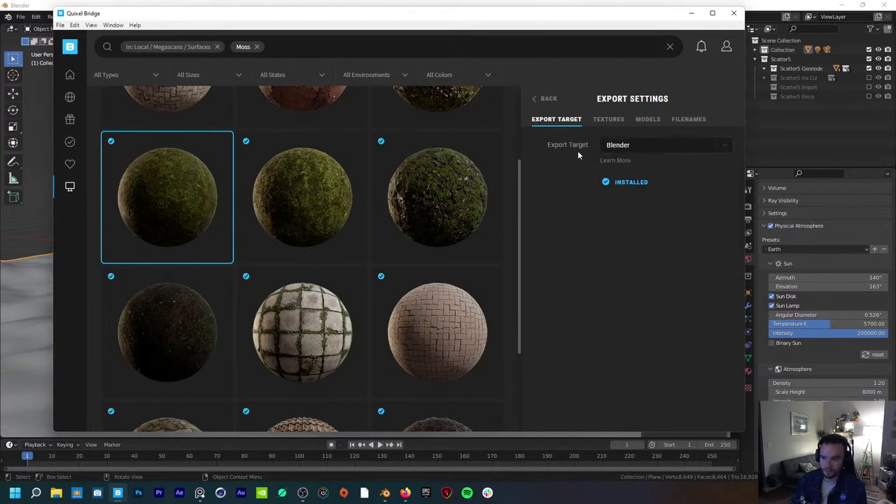
{"action": "left_click", "coordinate": [549, 99]}
{"action": "left_click", "coordinate": [693, 413]}
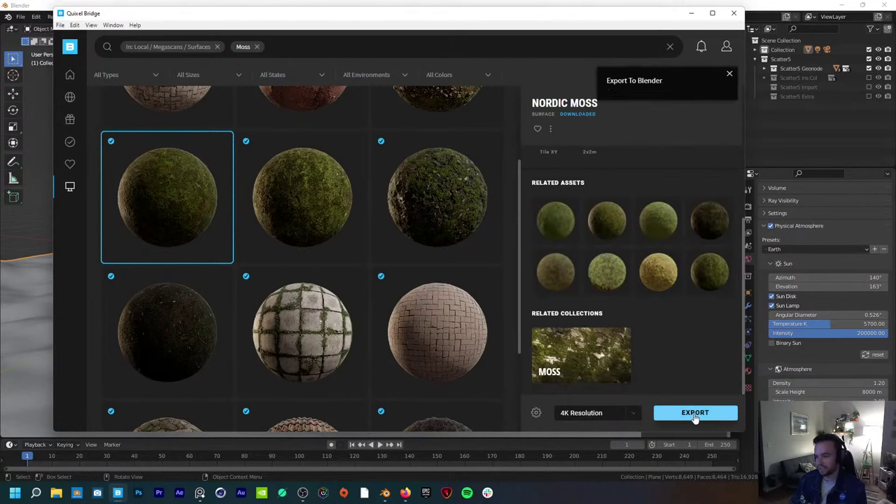
Step: Switch back to Blender, select the displaced ground plane and show the viewport in Rendered shading
{"action": "left_click", "coordinate": [35, 231]}
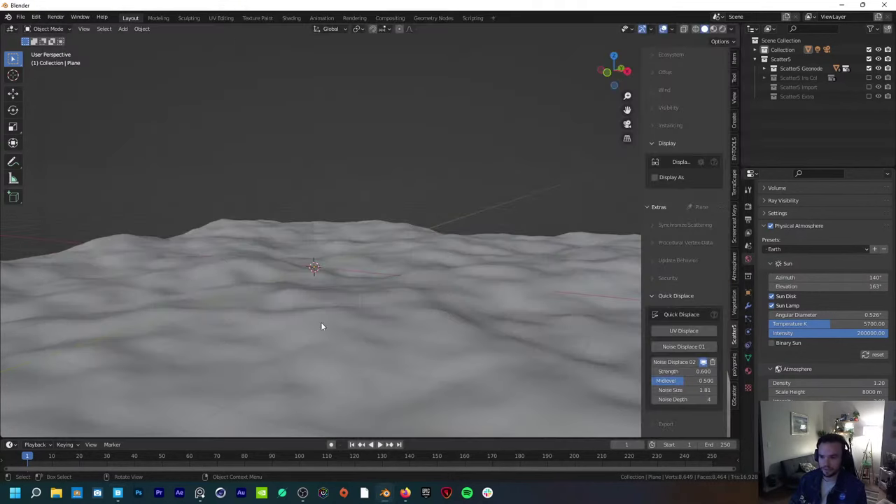
{"action": "left_click", "coordinate": [362, 362]}
{"action": "scroll", "coordinate": [420, 315], "scroll_direction": "down", "scroll_amount": 3}
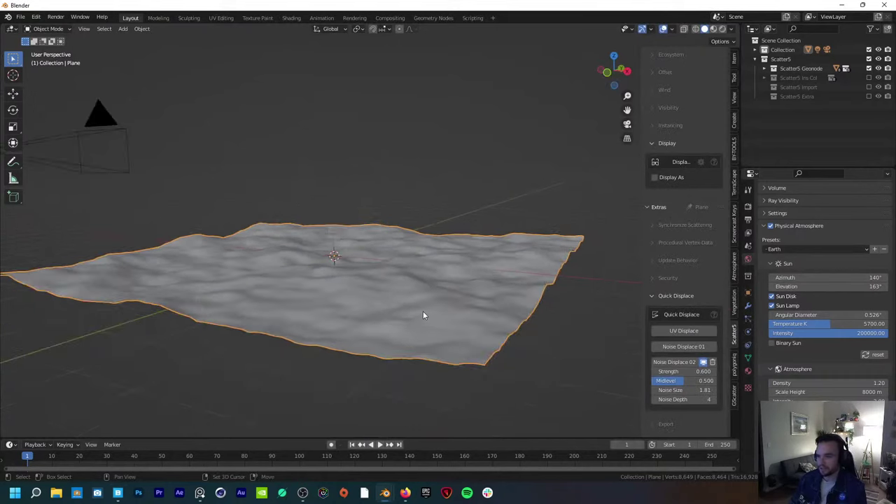
{"action": "left_click", "coordinate": [722, 29]}
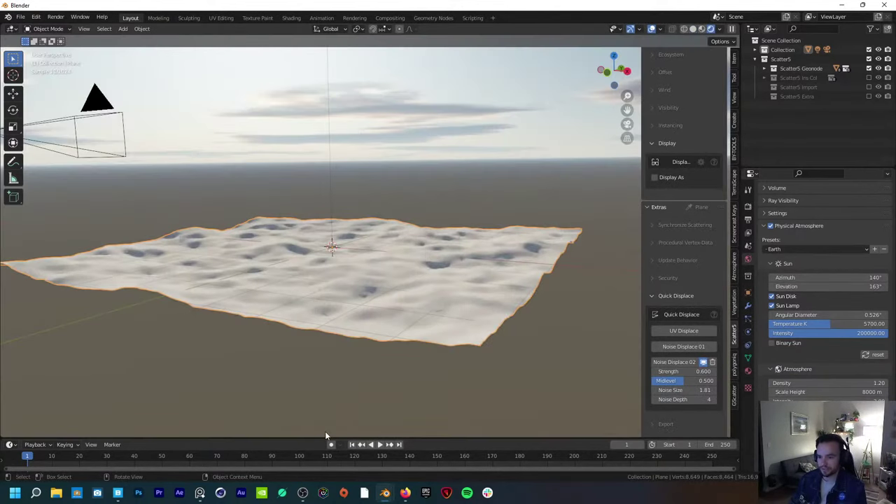
Step: Turn the enlarged timeline area into a Shader Editor and assign the Nordic_Moss_se4rwei material to the ground plane
{"action": "mouse_move", "coordinate": [326, 439]}
{"action": "left_mouse_down"}
{"action": "mouse_move", "coordinate": [357, 361]}
{"action": "mouse_move", "coordinate": [354, 336]}
{"action": "left_mouse_up"}
{"action": "left_click", "coordinate": [9, 342]}
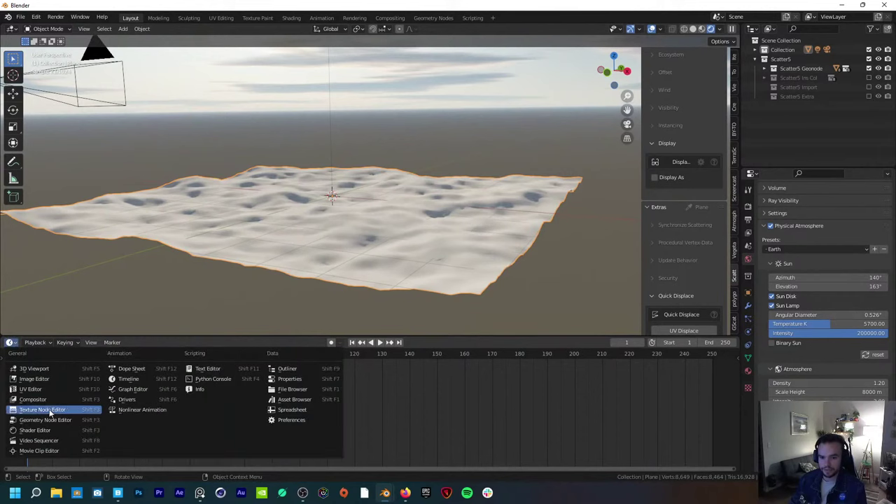
{"action": "left_click", "coordinate": [52, 430]}
{"action": "left_click", "coordinate": [350, 342]}
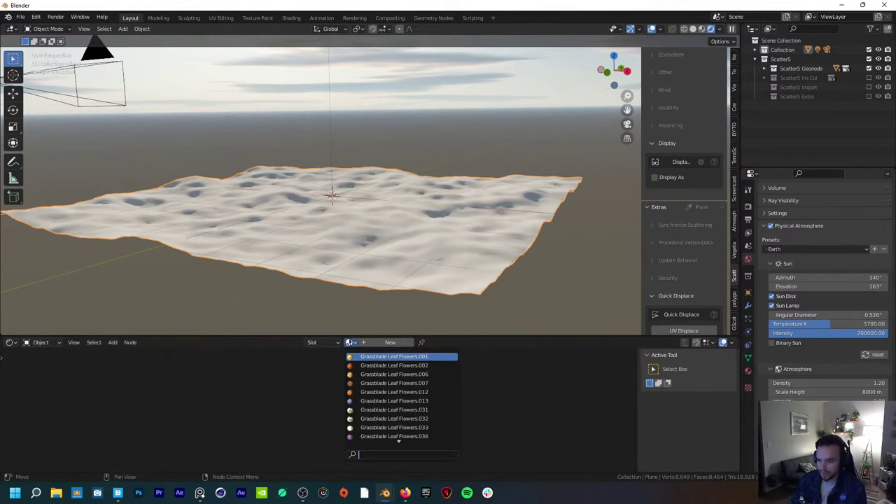
{"action": "type", "text": "nordic"}
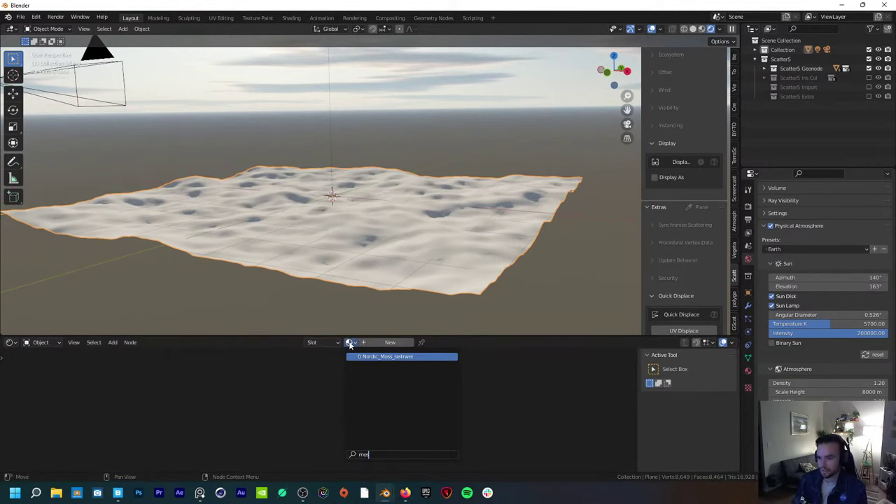
{"action": "key", "text": "Return"}
Step: Reconnect the Normal Map node's output to the Principled BSDF's Normal input in the moss material
{"action": "middle_click_drag", "start_coordinate": [110, 414], "coordinate": [250, 374]}
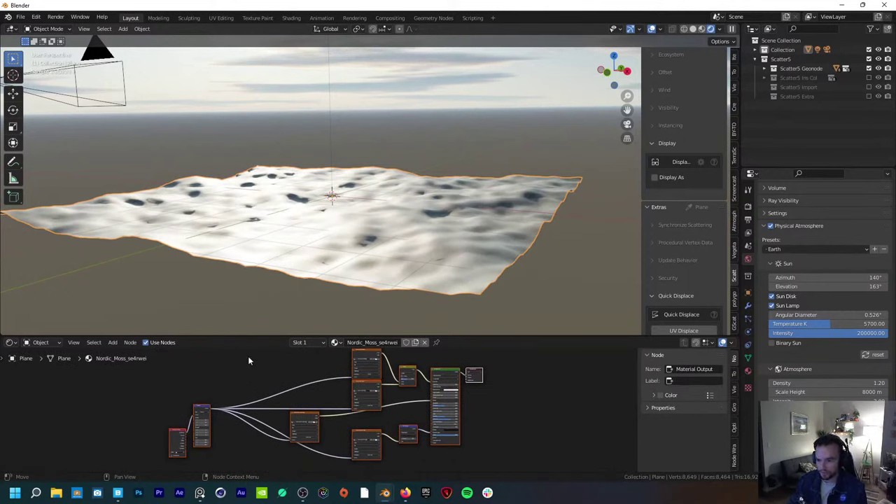
{"action": "left_click", "coordinate": [244, 387]}
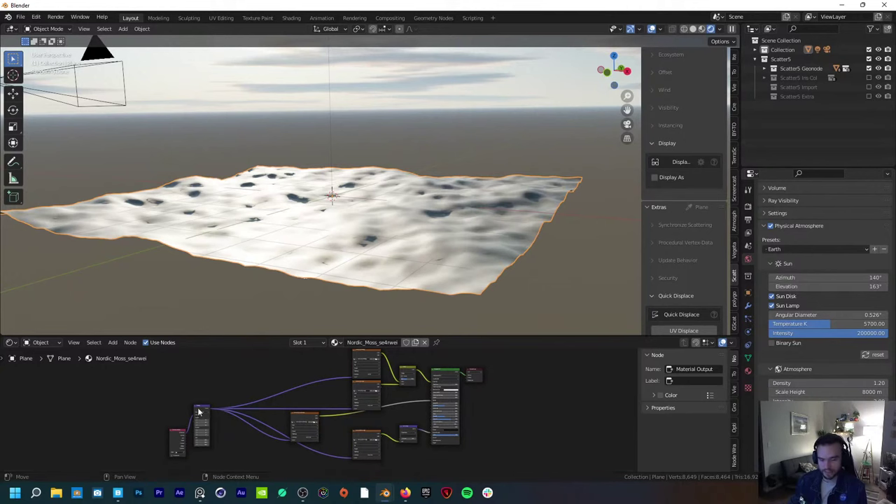
{"action": "scroll", "coordinate": [266, 411], "scroll_direction": "up", "scroll_amount": 2}
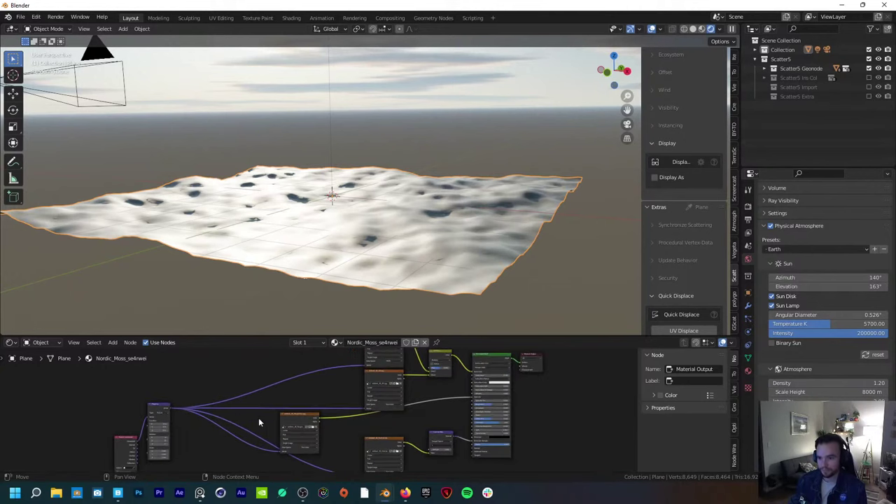
{"action": "middle_click_drag", "start_coordinate": [280, 217], "coordinate": [280, 264]}
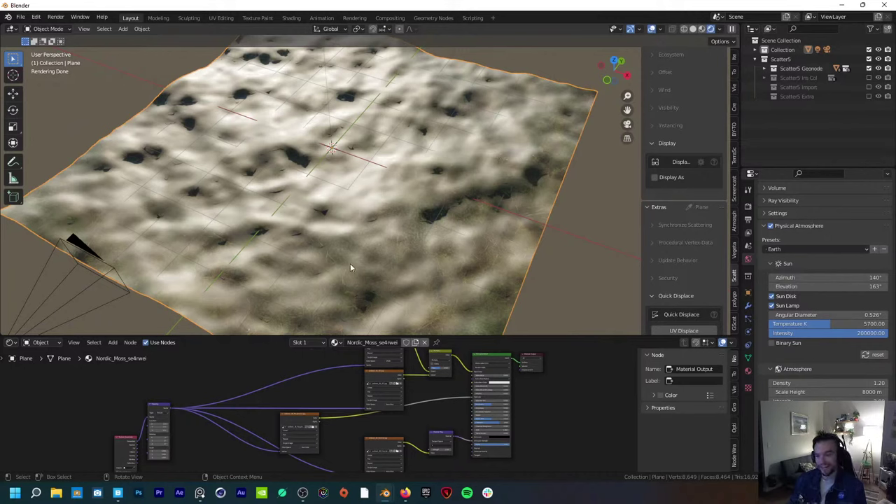
{"action": "scroll", "coordinate": [457, 438], "scroll_direction": "up", "scroll_amount": 4}
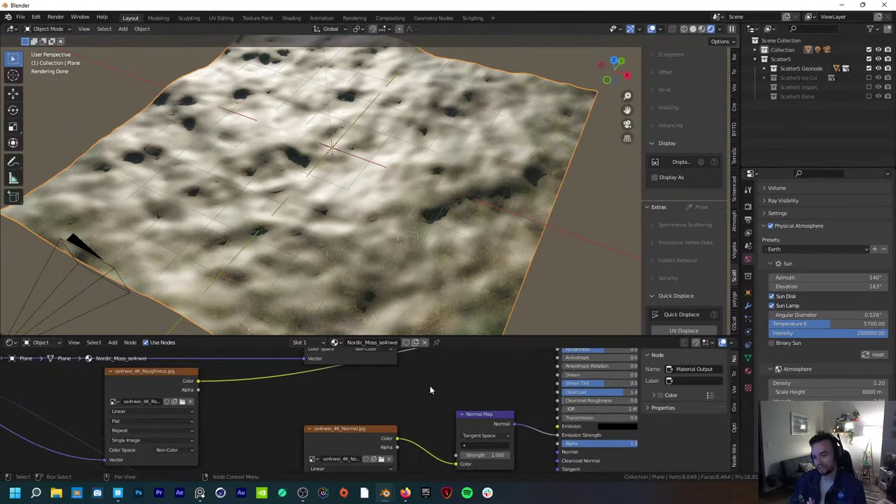
{"action": "middle_click_drag", "start_coordinate": [429, 390], "coordinate": [343, 361]}
{"action": "left_click_drag", "start_coordinate": [458, 403], "coordinate": [472, 422]}
{"action": "middle_click_drag", "start_coordinate": [457, 380], "coordinate": [457, 404]}
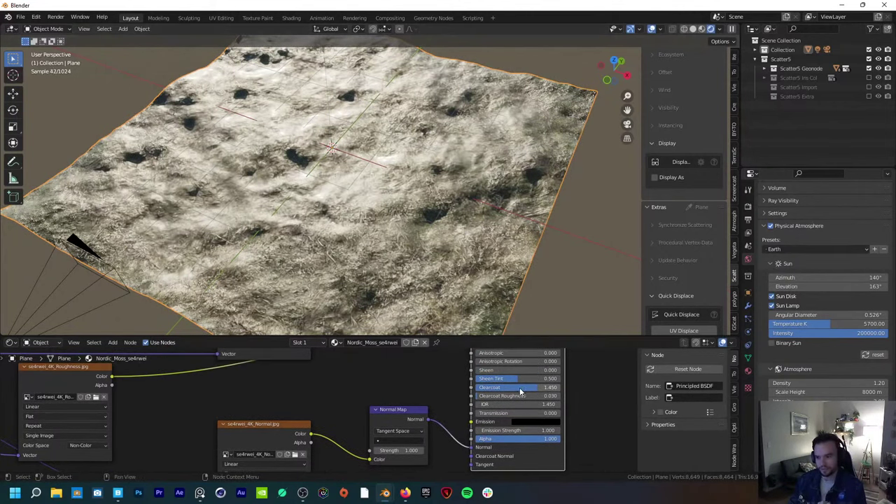
Step: Set the Principled BSDF's Clearcoat to 0 and move the roughness texture's link from Specular to the Roughness input
{"action": "left_click_drag", "start_coordinate": [520, 386], "coordinate": [483, 387]}
{"action": "middle_click_drag", "start_coordinate": [418, 389], "coordinate": [414, 436]}
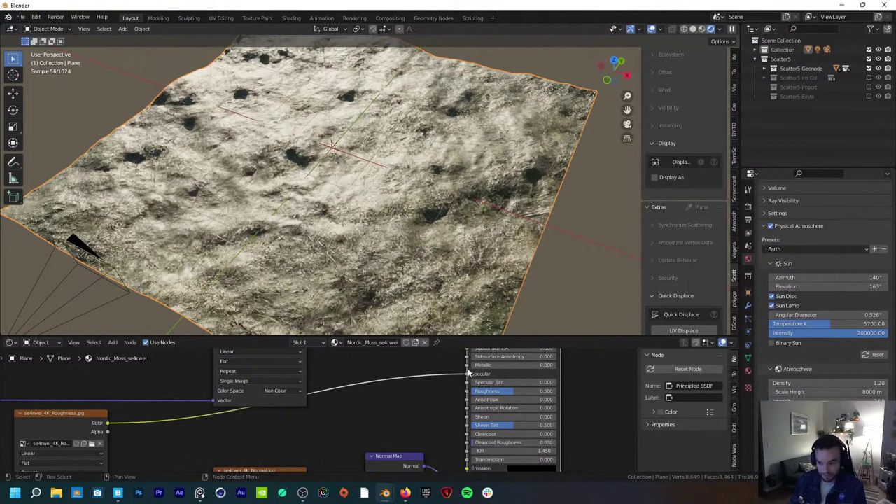
{"action": "left_click_drag", "start_coordinate": [467, 374], "coordinate": [467, 392]}
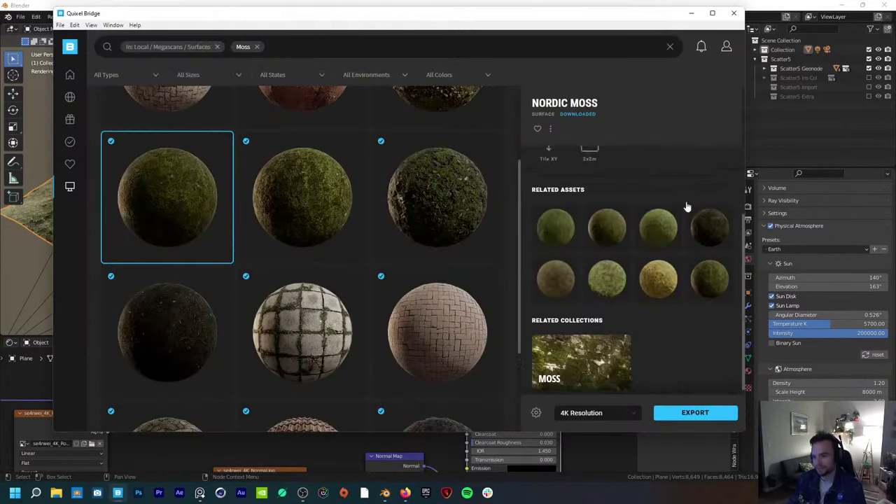
Step: Return from Quixel Bridge to Blender and shrink the Shader Editor to give the 3D viewport more room
{"action": "left_click", "coordinate": [214, 260]}
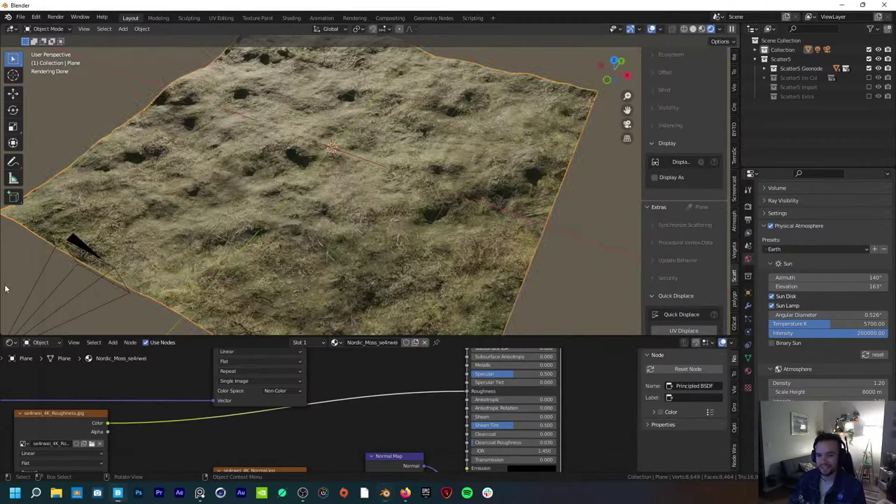
{"action": "middle_click_drag", "start_coordinate": [372, 216], "coordinate": [390, 190]}
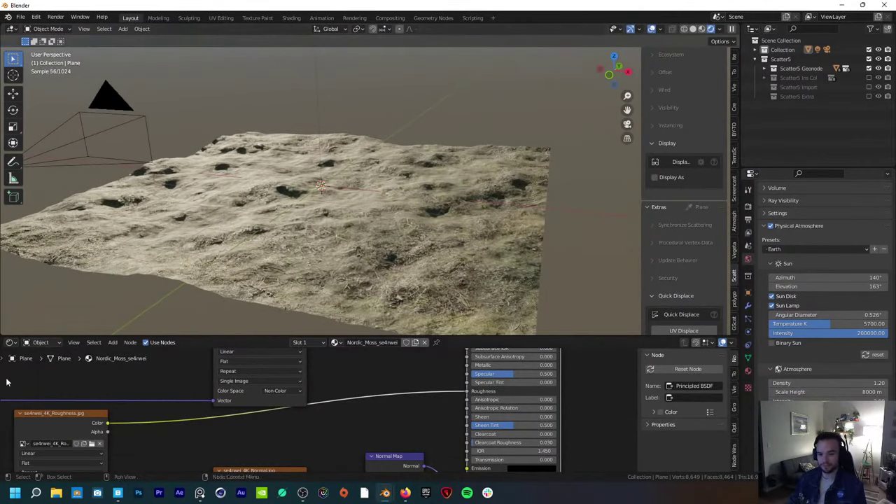
{"action": "middle_click_drag", "start_coordinate": [392, 227], "coordinate": [408, 247]}
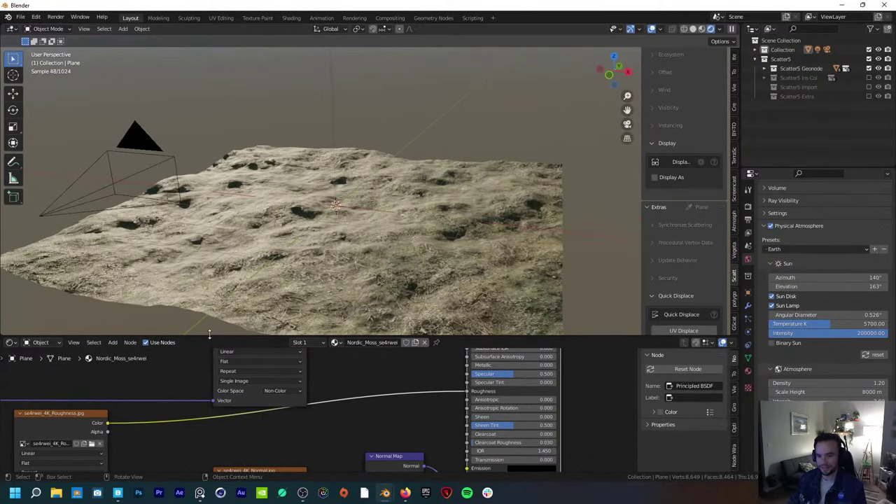
{"action": "left_click_drag", "start_coordinate": [208, 335], "coordinate": [213, 424]}
{"action": "mouse_move", "coordinate": [352, 357]}
{"action": "middle_mouse_down"}
{"action": "mouse_move", "coordinate": [391, 332]}
{"action": "mouse_move", "coordinate": [352, 372]}
{"action": "mouse_move", "coordinate": [368, 350]}
{"action": "middle_mouse_up"}
Step: Show the first four Scatter5 flower systems in the viewport again and switch the viewport to Solid shading
{"action": "scroll", "coordinate": [694, 250], "scroll_direction": "up", "scroll_amount": 4}
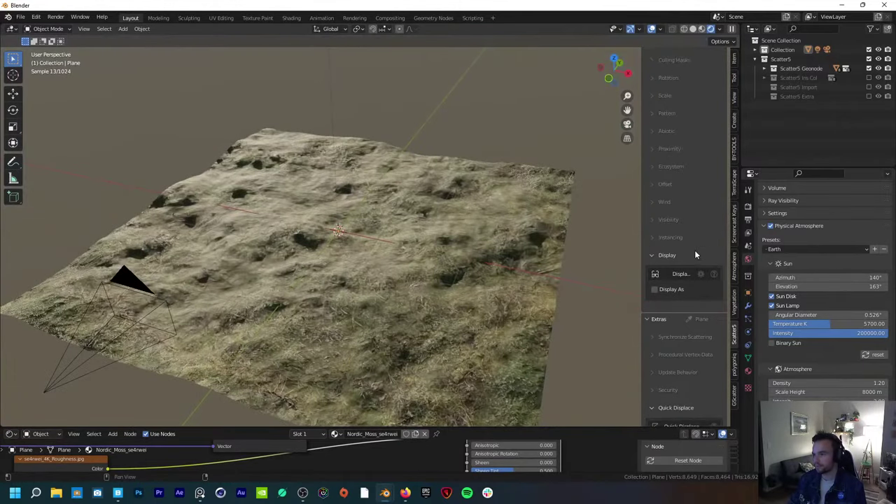
{"action": "scroll", "coordinate": [695, 255], "scroll_direction": "up", "scroll_amount": 10}
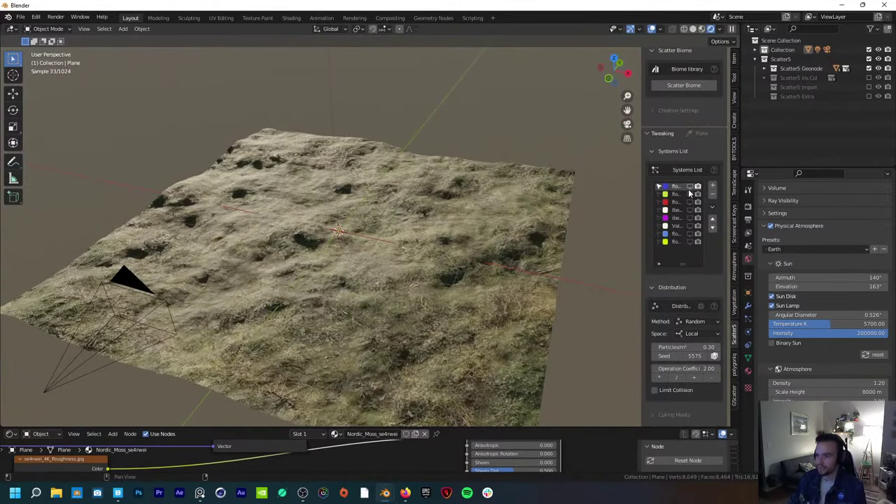
{"action": "left_click", "coordinate": [689, 186]}
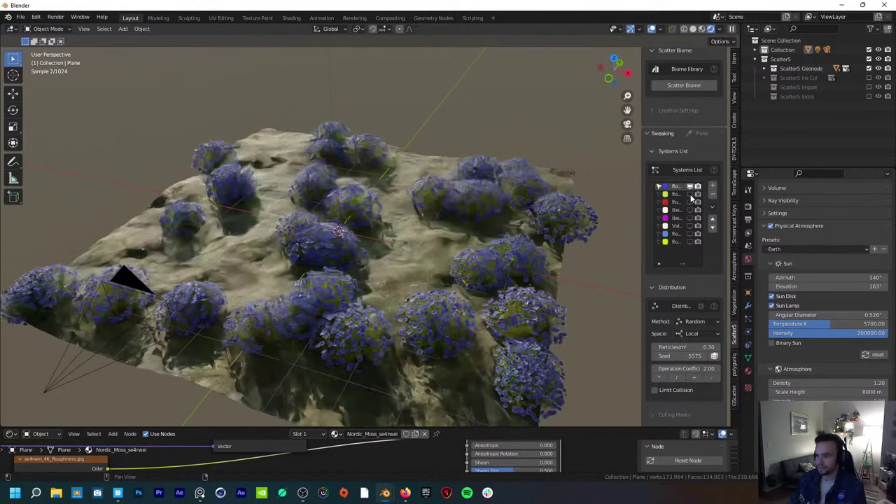
{"action": "left_click", "coordinate": [690, 201]}
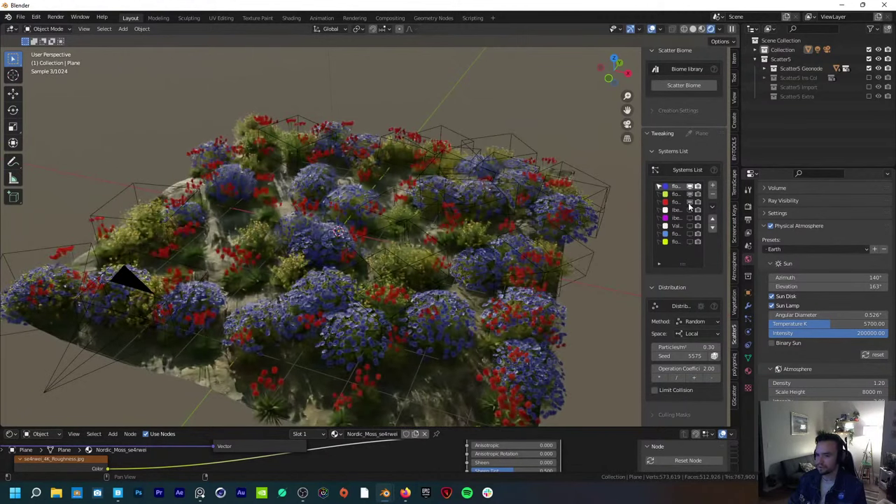
{"action": "left_click", "coordinate": [689, 213]}
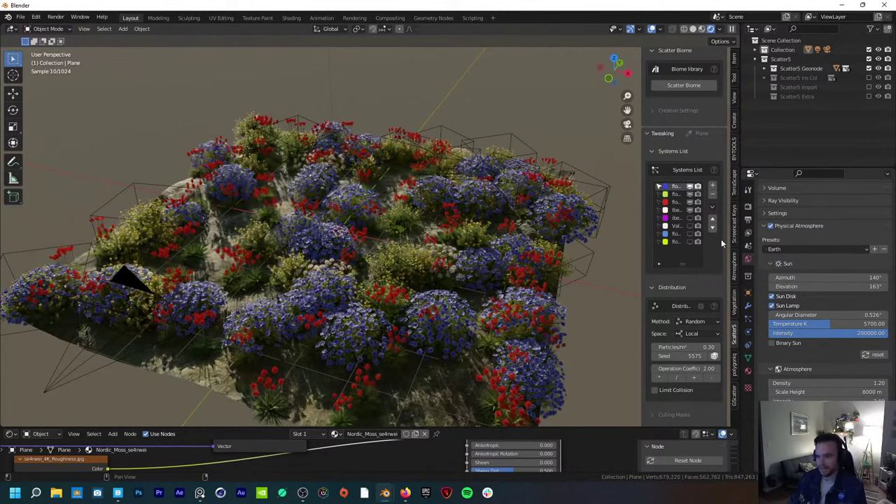
{"action": "left_click", "coordinate": [693, 30]}
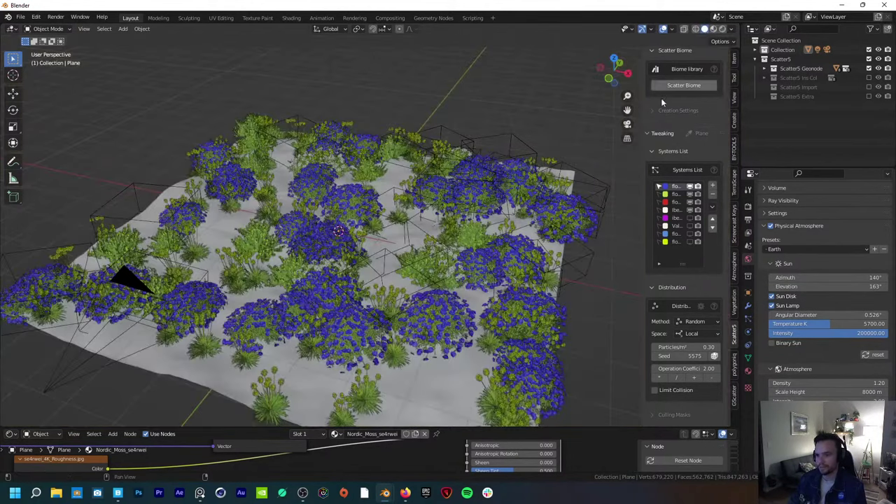
Step: Select the ground plane and add a vertex color layer named "pathway mask" to it
{"action": "middle_click_drag", "start_coordinate": [423, 334], "coordinate": [358, 375]}
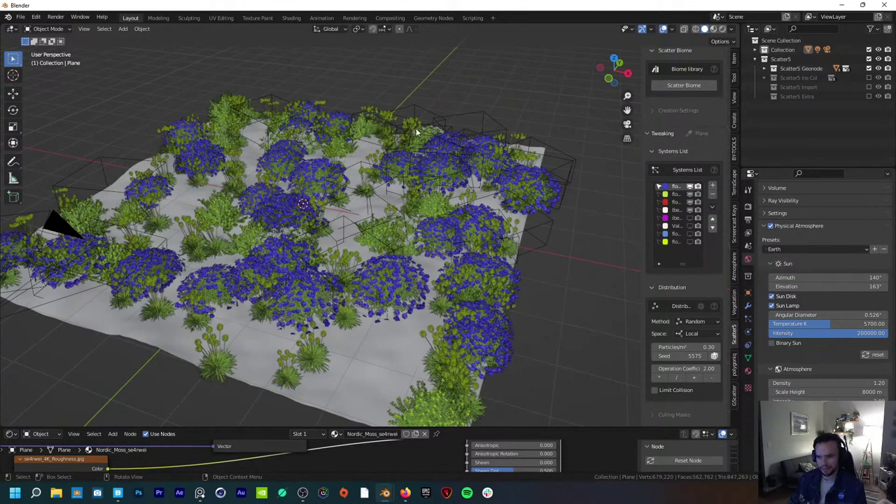
{"action": "left_click", "coordinate": [400, 349]}
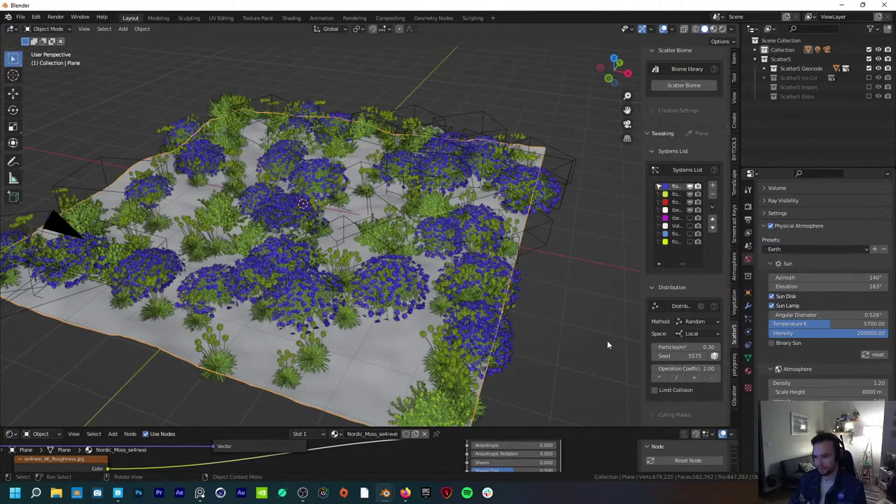
{"action": "left_click", "coordinate": [747, 358]}
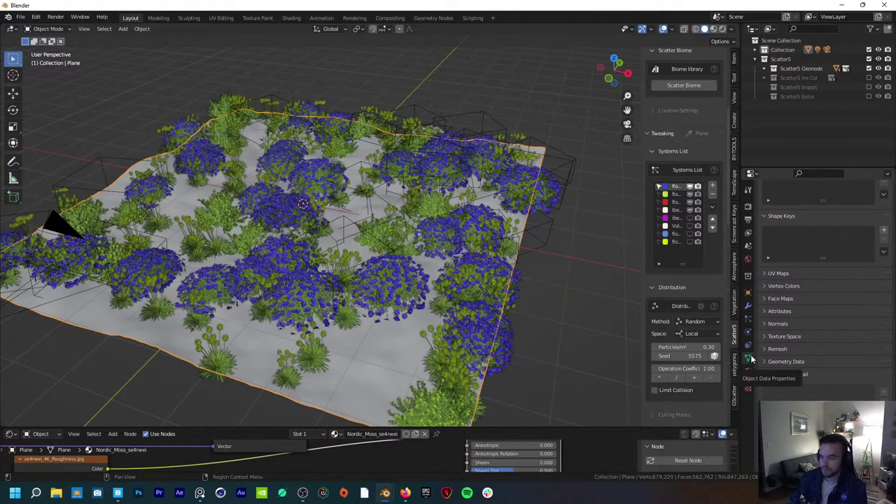
{"action": "left_click", "coordinate": [788, 288]}
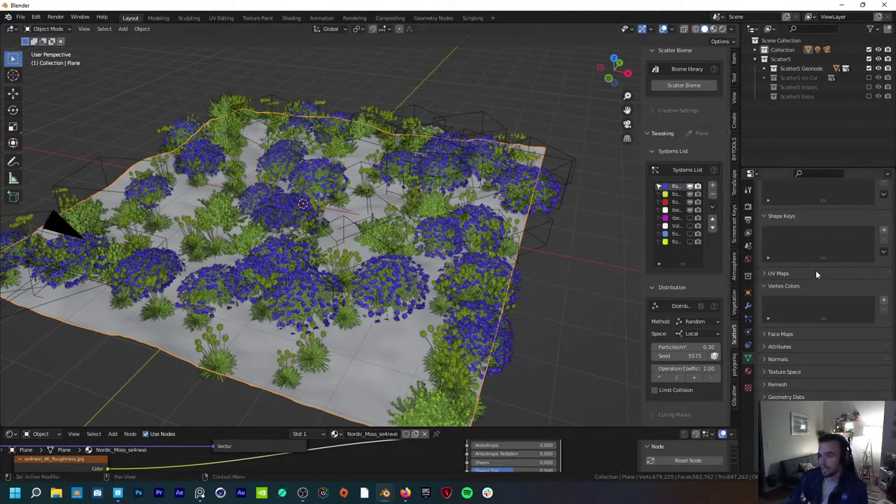
{"action": "left_click", "coordinate": [883, 300]}
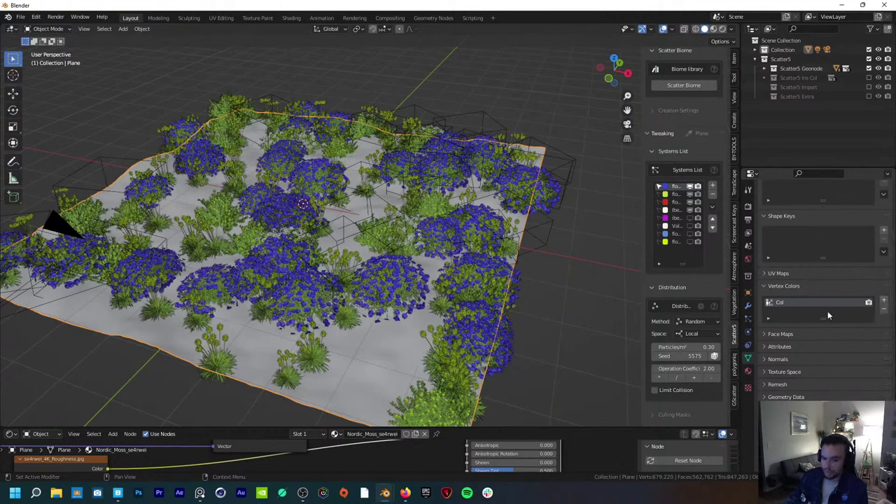
{"action": "double_click", "coordinate": [780, 303]}
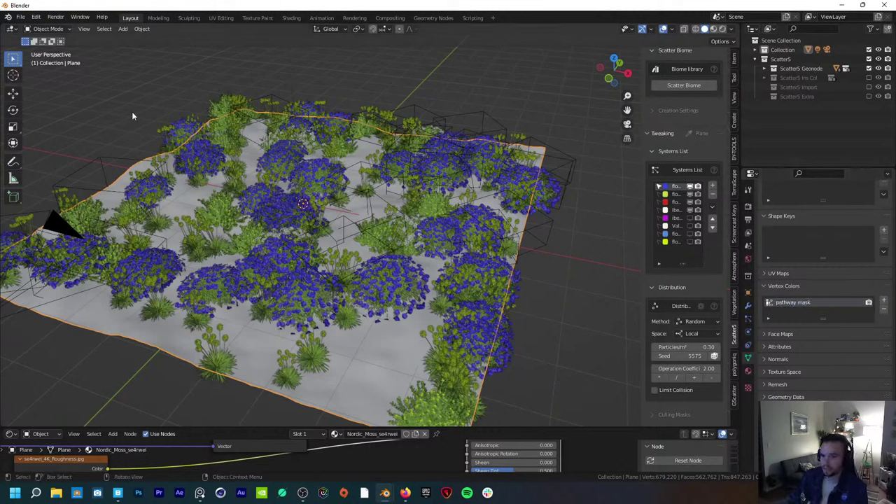
Step: Try painting a white path across the ground plane in Vertex Paint mode, undo the stroke and return to Object Mode
{"action": "left_click", "coordinate": [45, 28]}
{"action": "left_click", "coordinate": [49, 73]}
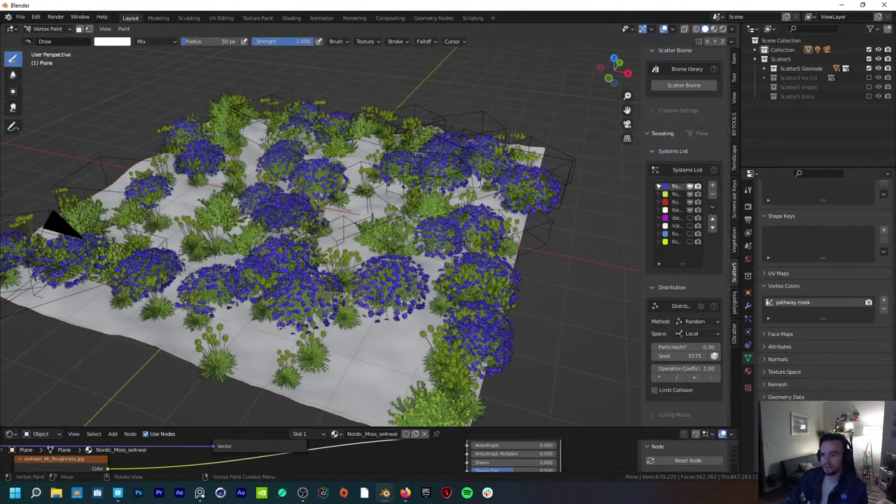
{"action": "middle_click_drag", "start_coordinate": [330, 321], "coordinate": [334, 355]}
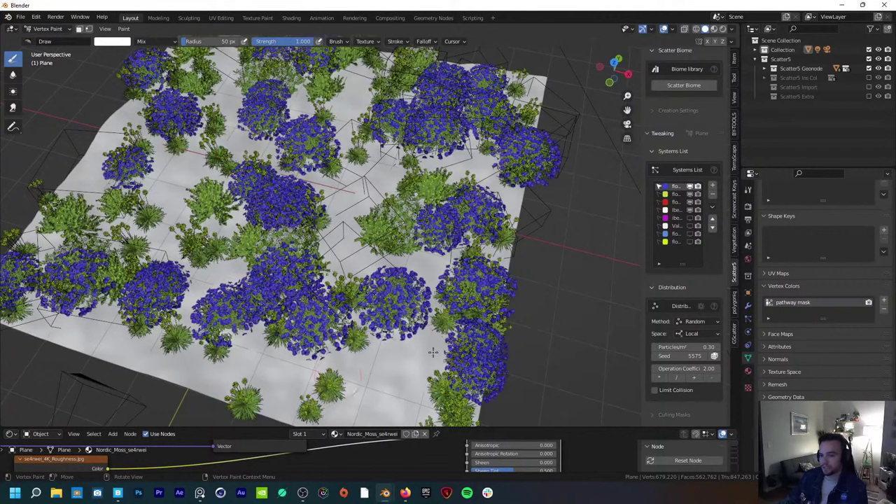
{"action": "mouse_move", "coordinate": [339, 388]}
{"action": "left_mouse_down"}
{"action": "mouse_move", "coordinate": [400, 341]}
{"action": "mouse_move", "coordinate": [345, 252]}
{"action": "mouse_move", "coordinate": [364, 98]}
{"action": "left_mouse_up"}
{"action": "mouse_move", "coordinate": [353, 402]}
{"action": "left_mouse_down"}
{"action": "mouse_move", "coordinate": [362, 378]}
{"action": "mouse_move", "coordinate": [351, 235]}
{"action": "mouse_move", "coordinate": [382, 150]}
{"action": "mouse_move", "coordinate": [321, 67]}
{"action": "left_mouse_up"}
{"action": "key", "text": "ctrl+z"}
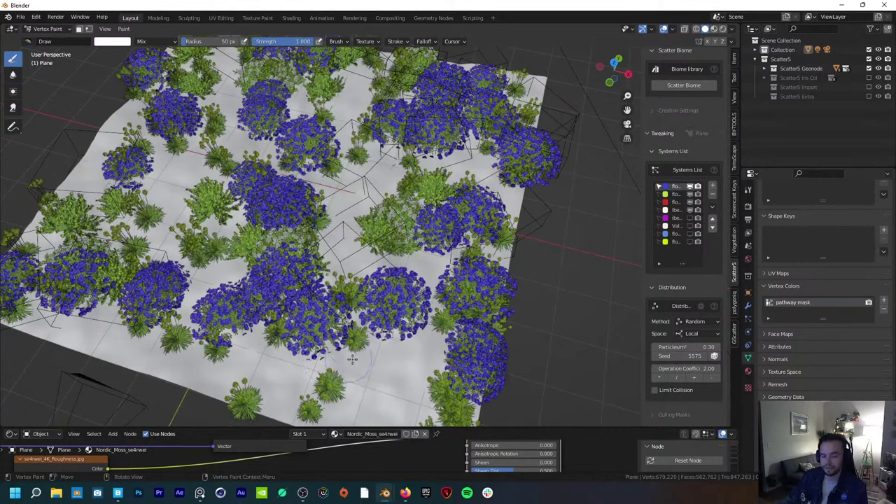
{"action": "left_click", "coordinate": [48, 28]}
{"action": "left_click", "coordinate": [45, 42]}
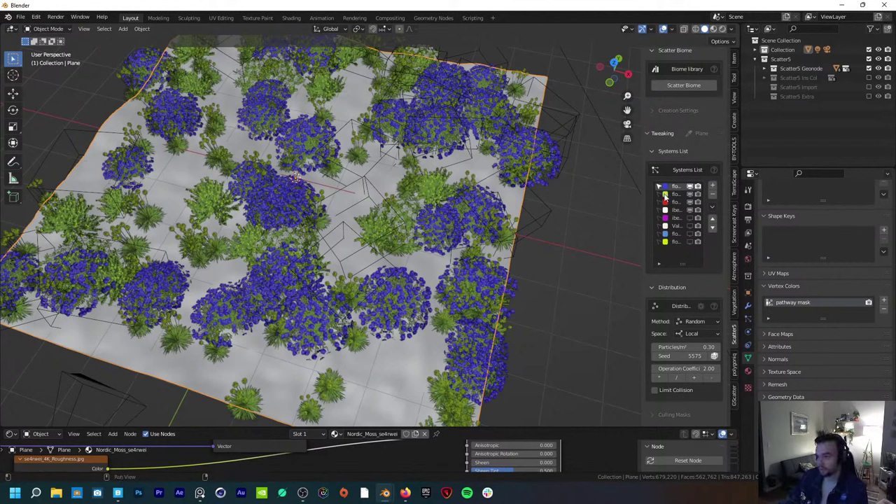
Step: Enable the Vertex-Color culling mask on the blue flower system and assign the "pathway mask" layer to it
{"action": "scroll", "coordinate": [650, 272], "scroll_direction": "down", "scroll_amount": 5}
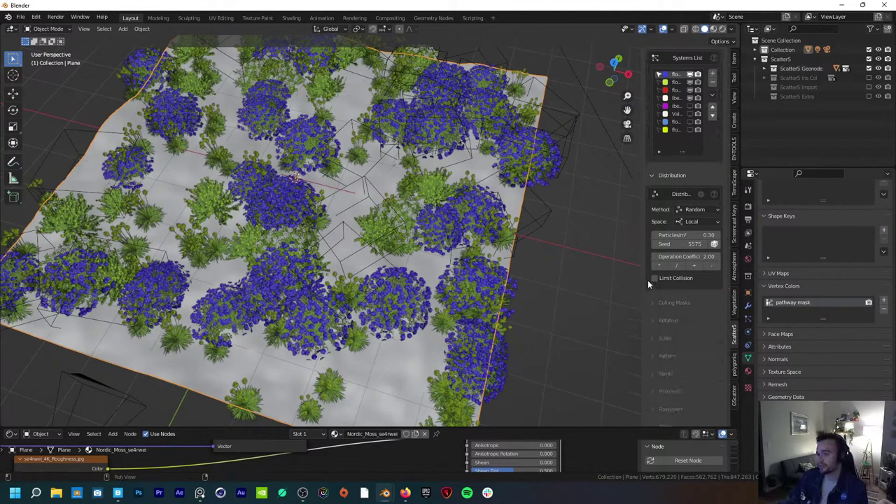
{"action": "scroll", "coordinate": [646, 290], "scroll_direction": "down", "scroll_amount": 2}
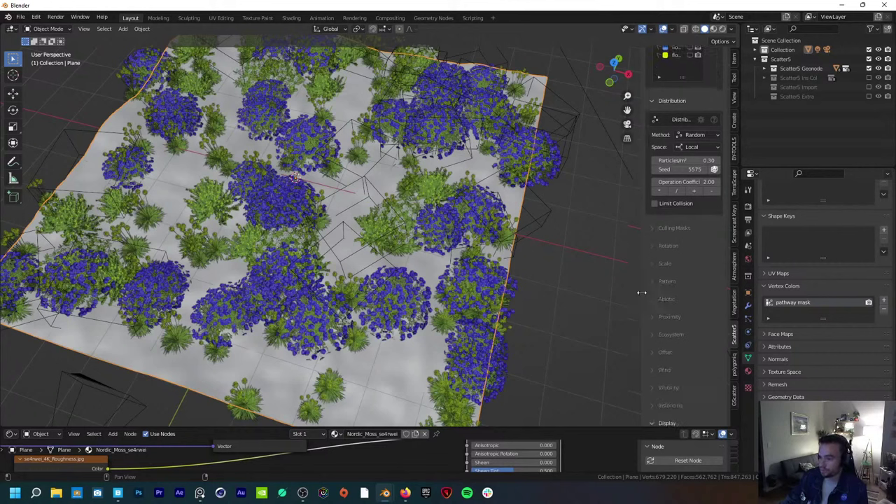
{"action": "left_click", "coordinate": [669, 229]}
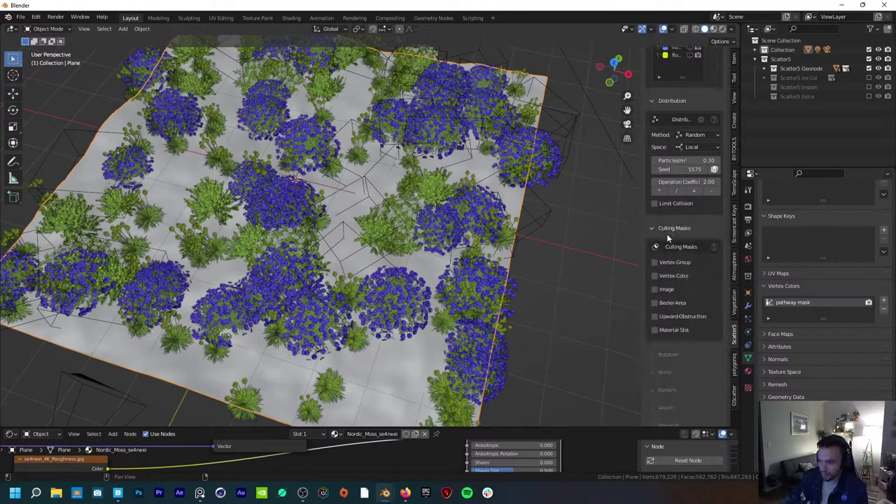
{"action": "left_click", "coordinate": [653, 276]}
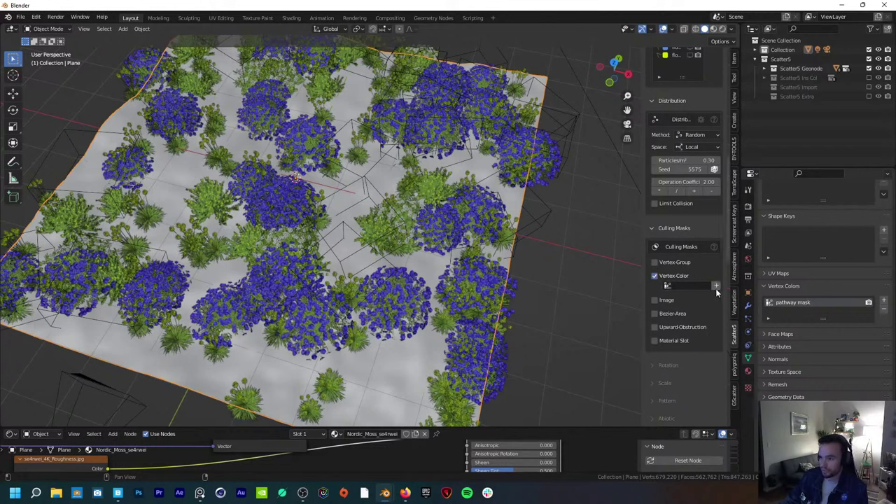
{"action": "left_click", "coordinate": [690, 285]}
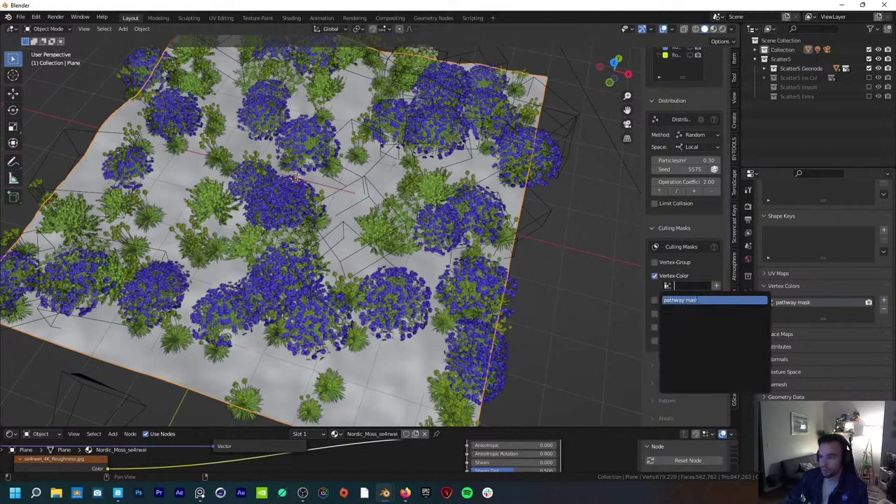
{"action": "left_click", "coordinate": [697, 300]}
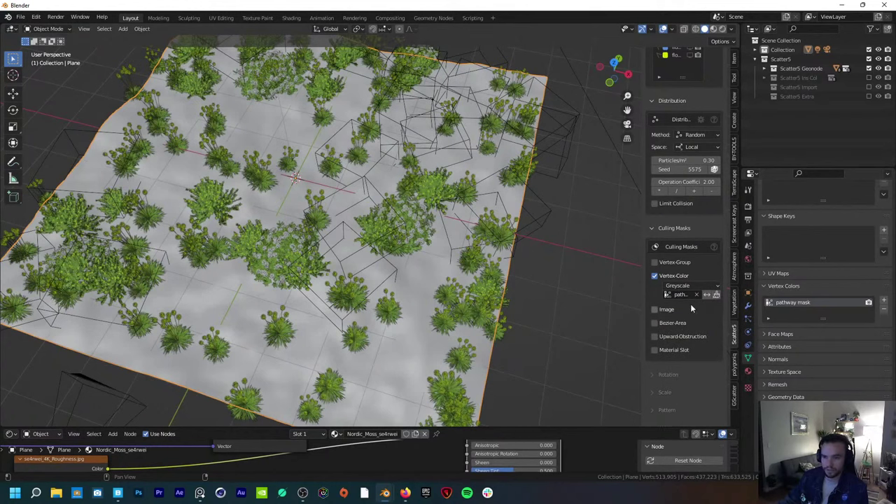
Step: Hide every flower system except the blue one in the viewport and make the blue system active
{"action": "scroll", "coordinate": [686, 308], "scroll_direction": "up", "scroll_amount": 3}
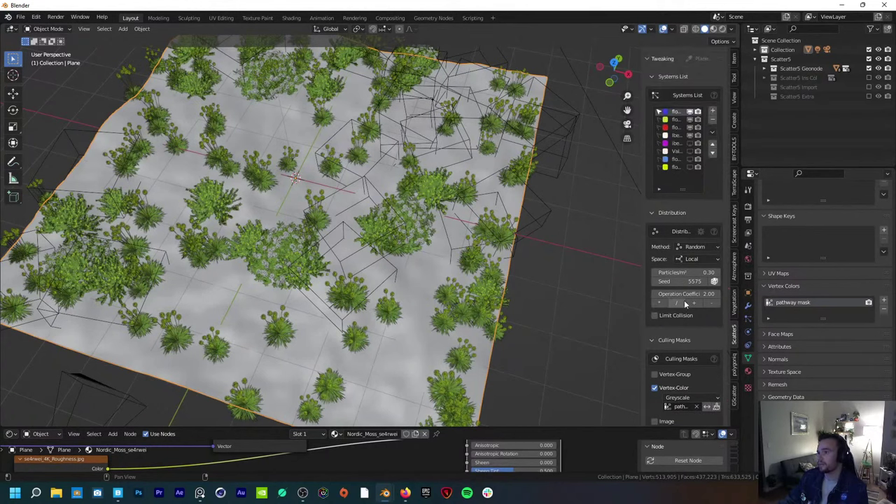
{"action": "scroll", "coordinate": [672, 315], "scroll_direction": "down", "scroll_amount": 2}
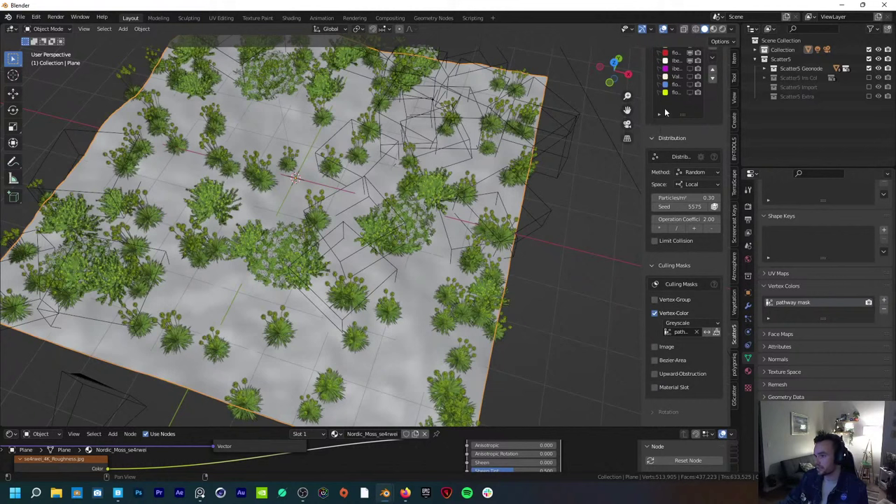
{"action": "scroll", "coordinate": [672, 280], "scroll_direction": "down", "scroll_amount": 3}
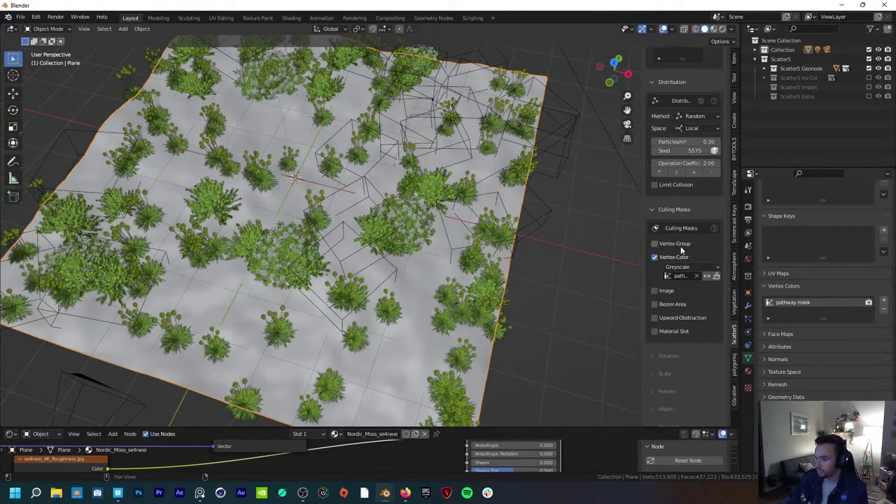
{"action": "scroll", "coordinate": [689, 196], "scroll_direction": "up", "scroll_amount": 5}
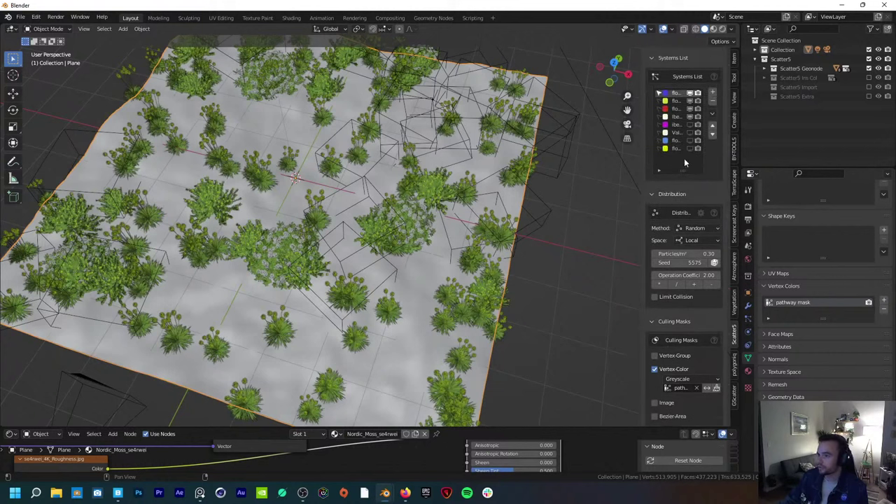
{"action": "left_click", "coordinate": [691, 112]}
{"action": "left_click", "coordinate": [690, 102]}
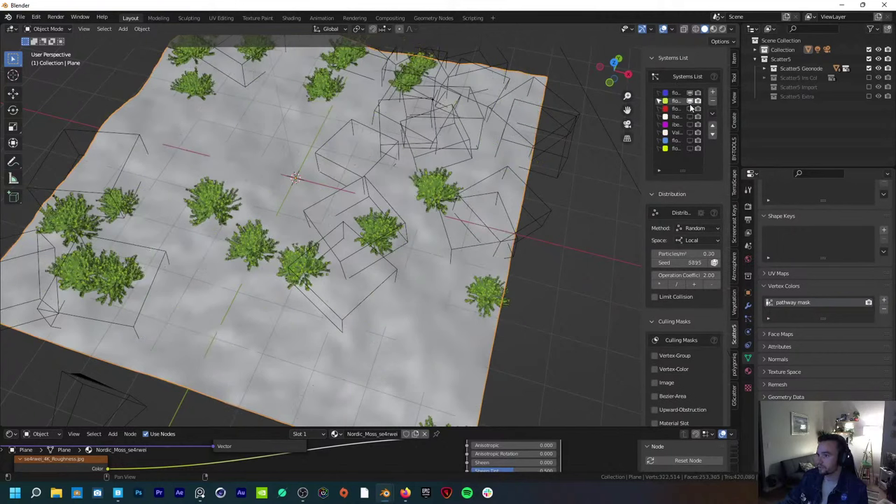
{"action": "left_click", "coordinate": [690, 106]}
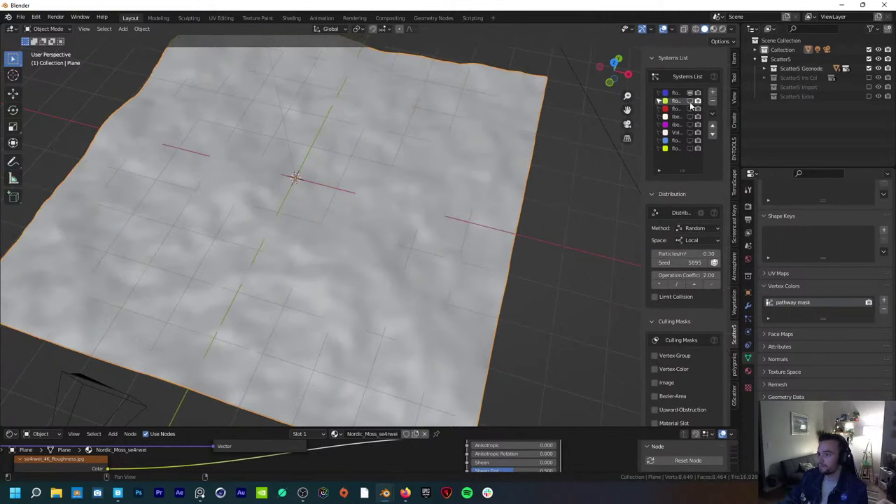
{"action": "left_click", "coordinate": [690, 105]}
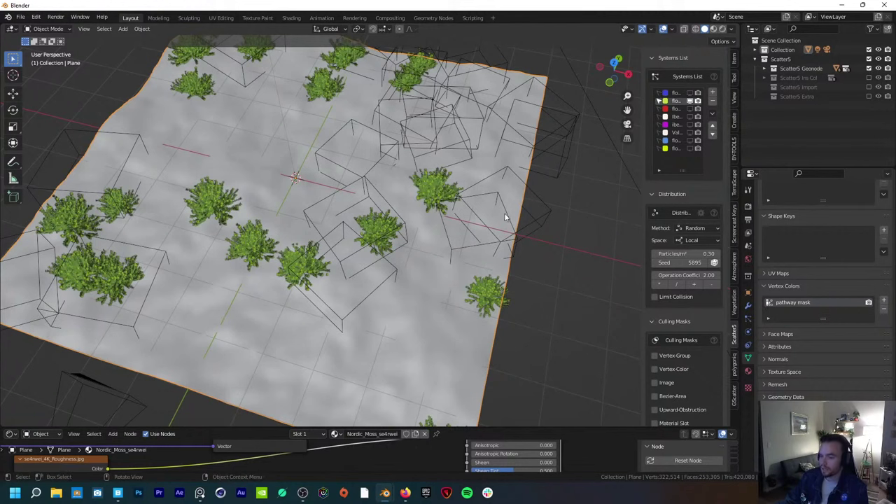
{"action": "middle_click_drag", "start_coordinate": [505, 217], "coordinate": [422, 299]}
{"action": "scroll", "coordinate": [687, 350], "scroll_direction": "down", "scroll_amount": 1}
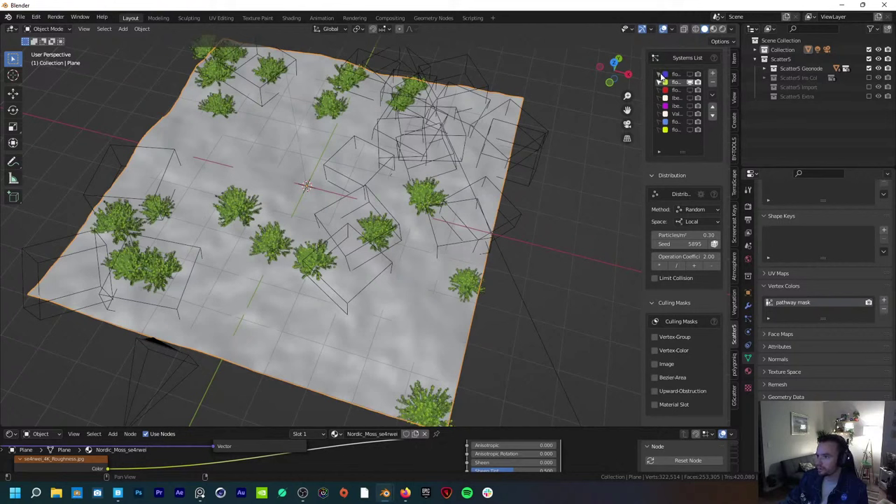
{"action": "left_click", "coordinate": [677, 74]}
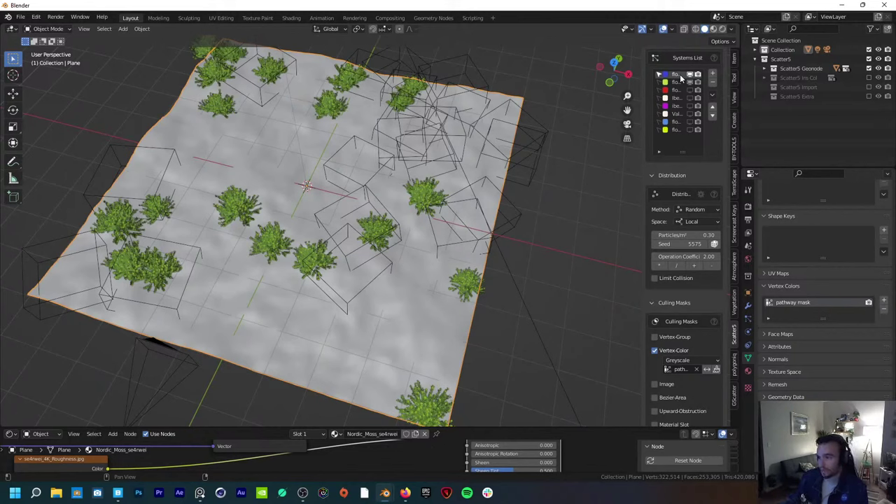
{"action": "left_click", "coordinate": [688, 84]}
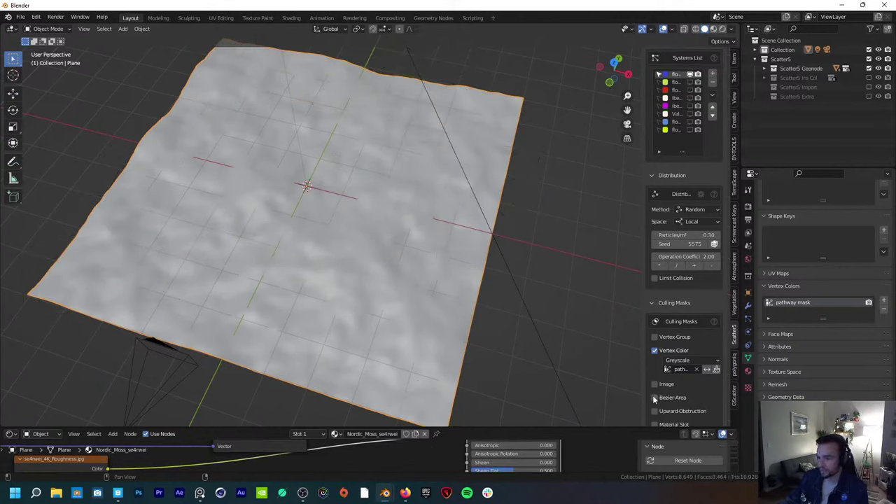
Step: Paint a dark winding path across the ground plane in Vertex Paint mode and return to Object Mode
{"action": "left_click", "coordinate": [48, 28]}
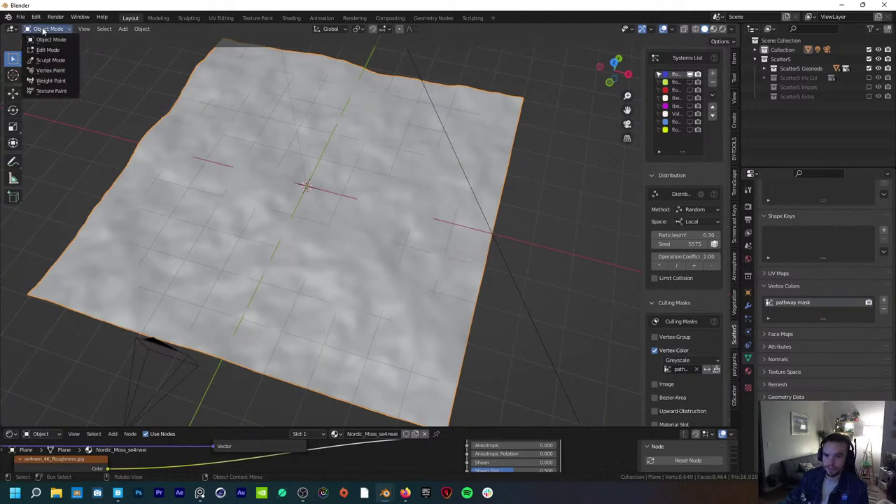
{"action": "left_click", "coordinate": [49, 70]}
{"action": "mouse_move", "coordinate": [336, 378]}
{"action": "left_mouse_down"}
{"action": "mouse_move", "coordinate": [353, 346]}
{"action": "mouse_move", "coordinate": [354, 204]}
{"action": "mouse_move", "coordinate": [413, 122]}
{"action": "mouse_move", "coordinate": [420, 235]}
{"action": "mouse_move", "coordinate": [354, 252]}
{"action": "left_mouse_up"}
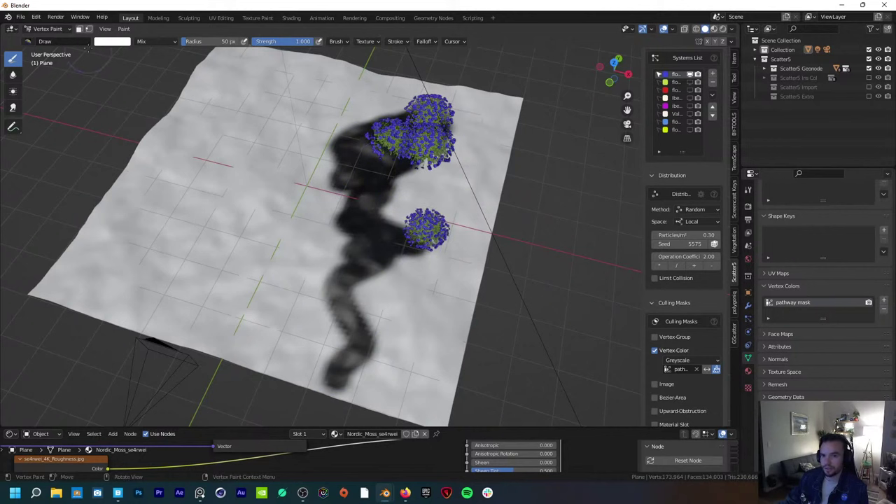
{"action": "left_click", "coordinate": [48, 29]}
{"action": "left_click", "coordinate": [58, 42]}
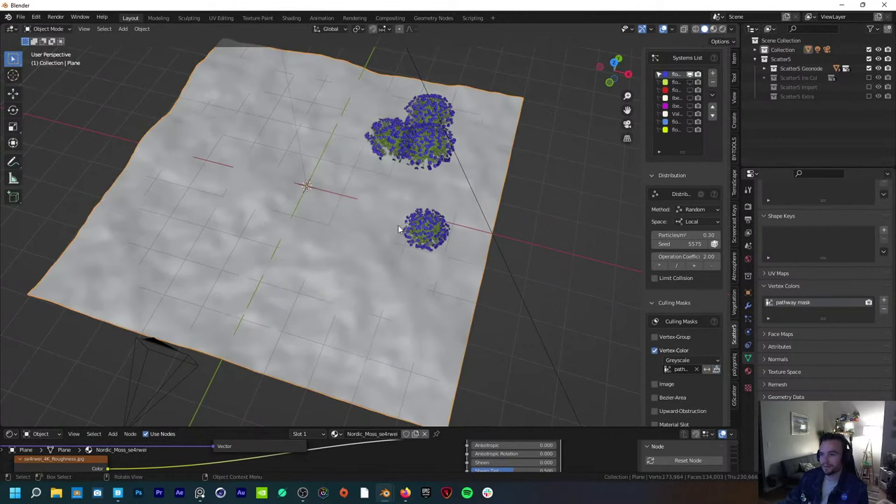
Step: Re-enter Vertex Paint mode and widen the dark path, extending it to the far edge of the plane
{"action": "middle_click_drag", "start_coordinate": [476, 190], "coordinate": [180, 124]}
{"action": "left_click", "coordinate": [42, 29]}
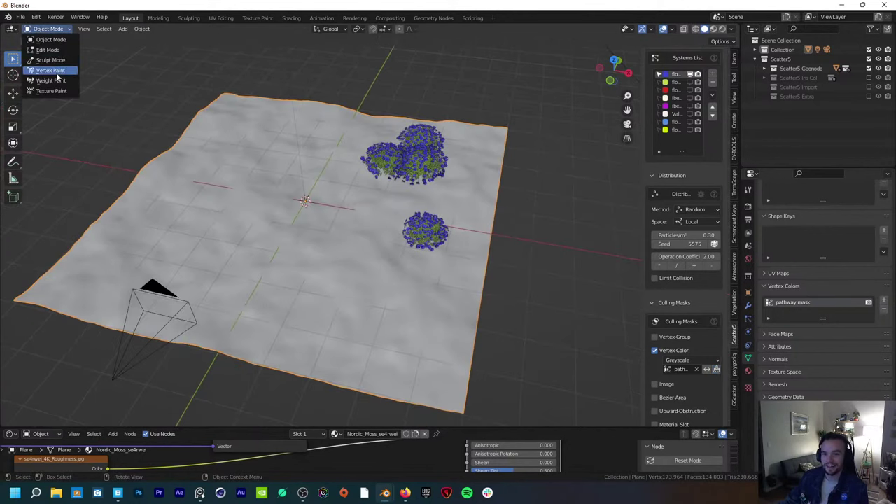
{"action": "left_click", "coordinate": [56, 72]}
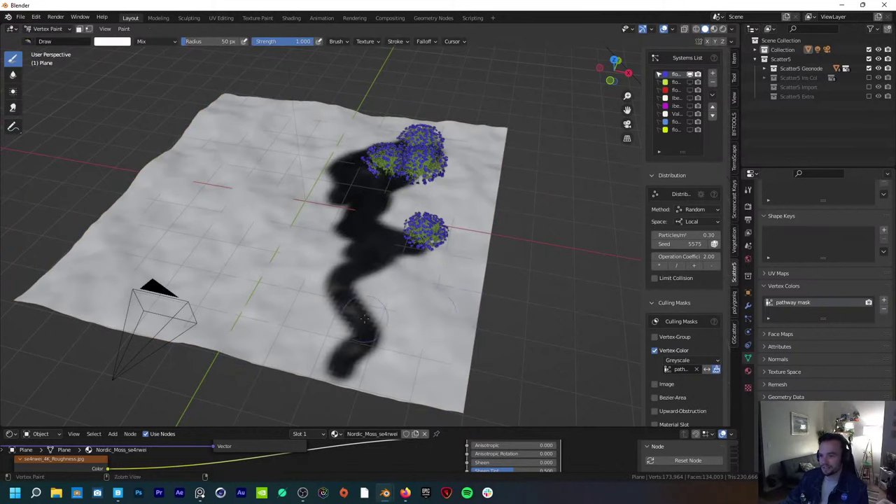
{"action": "mouse_move", "coordinate": [353, 337]}
{"action": "left_mouse_down"}
{"action": "mouse_move", "coordinate": [341, 368]}
{"action": "mouse_move", "coordinate": [345, 339]}
{"action": "mouse_move", "coordinate": [315, 367]}
{"action": "mouse_move", "coordinate": [340, 327]}
{"action": "mouse_move", "coordinate": [373, 303]}
{"action": "mouse_move", "coordinate": [370, 293]}
{"action": "mouse_move", "coordinate": [368, 327]}
{"action": "mouse_move", "coordinate": [333, 372]}
{"action": "mouse_move", "coordinate": [329, 332]}
{"action": "left_mouse_up"}
{"action": "mouse_move", "coordinate": [354, 276]}
{"action": "left_mouse_down"}
{"action": "mouse_move", "coordinate": [311, 229]}
{"action": "mouse_move", "coordinate": [351, 189]}
{"action": "mouse_move", "coordinate": [349, 126]}
{"action": "left_mouse_up"}
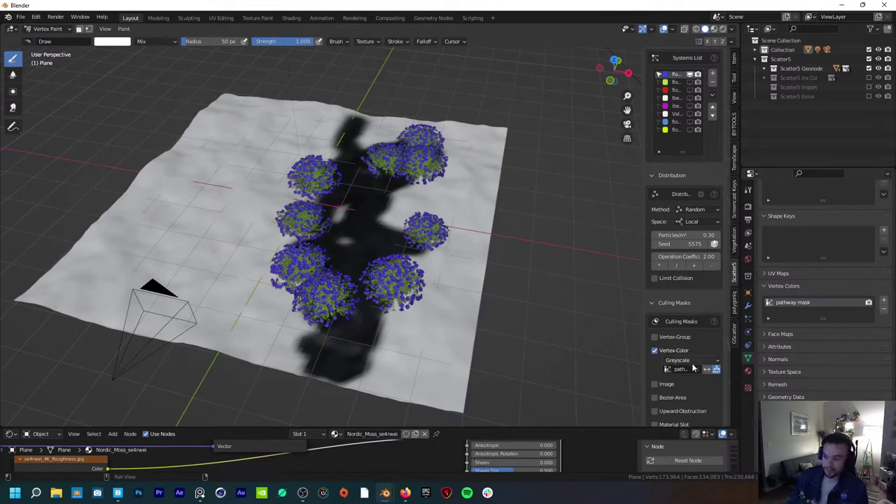
Step: Reverse the blue system's vertex color mask and paint over the remaining light patches along the dark path
{"action": "scroll", "coordinate": [695, 365], "scroll_direction": "down", "scroll_amount": 1}
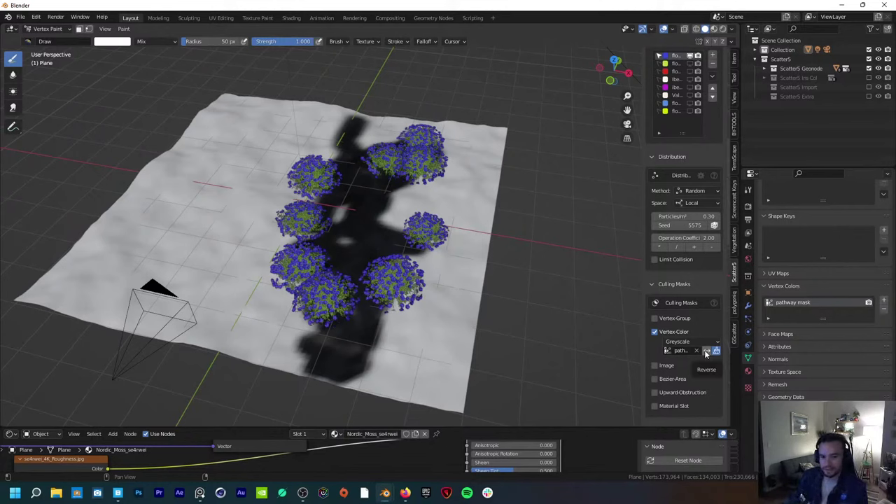
{"action": "left_click", "coordinate": [706, 352]}
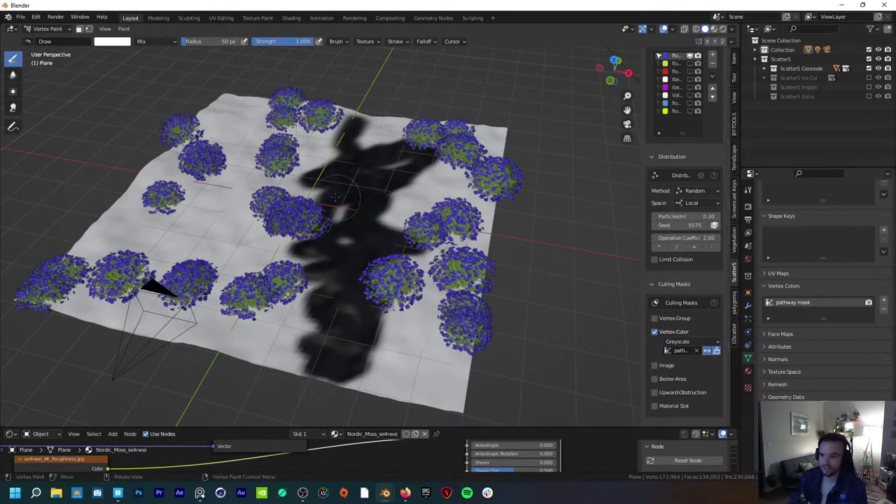
{"action": "mouse_move", "coordinate": [336, 238]}
{"action": "left_mouse_down"}
{"action": "mouse_move", "coordinate": [343, 259]}
{"action": "mouse_move", "coordinate": [353, 255]}
{"action": "mouse_move", "coordinate": [376, 198]}
{"action": "left_mouse_up"}
{"action": "mouse_move", "coordinate": [329, 336]}
{"action": "left_mouse_down"}
{"action": "mouse_move", "coordinate": [347, 233]}
{"action": "mouse_move", "coordinate": [383, 126]}
{"action": "mouse_move", "coordinate": [367, 119]}
{"action": "mouse_move", "coordinate": [334, 268]}
{"action": "mouse_move", "coordinate": [353, 322]}
{"action": "mouse_move", "coordinate": [329, 370]}
{"action": "left_mouse_up"}
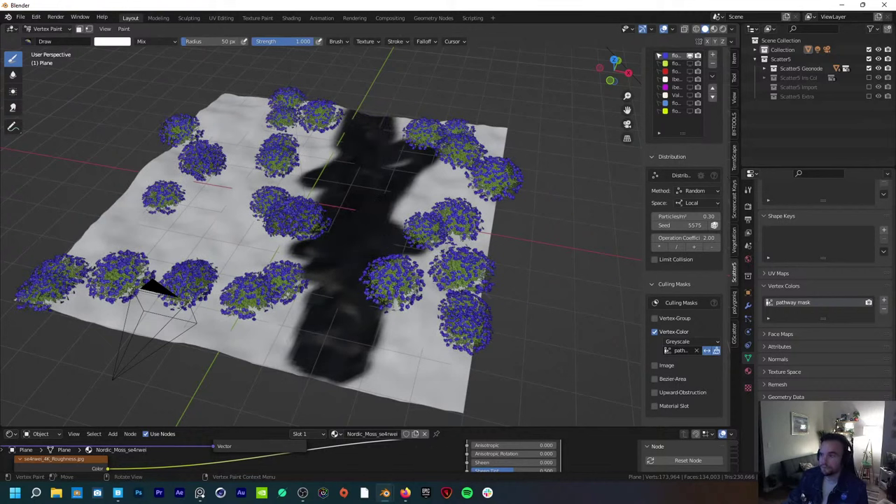
Step: Show the second, yellow-green-marked flower system and give it a reversed Vertex-Color culling mask using "pathway mask"
{"action": "left_click", "coordinate": [689, 340]}
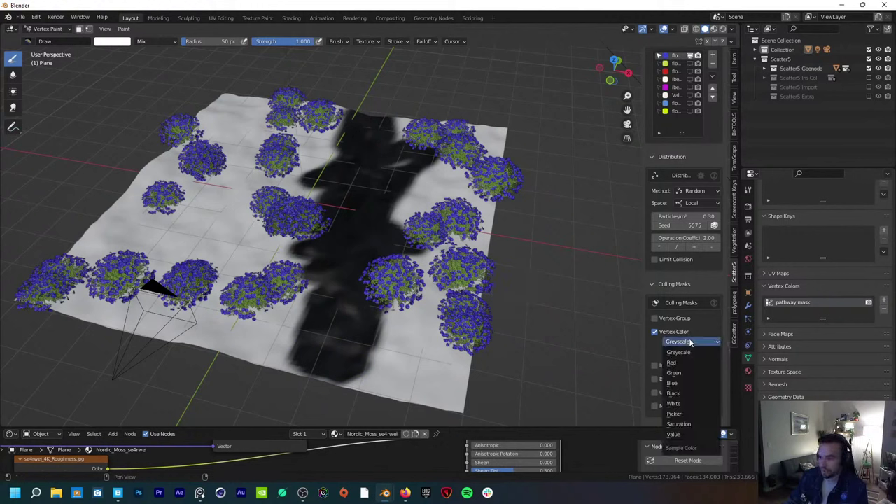
{"action": "left_click", "coordinate": [690, 341]}
{"action": "left_click", "coordinate": [690, 64]}
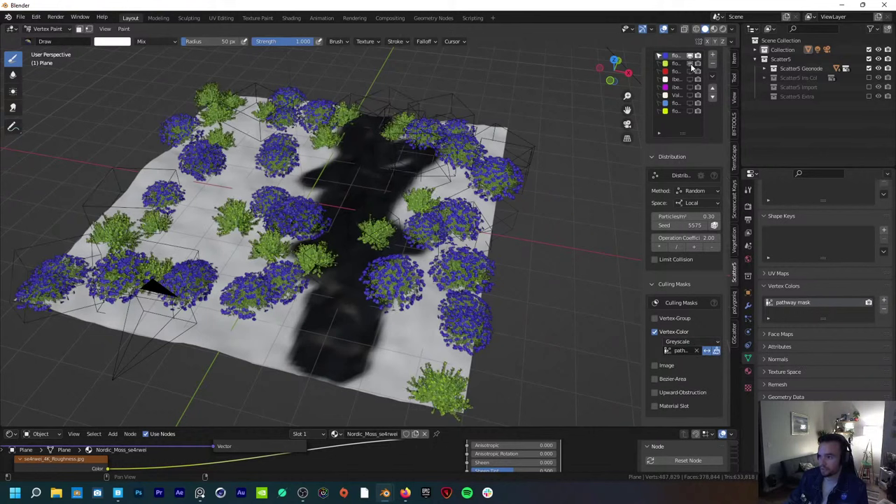
{"action": "left_click", "coordinate": [659, 64]}
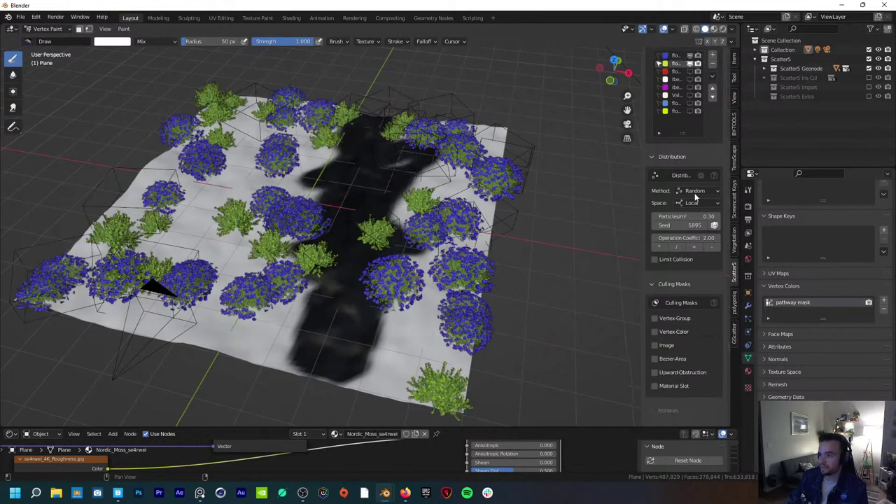
{"action": "left_click", "coordinate": [654, 331]}
{"action": "left_click", "coordinate": [676, 350]}
{"action": "left_click", "coordinate": [674, 353]}
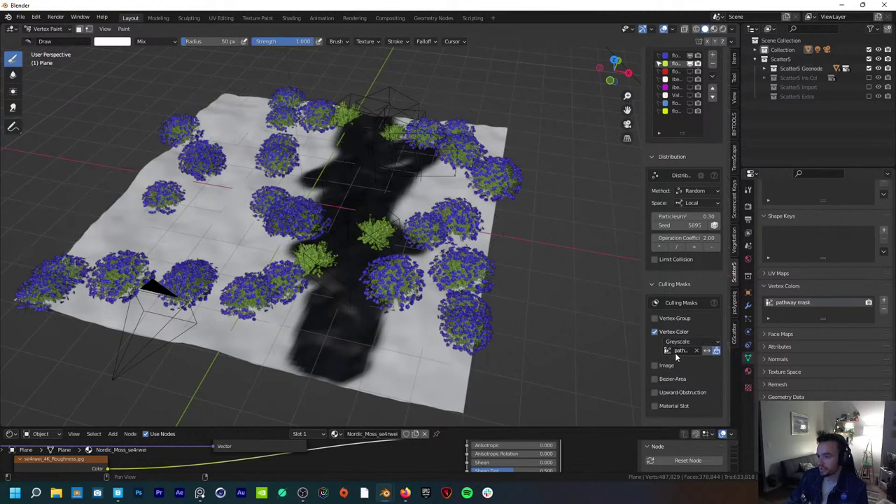
{"action": "left_click", "coordinate": [706, 351]}
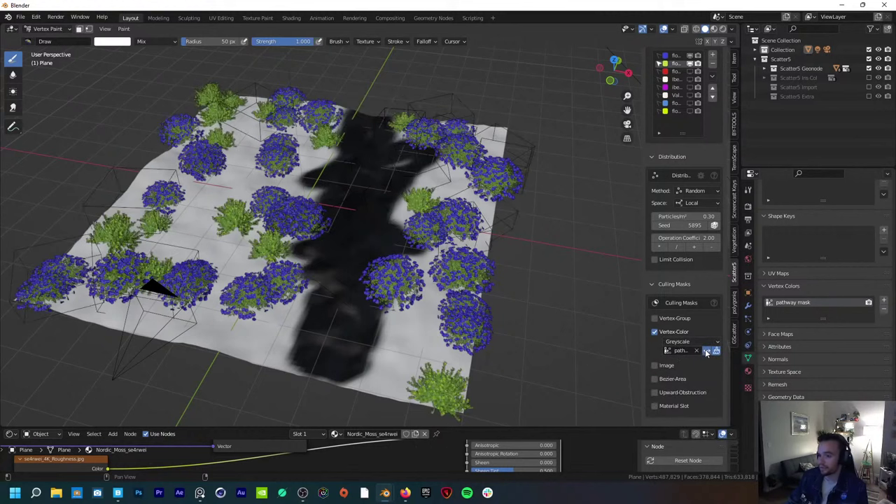
Step: Show the third, red-marked flower system in the viewport and make it the active system
{"action": "left_click", "coordinate": [692, 72]}
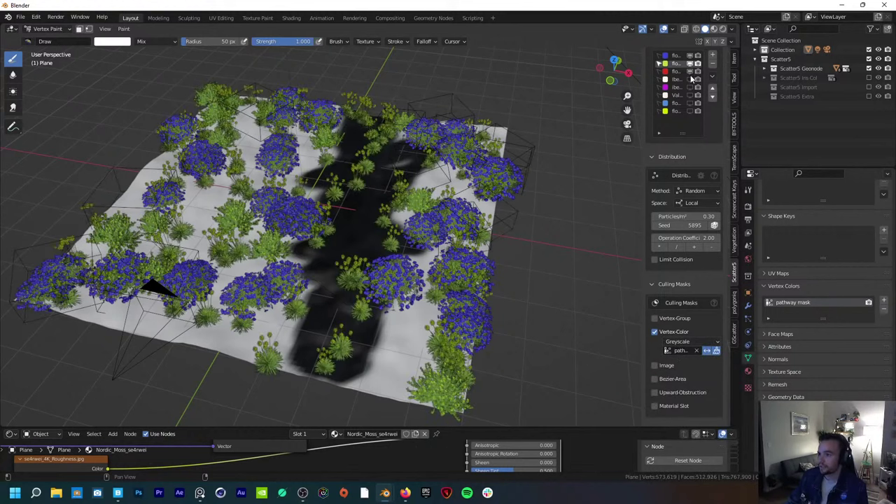
{"action": "left_click", "coordinate": [672, 74]}
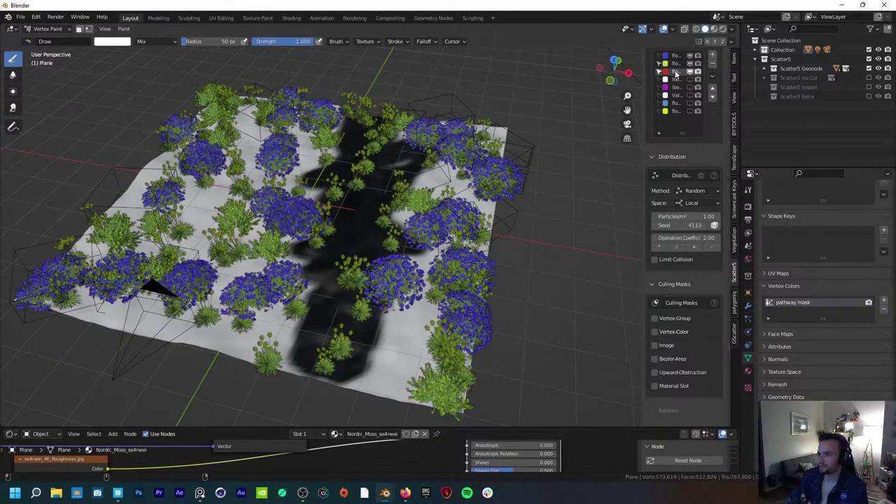
{"action": "left_click", "coordinate": [676, 71]}
Step: Show the fourth, white-marked flower system and enable its Vertex-Color culling mask with the "pathway mask" layer
{"action": "left_click", "coordinate": [680, 78]}
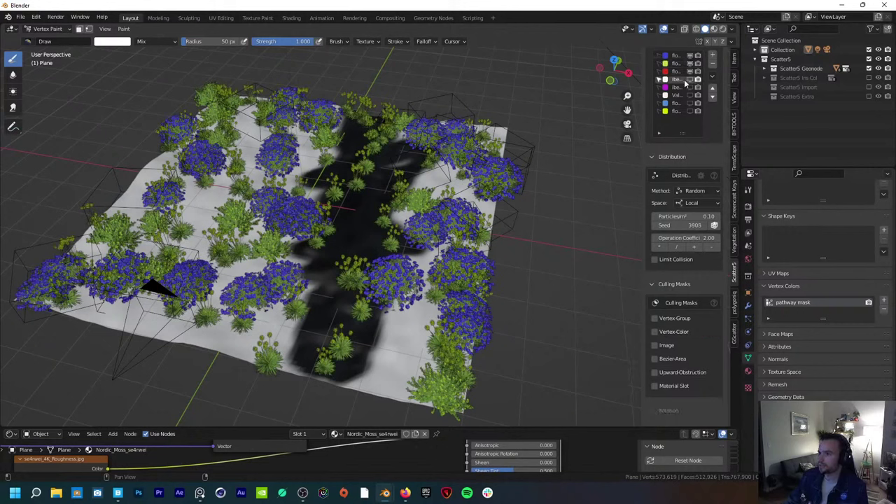
{"action": "left_click", "coordinate": [689, 79]}
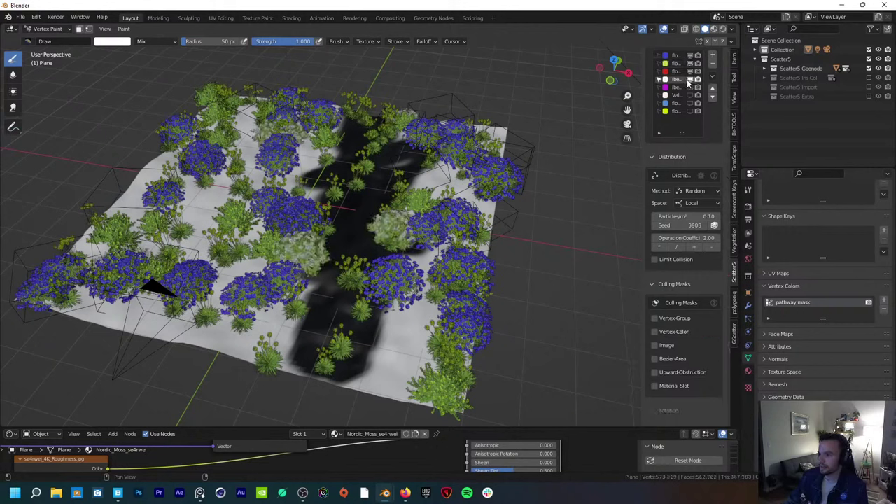
{"action": "left_click", "coordinate": [654, 331]}
{"action": "left_click", "coordinate": [678, 350]}
{"action": "left_click", "coordinate": [700, 356]}
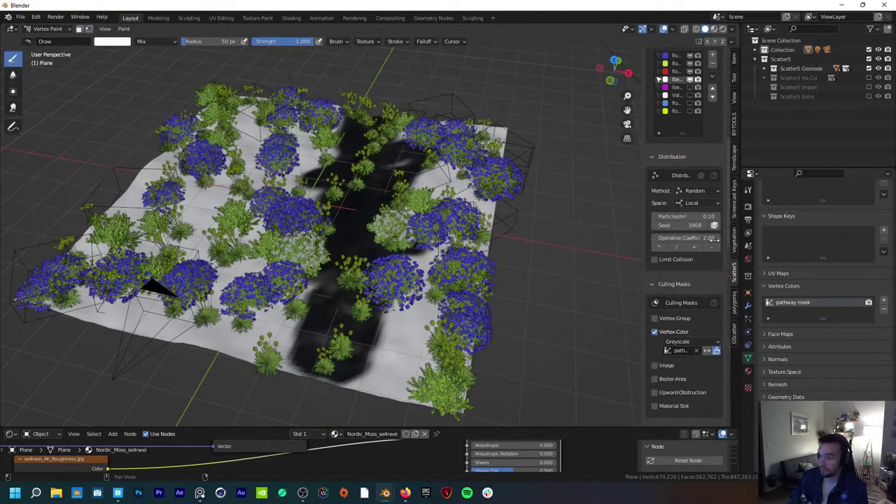
Step: Show the magenta-marked flower system in the viewport and reverse the white-marked system's vertex color mask
{"action": "left_click", "coordinate": [697, 89]}
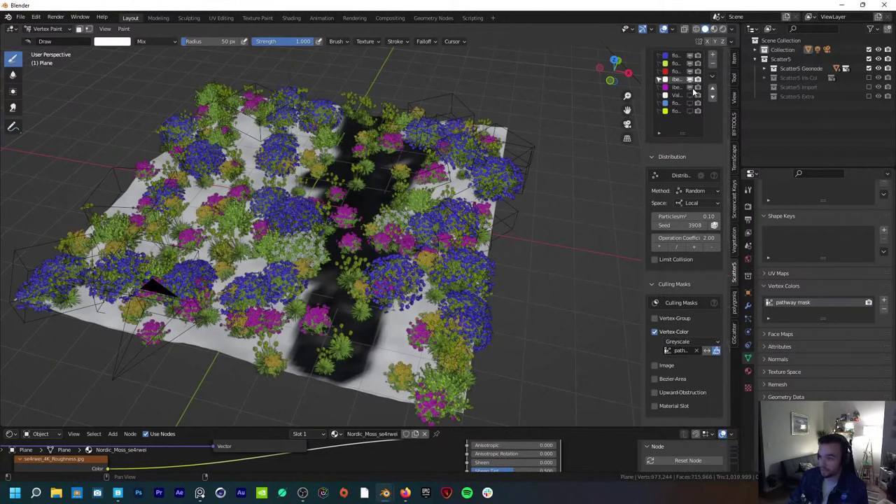
{"action": "left_click", "coordinate": [704, 351]}
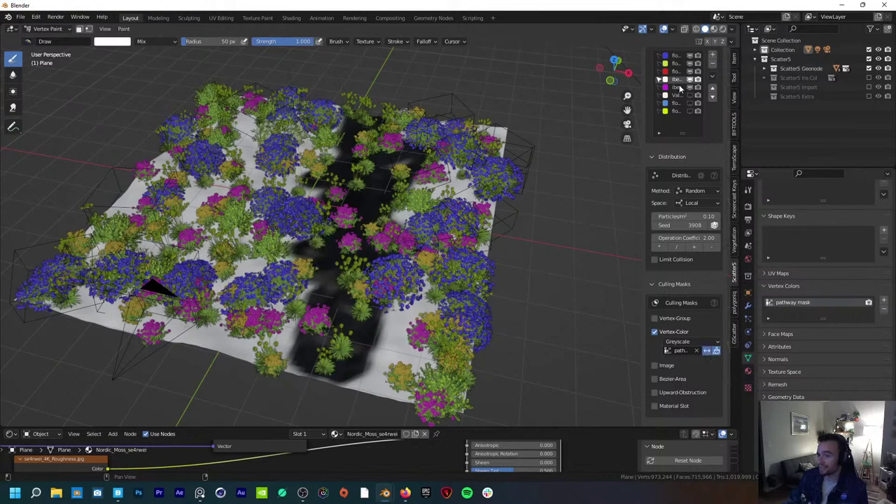
Step: Give the magenta-marked flower system a reversed Vertex-Color culling mask using the "pathway mask" layer
{"action": "left_click", "coordinate": [678, 88]}
{"action": "left_click", "coordinate": [655, 332]}
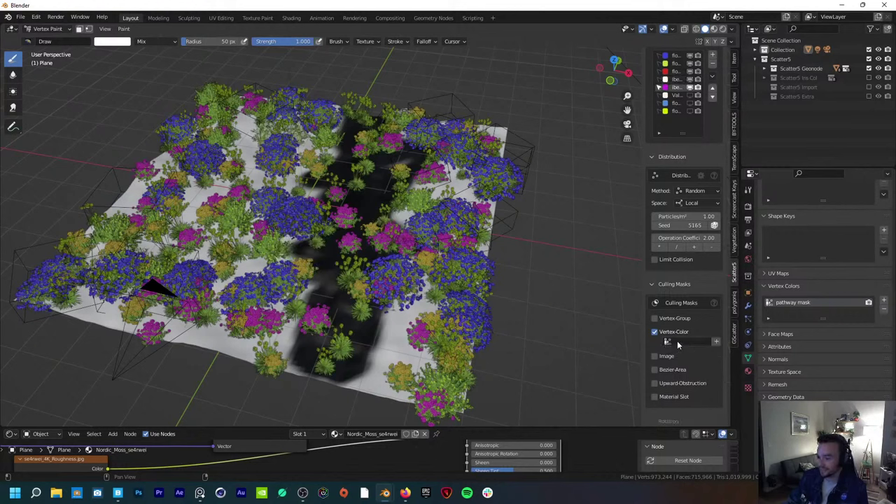
{"action": "left_click", "coordinate": [679, 350]}
{"action": "left_click", "coordinate": [684, 355]}
{"action": "left_click", "coordinate": [706, 349]}
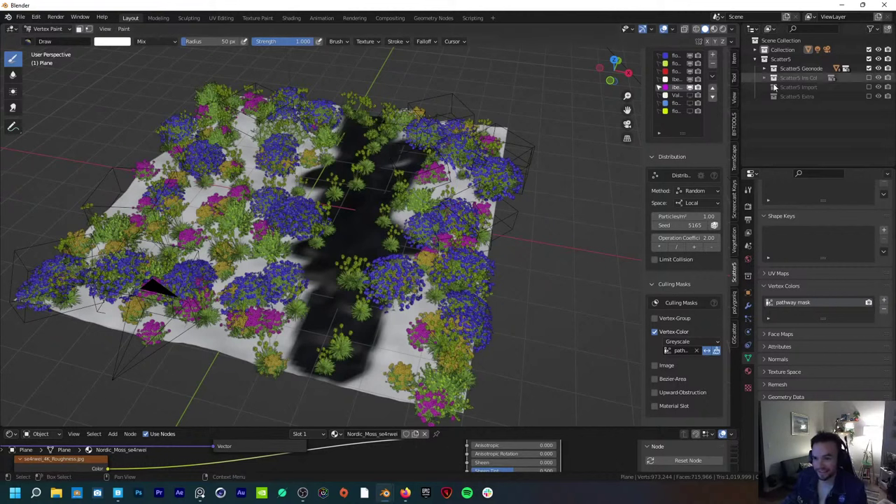
Step: Show the second white-marked system, below the magenta one, and give it a reversed Vertex-Color culling mask using "pathway mask"
{"action": "left_click", "coordinate": [691, 101]}
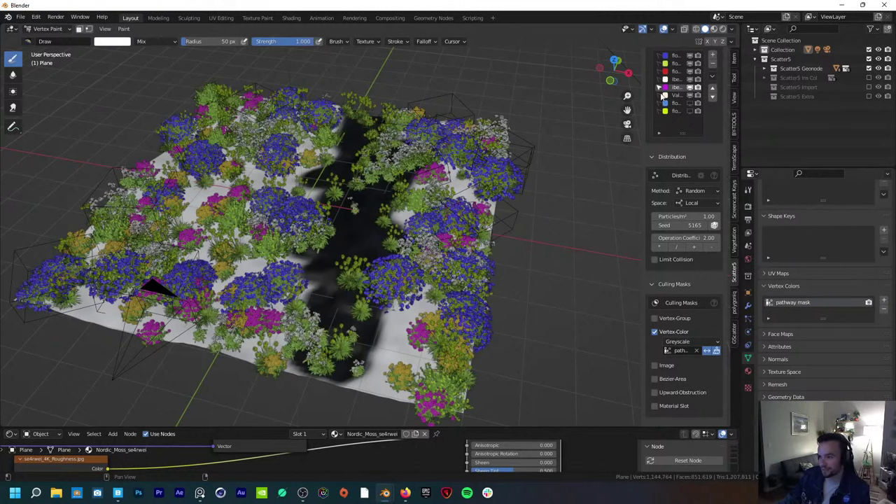
{"action": "left_click", "coordinate": [674, 95]}
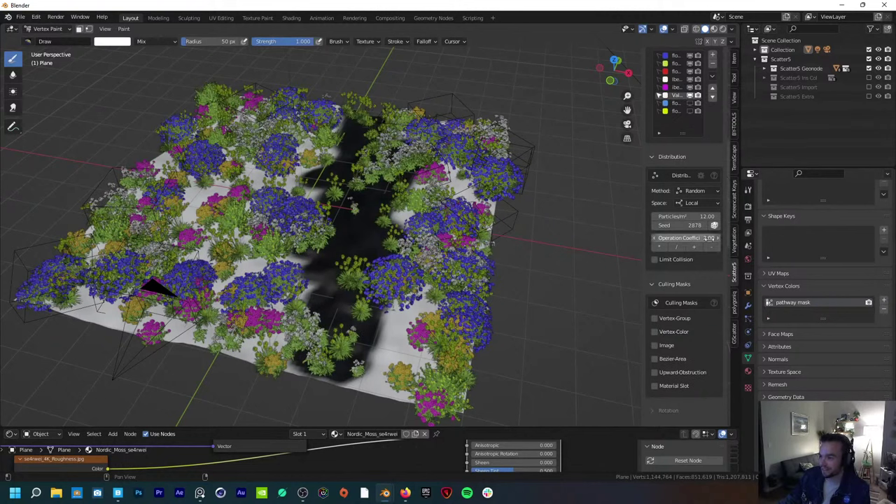
{"action": "left_click", "coordinate": [665, 333]}
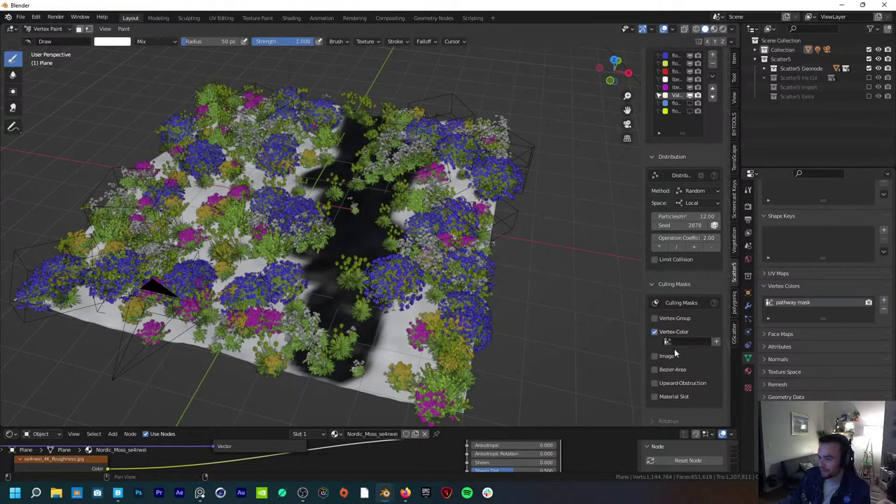
{"action": "left_click", "coordinate": [675, 350]}
{"action": "left_click", "coordinate": [707, 355]}
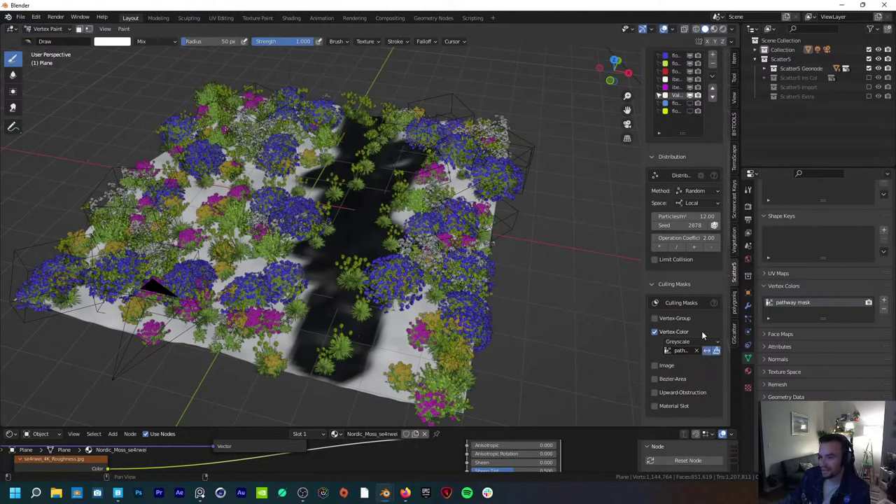
Step: Enable a reversed Vertex-Color culling mask with "pathway mask" on the red-marked flower system
{"action": "left_click", "coordinate": [676, 80]}
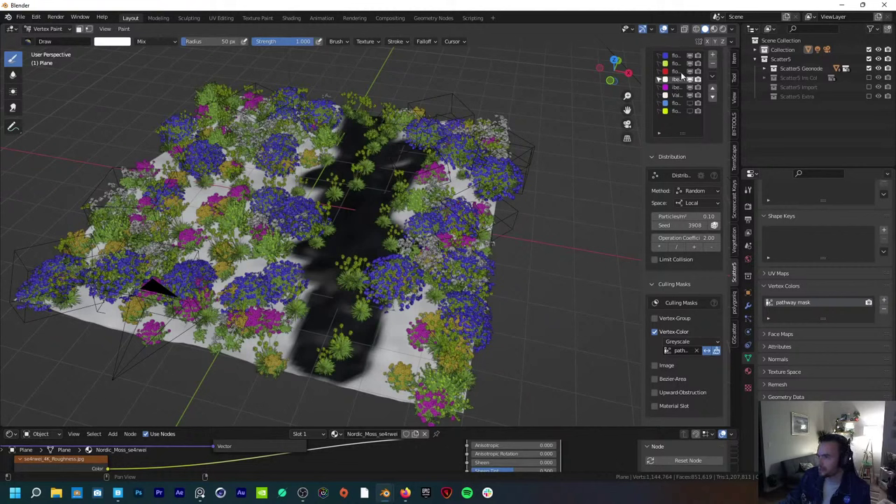
{"action": "left_click", "coordinate": [677, 71]}
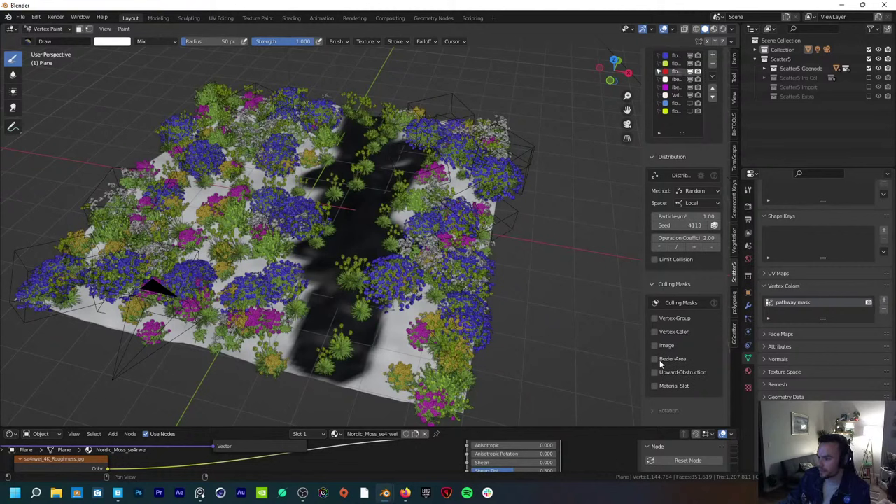
{"action": "left_click", "coordinate": [655, 332]}
{"action": "left_click", "coordinate": [694, 343]}
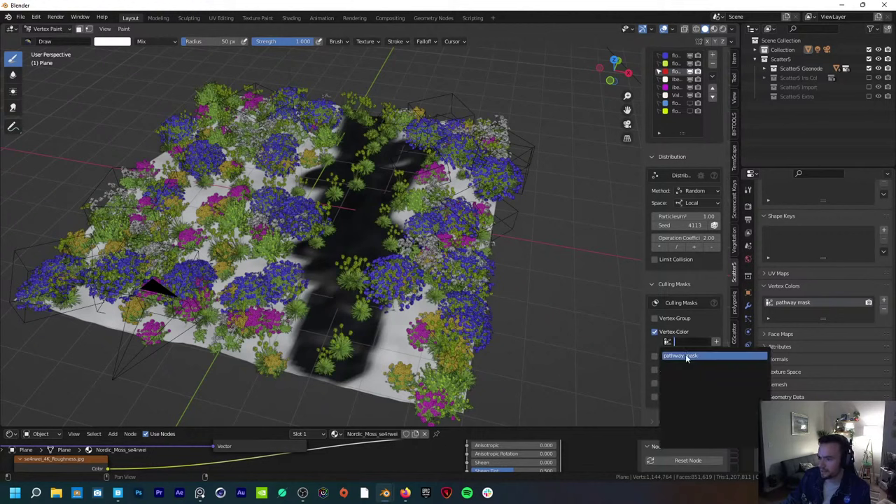
{"action": "left_click", "coordinate": [685, 354]}
{"action": "left_click", "coordinate": [708, 353]}
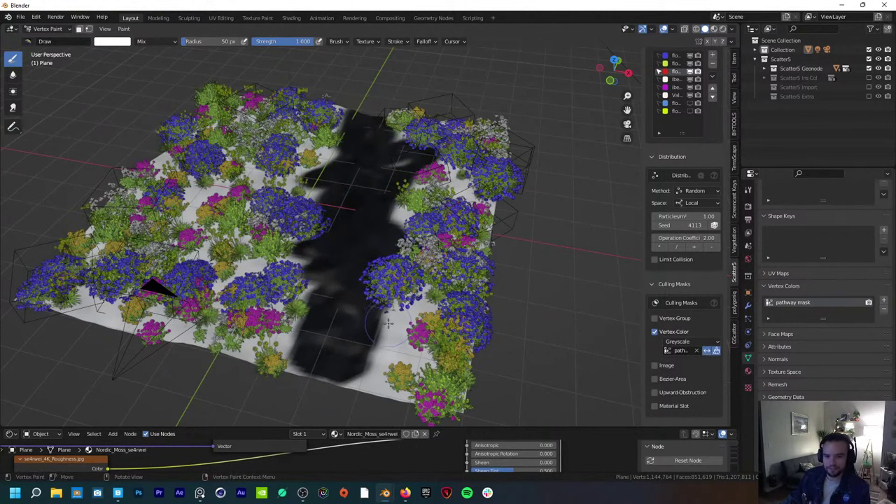
Step: Show the light-blue-marked flower system and give it a reversed Vertex-Color culling mask using "pathway mask"
{"action": "middle_click_drag", "start_coordinate": [371, 314], "coordinate": [329, 308]}
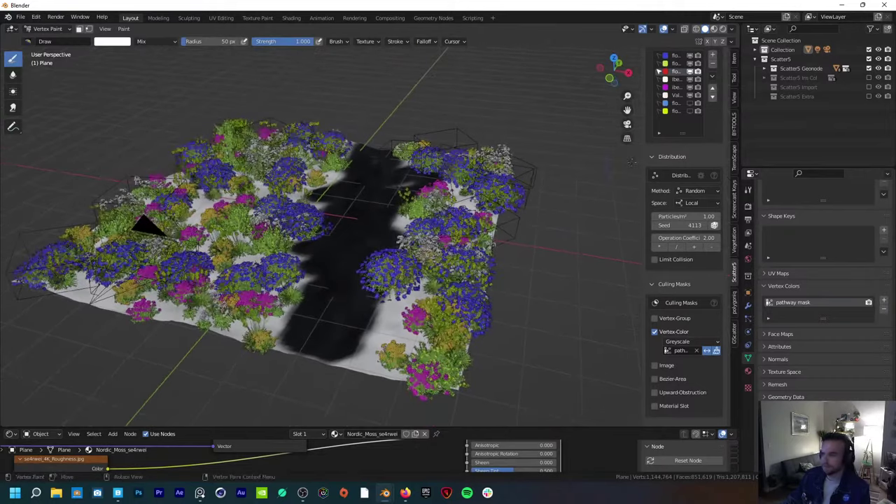
{"action": "left_click", "coordinate": [673, 104]}
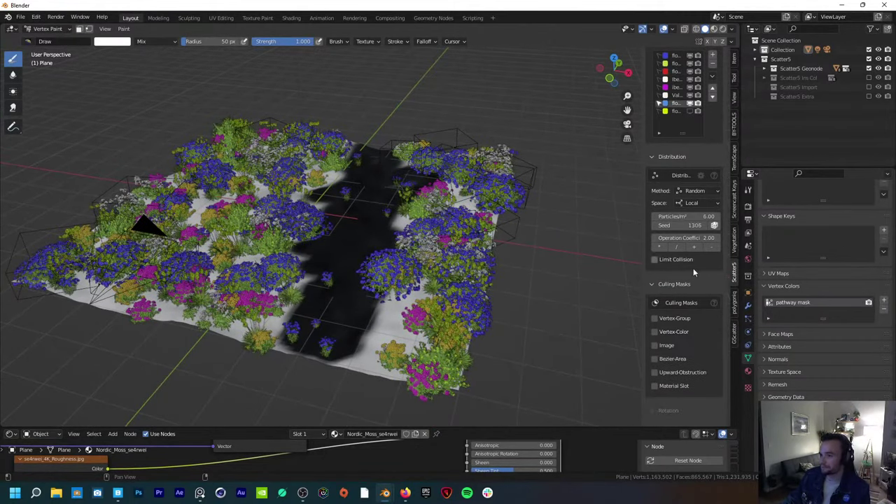
{"action": "left_click", "coordinate": [654, 332]}
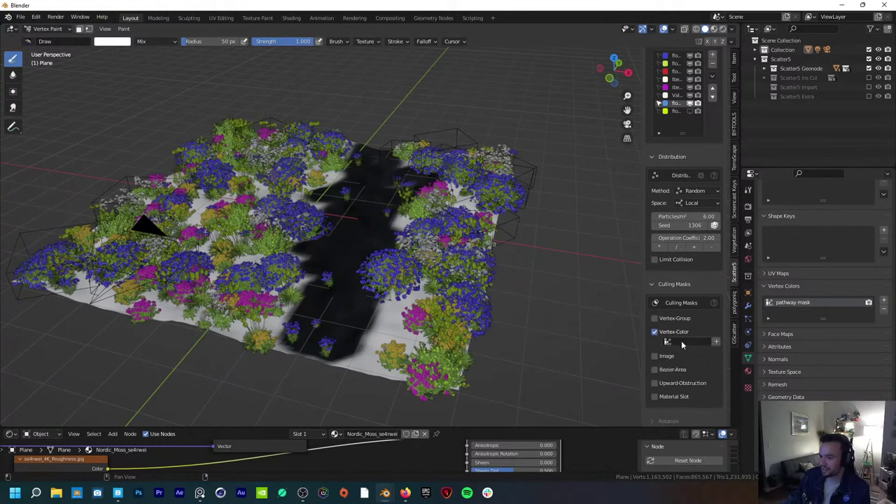
{"action": "left_click", "coordinate": [680, 350]}
{"action": "left_click", "coordinate": [707, 354]}
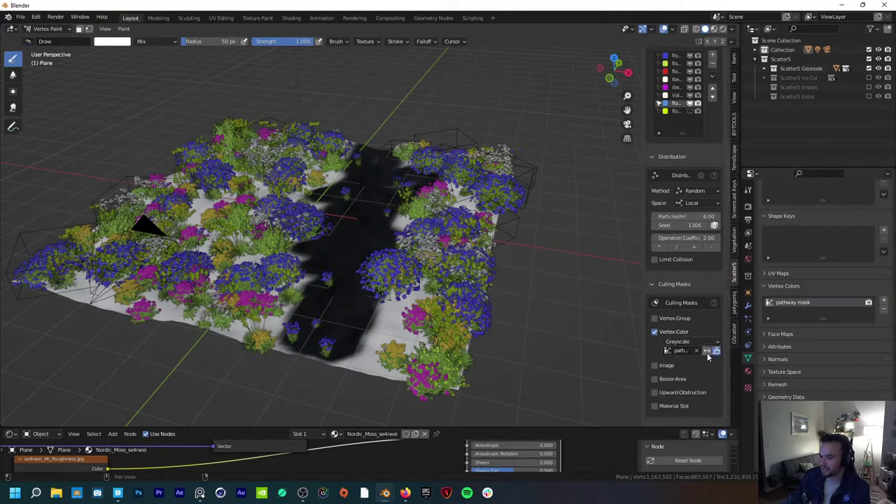
Step: Show the last, yellow-marked flower system and give it a reversed Vertex-Color culling mask using "pathway mask"
{"action": "left_click", "coordinate": [676, 111]}
{"action": "left_click", "coordinate": [690, 112]}
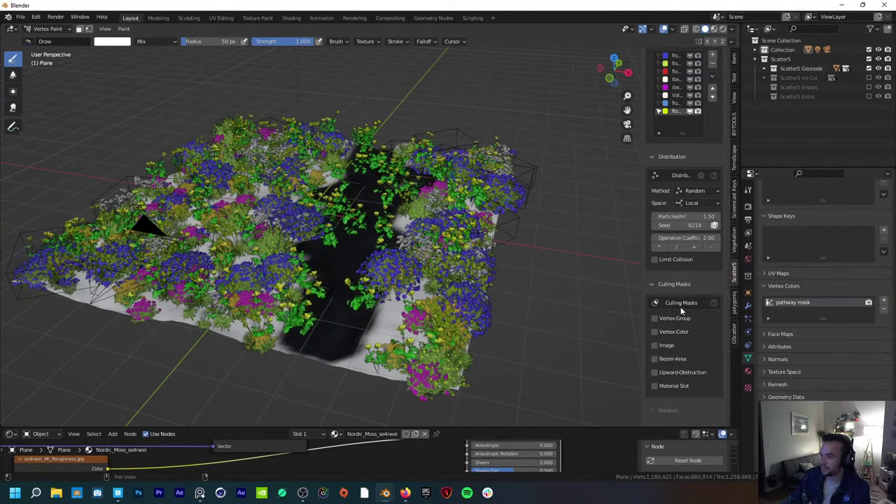
{"action": "left_click", "coordinate": [655, 332]}
{"action": "left_click", "coordinate": [680, 350]}
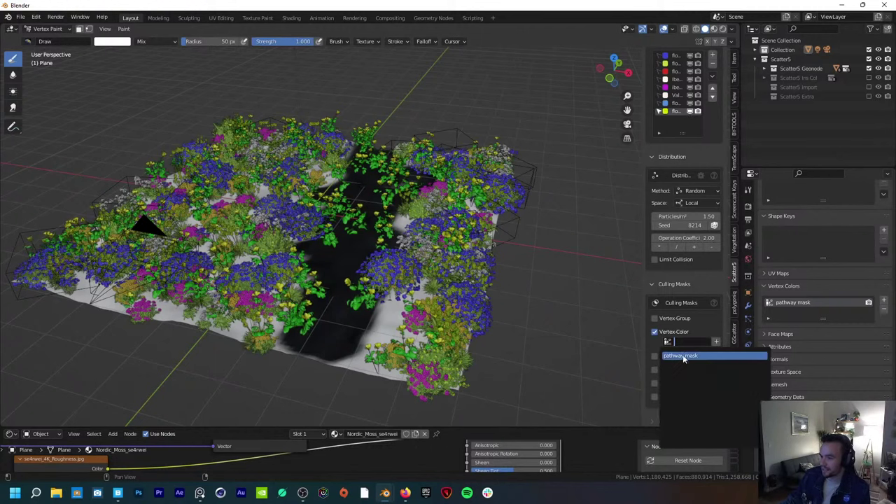
{"action": "left_click", "coordinate": [686, 359]}
Step: Frame a low view along the cleared path and switch the plane from Vertex Paint to Object Mode
{"action": "mouse_move", "coordinate": [392, 280]}
{"action": "middle_mouse_down"}
{"action": "mouse_move", "coordinate": [430, 273]}
{"action": "mouse_move", "coordinate": [423, 287]}
{"action": "mouse_move", "coordinate": [339, 268]}
{"action": "mouse_move", "coordinate": [365, 243]}
{"action": "mouse_move", "coordinate": [350, 237]}
{"action": "middle_mouse_up"}
{"action": "scroll", "coordinate": [424, 287], "scroll_direction": "up", "scroll_amount": 3}
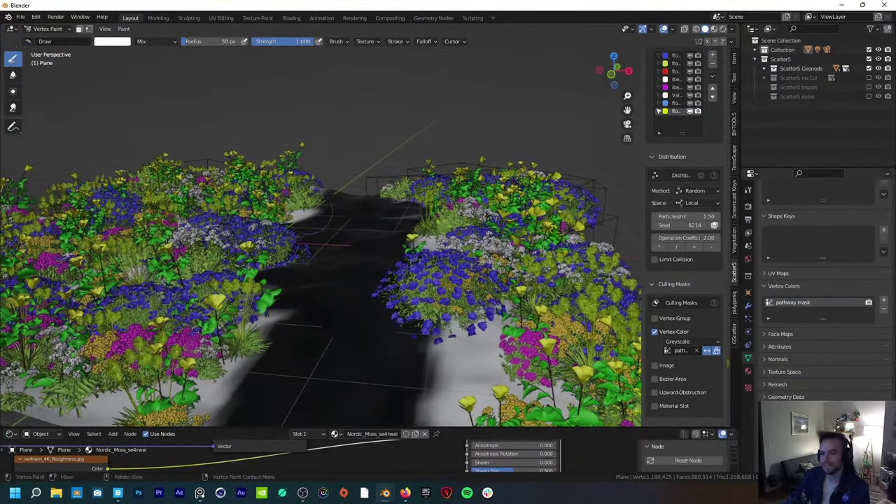
{"action": "left_click", "coordinate": [48, 28]}
{"action": "left_click", "coordinate": [48, 40]}
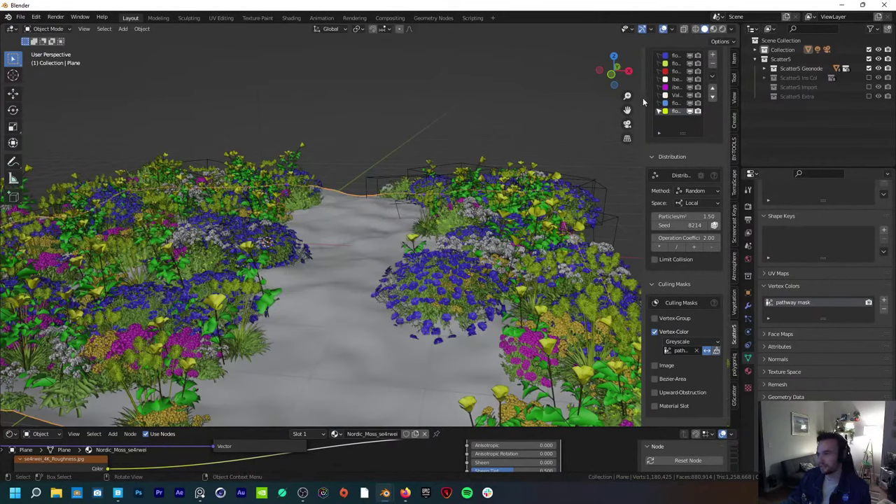
Step: Select the Starlight Sun in the main collection and align the camera to the current view
{"action": "left_click", "coordinate": [777, 50]}
{"action": "left_click", "coordinate": [755, 50]}
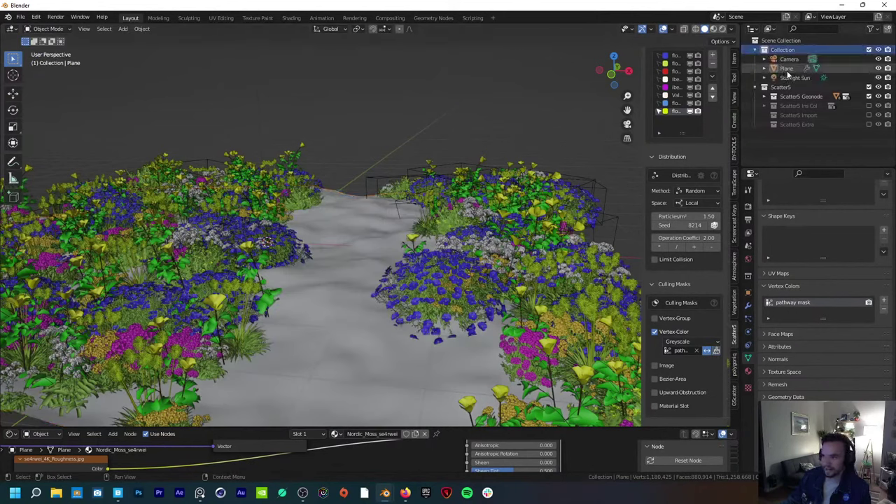
{"action": "left_click", "coordinate": [792, 78]}
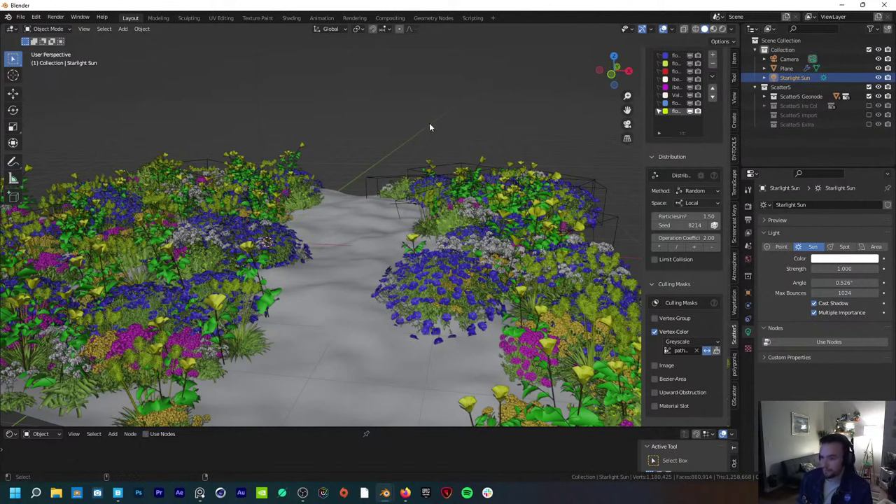
{"action": "key", "text": "KP_0"}
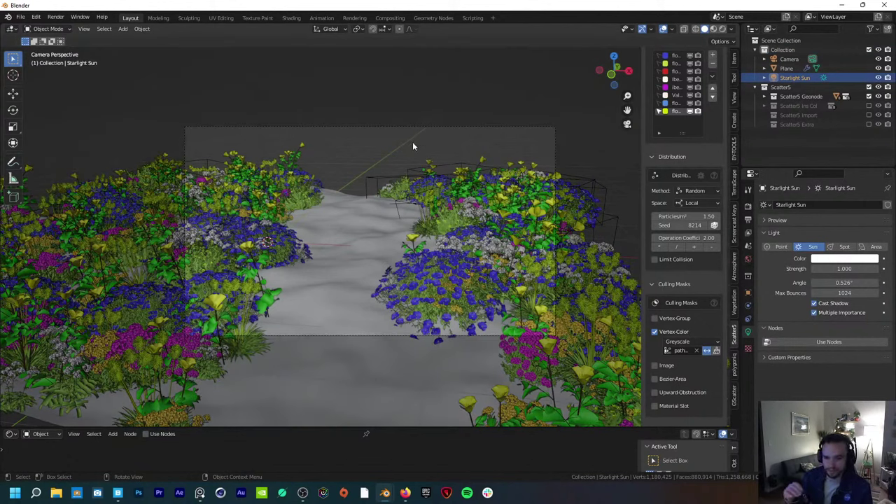
Step: Set the render output resolution to 1200 px in X and 1500 px in Y
{"action": "left_click", "coordinate": [747, 232]}
{"action": "left_click", "coordinate": [850, 217]}
{"action": "type", "text": "1200"}
{"action": "key", "text": "Return"}
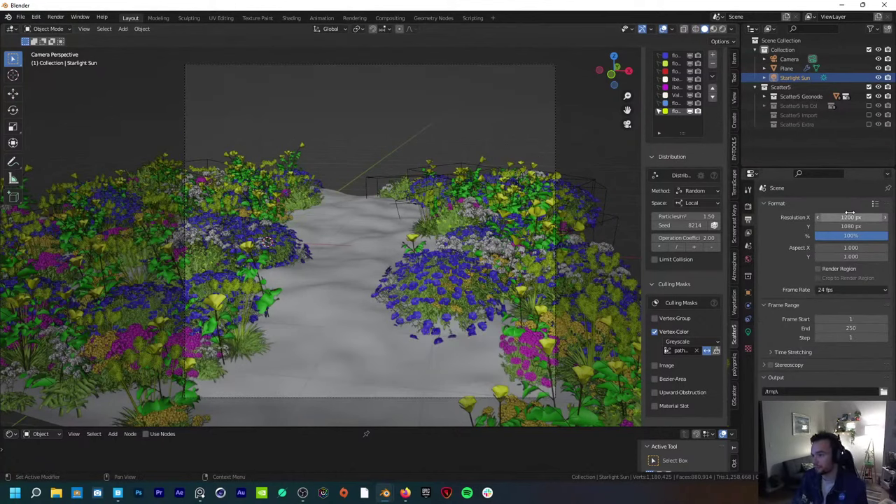
{"action": "left_click", "coordinate": [850, 226]}
{"action": "type", "text": "1500"}
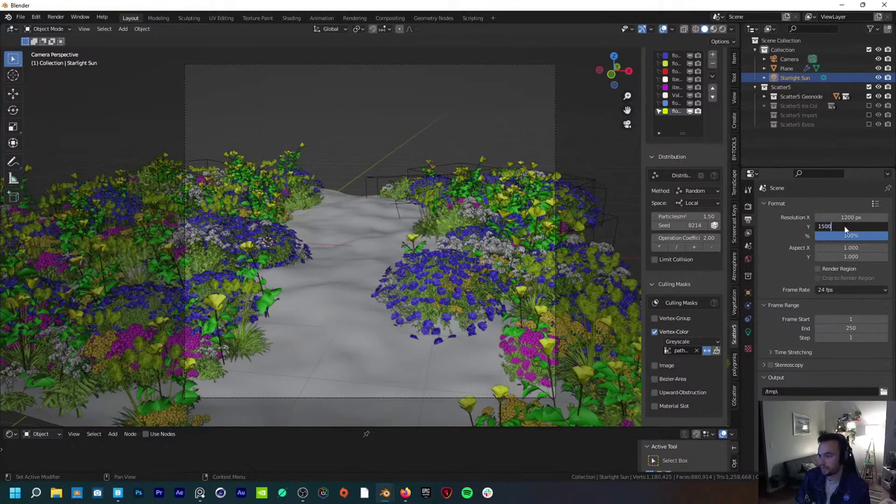
{"action": "key", "text": "Return"}
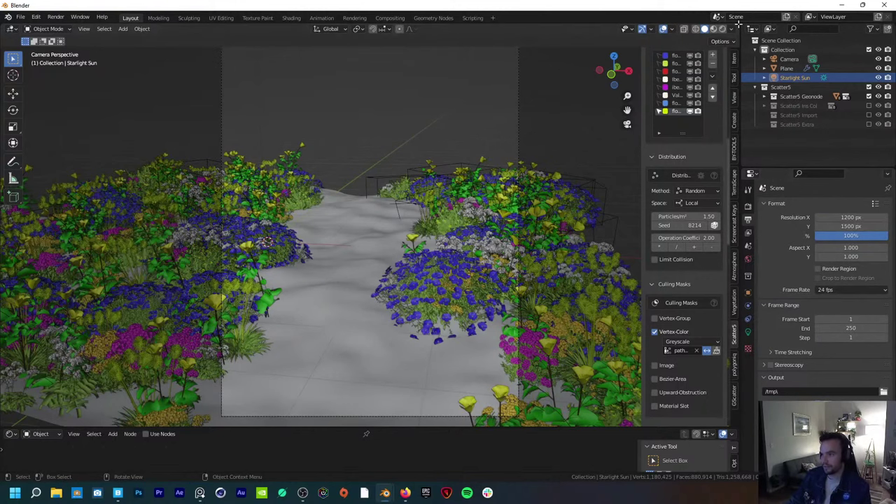
Step: Split the 3D viewport into two side-by-side views and hide the transform sidebar in the new one
{"action": "left_click_drag", "start_coordinate": [735, 25], "coordinate": [419, 56]}
{"action": "scroll", "coordinate": [565, 245], "scroll_direction": "up", "scroll_amount": 3}
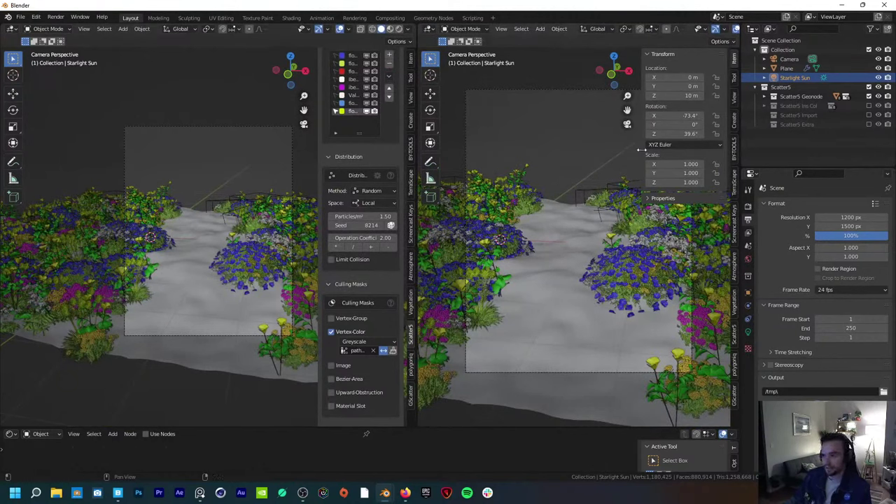
{"action": "left_click_drag", "start_coordinate": [640, 150], "coordinate": [739, 152]}
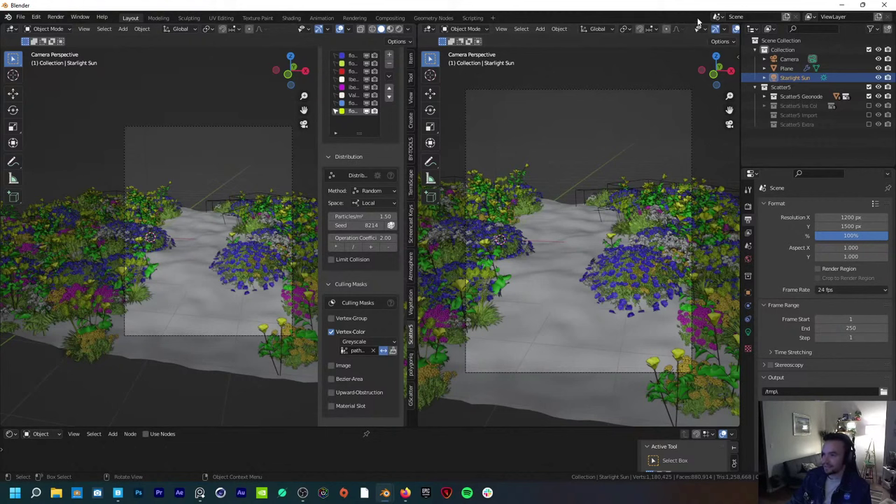
Step: Set the new camera viewport to rendered shading with overlays hidden, and enable Render Region for the output
{"action": "scroll", "coordinate": [697, 28], "scroll_direction": "down", "scroll_amount": 3}
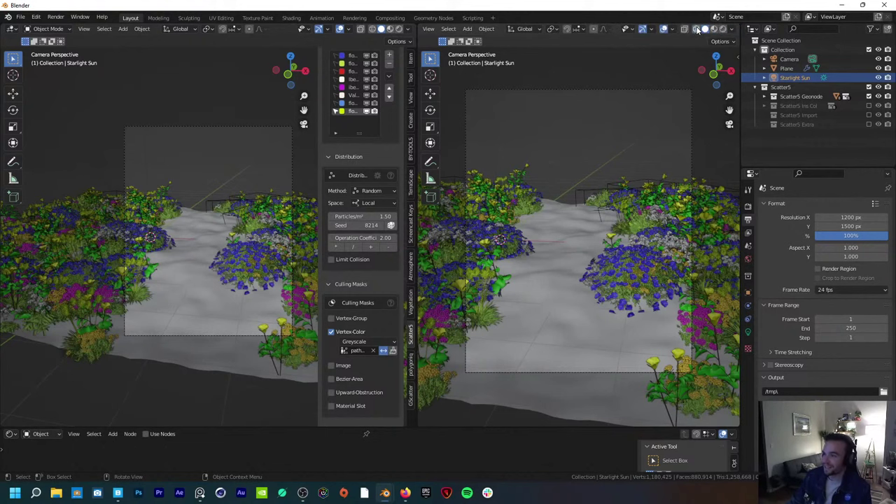
{"action": "middle_click_drag", "start_coordinate": [315, 161], "coordinate": [264, 199]}
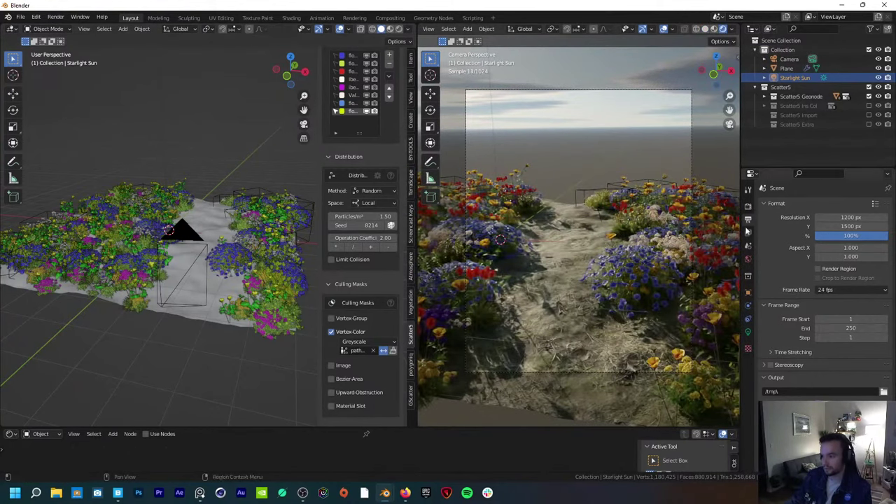
{"action": "left_click", "coordinate": [817, 268]}
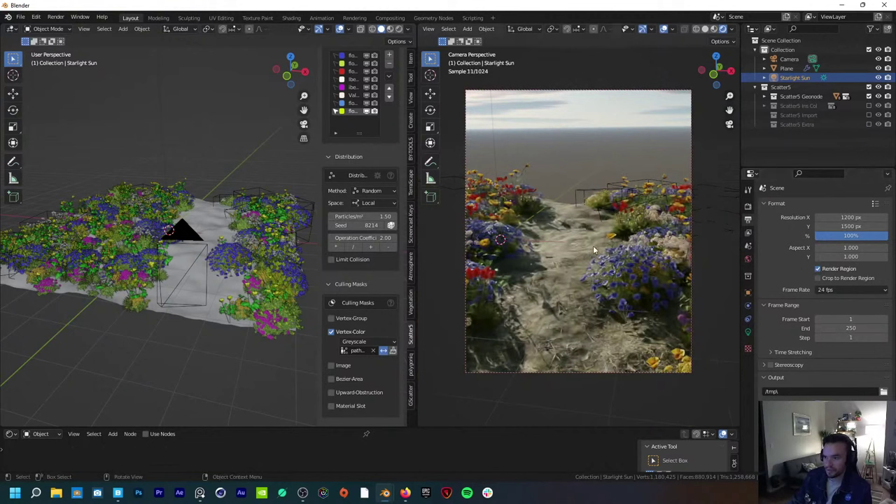
{"action": "left_click", "coordinate": [663, 28]}
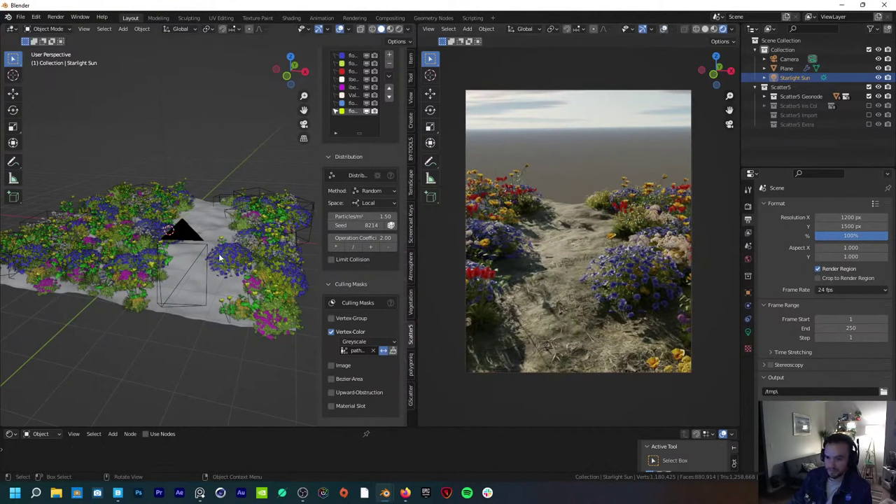
Step: Select the camera and set its focal length to 35 mm
{"action": "left_click", "coordinate": [165, 297]}
{"action": "left_click", "coordinate": [747, 331]}
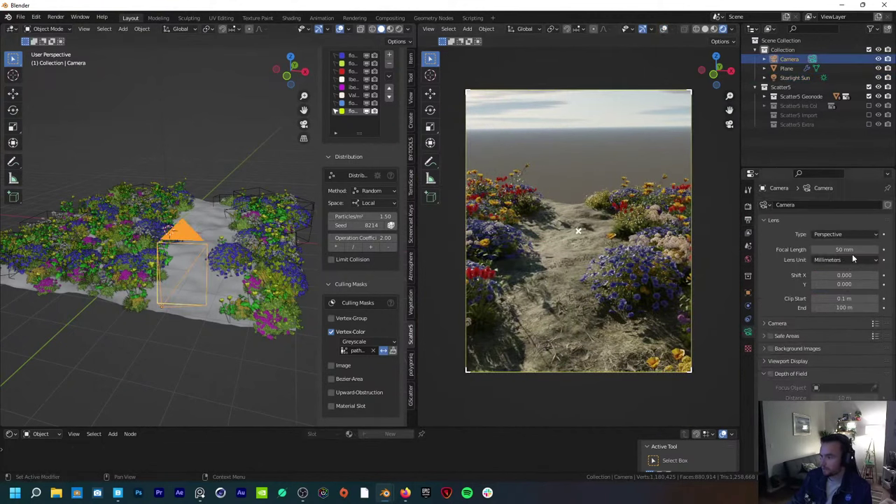
{"action": "left_click", "coordinate": [833, 250]}
{"action": "type", "text": "35"}
{"action": "key", "text": "Return"}
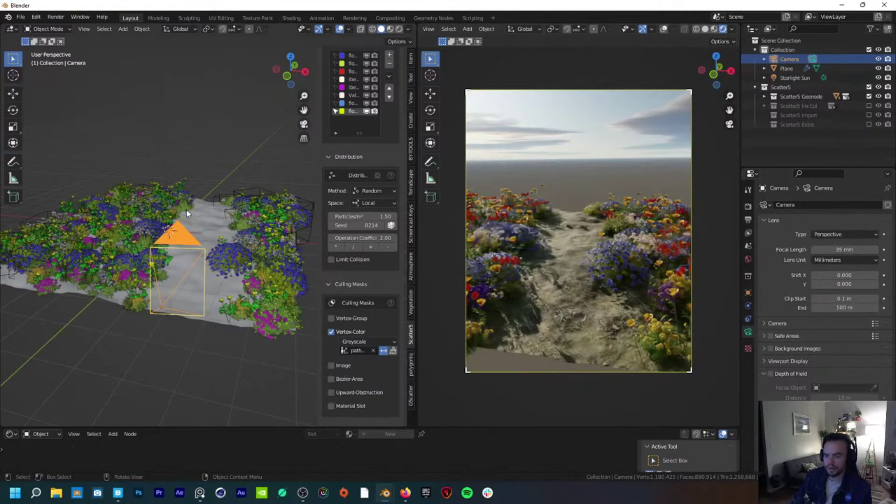
Step: Set the camera's Y rotation to 0°
{"action": "left_click", "coordinate": [411, 61]}
{"action": "left_click", "coordinate": [350, 125]}
{"action": "type", "text": "0"}
{"action": "key", "text": "Return"}
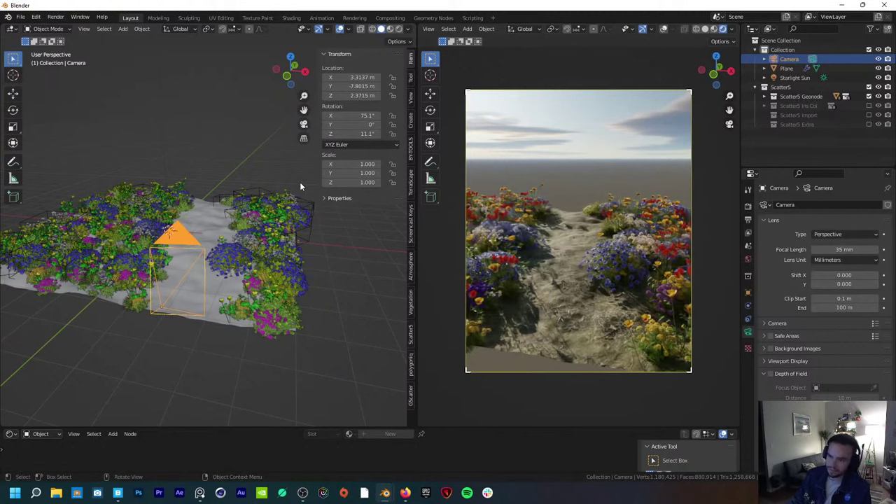
Step: Set the camera's X rotation to 85°
{"action": "left_click", "coordinate": [350, 115]}
{"action": "type", "text": "85"}
{"action": "key", "text": "Return"}
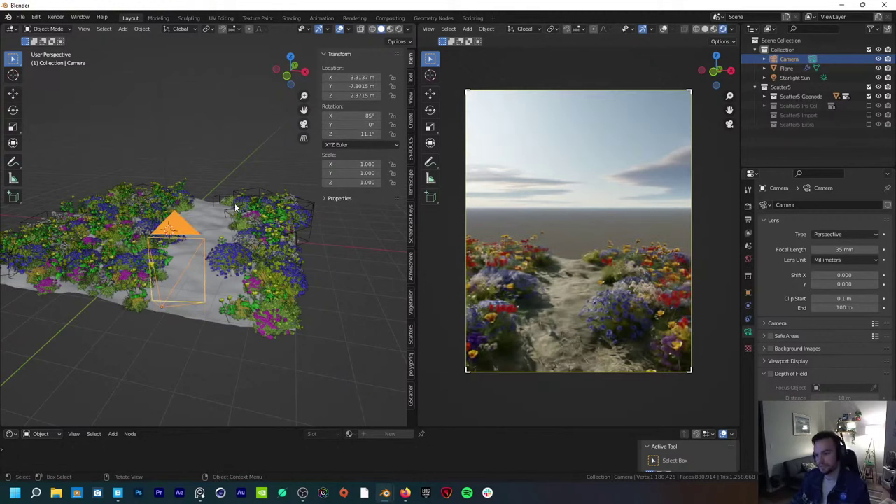
Step: Lower the camera about 0.4 m and shift it horizontally about -0.15 m in X and 0.14 m in Y
{"action": "key", "text": "g"}
{"action": "key", "text": "z"}
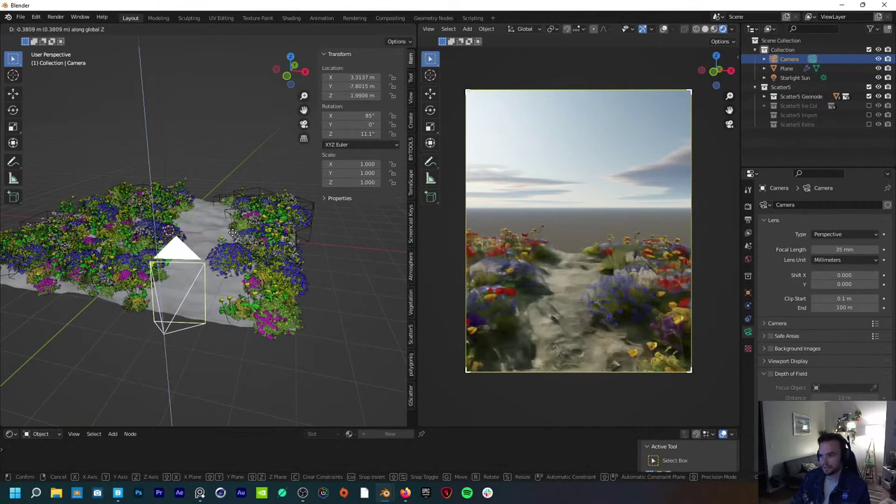
{"action": "left_click", "coordinate": [231, 224]}
{"action": "key", "text": "g"}
{"action": "key", "text": "shift+z"}
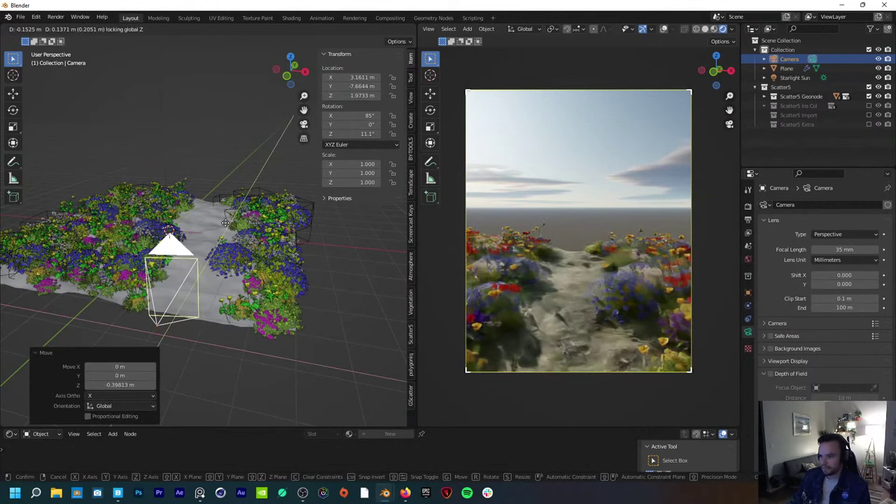
{"action": "left_click", "coordinate": [226, 225]}
Step: Lower the camera a further 0.2 m or so and shift it about -0.14 m in X and 0.21 m in Y
{"action": "key", "text": "g"}
{"action": "key", "text": "z"}
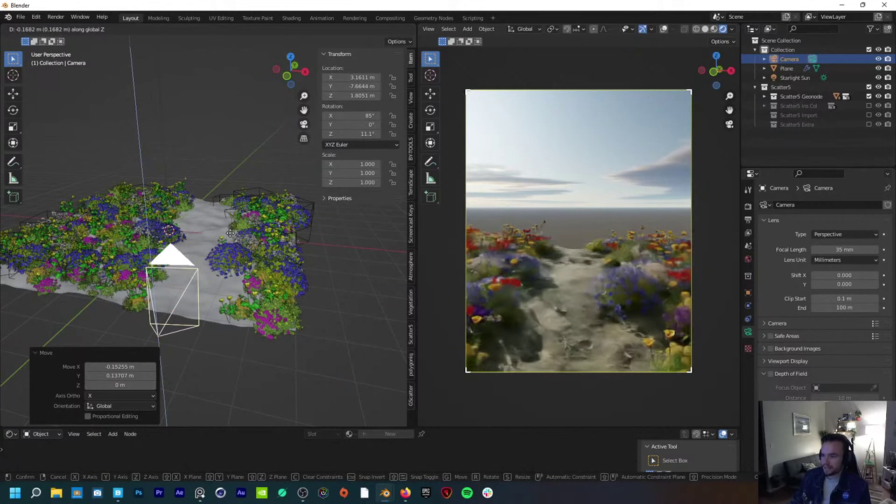
{"action": "left_click", "coordinate": [231, 235]}
{"action": "key", "text": "g"}
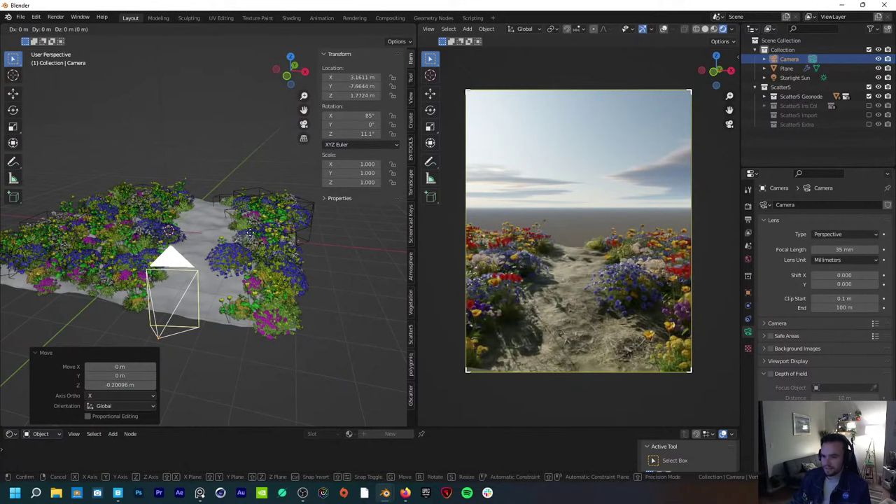
{"action": "key", "text": "shift+z"}
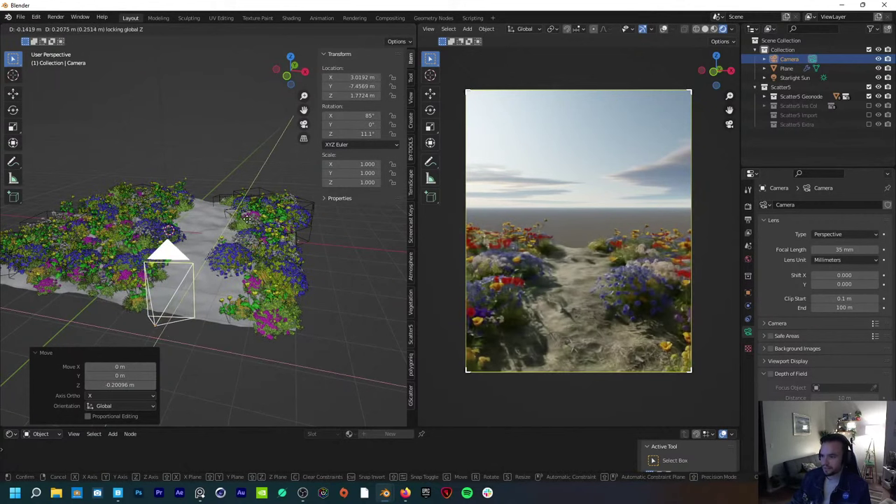
{"action": "left_click", "coordinate": [247, 223]}
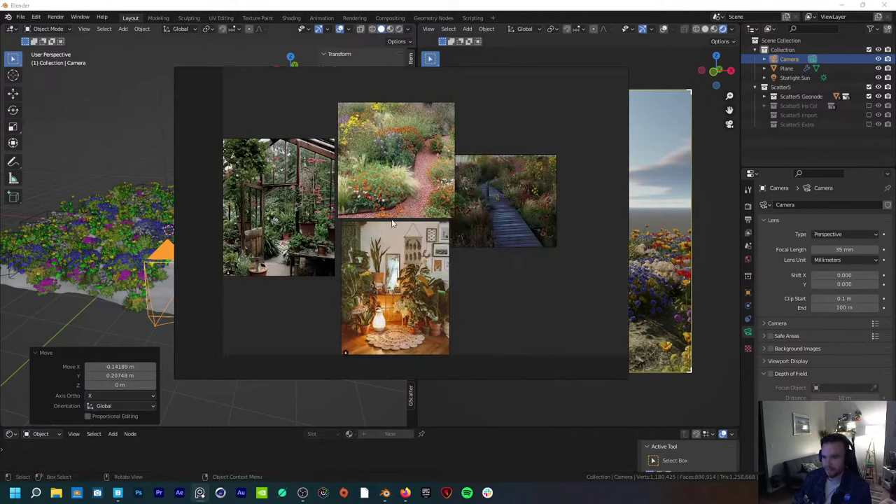
Step: Examine the garden path photo on the reference board up close, and return to the Blender scene
{"action": "scroll", "coordinate": [419, 160], "scroll_direction": "up", "scroll_amount": 5}
{"action": "middle_click_drag", "start_coordinate": [409, 194], "coordinate": [392, 217]}
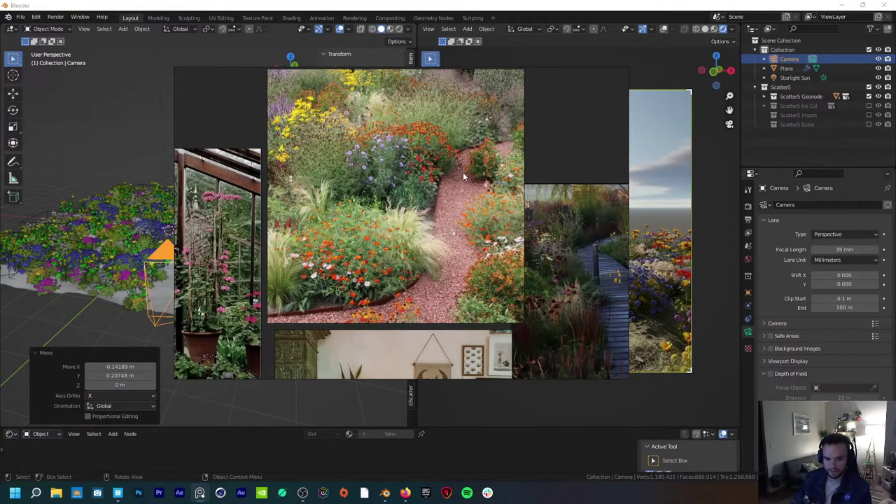
{"action": "middle_click_drag", "start_coordinate": [462, 172], "coordinate": [441, 193]}
{"action": "scroll", "coordinate": [453, 181], "scroll_direction": "down", "scroll_amount": 2}
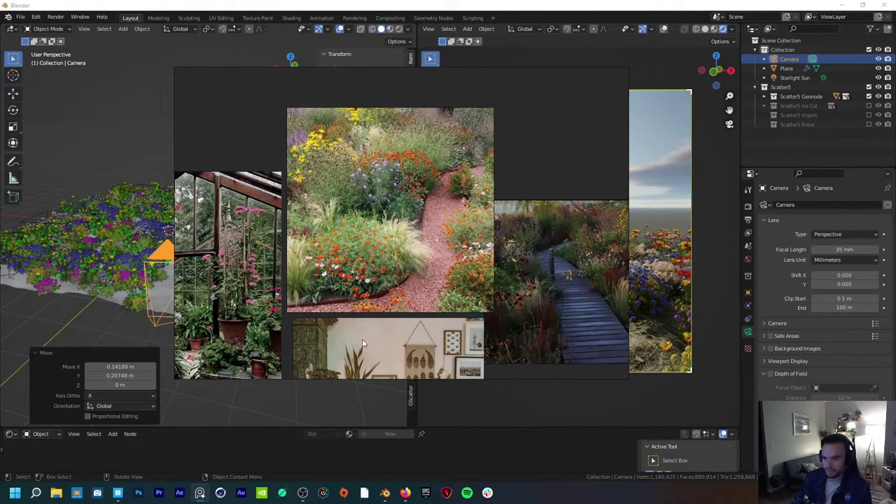
{"action": "left_click", "coordinate": [108, 114]}
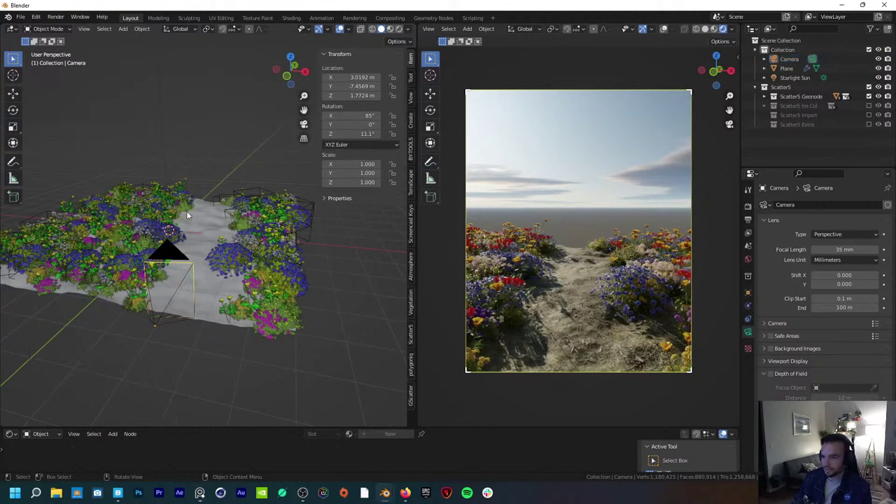
Step: Switch the camera viewport to solid shading and select the ground plane
{"action": "left_click", "coordinate": [706, 30]}
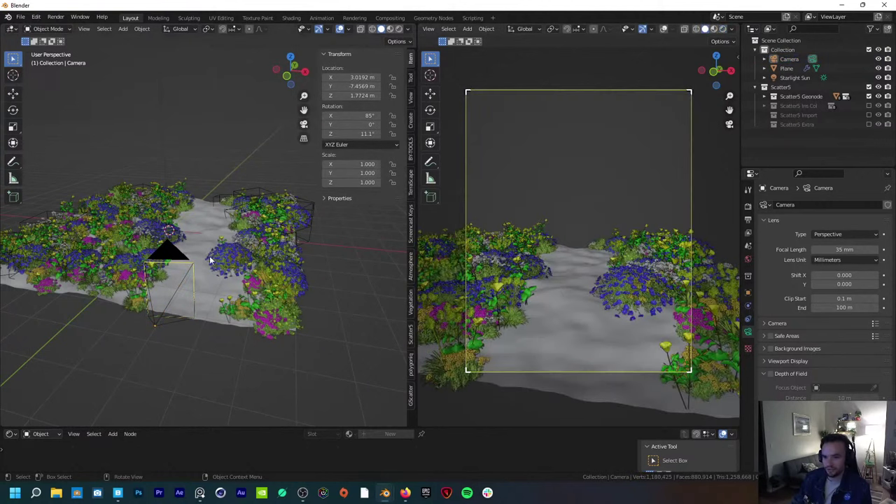
{"action": "scroll", "coordinate": [213, 266], "scroll_direction": "up", "scroll_amount": 4}
{"action": "mouse_move", "coordinate": [212, 266]}
{"action": "middle_mouse_down"}
{"action": "mouse_move", "coordinate": [239, 249]}
{"action": "mouse_move", "coordinate": [216, 260]}
{"action": "middle_mouse_up"}
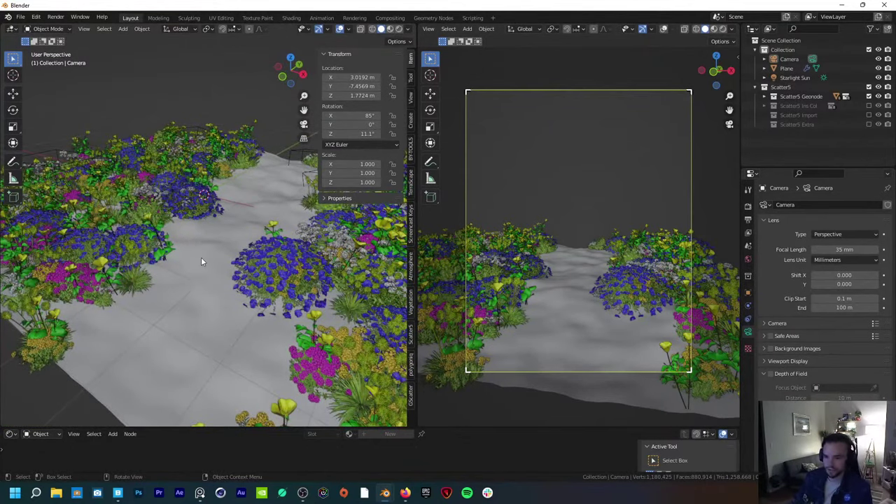
{"action": "left_click", "coordinate": [220, 313]}
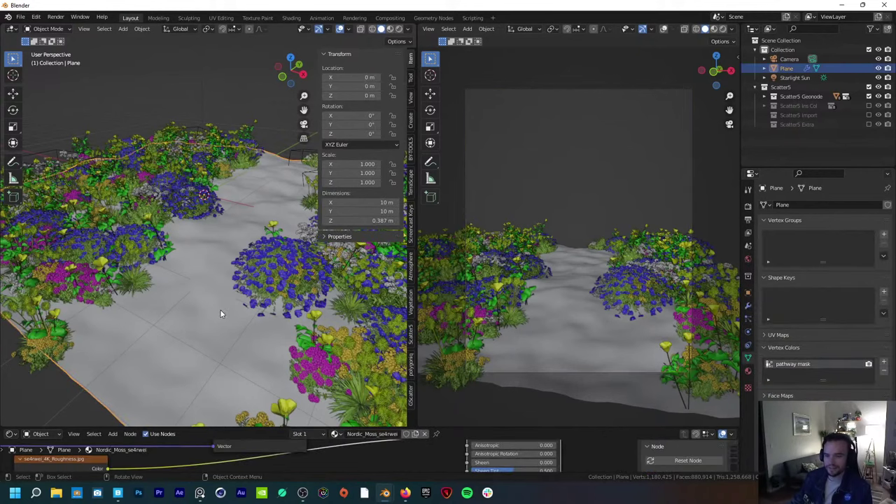
Step: Review the plane's Scatter5 Quick Displace settings and expand its Scatter5 Displace noise 02 modifier
{"action": "left_click", "coordinate": [410, 333]}
{"action": "scroll", "coordinate": [393, 311], "scroll_direction": "down", "scroll_amount": 4}
{"action": "scroll", "coordinate": [393, 317], "scroll_direction": "down", "scroll_amount": 3}
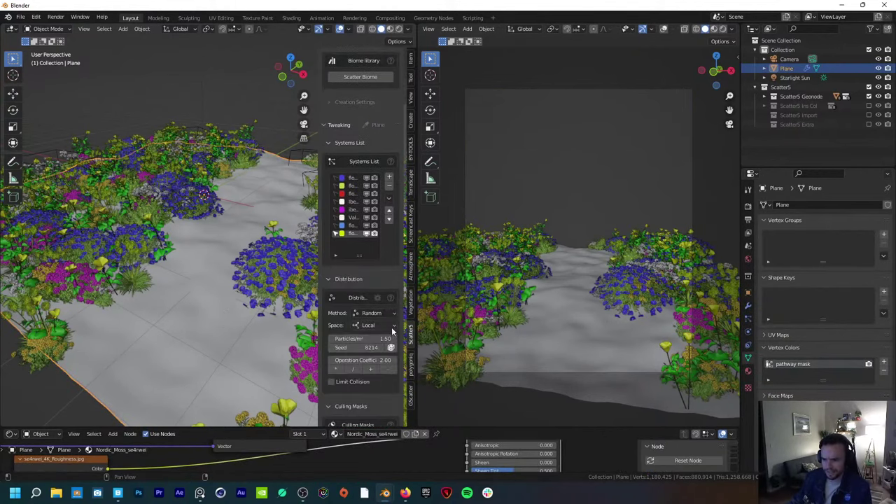
{"action": "scroll", "coordinate": [389, 392], "scroll_direction": "down", "scroll_amount": 7}
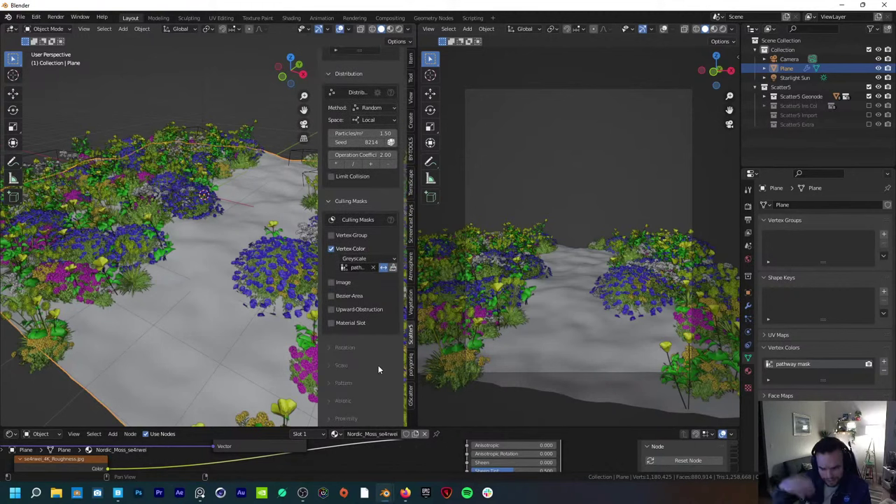
{"action": "scroll", "coordinate": [378, 364], "scroll_direction": "down", "scroll_amount": 15}
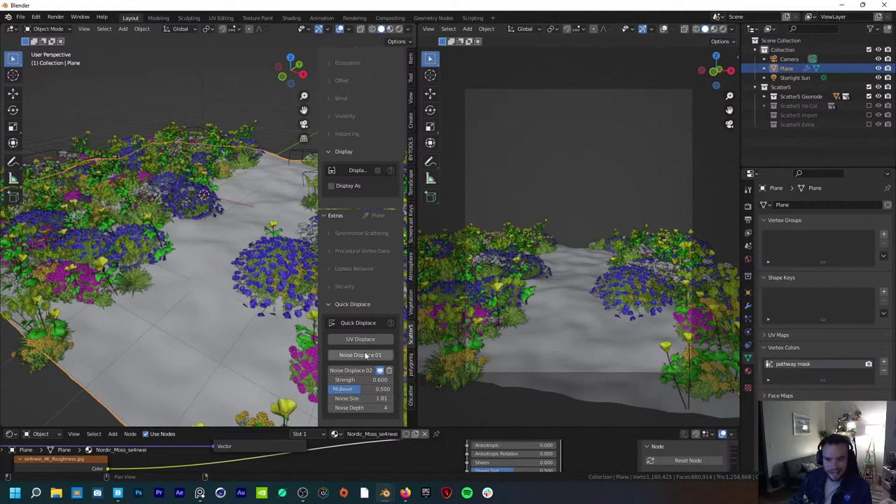
{"action": "left_click", "coordinate": [747, 305]}
{"action": "left_click", "coordinate": [764, 220]}
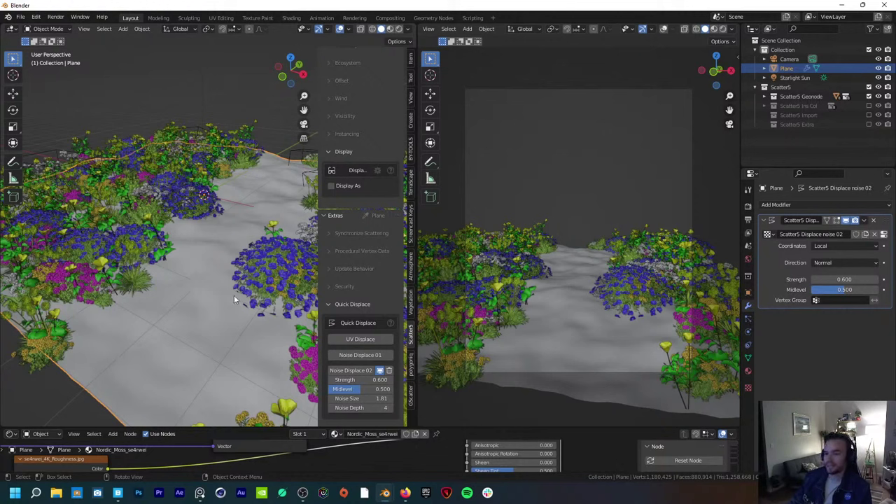
{"action": "left_click", "coordinate": [47, 29]}
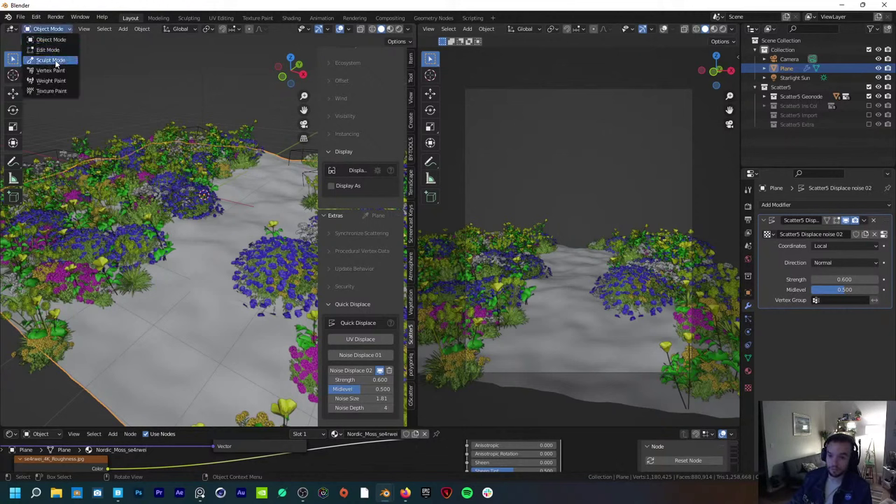
{"action": "left_click", "coordinate": [54, 61]}
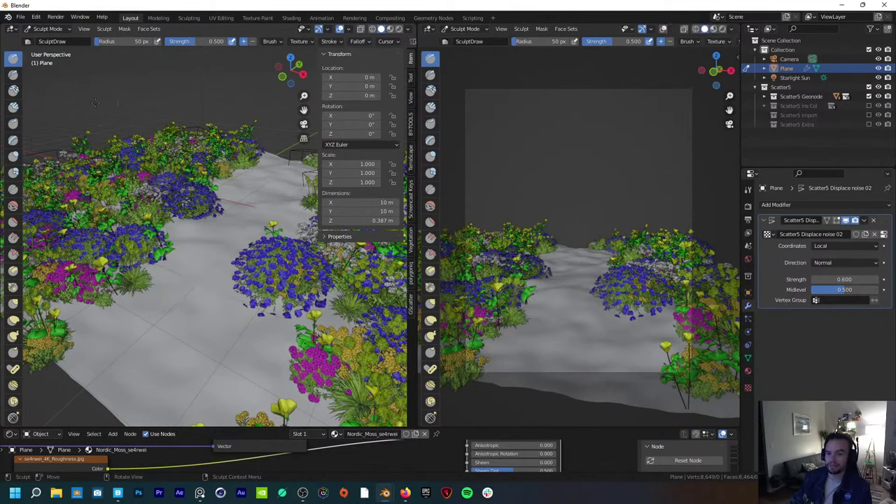
{"action": "left_click", "coordinate": [49, 28]}
{"action": "left_click", "coordinate": [58, 40]}
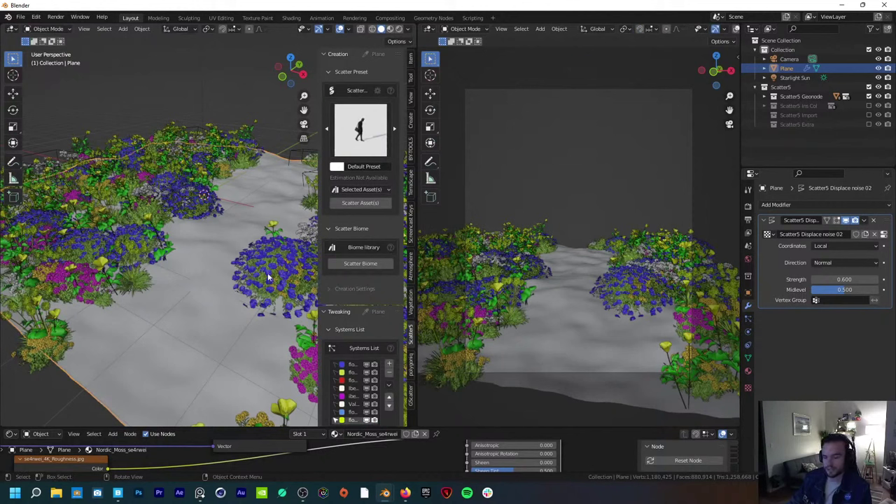
Step: Add a vertex group named "pathway mask" to the ground plane for masking the displacement
{"action": "double_click", "coordinate": [832, 301]}
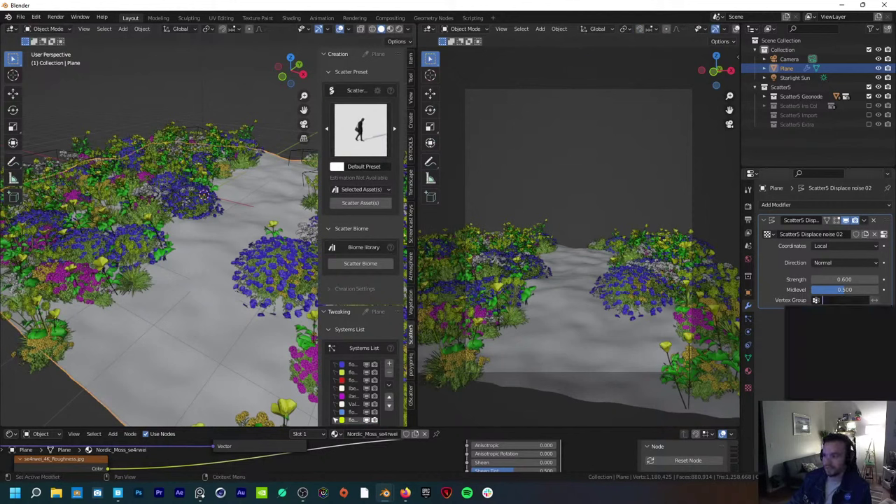
{"action": "left_click", "coordinate": [747, 358]}
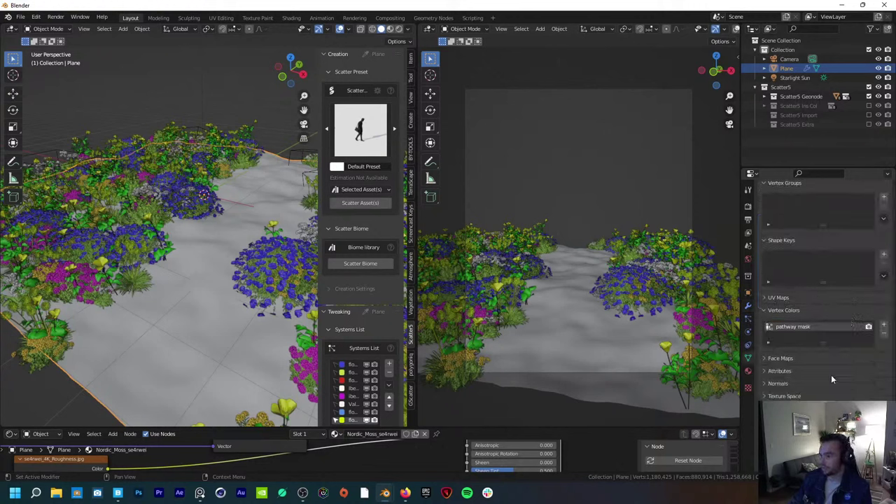
{"action": "scroll", "coordinate": [836, 290], "scroll_direction": "up", "scroll_amount": 1}
{"action": "left_click", "coordinate": [883, 233]}
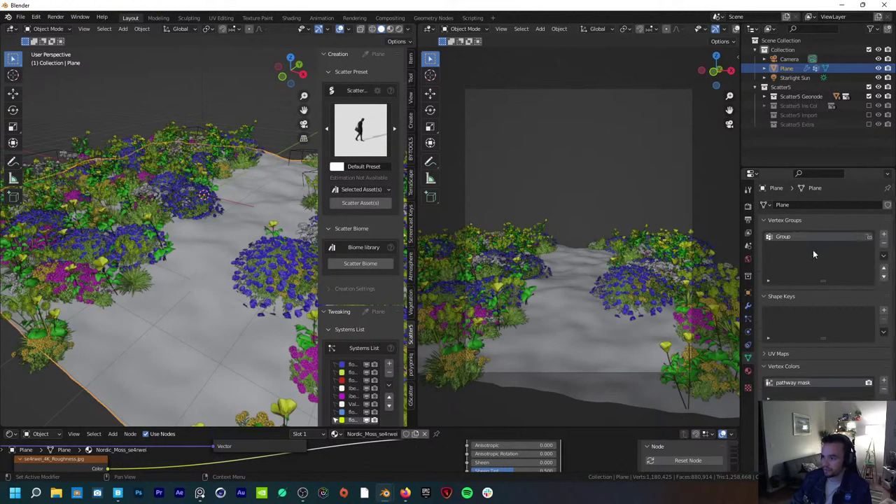
{"action": "type", "text": "pathway mask"}
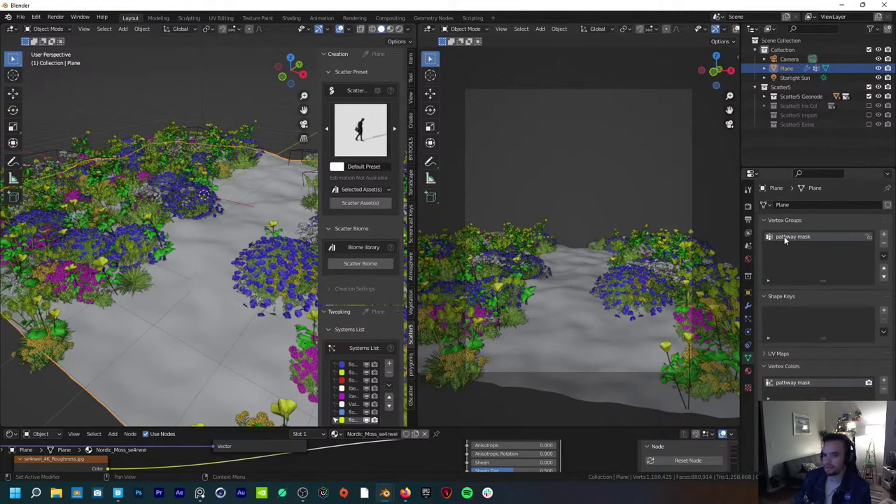
{"action": "left_click", "coordinate": [47, 30]}
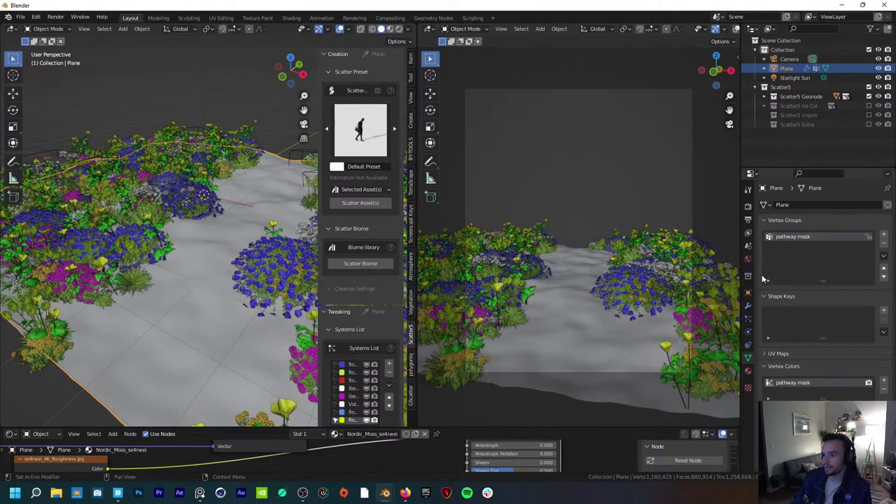
Step: Switch the plane to Weight Paint mode and paint the pathway mask vertex group along the full length of the path at weight 1
{"action": "left_click", "coordinate": [47, 30]}
{"action": "left_click", "coordinate": [49, 70]}
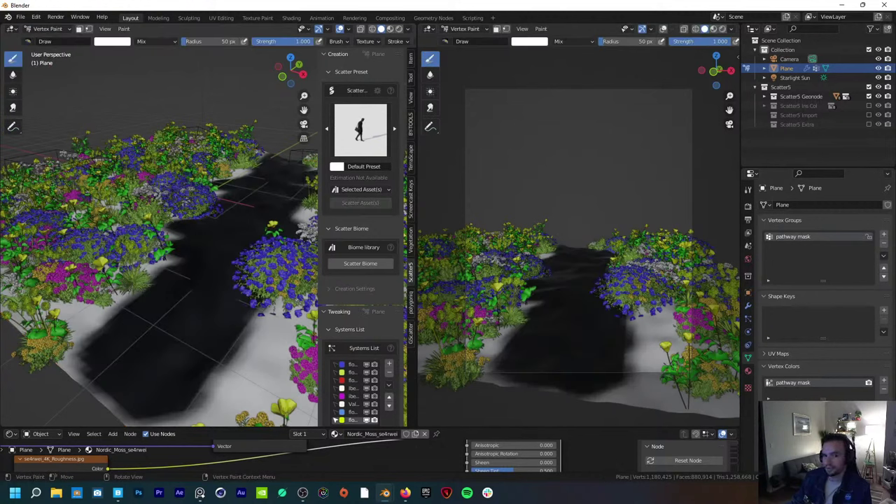
{"action": "left_click", "coordinate": [47, 29]}
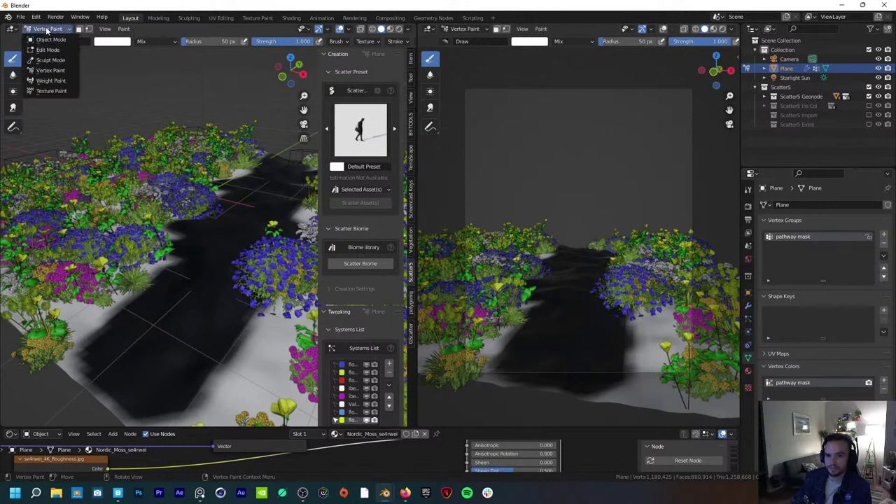
{"action": "left_click", "coordinate": [60, 80]}
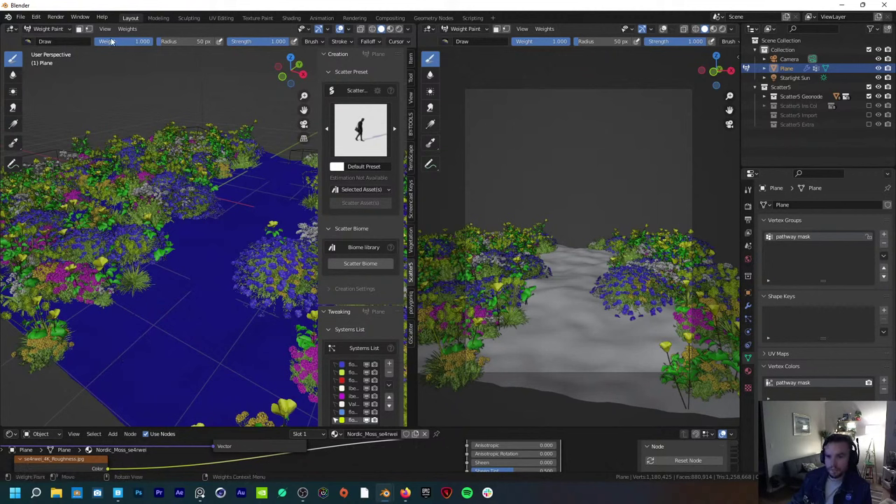
{"action": "right_click", "coordinate": [140, 345]}
{"action": "left_click", "coordinate": [172, 299]}
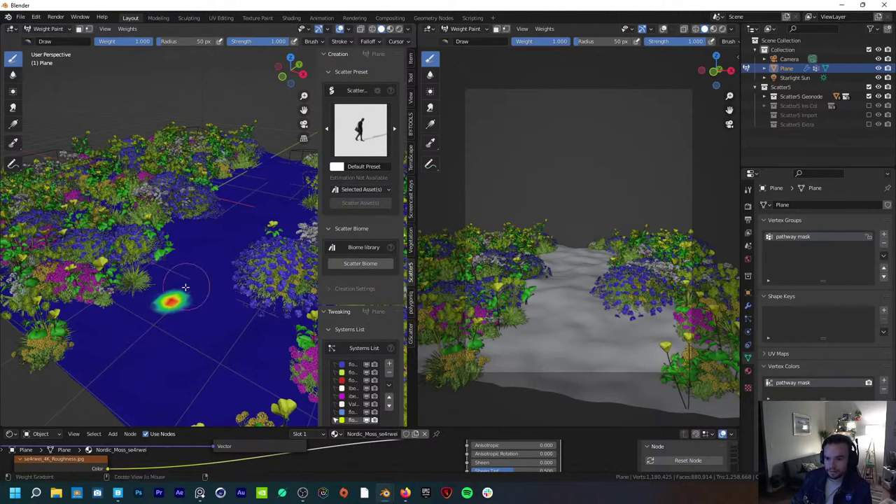
{"action": "left_click_drag", "start_coordinate": [146, 310], "coordinate": [134, 326]}
{"action": "key", "text": "ctrl+z"}
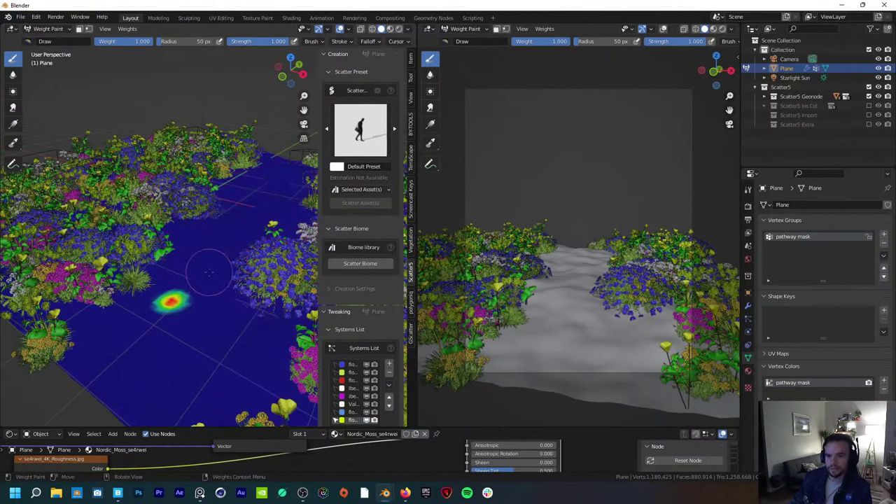
{"action": "mouse_move", "coordinate": [218, 261]}
{"action": "left_mouse_down"}
{"action": "mouse_move", "coordinate": [105, 357]}
{"action": "mouse_move", "coordinate": [240, 250]}
{"action": "mouse_move", "coordinate": [299, 172]}
{"action": "mouse_move", "coordinate": [238, 231]}
{"action": "mouse_move", "coordinate": [306, 164]}
{"action": "mouse_move", "coordinate": [151, 336]}
{"action": "mouse_move", "coordinate": [133, 381]}
{"action": "mouse_move", "coordinate": [230, 311]}
{"action": "left_mouse_up"}
Step: Limit the plane's Displace modifier to the pathway mask vertex group and invert the group's influence
{"action": "left_click", "coordinate": [748, 305]}
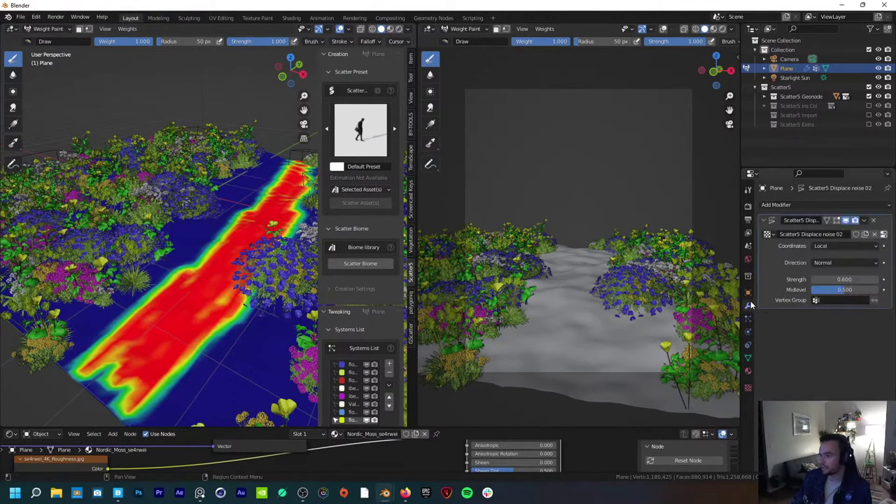
{"action": "left_click", "coordinate": [840, 300]}
{"action": "left_click", "coordinate": [827, 315]}
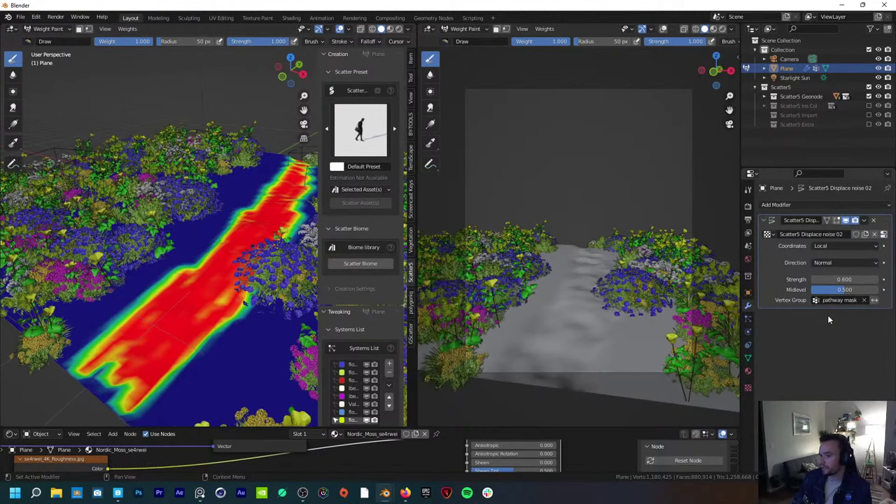
{"action": "left_click", "coordinate": [875, 300]}
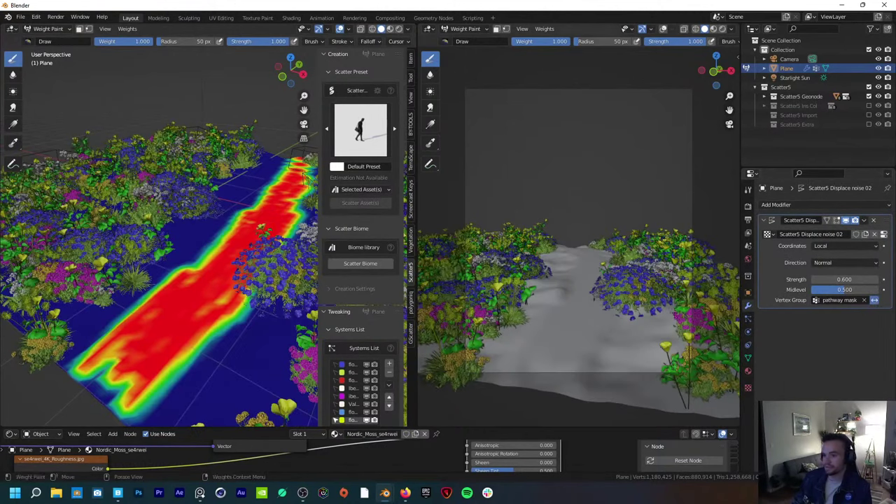
Step: Widen the weight-painted path along its flower-bed edge and enlarge the brush radius to 102 px
{"action": "mouse_move", "coordinate": [84, 332]}
{"action": "left_mouse_down"}
{"action": "mouse_move", "coordinate": [151, 301]}
{"action": "mouse_move", "coordinate": [208, 250]}
{"action": "mouse_move", "coordinate": [189, 257]}
{"action": "mouse_move", "coordinate": [172, 244]}
{"action": "mouse_move", "coordinate": [180, 279]}
{"action": "mouse_move", "coordinate": [281, 175]}
{"action": "mouse_move", "coordinate": [262, 225]}
{"action": "mouse_move", "coordinate": [248, 199]}
{"action": "mouse_move", "coordinate": [255, 210]}
{"action": "mouse_move", "coordinate": [237, 234]}
{"action": "mouse_move", "coordinate": [225, 294]}
{"action": "mouse_move", "coordinate": [167, 397]}
{"action": "mouse_move", "coordinate": [103, 392]}
{"action": "mouse_move", "coordinate": [112, 385]}
{"action": "mouse_move", "coordinate": [80, 354]}
{"action": "left_mouse_up"}
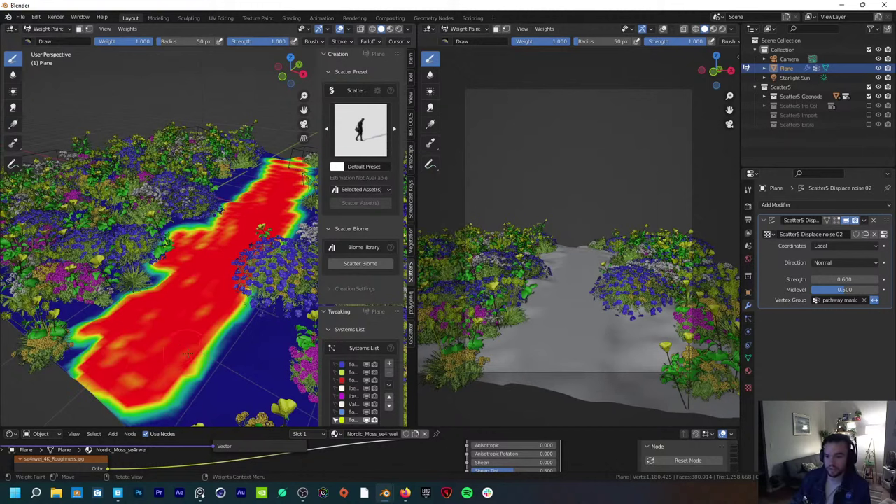
{"action": "key", "text": "f"}
{"action": "left_click", "coordinate": [266, 353]}
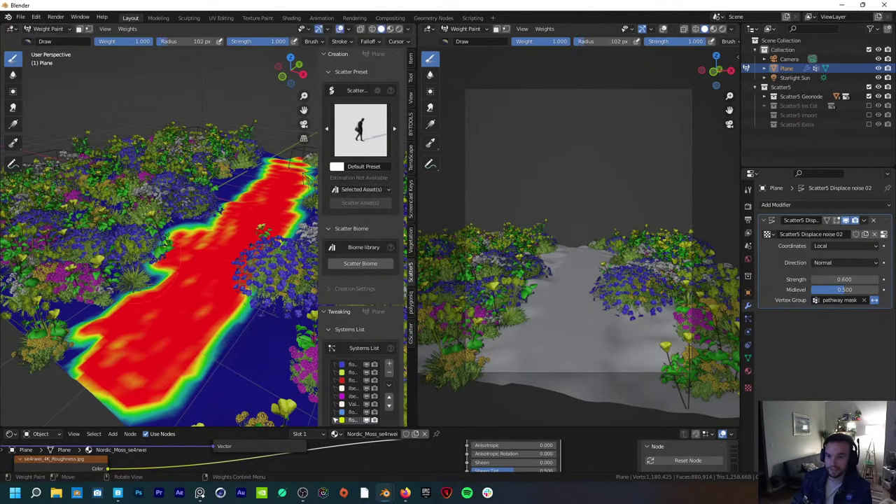
Step: Try erasing parts of the painted path with brush weight 0, undo the strokes, and restore the weight to 1
{"action": "right_click", "coordinate": [143, 323]}
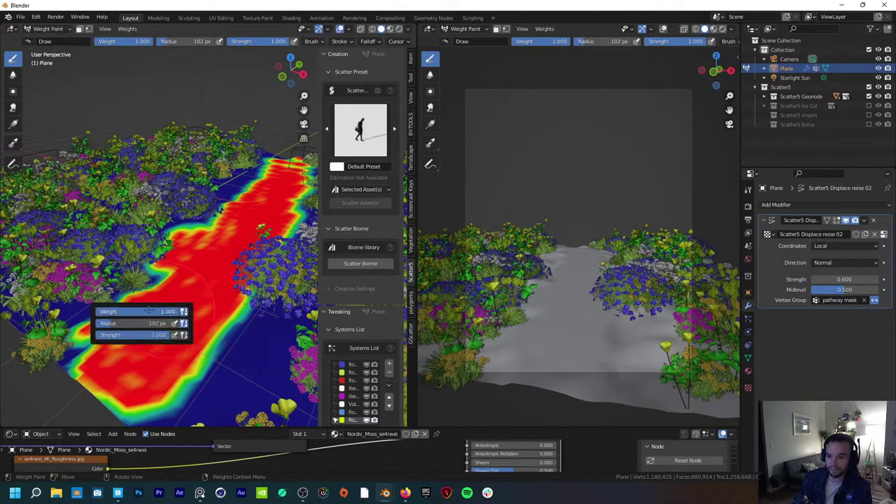
{"action": "left_click_drag", "start_coordinate": [149, 311], "coordinate": [102, 311]}
{"action": "left_click_drag", "start_coordinate": [231, 336], "coordinate": [137, 282]}
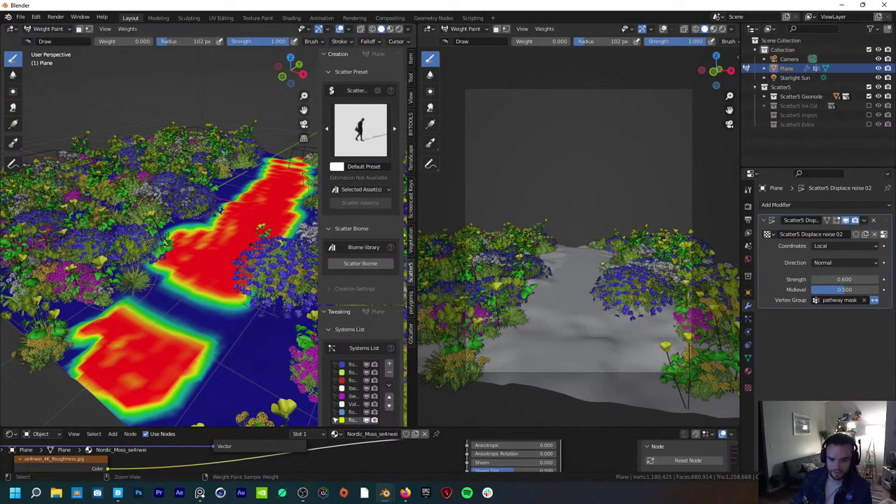
{"action": "key", "text": "ctrl+z"}
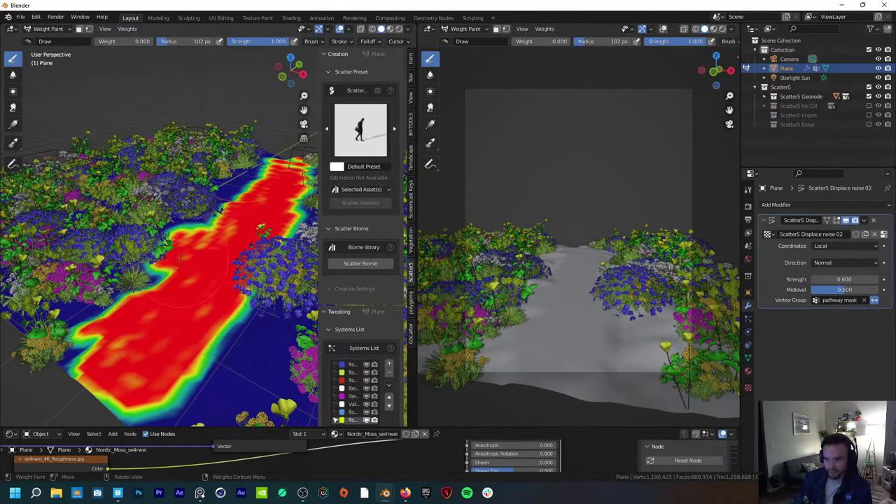
{"action": "left_click_drag", "start_coordinate": [99, 341], "coordinate": [79, 376]}
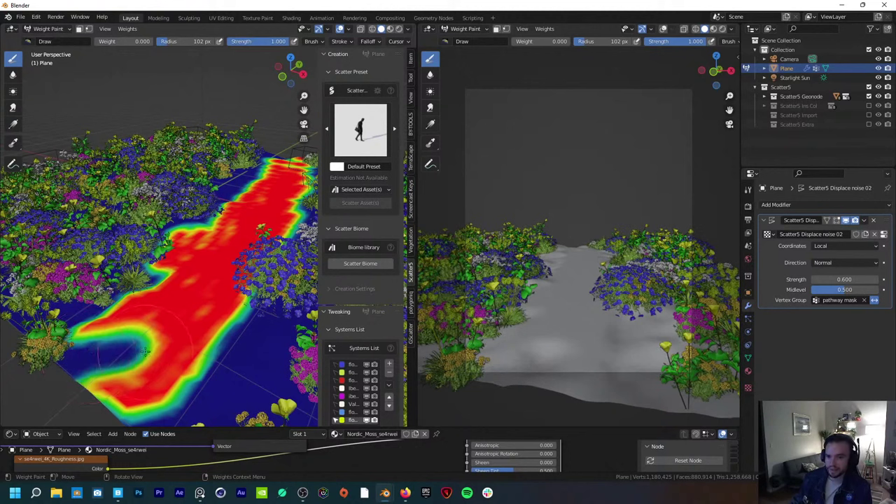
{"action": "key", "text": "ctrl+z"}
{"action": "double_click", "coordinate": [125, 40]}
{"action": "type", "text": "1"}
{"action": "key", "text": "Return"}
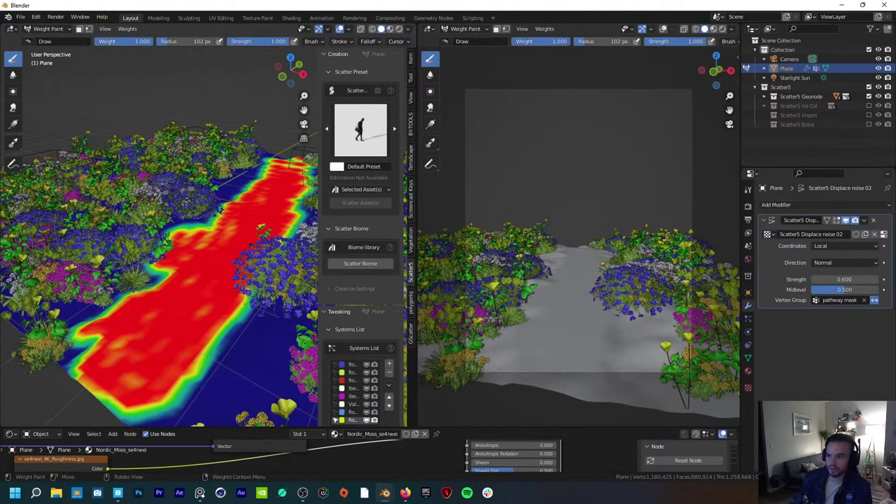
Step: Fill the path with full weight out to the plane's near edge, consulting the garden reference images along the way
{"action": "mouse_move", "coordinate": [67, 329]}
{"action": "left_mouse_down"}
{"action": "mouse_move", "coordinate": [84, 359]}
{"action": "mouse_move", "coordinate": [77, 365]}
{"action": "mouse_move", "coordinate": [137, 381]}
{"action": "mouse_move", "coordinate": [161, 406]}
{"action": "left_mouse_up"}
{"action": "mouse_move", "coordinate": [207, 302]}
{"action": "left_mouse_down"}
{"action": "mouse_move", "coordinate": [238, 322]}
{"action": "mouse_move", "coordinate": [221, 231]}
{"action": "mouse_move", "coordinate": [252, 178]}
{"action": "mouse_move", "coordinate": [245, 161]}
{"action": "mouse_move", "coordinate": [256, 143]}
{"action": "mouse_move", "coordinate": [277, 140]}
{"action": "mouse_move", "coordinate": [301, 159]}
{"action": "mouse_move", "coordinate": [298, 210]}
{"action": "mouse_move", "coordinate": [219, 266]}
{"action": "mouse_move", "coordinate": [168, 277]}
{"action": "mouse_move", "coordinate": [130, 329]}
{"action": "mouse_move", "coordinate": [137, 329]}
{"action": "left_mouse_up"}
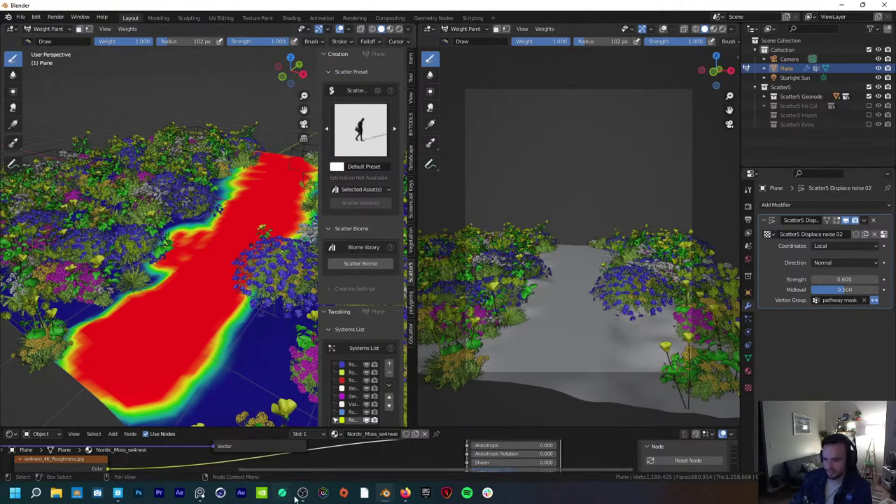
{"action": "left_click", "coordinate": [199, 492]}
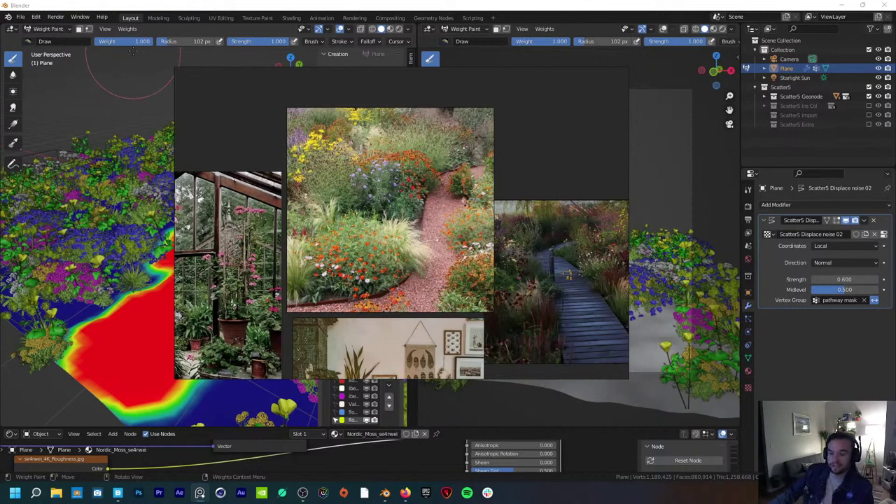
{"action": "left_click", "coordinate": [148, 105]}
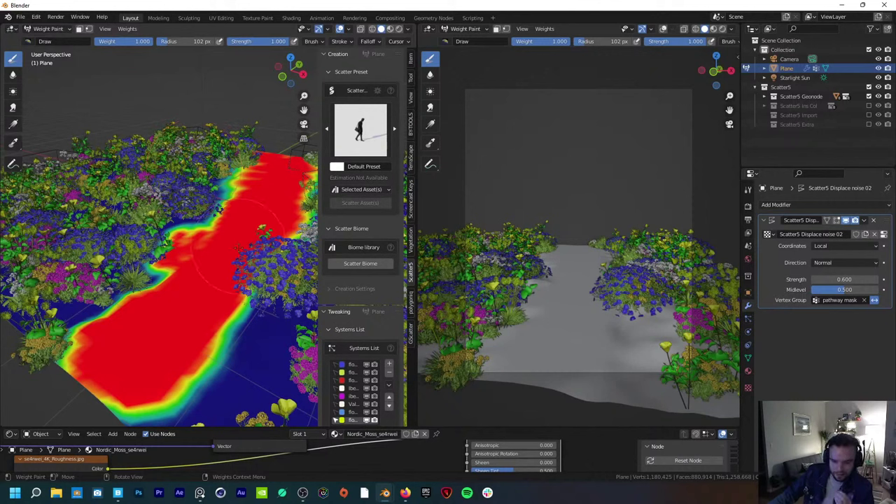
{"action": "mouse_move", "coordinate": [49, 371]}
{"action": "left_mouse_down"}
{"action": "mouse_move", "coordinate": [84, 315]}
{"action": "mouse_move", "coordinate": [140, 294]}
{"action": "mouse_move", "coordinate": [112, 399]}
{"action": "mouse_move", "coordinate": [145, 387]}
{"action": "left_mouse_up"}
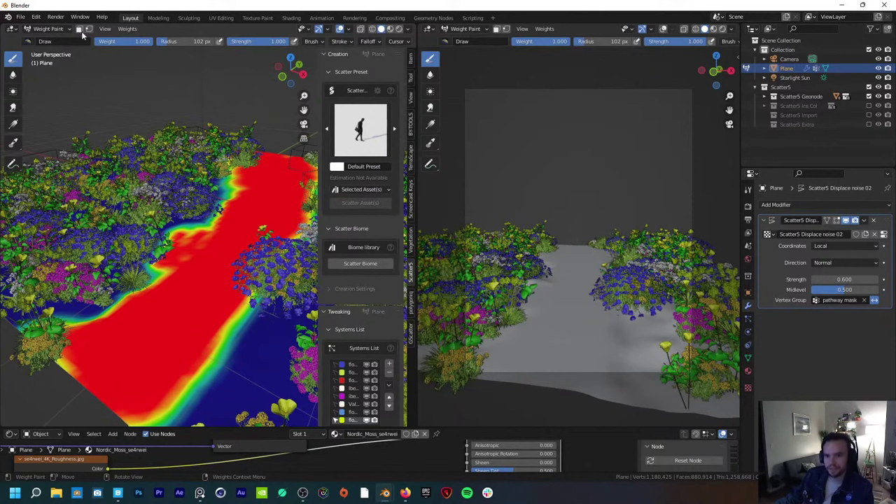
Step: In Vertex Paint mode, bend the pathway mask into a curve, painting black on the right side and white along the left side
{"action": "left_click", "coordinate": [48, 28]}
{"action": "left_click", "coordinate": [50, 70]}
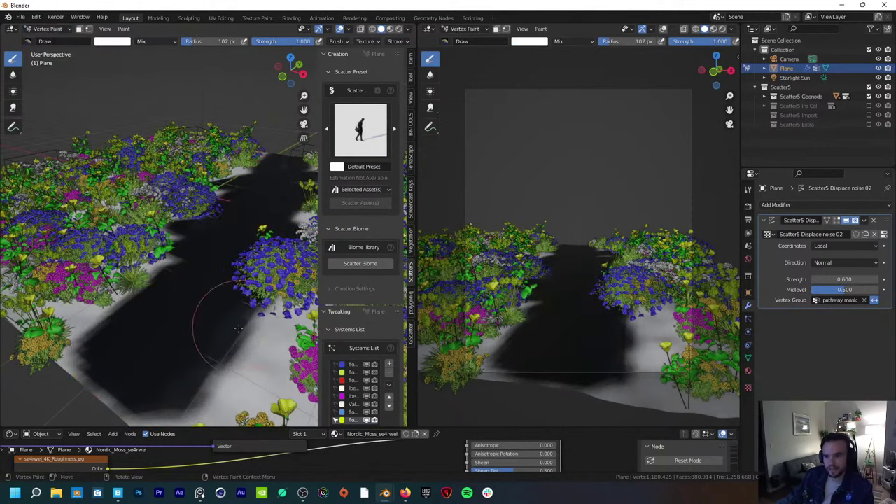
{"action": "mouse_move", "coordinate": [251, 283]}
{"action": "left_mouse_down"}
{"action": "mouse_move", "coordinate": [296, 208]}
{"action": "mouse_move", "coordinate": [284, 184]}
{"action": "mouse_move", "coordinate": [280, 210]}
{"action": "left_mouse_up"}
{"action": "middle_click_drag", "start_coordinate": [260, 225], "coordinate": [259, 222]}
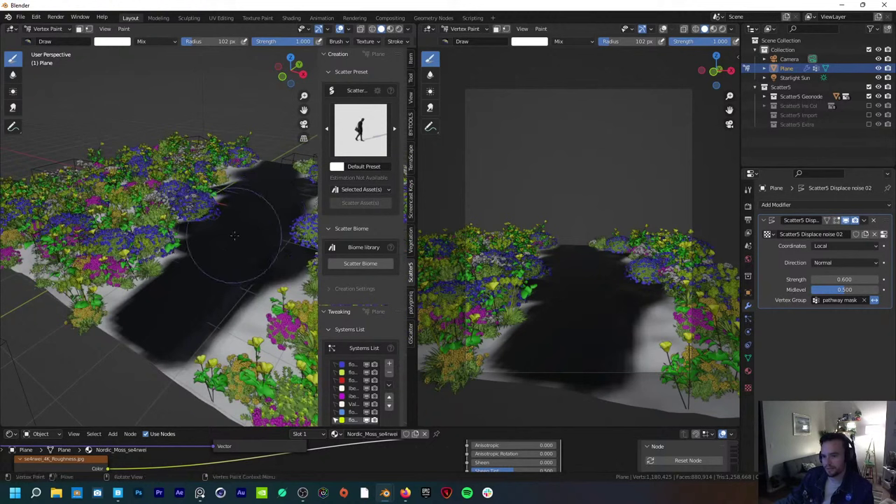
{"action": "mouse_move", "coordinate": [252, 226]}
{"action": "middle_mouse_down"}
{"action": "mouse_move", "coordinate": [169, 260]}
{"action": "mouse_move", "coordinate": [207, 248]}
{"action": "middle_mouse_up"}
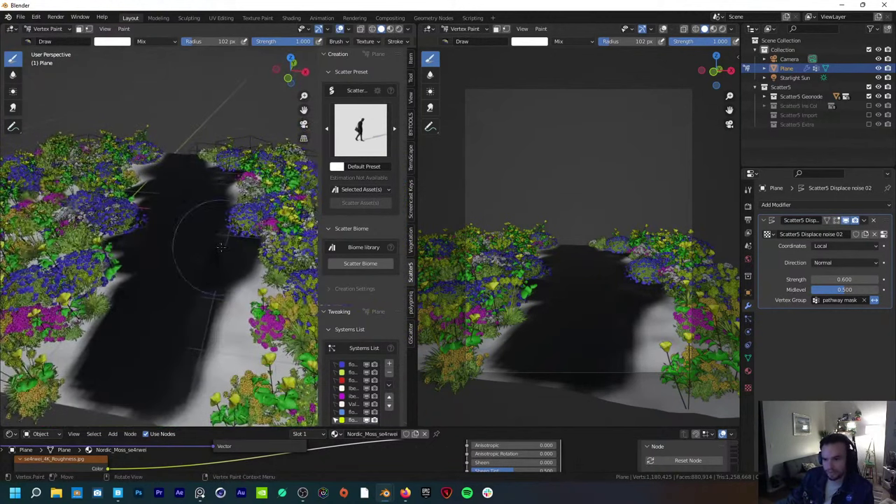
{"action": "mouse_move", "coordinate": [207, 248]}
{"action": "left_mouse_down"}
{"action": "mouse_move", "coordinate": [214, 224]}
{"action": "mouse_move", "coordinate": [208, 246]}
{"action": "mouse_move", "coordinate": [200, 210]}
{"action": "mouse_move", "coordinate": [222, 275]}
{"action": "mouse_move", "coordinate": [193, 322]}
{"action": "mouse_move", "coordinate": [140, 364]}
{"action": "mouse_move", "coordinate": [70, 364]}
{"action": "mouse_move", "coordinate": [168, 301]}
{"action": "mouse_move", "coordinate": [179, 319]}
{"action": "mouse_move", "coordinate": [154, 294]}
{"action": "mouse_move", "coordinate": [116, 294]}
{"action": "mouse_move", "coordinate": [151, 287]}
{"action": "left_mouse_up"}
{"action": "mouse_move", "coordinate": [252, 260]}
{"action": "left_mouse_down"}
{"action": "mouse_move", "coordinate": [171, 269]}
{"action": "mouse_move", "coordinate": [170, 190]}
{"action": "mouse_move", "coordinate": [194, 219]}
{"action": "mouse_move", "coordinate": [164, 215]}
{"action": "mouse_move", "coordinate": [175, 238]}
{"action": "mouse_move", "coordinate": [91, 329]}
{"action": "left_mouse_up"}
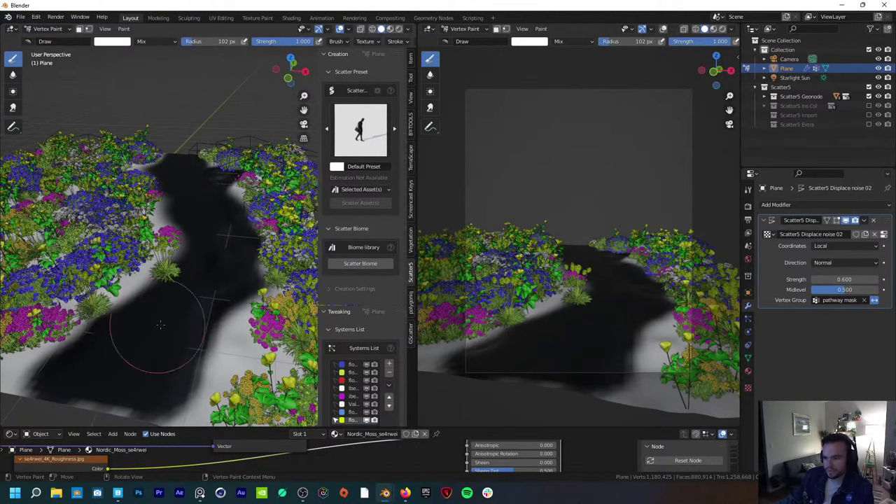
Step: Extend the black path toward the left foreground, paint the near right corner white, and return to Object Mode
{"action": "middle_click_drag", "start_coordinate": [172, 319], "coordinate": [178, 343]}
{"action": "mouse_move", "coordinate": [177, 343]}
{"action": "left_mouse_down"}
{"action": "mouse_move", "coordinate": [222, 357]}
{"action": "mouse_move", "coordinate": [225, 345]}
{"action": "mouse_move", "coordinate": [209, 349]}
{"action": "mouse_move", "coordinate": [190, 328]}
{"action": "mouse_move", "coordinate": [166, 336]}
{"action": "mouse_move", "coordinate": [200, 331]}
{"action": "left_mouse_up"}
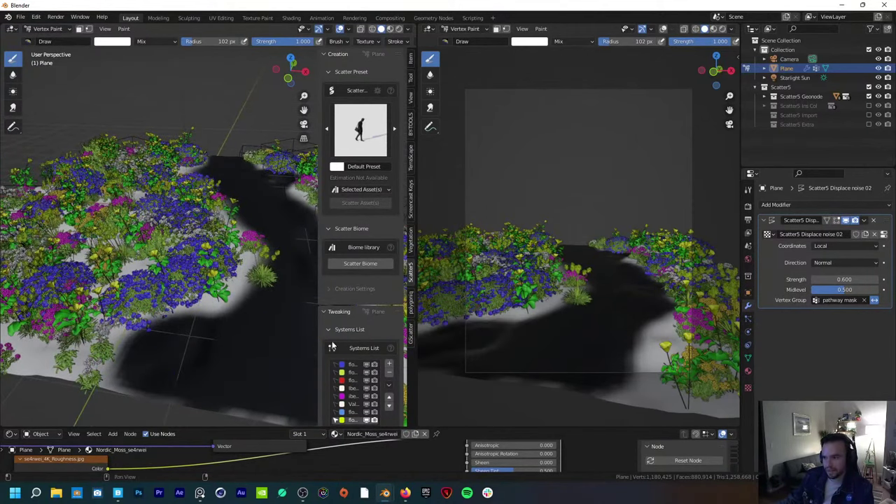
{"action": "mouse_move", "coordinate": [212, 364]}
{"action": "middle_mouse_down"}
{"action": "mouse_move", "coordinate": [143, 303]}
{"action": "mouse_move", "coordinate": [203, 347]}
{"action": "middle_mouse_up"}
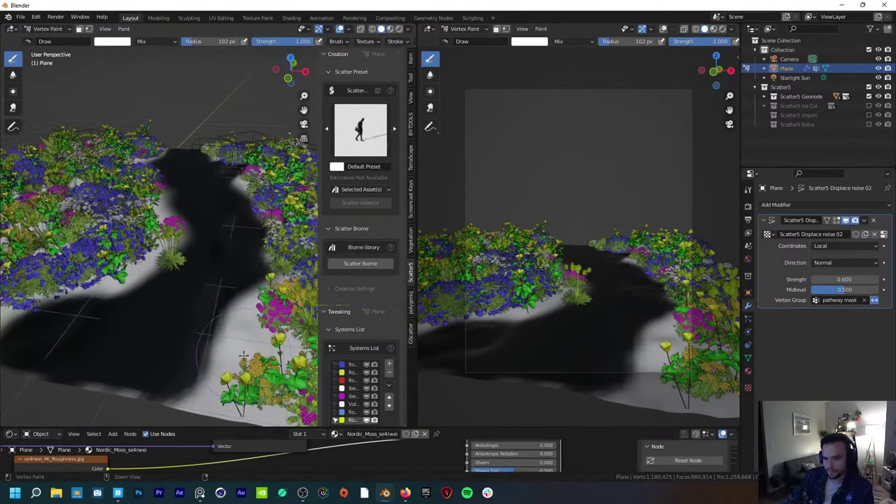
{"action": "mouse_move", "coordinate": [203, 346]}
{"action": "left_mouse_down"}
{"action": "mouse_move", "coordinate": [210, 353]}
{"action": "mouse_move", "coordinate": [175, 364]}
{"action": "mouse_move", "coordinate": [262, 276]}
{"action": "left_mouse_up"}
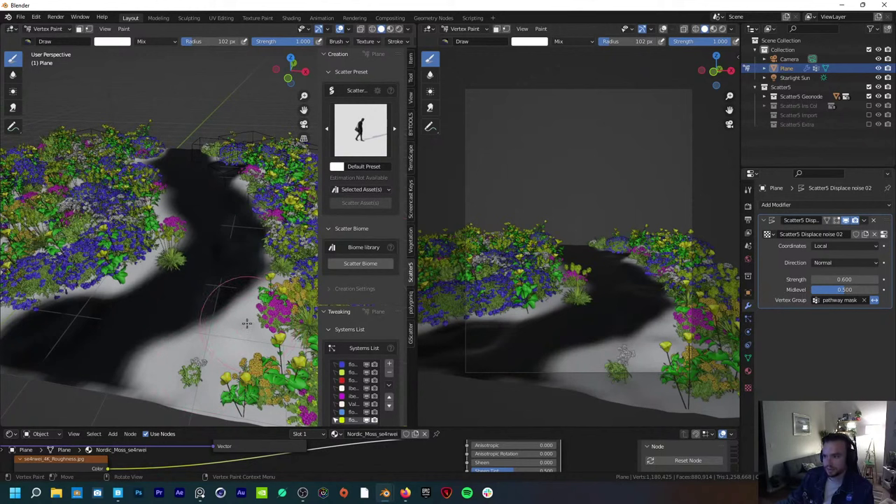
{"action": "left_click", "coordinate": [44, 30]}
{"action": "left_click", "coordinate": [49, 40]}
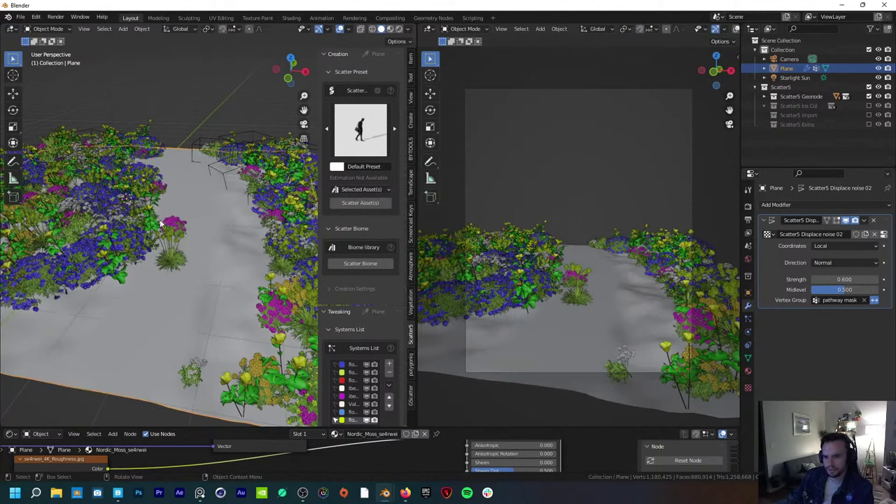
Step: Toggle the viewport display of the magenta and white scatter systems off and on to identify their plants
{"action": "left_click", "coordinate": [366, 396]}
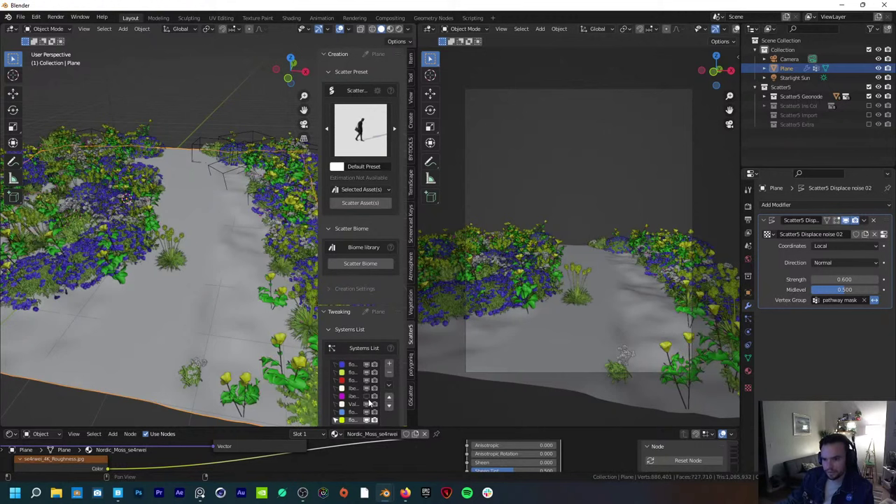
{"action": "left_click", "coordinate": [364, 396]}
{"action": "left_click", "coordinate": [366, 397]}
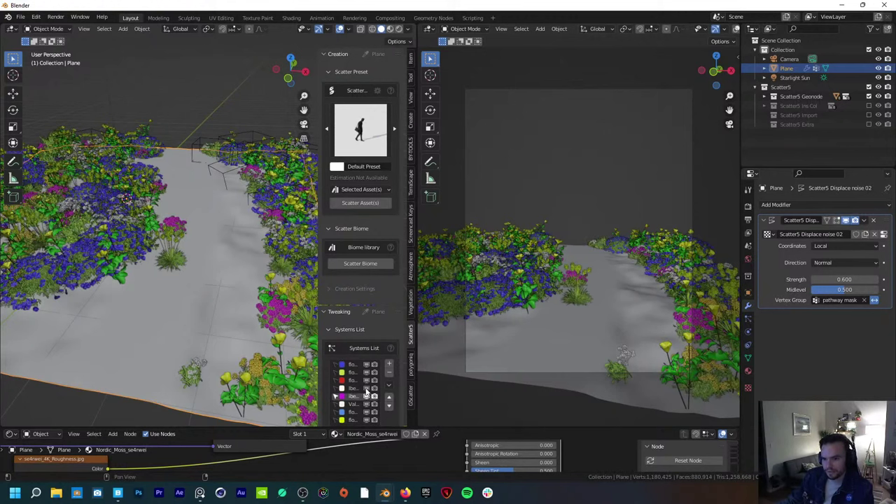
{"action": "left_click", "coordinate": [366, 389]}
{"action": "left_click", "coordinate": [366, 389]}
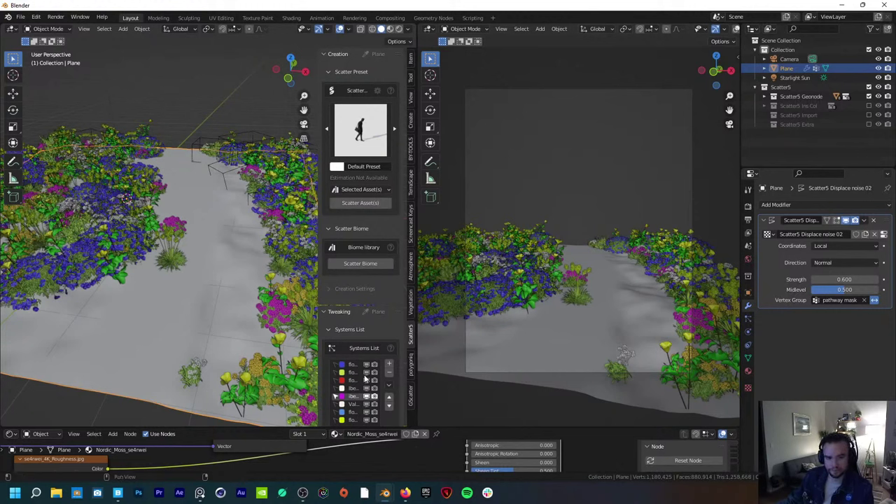
Step: Select the red scatter system and set its distribution seed to 4114
{"action": "scroll", "coordinate": [364, 378], "scroll_direction": "down", "scroll_amount": 1}
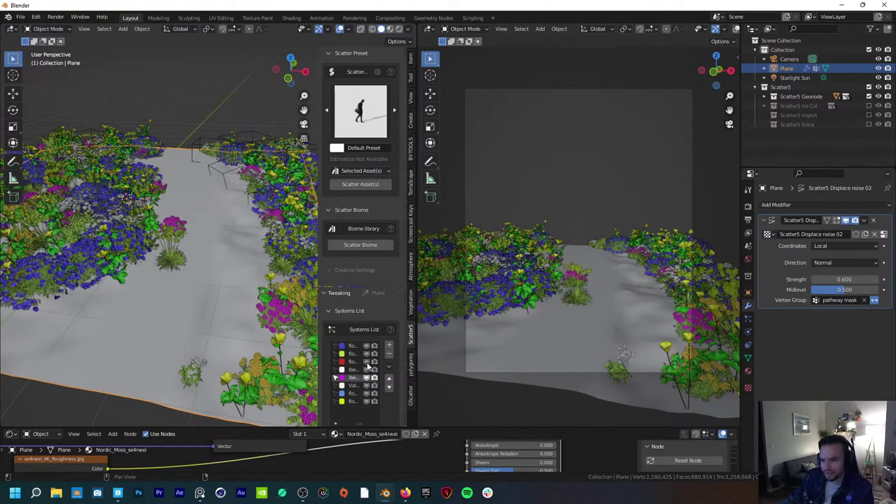
{"action": "left_click", "coordinate": [352, 363]}
{"action": "scroll", "coordinate": [329, 308], "scroll_direction": "down", "scroll_amount": 7}
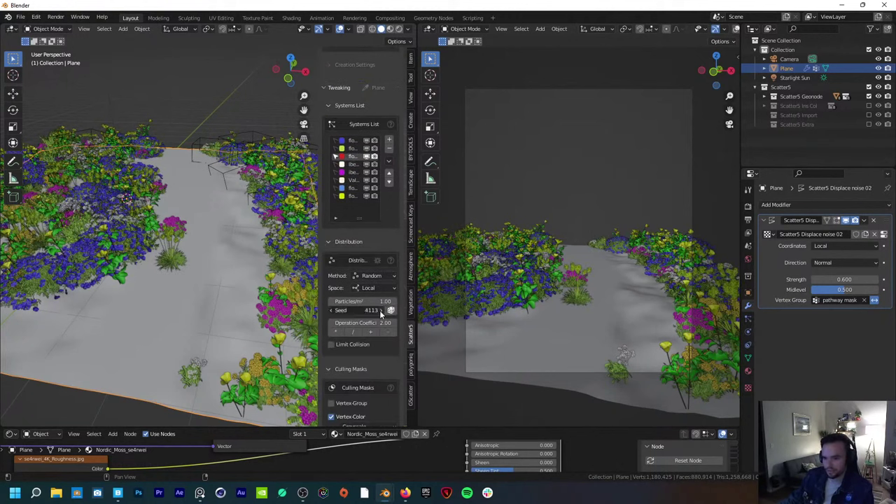
{"action": "left_click_drag", "start_coordinate": [360, 310], "coordinate": [375, 311]}
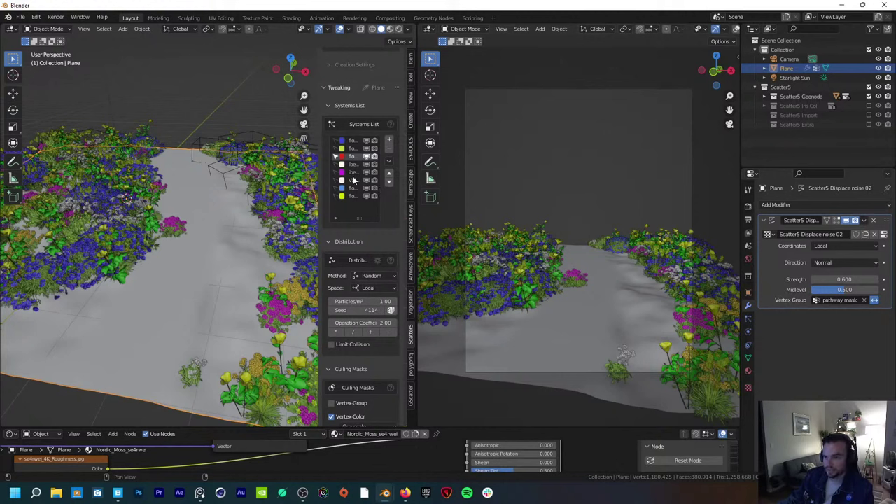
Step: Select the magenta scatter system, toggle its display off and on to identify it, and set its distribution seed to 5166
{"action": "left_click", "coordinate": [352, 173]}
{"action": "left_click", "coordinate": [366, 173]}
{"action": "left_click", "coordinate": [366, 173]}
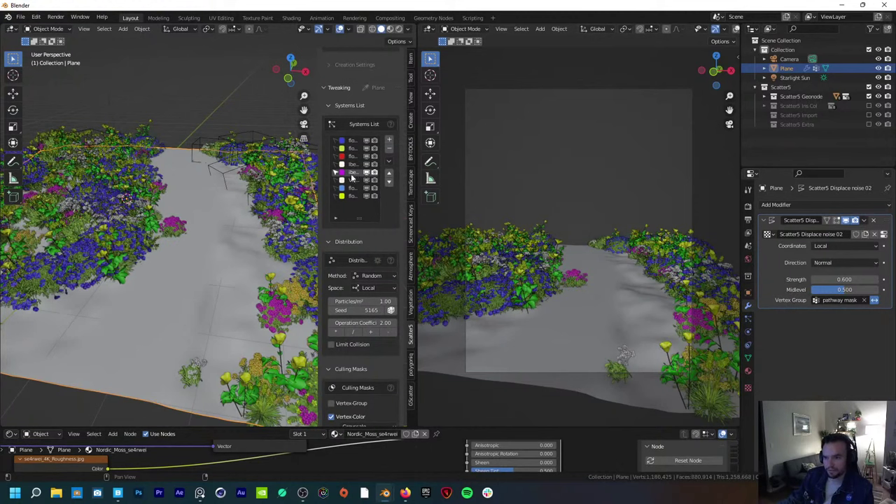
{"action": "left_click", "coordinate": [382, 310]}
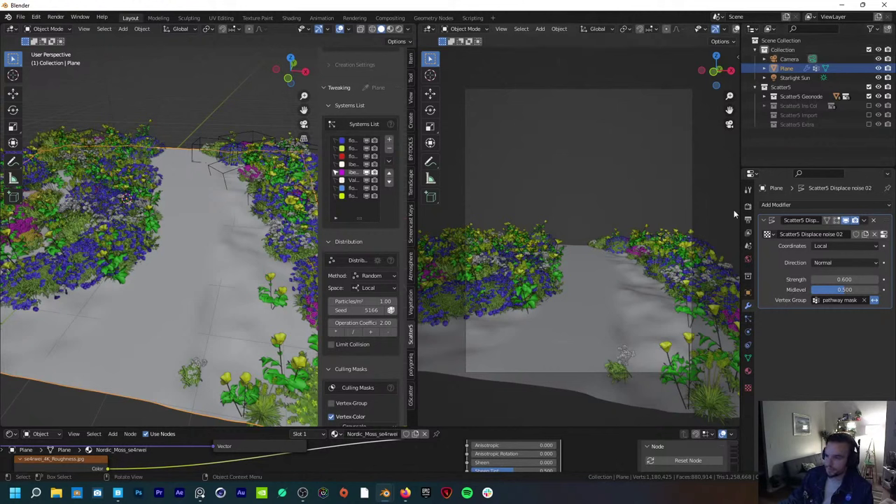
Step: Weight-paint the ground plane at weight 1.000 to widen the pathway mask along its right side, return to Object Mode and deselect the plane
{"action": "left_click", "coordinate": [47, 28]}
{"action": "left_click", "coordinate": [47, 72]}
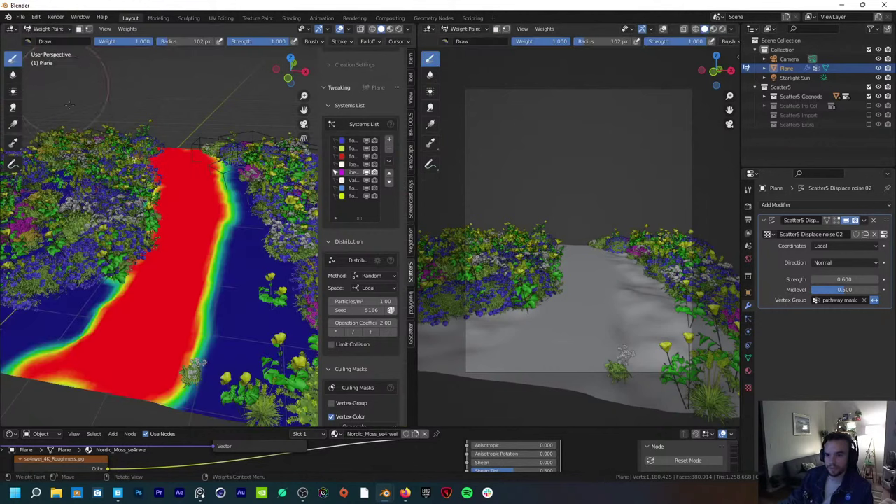
{"action": "mouse_move", "coordinate": [203, 382]}
{"action": "left_mouse_down"}
{"action": "mouse_move", "coordinate": [241, 284]}
{"action": "mouse_move", "coordinate": [217, 205]}
{"action": "mouse_move", "coordinate": [241, 188]}
{"action": "mouse_move", "coordinate": [213, 280]}
{"action": "mouse_move", "coordinate": [238, 168]}
{"action": "mouse_move", "coordinate": [197, 175]}
{"action": "left_mouse_up"}
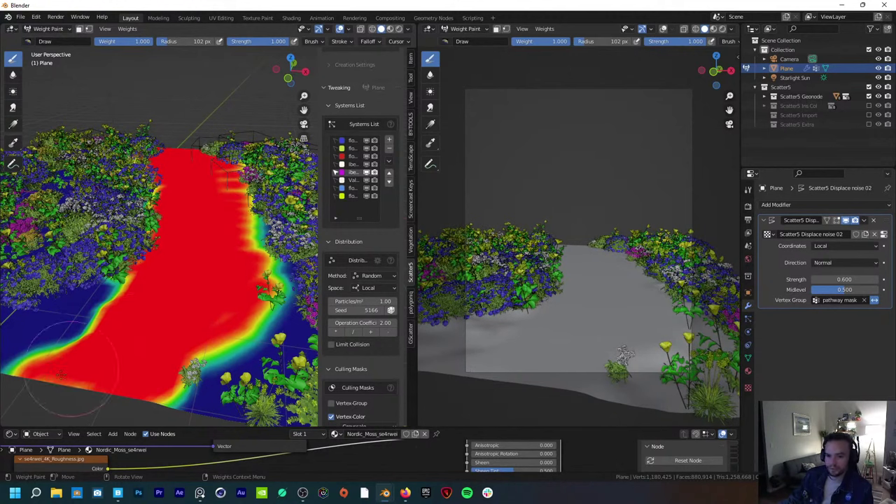
{"action": "mouse_move", "coordinate": [80, 352]}
{"action": "left_mouse_down"}
{"action": "mouse_move", "coordinate": [137, 307]}
{"action": "mouse_move", "coordinate": [183, 305]}
{"action": "mouse_move", "coordinate": [214, 321]}
{"action": "mouse_move", "coordinate": [172, 348]}
{"action": "left_mouse_up"}
{"action": "left_click", "coordinate": [47, 28]}
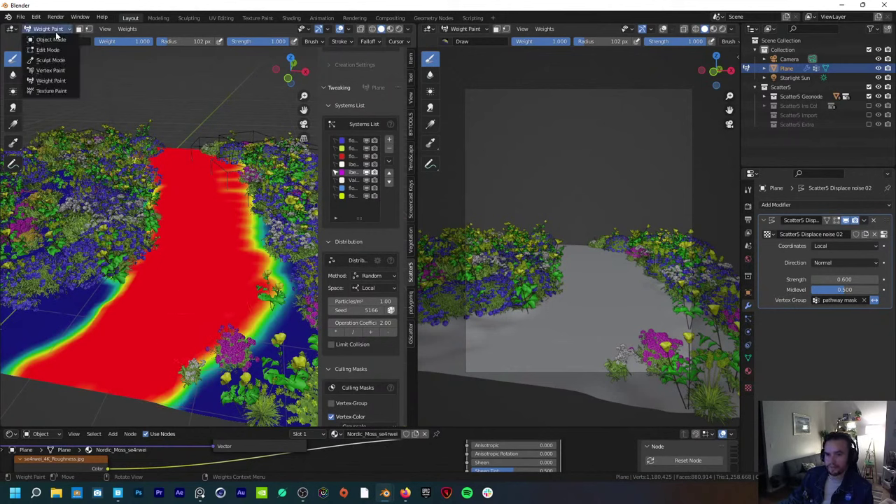
{"action": "left_click", "coordinate": [43, 37]}
{"action": "left_click", "coordinate": [189, 104]}
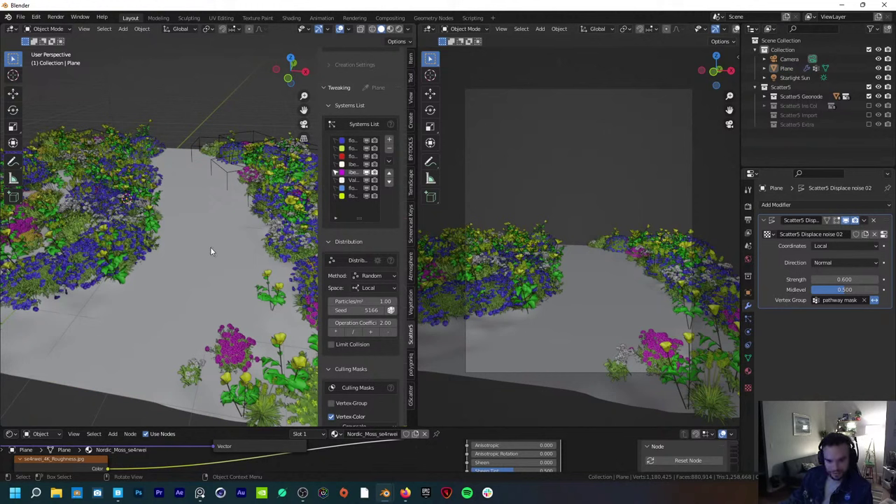
{"action": "left_click", "coordinate": [199, 493]}
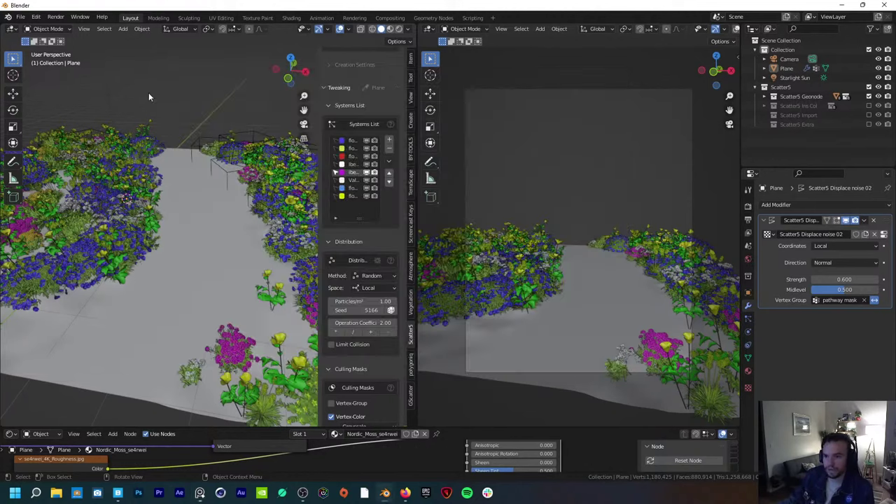
Step: Browse the Rockplain and Grassblade biomes in the Scatter5 library, including the mulch and pebble presets, and close the library
{"action": "scroll", "coordinate": [356, 210], "scroll_direction": "up", "scroll_amount": 6}
{"action": "scroll", "coordinate": [368, 251], "scroll_direction": "up", "scroll_amount": 2}
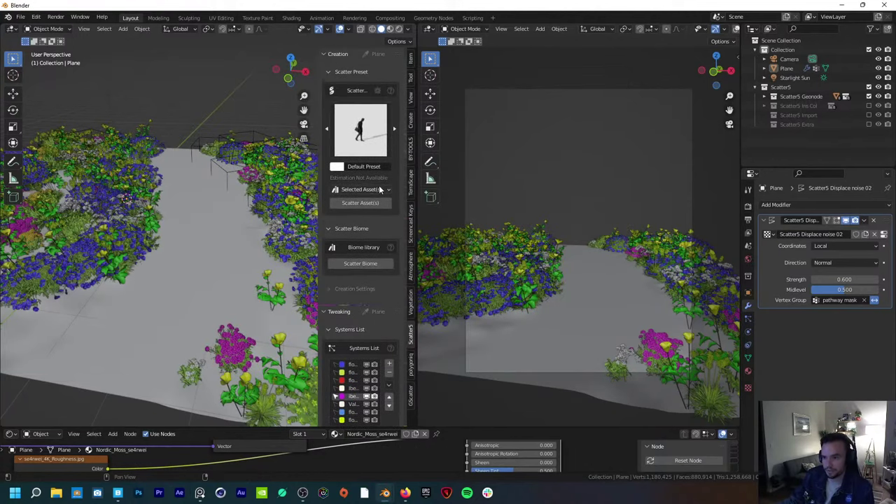
{"action": "left_click", "coordinate": [361, 264]}
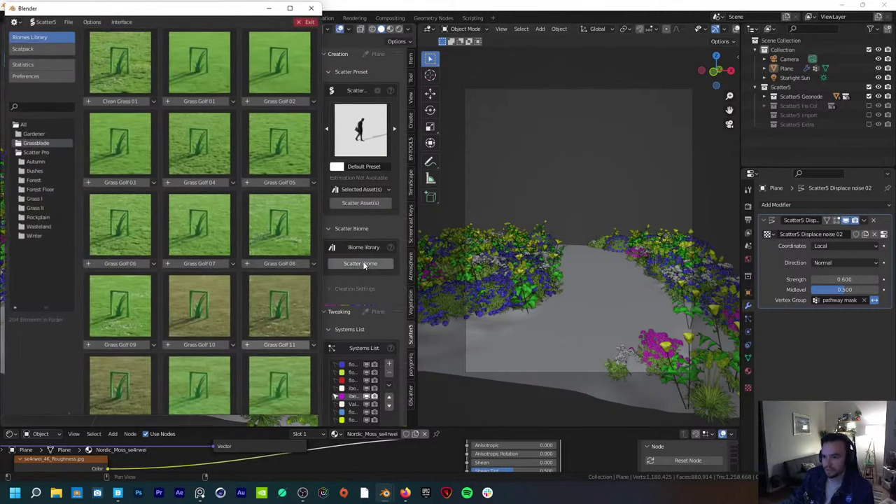
{"action": "left_click", "coordinate": [43, 218]}
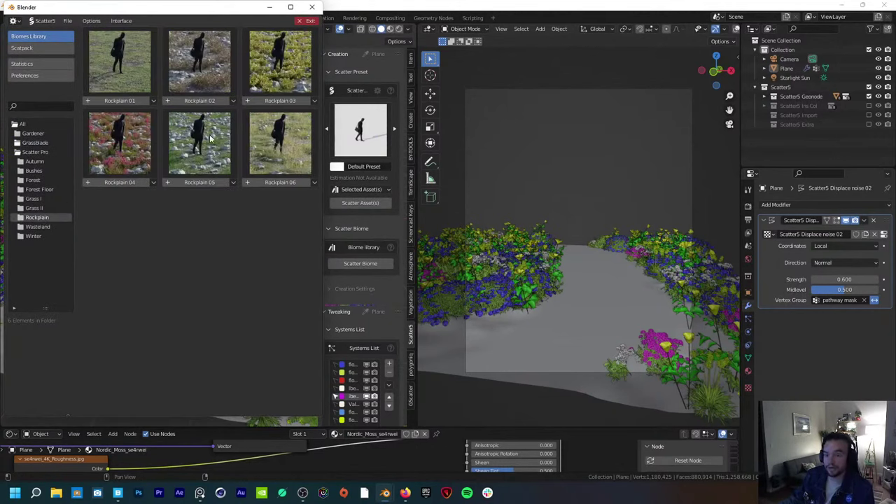
{"action": "left_click", "coordinate": [41, 144]}
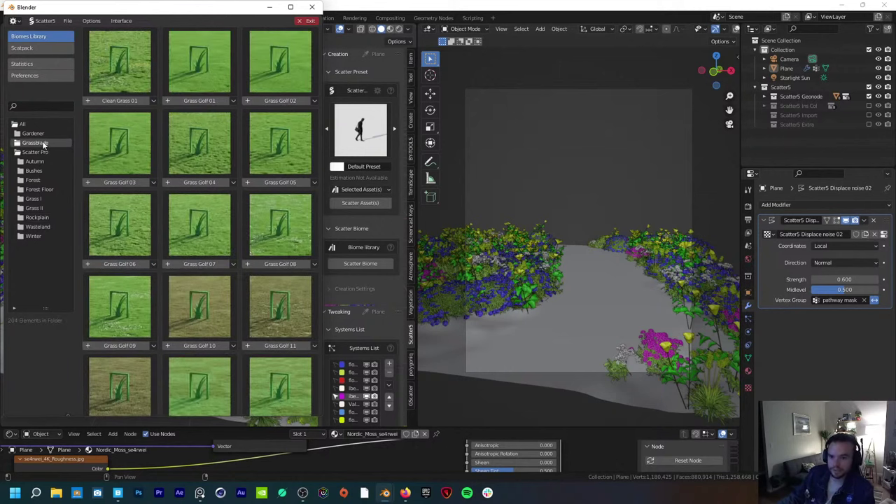
{"action": "scroll", "coordinate": [317, 71], "scroll_direction": "down", "scroll_amount": 10}
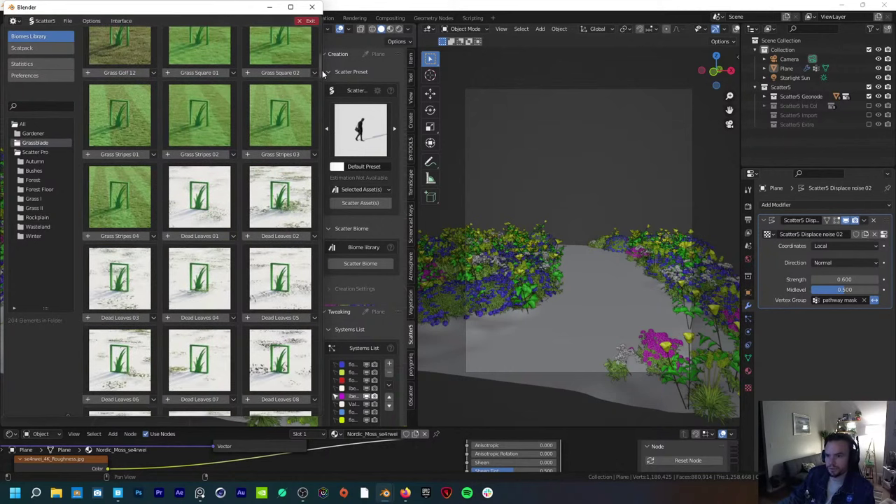
{"action": "scroll", "coordinate": [321, 70], "scroll_direction": "down", "scroll_amount": 10}
{"action": "scroll", "coordinate": [315, 210], "scroll_direction": "down", "scroll_amount": 20}
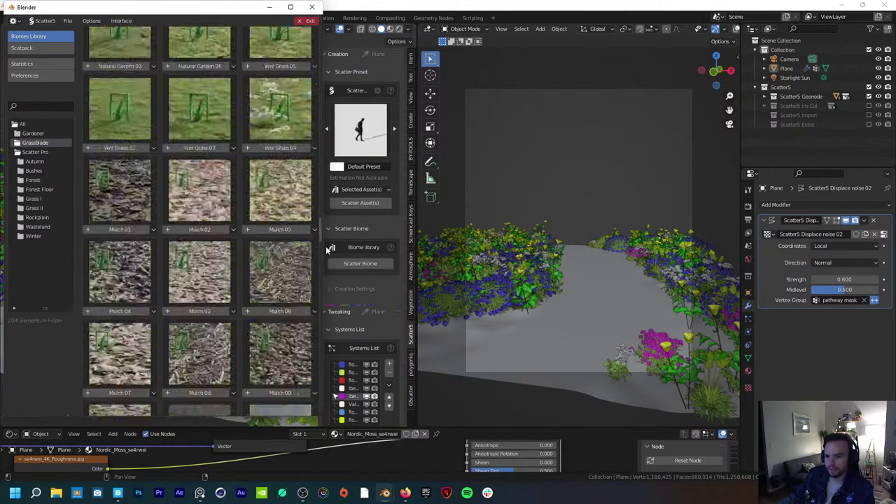
{"action": "scroll", "coordinate": [331, 292], "scroll_direction": "up", "scroll_amount": 1}
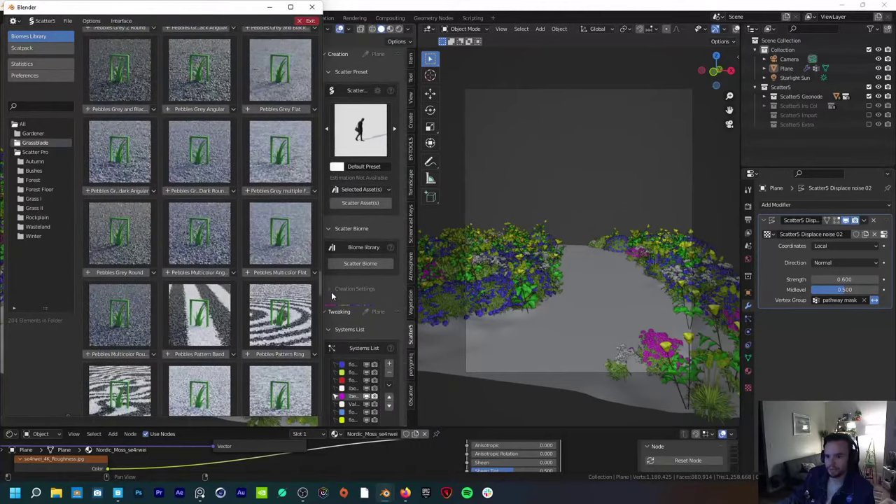
{"action": "mouse_move", "coordinate": [197, 110]}
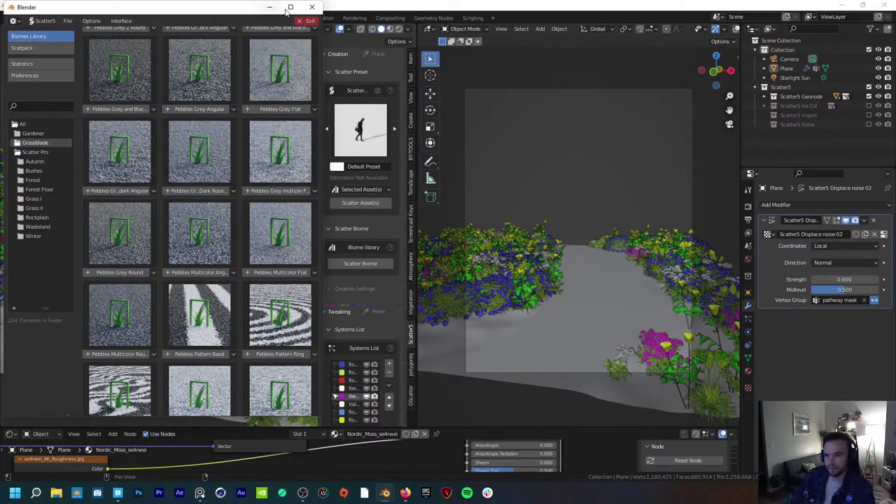
{"action": "left_click", "coordinate": [312, 7]}
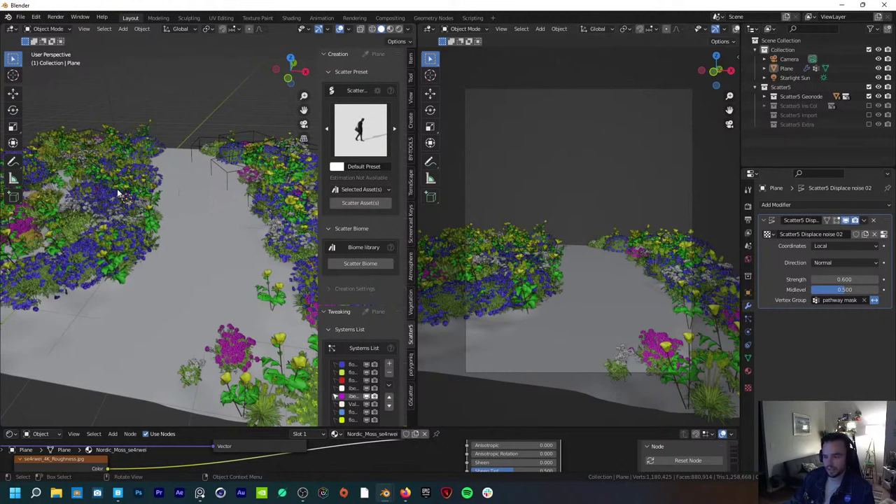
Step: Add a Nurbs Curve surface object and raise it about 1.3 m along Z above the ground
{"action": "key", "text": "shift+a"}
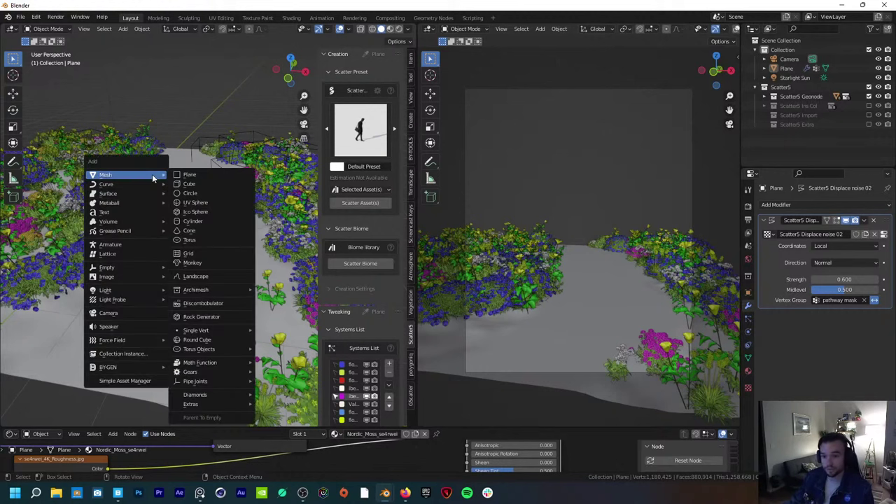
{"action": "mouse_move", "coordinate": [153, 196]}
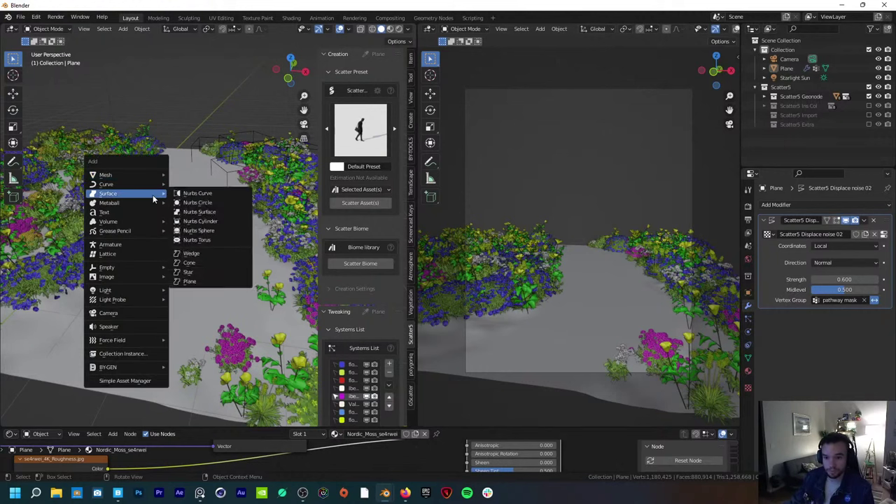
{"action": "left_click", "coordinate": [203, 194]}
{"action": "scroll", "coordinate": [196, 274], "scroll_direction": "down", "scroll_amount": 2}
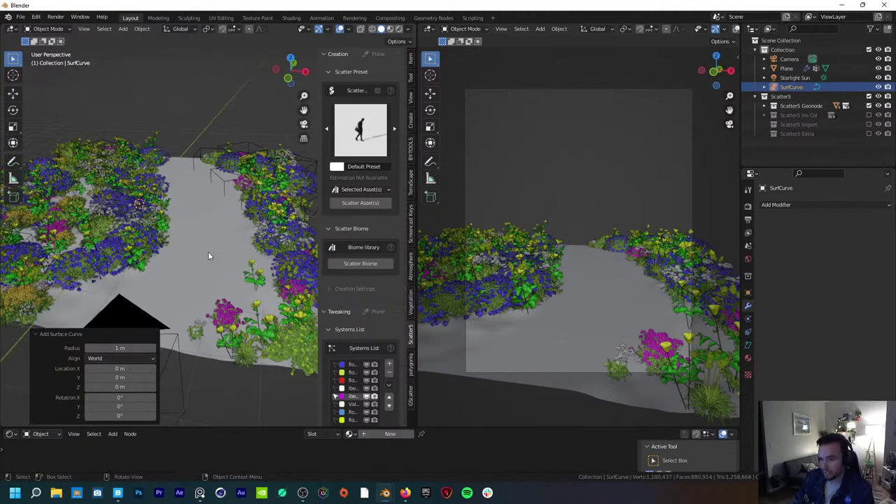
{"action": "key", "text": "KP_7"}
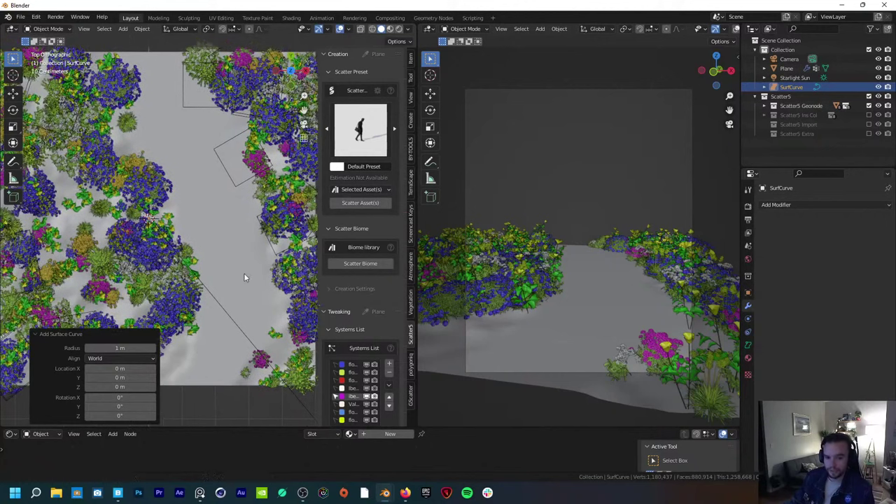
{"action": "scroll", "coordinate": [226, 271], "scroll_direction": "up", "scroll_amount": 1}
{"action": "middle_click_drag", "start_coordinate": [224, 280], "coordinate": [203, 182]}
{"action": "key", "text": "g"}
{"action": "key", "text": "z"}
{"action": "left_click", "coordinate": [187, 215]}
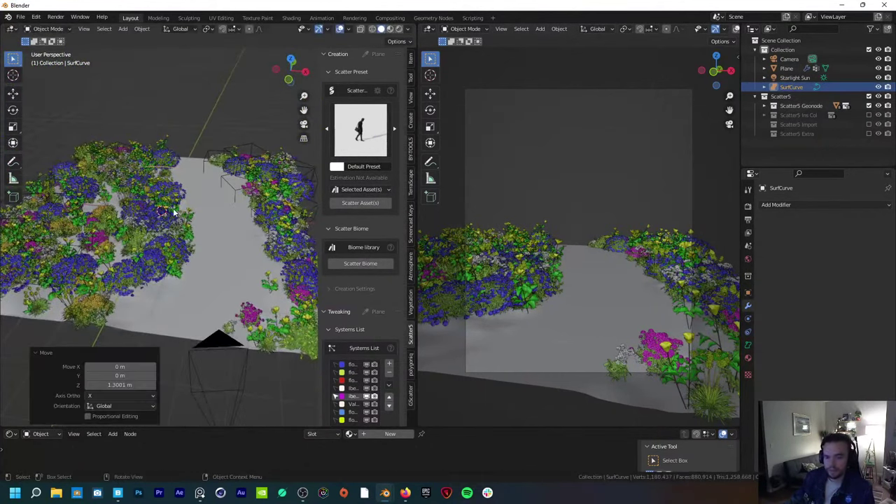
Step: In Edit Mode from the top view, move and rotate all curve points so the curve runs lengthwise along the path's near left edge
{"action": "key", "text": "KP_7"}
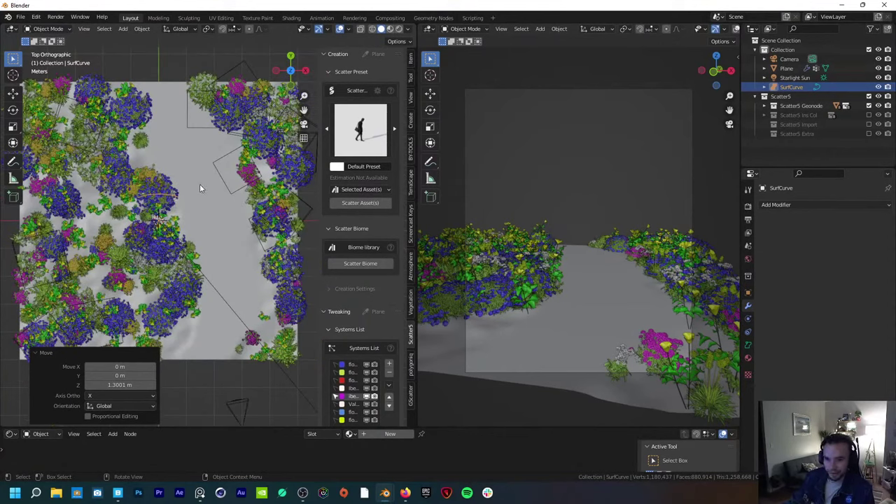
{"action": "key", "text": "Tab"}
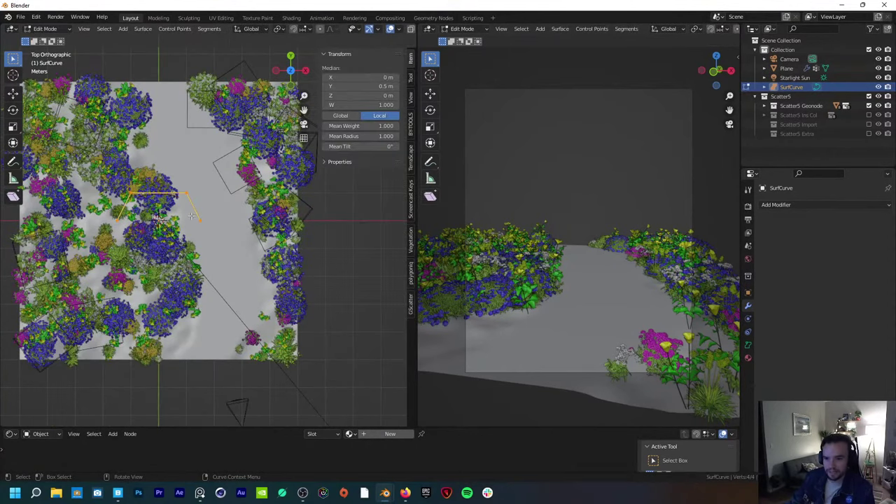
{"action": "key", "text": "g"}
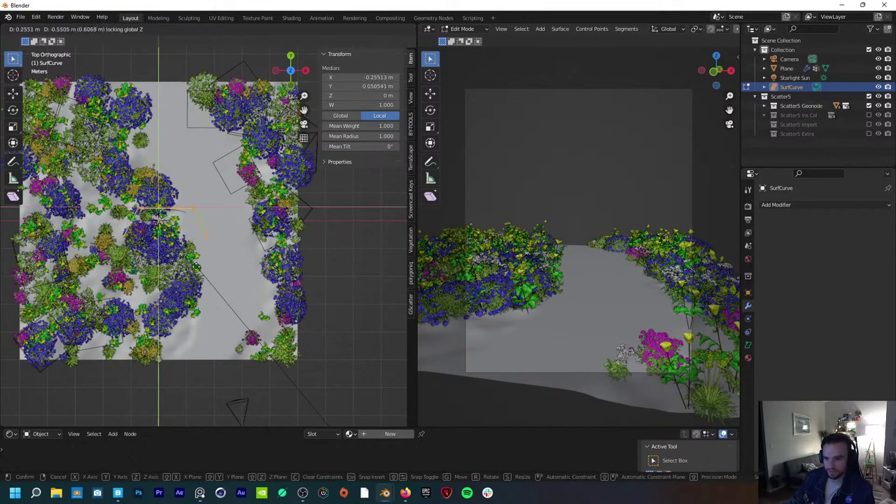
{"action": "left_click", "coordinate": [203, 336]}
{"action": "key", "text": "r"}
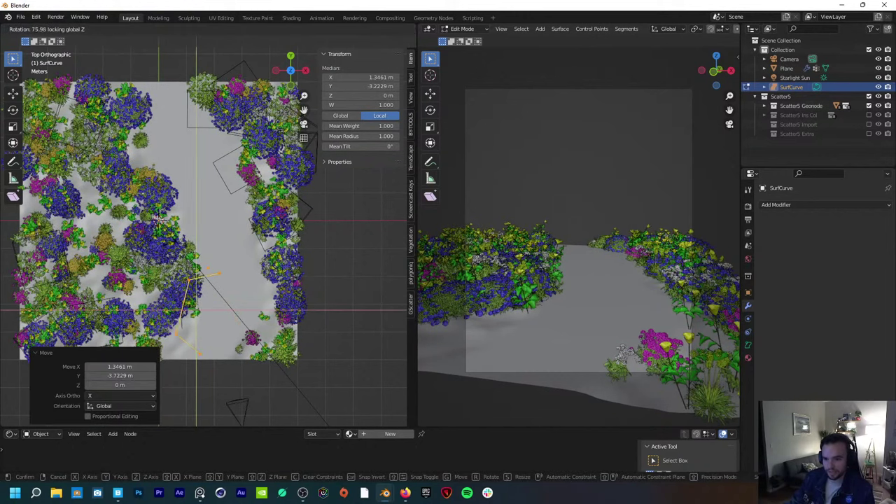
{"action": "left_click", "coordinate": [203, 329]}
{"action": "key", "text": "g"}
{"action": "key", "text": "shift+z"}
{"action": "left_click", "coordinate": [213, 278]}
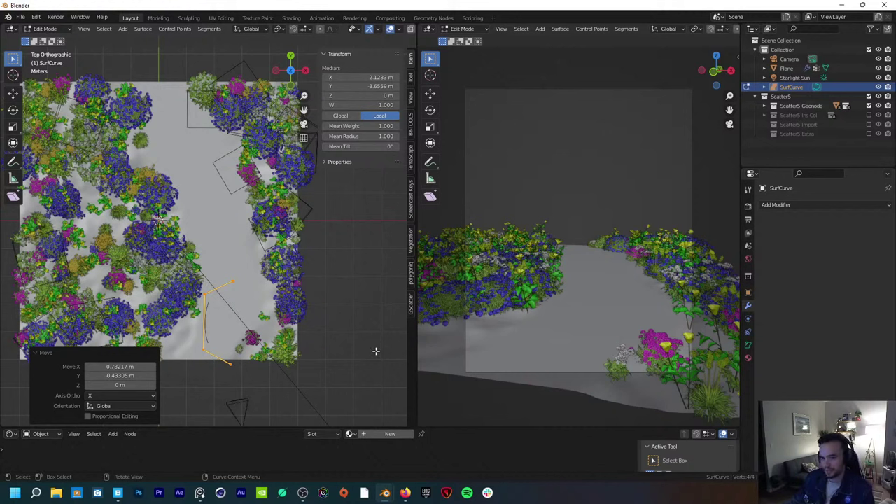
Step: Enable the Endpoint option in both U and V for the curve's active spline
{"action": "scroll", "coordinate": [265, 337], "scroll_direction": "up", "scroll_amount": 6}
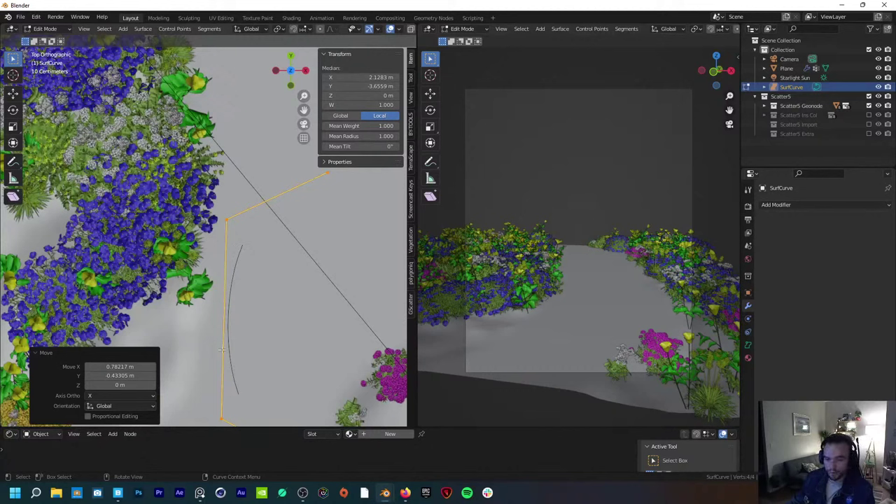
{"action": "scroll", "coordinate": [256, 348], "scroll_direction": "down", "scroll_amount": 1}
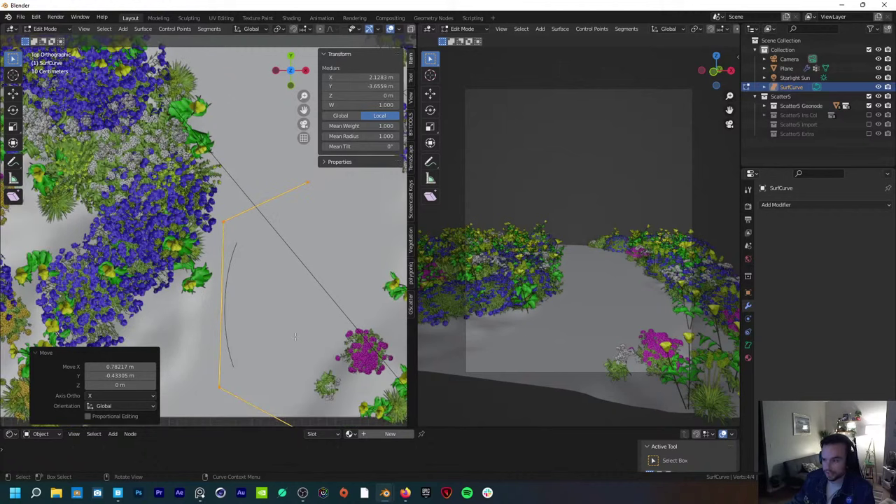
{"action": "left_click", "coordinate": [748, 345]}
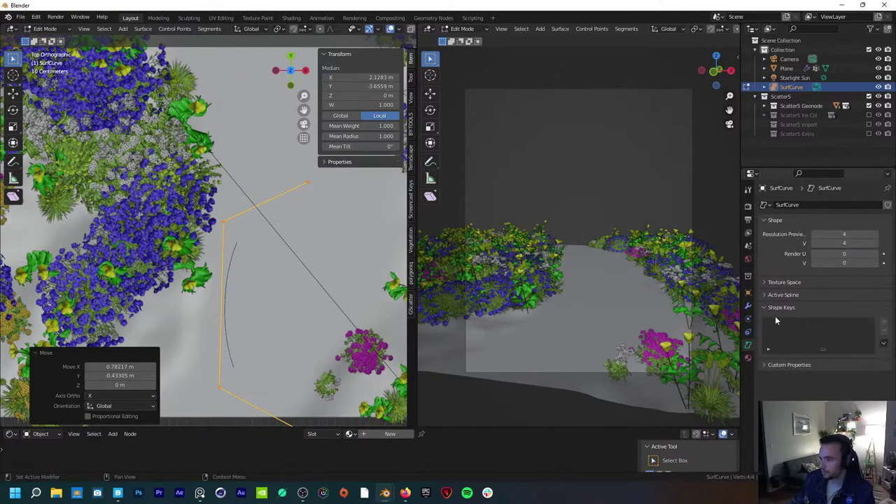
{"action": "left_click", "coordinate": [782, 295]}
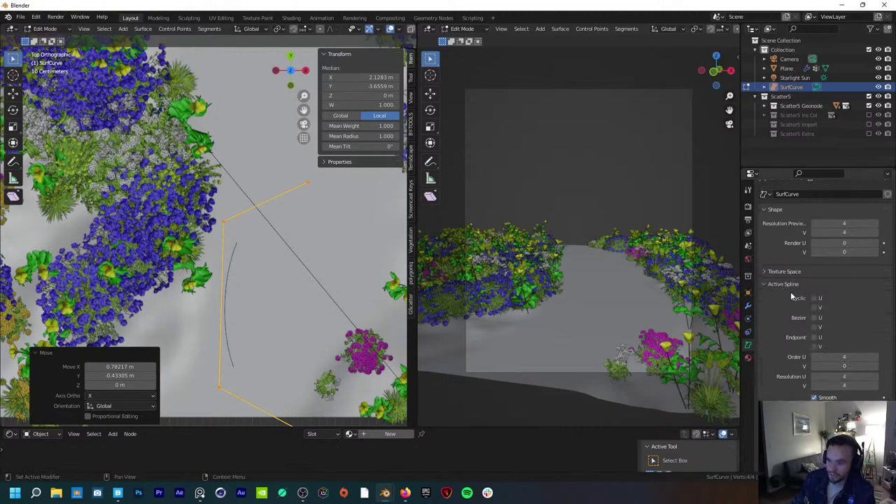
{"action": "left_click", "coordinate": [815, 338]}
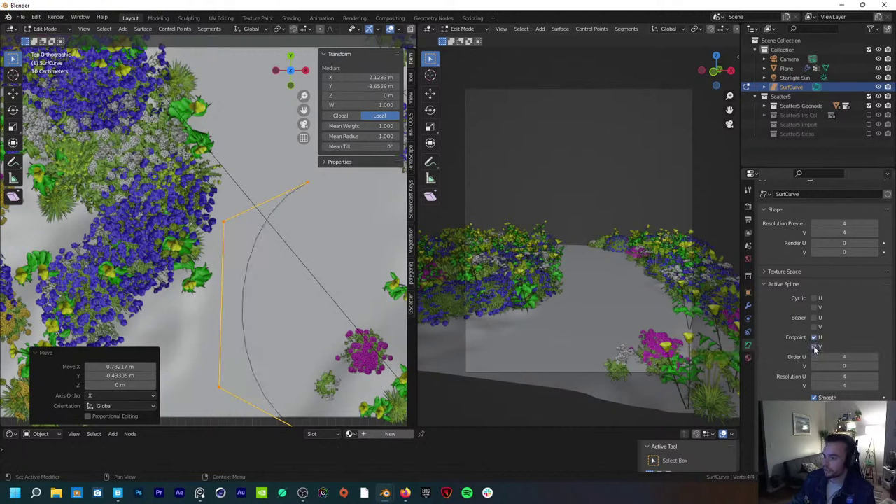
{"action": "left_click", "coordinate": [815, 347]}
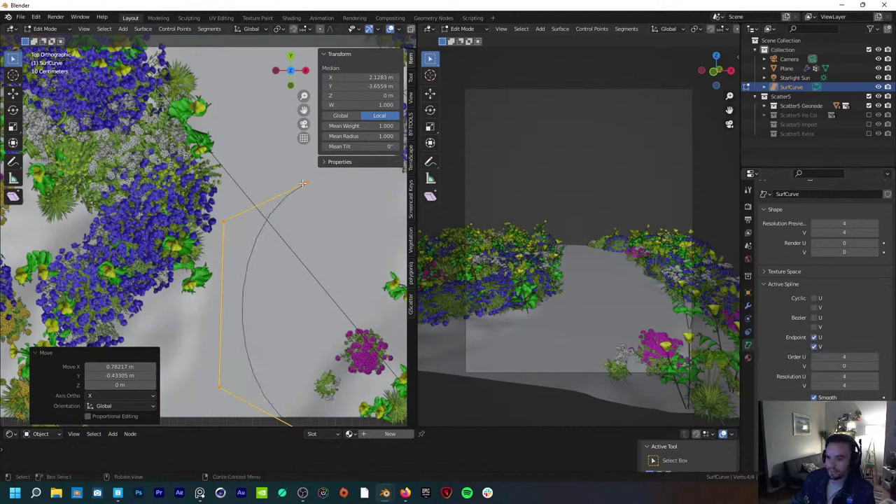
Step: Move the curve's near end control point horizontally to the left, just beyond the front edge of the ground plane
{"action": "scroll", "coordinate": [281, 403], "scroll_direction": "down", "scroll_amount": 3}
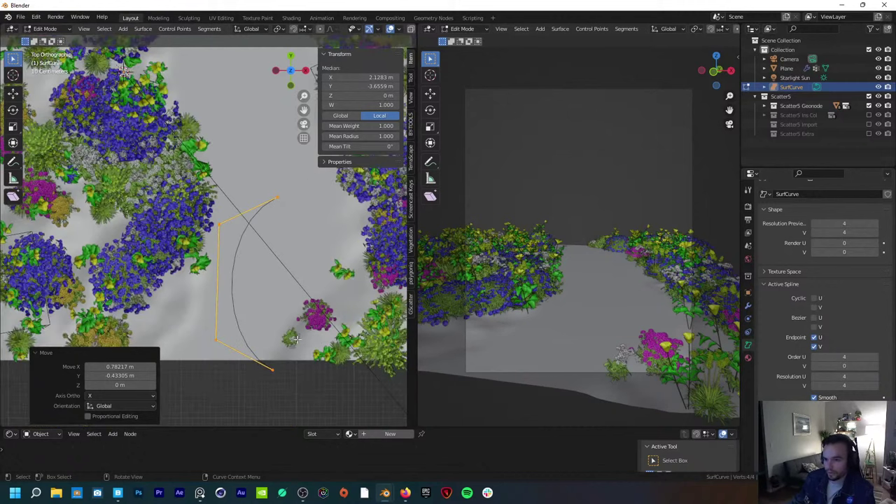
{"action": "key", "text": "g"}
{"action": "key", "text": "shift+z"}
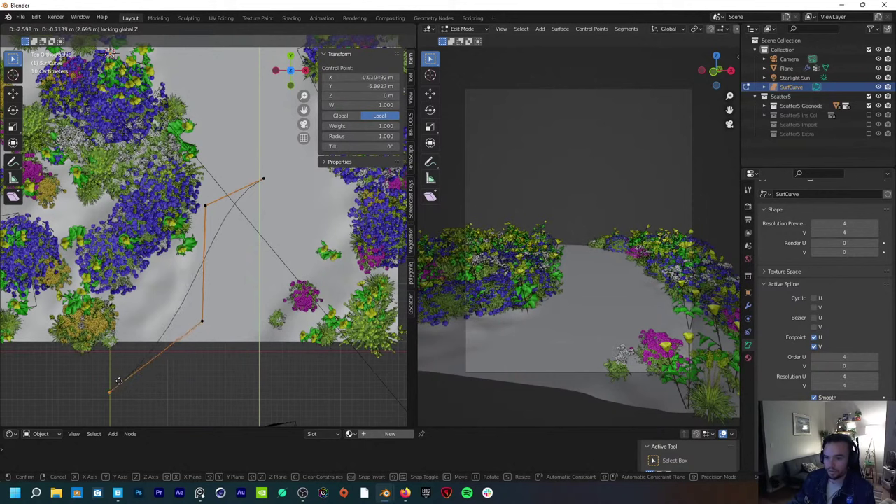
{"action": "left_click", "coordinate": [110, 362]}
Step: Move the curve's far end control point about -1.08 m in X and 1.14 m in Y along the path's left flower edge
{"action": "middle_click_drag", "start_coordinate": [273, 170], "coordinate": [280, 209], "text": "shift"}
{"action": "key", "text": "g"}
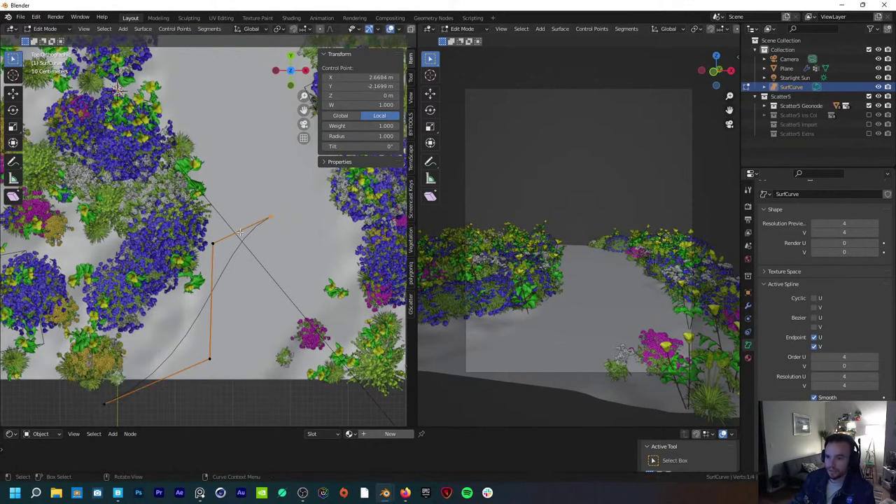
{"action": "key", "text": "shift+z"}
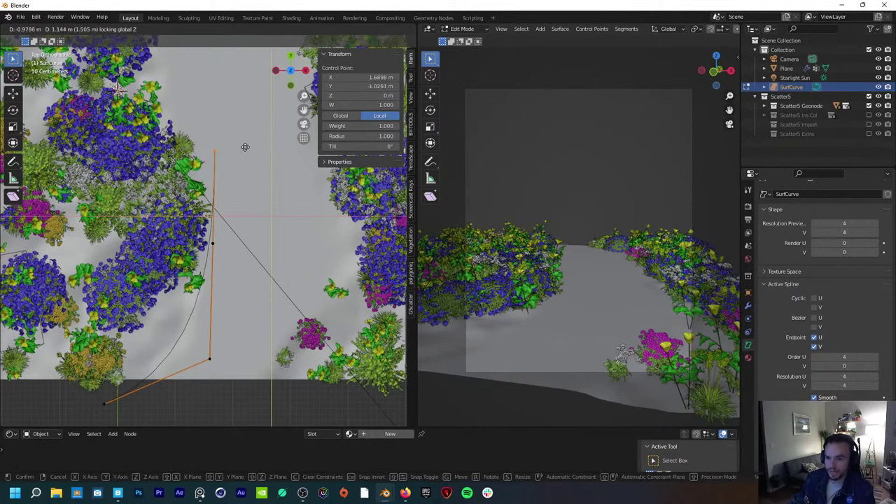
{"action": "left_click", "coordinate": [237, 146]}
{"action": "scroll", "coordinate": [709, 28], "scroll_direction": "down", "scroll_amount": 3}
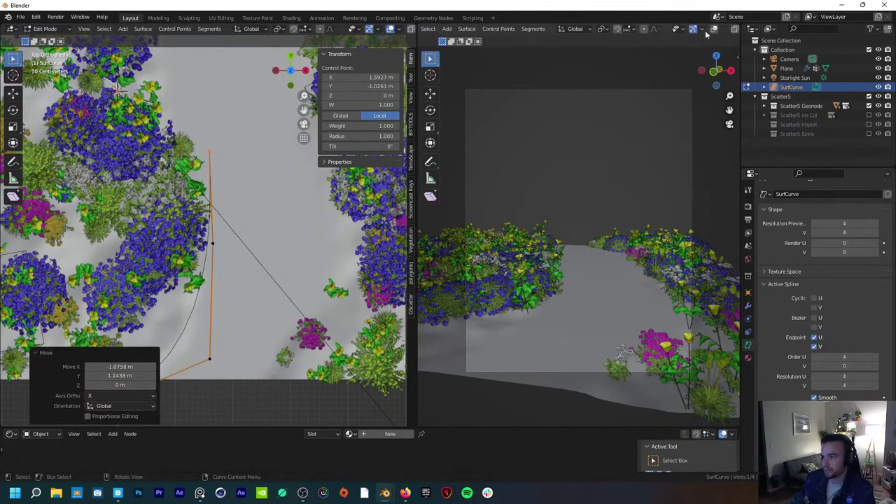
Step: Show overlays in the camera view and extrude the curve's far end point about -0.38 m in X and 1.03 m in Y
{"action": "left_click", "coordinate": [714, 29]}
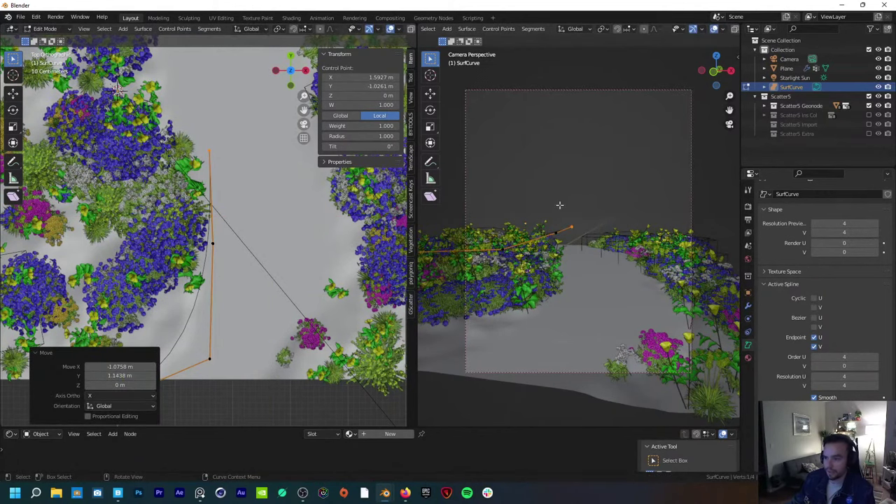
{"action": "scroll", "coordinate": [217, 350], "scroll_direction": "down", "scroll_amount": 2}
{"action": "scroll", "coordinate": [216, 349], "scroll_direction": "up", "scroll_amount": 3}
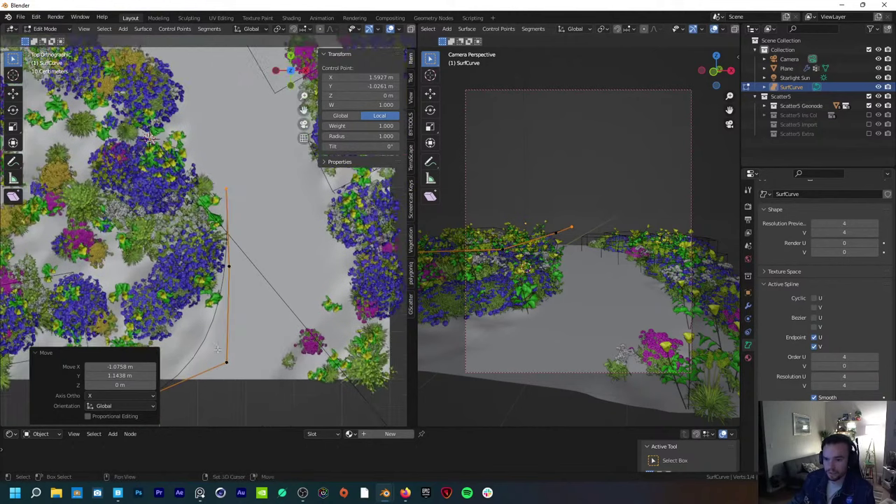
{"action": "key", "text": "e"}
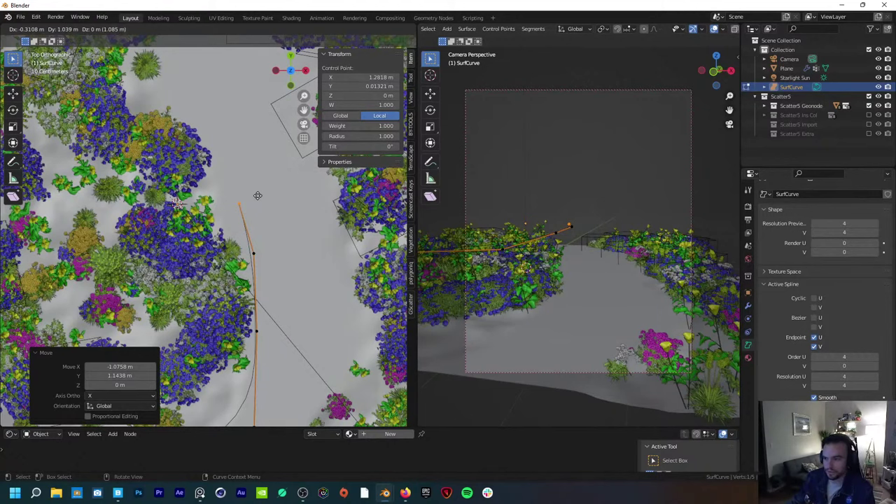
{"action": "left_click", "coordinate": [256, 198]}
{"action": "middle_click_drag", "start_coordinate": [257, 197], "coordinate": [261, 252], "text": "shift"}
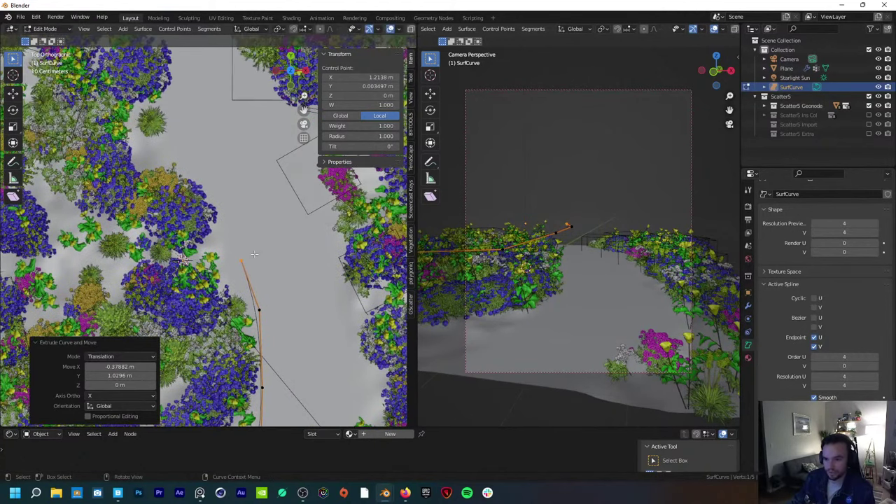
Step: Extrude three more control points from the curve's far end, following the left flower edge around the bend, and return to Object Mode
{"action": "key", "text": "e"}
{"action": "left_click", "coordinate": [234, 216]}
{"action": "key", "text": "e"}
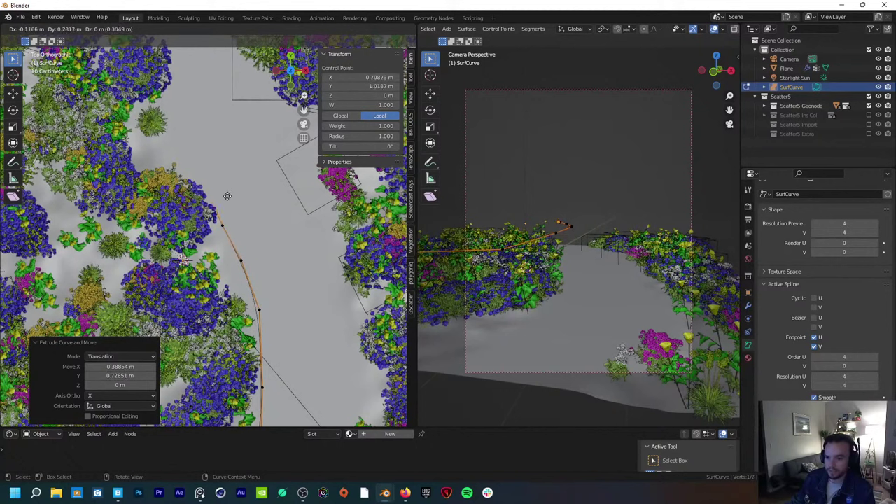
{"action": "left_click", "coordinate": [219, 172]}
{"action": "key", "text": "e"}
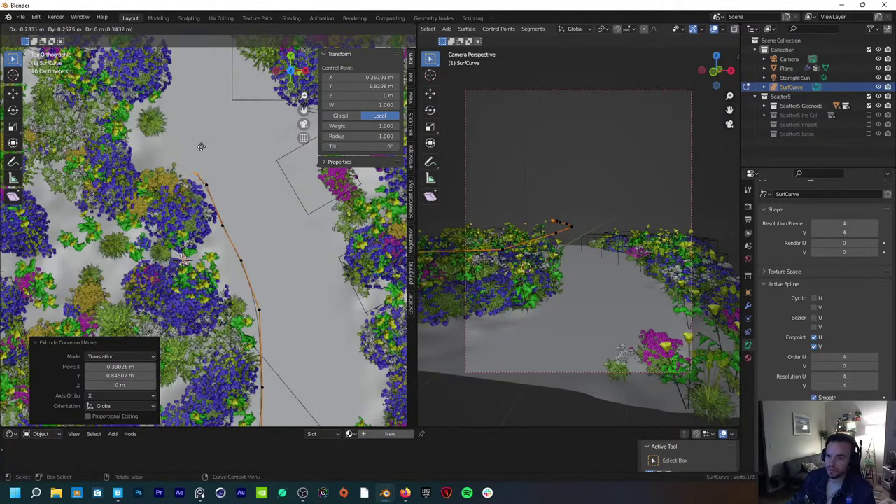
{"action": "left_click", "coordinate": [204, 157]}
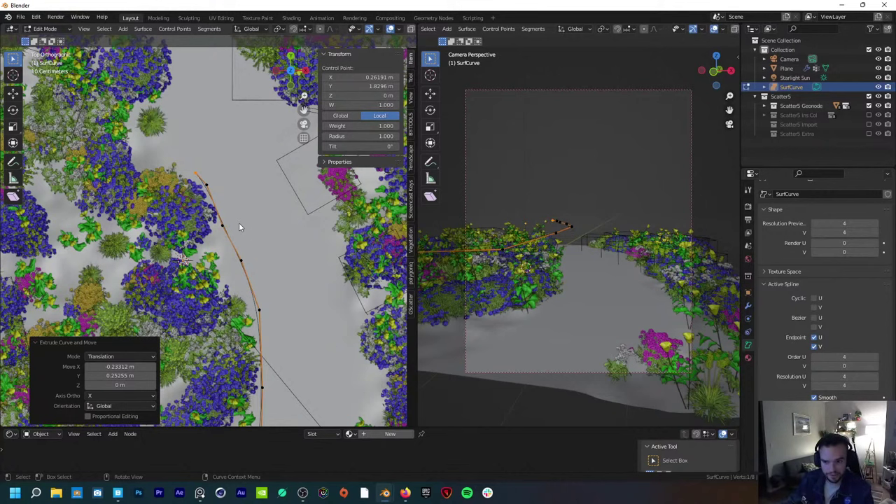
{"action": "key", "text": "Tab"}
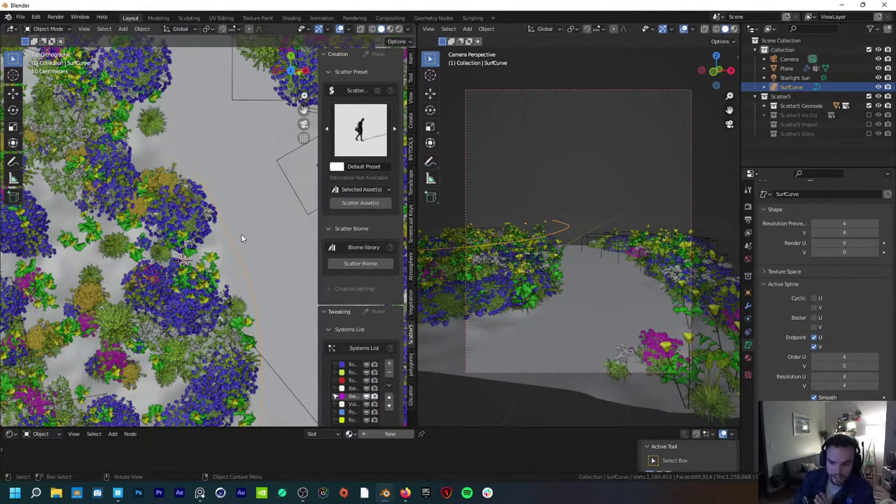
Step: In Edit Mode, extrude the curve's far end about -0.54 m X, 0.85 m Y, and again about -0.04 m X, 0.76 m Y
{"action": "scroll", "coordinate": [267, 357], "scroll_direction": "down", "scroll_amount": 2}
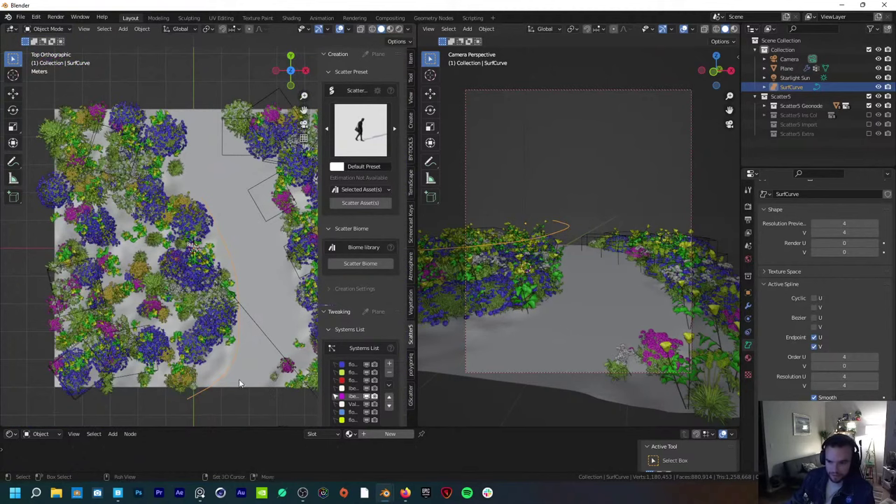
{"action": "scroll", "coordinate": [238, 378], "scroll_direction": "up", "scroll_amount": 3}
{"action": "scroll", "coordinate": [227, 282], "scroll_direction": "down", "scroll_amount": 1}
{"action": "middle_click_drag", "start_coordinate": [227, 282], "coordinate": [193, 418]}
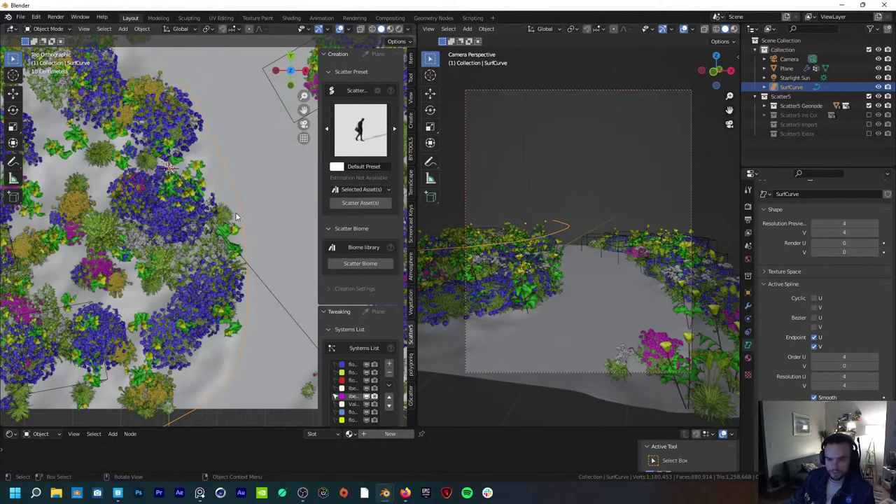
{"action": "scroll", "coordinate": [235, 212], "scroll_direction": "up", "scroll_amount": 2}
{"action": "key", "text": "Tab"}
{"action": "scroll", "coordinate": [210, 294], "scroll_direction": "up", "scroll_amount": 2}
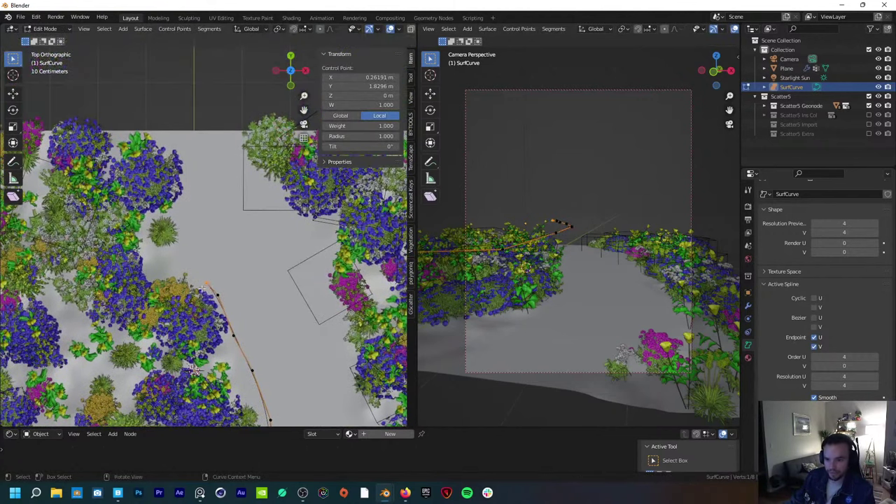
{"action": "key", "text": "e"}
{"action": "left_click", "coordinate": [189, 224]}
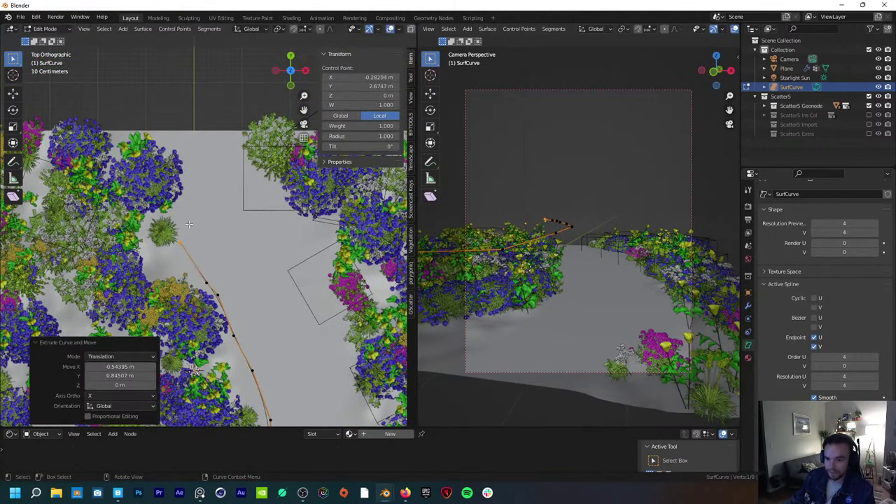
{"action": "key", "text": "e"}
{"action": "left_click", "coordinate": [185, 190]}
Step: Extrude the curve further along the left flower bed, curling left just past the plane's far edge, and return to Object Mode
{"action": "key", "text": "e"}
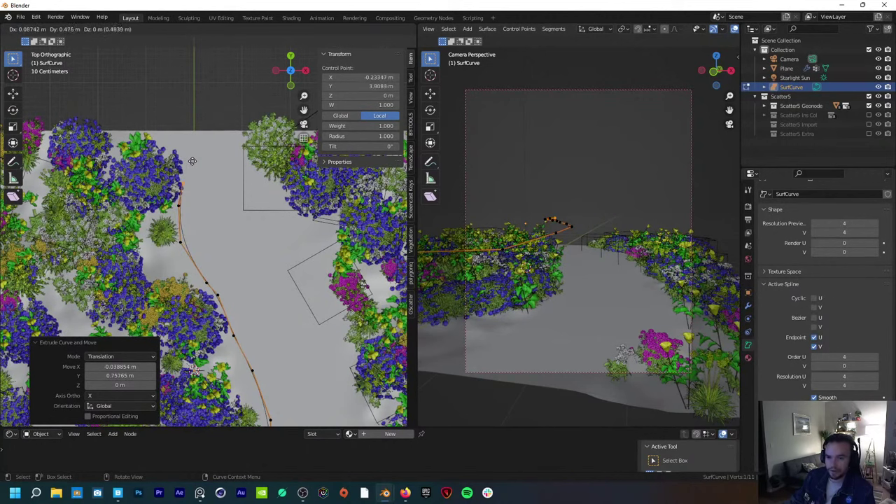
{"action": "left_click", "coordinate": [194, 143]}
{"action": "key", "text": "e"}
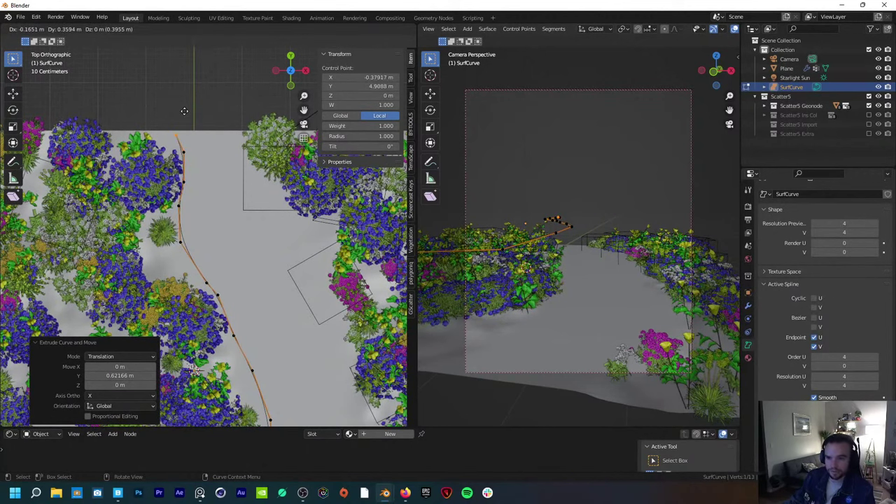
{"action": "left_click", "coordinate": [176, 100]}
{"action": "key", "text": "e"}
{"action": "left_click", "coordinate": [158, 90]}
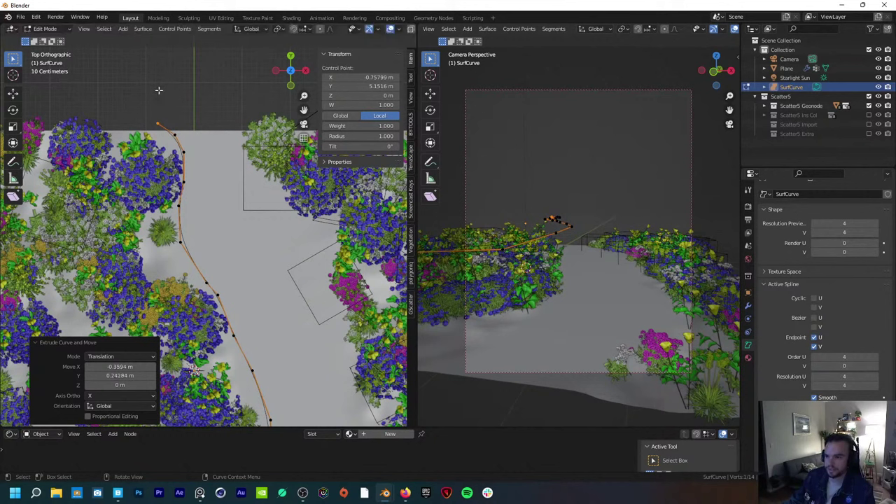
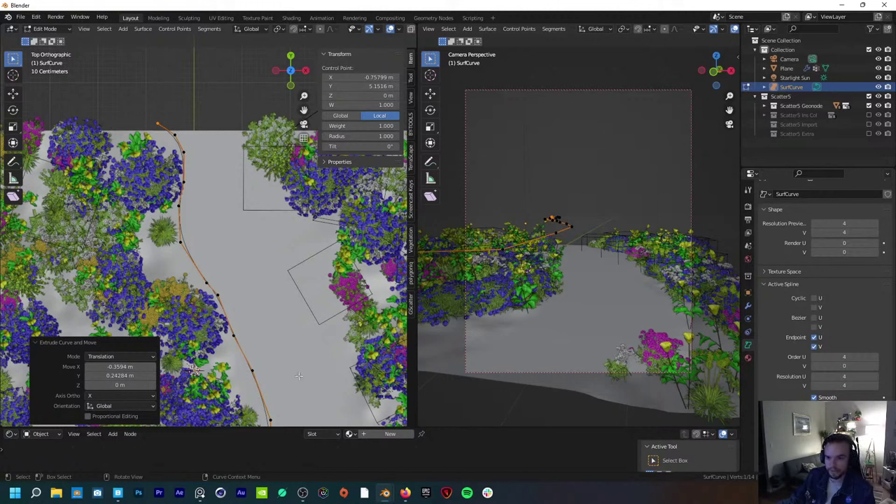
{"action": "middle_click_drag", "start_coordinate": [307, 382], "coordinate": [278, 298], "text": "shift"}
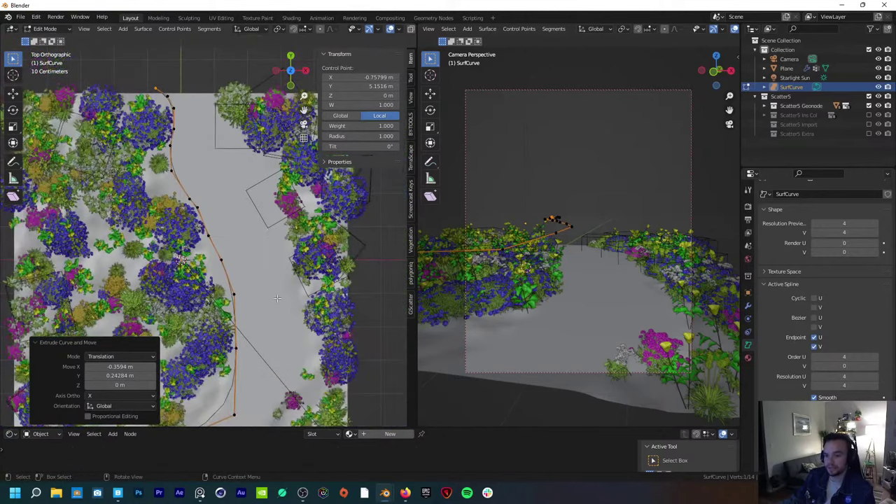
{"action": "key", "text": "Tab"}
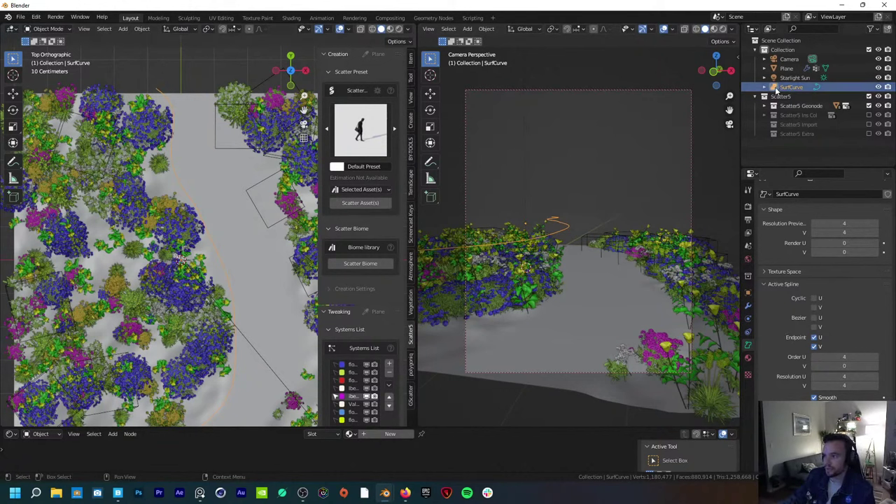
{"action": "left_click", "coordinate": [142, 28]}
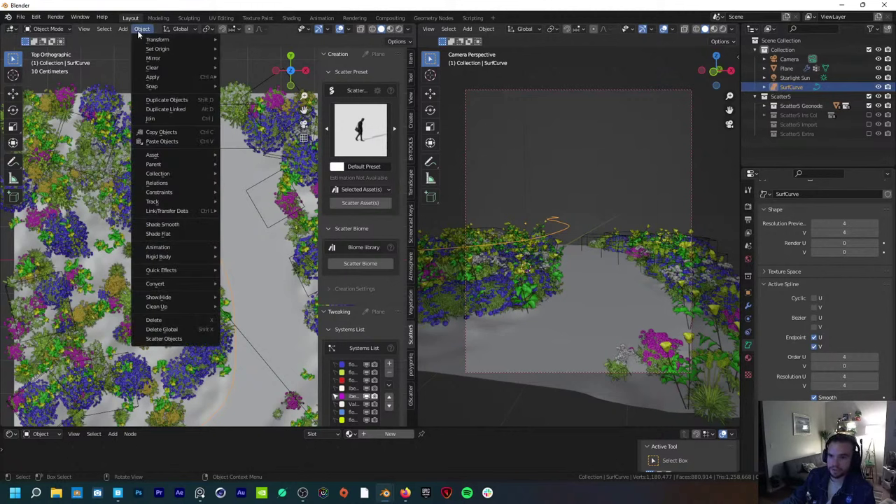
{"action": "mouse_move", "coordinate": [181, 286]}
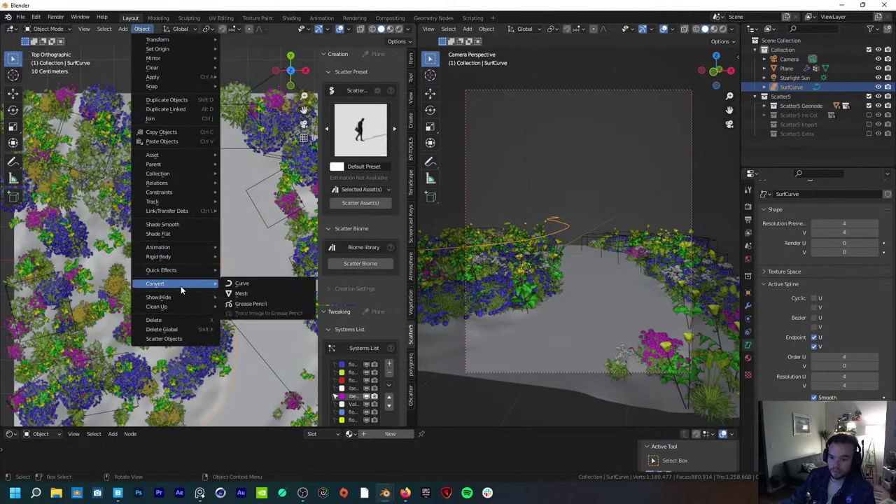
{"action": "left_click", "coordinate": [253, 294]}
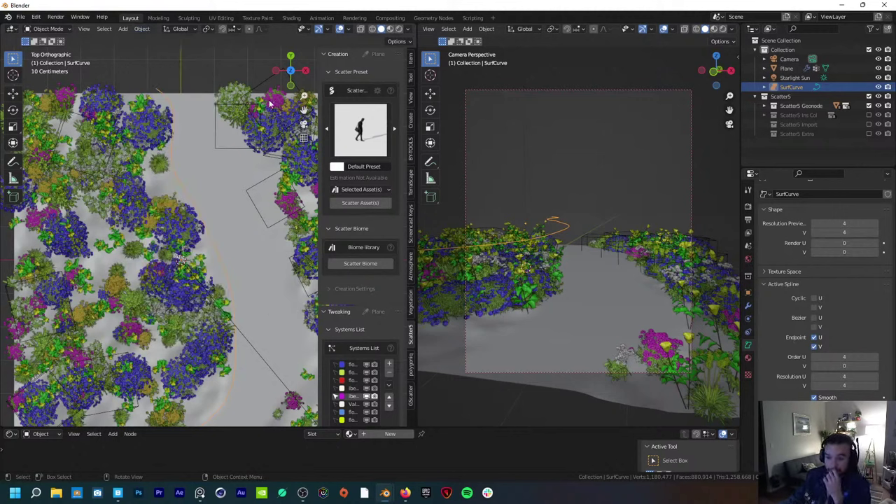
Step: Duplicate the path-edge curve in place without moving the copy
{"action": "scroll", "coordinate": [238, 299], "scroll_direction": "down", "scroll_amount": 4}
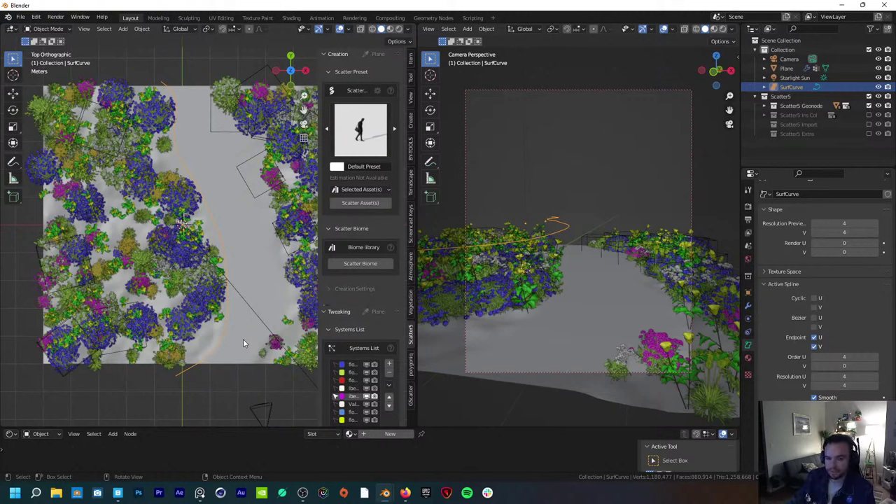
{"action": "key", "text": "shift+d"}
{"action": "right_click", "coordinate": [255, 308]}
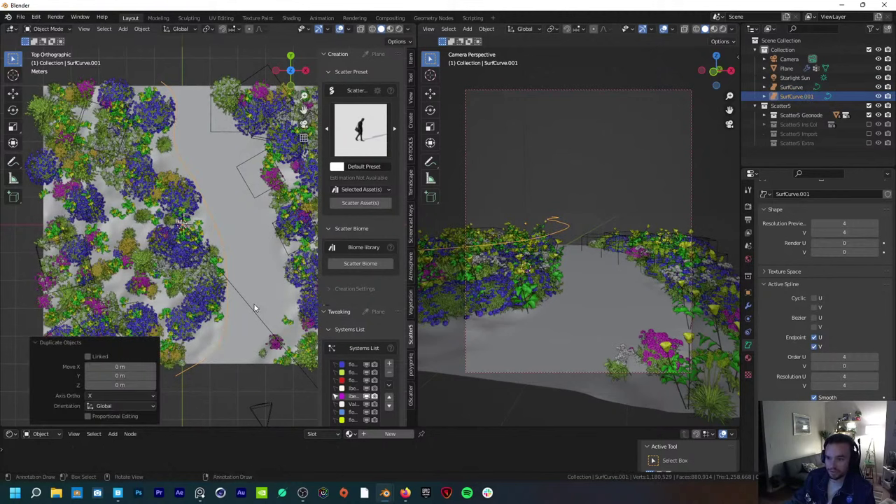
Step: Move the duplicated curve into a new collection named backups and exclude that collection from the view layer
{"action": "left_click", "coordinate": [887, 97]}
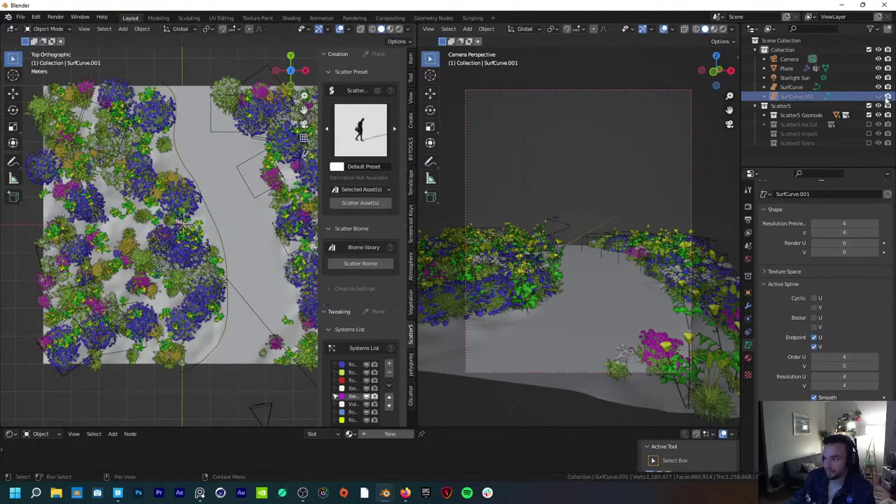
{"action": "left_click", "coordinate": [803, 99]}
{"action": "key", "text": "m"}
{"action": "left_click", "coordinate": [231, 203]}
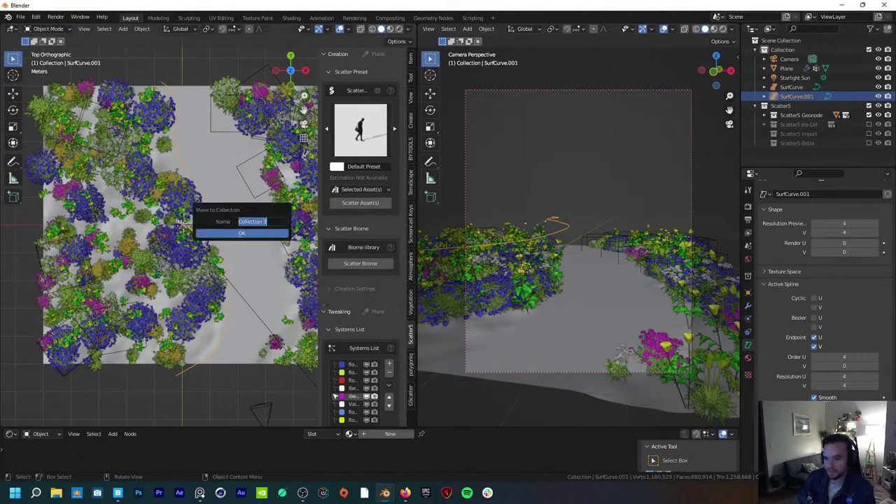
{"action": "type", "text": "backups"}
{"action": "key", "text": "Return"}
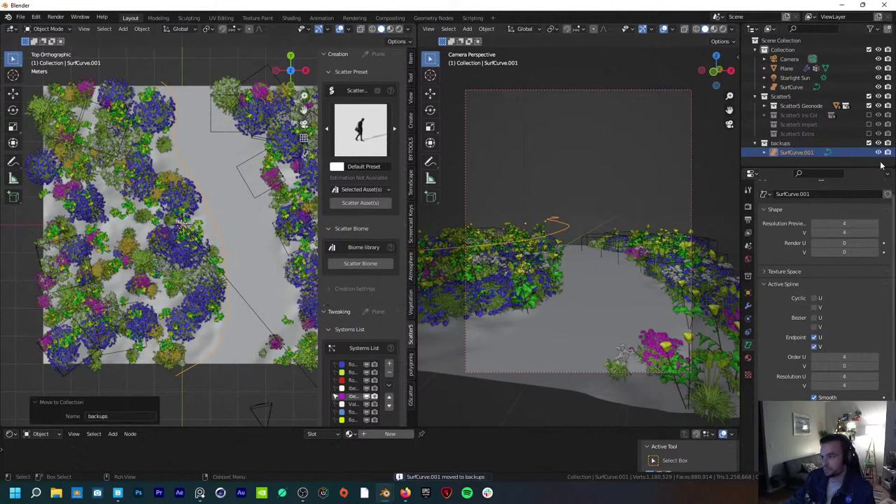
{"action": "left_click", "coordinate": [868, 142]}
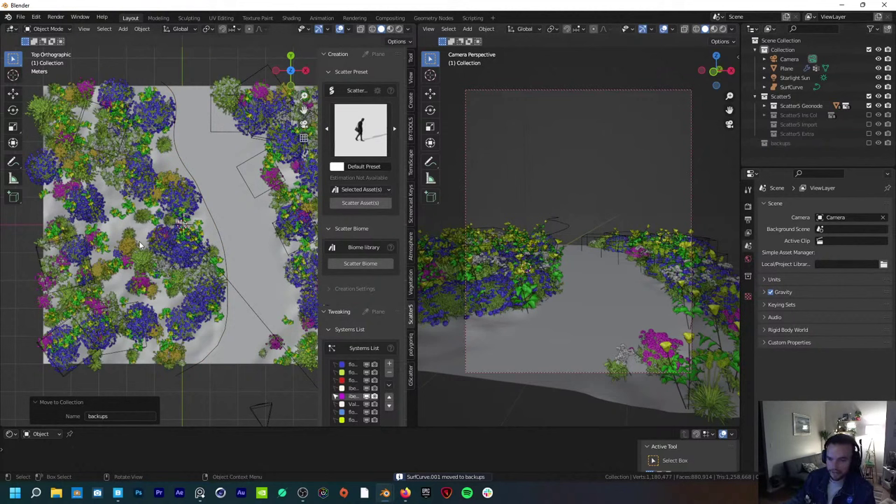
Step: Convert the original path-edge curve, SurfCurve, to a mesh
{"action": "left_click", "coordinate": [221, 244]}
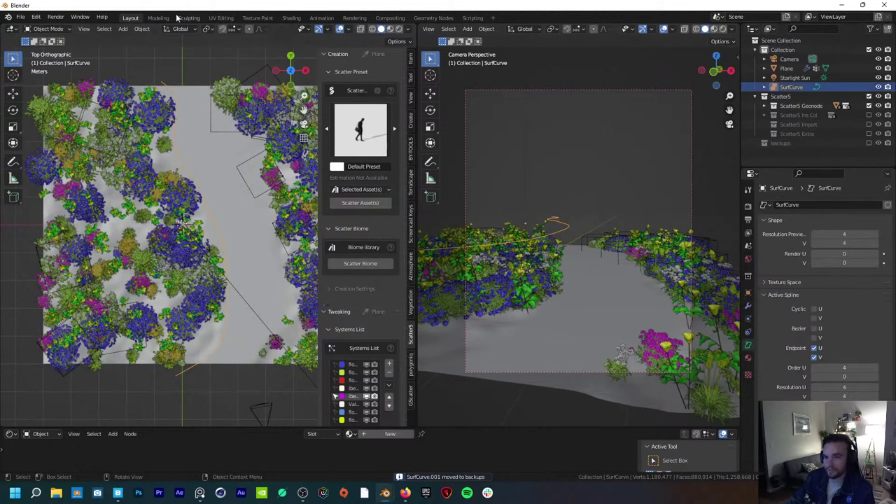
{"action": "left_click", "coordinate": [141, 28]}
{"action": "mouse_move", "coordinate": [201, 284]}
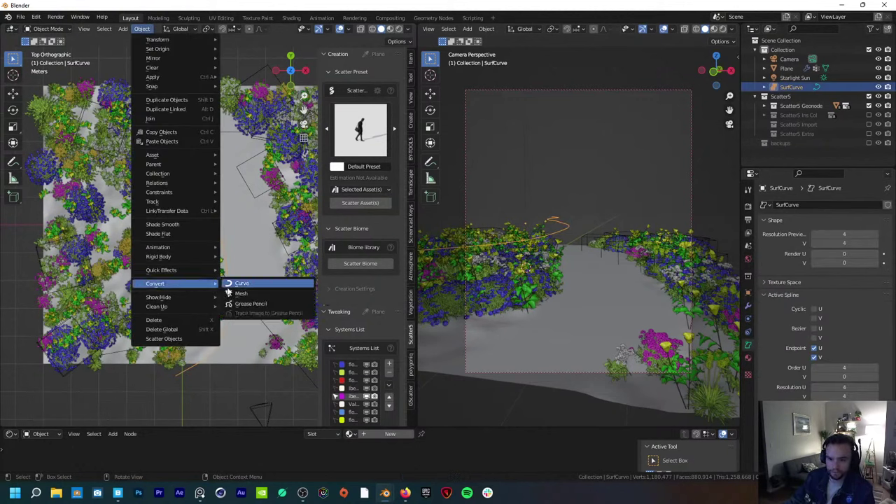
{"action": "left_click", "coordinate": [241, 293]}
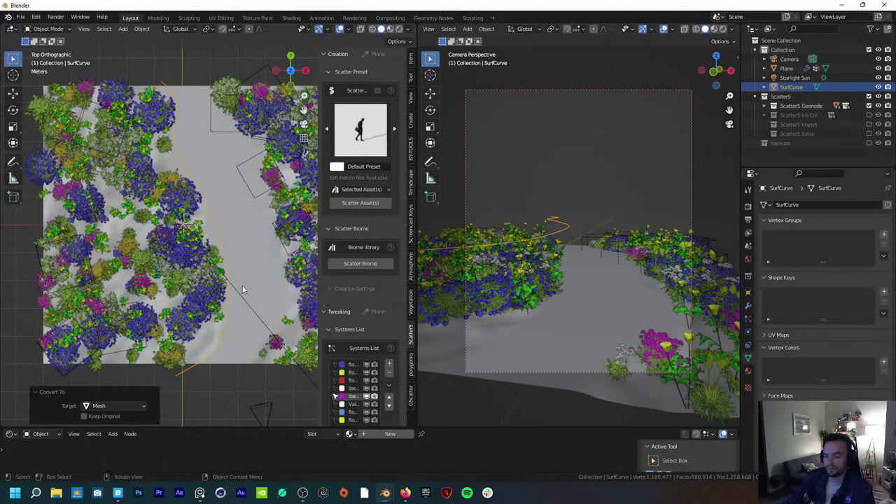
Step: In Edit Mode, extrude all vertices of the SurfCurve mesh about 0.26 m upward along Z to form a low wall, and return to Object Mode
{"action": "middle_click_drag", "start_coordinate": [277, 358], "coordinate": [228, 284]}
{"action": "key", "text": "Tab"}
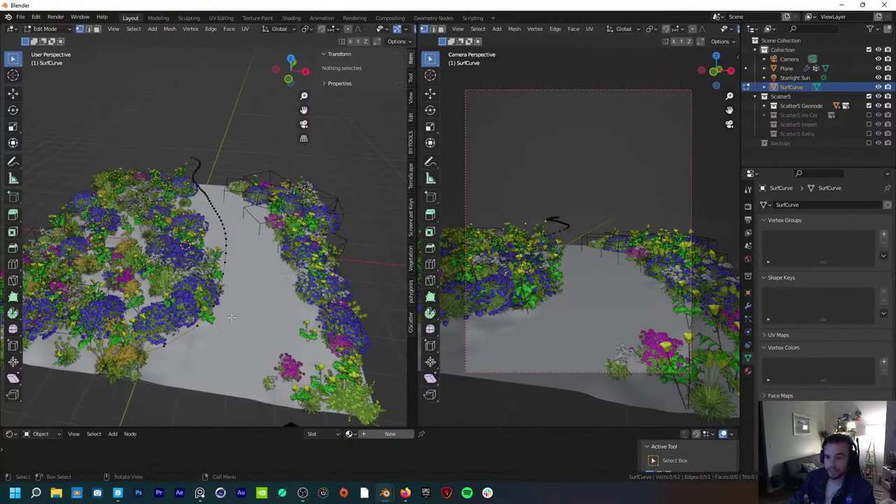
{"action": "middle_click_drag", "start_coordinate": [207, 334], "coordinate": [116, 313]}
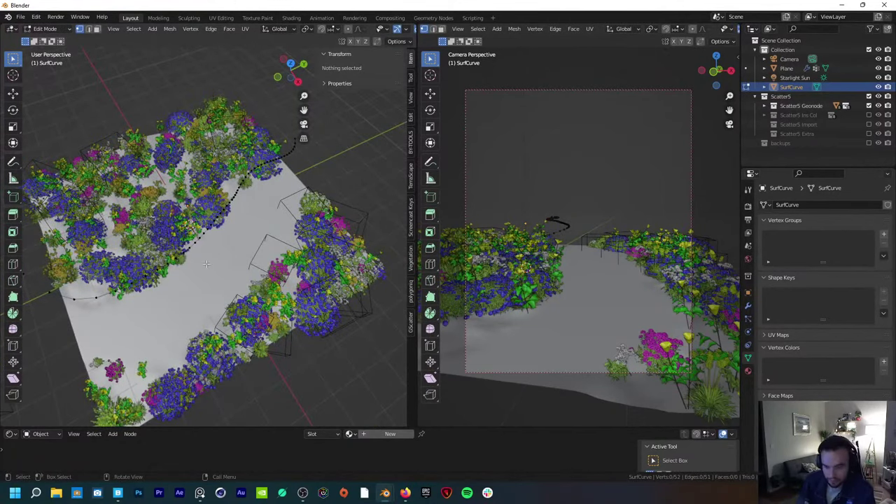
{"action": "middle_click_drag", "start_coordinate": [156, 287], "coordinate": [250, 335]}
{"action": "key", "text": "a"}
{"action": "key", "text": "g"}
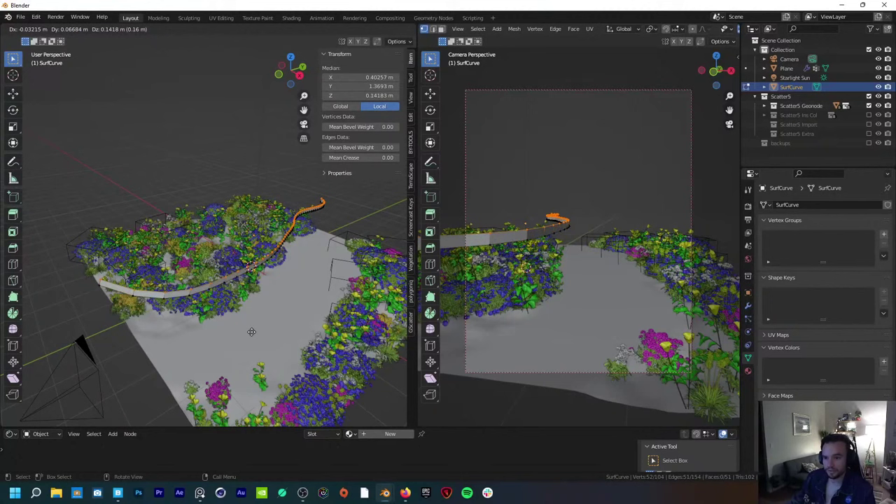
{"action": "right_click", "coordinate": [251, 332]}
{"action": "key", "text": "g"}
{"action": "key", "text": "z"}
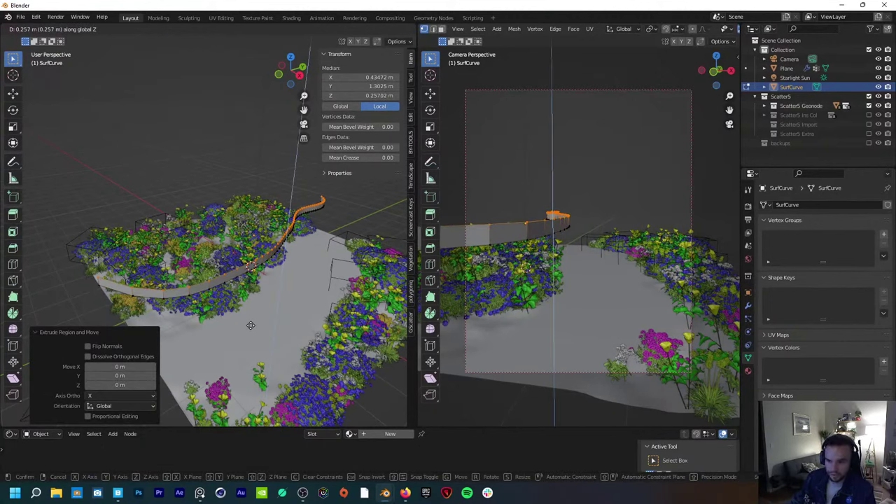
{"action": "left_click", "coordinate": [251, 325]}
{"action": "key", "text": "Tab"}
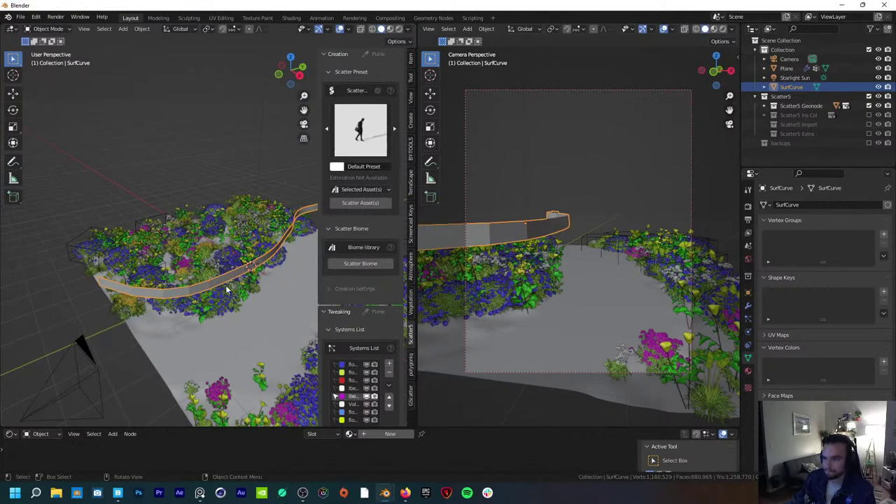
Step: Shade the SurfCurve wall smooth and enable Auto Smooth on its normals with an angle of 32.9°
{"action": "right_click", "coordinate": [196, 280]}
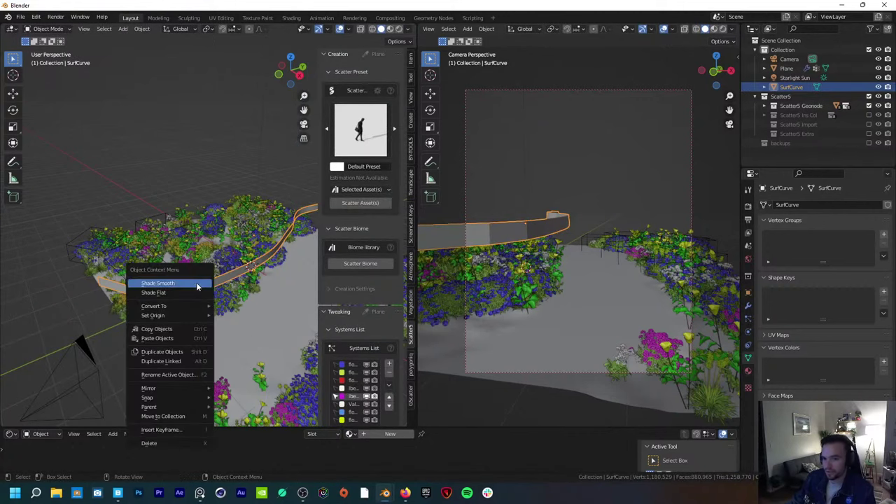
{"action": "left_click", "coordinate": [196, 282]}
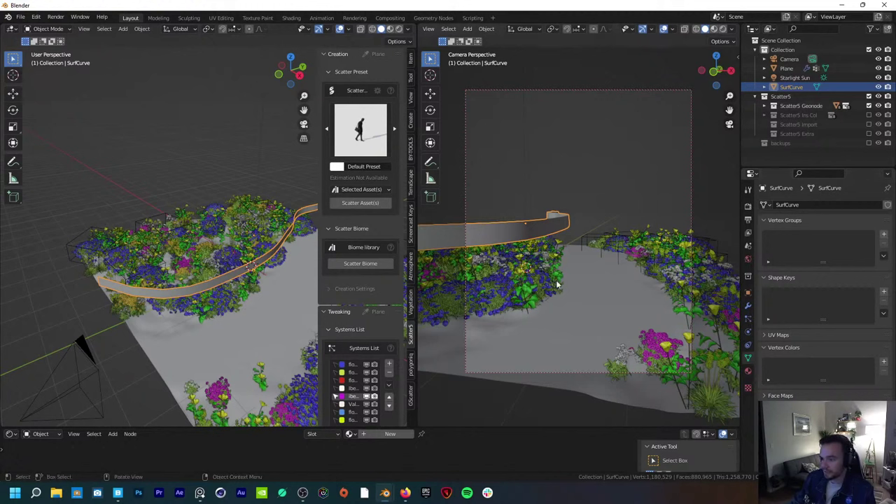
{"action": "scroll", "coordinate": [775, 396], "scroll_direction": "down", "scroll_amount": 1}
{"action": "scroll", "coordinate": [775, 397], "scroll_direction": "down", "scroll_amount": 4}
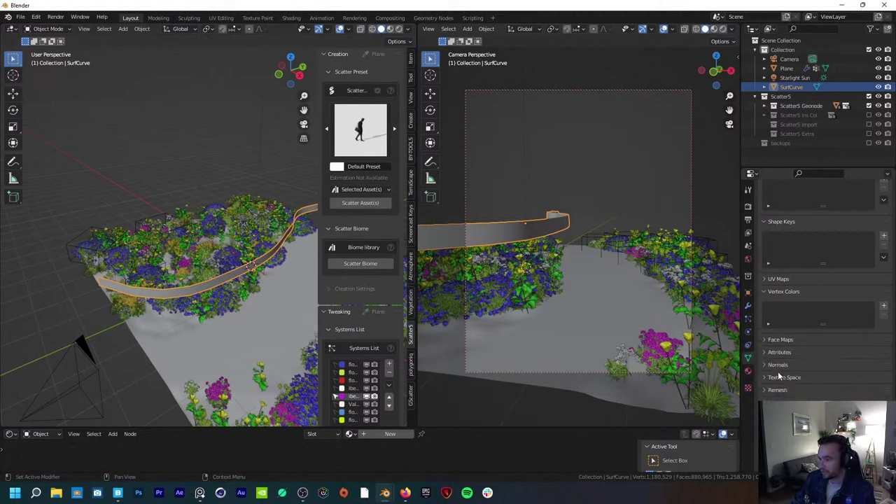
{"action": "left_click", "coordinate": [814, 340]}
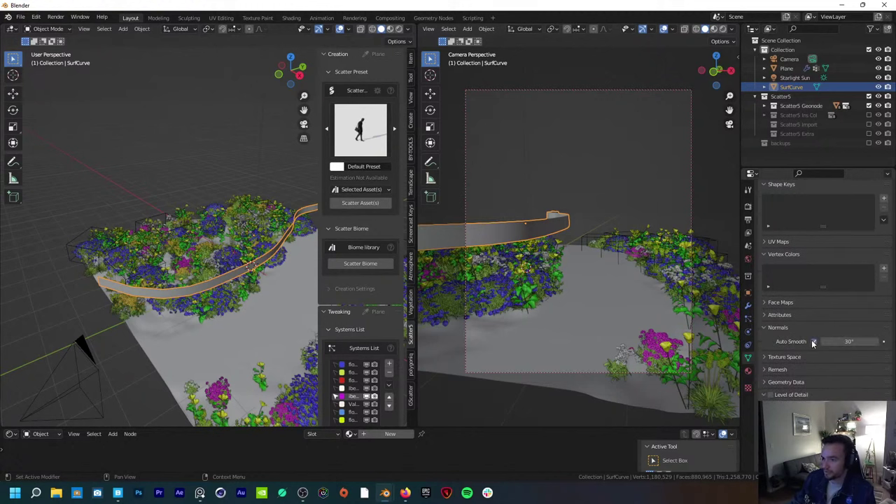
{"action": "left_click_drag", "start_coordinate": [843, 341], "coordinate": [854, 341]}
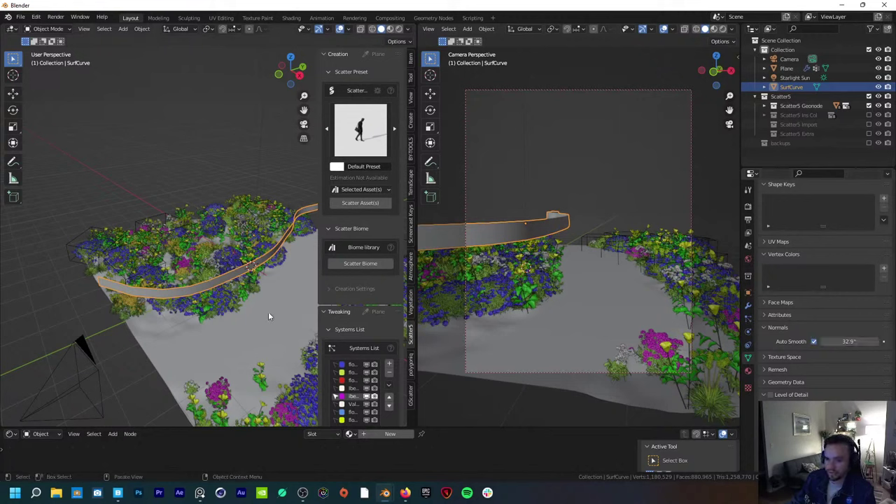
Step: Lower the SurfCurve wall about 1.31 m along Z and hide the overlays in the camera viewport
{"action": "mouse_move", "coordinate": [238, 306]}
{"action": "middle_mouse_down"}
{"action": "mouse_move", "coordinate": [224, 287]}
{"action": "mouse_move", "coordinate": [228, 295]}
{"action": "middle_mouse_up"}
{"action": "key", "text": "g"}
{"action": "key", "text": "z"}
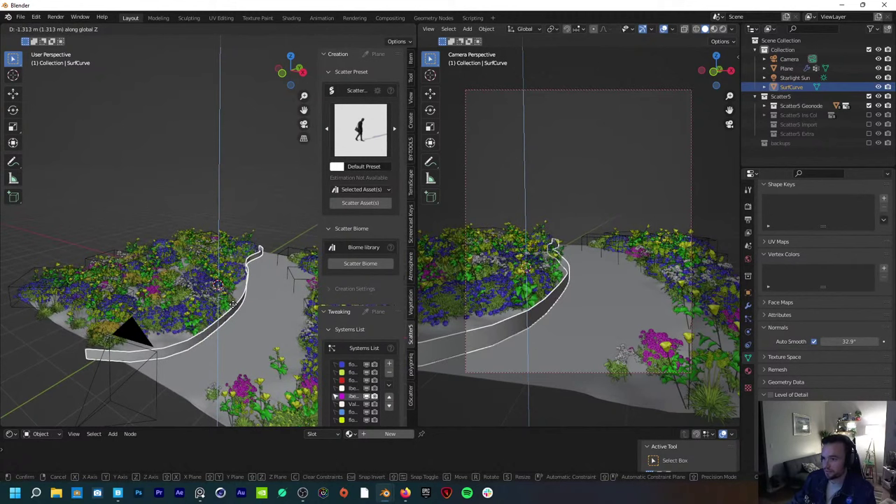
{"action": "left_click", "coordinate": [233, 305]}
{"action": "left_click", "coordinate": [663, 28]}
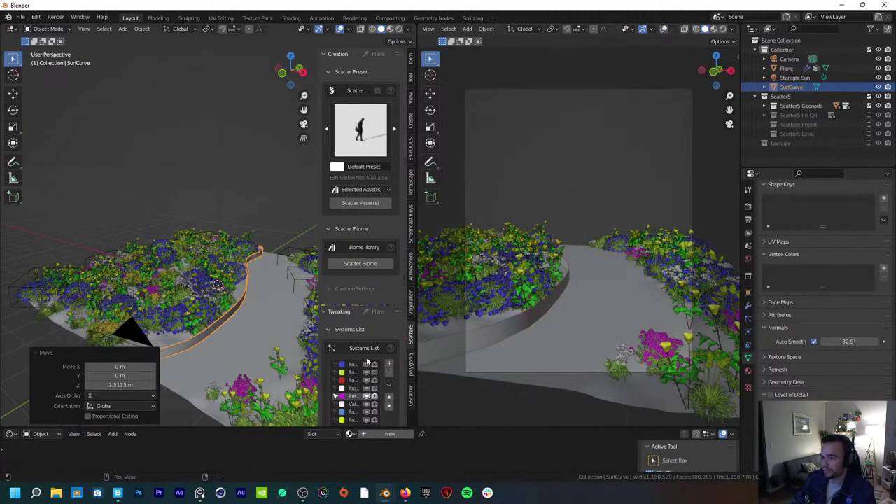
Step: Fine-tune the wall's position: lower it about 0.08 m, and shift it about 0.04 m in X and 0.08 m in Y
{"action": "key", "text": "g"}
{"action": "key", "text": "z"}
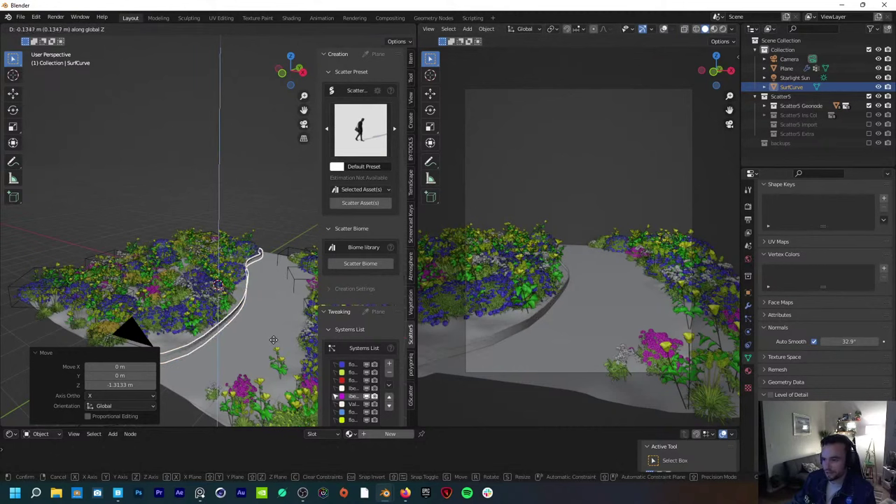
{"action": "left_click", "coordinate": [291, 343]}
{"action": "key", "text": "g"}
{"action": "key", "text": "z"}
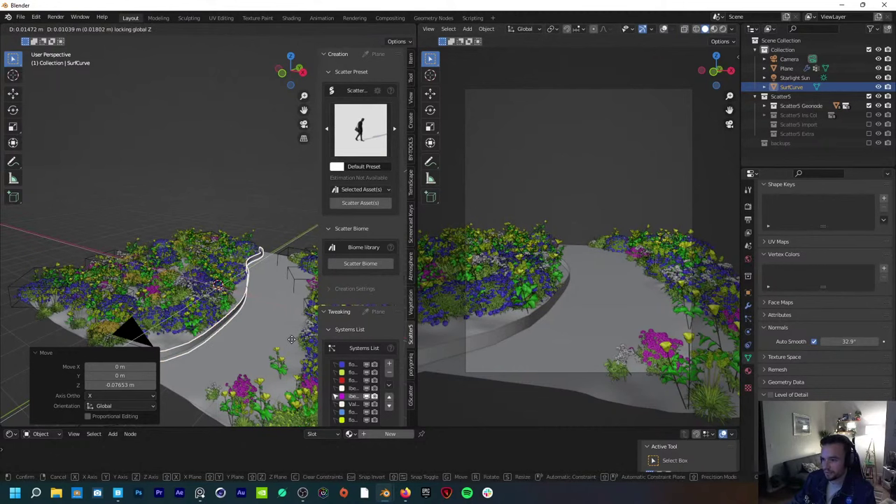
{"action": "left_click", "coordinate": [293, 339]}
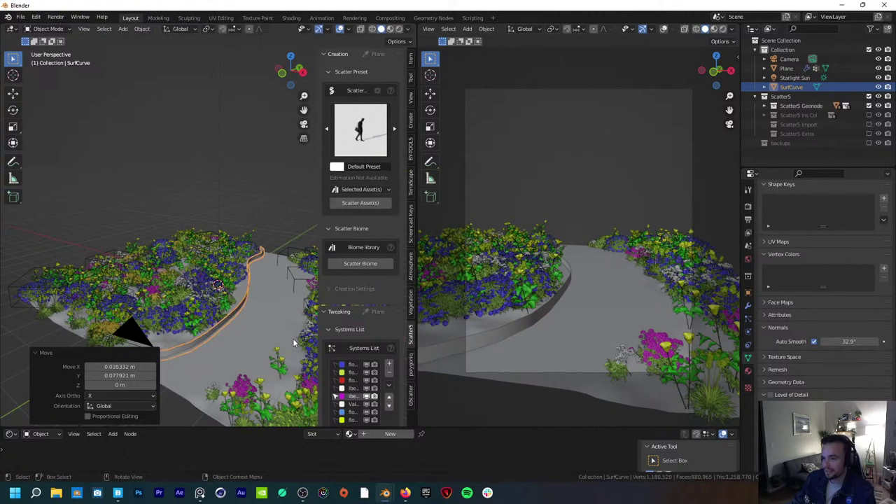
{"action": "key", "text": "g"}
{"action": "key", "text": "z"}
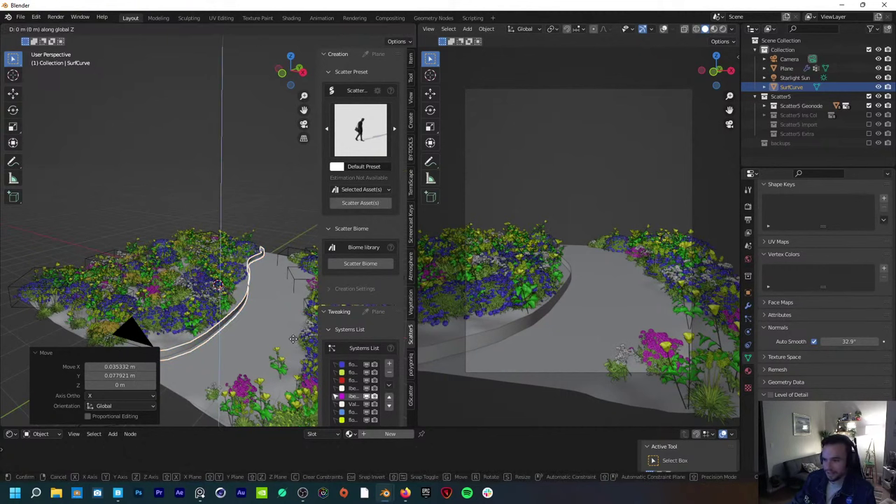
{"action": "left_click", "coordinate": [293, 338]}
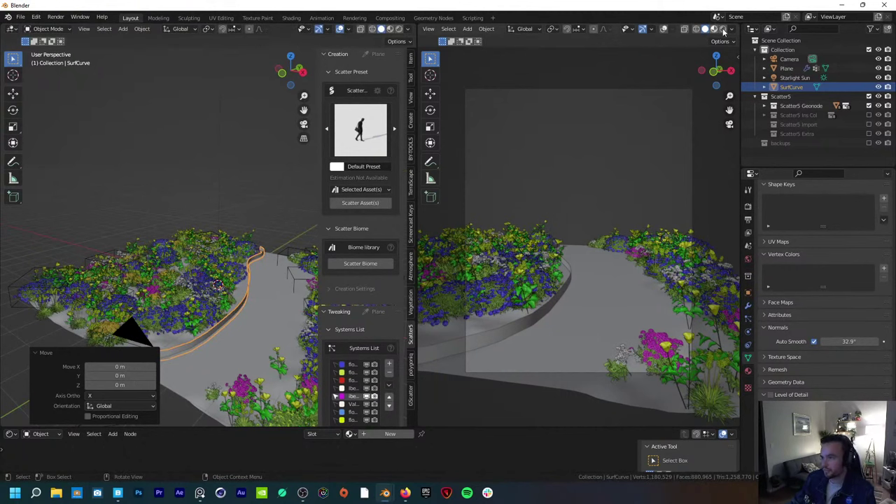
Step: Deselect the wall and preview the garden's materials in the camera viewport with Material Preview shading
{"action": "left_click", "coordinate": [697, 72]}
{"action": "key", "text": "z"}
{"action": "key", "text": "2"}
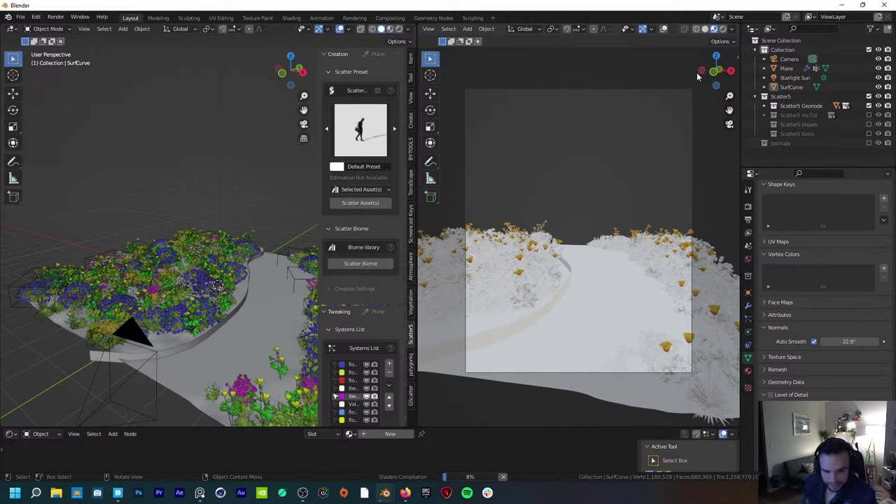
{"action": "right_click", "coordinate": [696, 72]}
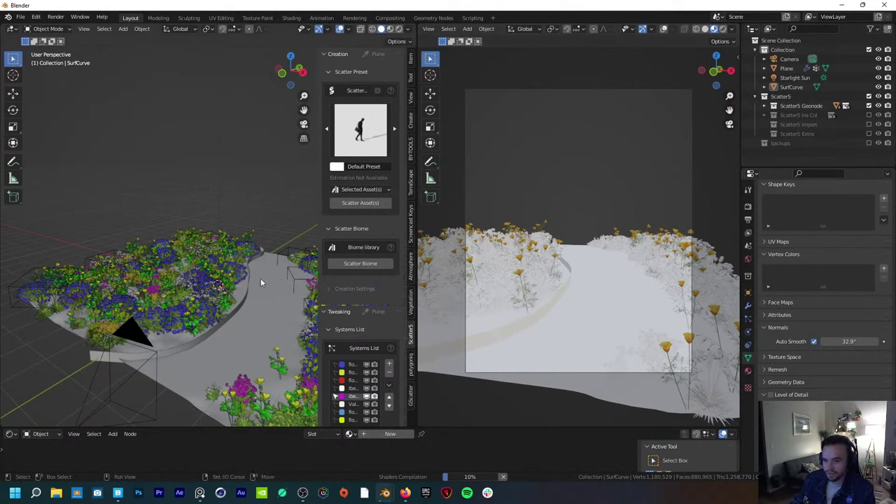
{"action": "middle_click_drag", "start_coordinate": [260, 277], "coordinate": [222, 313]}
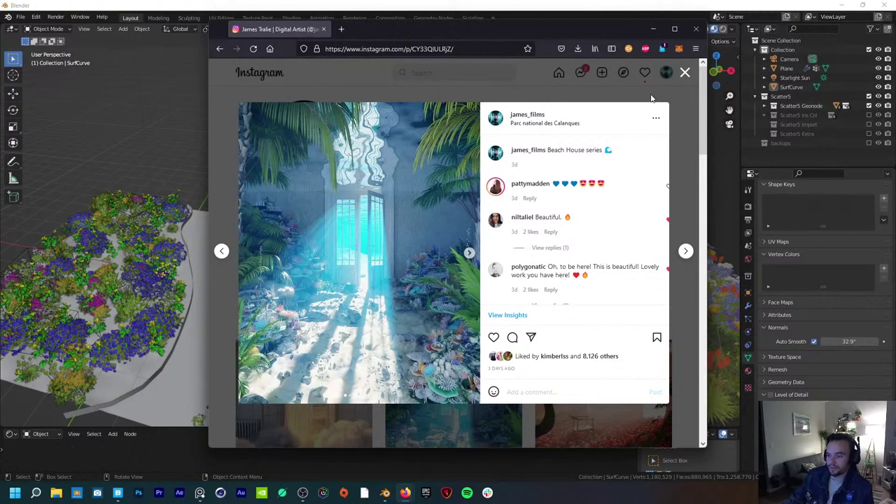
Step: Close the Instagram browser window and set the camera viewport in Blender to Rendered shading
{"action": "left_click", "coordinate": [697, 31]}
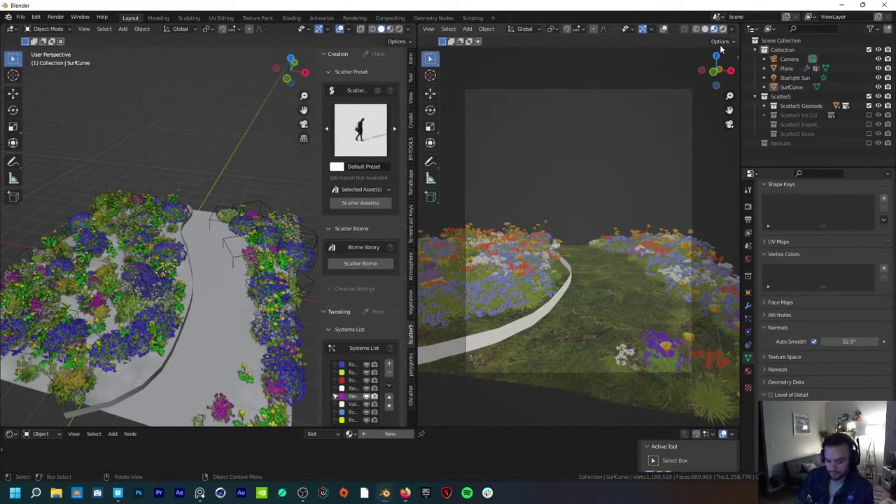
{"action": "key", "text": "z"}
{"action": "key", "text": "6"}
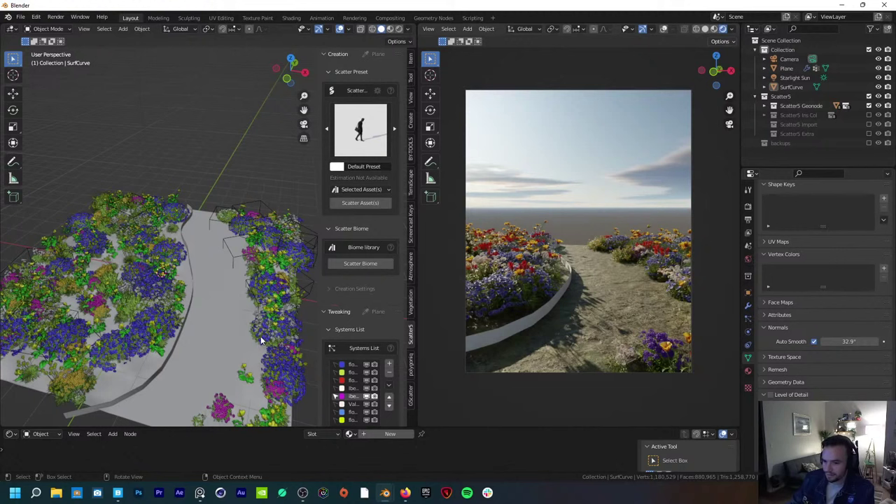
Step: Add a new NURBS surface curve to the scene for the second path edge
{"action": "middle_click_drag", "start_coordinate": [238, 334], "coordinate": [205, 342]}
{"action": "scroll", "coordinate": [233, 307], "scroll_direction": "up", "scroll_amount": 2}
{"action": "scroll", "coordinate": [206, 342], "scroll_direction": "up", "scroll_amount": 4}
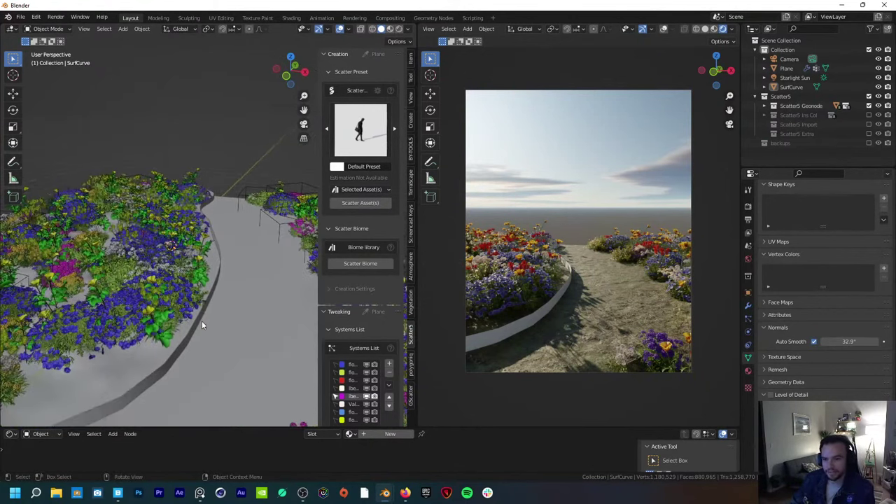
{"action": "left_click", "coordinate": [163, 372]}
{"action": "middle_click_drag", "start_coordinate": [241, 364], "coordinate": [290, 260]}
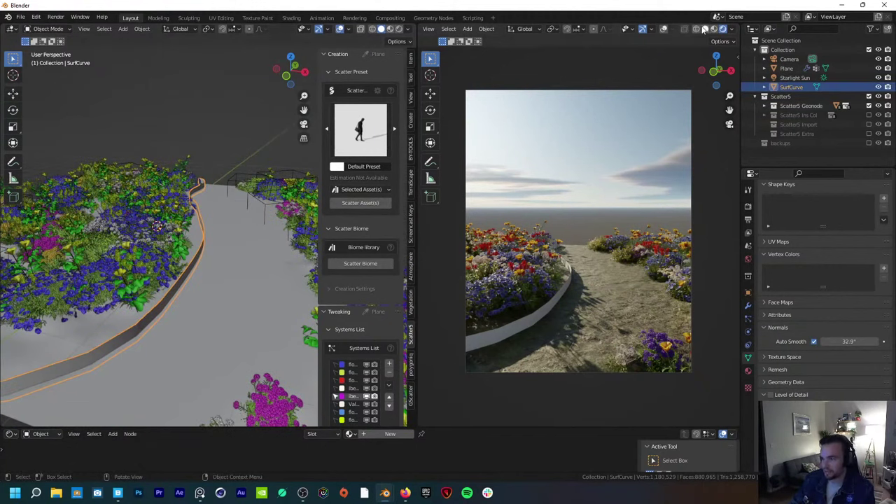
{"action": "scroll", "coordinate": [236, 304], "scroll_direction": "down", "scroll_amount": 2}
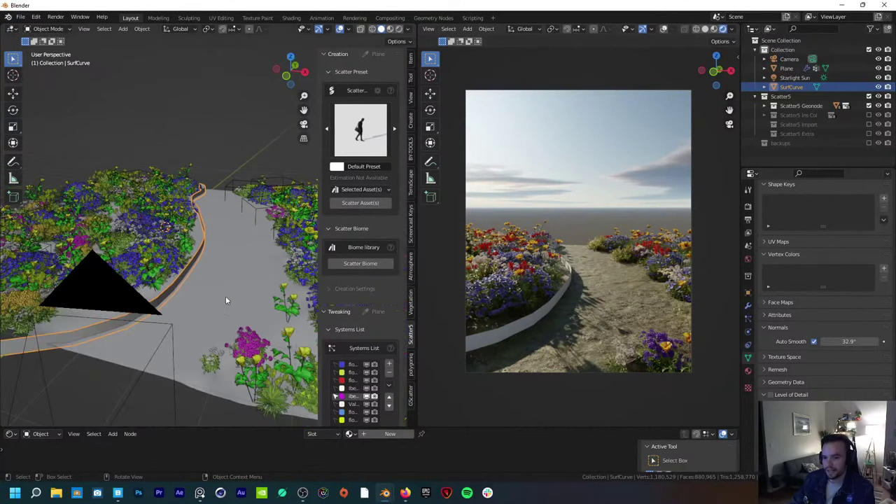
{"action": "key", "text": "shift+a"}
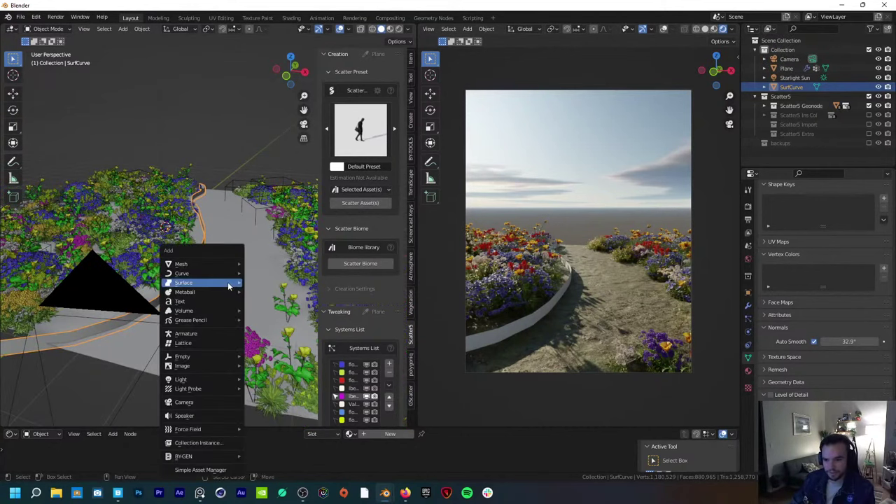
{"action": "mouse_move", "coordinate": [227, 284]}
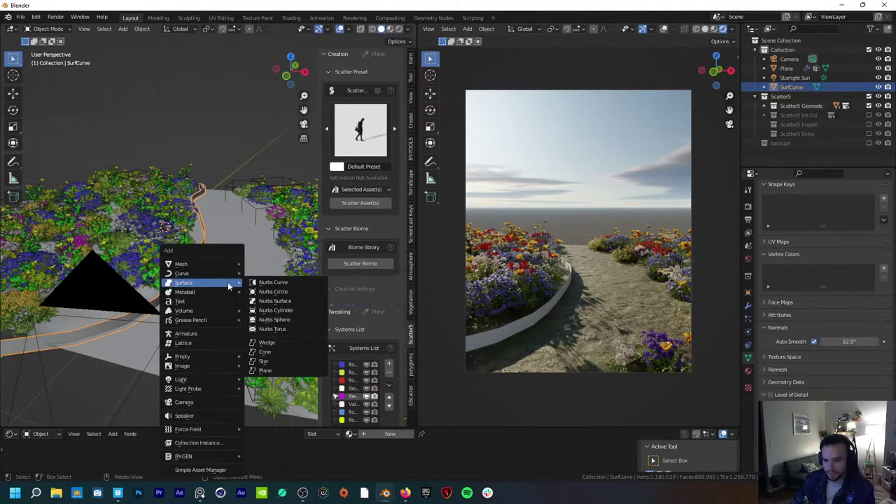
{"action": "left_click", "coordinate": [267, 284]}
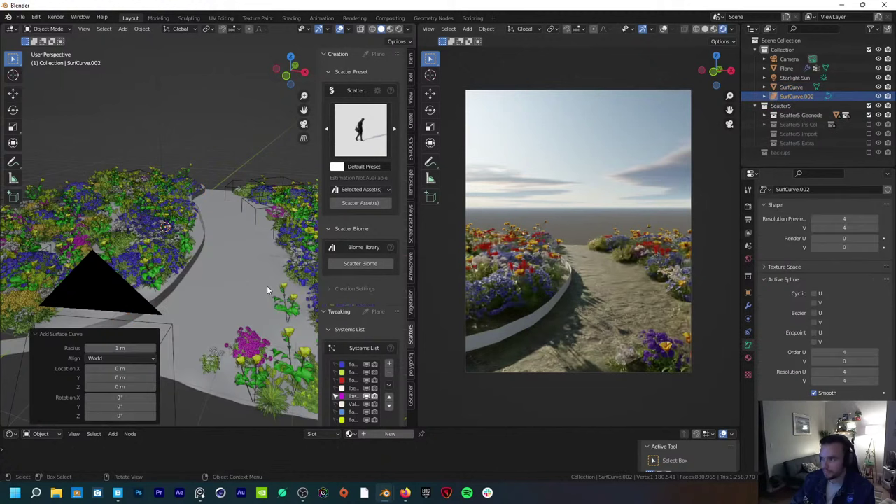
Step: Rename the existing SurfCurve wall object as "left pathway border"
{"action": "double_click", "coordinate": [797, 87]}
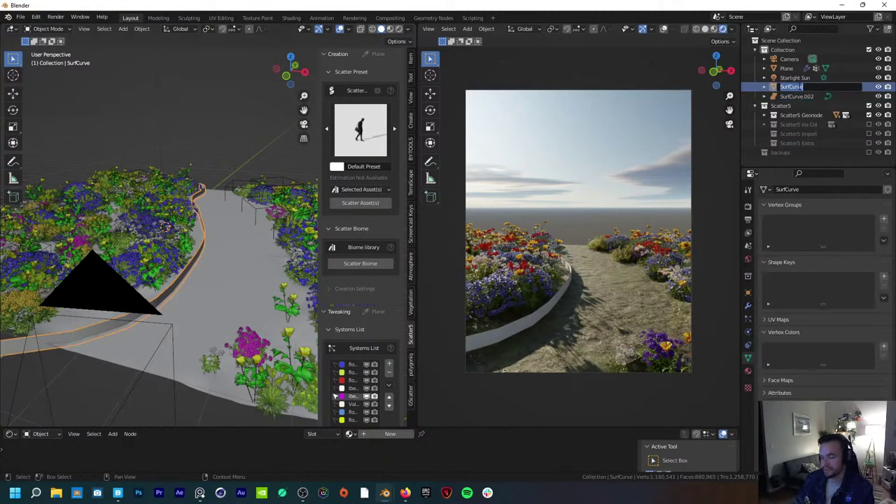
{"action": "type", "text": "le"}
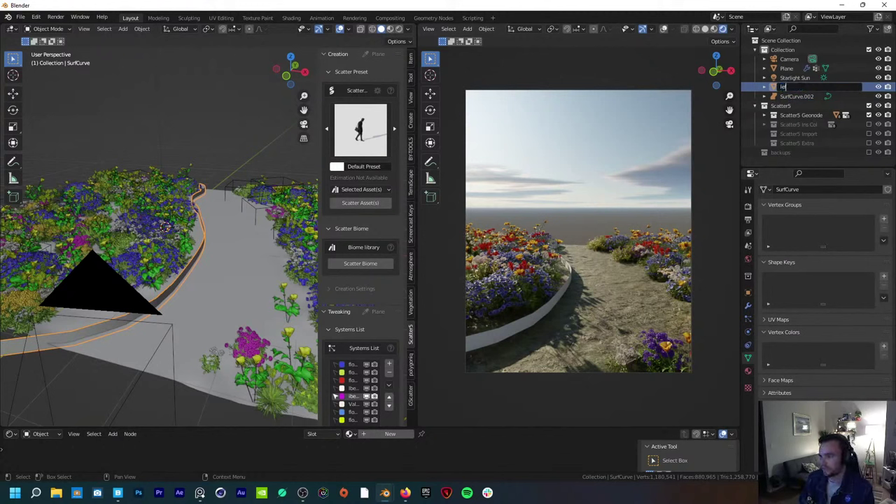
{"action": "type", "text": "ft pathway border"}
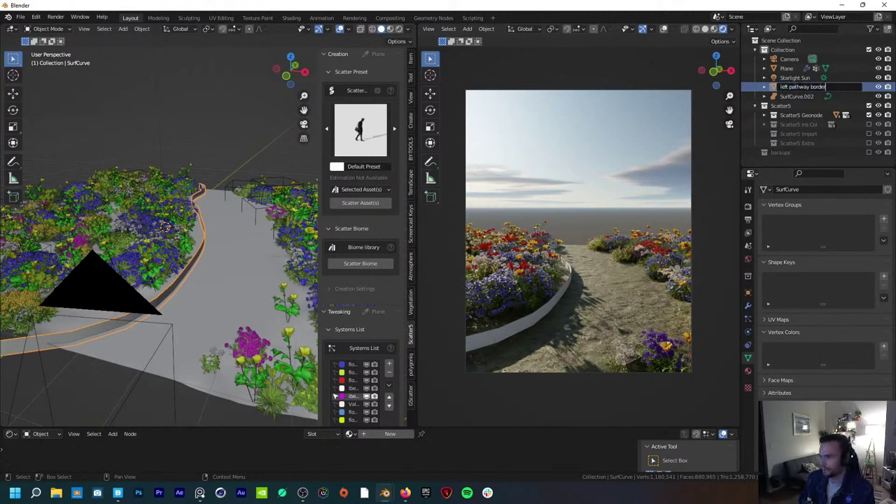
{"action": "key", "text": "Return"}
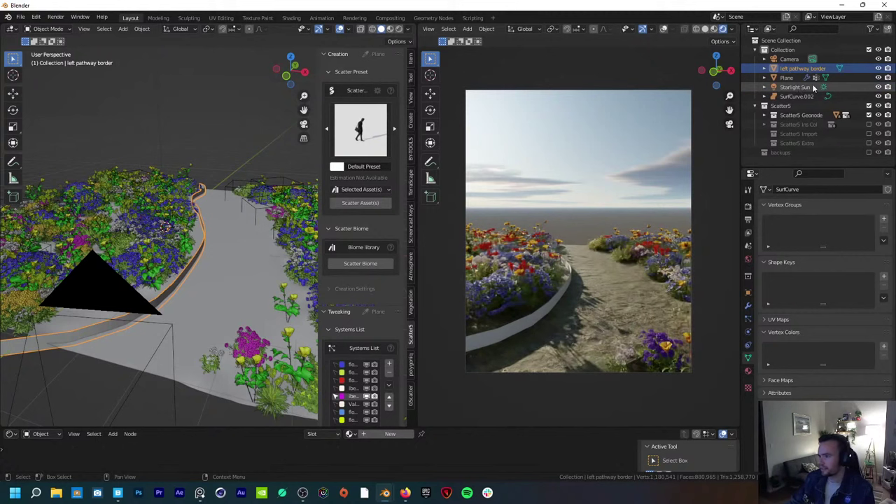
Step: Rename the newly added NURBS curve as "right pathway border"
{"action": "double_click", "coordinate": [798, 96]}
{"action": "type", "text": "right"}
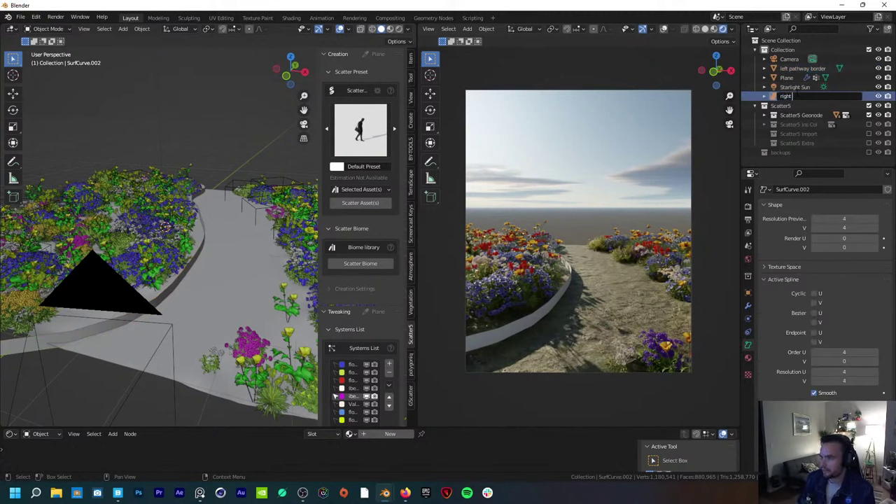
{"action": "type", "text": " pathway border"}
{"action": "key", "text": "Return"}
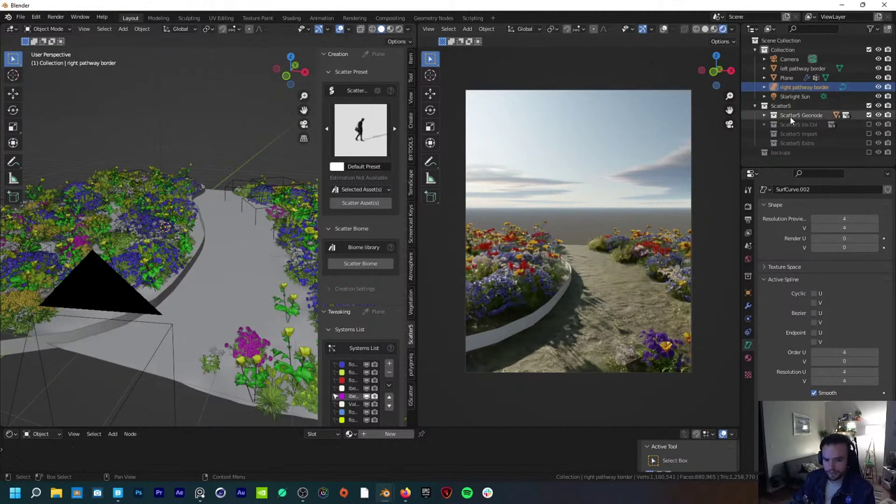
Step: In top view, edit the right pathway border curve and enable Endpoint for both U and V on its spline
{"action": "left_click", "coordinate": [798, 69]}
{"action": "left_click", "coordinate": [796, 84]}
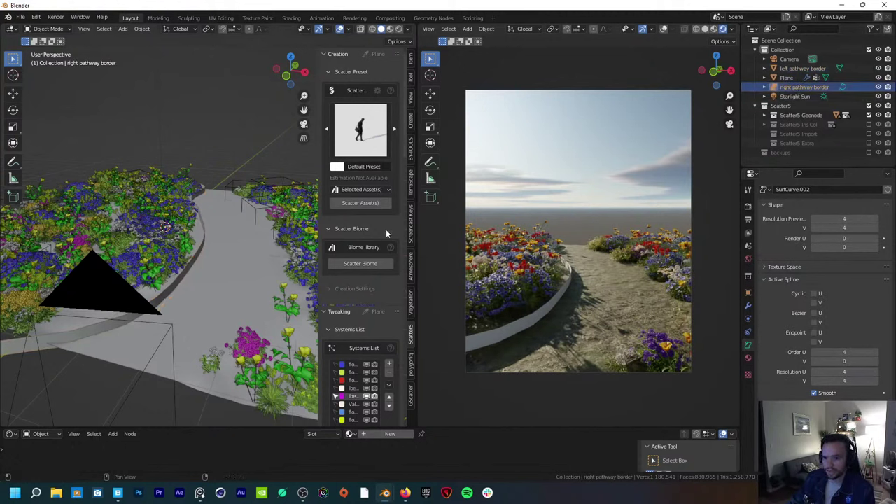
{"action": "key", "text": "KP_7"}
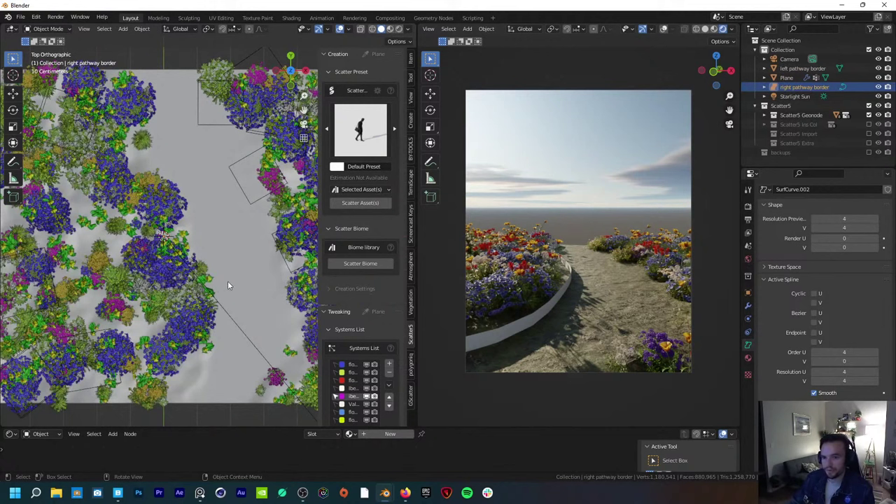
{"action": "key", "text": "Tab"}
{"action": "left_click", "coordinate": [814, 333]}
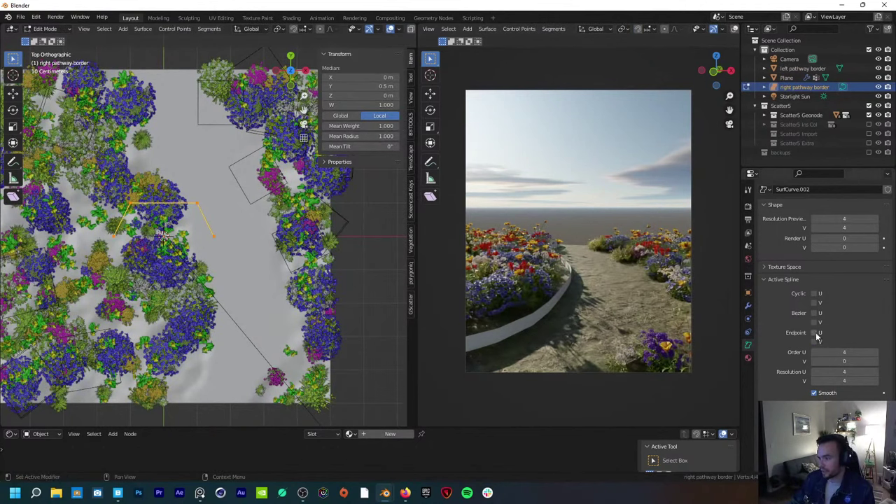
Step: Rotate all the curve's control points roughly 90° clockwise and place them near the path's lower right edge, at about X 3.01 m, Y -3.59 m
{"action": "key", "text": "g"}
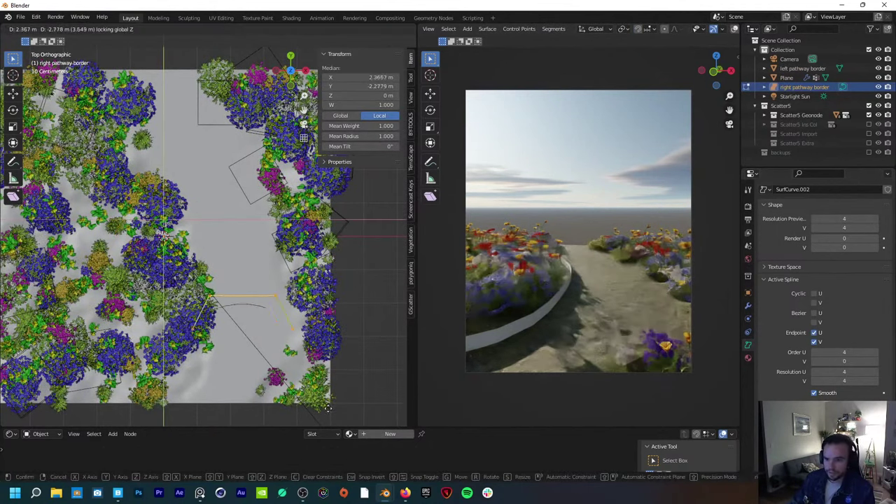
{"action": "left_click", "coordinate": [351, 374]}
{"action": "key", "text": "r"}
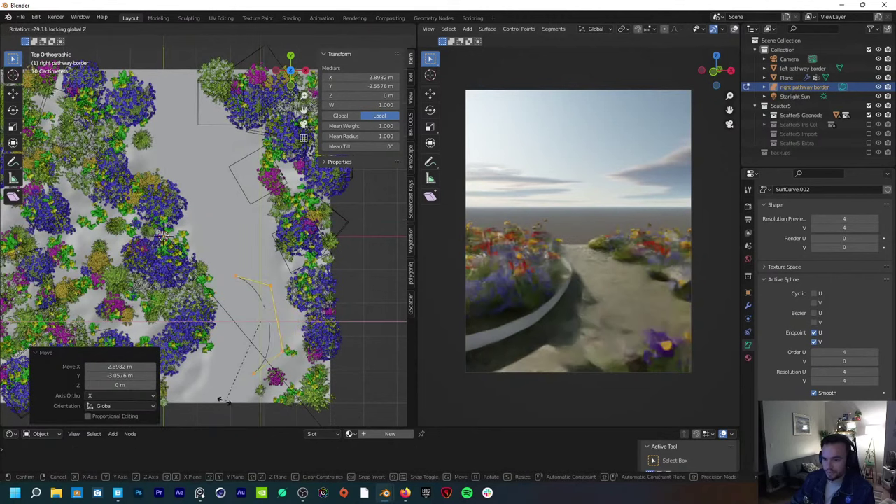
{"action": "left_click", "coordinate": [208, 385]}
{"action": "key", "text": "g"}
{"action": "left_click", "coordinate": [270, 388]}
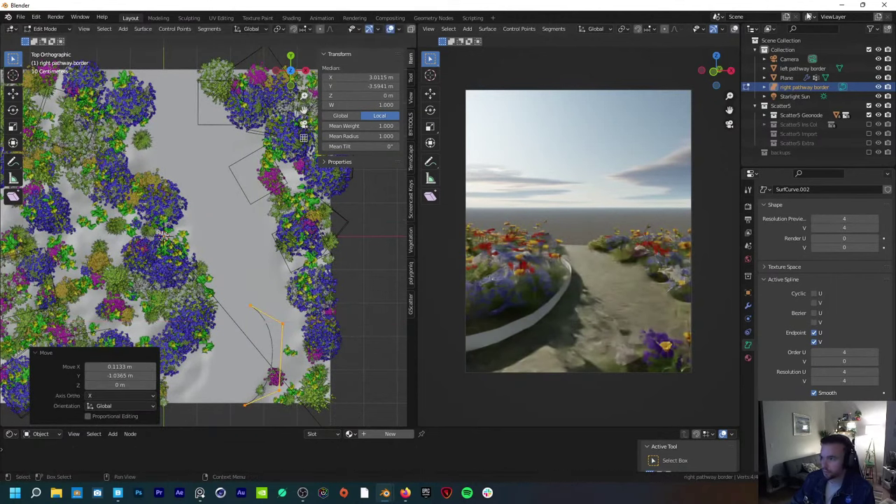
Step: Show overlays in the camera view and reposition the curve's three upper control points along the path's right edge, ending at about X 3.47 m, Y -1.58 m
{"action": "left_click", "coordinate": [734, 33]}
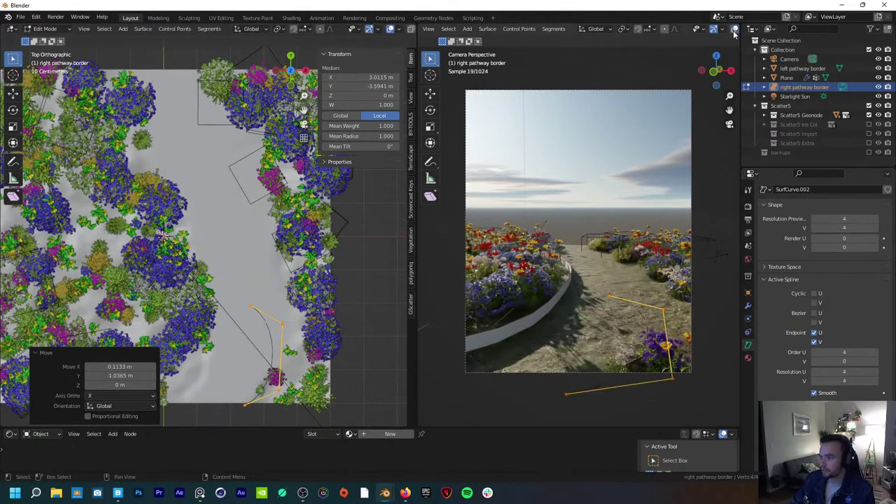
{"action": "left_click", "coordinate": [285, 394]}
{"action": "key", "text": "g"}
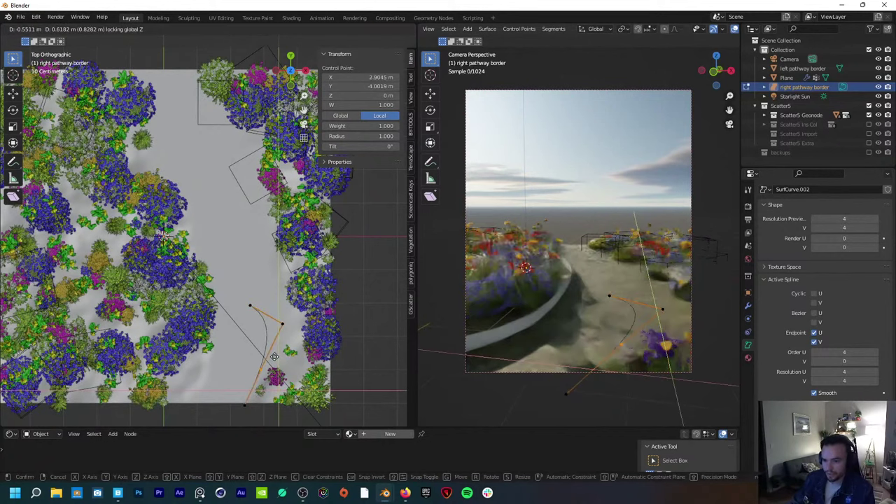
{"action": "left_click", "coordinate": [297, 314]}
{"action": "key", "text": "g"}
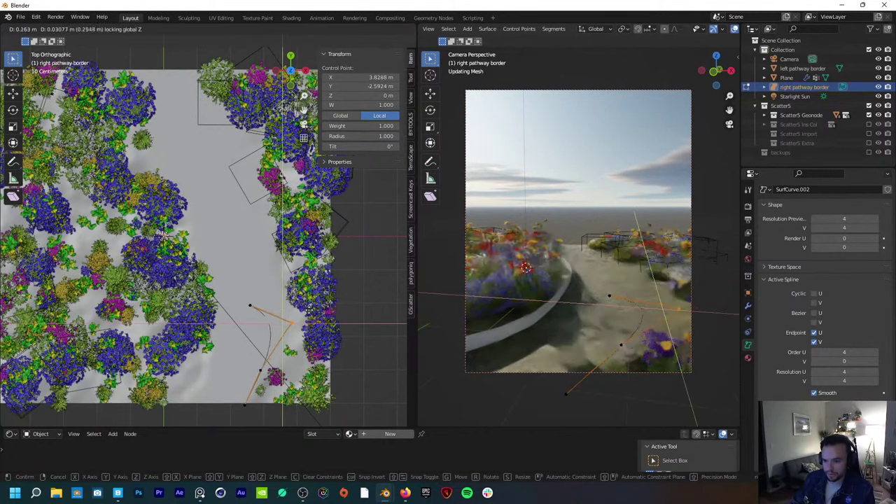
{"action": "left_click", "coordinate": [305, 287]}
{"action": "key", "text": "g"}
{"action": "key", "text": "shift+z"}
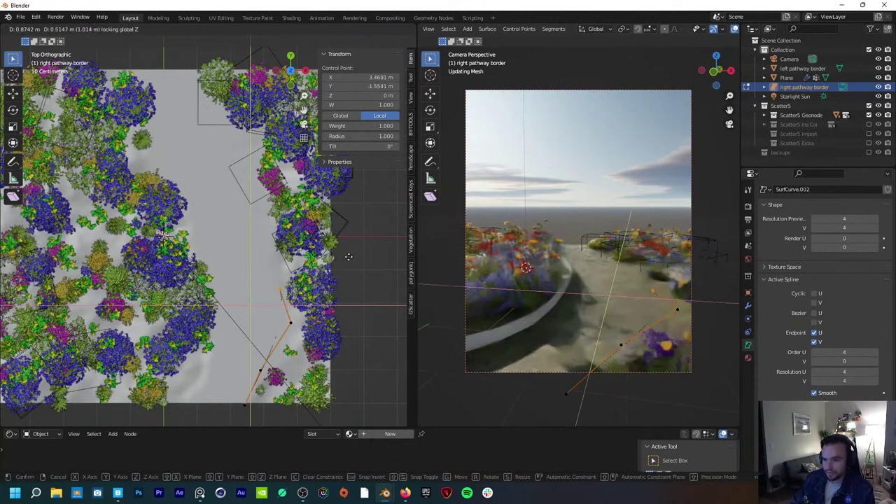
{"action": "left_click", "coordinate": [307, 286]}
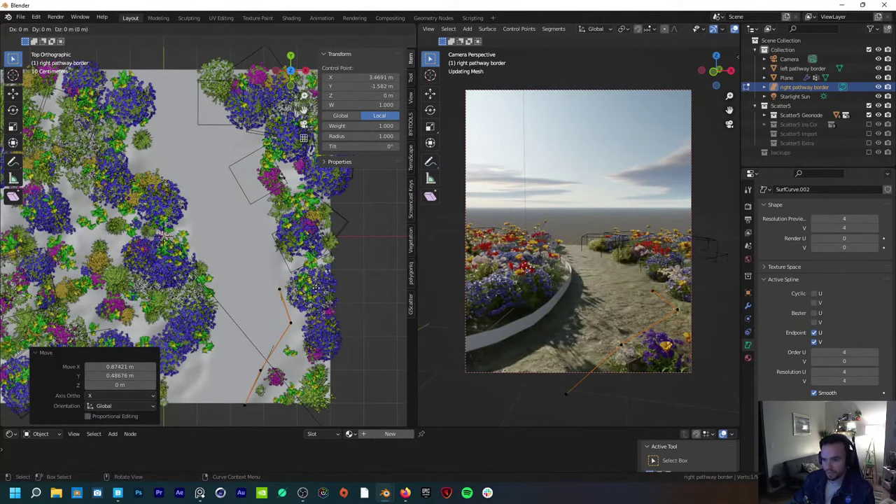
Step: Extrude successive control points up the path's right edge, reaching about X 2.60 m, Y 3.01 m
{"action": "key", "text": "g"}
{"action": "left_click", "coordinate": [310, 257]}
{"action": "key", "text": "e"}
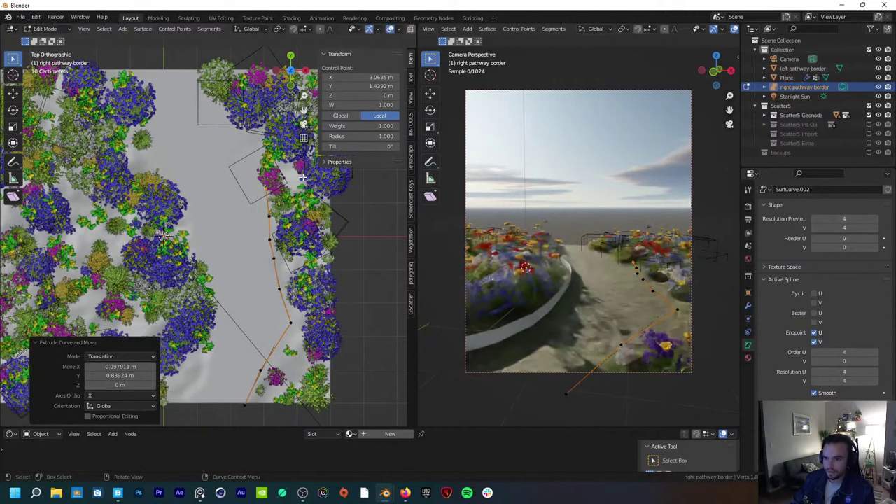
{"action": "key", "text": "Escape"}
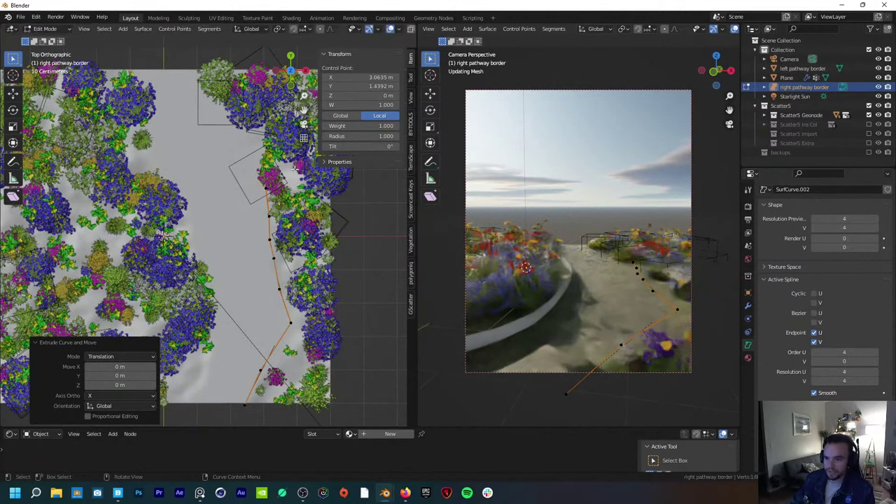
{"action": "key", "text": "ctrl+z"}
{"action": "key", "text": "e"}
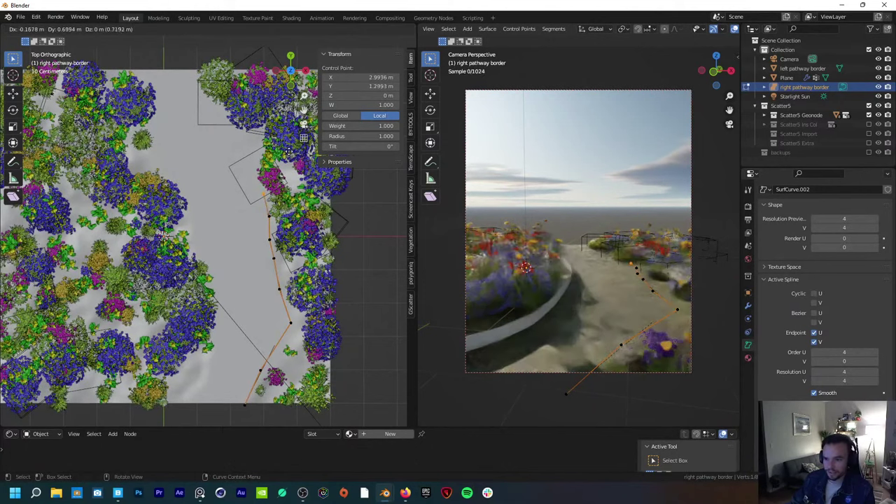
{"action": "left_click", "coordinate": [289, 149]}
{"action": "key", "text": "e"}
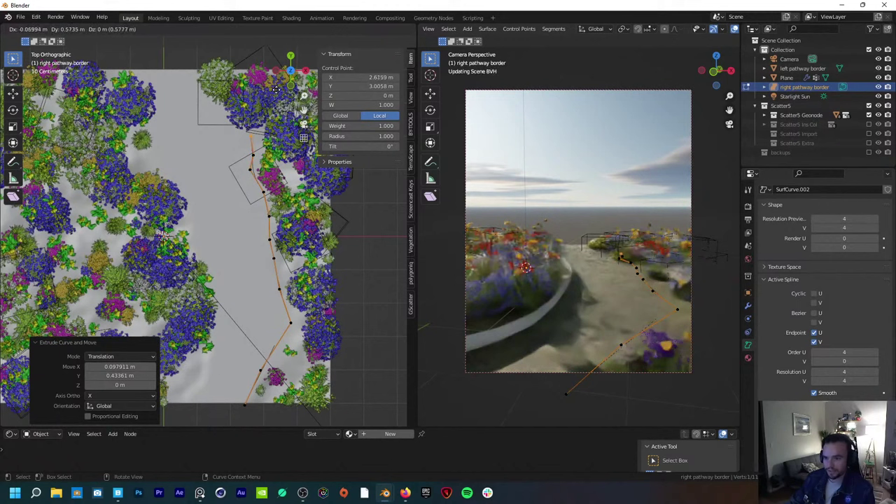
{"action": "left_click", "coordinate": [278, 105]}
Step: Consult the garden path reference photos and extrude the curve past the ground's far edge to about X 0.92 m, Y 5.05 m
{"action": "left_click", "coordinate": [200, 492]}
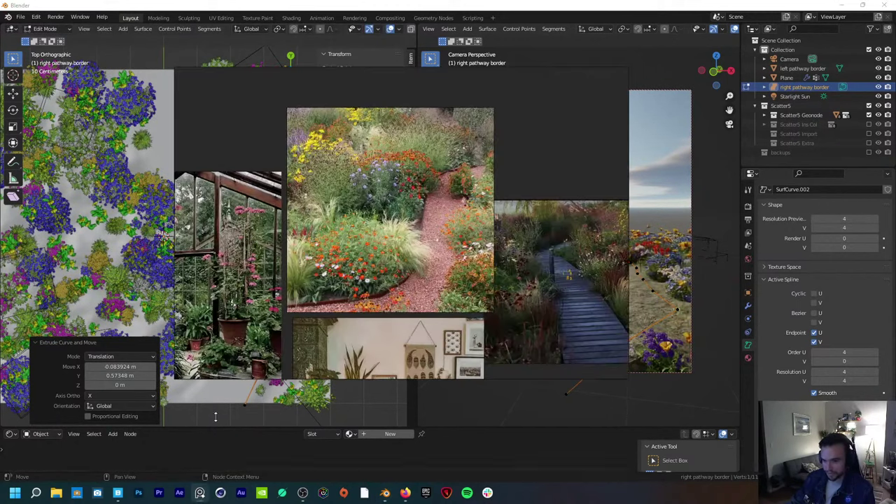
{"action": "left_click", "coordinate": [455, 469]}
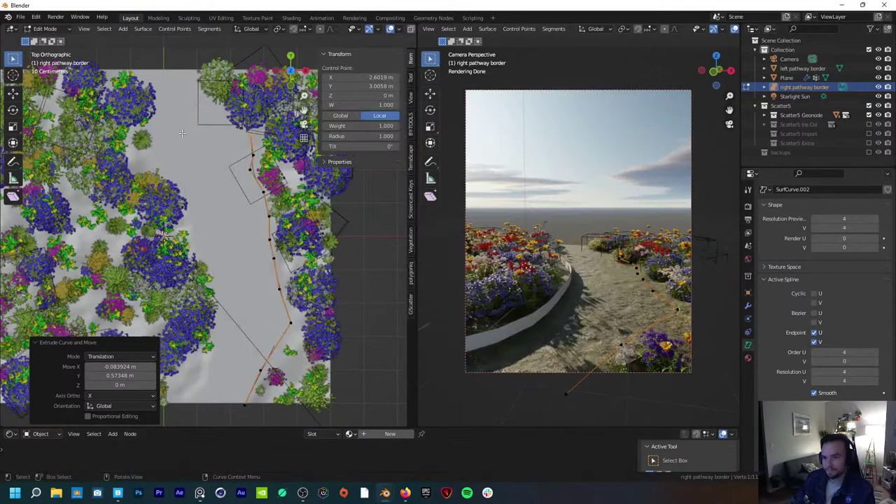
{"action": "key", "text": "g"}
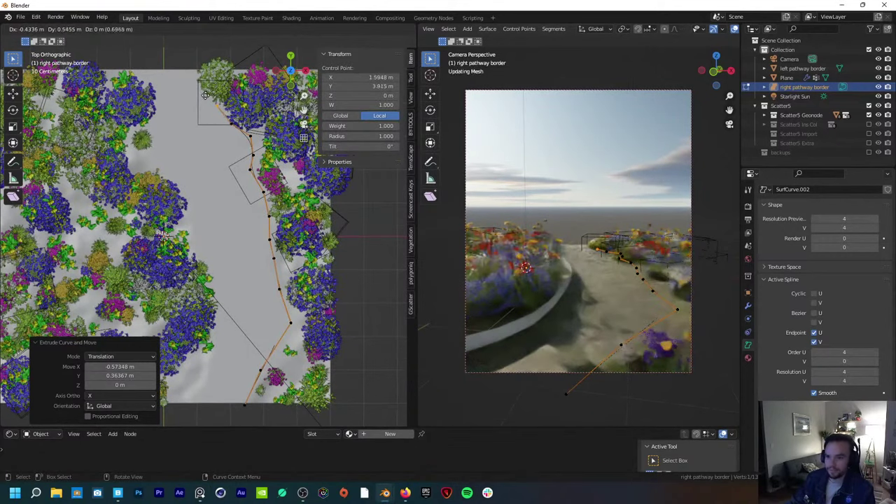
{"action": "left_click", "coordinate": [203, 93]}
{"action": "key", "text": "e"}
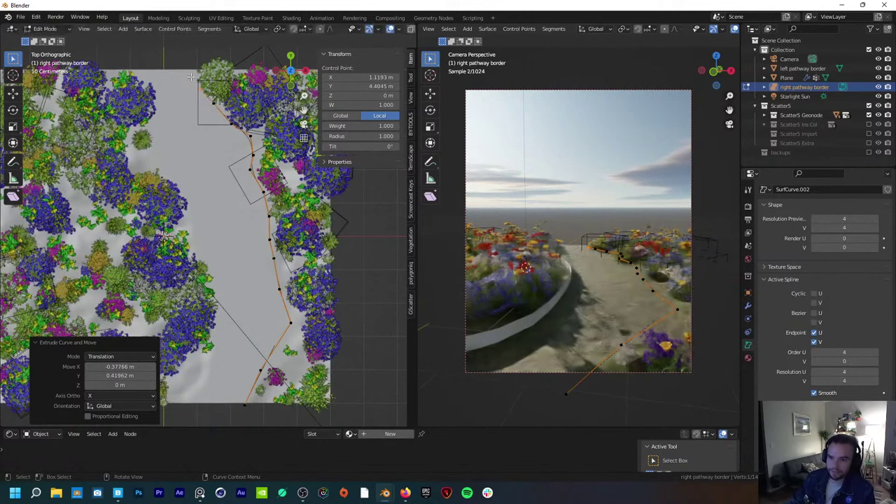
{"action": "left_click", "coordinate": [186, 64]}
{"action": "key", "text": "e"}
{"action": "left_click", "coordinate": [181, 48]}
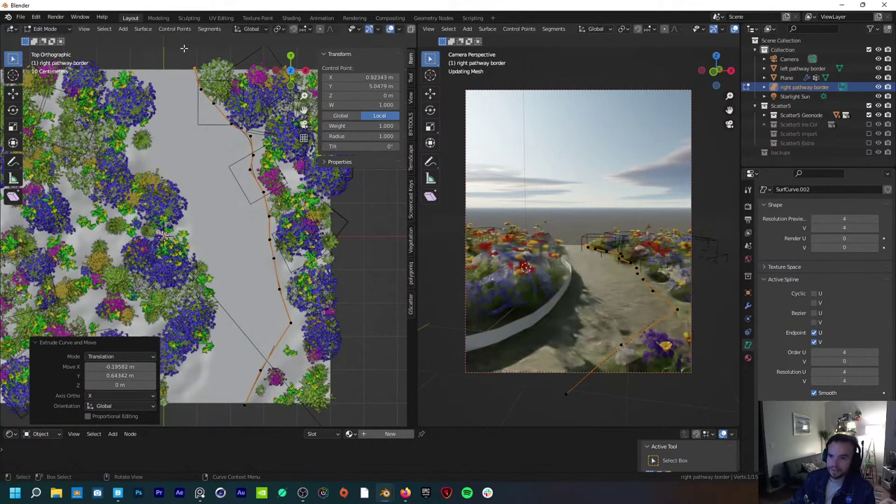
Step: Return to Object Mode, duplicate the right pathway border in place and move the copy to the backups collection
{"action": "left_click", "coordinate": [66, 35]}
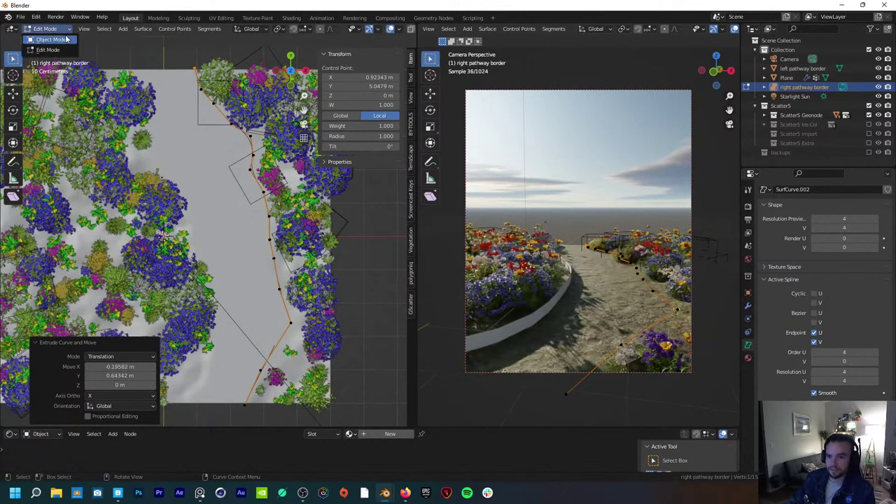
{"action": "left_click", "coordinate": [49, 29]}
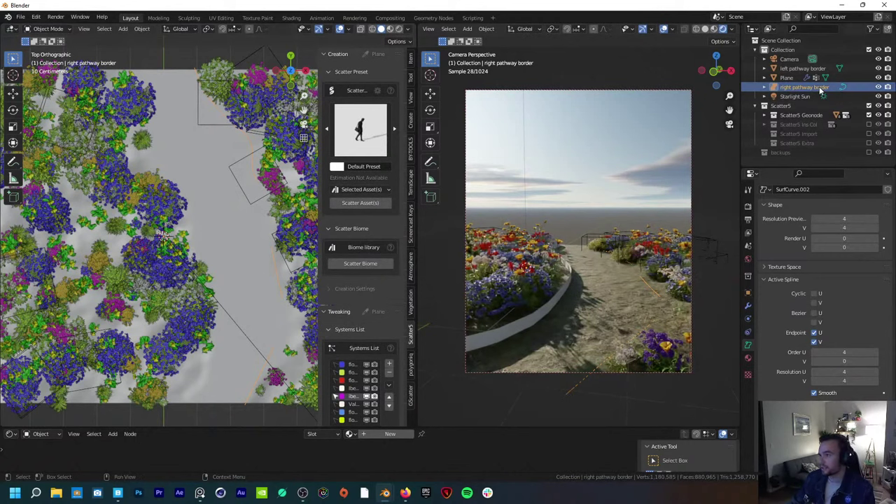
{"action": "key", "text": "shift+d"}
{"action": "right_click", "coordinate": [261, 223]}
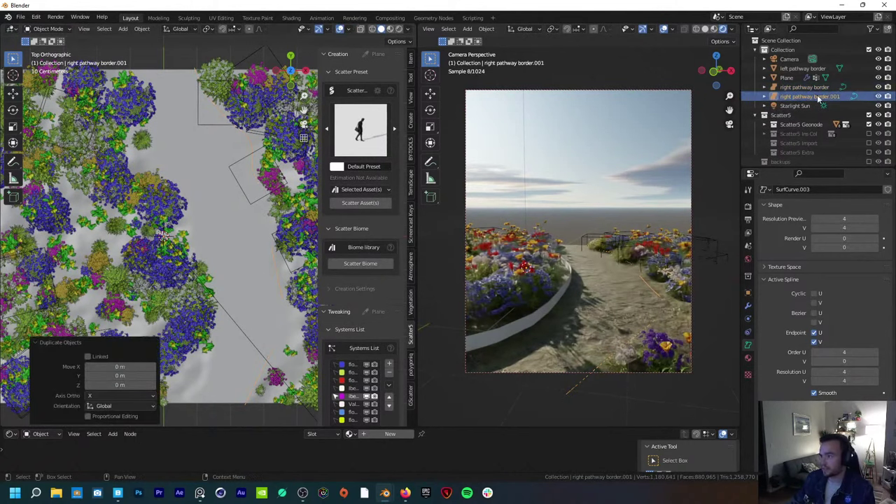
{"action": "key", "text": "m"}
{"action": "left_click", "coordinate": [245, 269]}
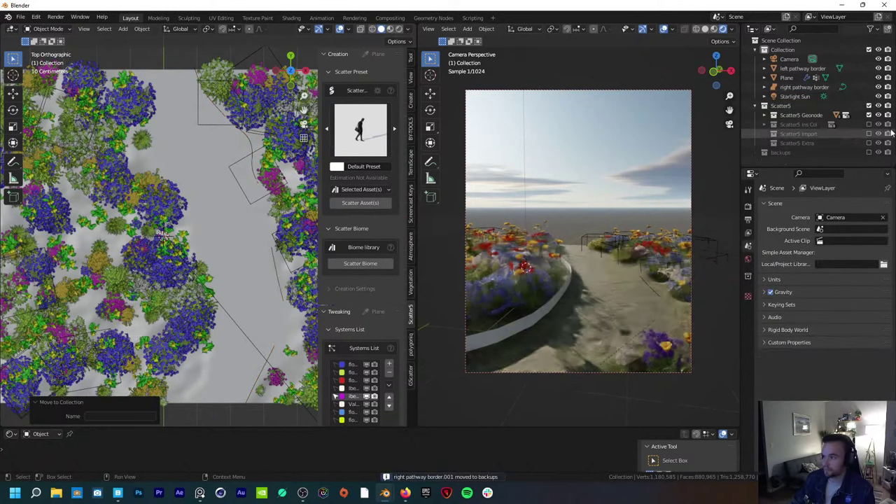
Step: Select the original right pathway border and convert it to a mesh
{"action": "left_click", "coordinate": [805, 87]}
{"action": "left_click", "coordinate": [145, 30]}
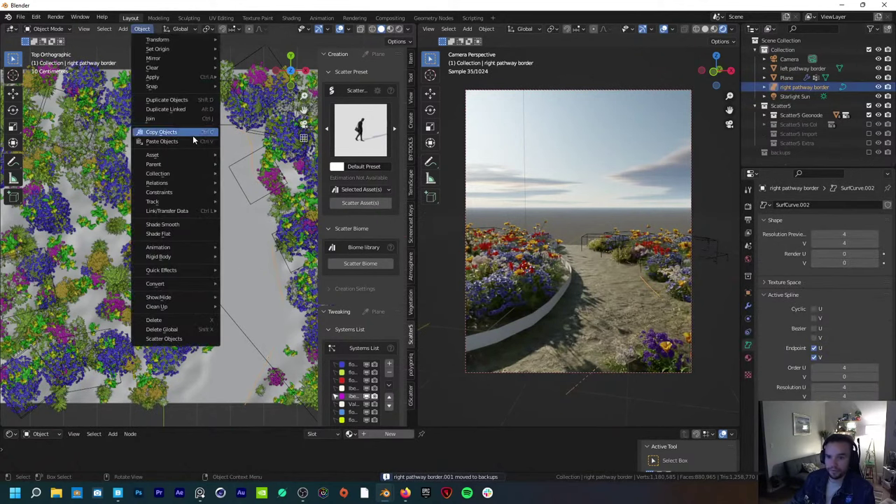
{"action": "mouse_move", "coordinate": [194, 287]}
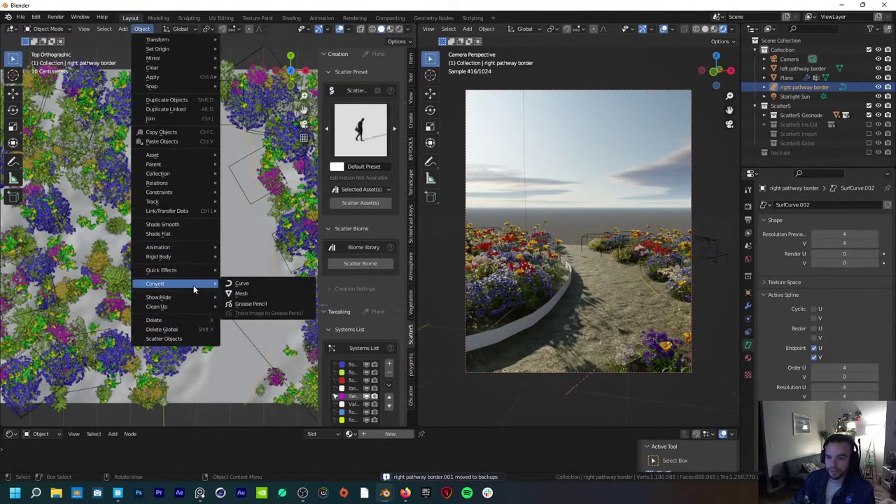
{"action": "left_click", "coordinate": [243, 292]}
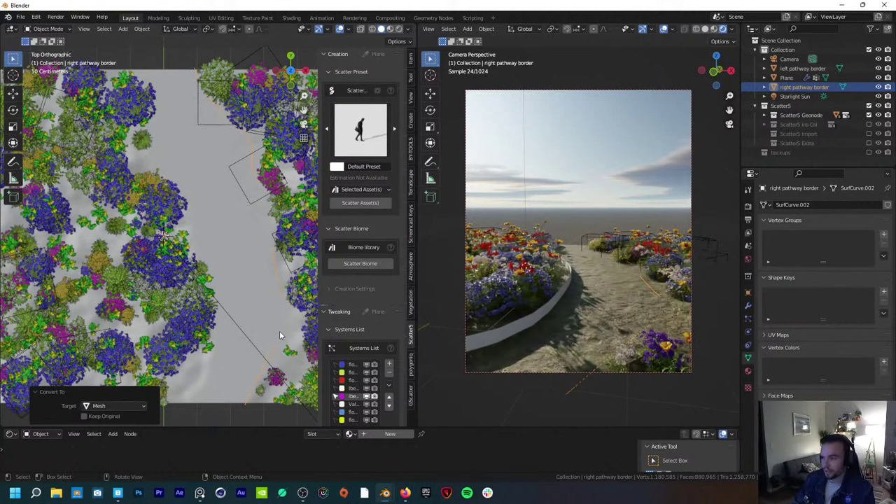
Step: Extrude the border's mesh edges about 0.31 m upward along Z to form the wall, and return to Object Mode
{"action": "key", "text": "Tab"}
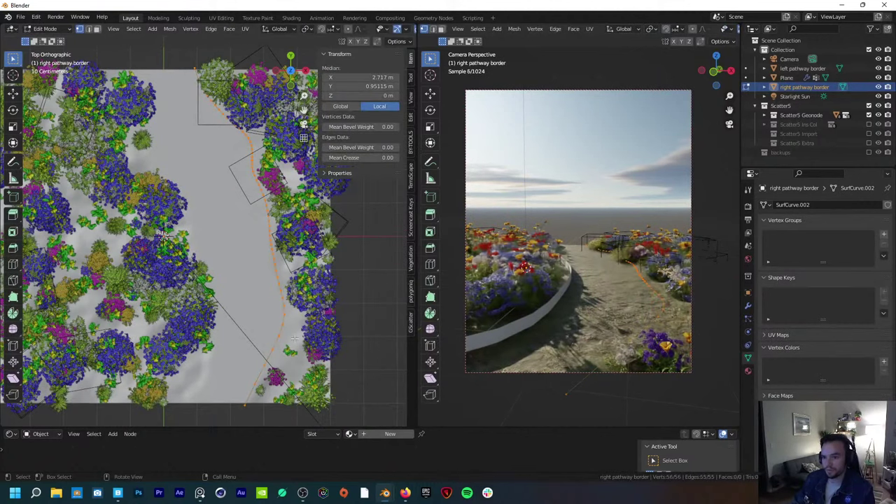
{"action": "middle_click_drag", "start_coordinate": [295, 339], "coordinate": [278, 281]}
{"action": "key", "text": "g"}
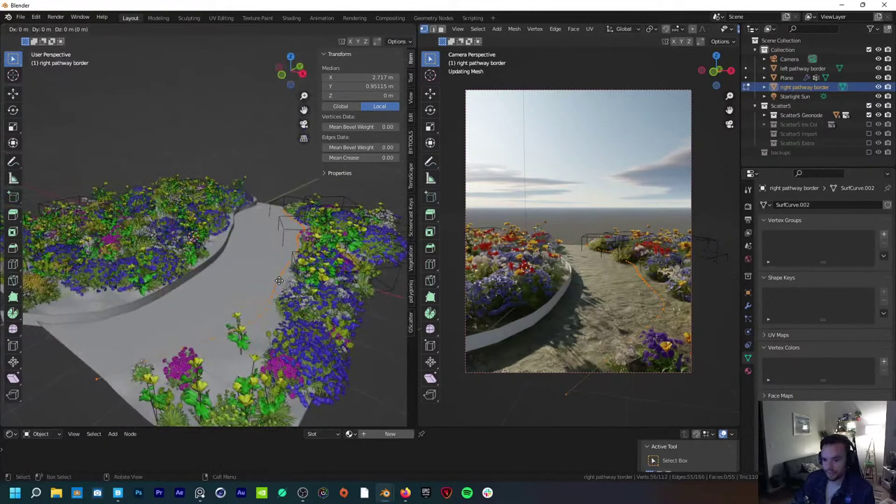
{"action": "key", "text": "z"}
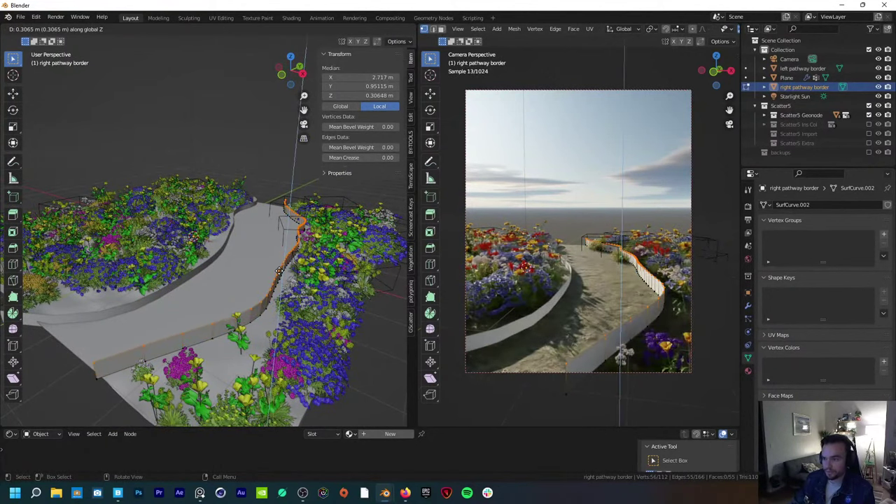
{"action": "left_click", "coordinate": [278, 270]}
{"action": "key", "text": "Tab"}
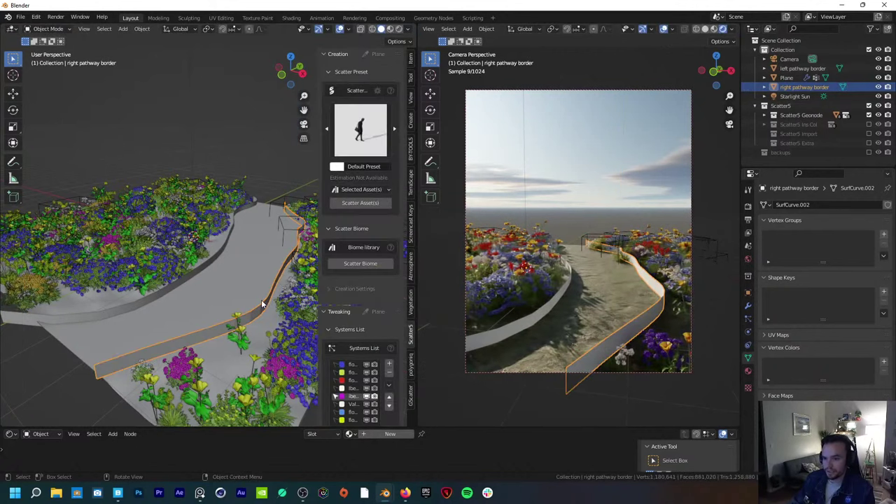
Step: Lower the right border wall by about 0.14 m along Z and hide the overlays in the camera view
{"action": "right_click", "coordinate": [261, 299]}
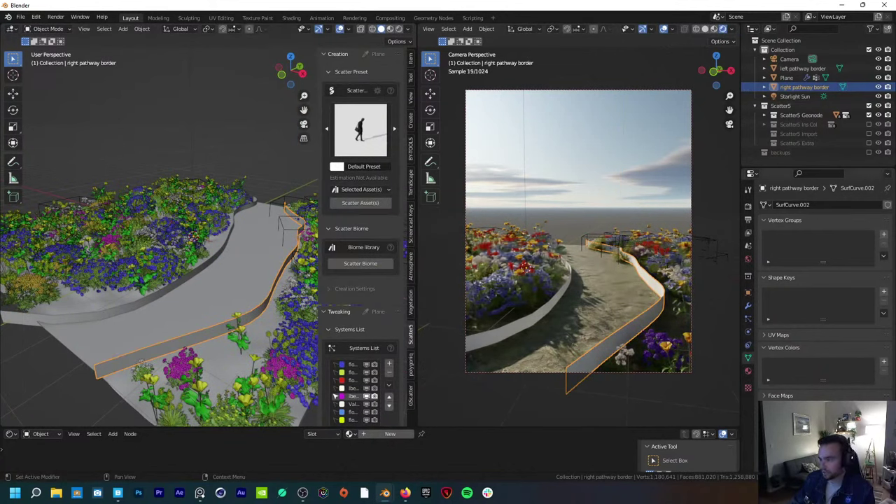
{"action": "middle_click_drag", "start_coordinate": [219, 316], "coordinate": [271, 312]}
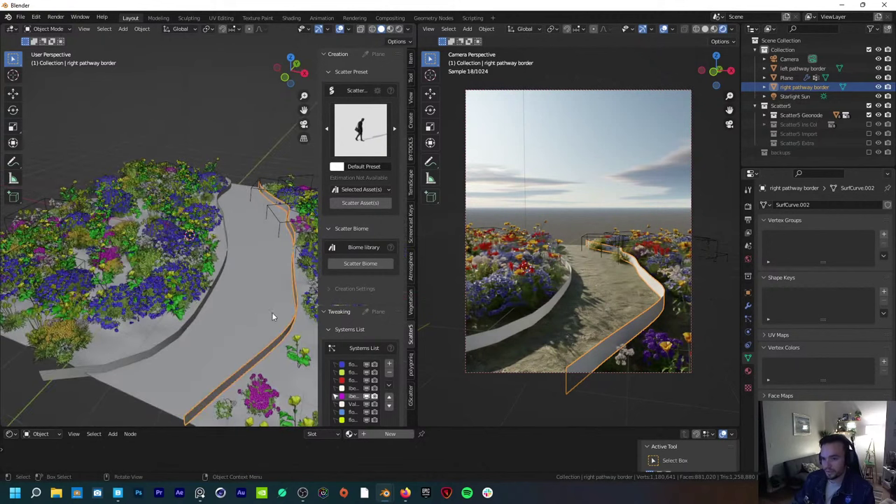
{"action": "key", "text": "g"}
{"action": "key", "text": "z"}
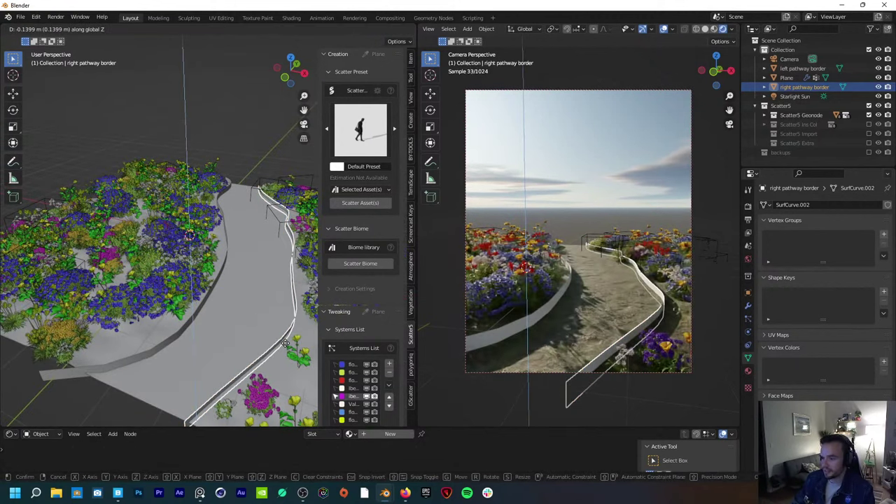
{"action": "left_click", "coordinate": [285, 343]}
{"action": "left_click", "coordinate": [663, 29]}
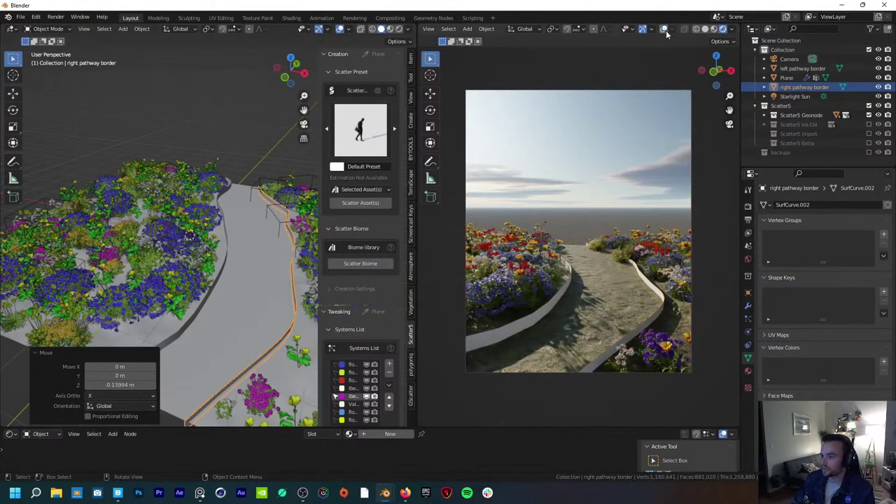
Step: Switch the right pathway border to Vertex Paint mode and review the Scatter5 systems and distribution settings
{"action": "middle_click_drag", "start_coordinate": [213, 261], "coordinate": [170, 279], "text": "shift"}
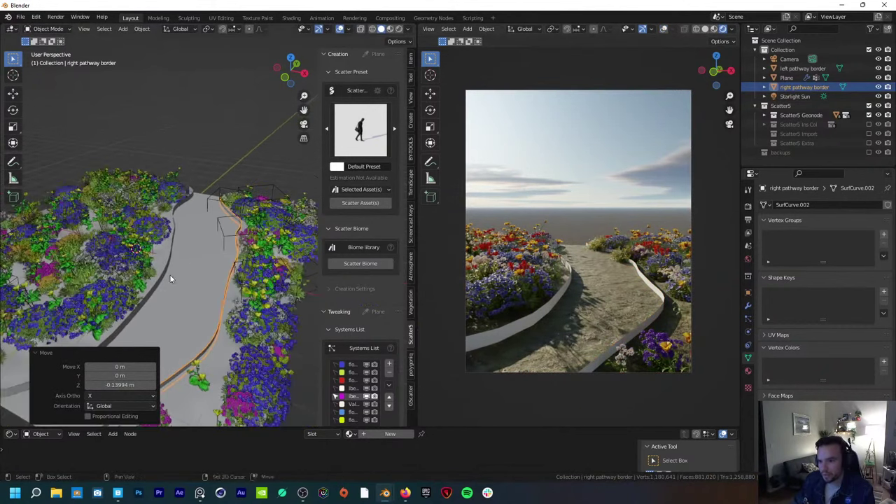
{"action": "middle_click_drag", "start_coordinate": [243, 274], "coordinate": [266, 284]}
{"action": "left_click", "coordinate": [47, 29]}
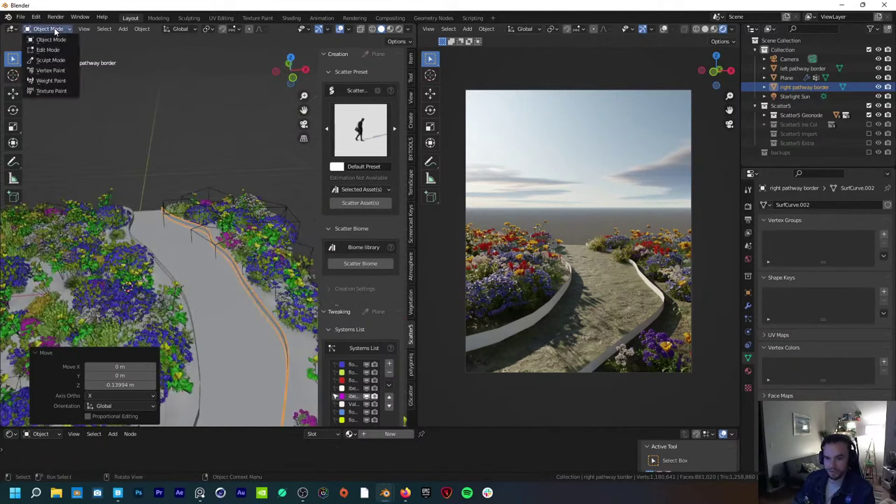
{"action": "left_click", "coordinate": [51, 70]}
{"action": "middle_click_drag", "start_coordinate": [217, 227], "coordinate": [221, 241]}
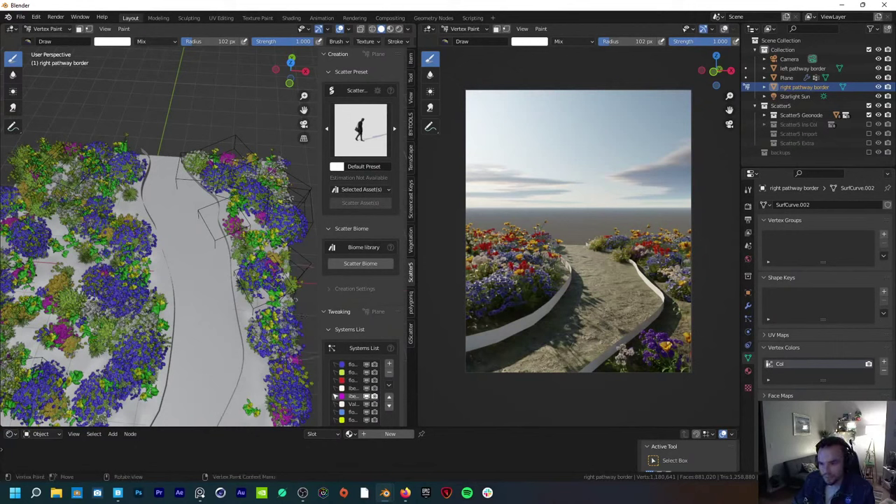
{"action": "scroll", "coordinate": [335, 396], "scroll_direction": "down", "scroll_amount": 5}
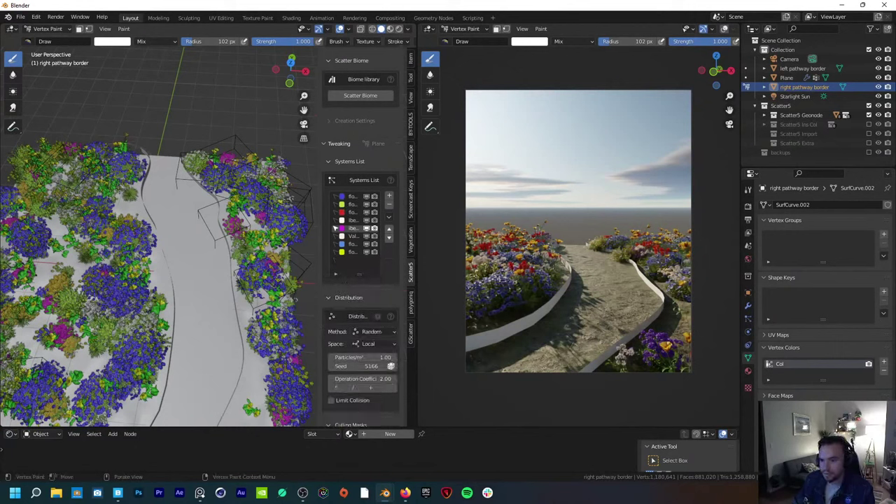
{"action": "left_click", "coordinate": [68, 29]}
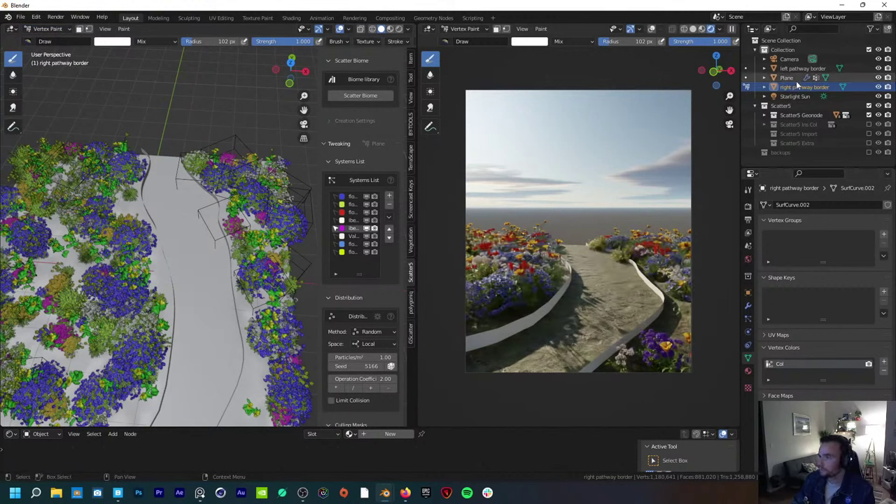
{"action": "scroll", "coordinate": [335, 228], "scroll_direction": "up", "scroll_amount": 5}
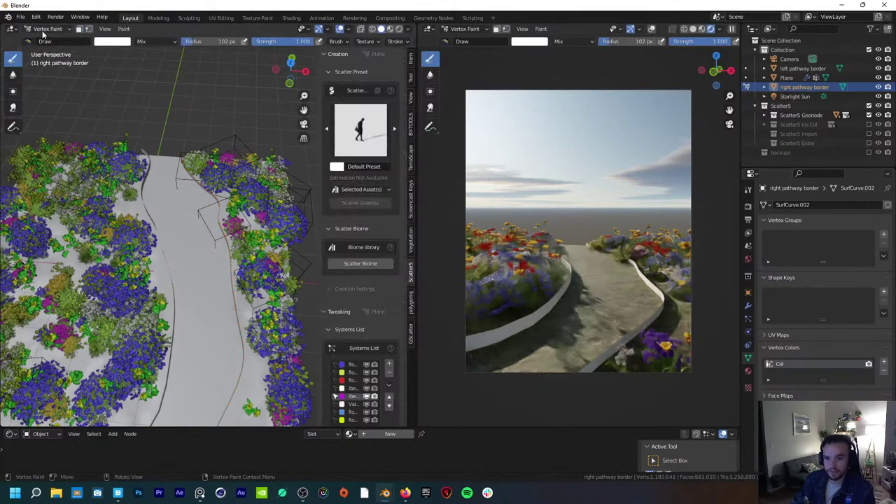
Step: Return the right pathway border to Object Mode and rename the Plane object as "ground plane"
{"action": "left_click", "coordinate": [48, 29]}
{"action": "left_click", "coordinate": [52, 40]}
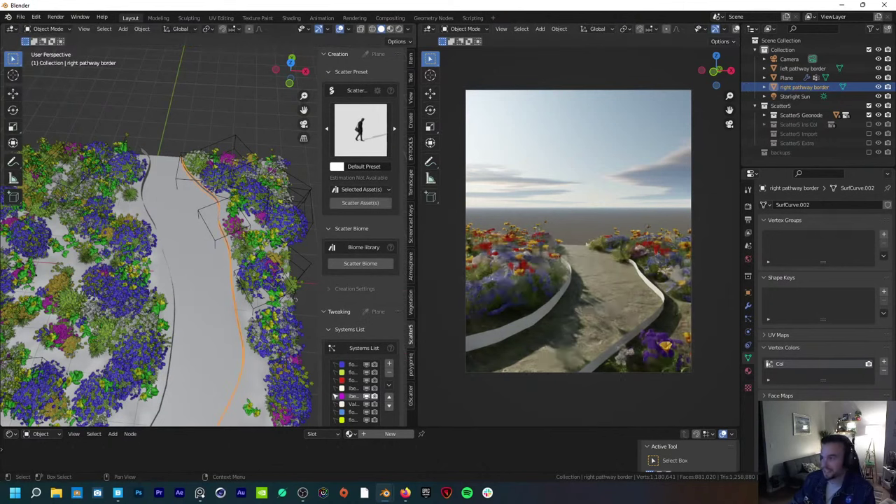
{"action": "left_click", "coordinate": [791, 78]}
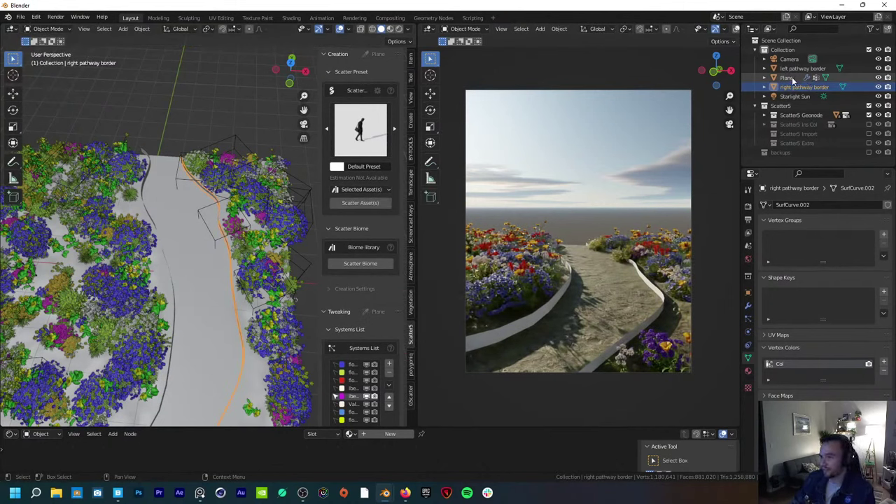
{"action": "double_click", "coordinate": [789, 78]}
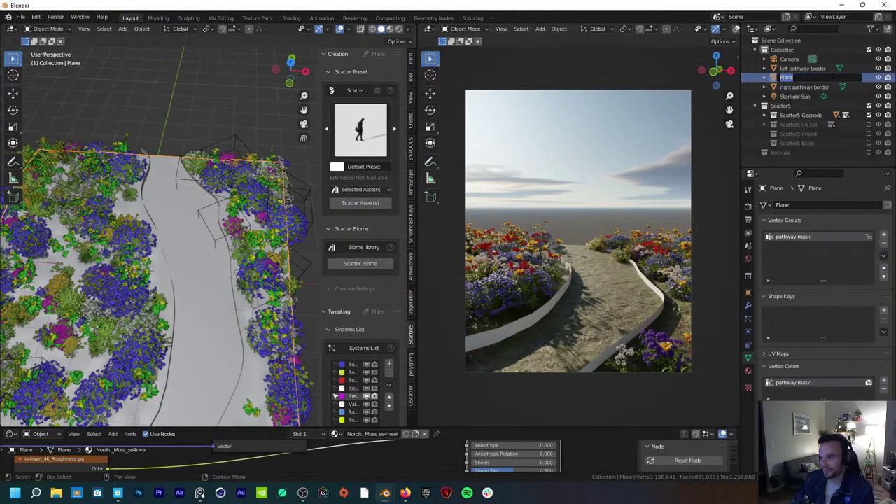
{"action": "type", "text": "ground plane"}
{"action": "key", "text": "Return"}
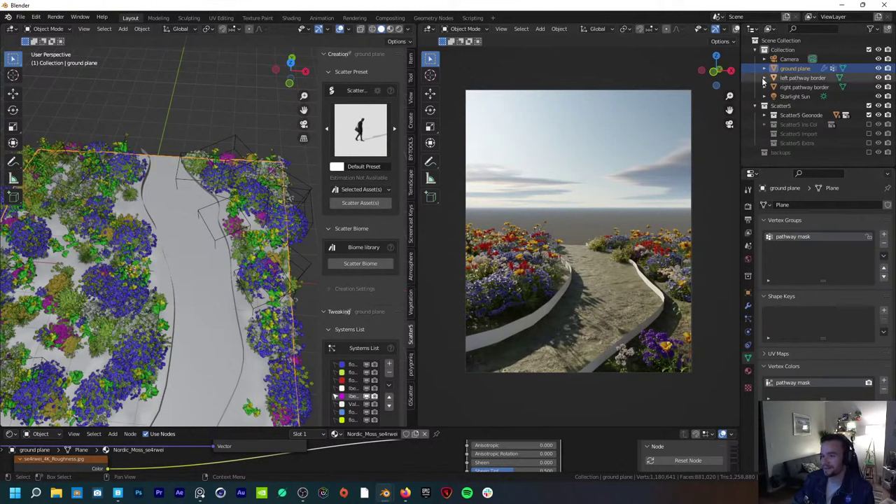
Step: Switch the ground plane to Vertex Paint and darken the pathway mask along the far right border to clear flowers off the path
{"action": "left_click", "coordinate": [46, 28]}
{"action": "left_click", "coordinate": [61, 71]}
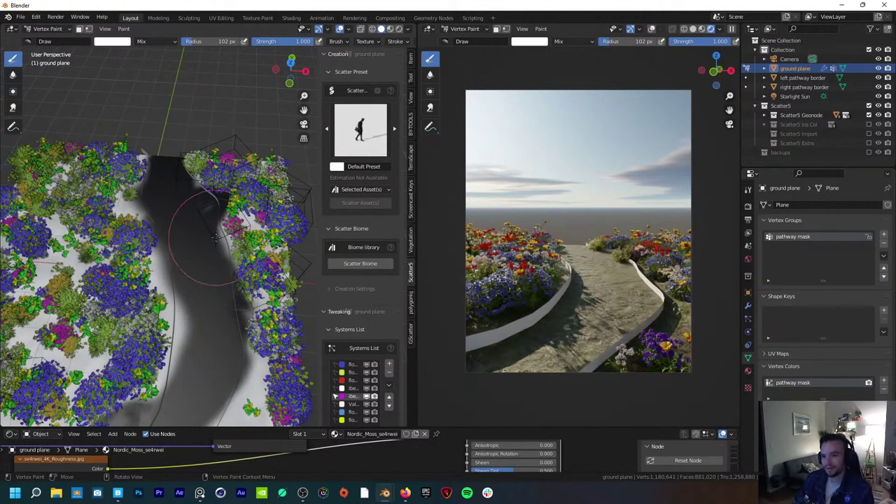
{"action": "scroll", "coordinate": [201, 240], "scroll_direction": "up", "scroll_amount": 2}
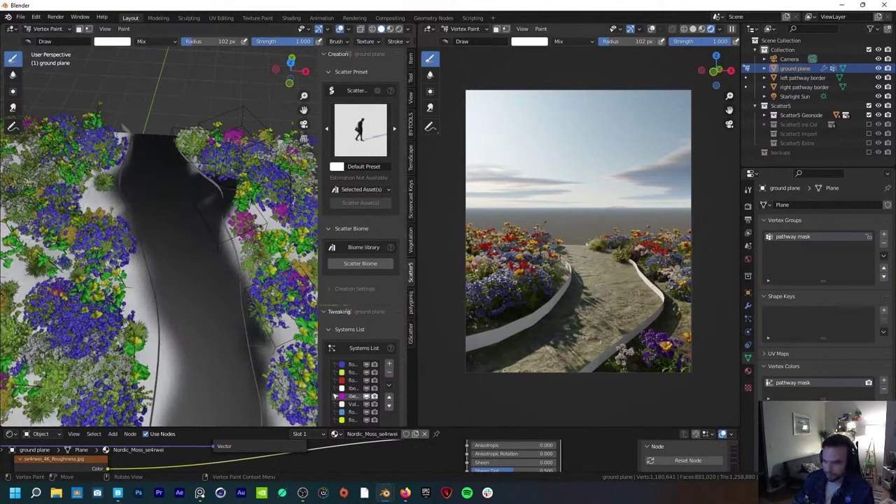
{"action": "middle_click_drag", "start_coordinate": [201, 216], "coordinate": [187, 224], "text": "ctrl"}
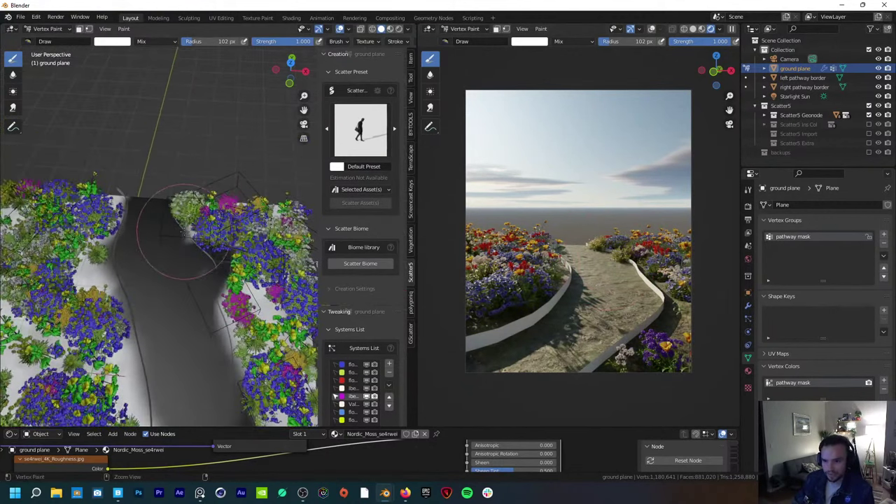
{"action": "mouse_move", "coordinate": [184, 221]}
{"action": "left_mouse_down"}
{"action": "mouse_move", "coordinate": [222, 315]}
{"action": "mouse_move", "coordinate": [217, 337]}
{"action": "left_mouse_up"}
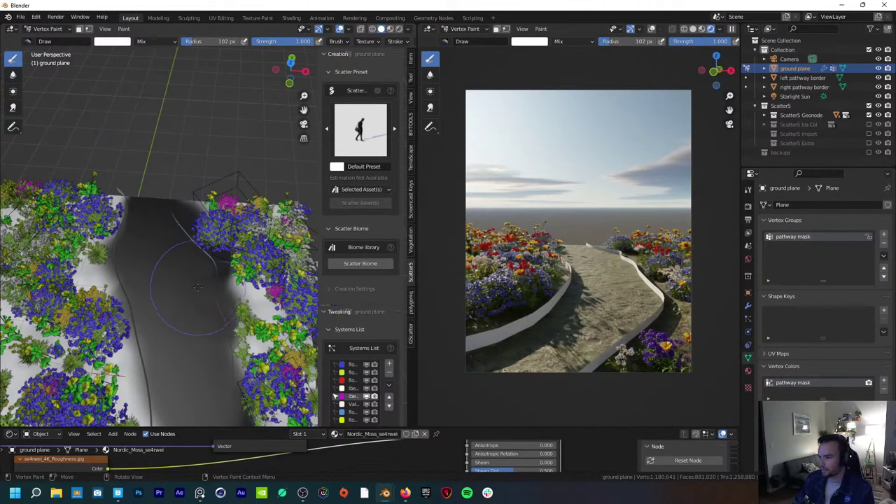
{"action": "middle_click_drag", "start_coordinate": [198, 287], "coordinate": [227, 312]}
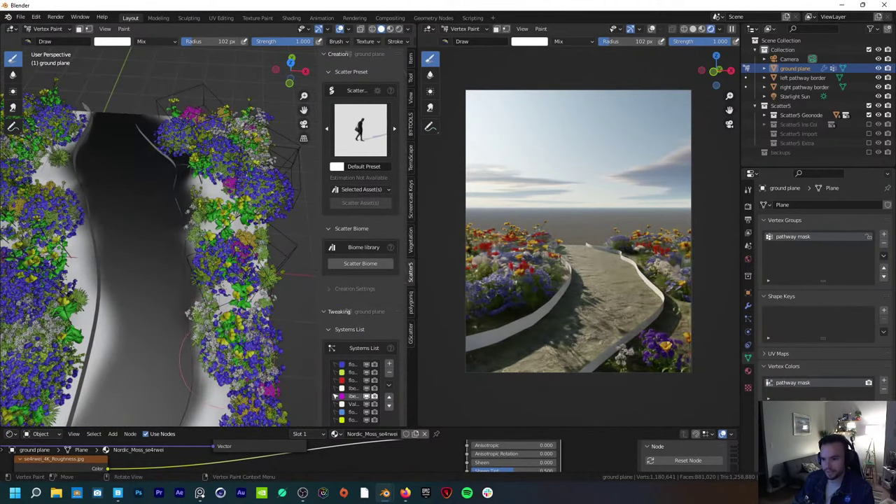
Step: Paint the mask white just outside the right border to bring flowers back up to its edge
{"action": "scroll", "coordinate": [252, 336], "scroll_direction": "up", "scroll_amount": 3}
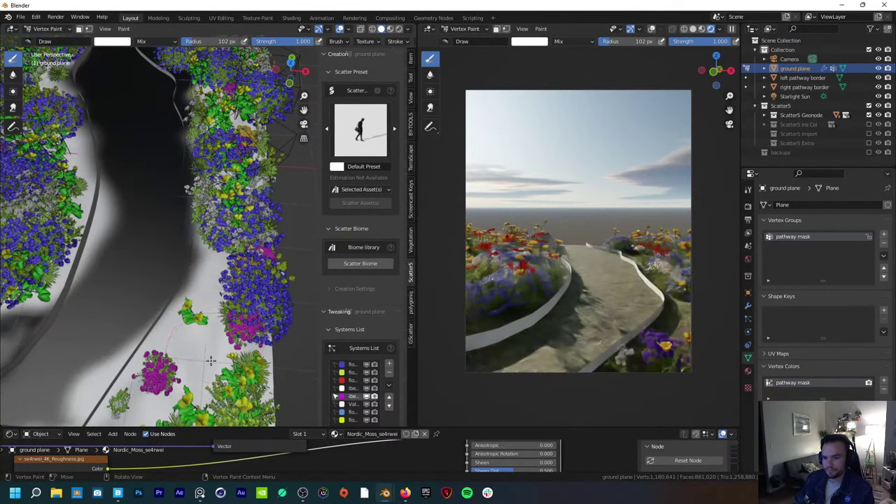
{"action": "middle_click_drag", "start_coordinate": [211, 360], "coordinate": [233, 339], "text": "shift"}
{"action": "mouse_move", "coordinate": [231, 239]}
{"action": "left_mouse_down"}
{"action": "mouse_move", "coordinate": [258, 243]}
{"action": "mouse_move", "coordinate": [257, 266]}
{"action": "left_mouse_up"}
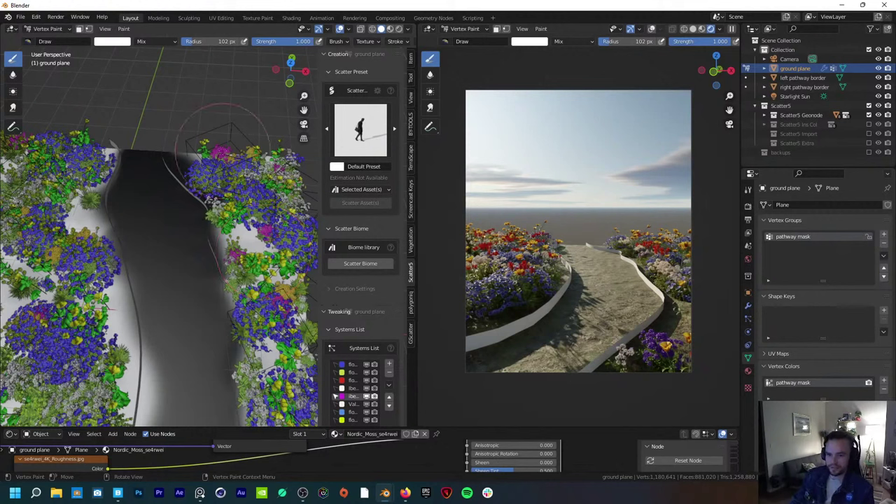
{"action": "mouse_move", "coordinate": [229, 142]}
{"action": "left_mouse_down"}
{"action": "mouse_move", "coordinate": [206, 159]}
{"action": "mouse_move", "coordinate": [228, 168]}
{"action": "left_mouse_up"}
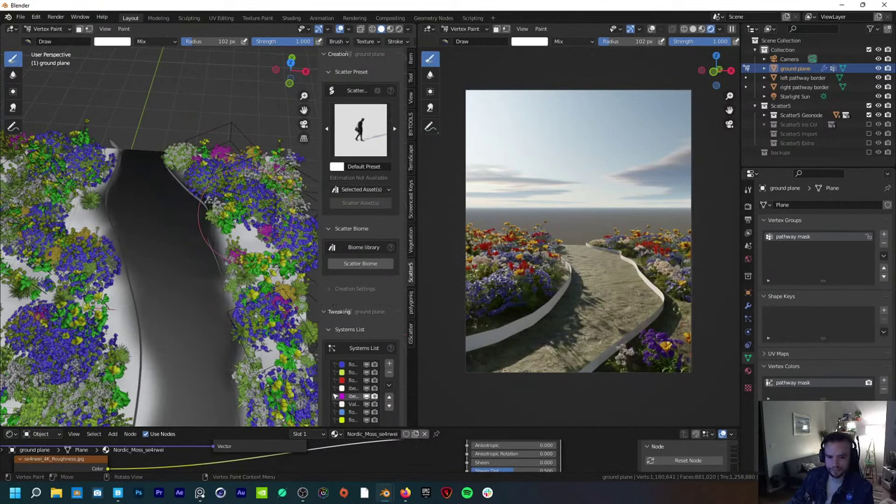
{"action": "left_click_drag", "start_coordinate": [231, 239], "coordinate": [250, 237]}
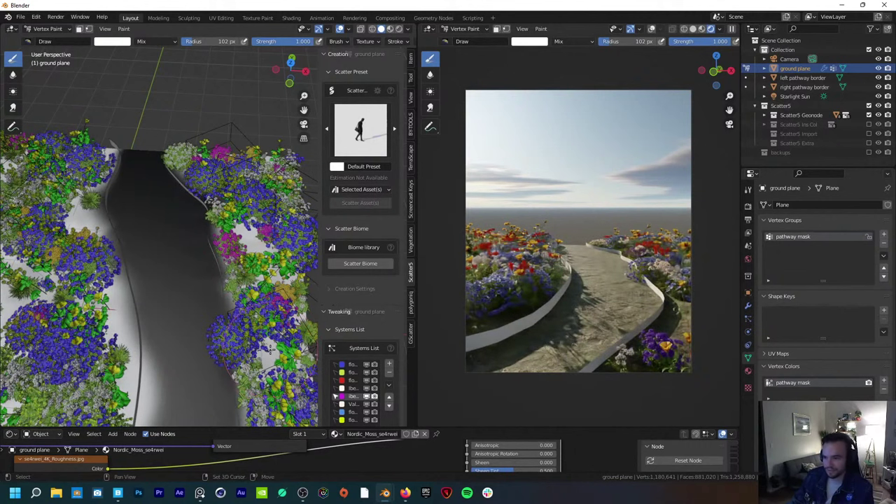
Step: Clean up the pathway mask along the right border and the near left end of the path, then return to Object Mode
{"action": "mouse_move", "coordinate": [231, 308]}
{"action": "middle_mouse_down"}
{"action": "mouse_move", "coordinate": [122, 290]}
{"action": "mouse_move", "coordinate": [262, 309]}
{"action": "middle_mouse_up"}
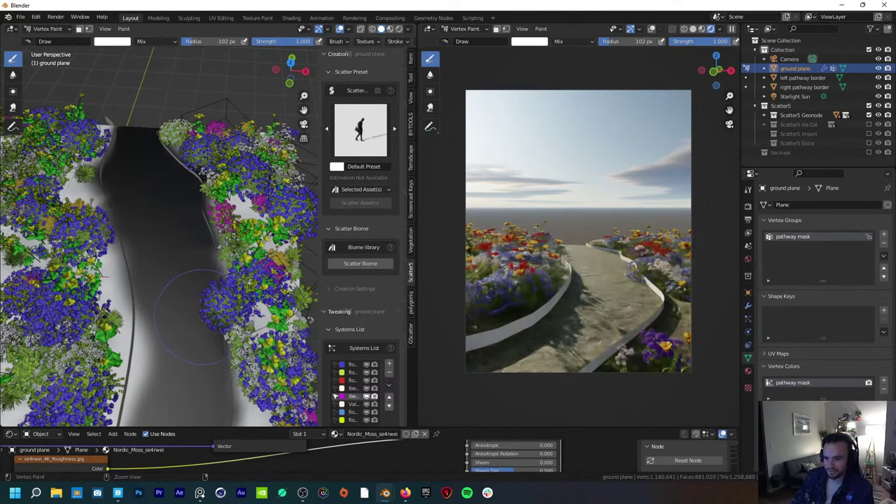
{"action": "middle_click_drag", "start_coordinate": [237, 329], "coordinate": [265, 343]}
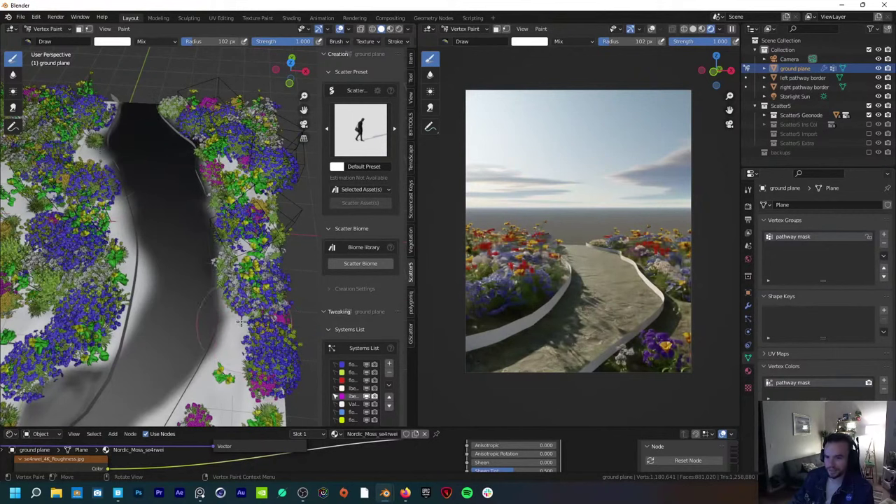
{"action": "middle_click_drag", "start_coordinate": [264, 343], "coordinate": [161, 280]}
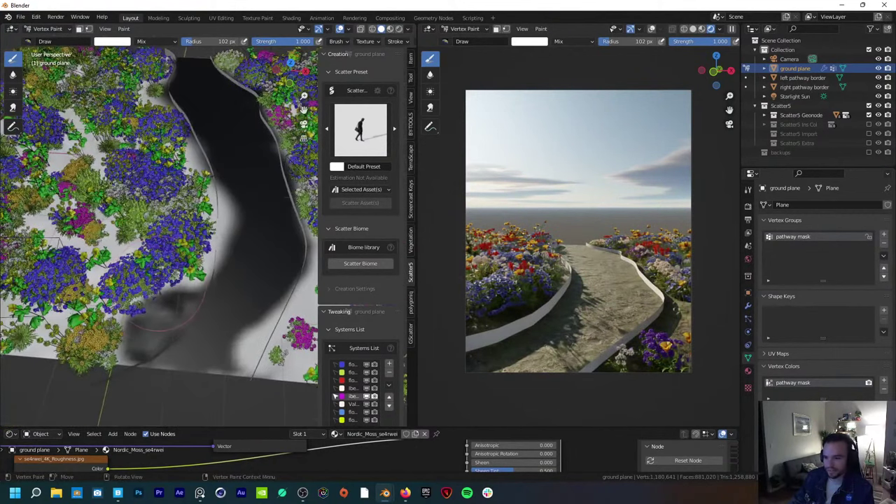
{"action": "mouse_move", "coordinate": [151, 343]}
{"action": "left_mouse_down"}
{"action": "mouse_move", "coordinate": [143, 350]}
{"action": "mouse_move", "coordinate": [205, 290]}
{"action": "left_mouse_up"}
{"action": "left_click", "coordinate": [47, 29]}
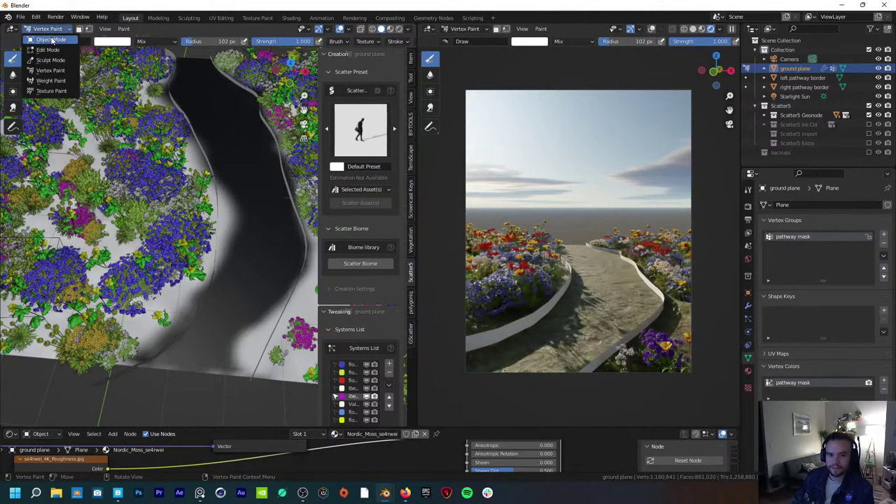
{"action": "left_click", "coordinate": [49, 39]}
Step: Inspect the left and right pathway borders up close and compare them with the edging in the garden path reference image
{"action": "middle_click_drag", "start_coordinate": [166, 254], "coordinate": [170, 247]}
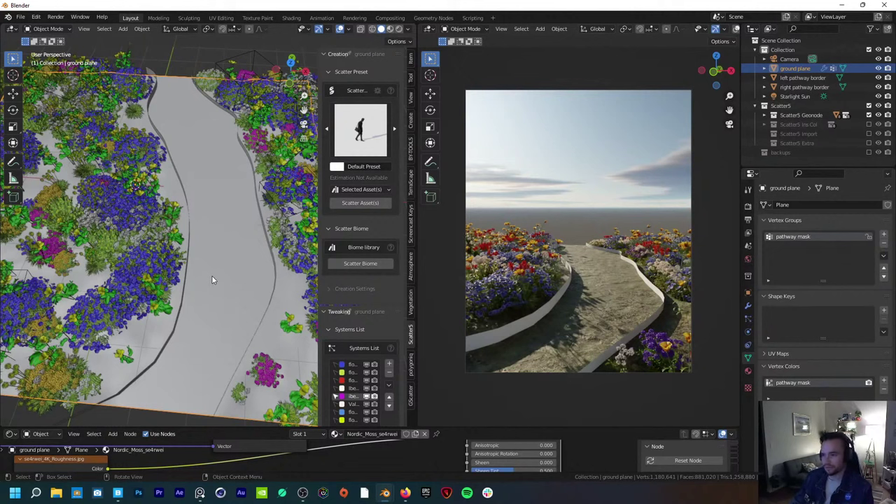
{"action": "middle_click_drag", "start_coordinate": [214, 272], "coordinate": [190, 292]}
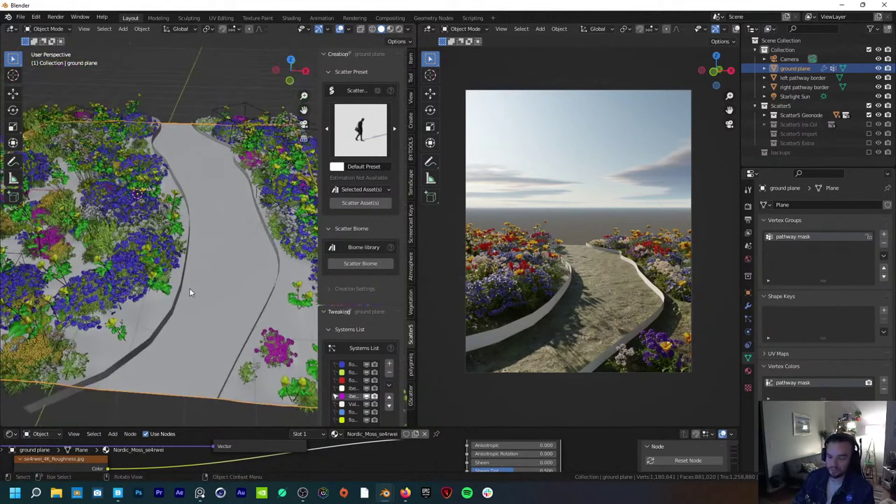
{"action": "left_click", "coordinate": [178, 300]}
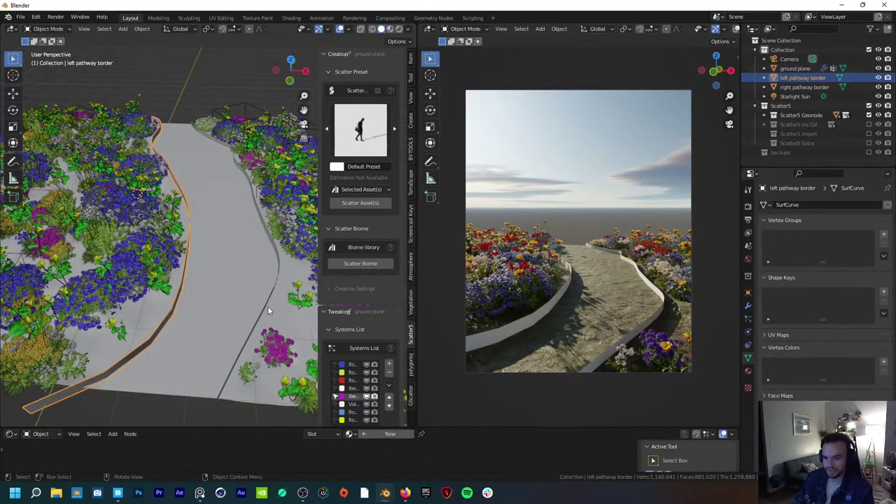
{"action": "left_click", "coordinate": [267, 308]}
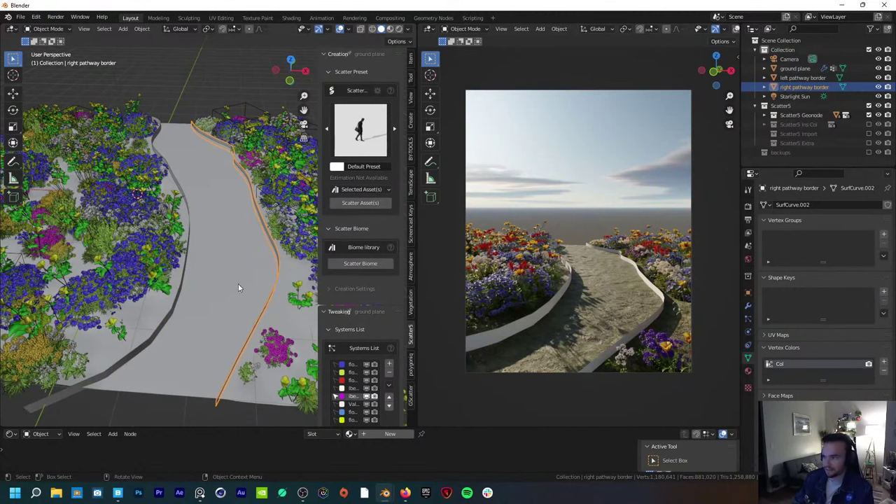
{"action": "middle_click_drag", "start_coordinate": [205, 370], "coordinate": [143, 290]}
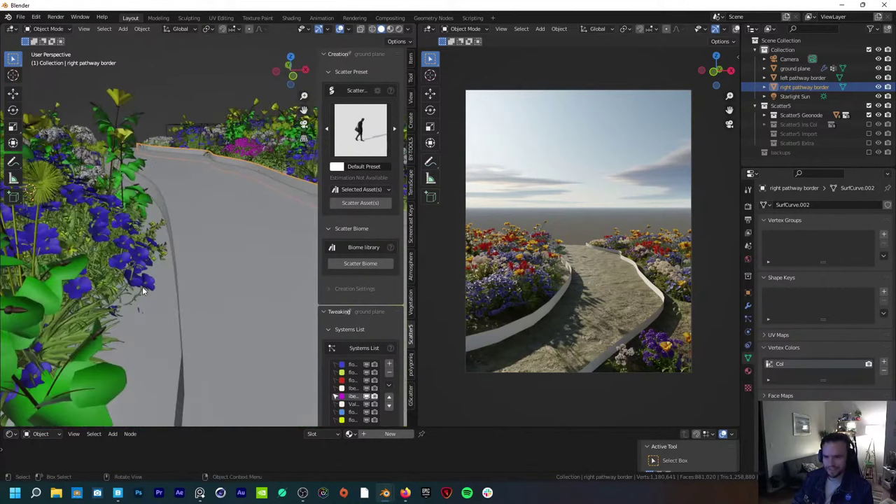
{"action": "left_click", "coordinate": [177, 279]}
{"action": "left_click", "coordinate": [199, 494]}
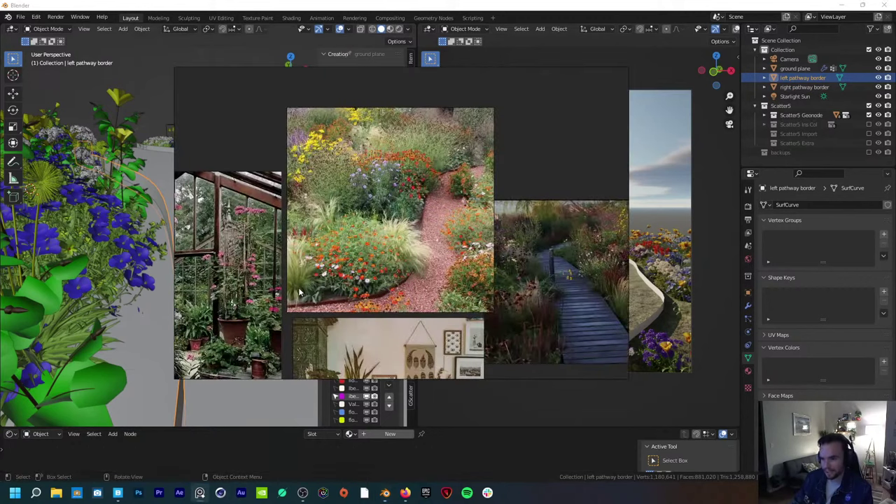
{"action": "scroll", "coordinate": [380, 299], "scroll_direction": "up", "scroll_amount": 5}
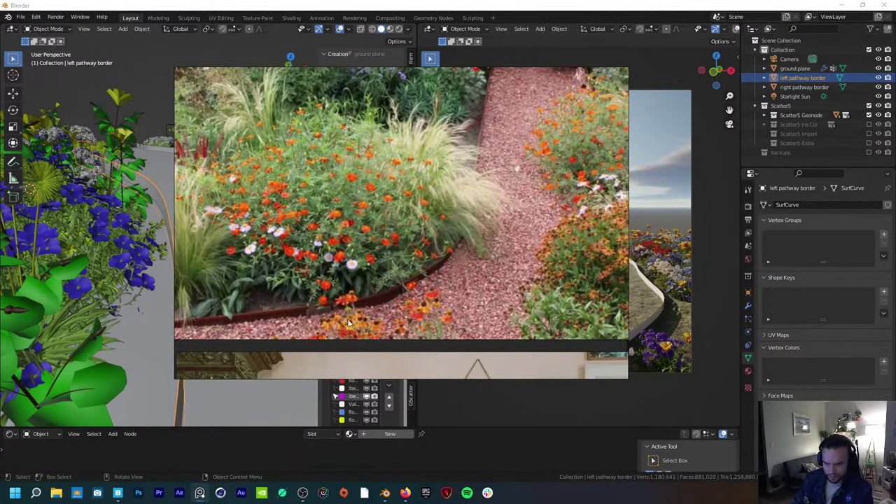
{"action": "scroll", "coordinate": [348, 321], "scroll_direction": "down", "scroll_amount": 5}
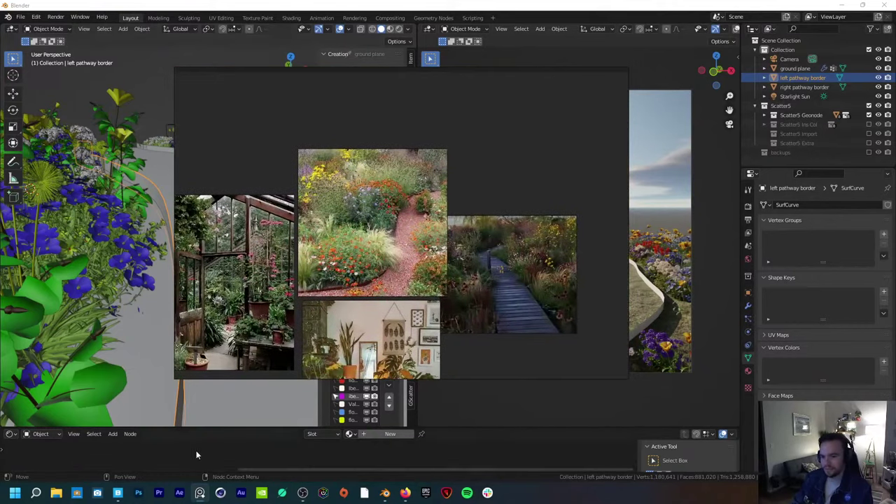
{"action": "left_click", "coordinate": [196, 455]}
Step: Add a Solidify modifier to the left pathway border and set its thickness to 0.03 m
{"action": "left_click", "coordinate": [747, 304]}
{"action": "left_click", "coordinate": [795, 203]}
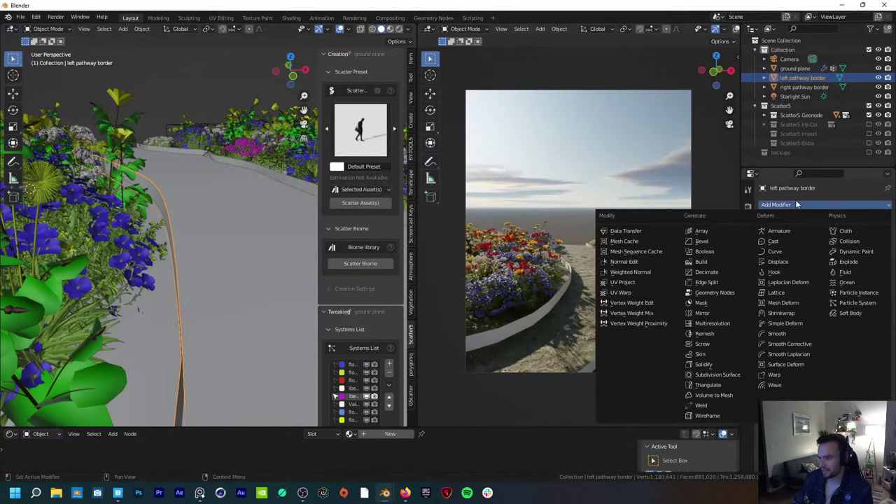
{"action": "left_click", "coordinate": [737, 364]}
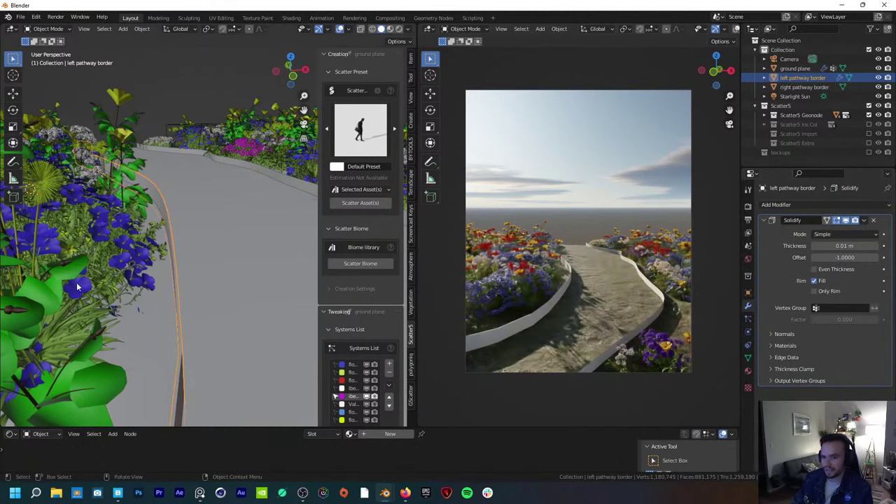
{"action": "middle_click_drag", "start_coordinate": [79, 288], "coordinate": [148, 287]}
{"action": "left_click_drag", "start_coordinate": [837, 245], "coordinate": [856, 246]}
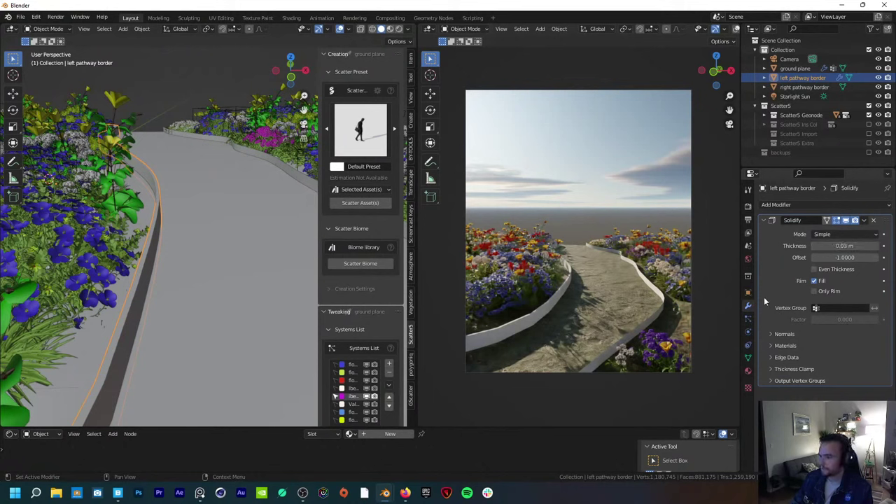
Step: Add a Solidify modifier with 0.01 m thickness to the right pathway border and check the wall's edge
{"action": "middle_click_drag", "start_coordinate": [260, 340], "coordinate": [255, 311], "text": "shift"}
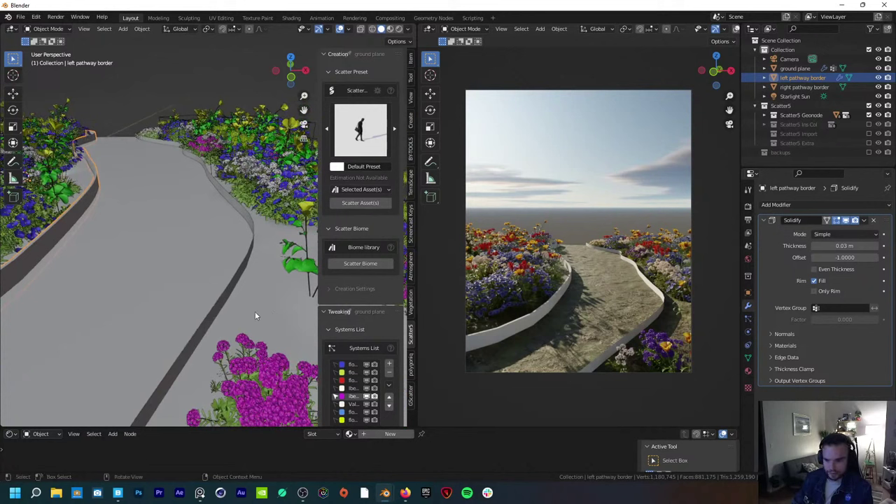
{"action": "left_click", "coordinate": [217, 302]}
{"action": "left_click", "coordinate": [776, 204]}
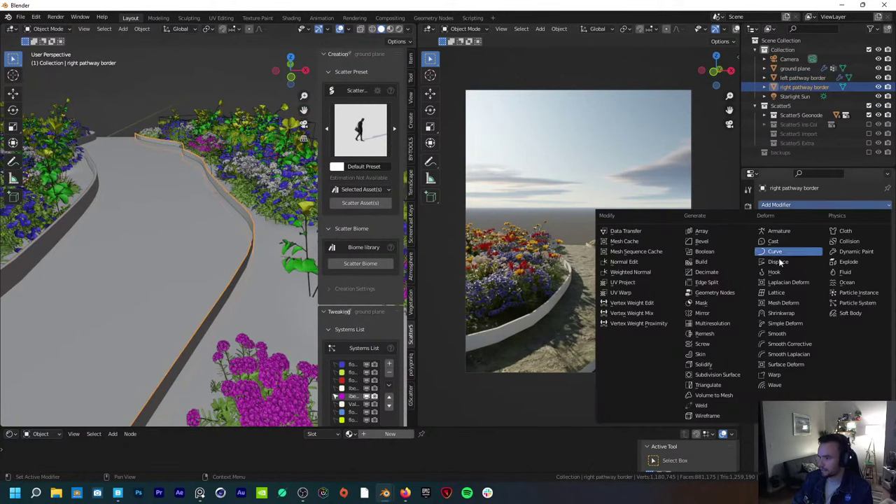
{"action": "left_click", "coordinate": [707, 358]}
{"action": "mouse_move", "coordinate": [861, 246]}
{"action": "left_mouse_down"}
{"action": "mouse_move", "coordinate": [882, 246]}
{"action": "mouse_move", "coordinate": [861, 246]}
{"action": "left_mouse_up"}
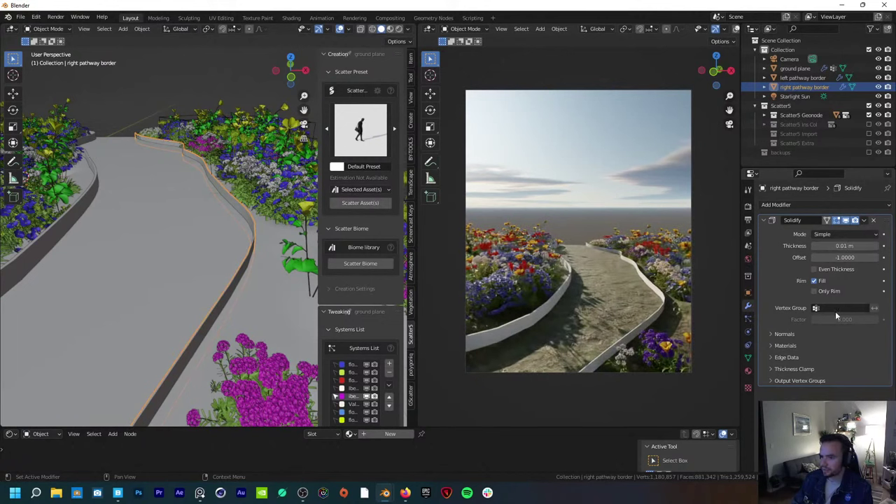
{"action": "middle_click_drag", "start_coordinate": [220, 291], "coordinate": [175, 329]}
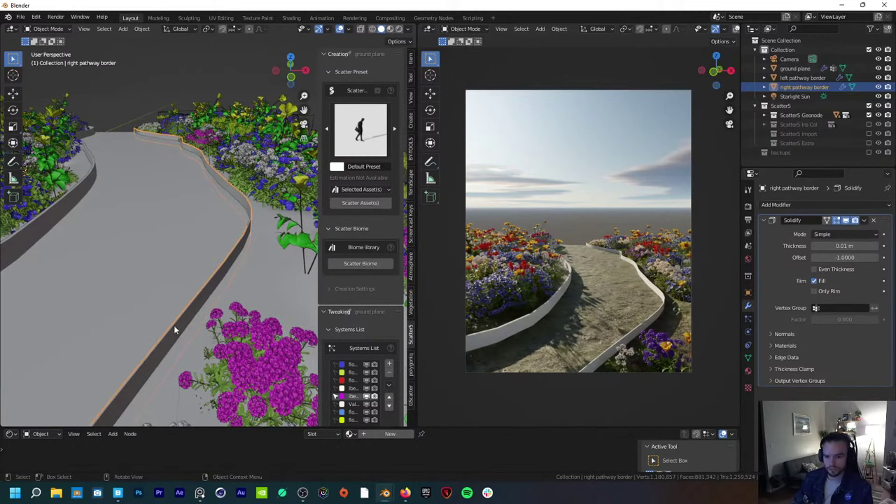
{"action": "middle_click_drag", "start_coordinate": [209, 301], "coordinate": [184, 292]}
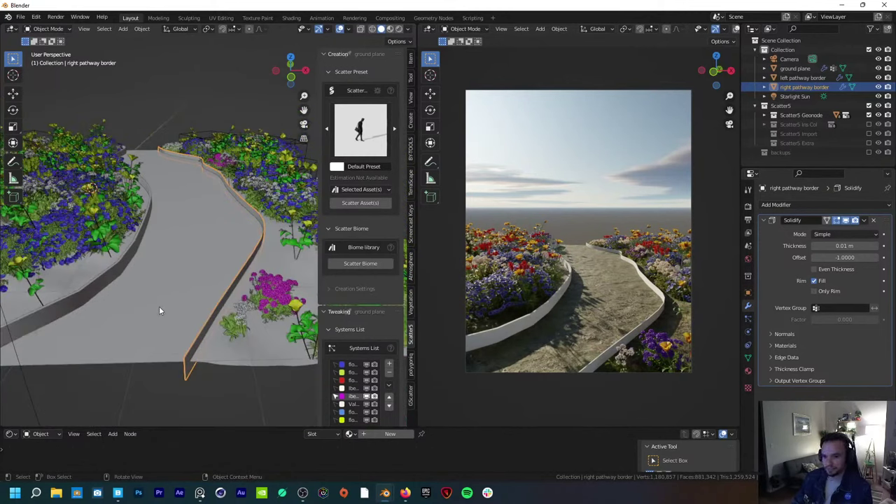
Step: Scatter the Pebbles Grey and Black Round biome from the Grassblade library onto the ground plane and close the biome library
{"action": "left_click", "coordinate": [159, 306]}
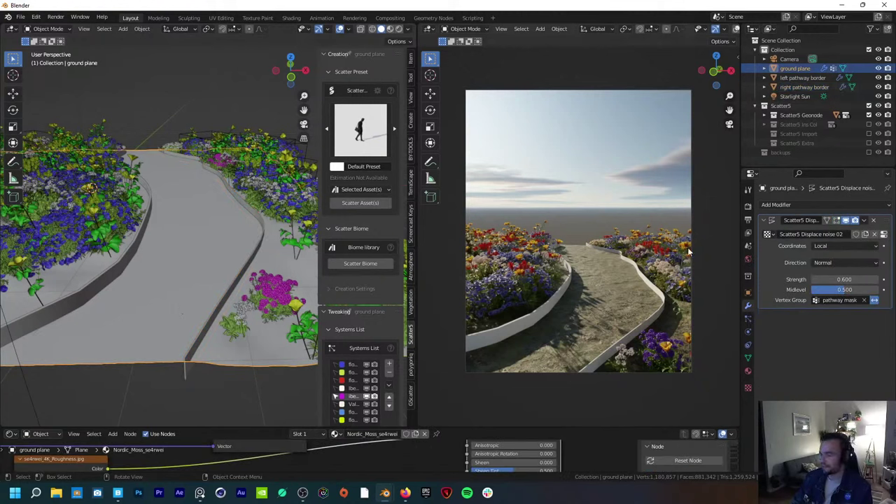
{"action": "left_click", "coordinate": [763, 220]}
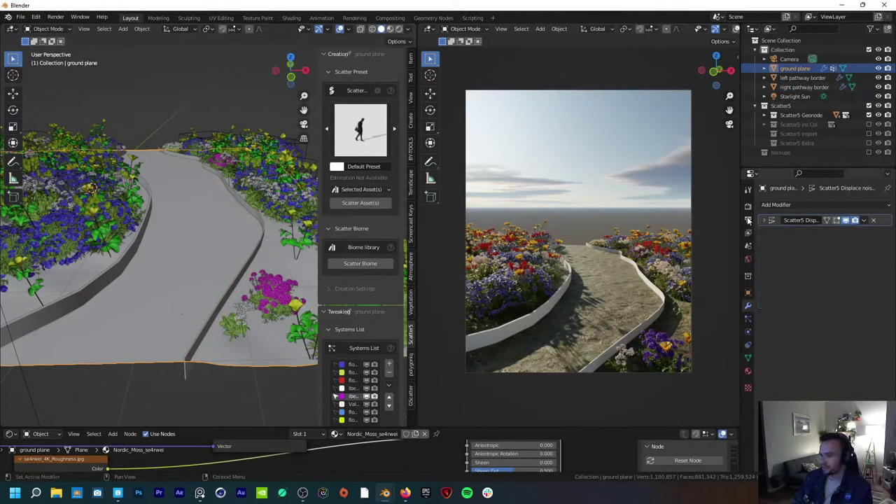
{"action": "left_click", "coordinate": [369, 263]}
{"action": "scroll", "coordinate": [200, 210], "scroll_direction": "down", "scroll_amount": 5}
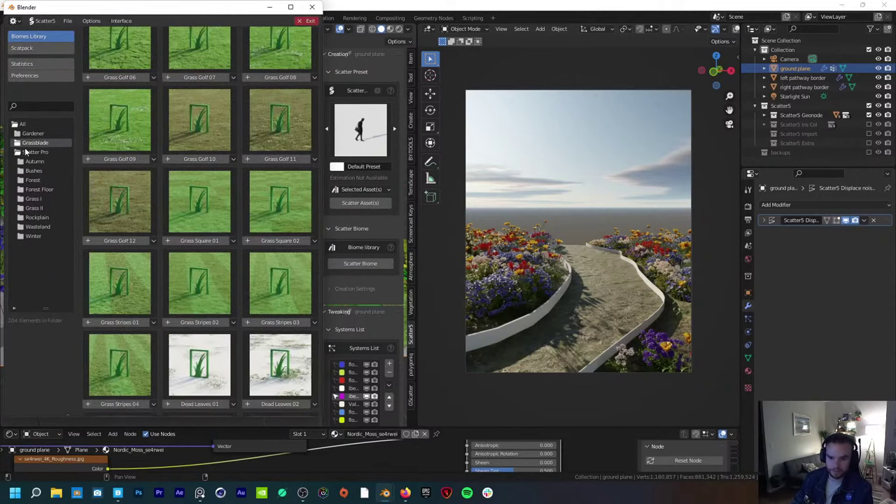
{"action": "scroll", "coordinate": [222, 299], "scroll_direction": "down", "scroll_amount": 15}
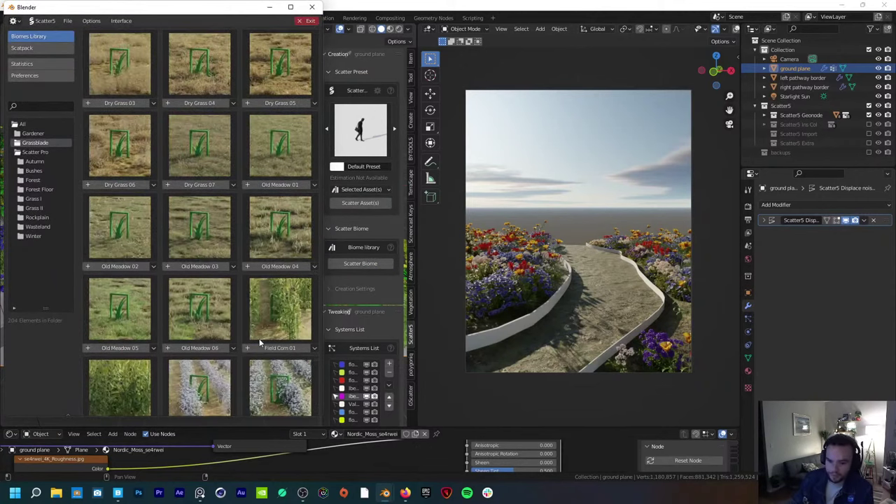
{"action": "scroll", "coordinate": [259, 338], "scroll_direction": "down", "scroll_amount": 15}
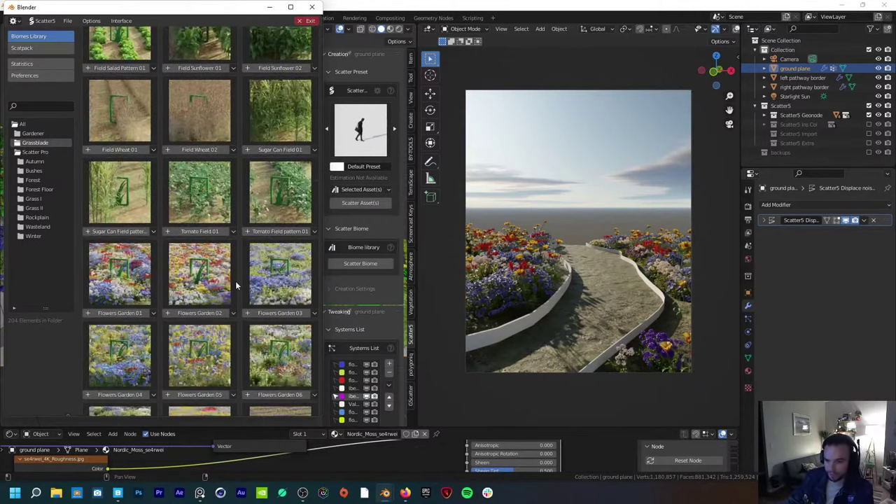
{"action": "scroll", "coordinate": [219, 279], "scroll_direction": "down", "scroll_amount": 15}
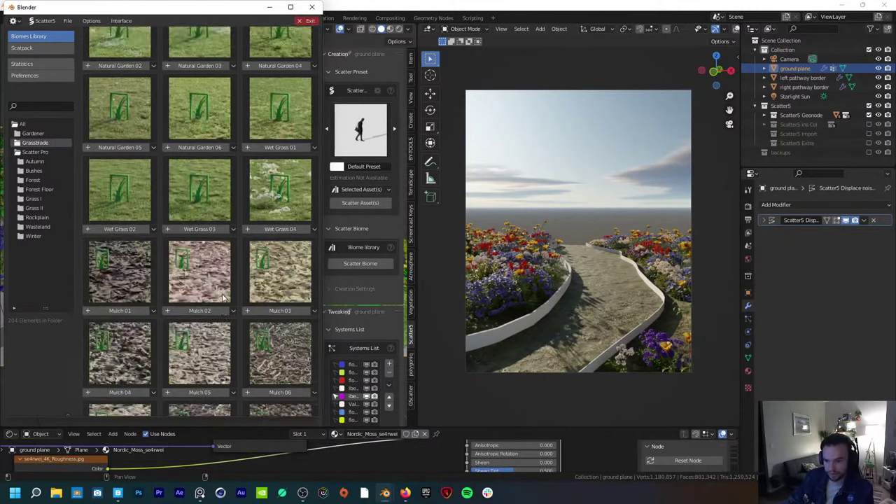
{"action": "scroll", "coordinate": [224, 287], "scroll_direction": "down", "scroll_amount": 4}
{"action": "scroll", "coordinate": [225, 284], "scroll_direction": "down", "scroll_amount": 8}
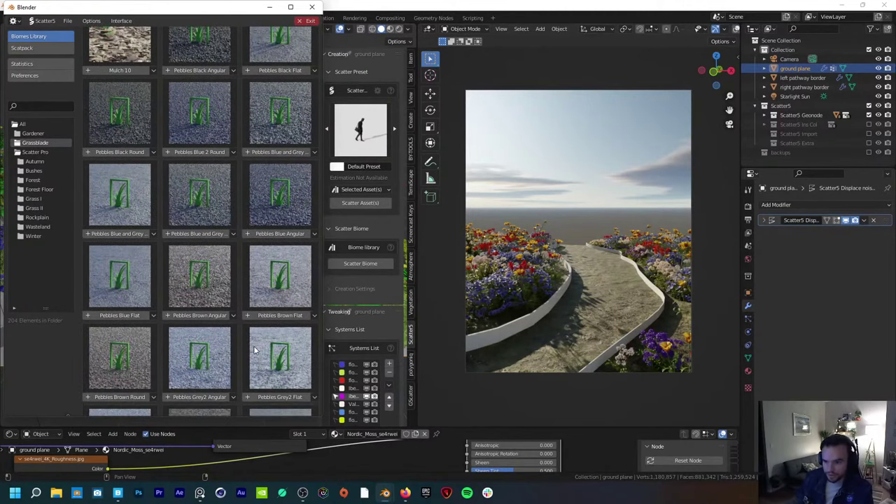
{"action": "scroll", "coordinate": [231, 347], "scroll_direction": "down", "scroll_amount": 4}
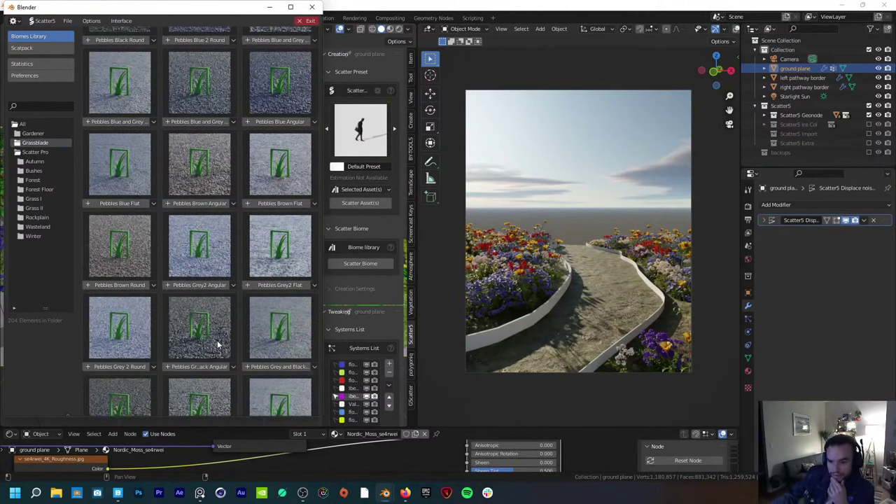
{"action": "scroll", "coordinate": [257, 318], "scroll_direction": "down", "scroll_amount": 2}
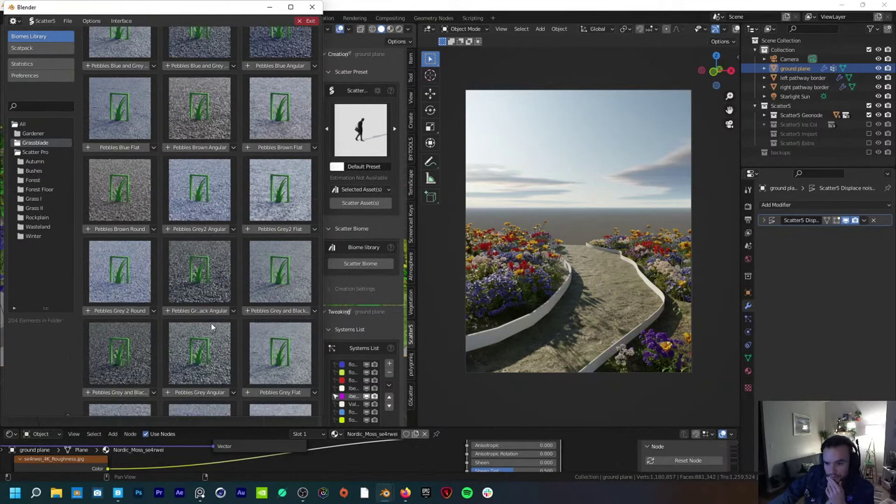
{"action": "mouse_move", "coordinate": [117, 391]}
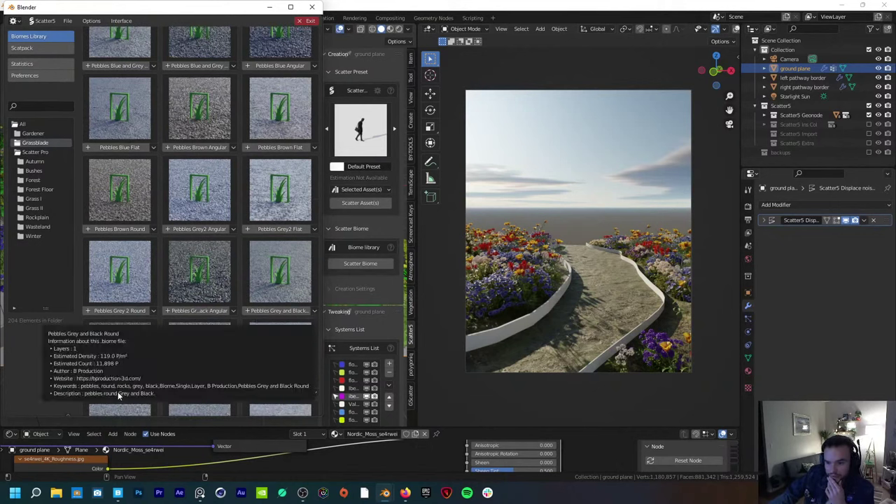
{"action": "left_click", "coordinate": [115, 392]}
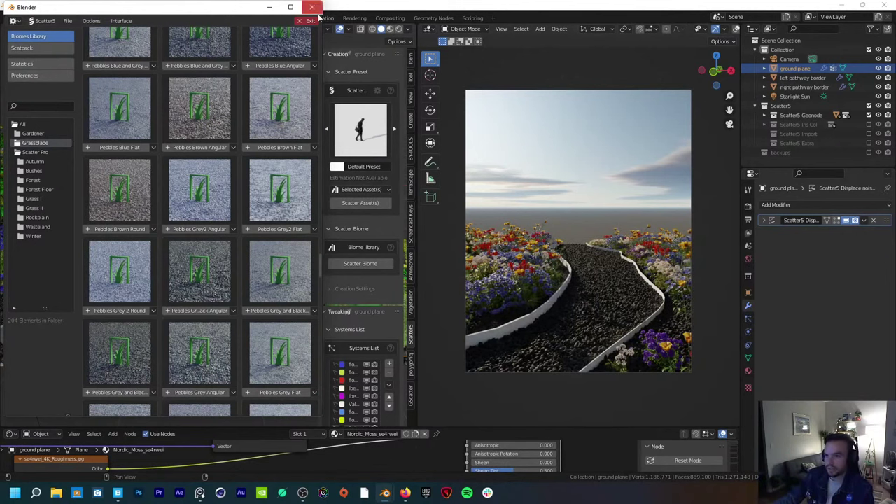
{"action": "left_click", "coordinate": [311, 7]}
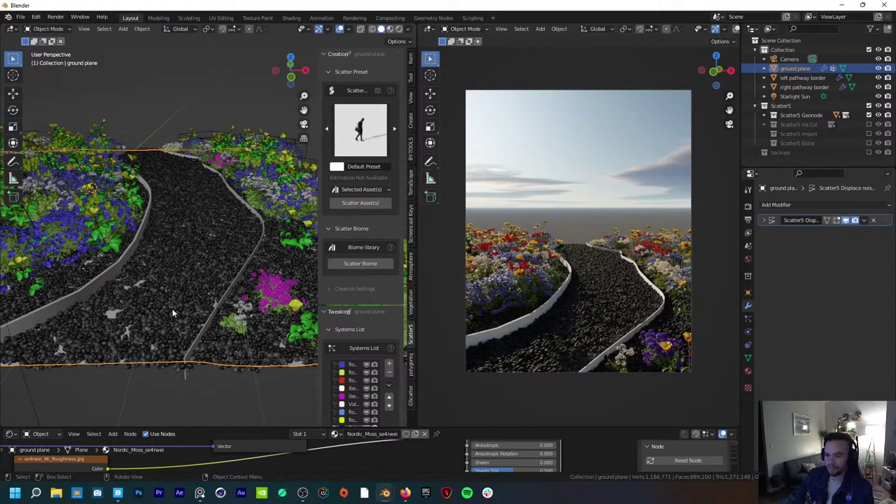
Step: Examine the gravel surface of the garden path in the reference image board, and return to Blender
{"action": "left_click", "coordinate": [199, 493]}
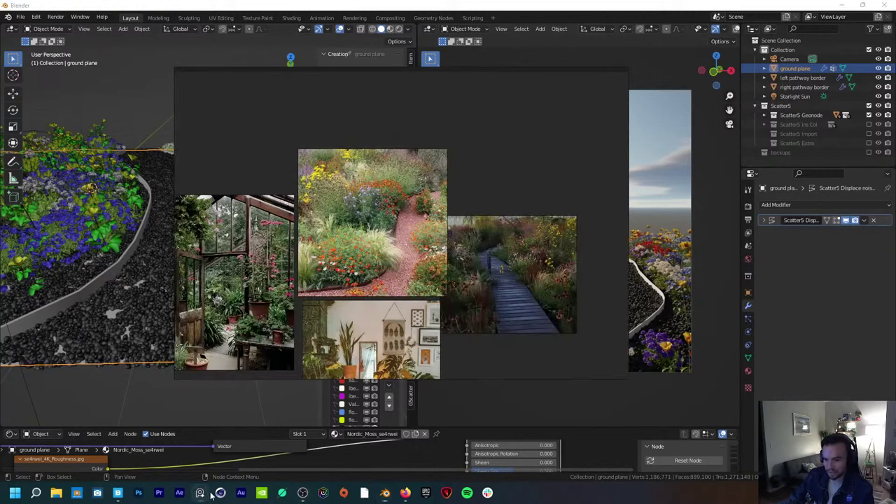
{"action": "scroll", "coordinate": [381, 285], "scroll_direction": "up", "scroll_amount": 3}
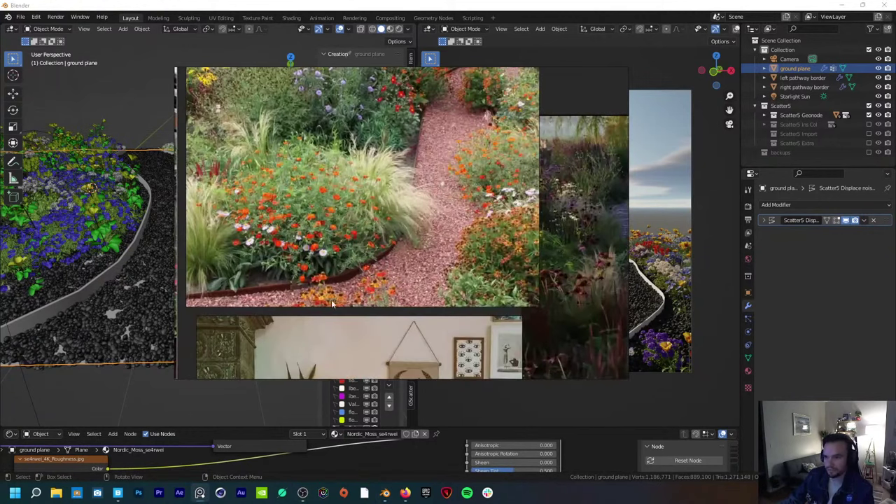
{"action": "scroll", "coordinate": [387, 248], "scroll_direction": "down", "scroll_amount": 3}
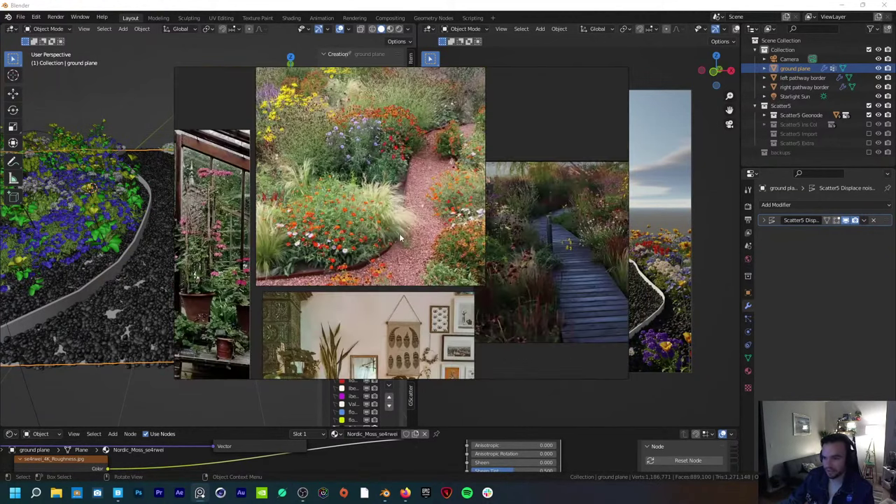
{"action": "left_click", "coordinate": [172, 382]}
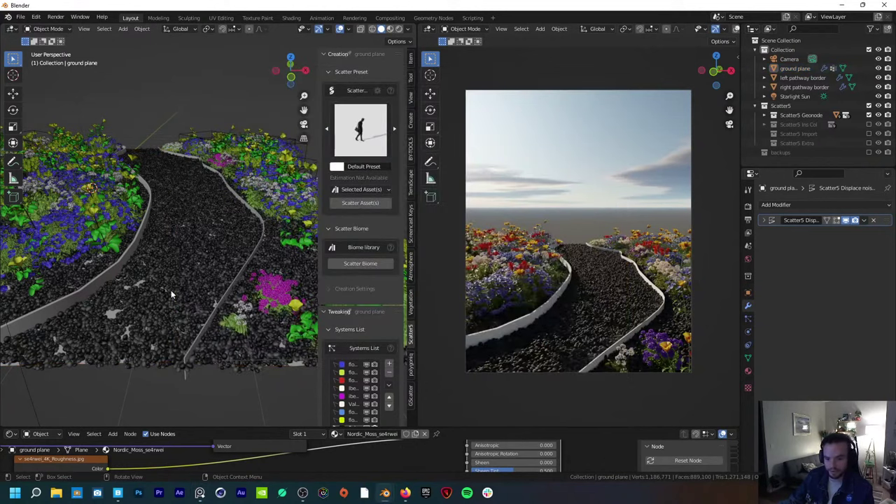
Step: Add a second vertex color layer to the ground plane and name it pebbles mask
{"action": "scroll", "coordinate": [343, 335], "scroll_direction": "down", "scroll_amount": 5}
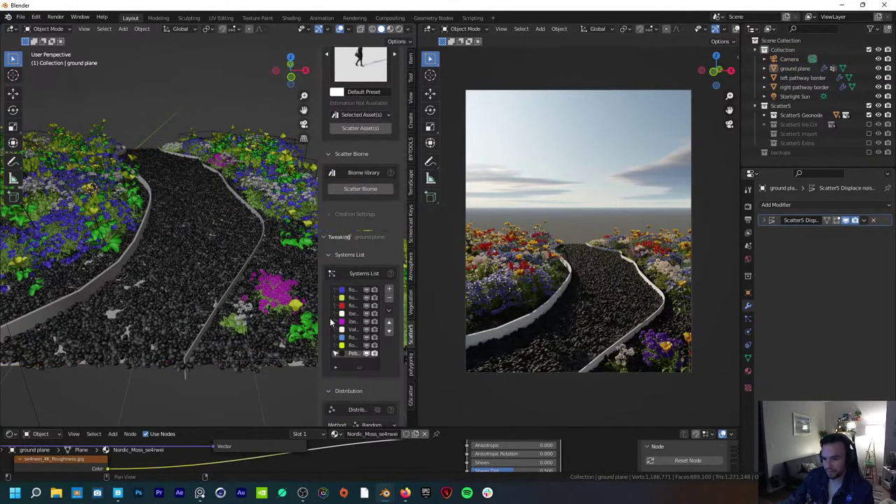
{"action": "left_click", "coordinate": [748, 358]}
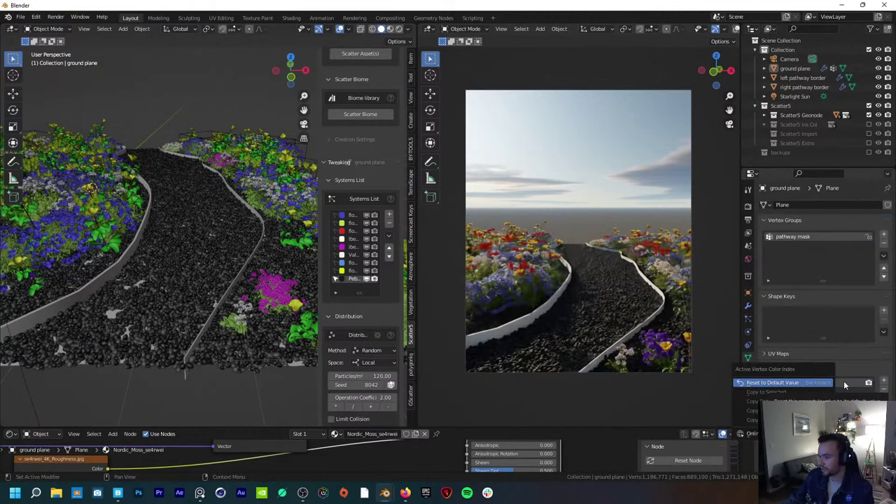
{"action": "scroll", "coordinate": [842, 386], "scroll_direction": "down", "scroll_amount": 2}
{"action": "scroll", "coordinate": [842, 386], "scroll_direction": "down", "scroll_amount": 1}
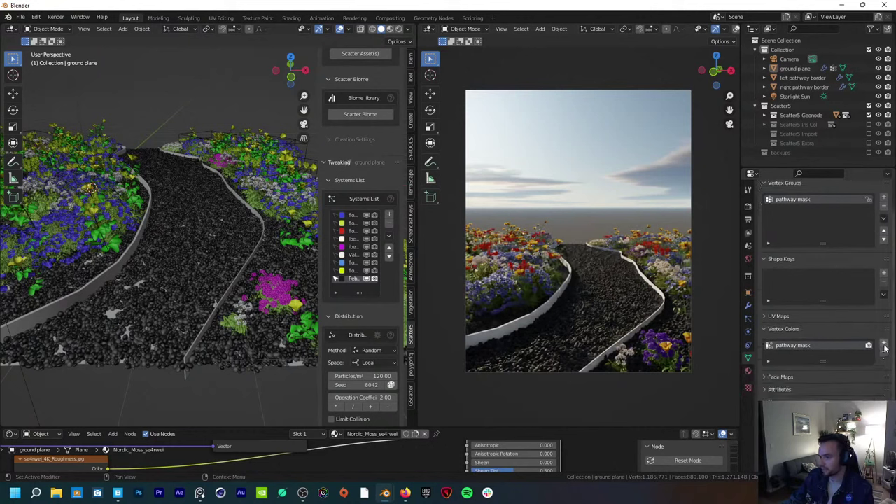
{"action": "left_click", "coordinate": [883, 344]}
{"action": "double_click", "coordinate": [800, 358]}
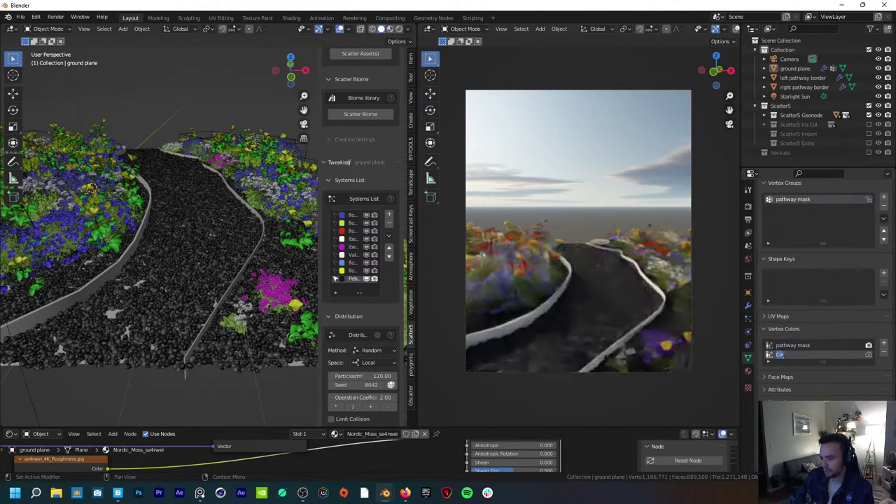
{"action": "key", "text": "BackSpace"}
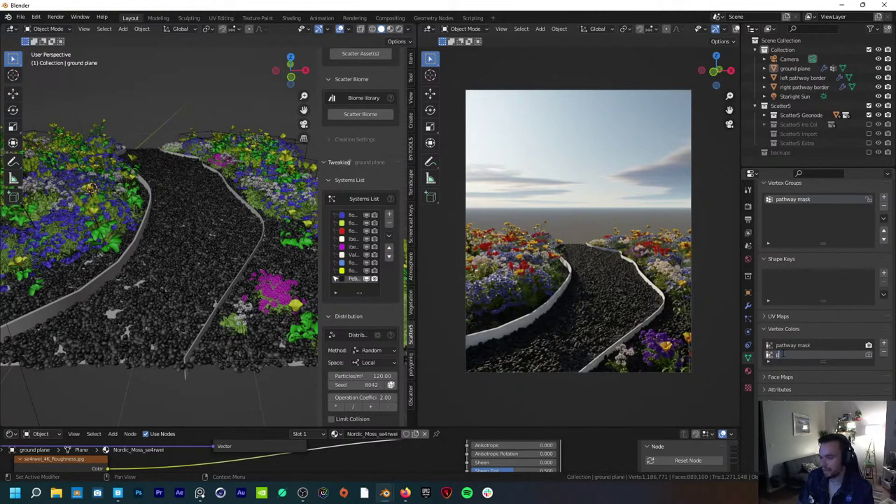
{"action": "type", "text": "pebbles mask"}
{"action": "key", "text": "Return"}
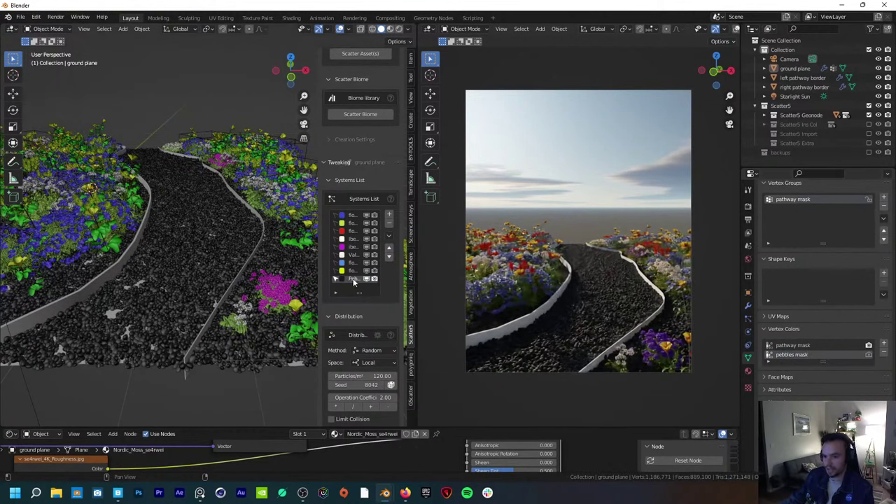
Step: Enable the Vertex-Color culling mask on the pebbles scatter system and assign the pebbles mask to it
{"action": "scroll", "coordinate": [330, 303], "scroll_direction": "down", "scroll_amount": 5}
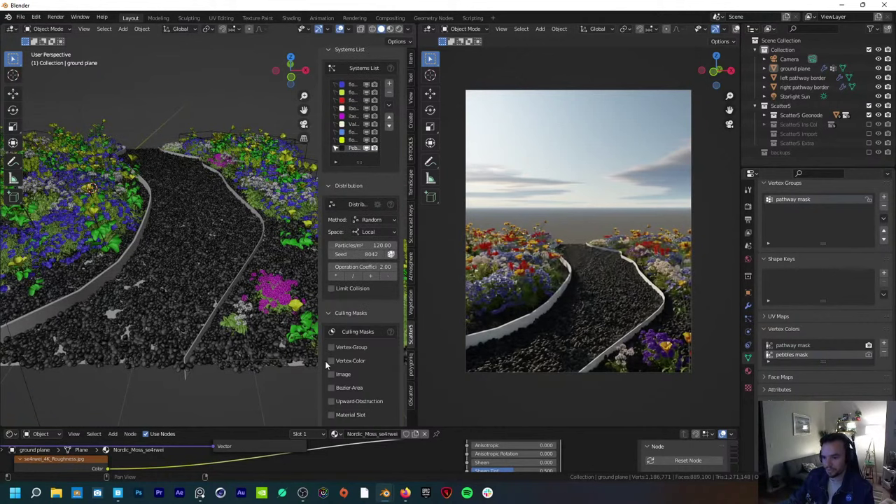
{"action": "left_click", "coordinate": [329, 360]}
{"action": "left_click", "coordinate": [344, 370]}
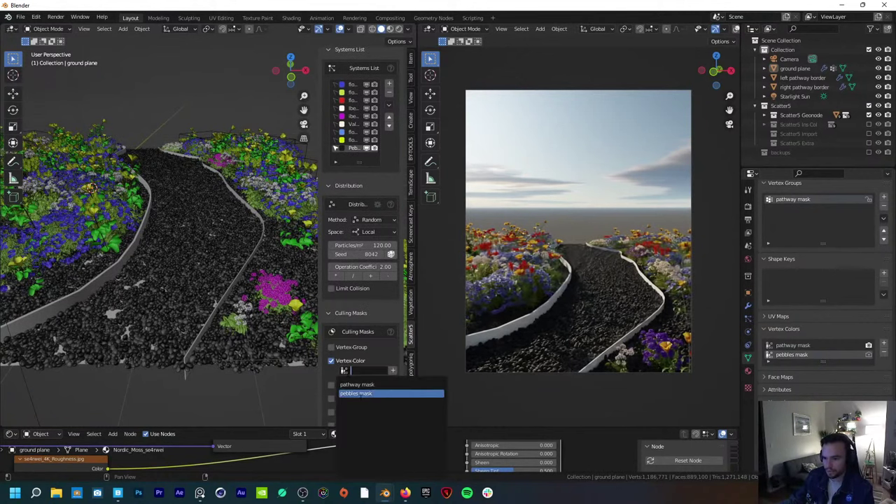
{"action": "left_click", "coordinate": [358, 394]}
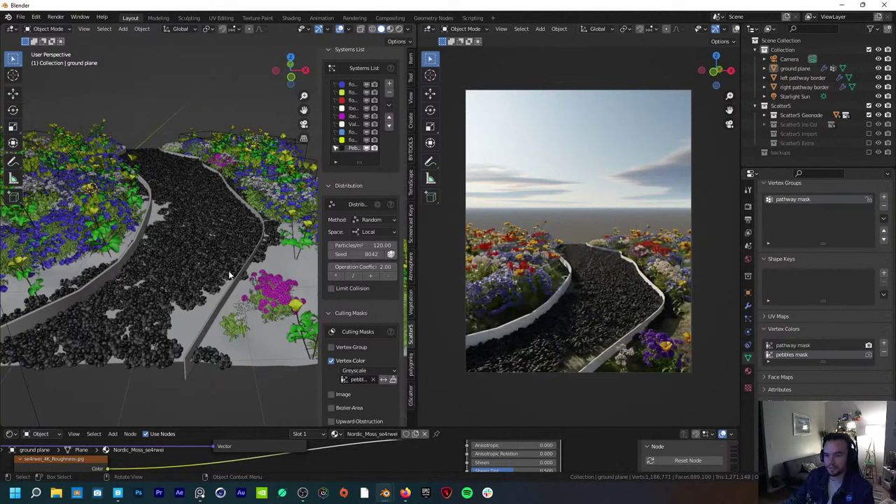
Step: Put the ground plane into Vertex Paint mode and make the pebbles mask the active vertex color layer for rendering
{"action": "mouse_move", "coordinate": [228, 275]}
{"action": "middle_mouse_down"}
{"action": "mouse_move", "coordinate": [222, 299]}
{"action": "mouse_move", "coordinate": [238, 287]}
{"action": "middle_mouse_up"}
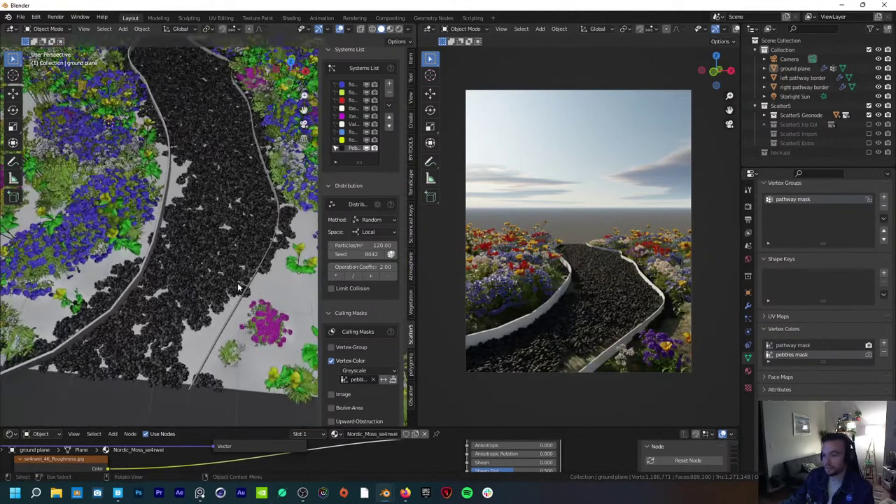
{"action": "scroll", "coordinate": [334, 359], "scroll_direction": "down", "scroll_amount": 2}
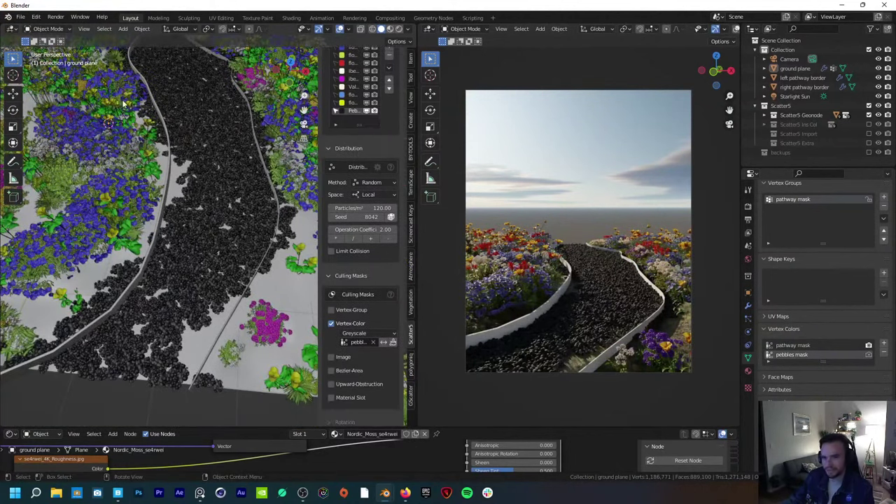
{"action": "left_click", "coordinate": [48, 29]}
{"action": "left_click", "coordinate": [49, 72]}
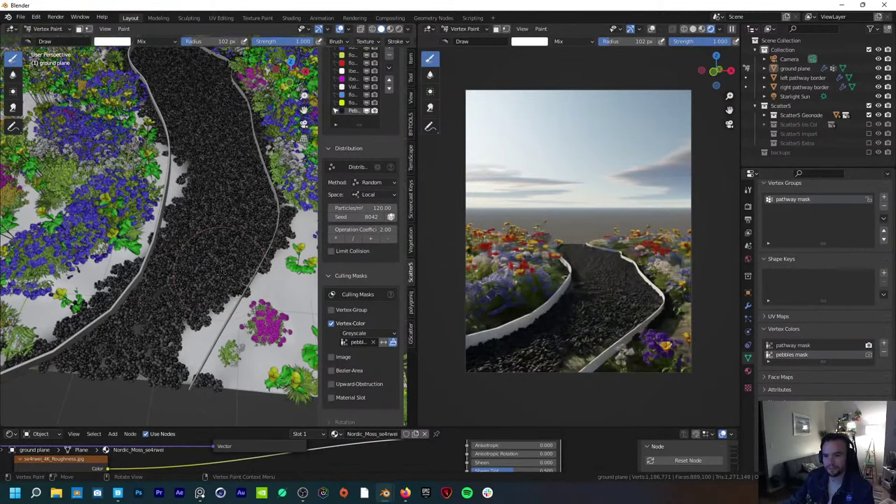
{"action": "middle_click_drag", "start_coordinate": [222, 273], "coordinate": [227, 238]}
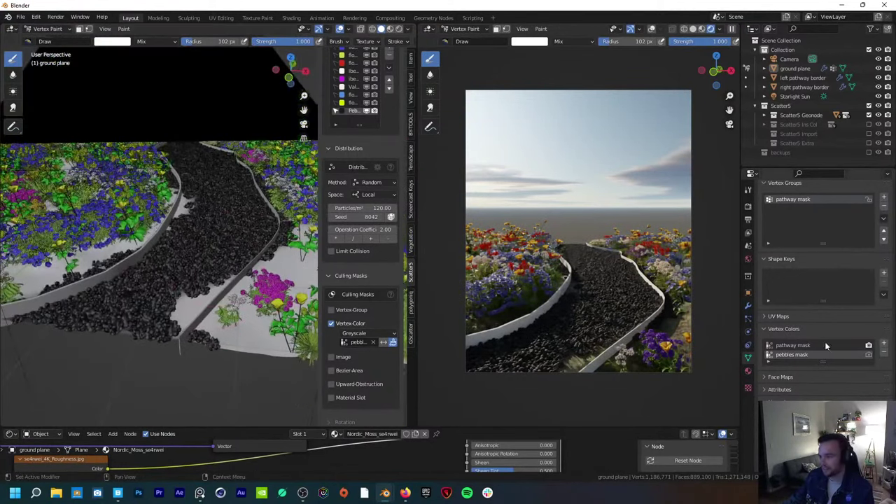
{"action": "left_click", "coordinate": [869, 355]}
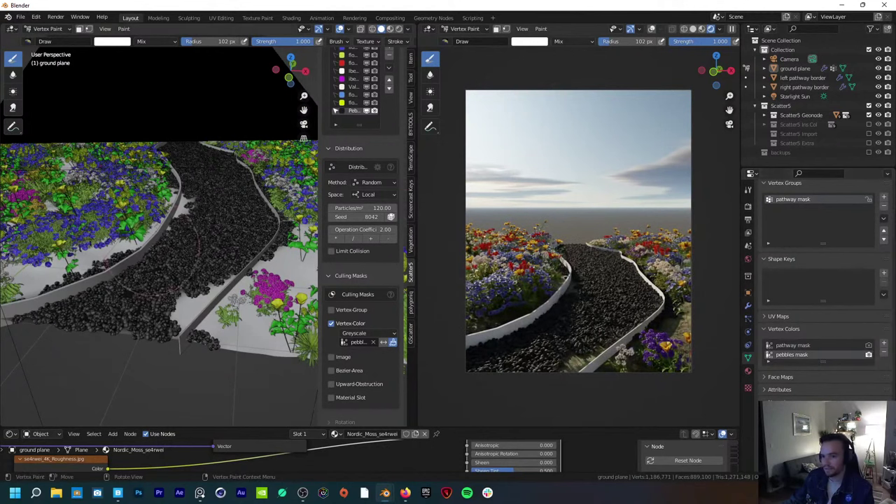
{"action": "mouse_move", "coordinate": [178, 227]}
{"action": "middle_mouse_down"}
{"action": "mouse_move", "coordinate": [203, 252]}
{"action": "mouse_move", "coordinate": [200, 241]}
{"action": "middle_mouse_up"}
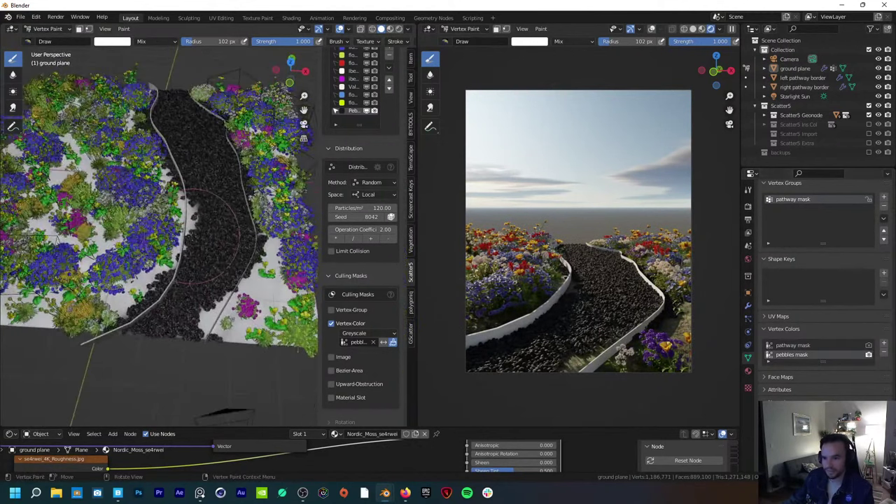
Step: Paint white on the pebbles mask over the bare patches between the two pathway borders, then return to Object Mode
{"action": "left_click", "coordinate": [200, 242]}
{"action": "mouse_move", "coordinate": [199, 242]}
{"action": "left_mouse_down"}
{"action": "mouse_move", "coordinate": [210, 270]}
{"action": "mouse_move", "coordinate": [210, 203]}
{"action": "mouse_move", "coordinate": [210, 266]}
{"action": "mouse_move", "coordinate": [184, 207]}
{"action": "mouse_move", "coordinate": [210, 231]}
{"action": "mouse_move", "coordinate": [224, 210]}
{"action": "mouse_move", "coordinate": [222, 263]}
{"action": "mouse_move", "coordinate": [238, 280]}
{"action": "mouse_move", "coordinate": [210, 326]}
{"action": "mouse_move", "coordinate": [214, 276]}
{"action": "left_mouse_up"}
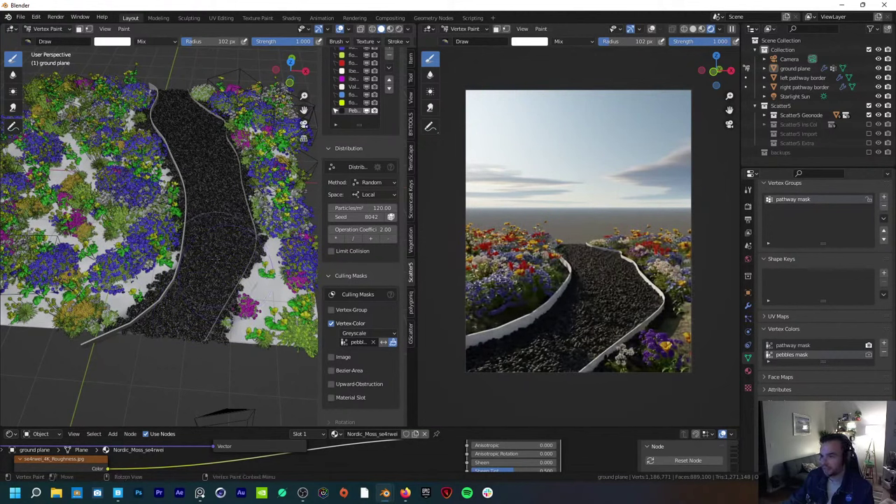
{"action": "middle_click_drag", "start_coordinate": [199, 171], "coordinate": [110, 77]}
{"action": "left_click", "coordinate": [48, 28]}
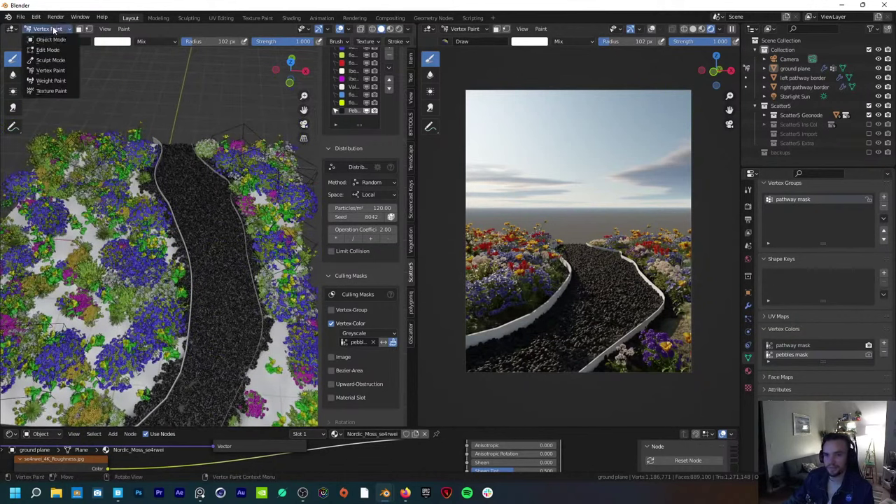
{"action": "left_click", "coordinate": [49, 32]}
Step: Check the pebble coverage along the borders at the near end of the path and select the ground plane
{"action": "mouse_move", "coordinate": [209, 280]}
{"action": "middle_mouse_down"}
{"action": "mouse_move", "coordinate": [208, 289]}
{"action": "mouse_move", "coordinate": [224, 270]}
{"action": "mouse_move", "coordinate": [211, 296]}
{"action": "middle_mouse_up"}
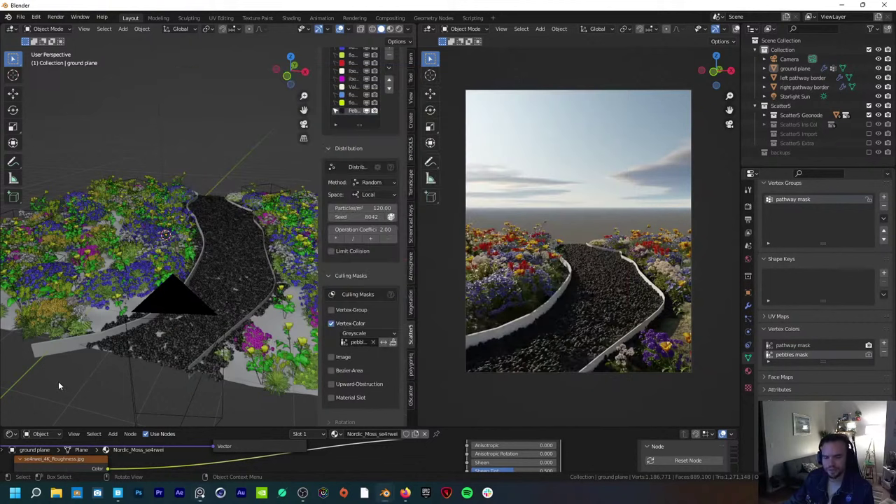
{"action": "middle_click_drag", "start_coordinate": [236, 324], "coordinate": [189, 264]}
{"action": "left_click", "coordinate": [201, 249]}
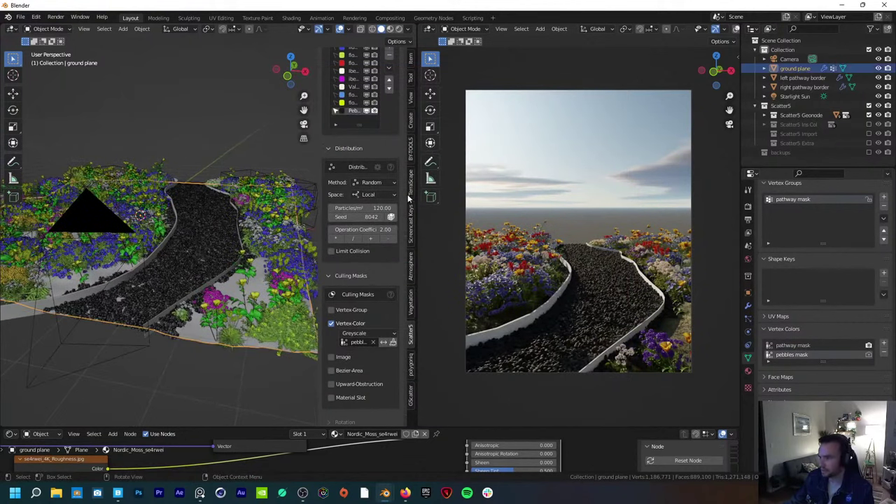
Step: Select the Pebbles grey black scatter object, check its material slots, and look through the scatter settings for a pebble material option
{"action": "left_click", "coordinate": [764, 114]}
{"action": "scroll", "coordinate": [770, 123], "scroll_direction": "down", "scroll_amount": 8}
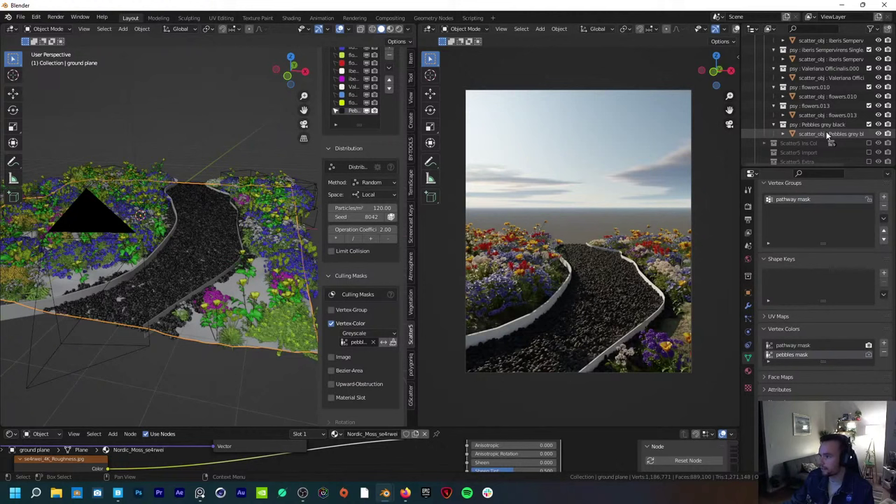
{"action": "left_click", "coordinate": [825, 133]}
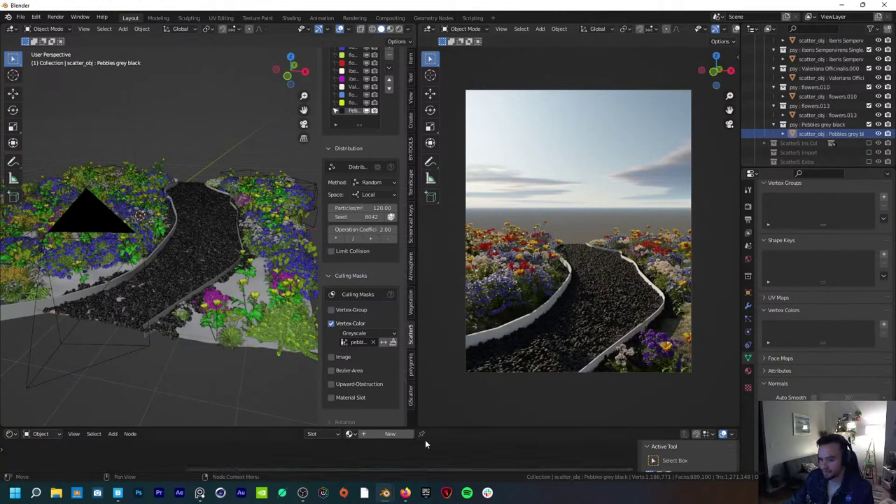
{"action": "left_click", "coordinate": [748, 371]}
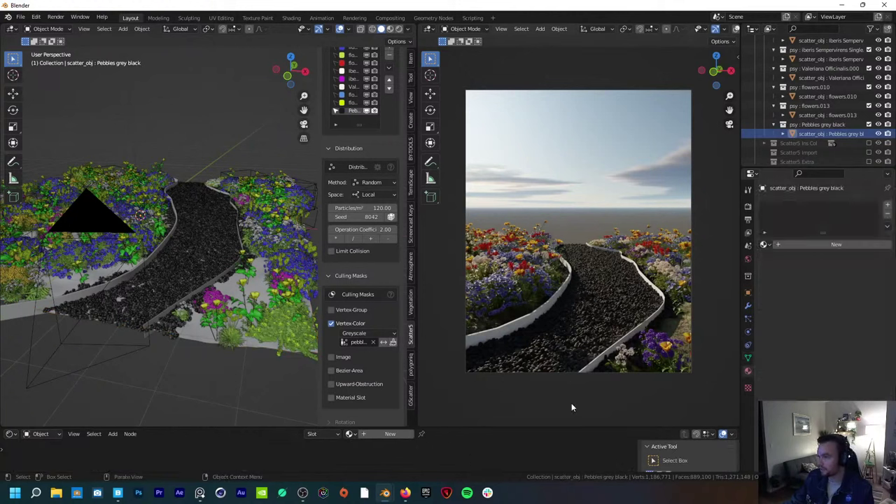
{"action": "left_click_drag", "start_coordinate": [424, 426], "coordinate": [417, 350]}
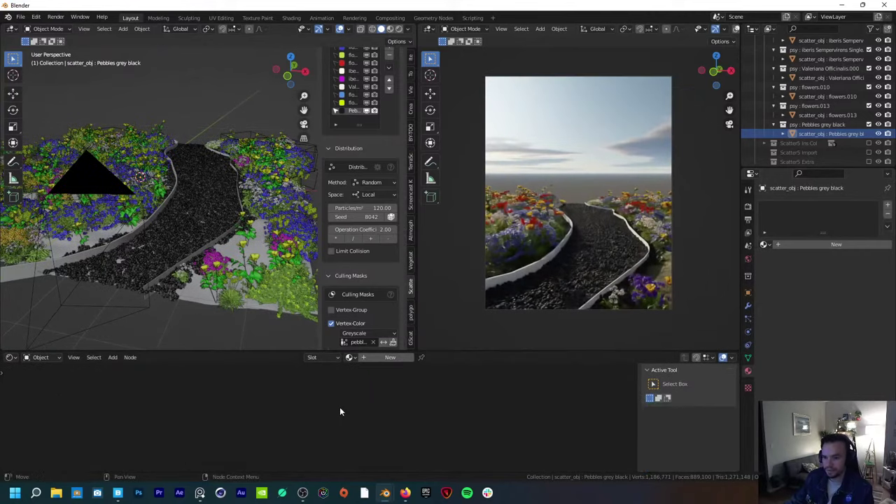
{"action": "left_click_drag", "start_coordinate": [286, 353], "coordinate": [297, 423]}
{"action": "scroll", "coordinate": [323, 318], "scroll_direction": "down", "scroll_amount": 5}
{"action": "scroll", "coordinate": [321, 319], "scroll_direction": "down", "scroll_amount": 7}
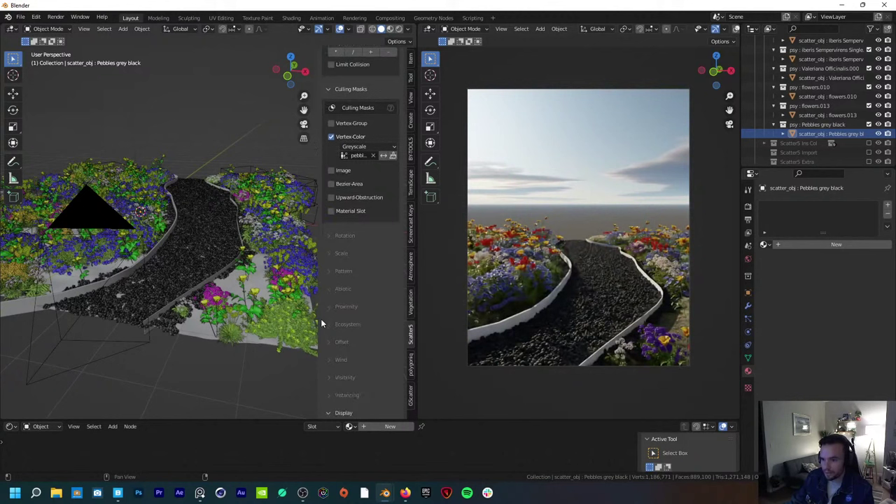
{"action": "scroll", "coordinate": [338, 301], "scroll_direction": "down", "scroll_amount": 1}
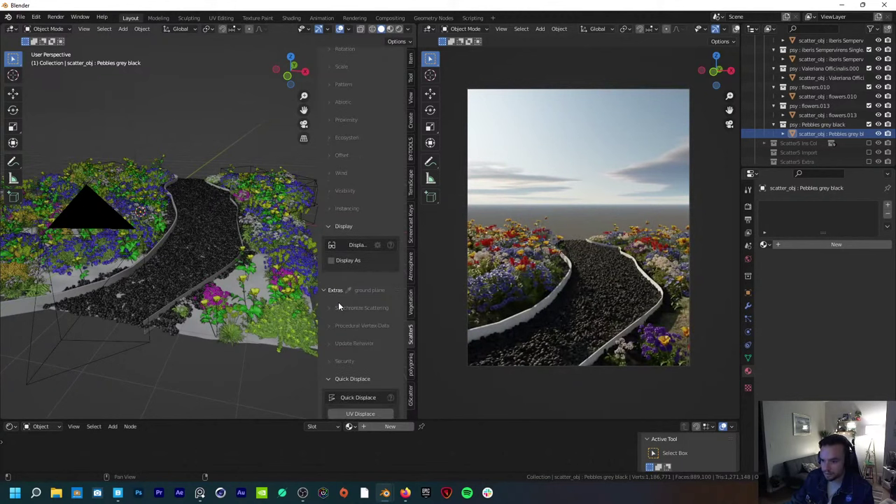
{"action": "scroll", "coordinate": [338, 302], "scroll_direction": "up", "scroll_amount": 5}
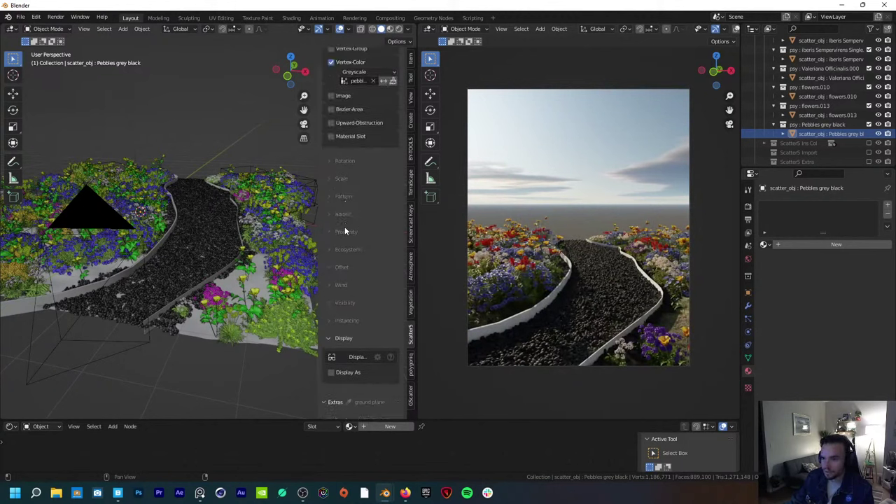
{"action": "scroll", "coordinate": [343, 236], "scroll_direction": "up", "scroll_amount": 2}
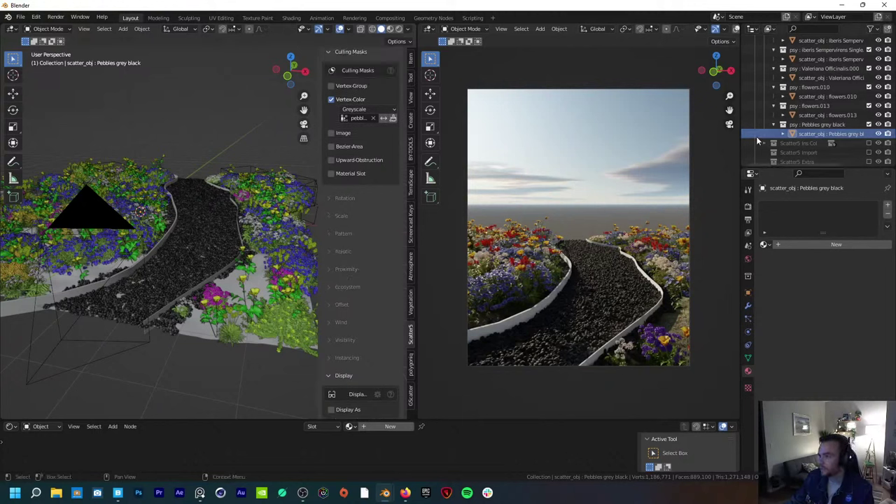
Step: Enable the Pebbles grey black instance collection under Scatter5 Ins Col and select its Grassblade_pebbles.038 object
{"action": "scroll", "coordinate": [759, 140], "scroll_direction": "down", "scroll_amount": 1}
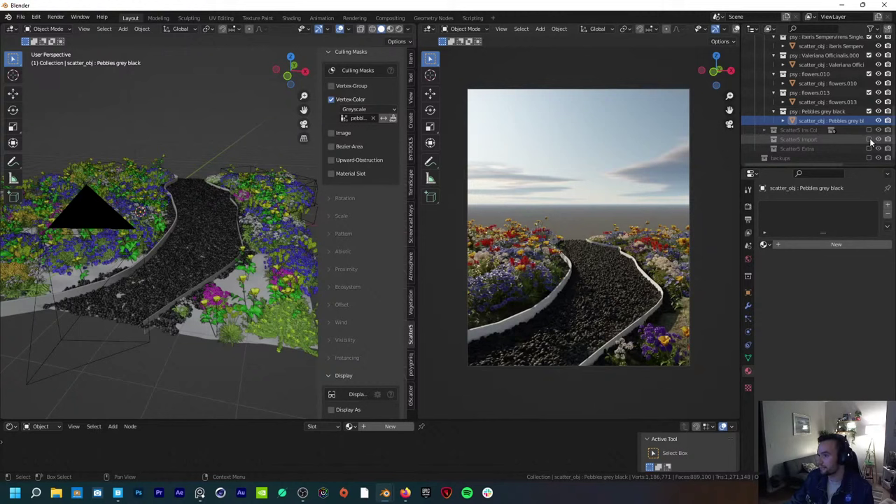
{"action": "left_click", "coordinate": [764, 131]}
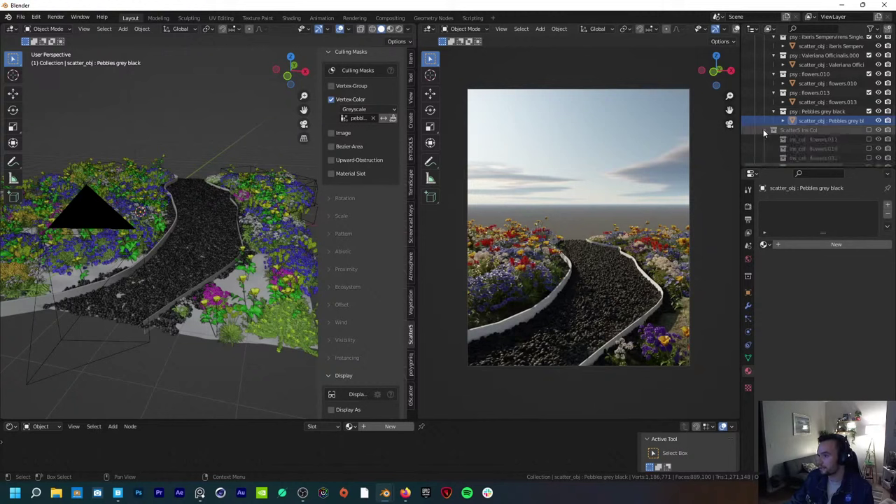
{"action": "scroll", "coordinate": [814, 135], "scroll_direction": "down", "scroll_amount": 6}
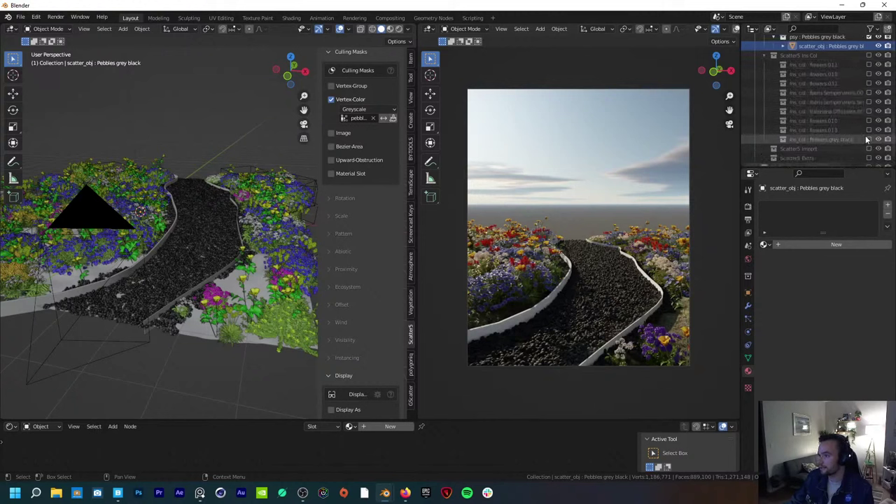
{"action": "left_click", "coordinate": [773, 140]}
{"action": "scroll", "coordinate": [809, 144], "scroll_direction": "down", "scroll_amount": 1}
{"action": "left_click", "coordinate": [818, 129]}
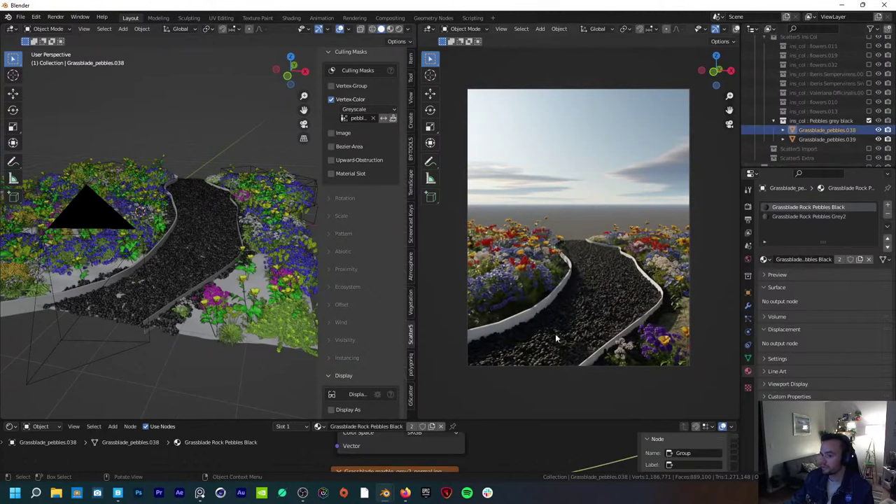
Step: Enlarge the shader editor and examine the node tree of the Grassblade Rock Pebbles Black material
{"action": "left_click_drag", "start_coordinate": [490, 421], "coordinate": [490, 310]}
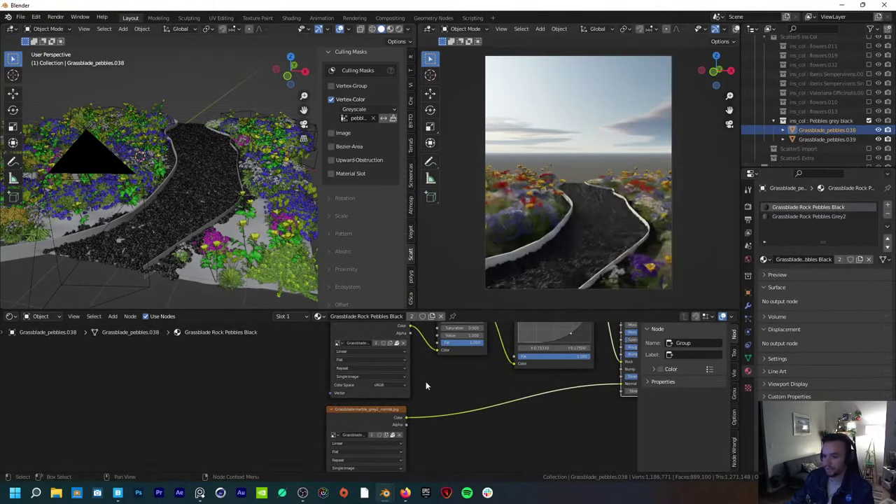
{"action": "scroll", "coordinate": [430, 387], "scroll_direction": "down", "scroll_amount": 4}
{"action": "middle_click_drag", "start_coordinate": [523, 366], "coordinate": [522, 376]}
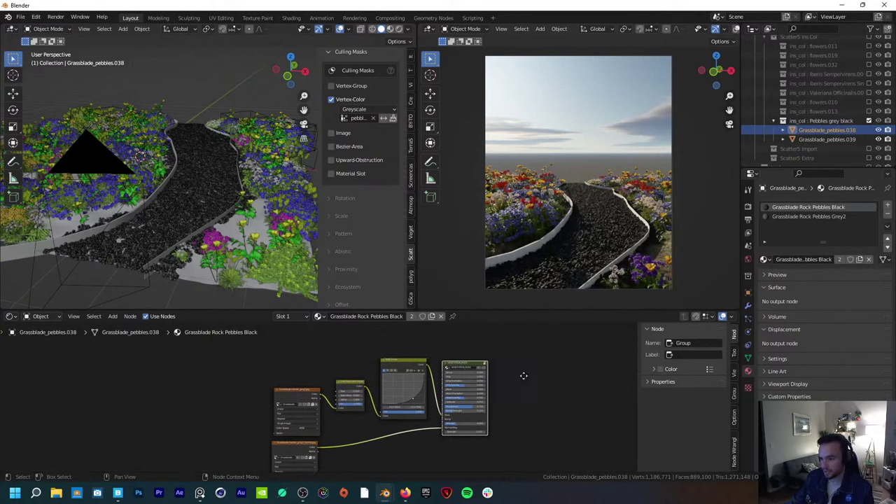
{"action": "scroll", "coordinate": [462, 407], "scroll_direction": "up", "scroll_amount": 5}
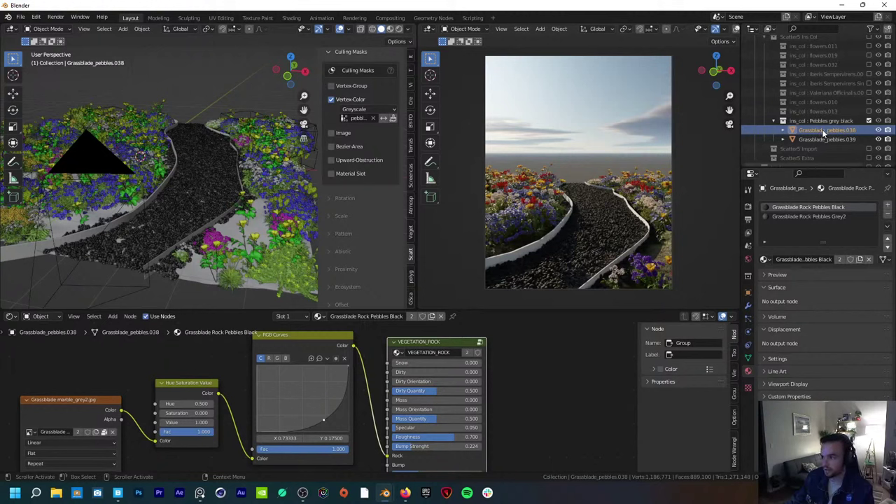
{"action": "scroll", "coordinate": [812, 120], "scroll_direction": "up", "scroll_amount": 4}
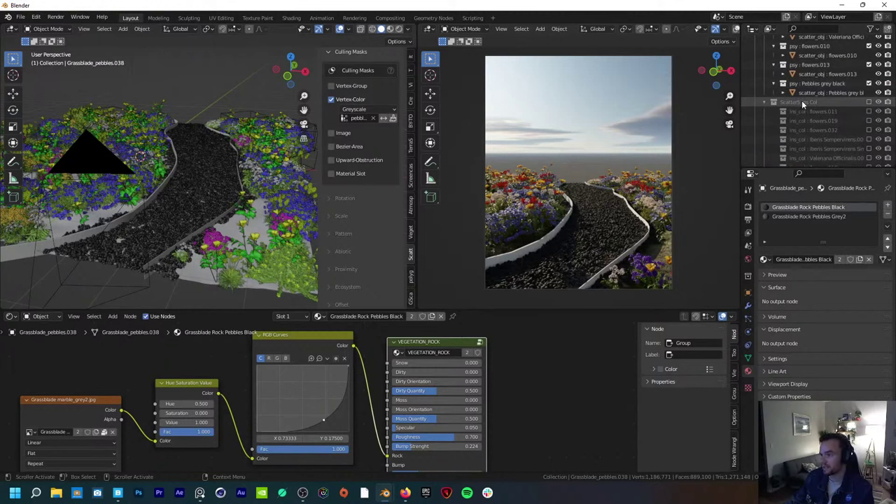
{"action": "scroll", "coordinate": [804, 119], "scroll_direction": "down", "scroll_amount": 4}
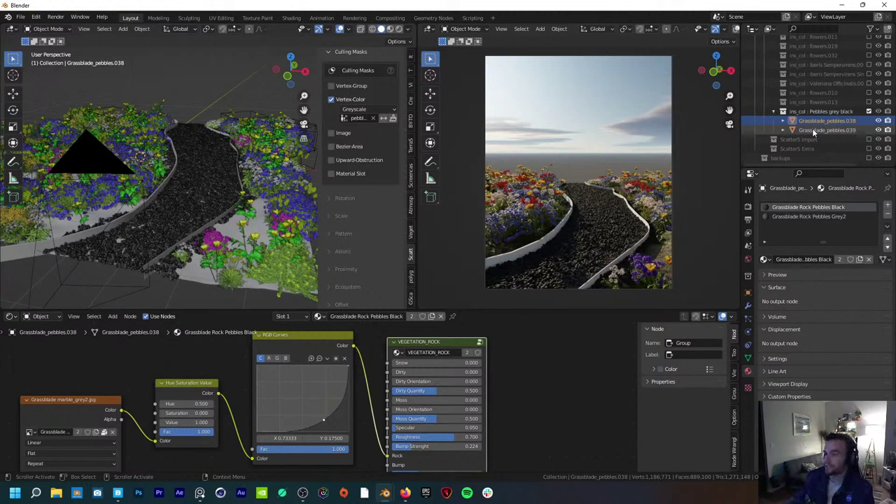
{"action": "middle_click_drag", "start_coordinate": [553, 369], "coordinate": [493, 378]}
{"action": "middle_click_drag", "start_coordinate": [500, 416], "coordinate": [462, 406]}
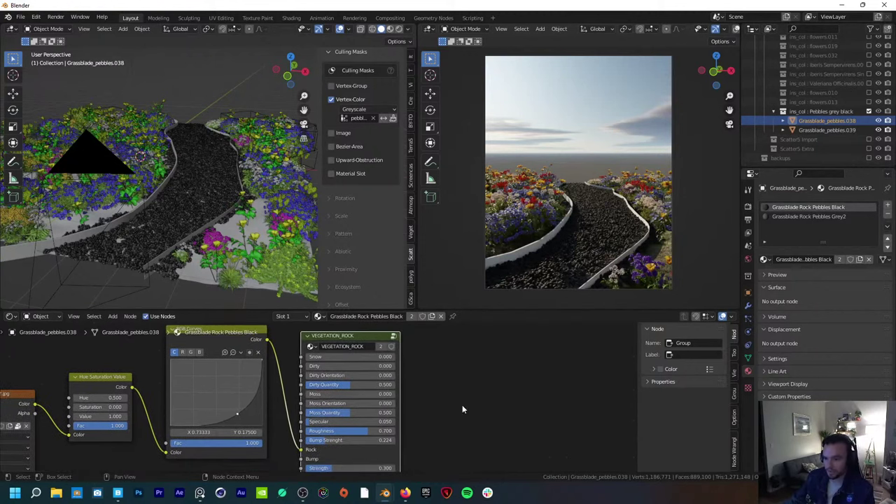
Step: Try a Snow value of 0.465 on the VEGETATION_ROCK node, inspect the rendered pebbles, and reset Snow to 0
{"action": "left_click_drag", "start_coordinate": [348, 337], "coordinate": [383, 367]}
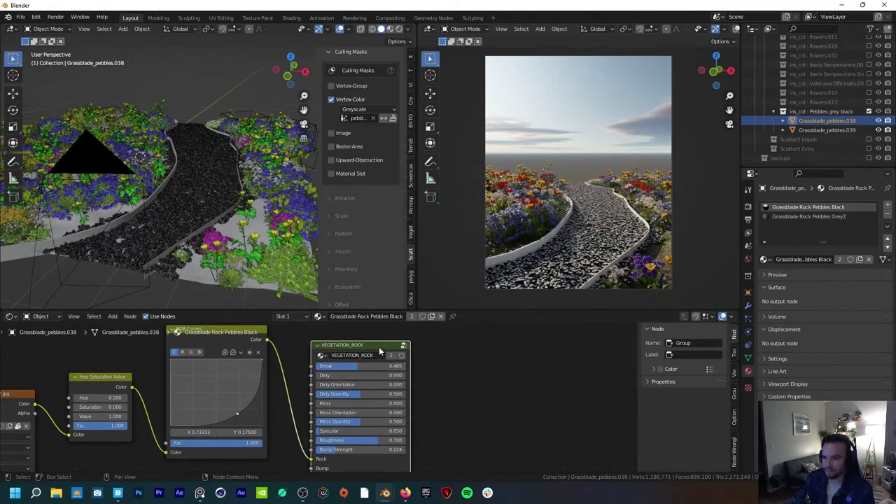
{"action": "middle_click_drag", "start_coordinate": [591, 277], "coordinate": [588, 171]}
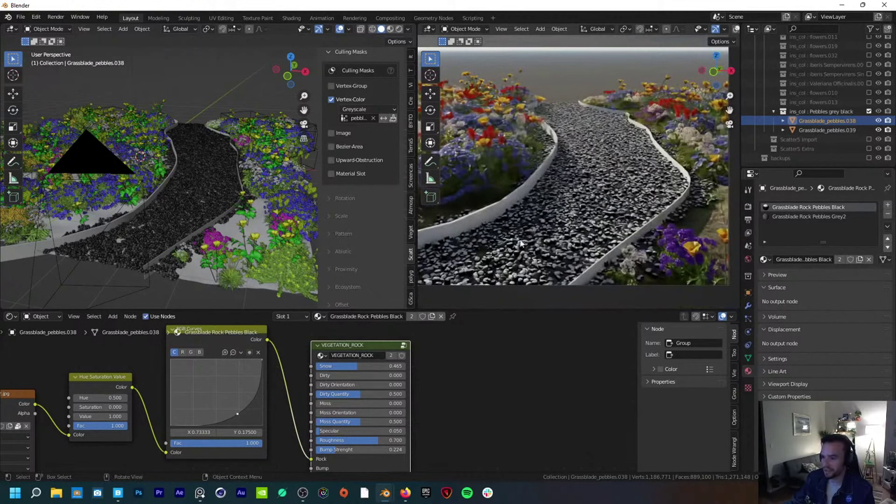
{"action": "left_click_drag", "start_coordinate": [346, 367], "coordinate": [315, 368]}
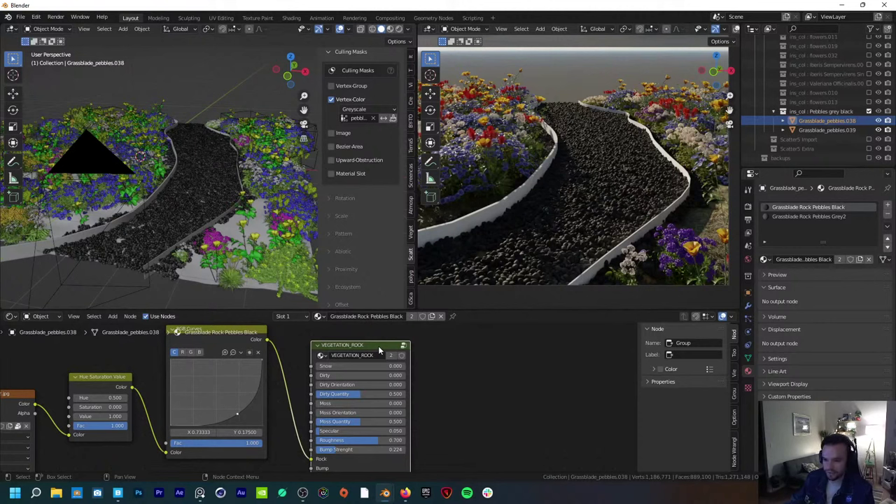
Step: Examine the shader nodes inside the VEGETATION_ROCK group, then return to the pebble material's main node tree
{"action": "left_click_drag", "start_coordinate": [378, 346], "coordinate": [381, 347]}
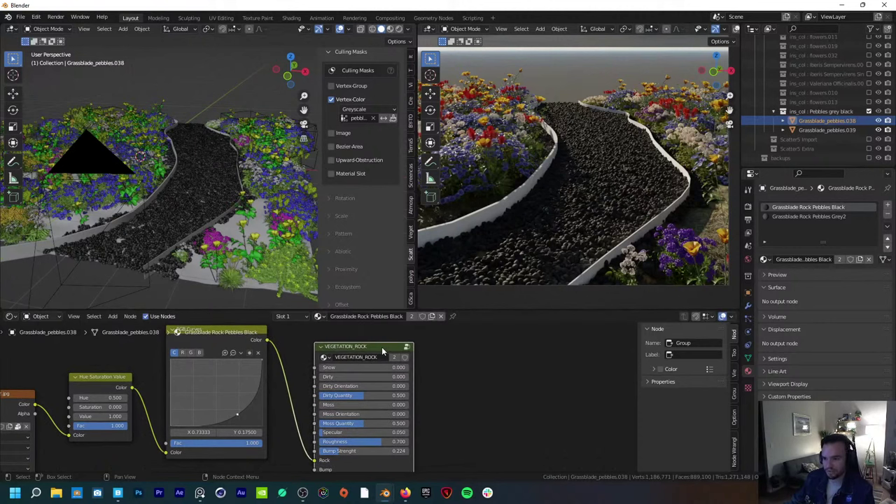
{"action": "key", "text": "Tab"}
{"action": "scroll", "coordinate": [357, 384], "scroll_direction": "down", "scroll_amount": 6}
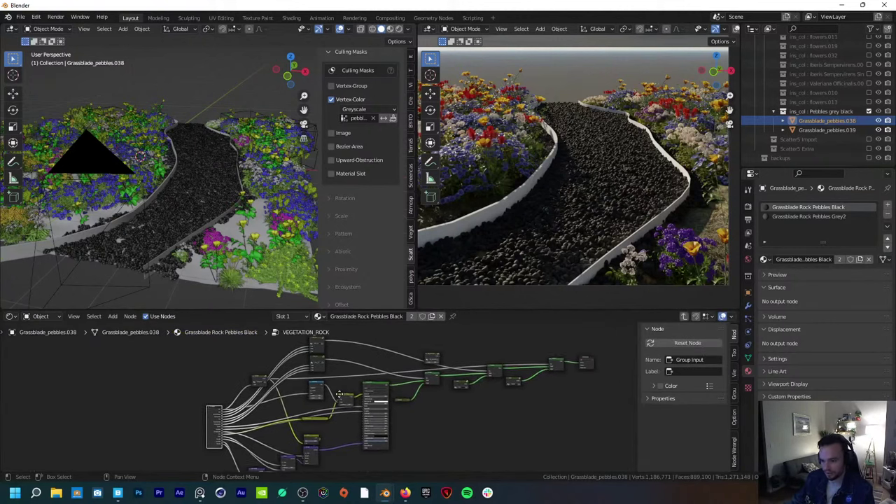
{"action": "scroll", "coordinate": [301, 398], "scroll_direction": "down", "scroll_amount": 2}
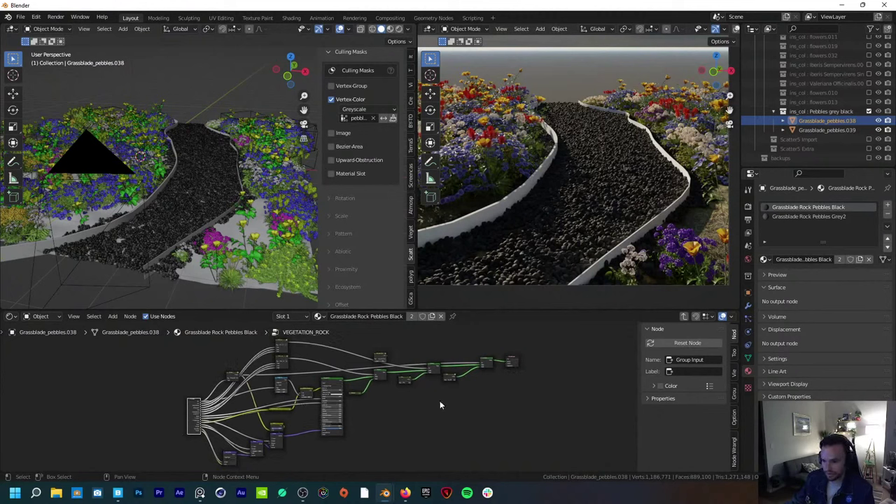
{"action": "scroll", "coordinate": [440, 404], "scroll_direction": "up", "scroll_amount": 6}
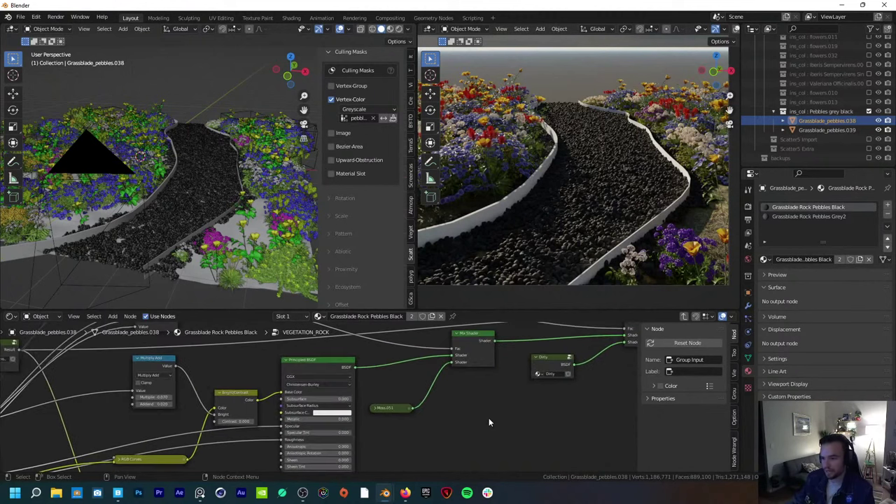
{"action": "middle_click_drag", "start_coordinate": [489, 422], "coordinate": [410, 420]}
{"action": "key", "text": "Tab"}
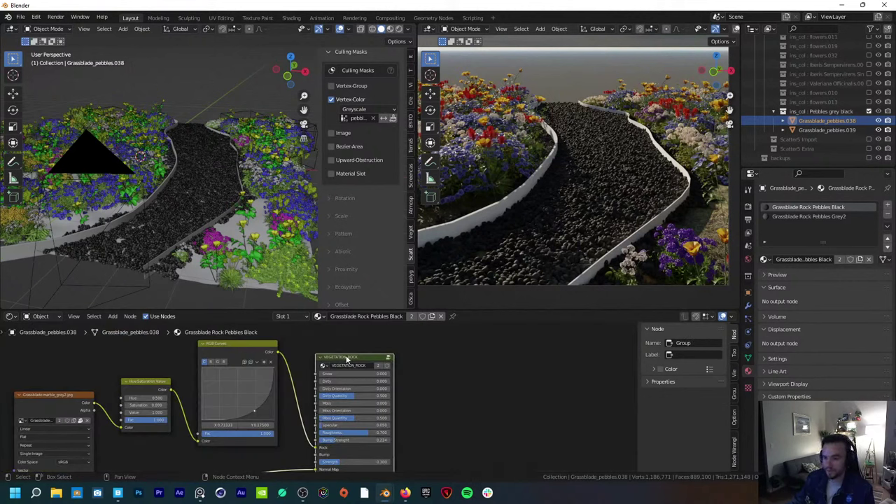
{"action": "left_click_drag", "start_coordinate": [375, 358], "coordinate": [408, 349]}
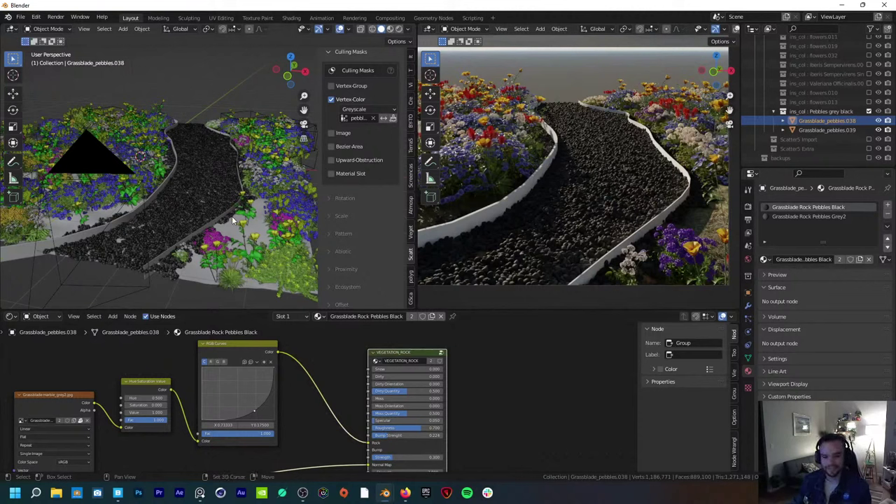
Step: Set the Roughness of the pebbles' VEGETATION_ROCK node to 0.579
{"action": "middle_click_drag", "start_coordinate": [233, 220], "coordinate": [217, 231]}
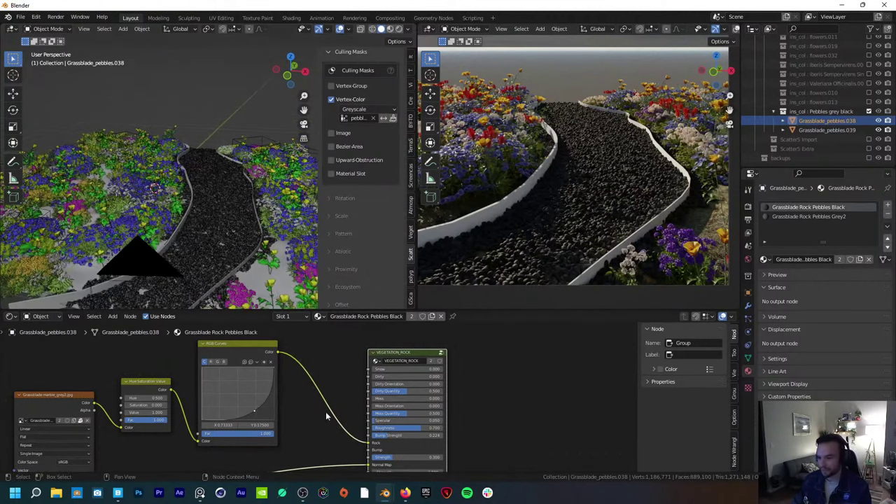
{"action": "scroll", "coordinate": [336, 420], "scroll_direction": "up", "scroll_amount": 1}
{"action": "scroll", "coordinate": [337, 420], "scroll_direction": "up", "scroll_amount": 2}
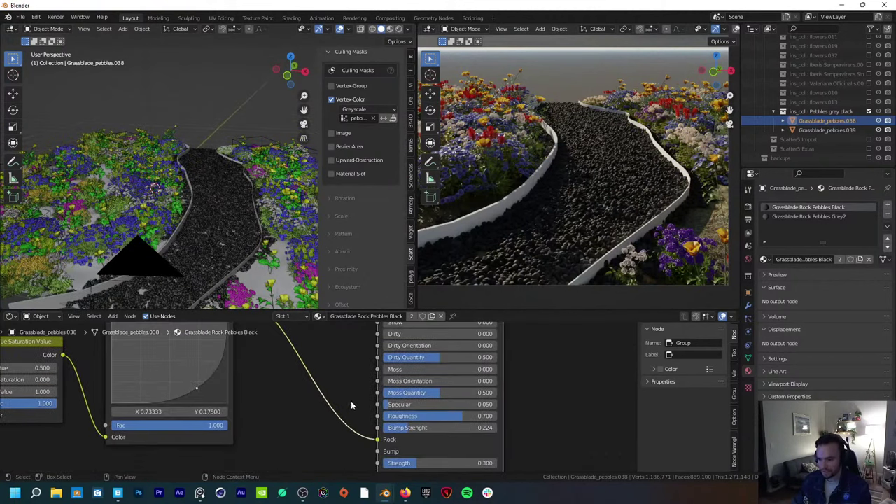
{"action": "left_click_drag", "start_coordinate": [444, 415], "coordinate": [441, 415]}
{"action": "scroll", "coordinate": [292, 429], "scroll_direction": "down", "scroll_amount": 3}
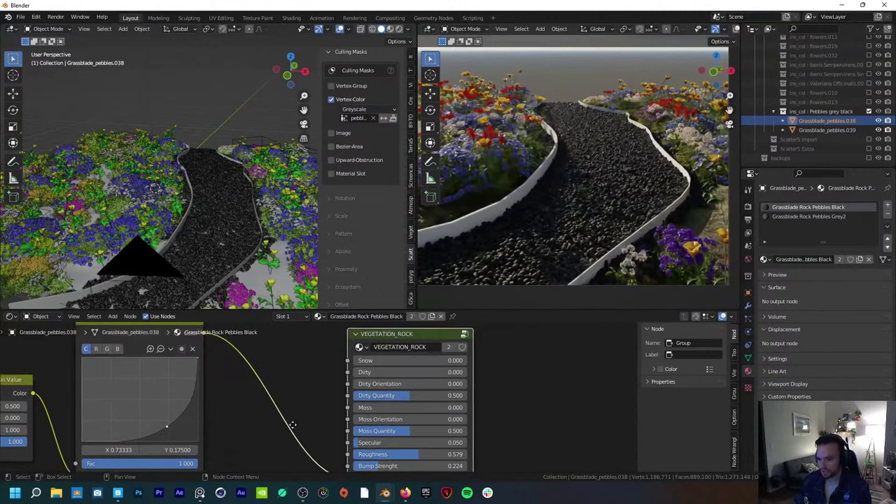
Step: Set Dirty to 0.167, Dirty Orientation to 0.028 and Dirty Quantity to 0.728 on the VEGETATION_ROCK node
{"action": "middle_click_drag", "start_coordinate": [303, 415], "coordinate": [252, 420]}
{"action": "left_click_drag", "start_coordinate": [322, 379], "coordinate": [372, 401]}
{"action": "middle_click_drag", "start_coordinate": [350, 420], "coordinate": [350, 390]}
{"action": "left_click_drag", "start_coordinate": [311, 406], "coordinate": [319, 406]}
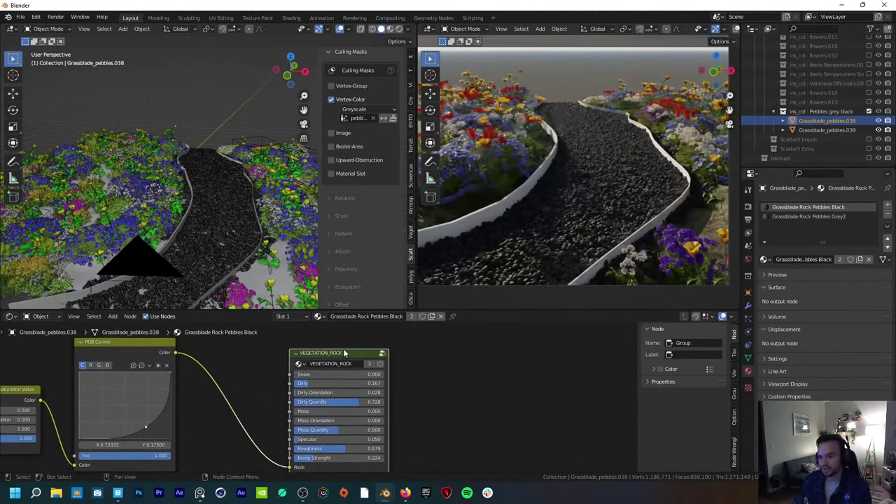
Step: Expand the RGB Curves node inside the VEGETATION_ROCK group and raise the middle of its curve to about X 0.503, Y 0.570
{"action": "key", "text": "Tab"}
{"action": "middle_click_drag", "start_coordinate": [340, 356], "coordinate": [469, 366]}
{"action": "scroll", "coordinate": [357, 394], "scroll_direction": "down", "scroll_amount": 3}
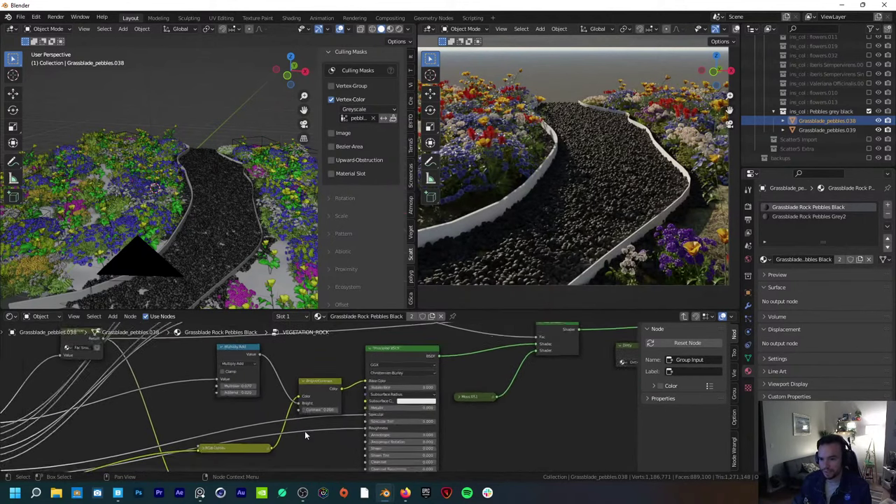
{"action": "scroll", "coordinate": [304, 431], "scroll_direction": "up", "scroll_amount": 2}
{"action": "middle_click_drag", "start_coordinate": [254, 405], "coordinate": [314, 414]}
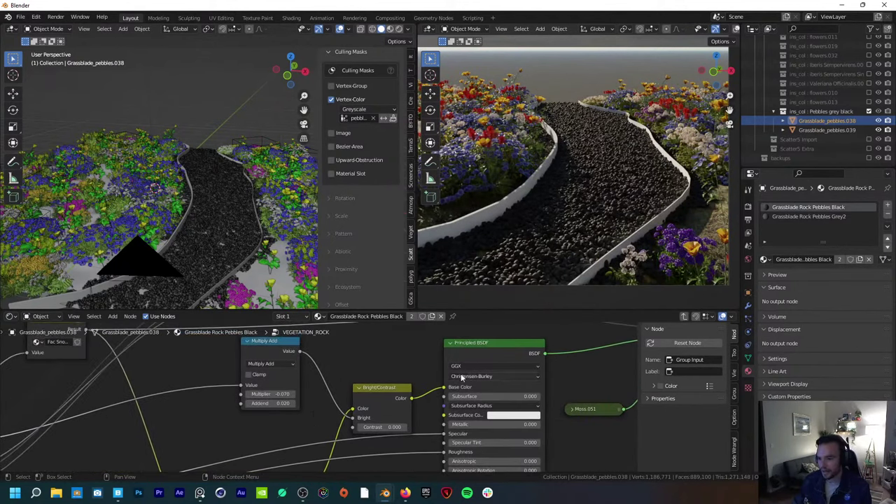
{"action": "scroll", "coordinate": [301, 441], "scroll_direction": "down", "scroll_amount": 1}
{"action": "middle_click_drag", "start_coordinate": [294, 448], "coordinate": [350, 381]}
{"action": "left_click", "coordinate": [298, 397]}
{"action": "middle_click_drag", "start_coordinate": [296, 399], "coordinate": [297, 354]}
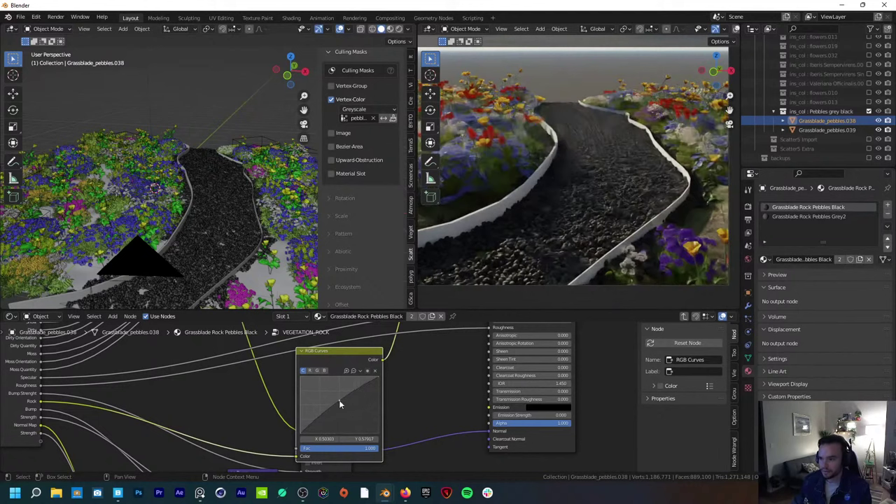
{"action": "middle_click_drag", "start_coordinate": [408, 376], "coordinate": [341, 438]}
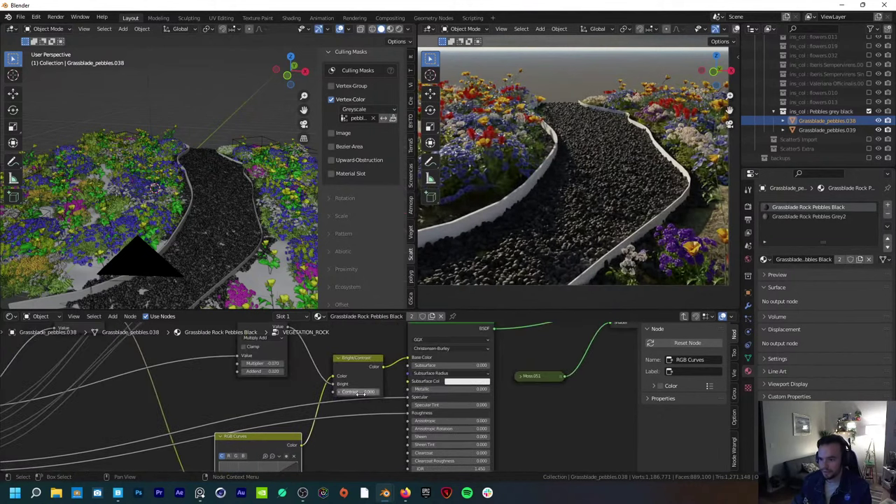
Step: Try a Multiplier of 4.430 on the Multiply Add node inside the VEGETATION_ROCK group, and undo it
{"action": "middle_click_drag", "start_coordinate": [340, 389], "coordinate": [367, 427]}
{"action": "left_click_drag", "start_coordinate": [286, 402], "coordinate": [329, 401]}
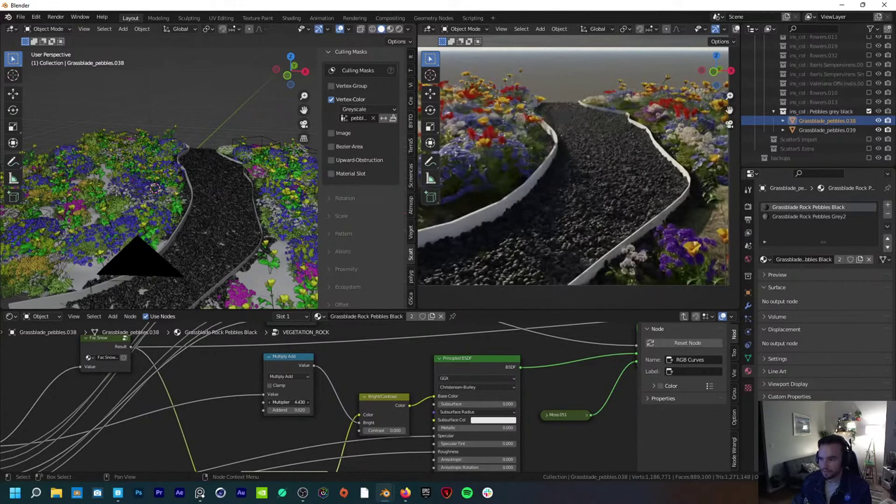
{"action": "key", "text": "ctrl+z"}
Step: Set the Contrast of the Bright/Contrast node in the VEGETATION_ROCK group to -0.200
{"action": "middle_click_drag", "start_coordinate": [208, 406], "coordinate": [291, 423]}
{"action": "scroll", "coordinate": [250, 393], "scroll_direction": "down", "scroll_amount": 2}
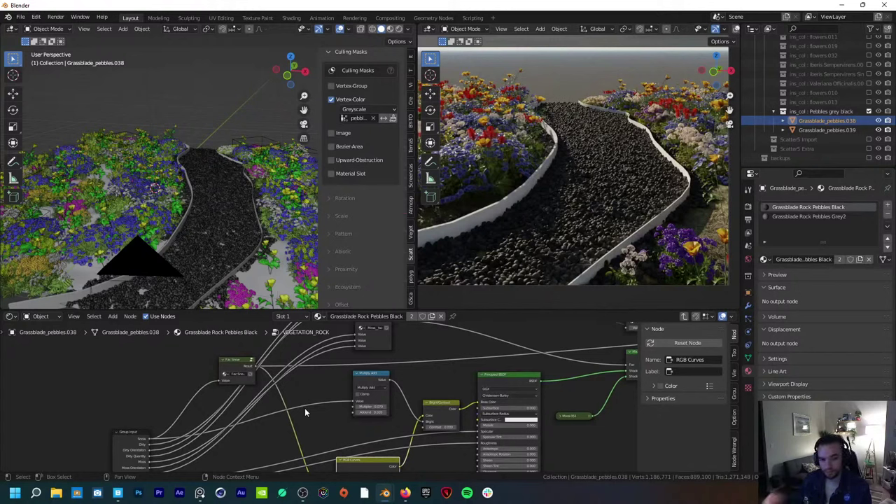
{"action": "middle_click_drag", "start_coordinate": [337, 427], "coordinate": [317, 354]}
{"action": "scroll", "coordinate": [282, 417], "scroll_direction": "up", "scroll_amount": 2}
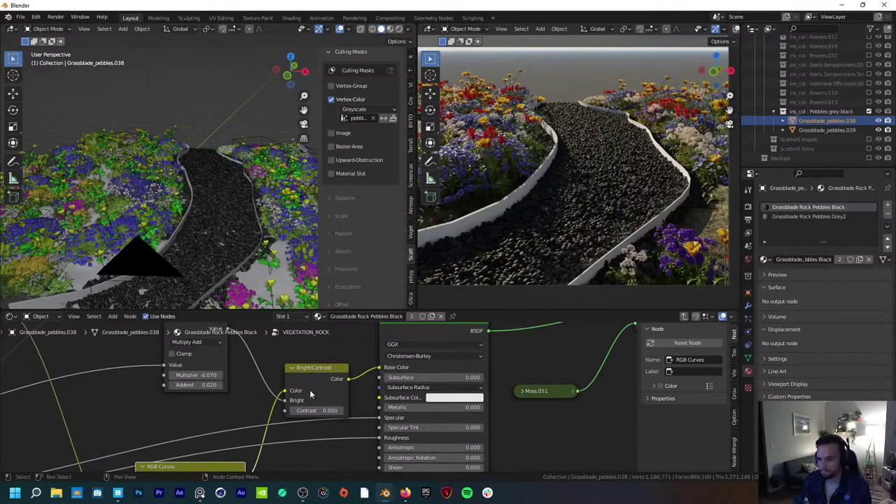
{"action": "mouse_move", "coordinate": [308, 411]}
{"action": "left_mouse_down"}
{"action": "mouse_move", "coordinate": [259, 410]}
{"action": "mouse_move", "coordinate": [305, 410]}
{"action": "left_mouse_up"}
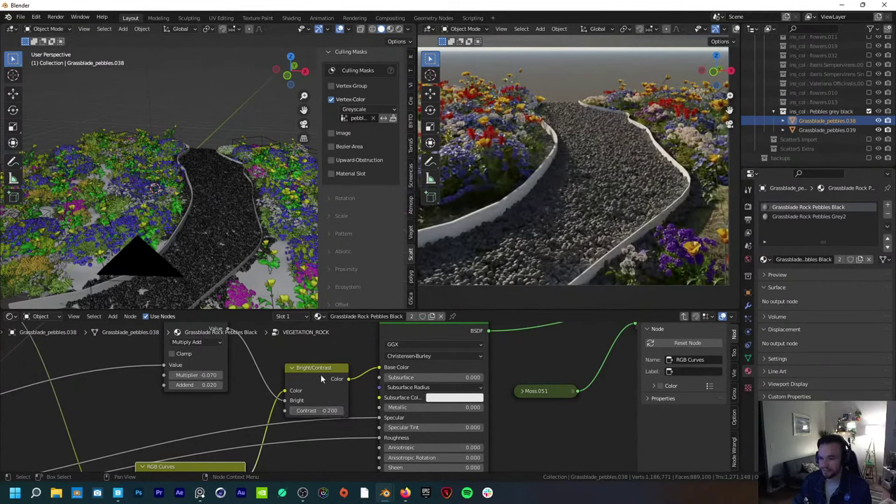
Step: Insert a Hue Saturation Value node between the Bright/Contrast node and the Principled BSDF's Base Color
{"action": "left_click_drag", "start_coordinate": [315, 368], "coordinate": [277, 372]}
{"action": "middle_click_drag", "start_coordinate": [278, 372], "coordinate": [264, 426]}
{"action": "left_click_drag", "start_coordinate": [420, 369], "coordinate": [471, 364]}
{"action": "key", "text": "shift+a"}
{"action": "type", "text": "hue"}
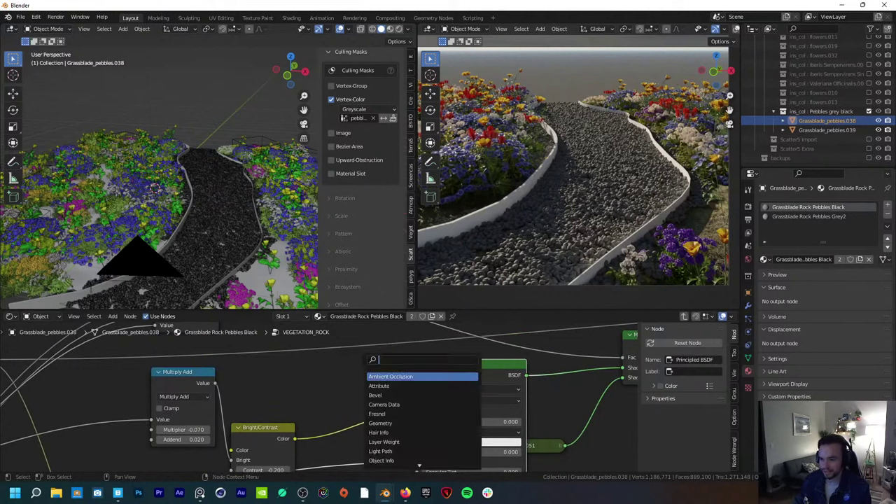
{"action": "key", "text": "Return"}
{"action": "left_click", "coordinate": [338, 373]}
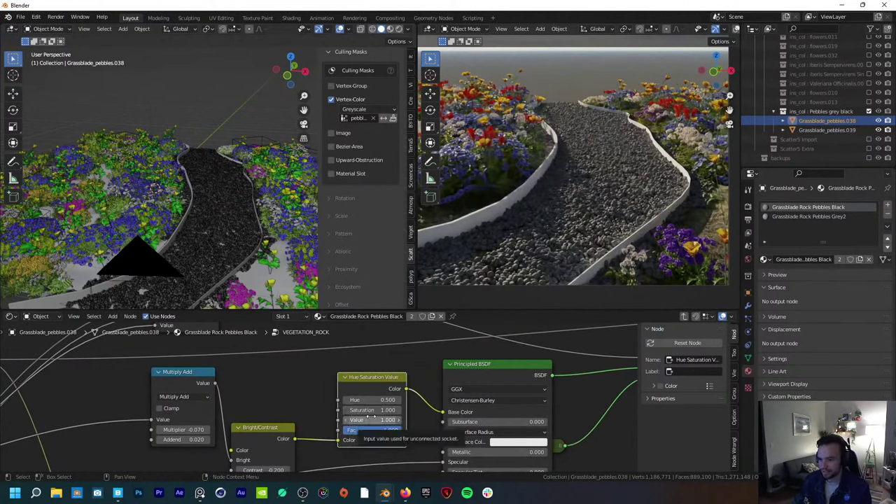
Step: Try extreme Hue values on the Hue Saturation Value node and set Hue to 0.100
{"action": "left_click", "coordinate": [371, 400]}
{"action": "type", "text": "0.2"}
{"action": "key", "text": "Return"}
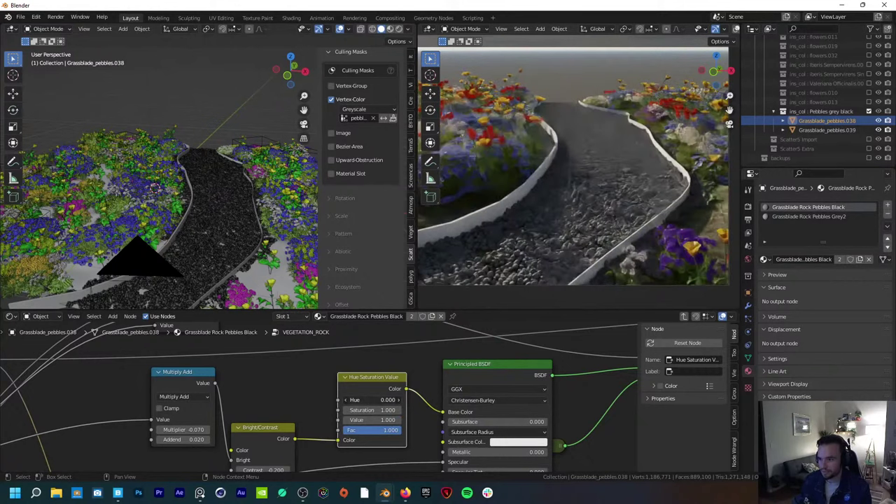
{"action": "left_click", "coordinate": [370, 399]}
{"action": "type", "text": "1"}
{"action": "key", "text": "Return"}
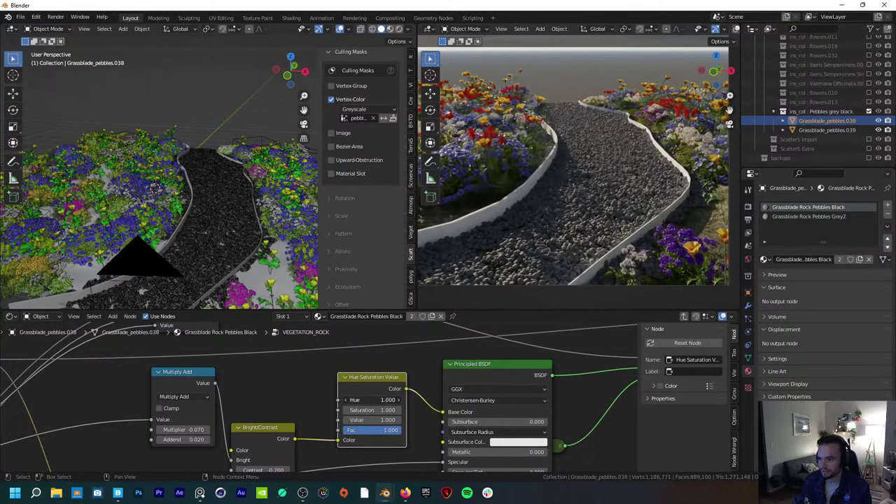
Step: Try different Saturation values on the Hue Saturation Value node and set Saturation to 1.100
{"action": "left_click", "coordinate": [371, 409]}
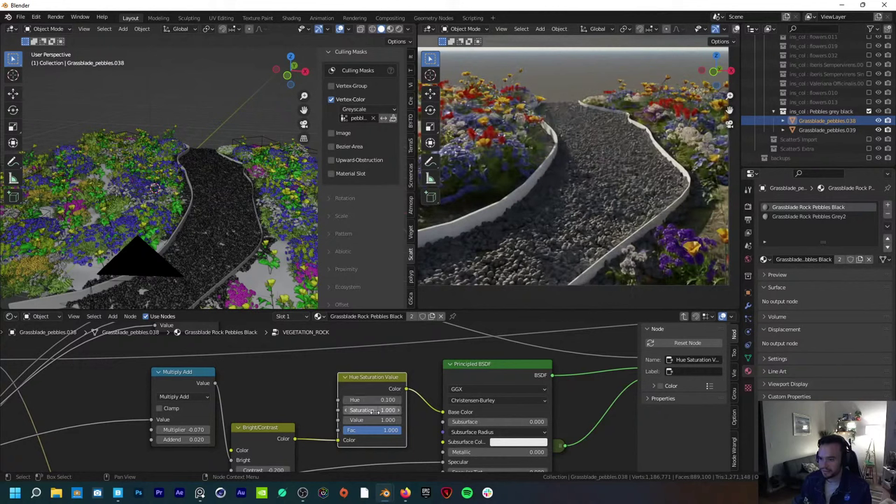
{"action": "type", "text": "0"}
{"action": "key", "text": "Return"}
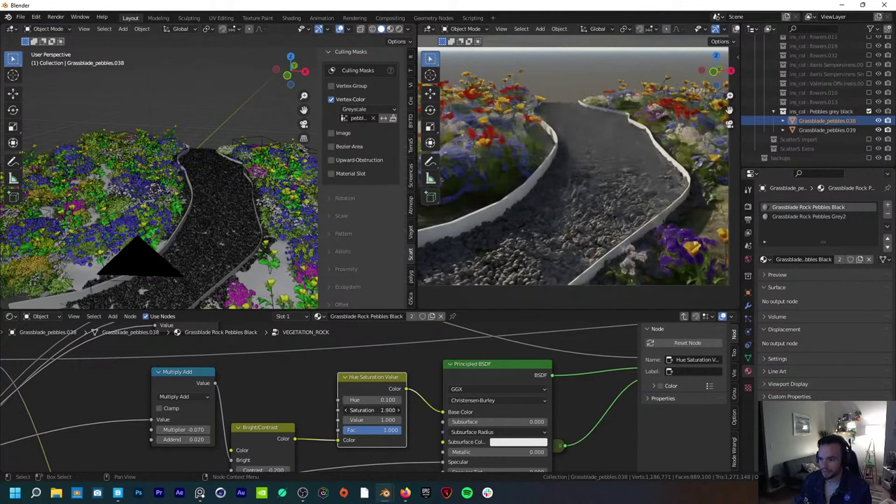
{"action": "left_click", "coordinate": [371, 410]}
{"action": "type", "text": "1.1"}
{"action": "key", "text": "Return"}
Step: Disconnect the Hue Saturation Value node from the Principled BSDF and set Base Color to dark brown, about H 0.049, S 0.630, V 0.120
{"action": "middle_click_drag", "start_coordinate": [331, 429], "coordinate": [344, 406]}
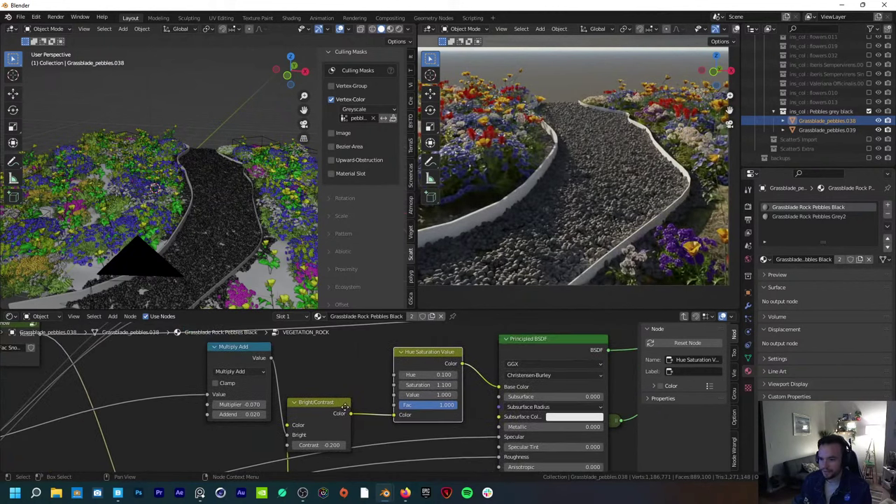
{"action": "left_click_drag", "start_coordinate": [499, 389], "coordinate": [542, 387]}
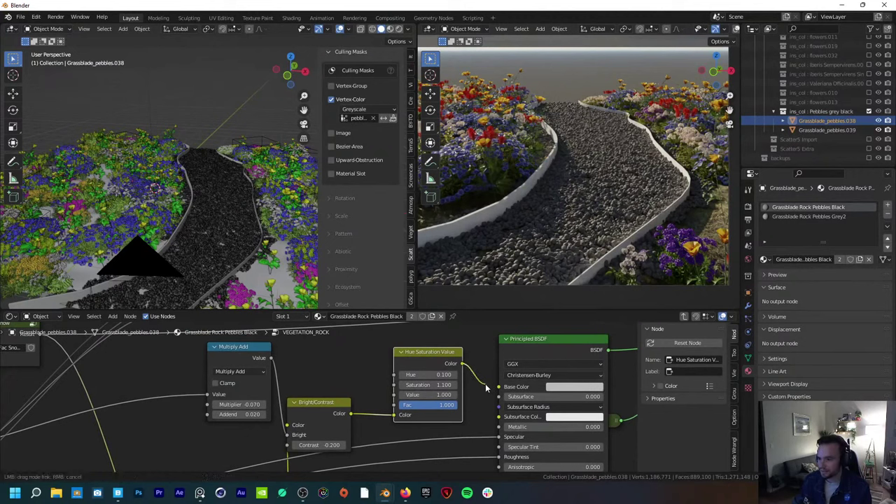
{"action": "middle_click_drag", "start_coordinate": [543, 387], "coordinate": [488, 392]}
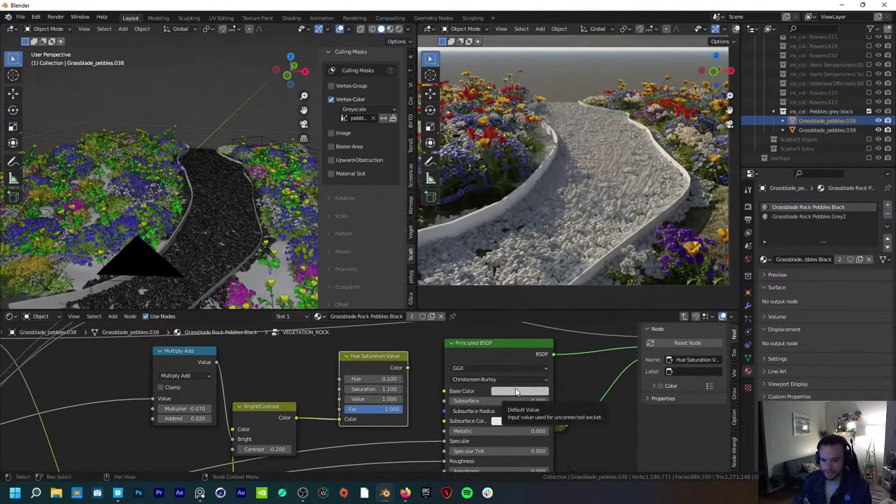
{"action": "left_click", "coordinate": [516, 390]}
{"action": "left_click_drag", "start_coordinate": [522, 308], "coordinate": [525, 298]}
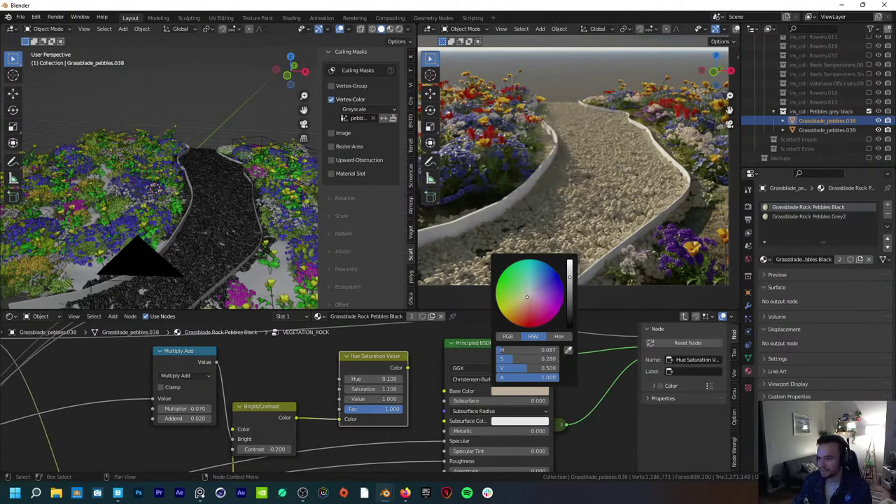
{"action": "mouse_move", "coordinate": [569, 279]}
{"action": "left_mouse_down"}
{"action": "mouse_move", "coordinate": [569, 306]}
{"action": "mouse_move", "coordinate": [523, 305]}
{"action": "left_mouse_up"}
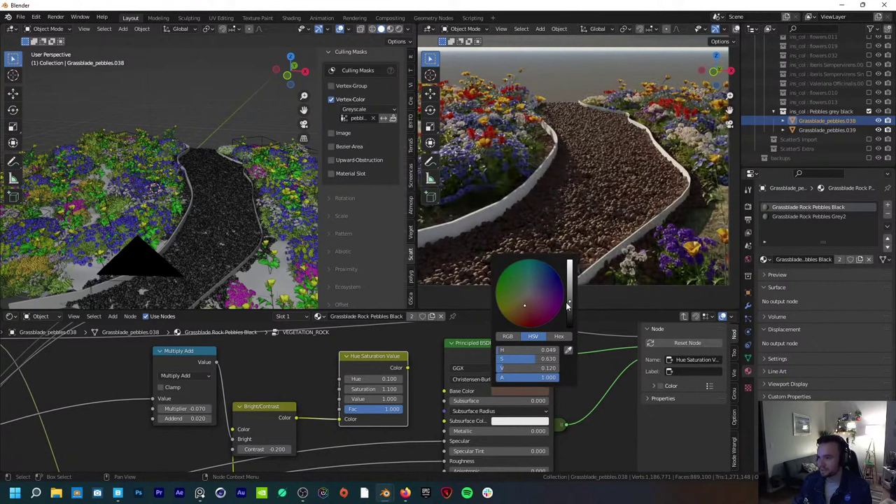
{"action": "left_click", "coordinate": [591, 378]}
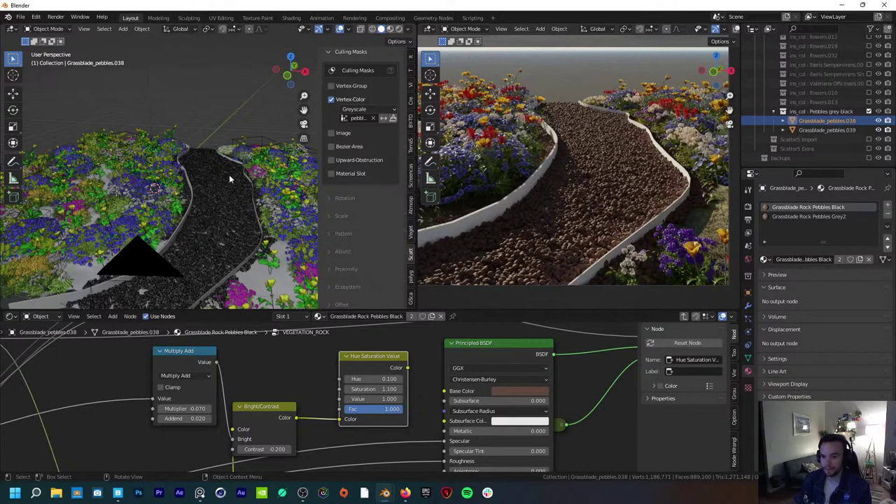
Step: Review the brown pebble path from the scene camera and compare it with the reference image board
{"action": "scroll", "coordinate": [401, 231], "scroll_direction": "up", "scroll_amount": 10}
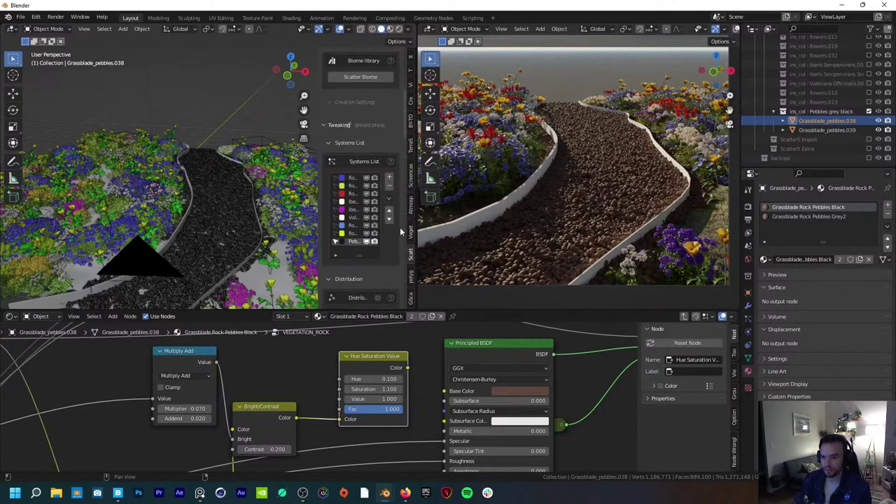
{"action": "scroll", "coordinate": [357, 167], "scroll_direction": "up", "scroll_amount": 4}
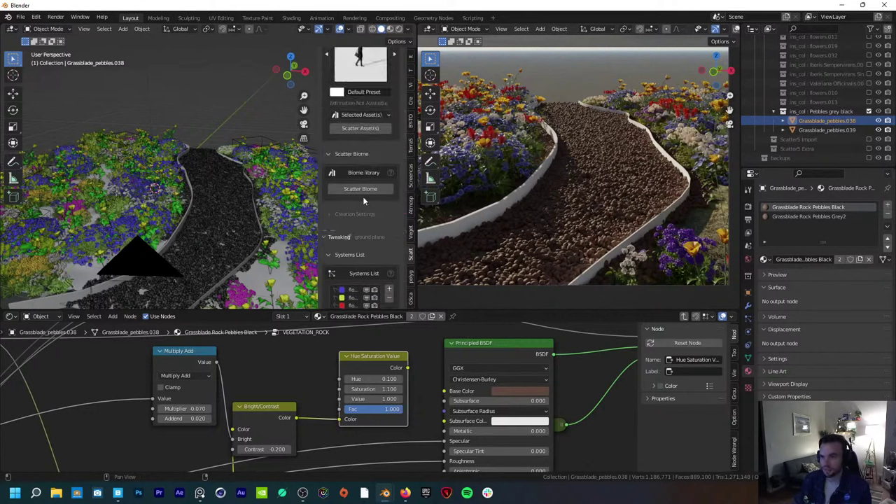
{"action": "left_click", "coordinate": [838, 122]}
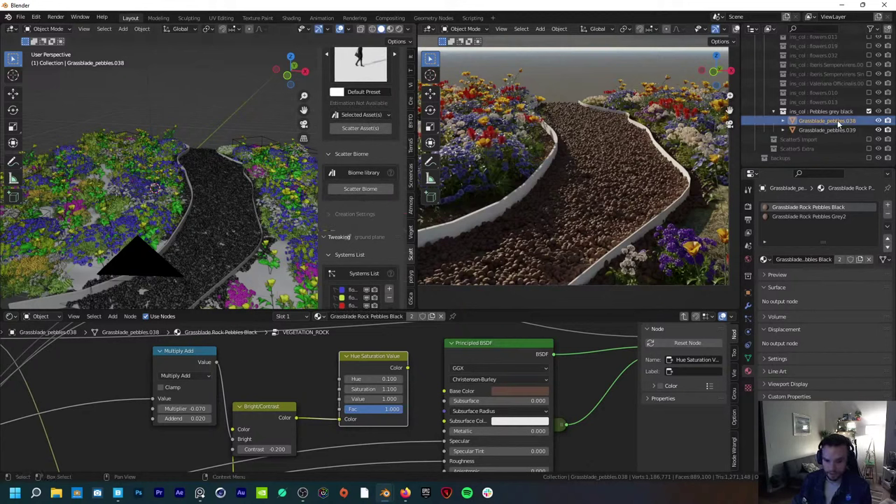
{"action": "key", "text": "KP_0"}
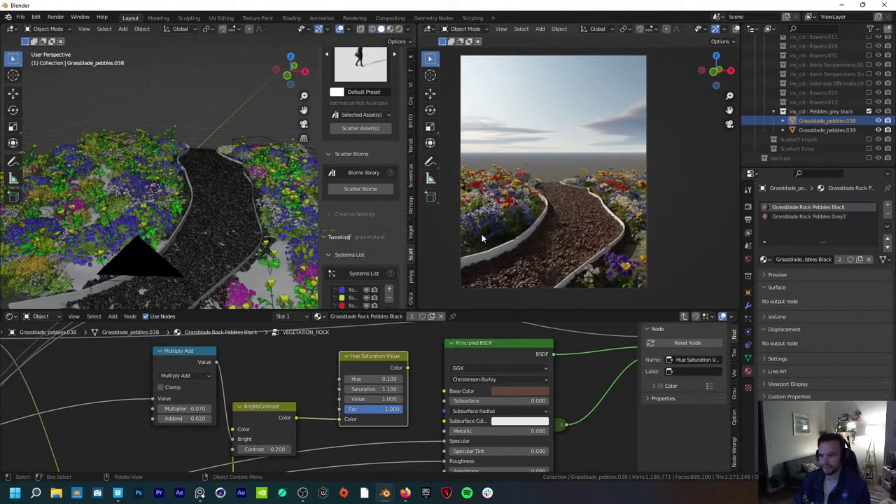
{"action": "mouse_move", "coordinate": [226, 238]}
{"action": "middle_mouse_down"}
{"action": "mouse_move", "coordinate": [241, 229]}
{"action": "mouse_move", "coordinate": [223, 237]}
{"action": "middle_mouse_up"}
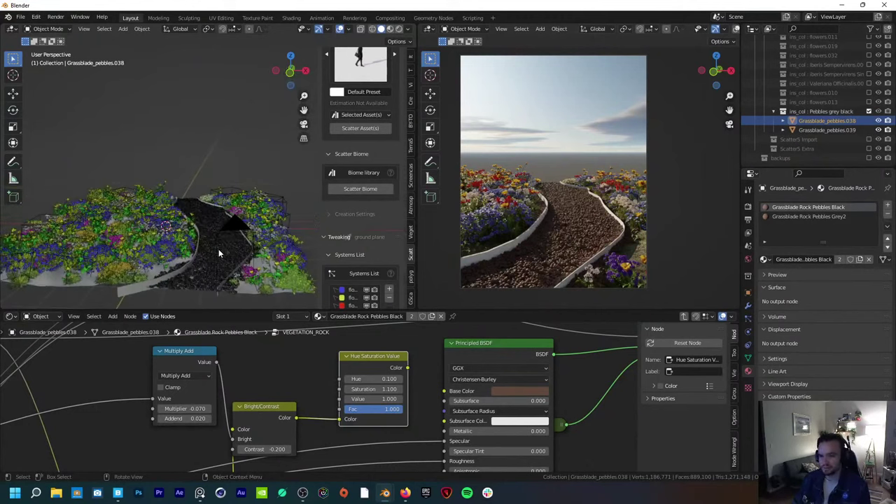
{"action": "left_click", "coordinate": [200, 493]}
{"action": "left_click", "coordinate": [104, 402]}
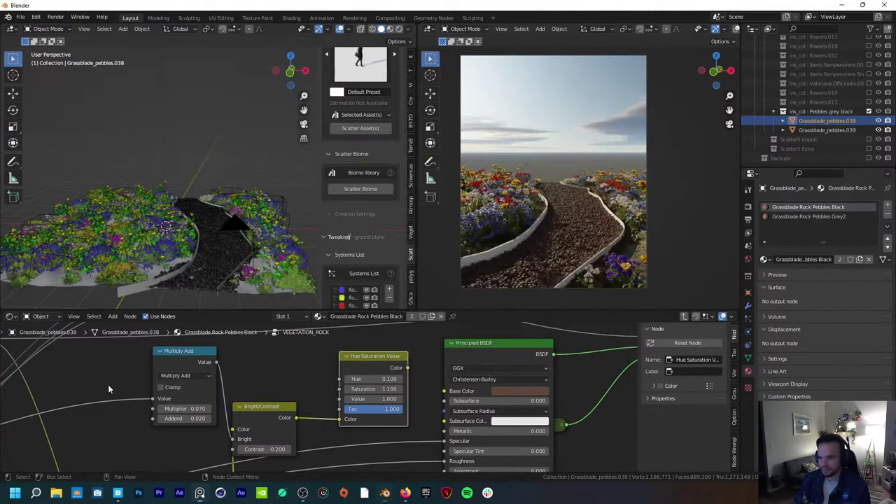
Step: Shift the pebbles' Base Color on the Principled BSDF to dark red and check the path up close
{"action": "left_click", "coordinate": [499, 390]}
{"action": "left_click_drag", "start_coordinate": [527, 307], "coordinate": [529, 308]}
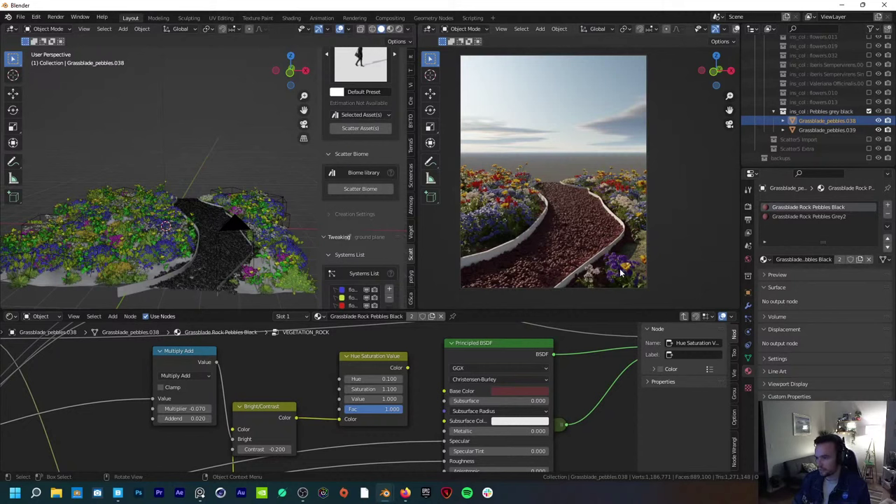
{"action": "scroll", "coordinate": [620, 268], "scroll_direction": "up", "scroll_amount": 5}
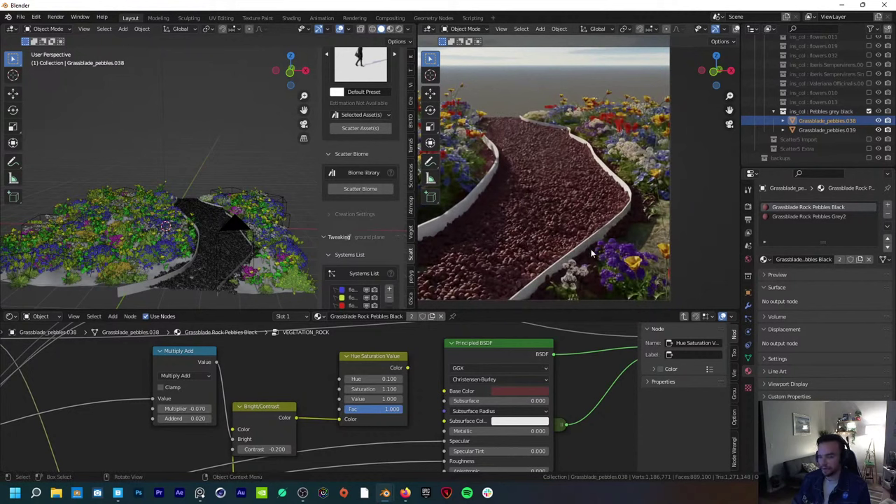
{"action": "scroll", "coordinate": [621, 215], "scroll_direction": "down", "scroll_amount": 5}
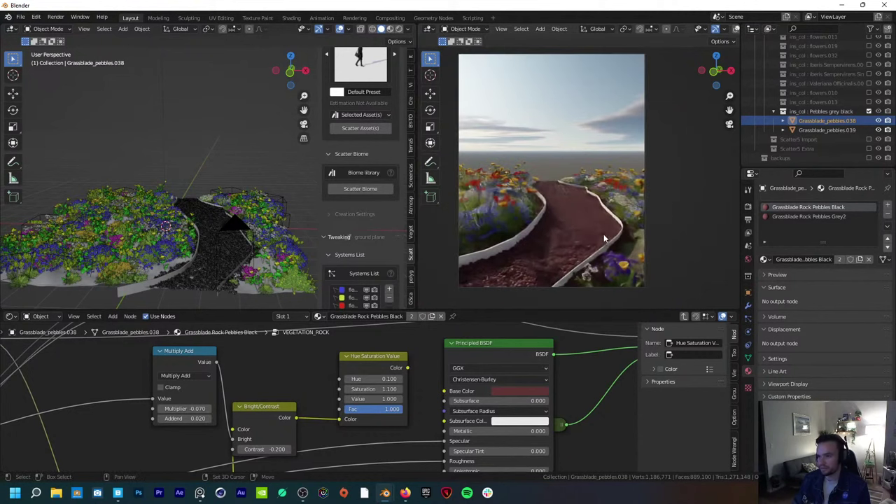
Step: Display the world's Physical Atmosphere sun settings and collapse the Scatter5 collection in the scene hierarchy
{"action": "left_click", "coordinate": [749, 259]}
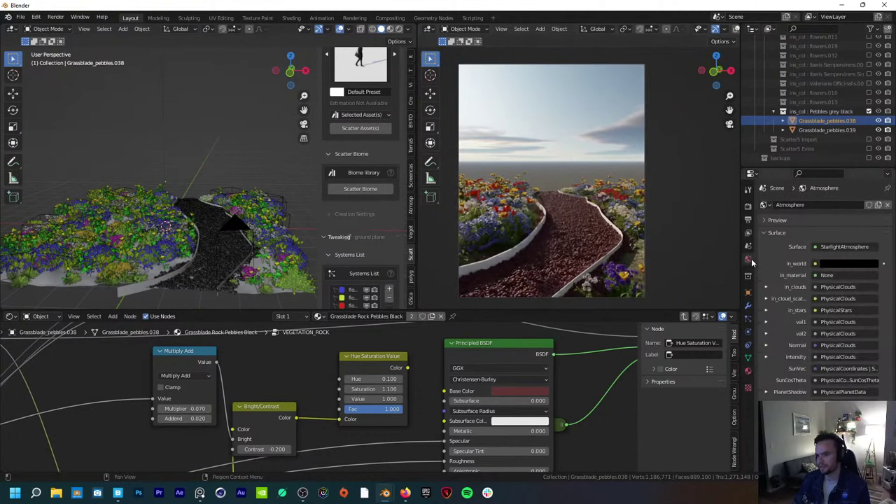
{"action": "scroll", "coordinate": [778, 308], "scroll_direction": "down", "scroll_amount": 3}
{"action": "scroll", "coordinate": [777, 308], "scroll_direction": "down", "scroll_amount": 3}
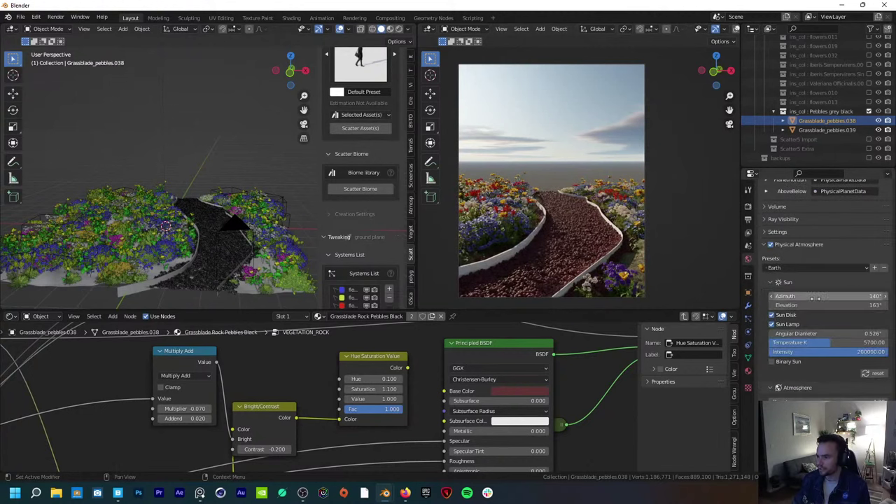
{"action": "scroll", "coordinate": [809, 116], "scroll_direction": "up", "scroll_amount": 3}
{"action": "scroll", "coordinate": [791, 117], "scroll_direction": "up", "scroll_amount": 3}
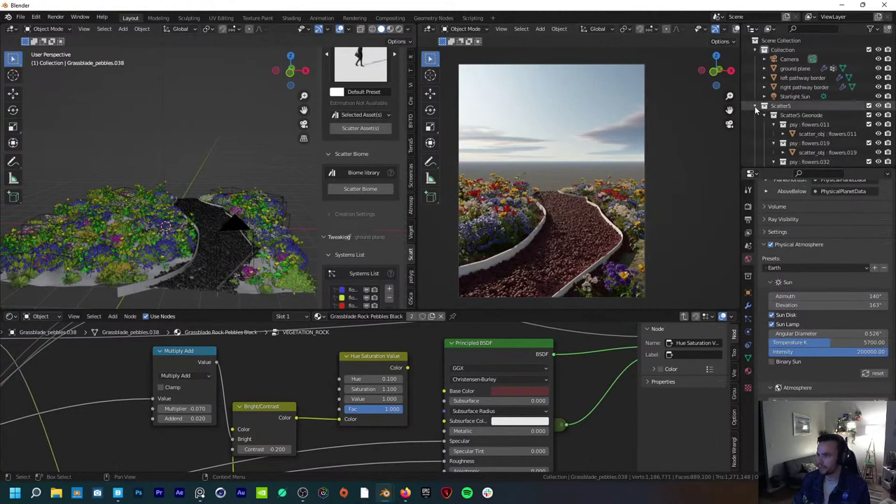
{"action": "left_click", "coordinate": [764, 106]}
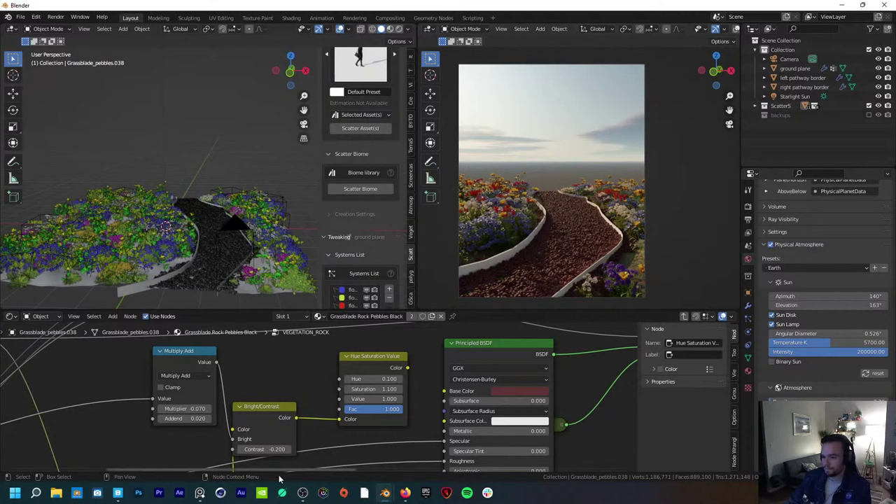
Step: Check the red gravel path reference image and align the scene camera to a higher view looking down along the pathway
{"action": "left_click", "coordinate": [200, 493]}
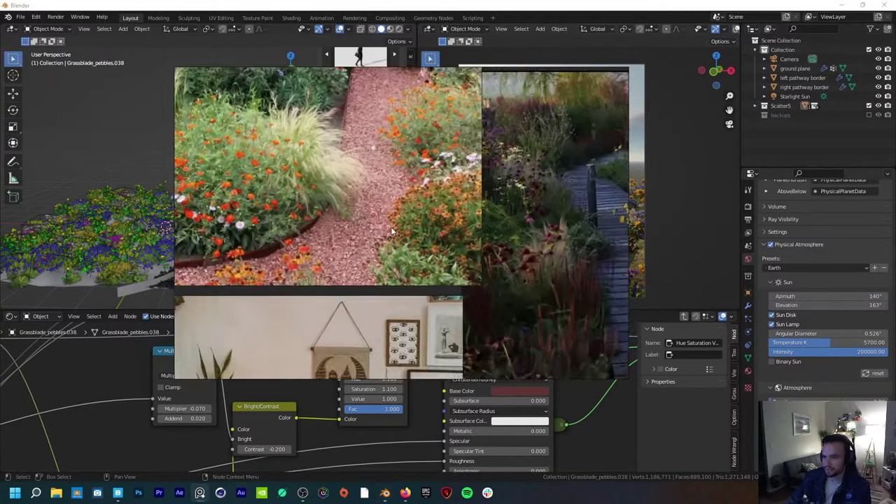
{"action": "left_click", "coordinate": [121, 384]}
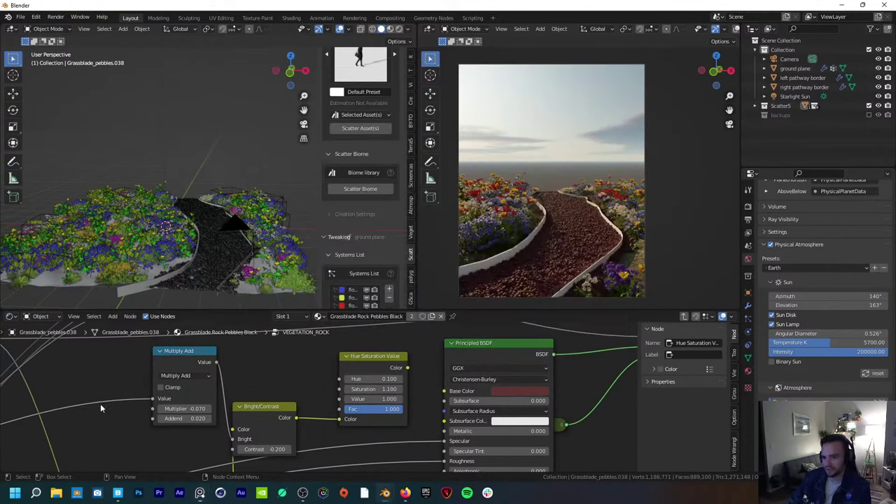
{"action": "middle_click_drag", "start_coordinate": [527, 227], "coordinate": [609, 228]}
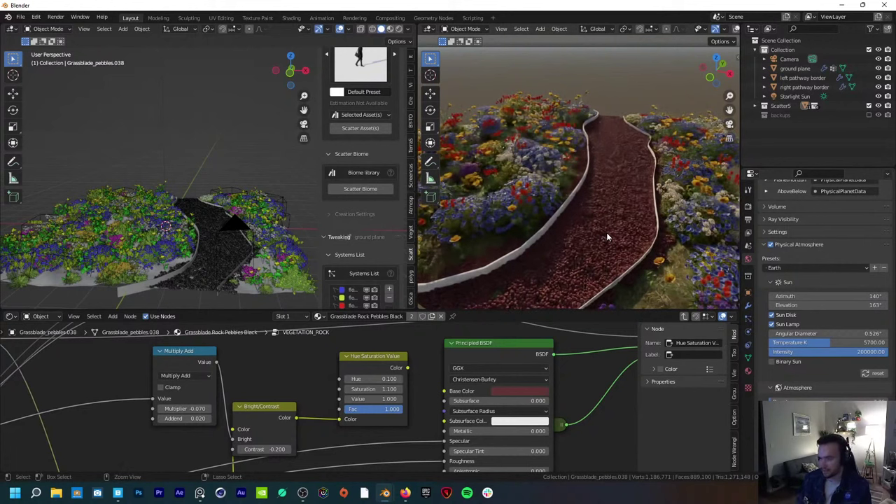
{"action": "key", "text": "ctrl+alt+KP_0"}
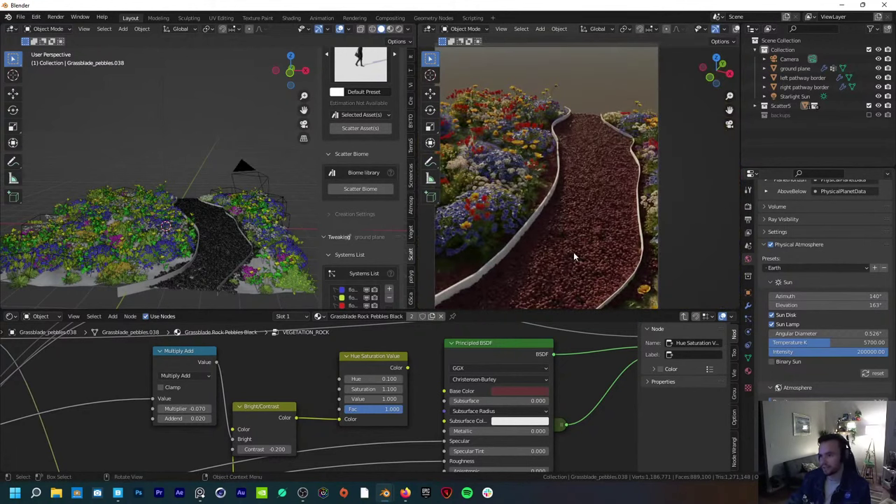
Step: Select the scene camera, display its lens settings, and move it horizontally about 0.37 m in X and 0.17 m in Y
{"action": "left_click", "coordinate": [247, 179]}
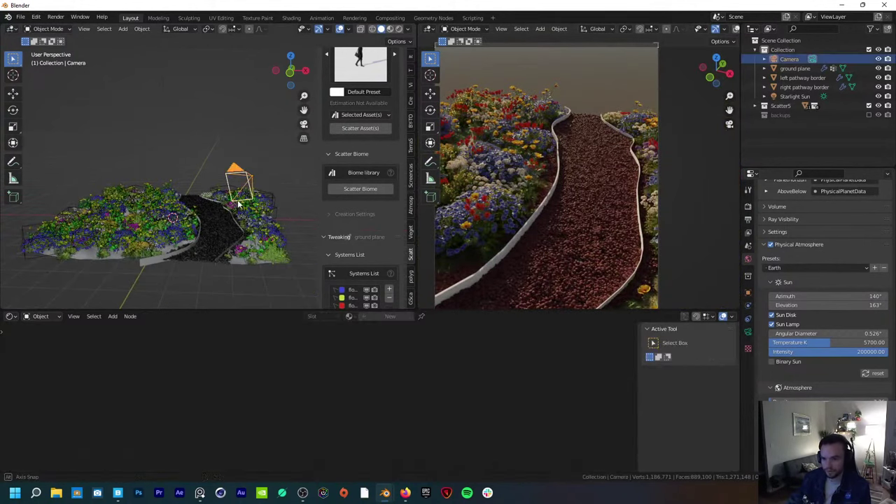
{"action": "middle_click_drag", "start_coordinate": [248, 179], "coordinate": [321, 188]}
{"action": "left_click", "coordinate": [747, 331]}
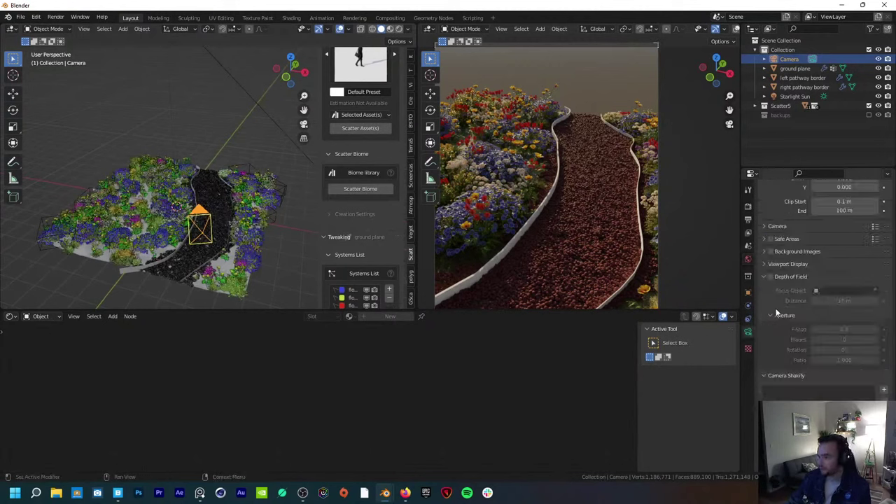
{"action": "scroll", "coordinate": [777, 318], "scroll_direction": "up", "scroll_amount": 3}
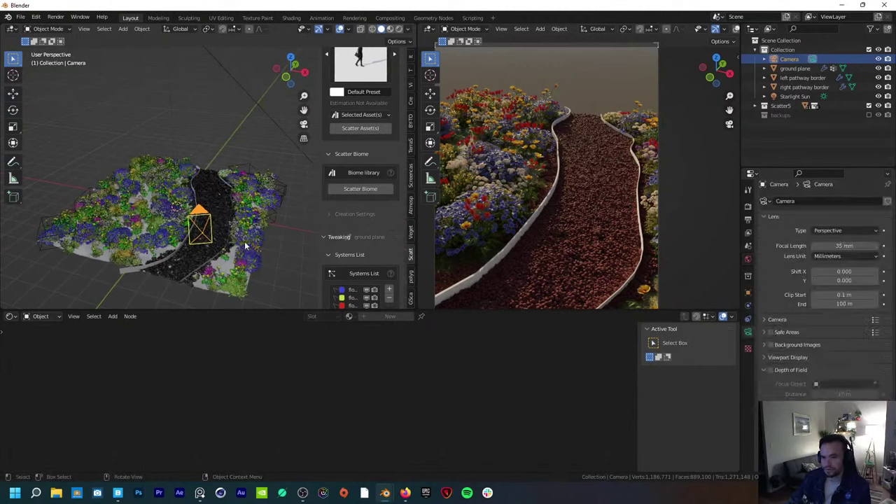
{"action": "key", "text": "g"}
{"action": "key", "text": "shift+z"}
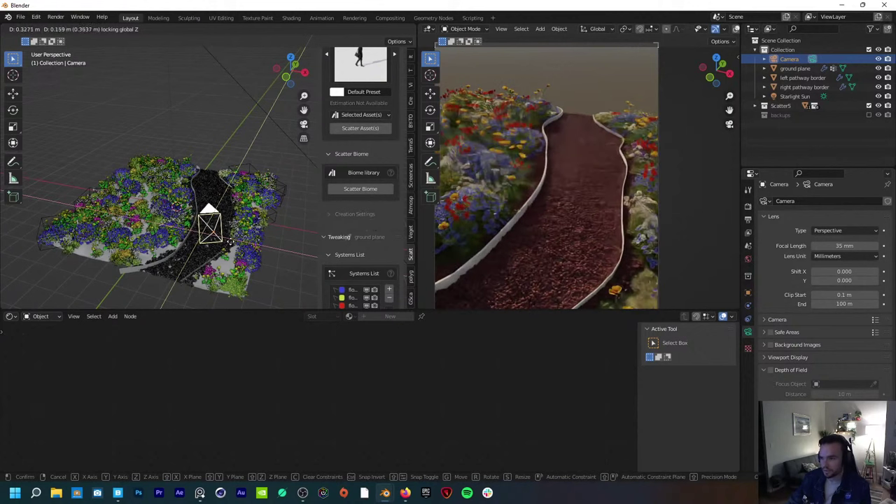
{"action": "left_click", "coordinate": [228, 242]}
Step: Lower the camera about 0.56 m and shift it horizontally about 0.04 m in X and 0.21 m in Y
{"action": "scroll", "coordinate": [570, 217], "scroll_direction": "down", "scroll_amount": 2}
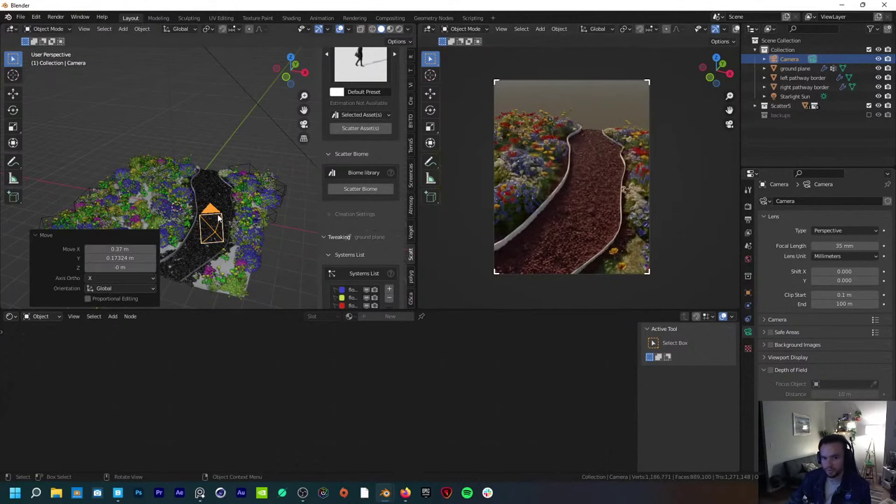
{"action": "key", "text": "g"}
{"action": "key", "text": "z"}
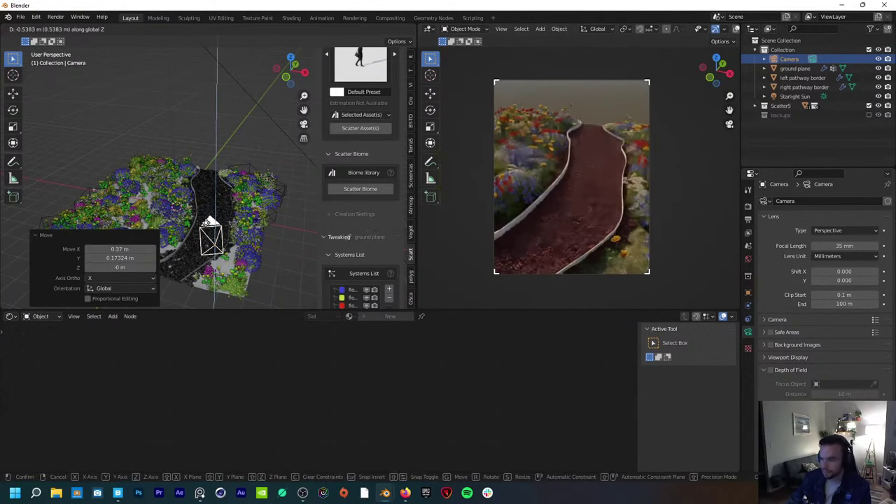
{"action": "key", "text": "shift+z"}
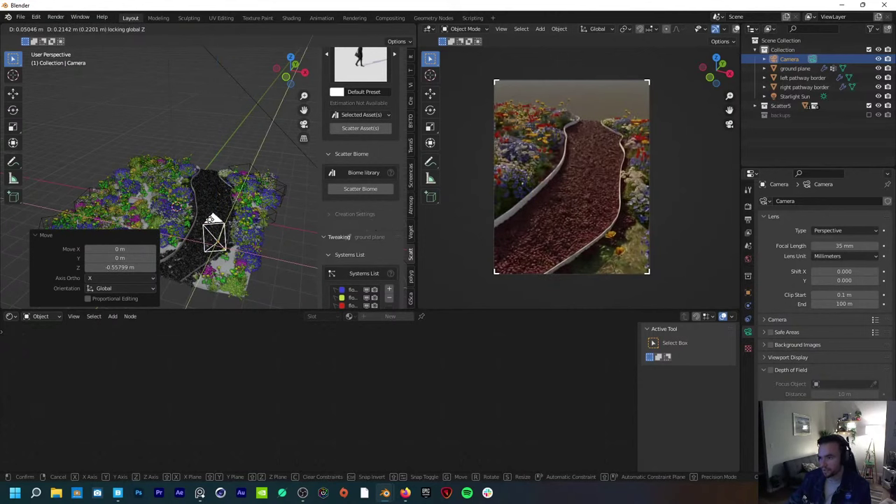
{"action": "left_click", "coordinate": [209, 221]}
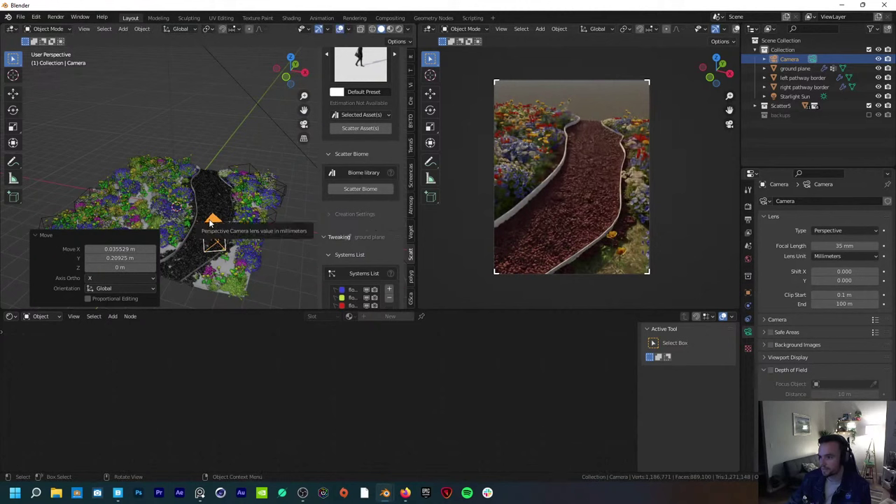
Step: Select the ground plane and raise the active flower scatter system's distribution density to 1.68 particles per m²
{"action": "left_click", "coordinate": [235, 225]}
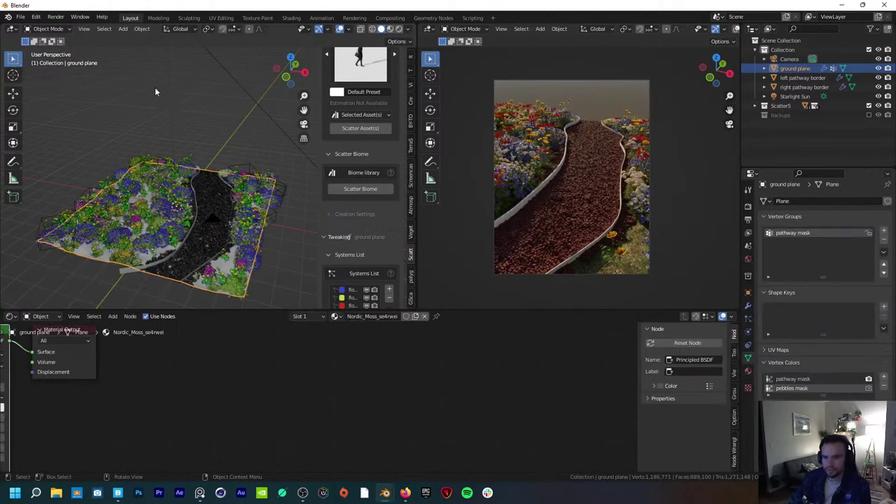
{"action": "scroll", "coordinate": [340, 255], "scroll_direction": "down", "scroll_amount": 2}
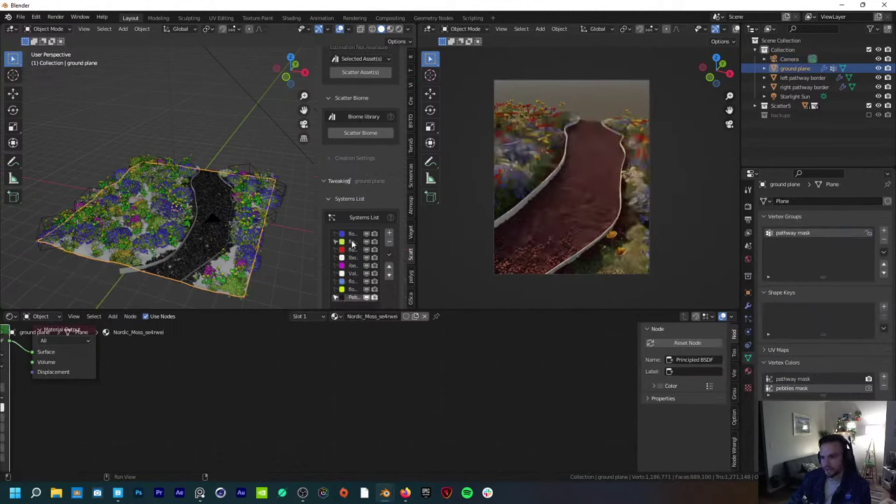
{"action": "scroll", "coordinate": [343, 266], "scroll_direction": "down", "scroll_amount": 6}
{"action": "scroll", "coordinate": [344, 270], "scroll_direction": "down", "scroll_amount": 2}
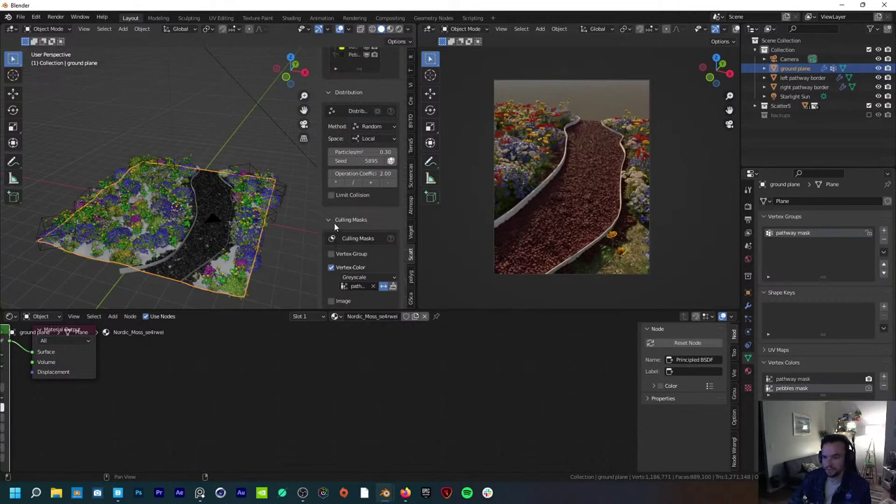
{"action": "scroll", "coordinate": [334, 221], "scroll_direction": "down", "scroll_amount": 6}
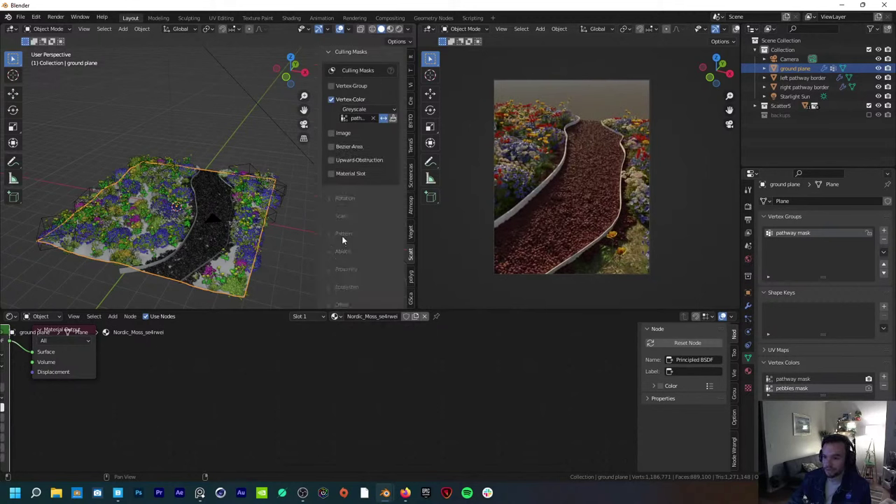
{"action": "scroll", "coordinate": [340, 224], "scroll_direction": "up", "scroll_amount": 7}
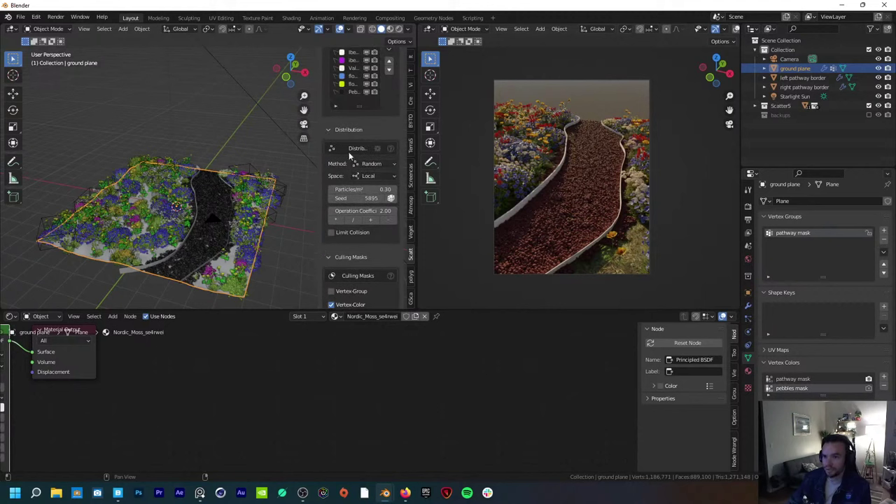
{"action": "left_click_drag", "start_coordinate": [319, 168], "coordinate": [292, 170]}
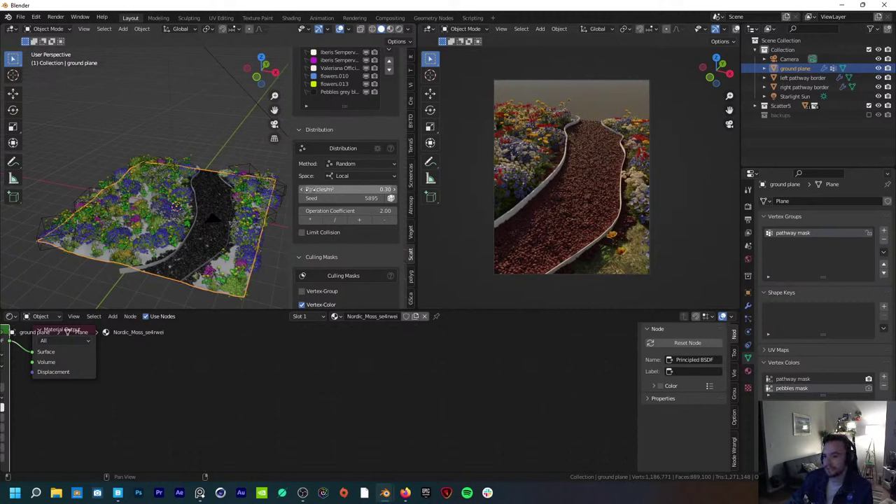
{"action": "left_click_drag", "start_coordinate": [320, 191], "coordinate": [381, 190]}
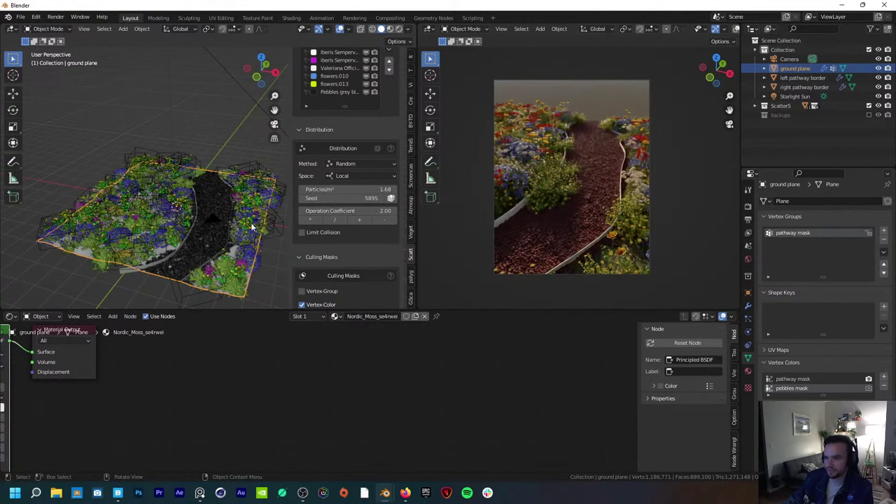
Step: Inspect the plants along the path border up close and open the interaction mode choices for the ground plane
{"action": "middle_click_drag", "start_coordinate": [195, 217], "coordinate": [210, 210]}
{"action": "scroll", "coordinate": [222, 204], "scroll_direction": "up", "scroll_amount": 8}
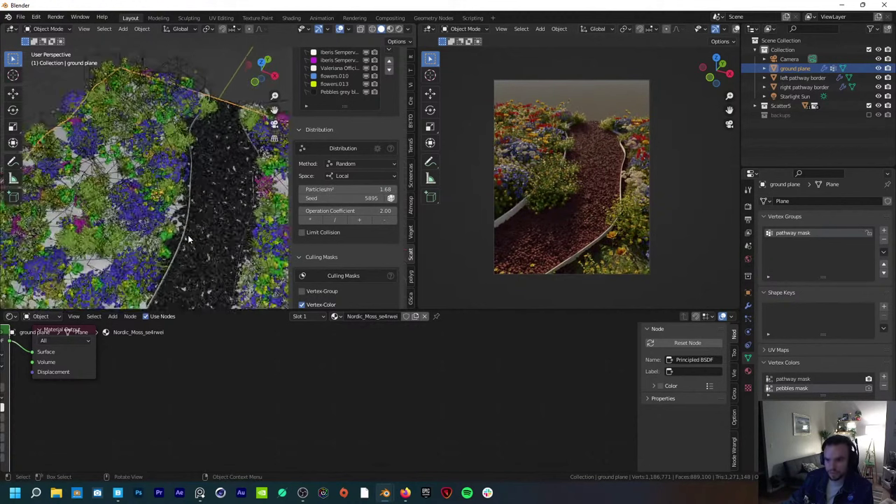
{"action": "left_click", "coordinate": [47, 29]}
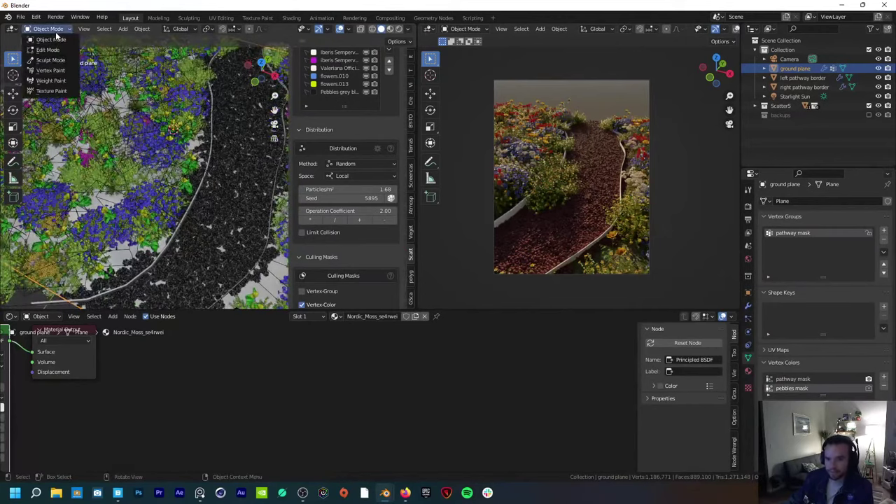
{"action": "left_click", "coordinate": [56, 71]}
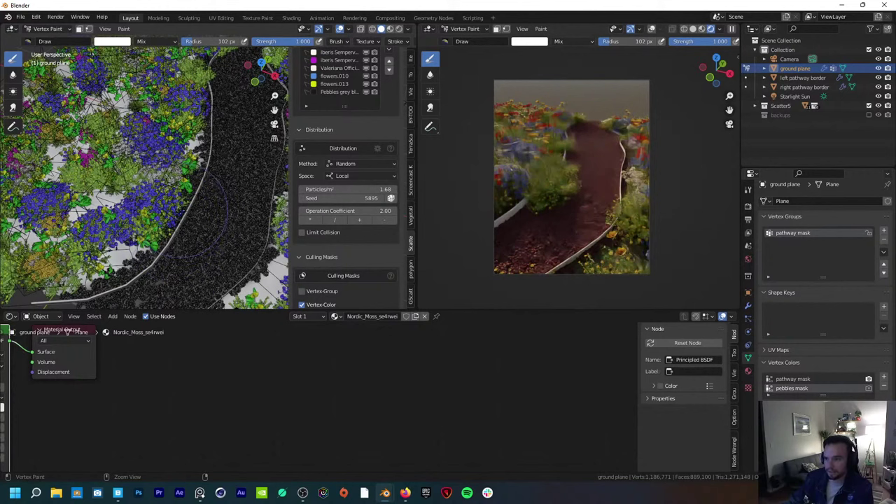
{"action": "middle_click_drag", "start_coordinate": [180, 251], "coordinate": [144, 214]}
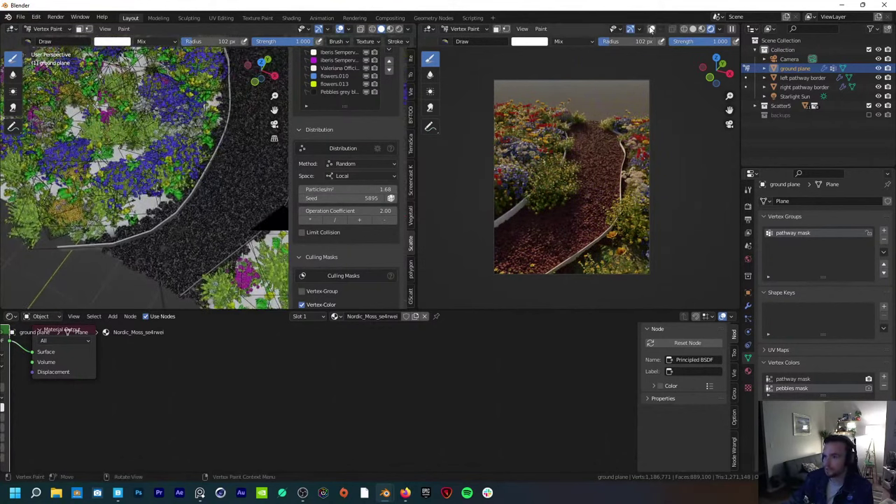
{"action": "left_click", "coordinate": [274, 124]}
{"action": "middle_click_drag", "start_coordinate": [209, 228], "coordinate": [171, 203], "text": "ctrl"}
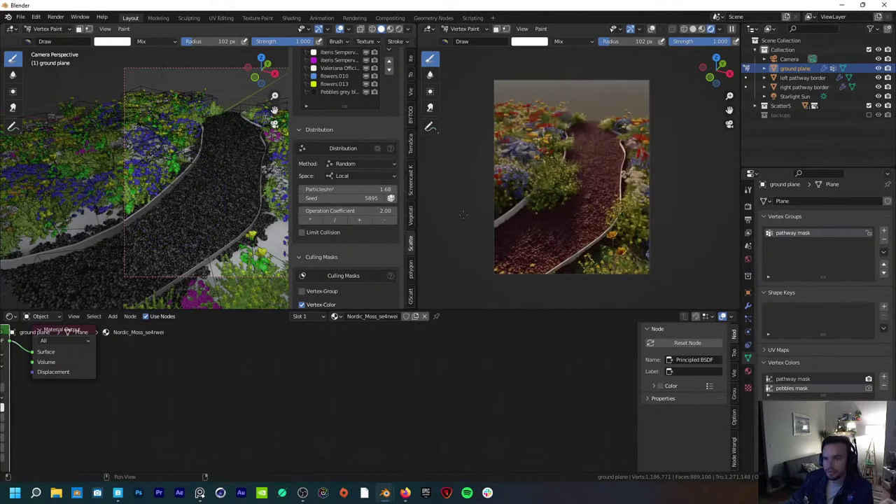
{"action": "left_click", "coordinate": [814, 379]}
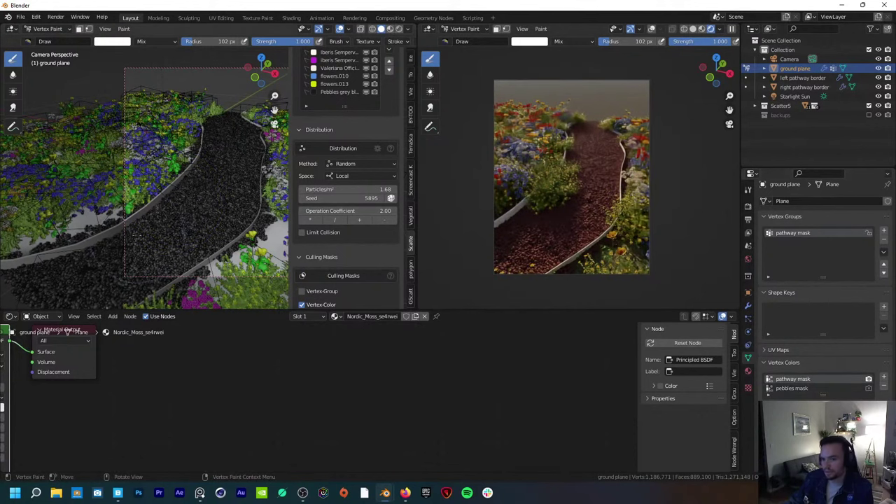
{"action": "left_click", "coordinate": [791, 387]}
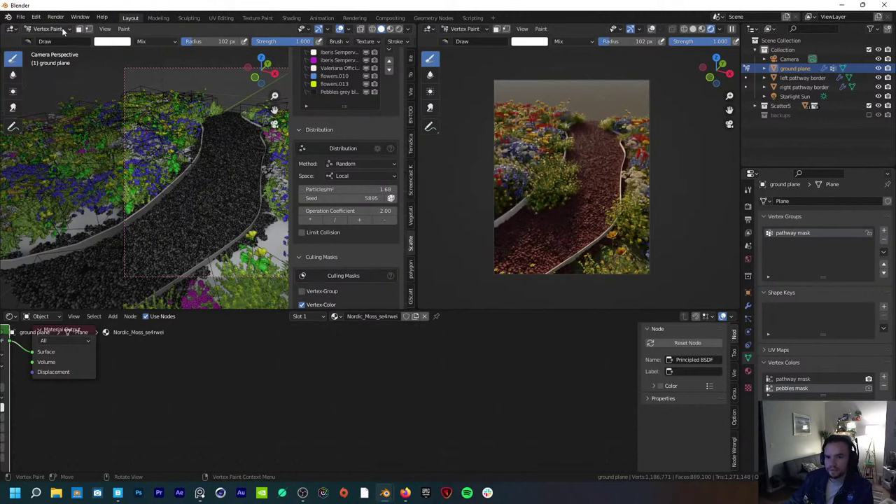
{"action": "left_click_drag", "start_coordinate": [133, 233], "coordinate": [149, 218], "text": "ctrl"}
{"action": "left_click", "coordinate": [46, 28]}
{"action": "key", "text": "Return"}
Step: Cycle the random distribution seed of the flowers.019 scatter system up to 5907
{"action": "scroll", "coordinate": [361, 167], "scroll_direction": "down", "scroll_amount": 4}
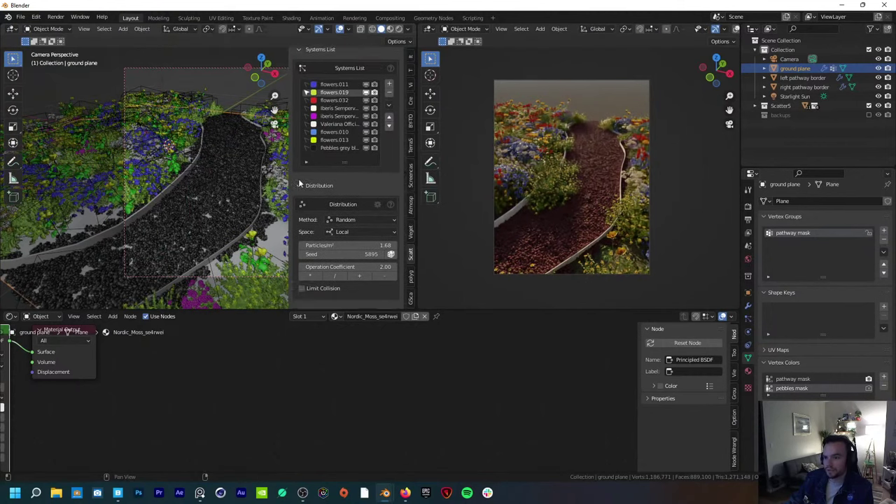
{"action": "left_click", "coordinate": [380, 143]}
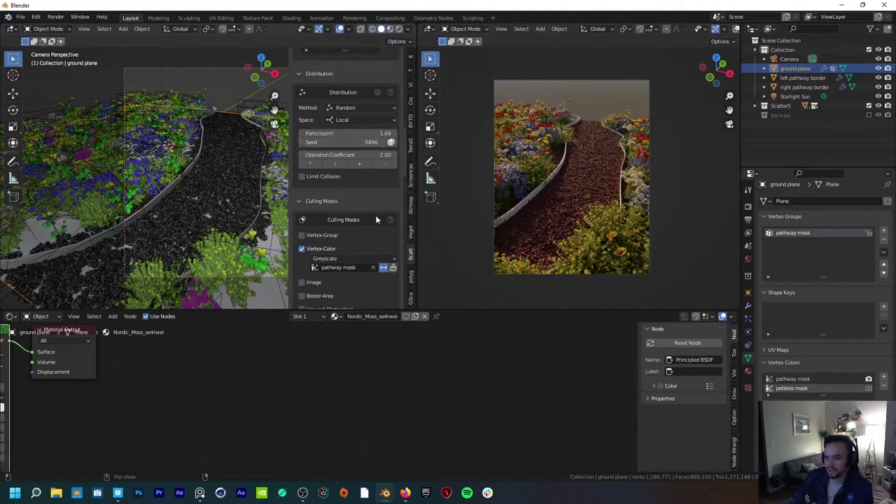
{"action": "left_click", "coordinate": [381, 142]}
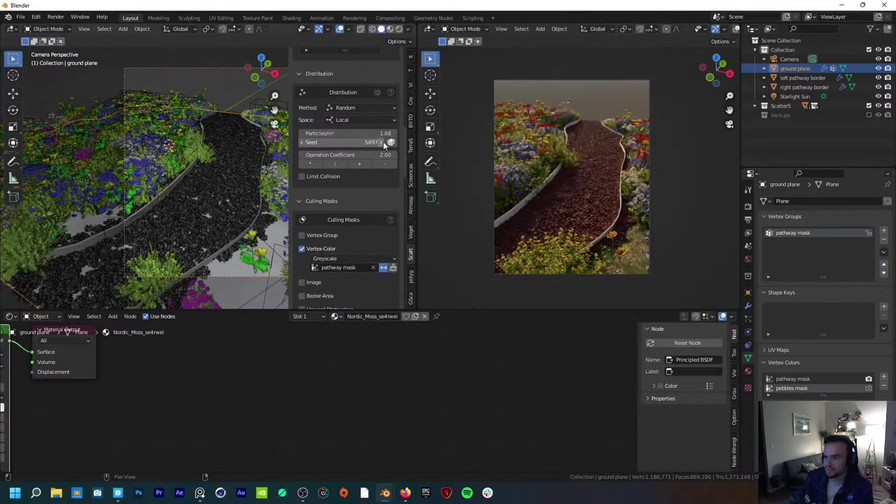
{"action": "left_click", "coordinate": [382, 144]}
{"action": "left_click", "coordinate": [383, 143]}
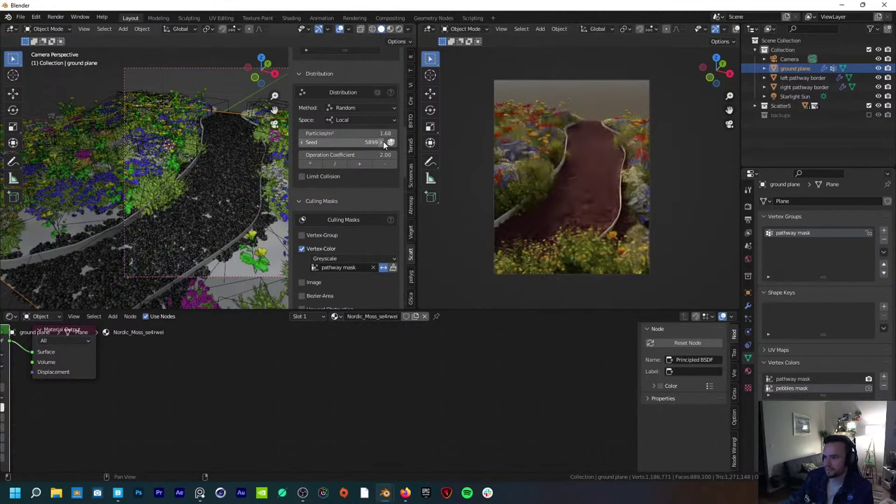
{"action": "left_click", "coordinate": [383, 143]}
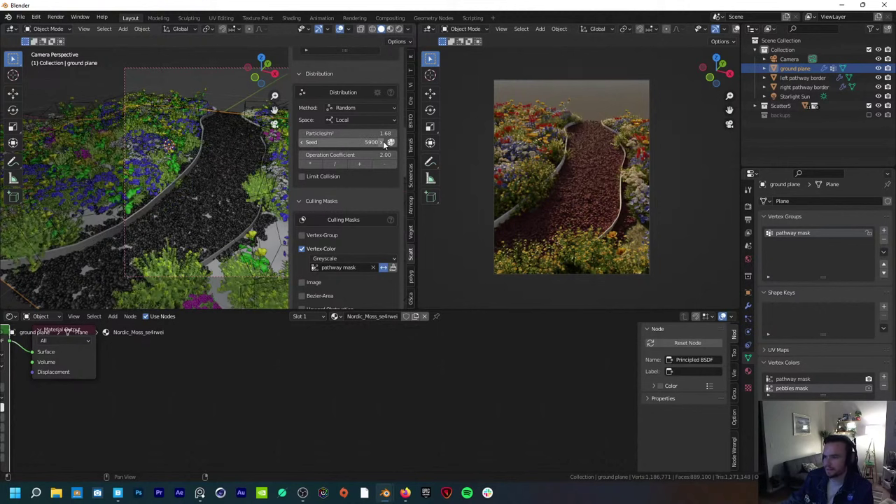
{"action": "left_click", "coordinate": [382, 143]}
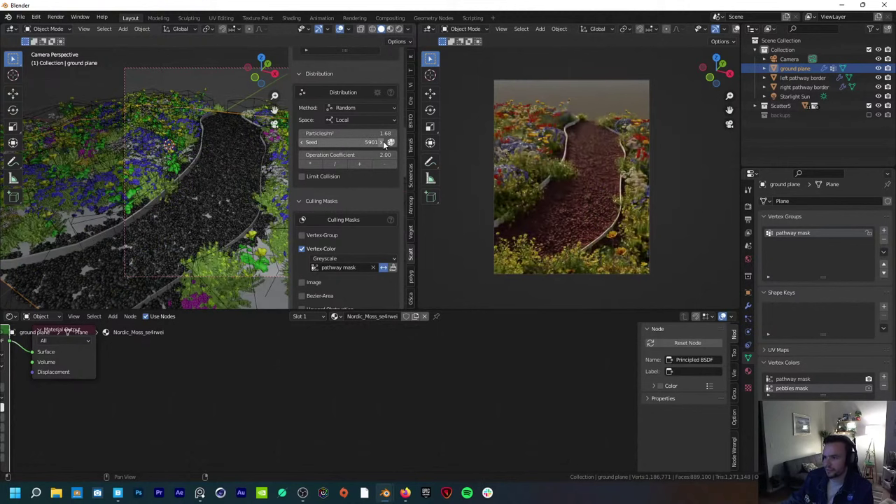
{"action": "left_click", "coordinate": [383, 143]}
{"action": "left_click", "coordinate": [383, 143]}
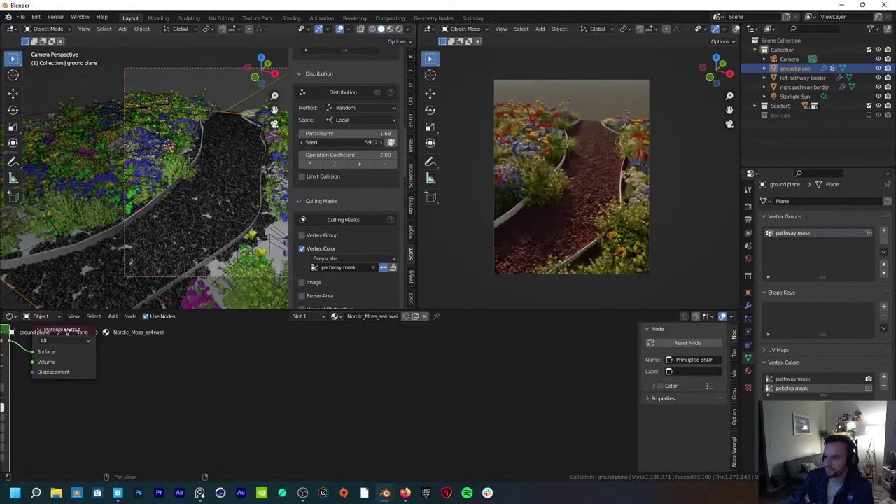
{"action": "left_click", "coordinate": [383, 143]}
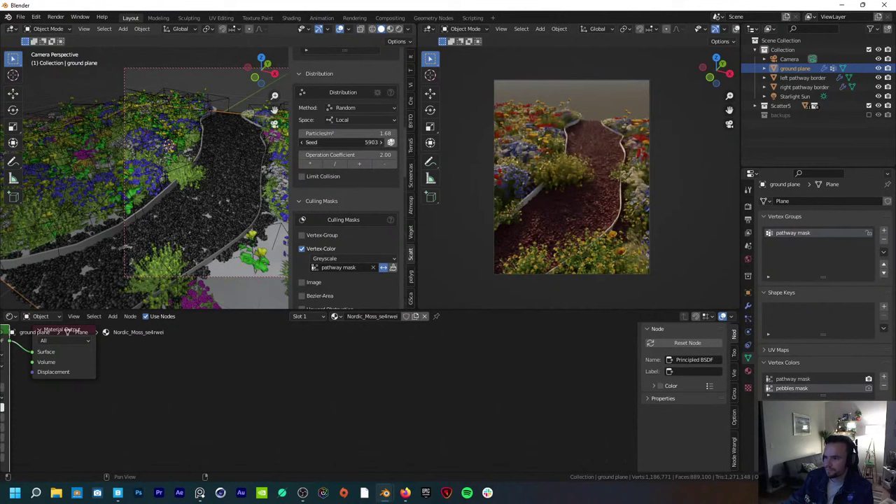
{"action": "left_click", "coordinate": [383, 143]}
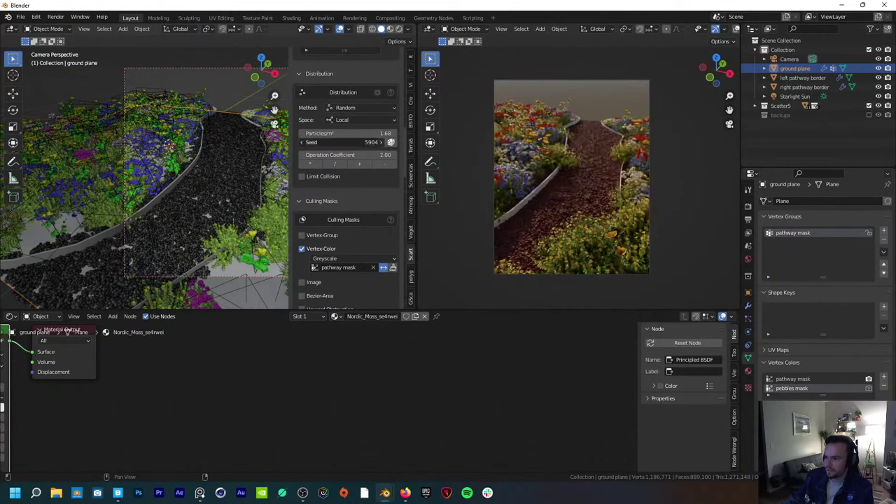
{"action": "left_click", "coordinate": [383, 143]}
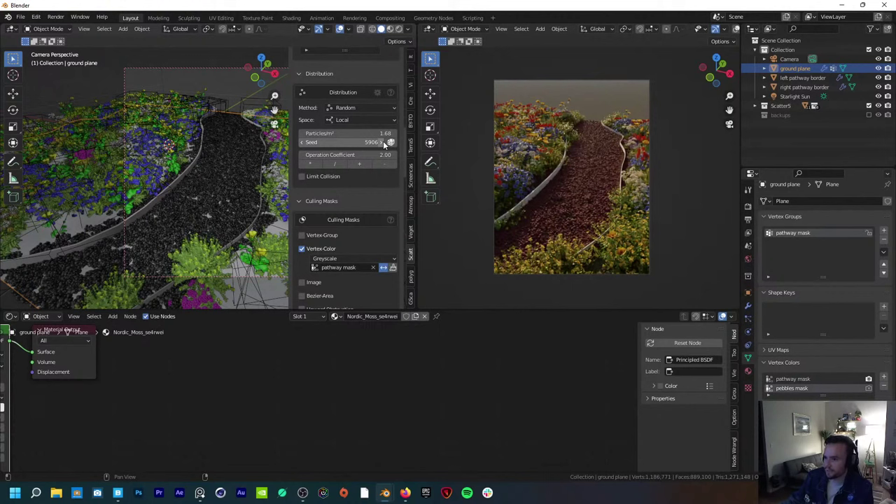
{"action": "left_click", "coordinate": [383, 142]}
{"action": "right_click", "coordinate": [382, 141]}
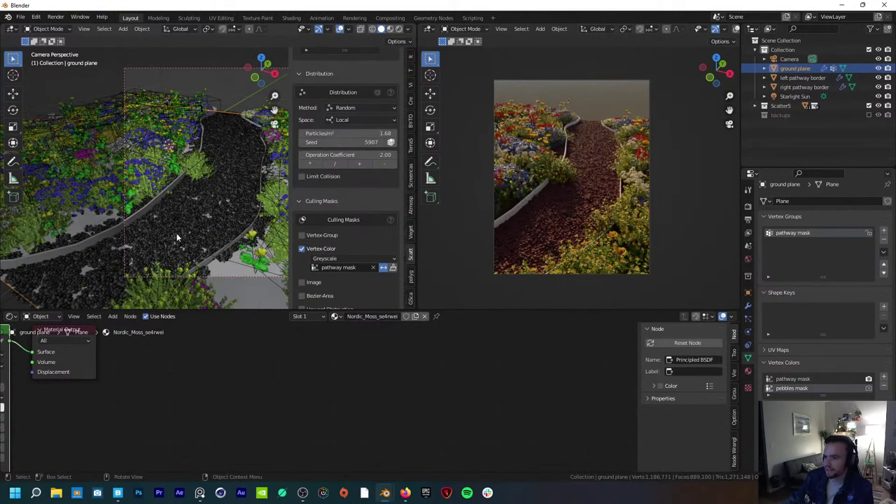
{"action": "left_click", "coordinate": [193, 162]}
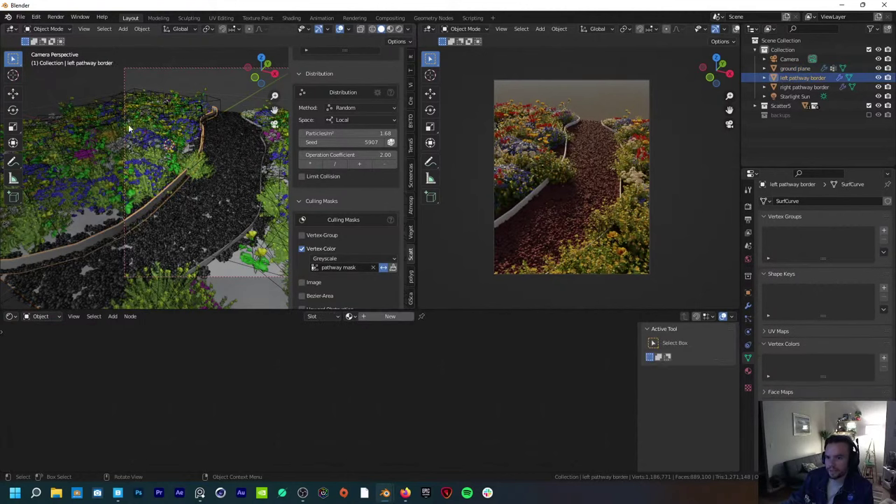
{"action": "left_click", "coordinate": [47, 29]}
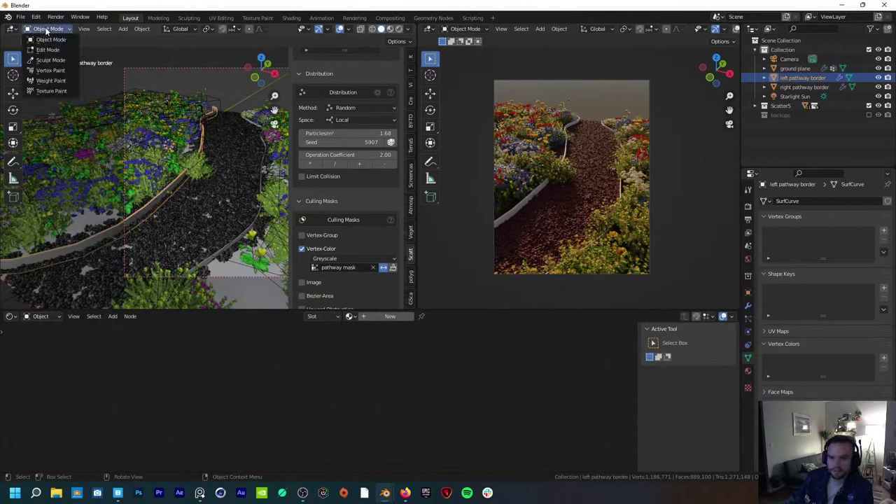
{"action": "left_click", "coordinate": [49, 69]}
{"action": "middle_click_drag", "start_coordinate": [184, 201], "coordinate": [231, 175]}
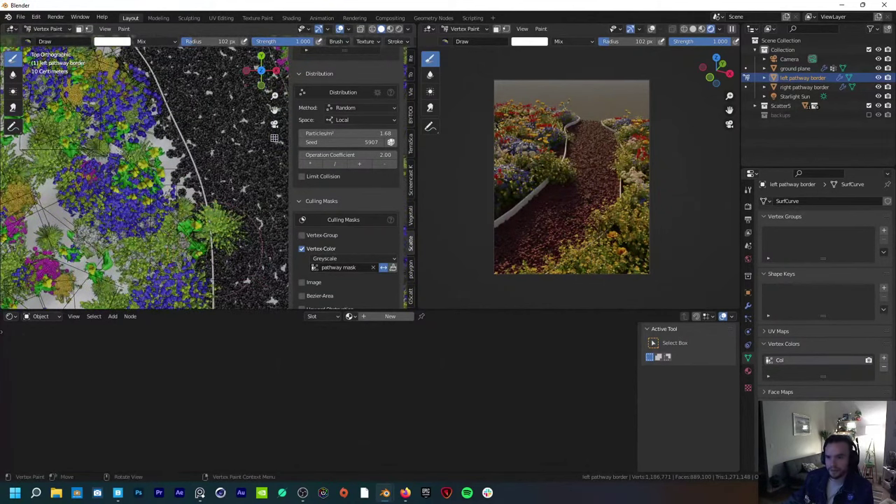
{"action": "scroll", "coordinate": [345, 146], "scroll_direction": "up", "scroll_amount": 6}
{"action": "scroll", "coordinate": [298, 222], "scroll_direction": "down", "scroll_amount": 10}
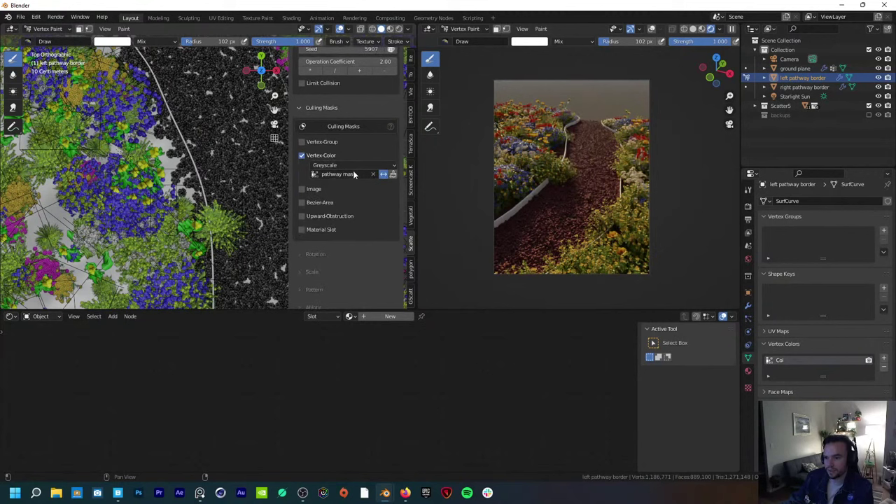
{"action": "left_click", "coordinate": [302, 154]}
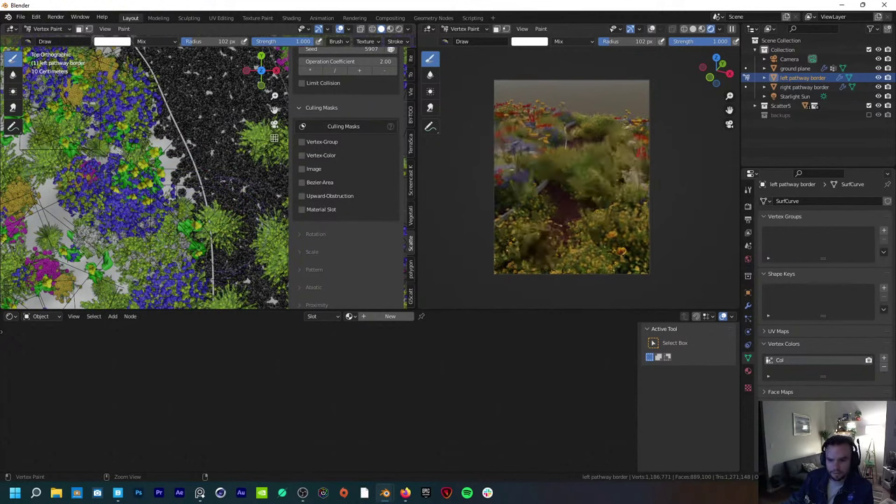
{"action": "left_click", "coordinate": [47, 29]}
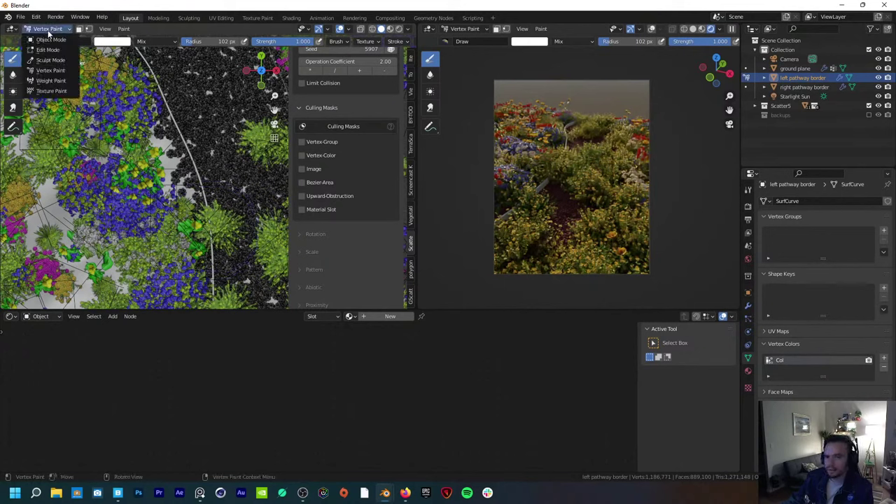
{"action": "left_click", "coordinate": [50, 42]}
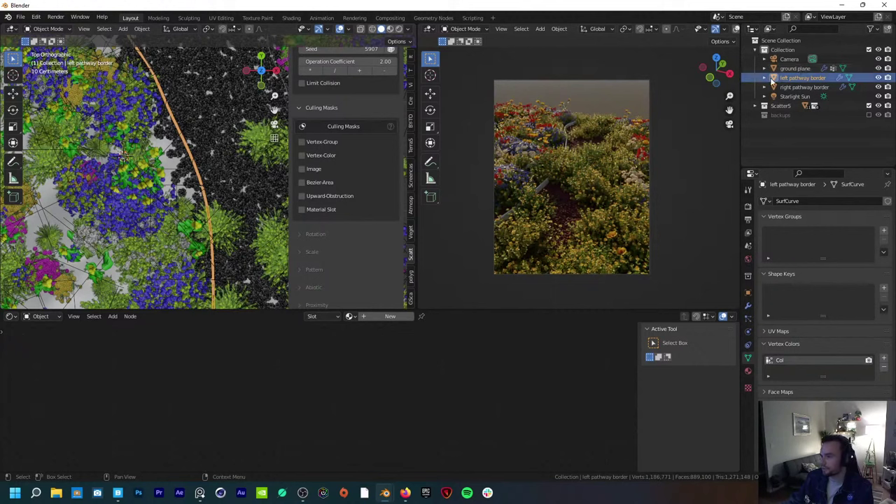
Step: Reselect the ground plane and re-enable the Vertex-Color culling mask using the pathway mask for flowers.019
{"action": "left_click", "coordinate": [827, 68]}
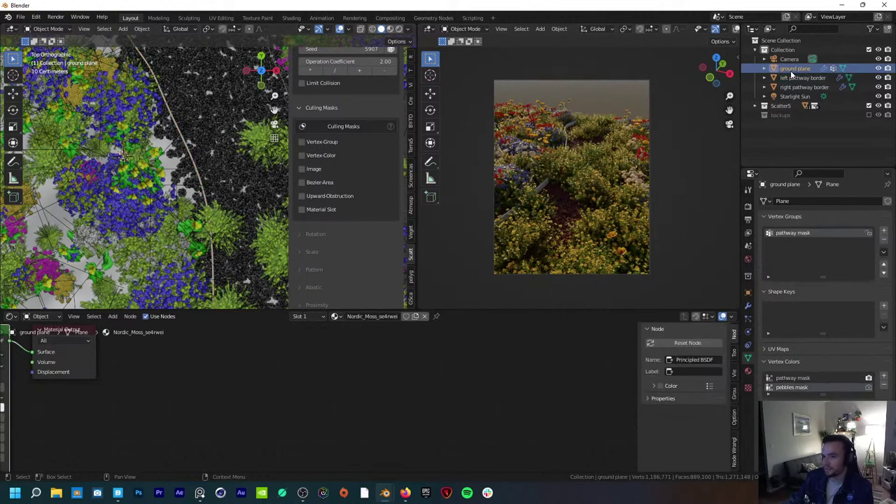
{"action": "scroll", "coordinate": [358, 188], "scroll_direction": "up", "scroll_amount": 10}
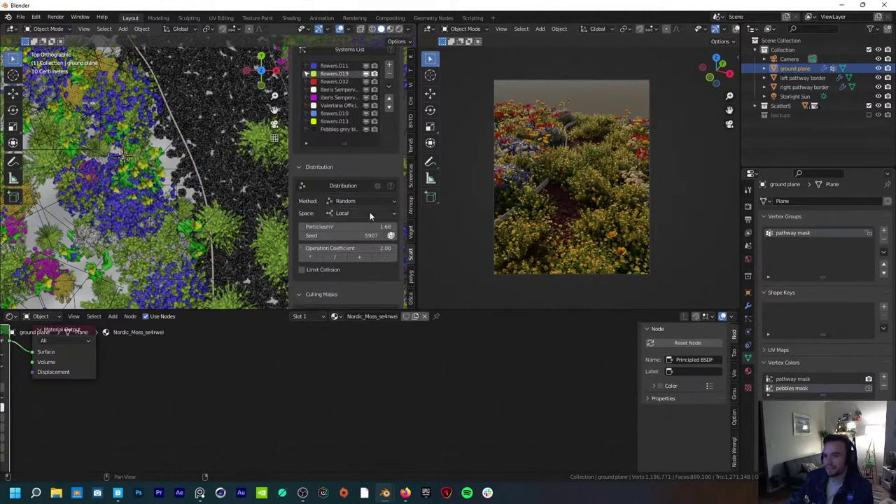
{"action": "scroll", "coordinate": [313, 234], "scroll_direction": "down", "scroll_amount": 10}
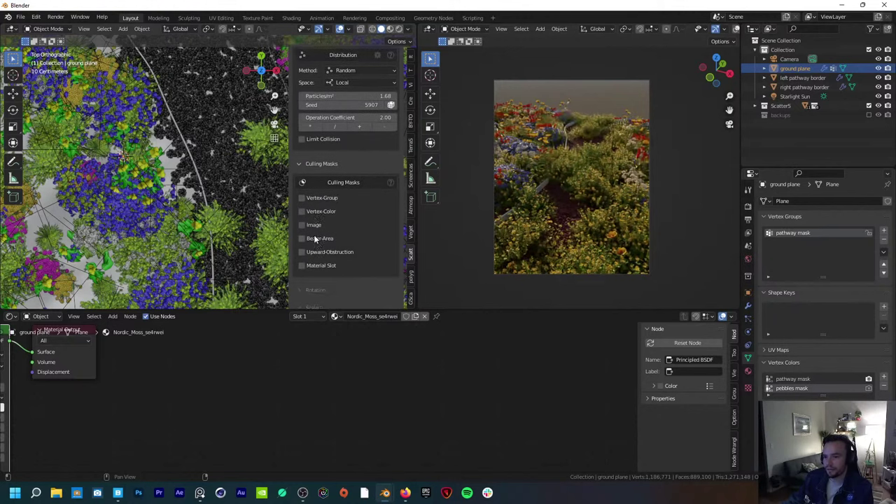
{"action": "left_click", "coordinate": [302, 193]}
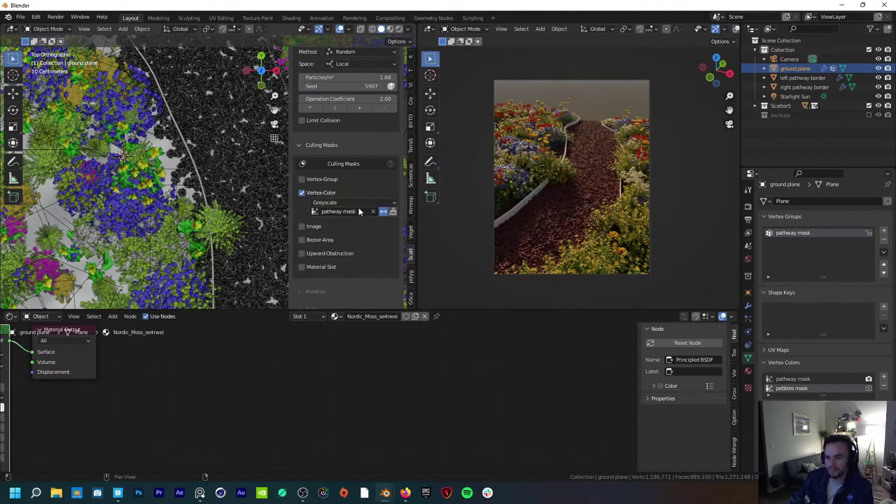
{"action": "left_click", "coordinate": [52, 30]}
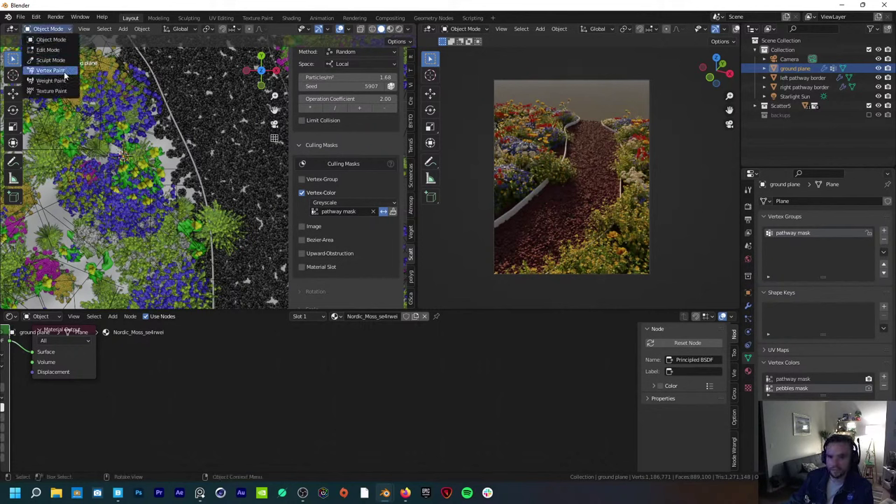
{"action": "left_click", "coordinate": [49, 75]}
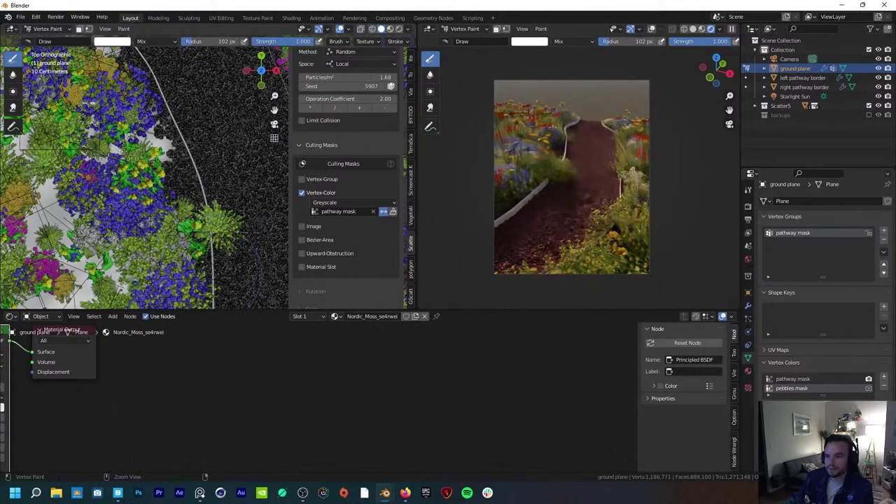
{"action": "left_click", "coordinate": [48, 29]}
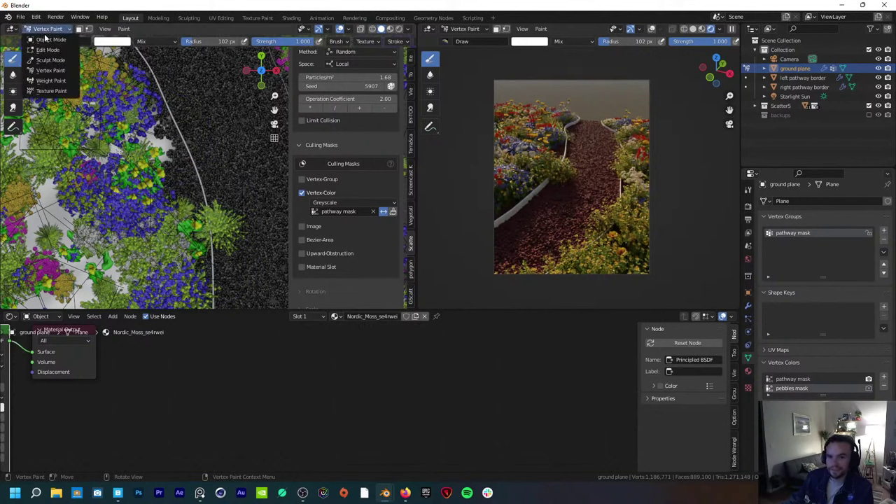
{"action": "left_click", "coordinate": [43, 39]}
Step: Set the atmosphere density in the world's Physical Atmosphere settings to 1.5
{"action": "middle_click_drag", "start_coordinate": [241, 244], "coordinate": [173, 109], "text": "shift"}
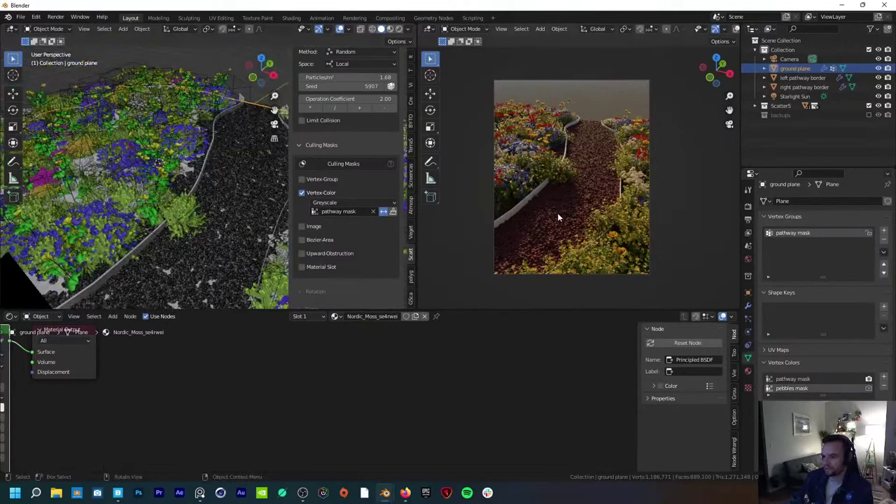
{"action": "left_click", "coordinate": [747, 259]}
{"action": "scroll", "coordinate": [805, 301], "scroll_direction": "down", "scroll_amount": 8}
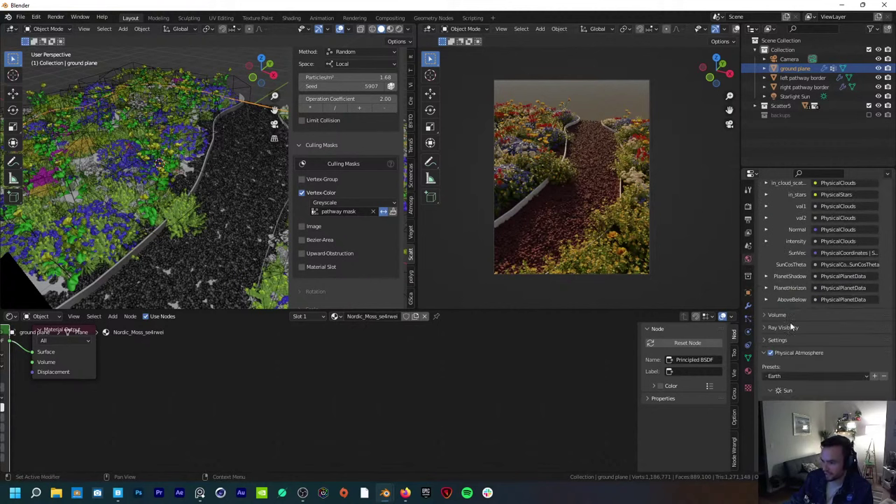
{"action": "left_click", "coordinate": [785, 378]}
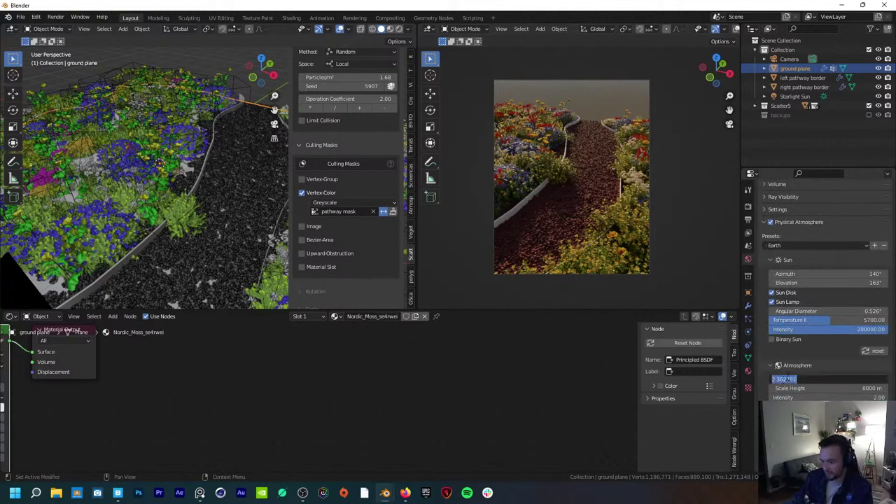
{"action": "type", "text": "1.5"}
{"action": "key", "text": "Return"}
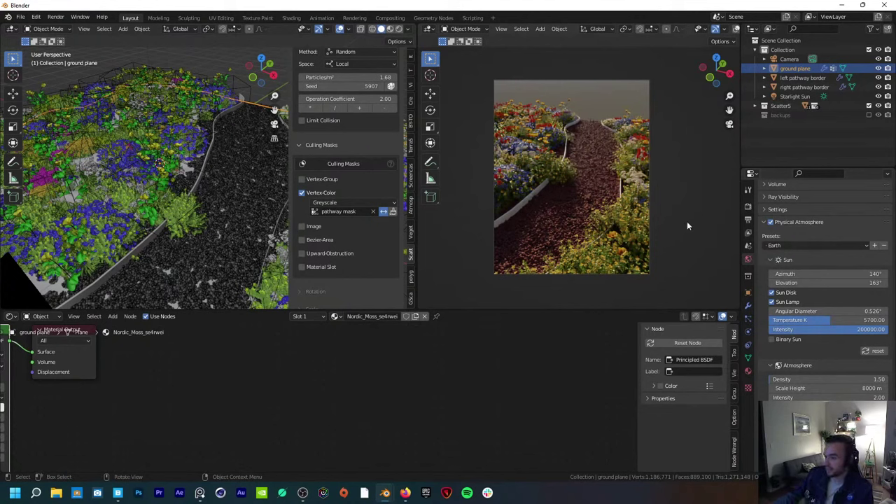
{"action": "scroll", "coordinate": [629, 199], "scroll_direction": "up", "scroll_amount": 4}
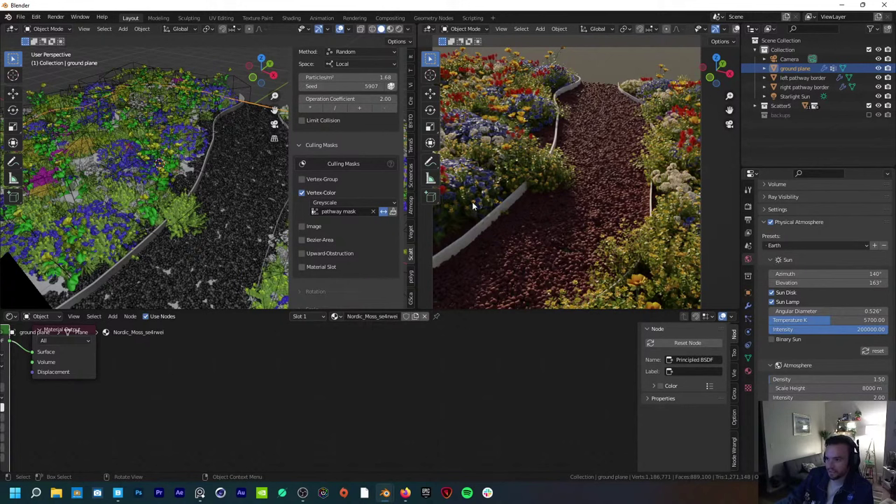
Step: Select the left pathway border, check the garden path reference image, and return the rendered viewport to the camera view
{"action": "left_click", "coordinate": [140, 243]}
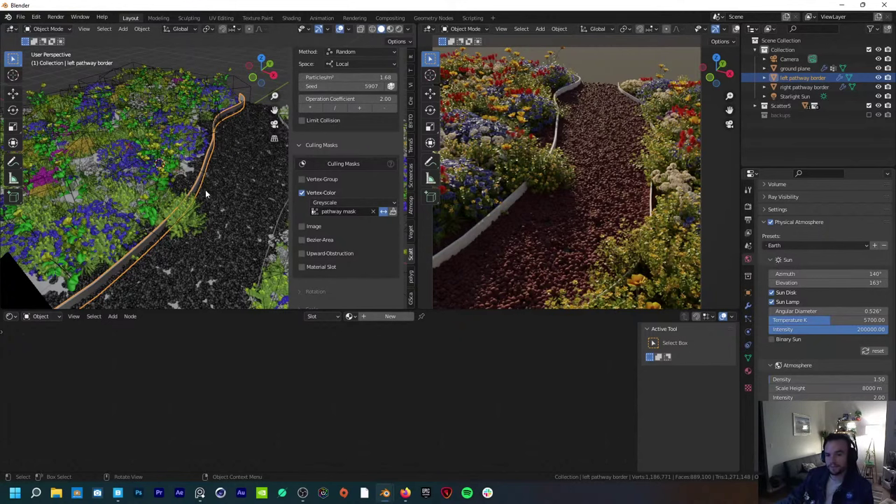
{"action": "left_click", "coordinate": [198, 493]}
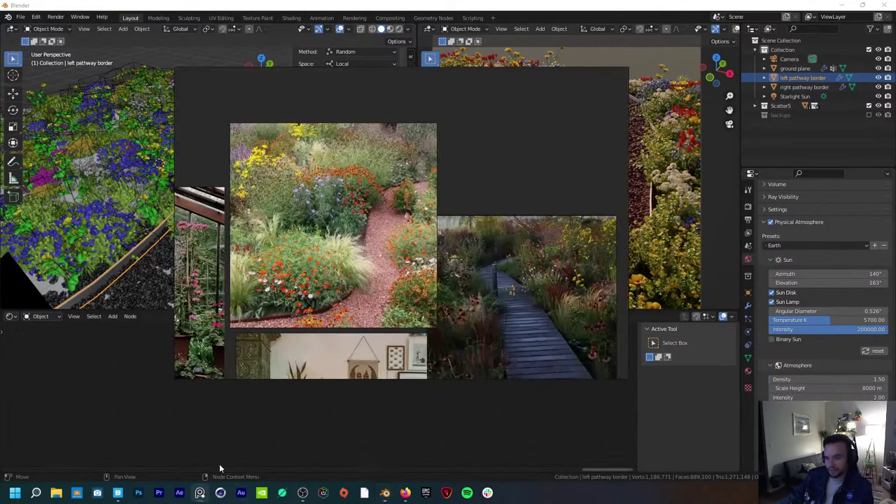
{"action": "left_click", "coordinate": [247, 422]}
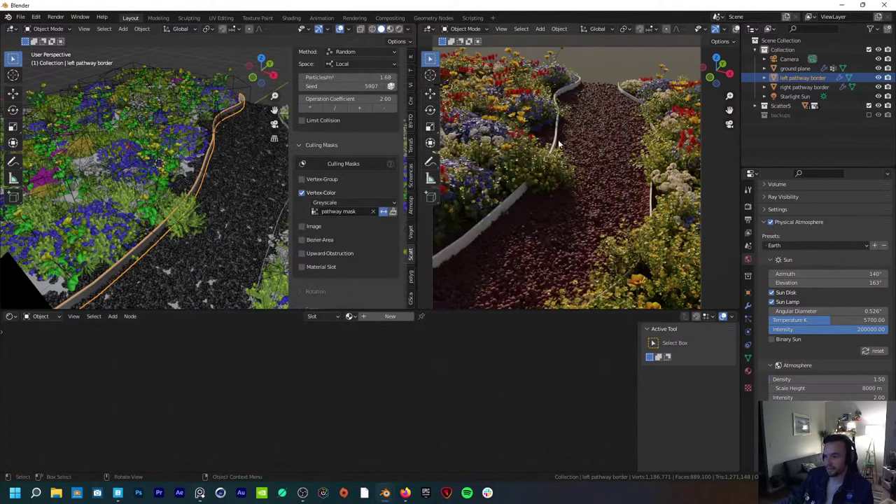
{"action": "key", "text": "KP_0"}
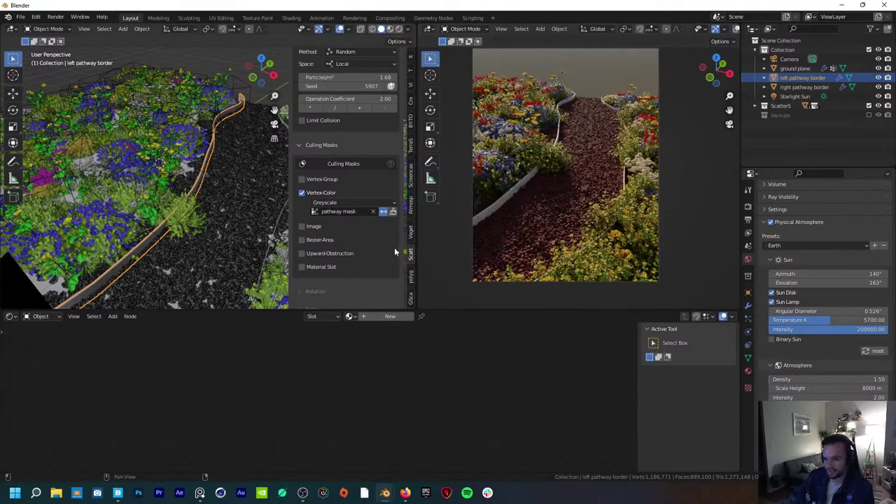
Step: Browse the Gardener, Grassblade and Scatter Pro categories of the Scatter5 biome library, then close it
{"action": "left_click", "coordinate": [413, 289]}
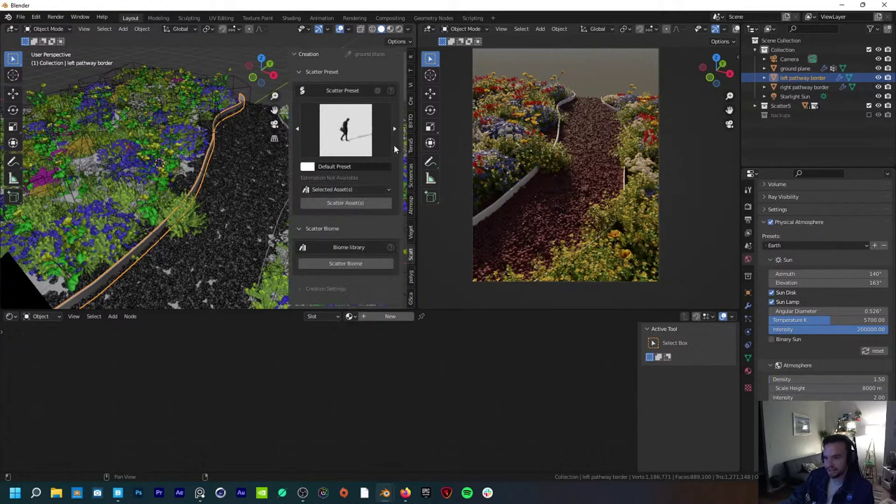
{"action": "middle_click_drag", "start_coordinate": [276, 168], "coordinate": [215, 198]}
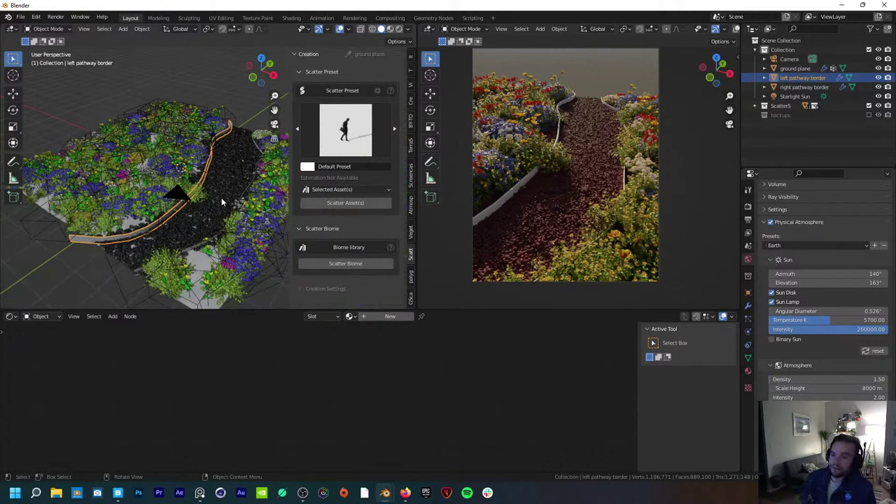
{"action": "left_click", "coordinate": [345, 263]}
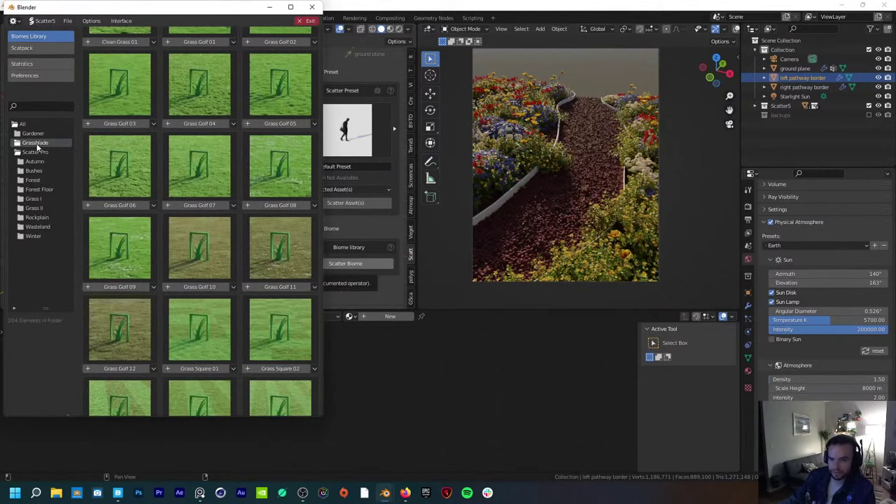
{"action": "left_click", "coordinate": [33, 134]}
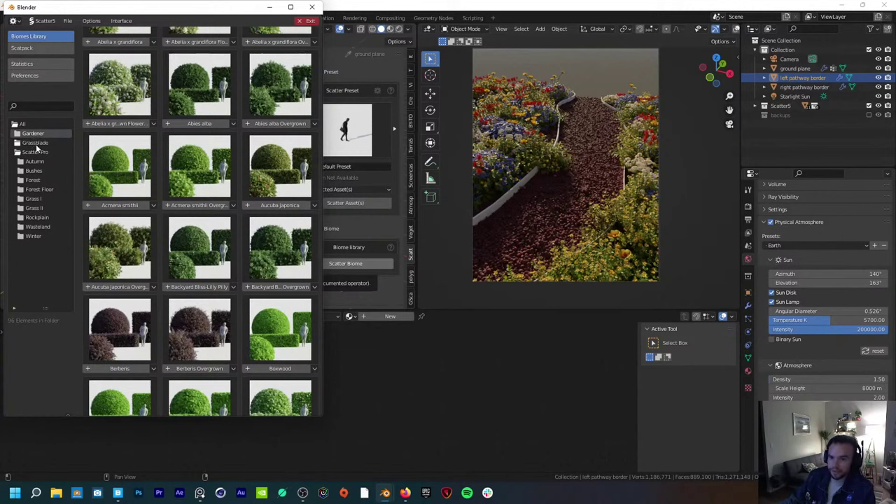
{"action": "left_click", "coordinate": [35, 143]}
{"action": "left_click", "coordinate": [37, 153]}
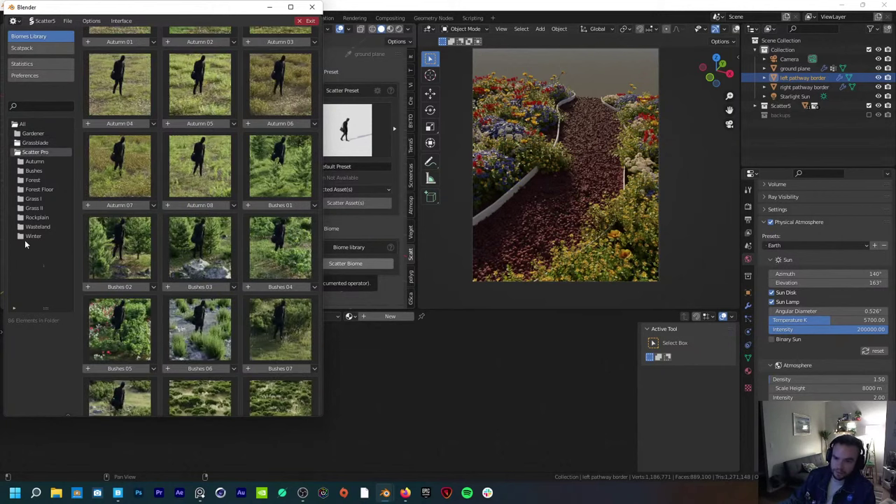
{"action": "scroll", "coordinate": [196, 331], "scroll_direction": "down", "scroll_amount": 10}
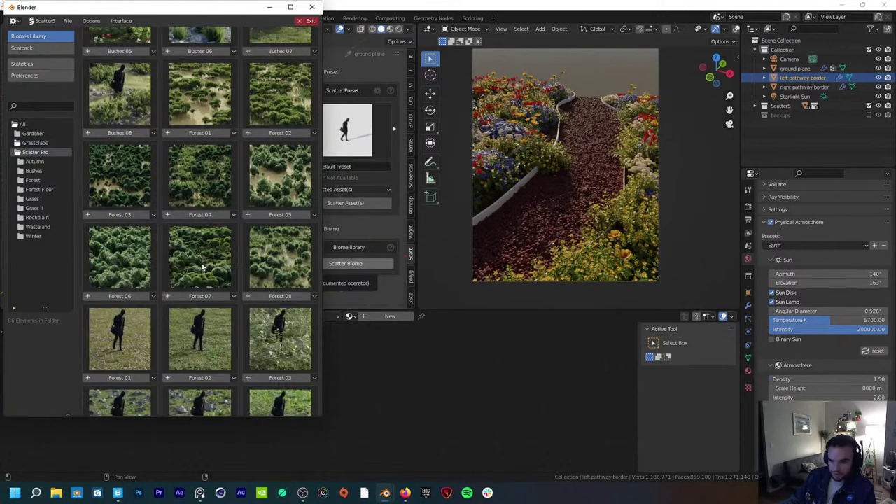
{"action": "scroll", "coordinate": [231, 286], "scroll_direction": "down", "scroll_amount": 5}
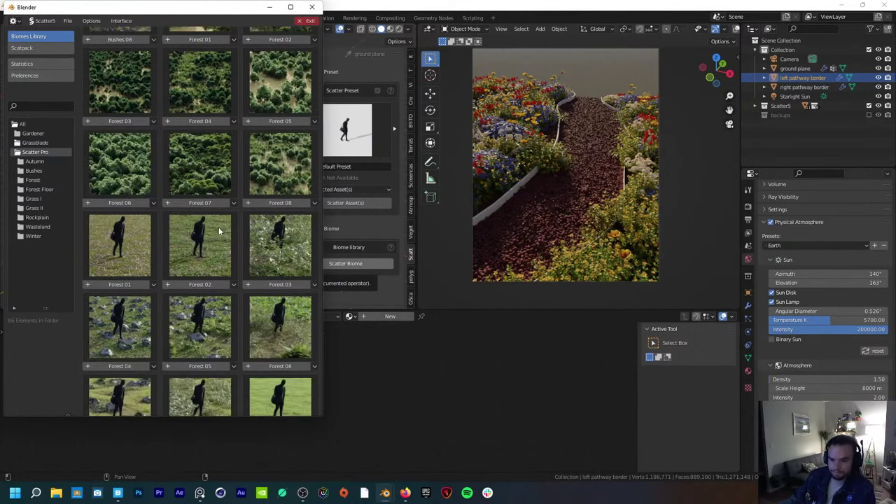
{"action": "left_click", "coordinate": [312, 6]}
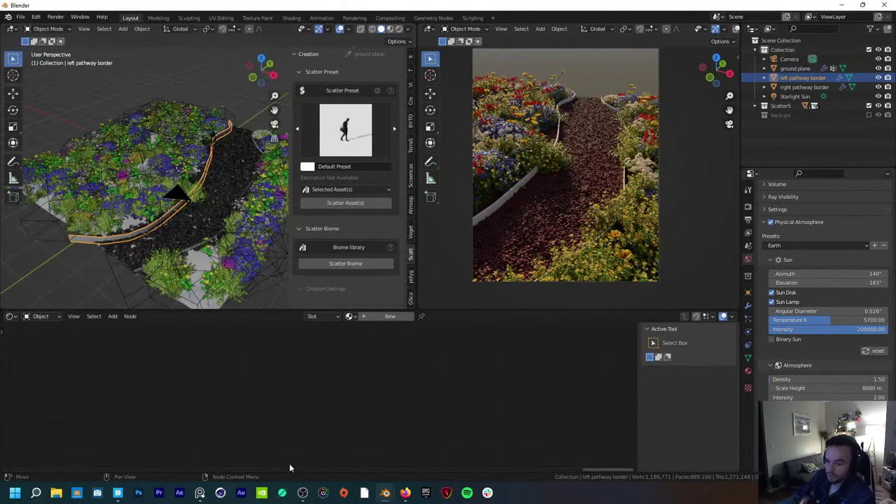
Step: Switch to Quixel Bridge to check the local Megascans 3D assets, then return to Blender
{"action": "left_click", "coordinate": [118, 493]}
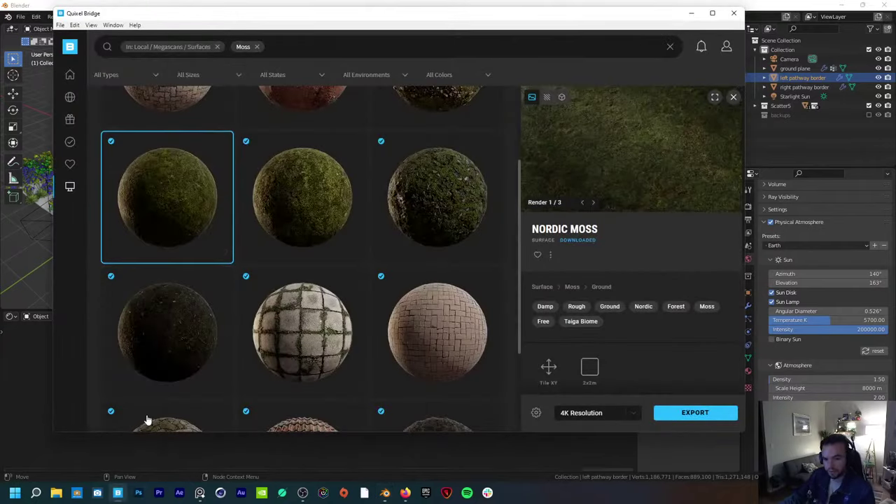
{"action": "mouse_move", "coordinate": [73, 162]}
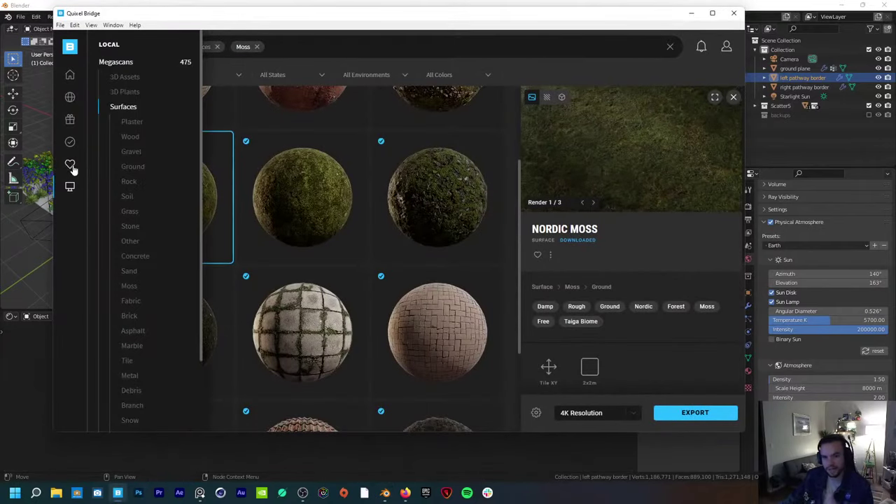
{"action": "left_click", "coordinate": [125, 77]}
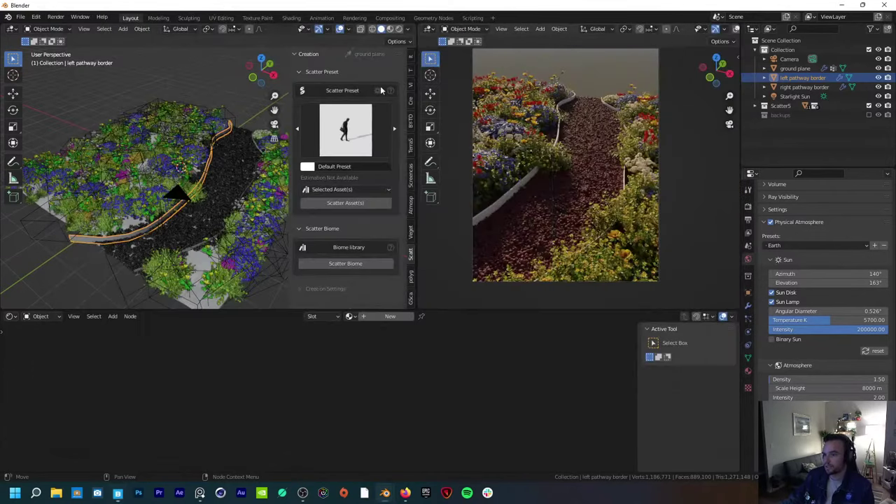
{"action": "left_click", "coordinate": [691, 13]}
Step: Add a cube mesh and move it clear of the garden, about -15.7 m in X and -2.4 m in Y
{"action": "left_click", "coordinate": [103, 91]}
{"action": "scroll", "coordinate": [138, 137], "scroll_direction": "down", "scroll_amount": 8}
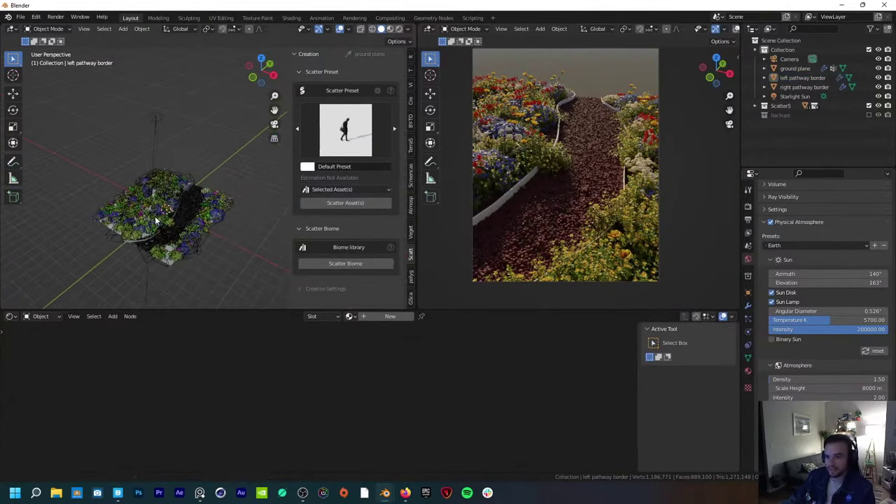
{"action": "key", "text": "shift+a"}
{"action": "mouse_move", "coordinate": [118, 198]}
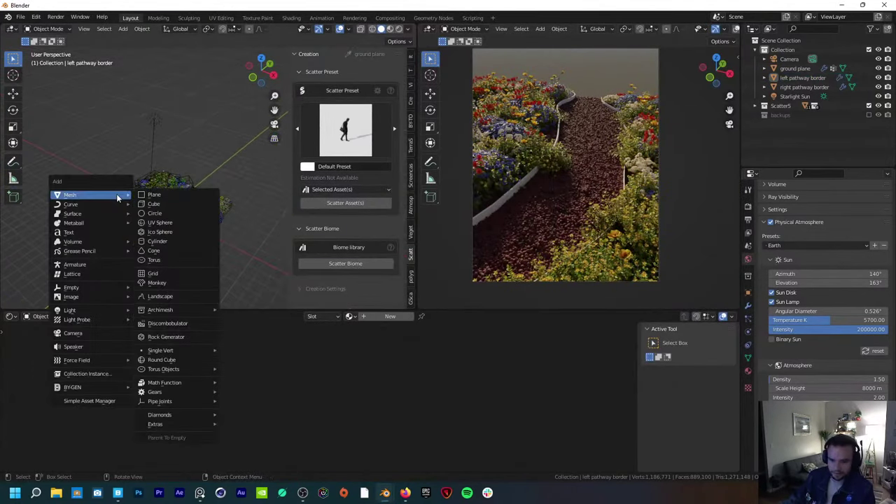
{"action": "left_click", "coordinate": [173, 204]}
{"action": "key", "text": "g"}
{"action": "left_click", "coordinate": [65, 157]}
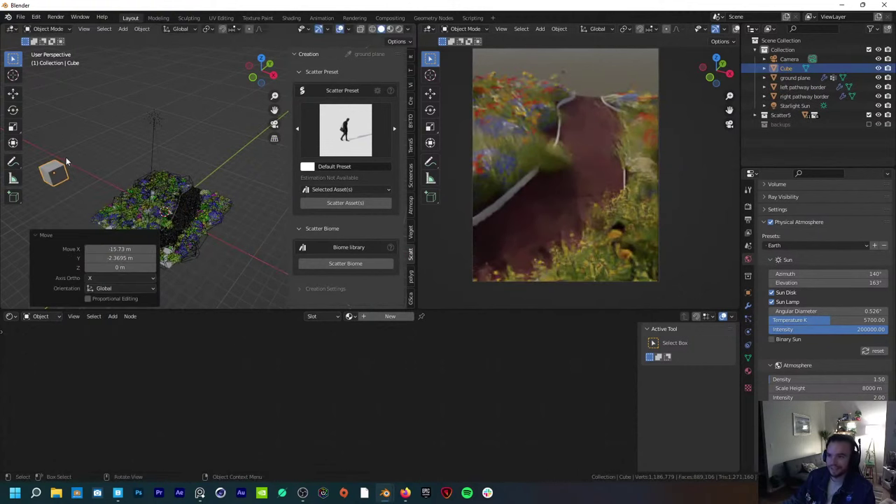
{"action": "middle_click_drag", "start_coordinate": [66, 156], "coordinate": [151, 192], "text": "shift"}
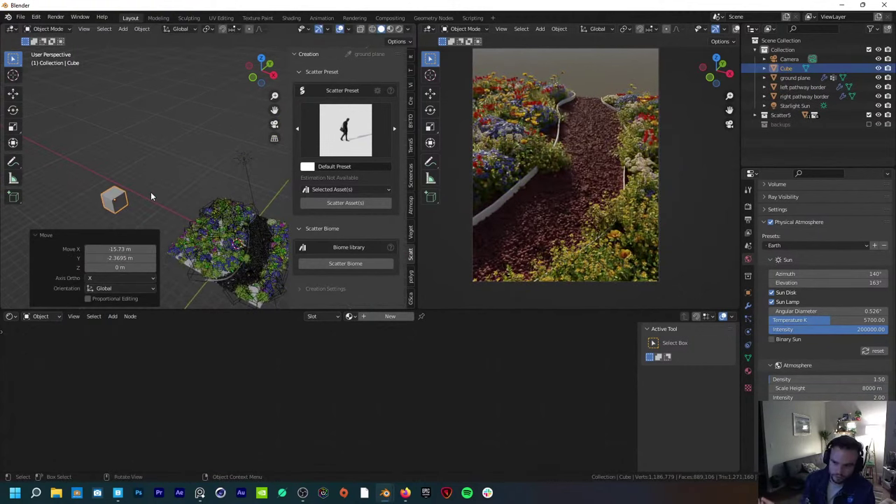
Step: Compare the scatter presets, trying 15 Pattern, and settle on 12 Pattern
{"action": "left_click", "coordinate": [347, 139]}
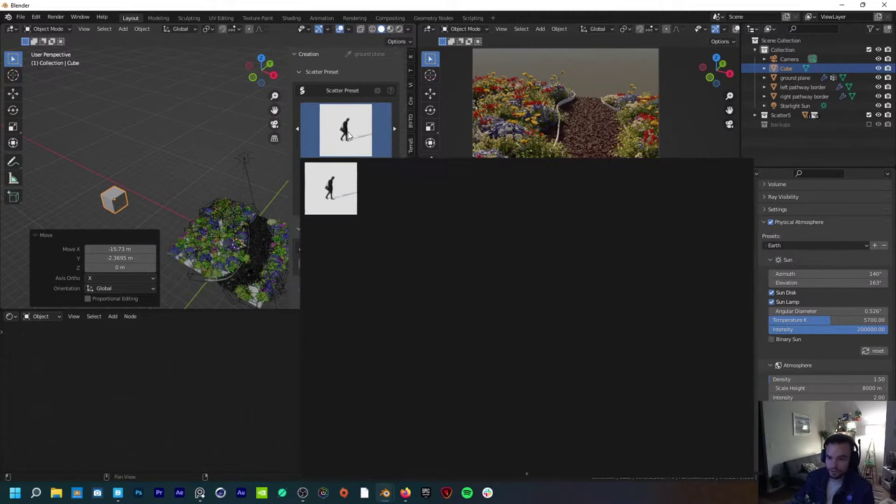
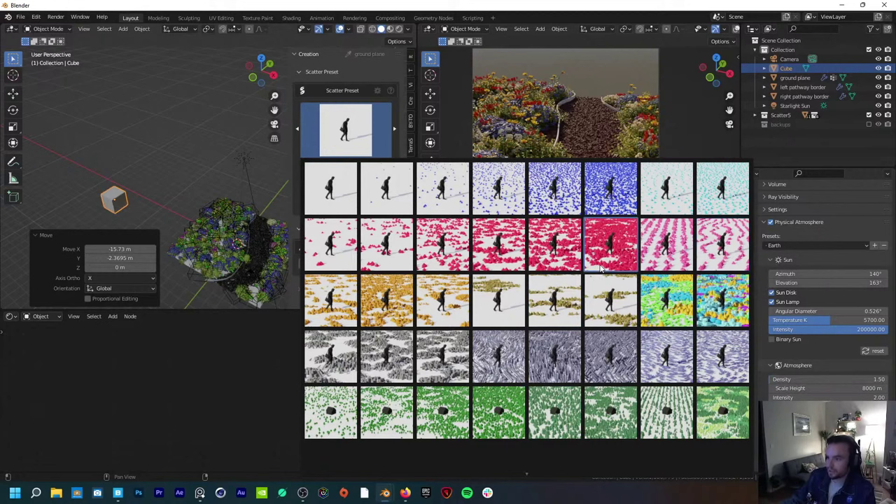
{"action": "left_click", "coordinate": [366, 134]}
{"action": "left_click", "coordinate": [365, 149]}
{"action": "left_click", "coordinate": [466, 256]}
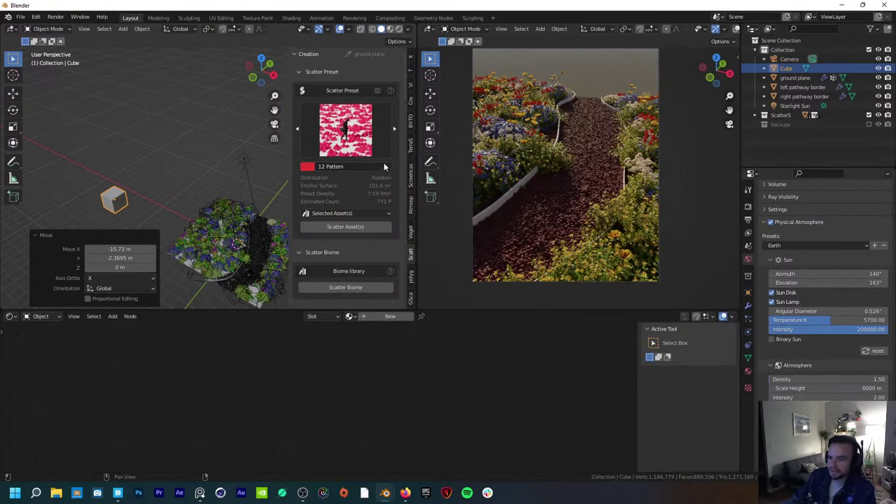
{"action": "left_click", "coordinate": [360, 131]}
{"action": "left_click", "coordinate": [731, 245]}
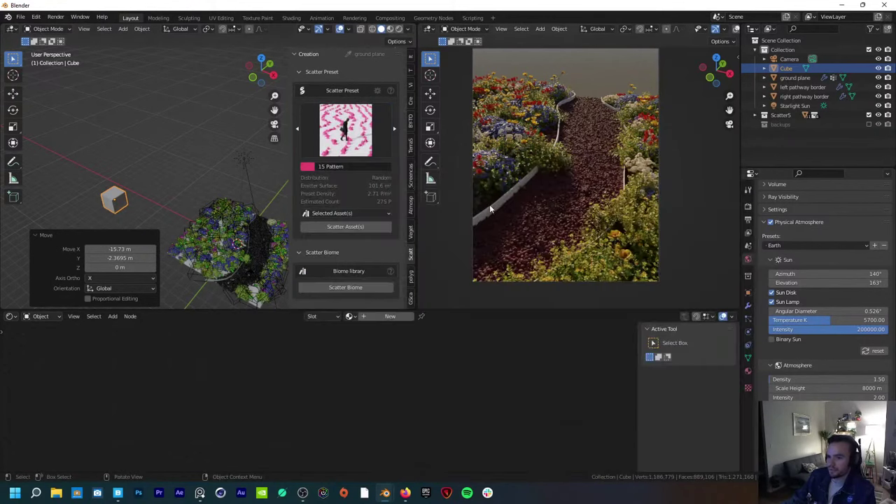
{"action": "left_click", "coordinate": [378, 144]}
{"action": "left_click", "coordinate": [518, 243]}
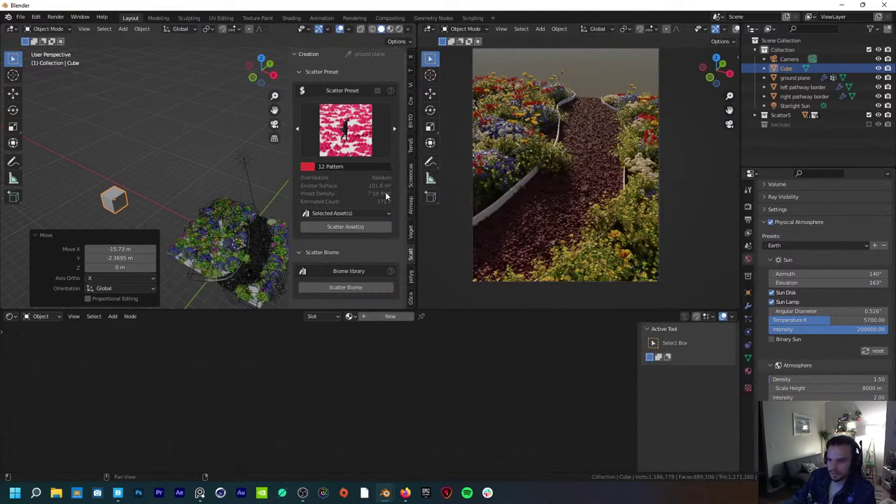
Step: Try to scatter the cube on the ground plane using the Selected Asset(s) method, reselecting the cube
{"action": "left_click", "coordinate": [358, 227]}
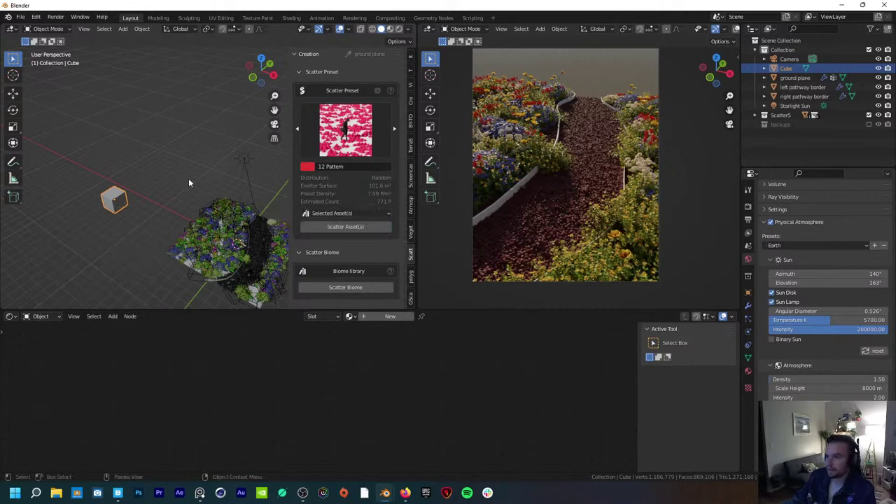
{"action": "left_click", "coordinate": [345, 228]}
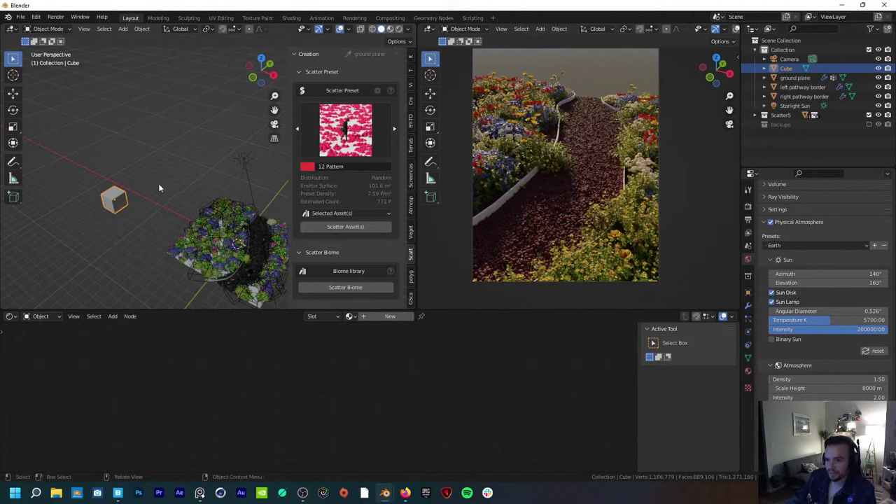
{"action": "scroll", "coordinate": [295, 231], "scroll_direction": "down", "scroll_amount": 3}
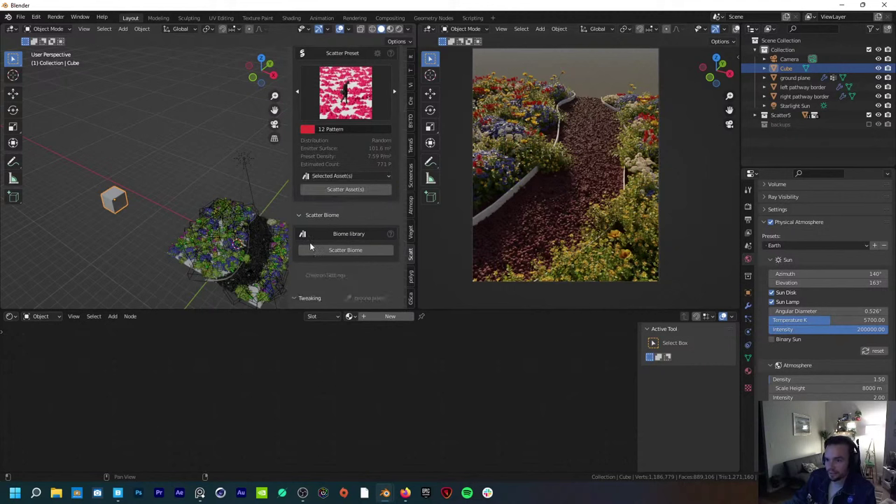
{"action": "left_click", "coordinate": [117, 199], "text": "shift"}
{"action": "left_click_drag", "start_coordinate": [70, 230], "coordinate": [127, 175]}
{"action": "scroll", "coordinate": [367, 128], "scroll_direction": "up", "scroll_amount": 3}
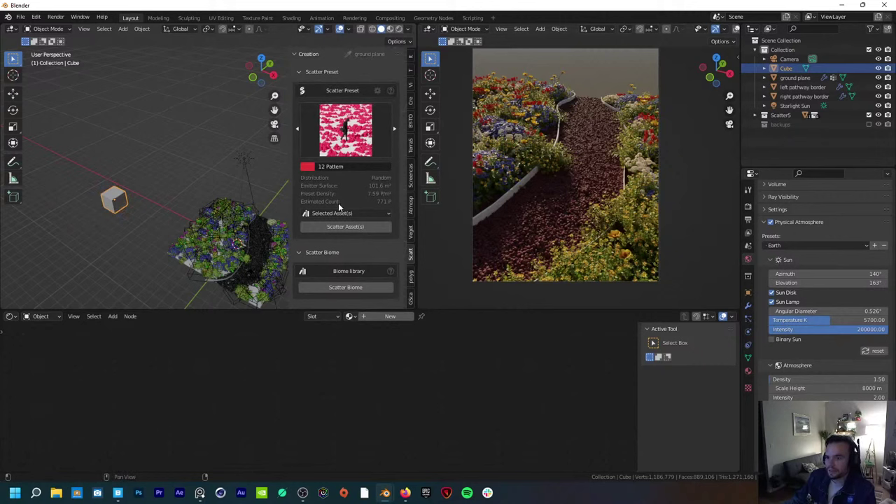
{"action": "scroll", "coordinate": [338, 203], "scroll_direction": "down", "scroll_amount": 1}
Step: Change the scattered item method to Selected Object(s) and scatter the cube over the ground plane
{"action": "left_click", "coordinate": [359, 191]}
{"action": "left_click", "coordinate": [358, 204]}
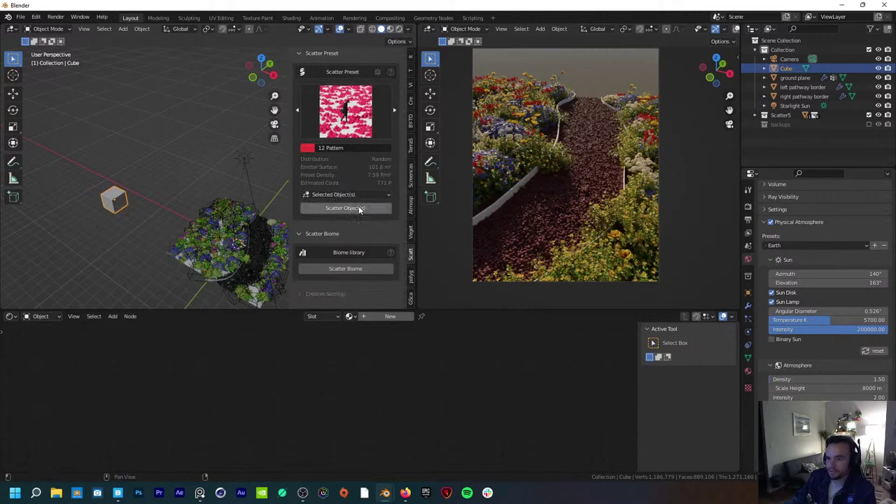
{"action": "left_click", "coordinate": [318, 208]}
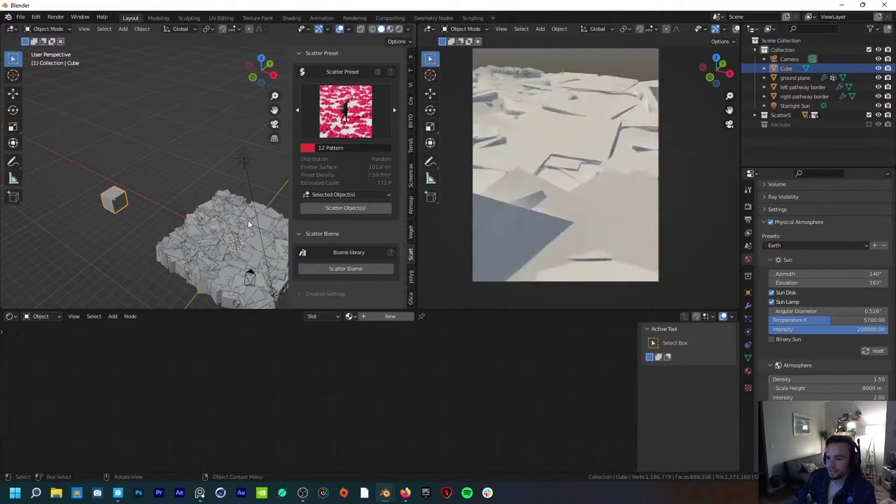
{"action": "left_click", "coordinate": [346, 195]}
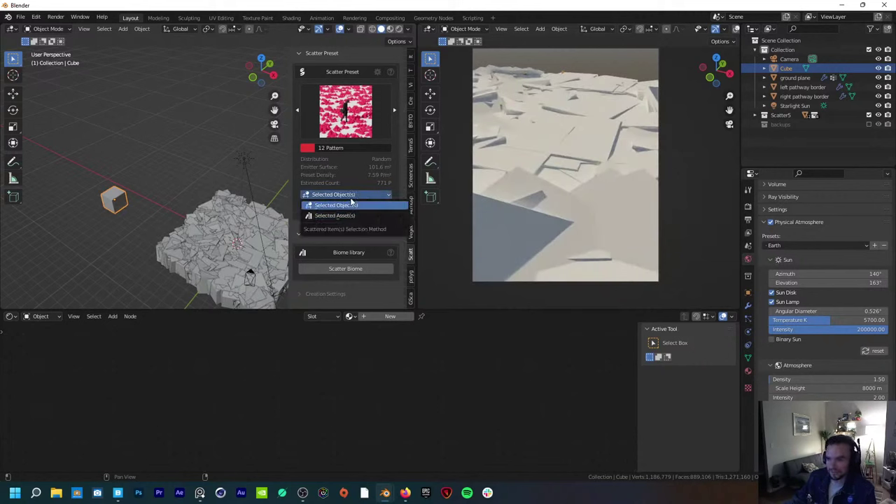
{"action": "left_click", "coordinate": [351, 204]}
Step: Set the 12 Pattern system's distribution density to 1.05 particles per square metre and keep the source cube selected
{"action": "scroll", "coordinate": [308, 227], "scroll_direction": "down", "scroll_amount": 10}
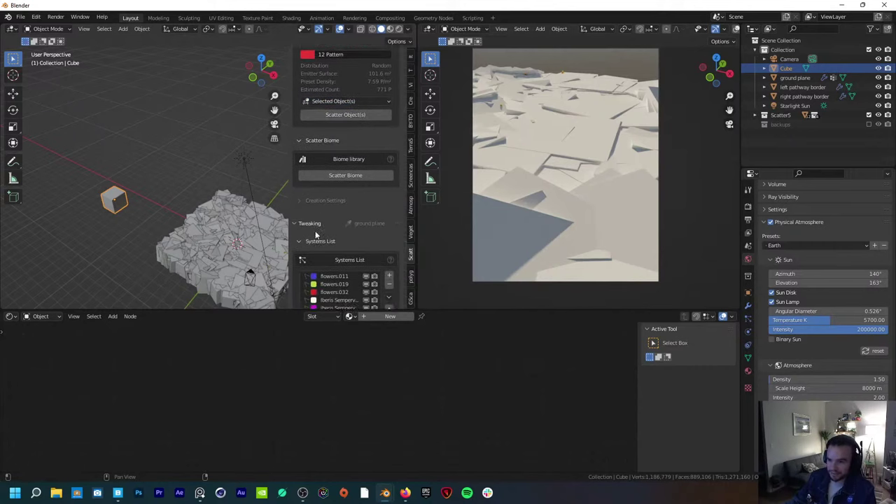
{"action": "scroll", "coordinate": [301, 233], "scroll_direction": "down", "scroll_amount": 3}
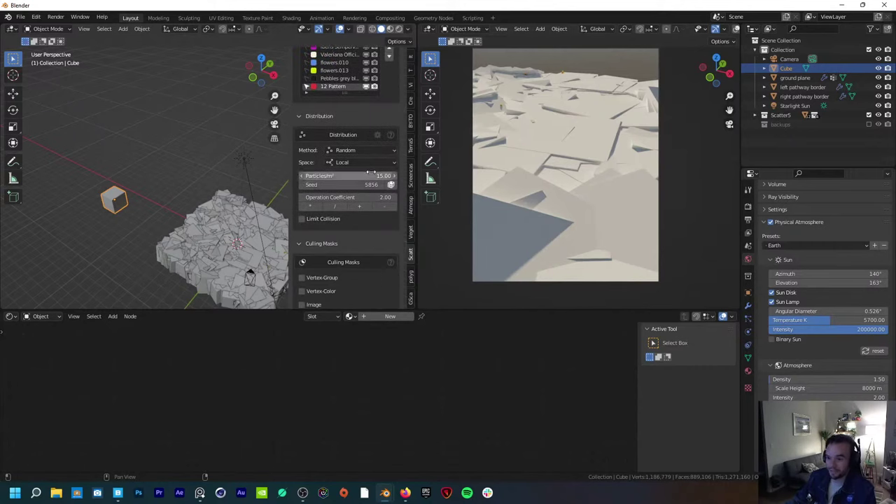
{"action": "left_click_drag", "start_coordinate": [343, 175], "coordinate": [372, 176]}
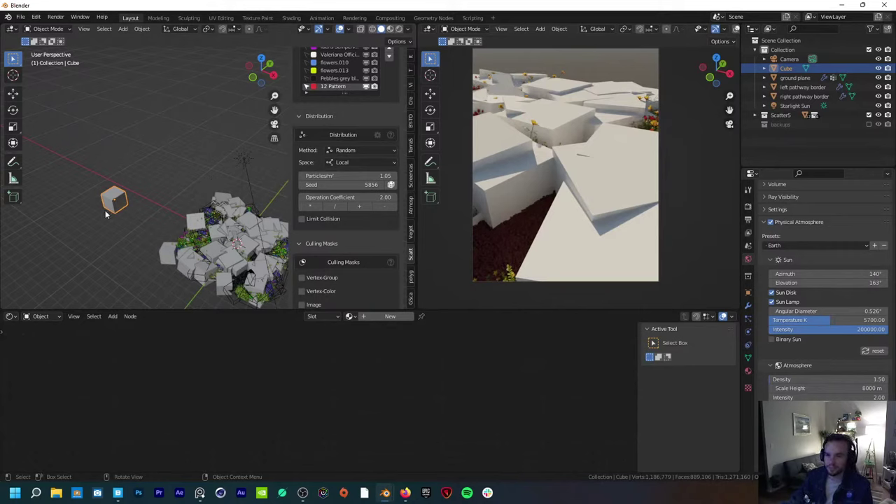
{"action": "left_click_drag", "start_coordinate": [97, 229], "coordinate": [151, 172]}
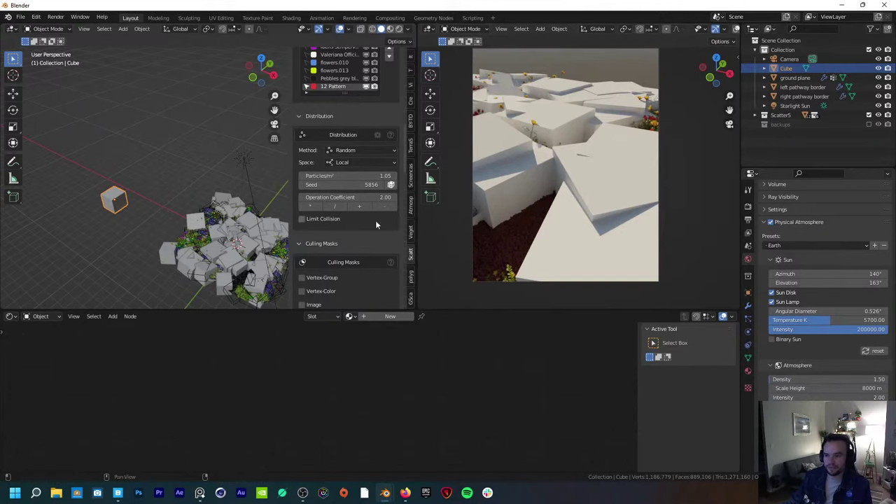
Step: Look over the 12 Pattern system's culling mask settings and remove that system from the ground plane's scatter systems
{"action": "scroll", "coordinate": [372, 243], "scroll_direction": "down", "scroll_amount": 5}
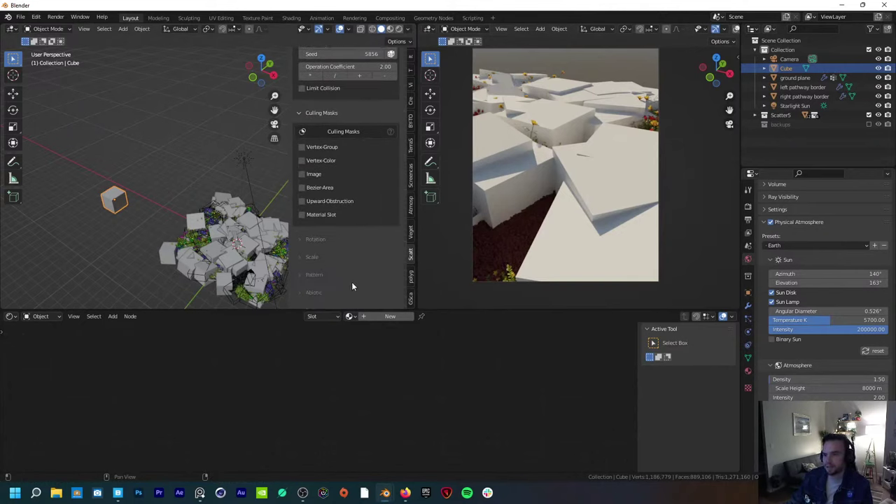
{"action": "scroll", "coordinate": [352, 280], "scroll_direction": "down", "scroll_amount": 2}
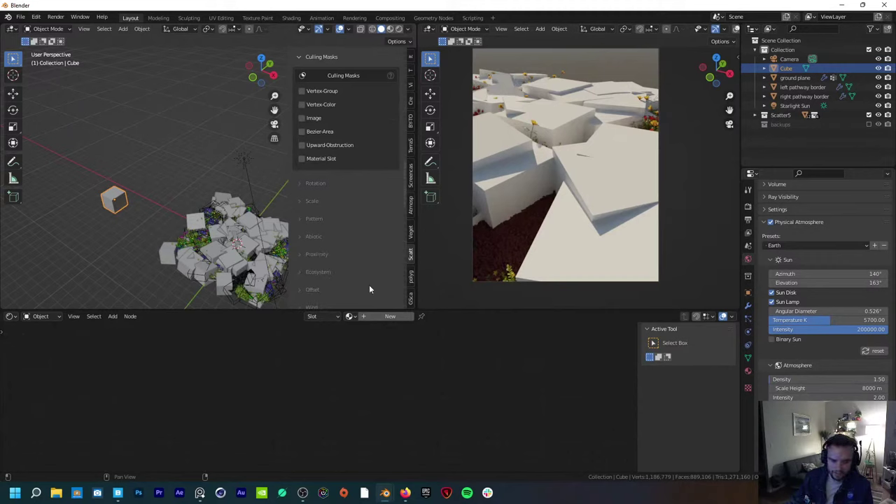
{"action": "scroll", "coordinate": [384, 224], "scroll_direction": "up", "scroll_amount": 10}
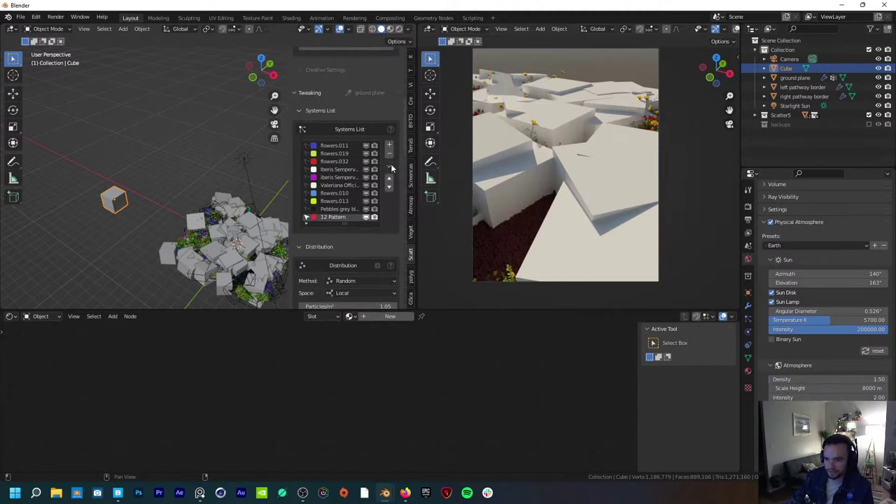
{"action": "left_click", "coordinate": [390, 153]}
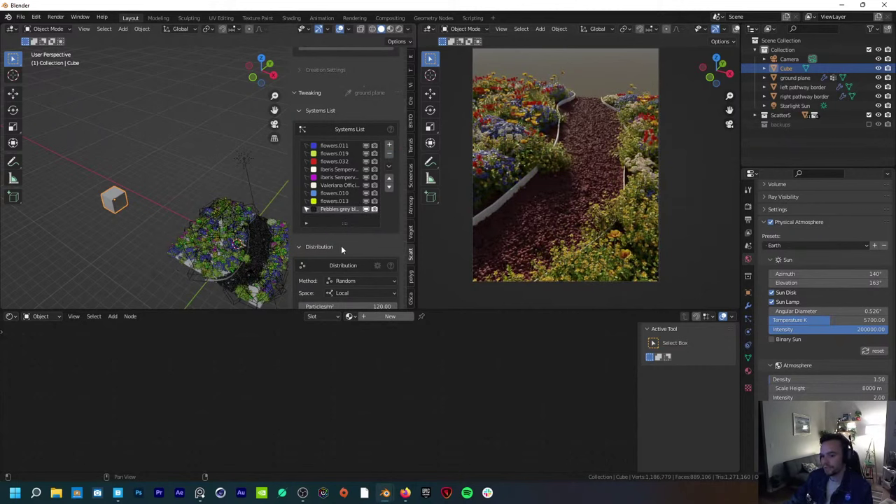
Step: Show the Vegetation add-on's tree models and switch to the Scatter 5 product page on Blender Market in Firefox
{"action": "left_click", "coordinate": [411, 230]}
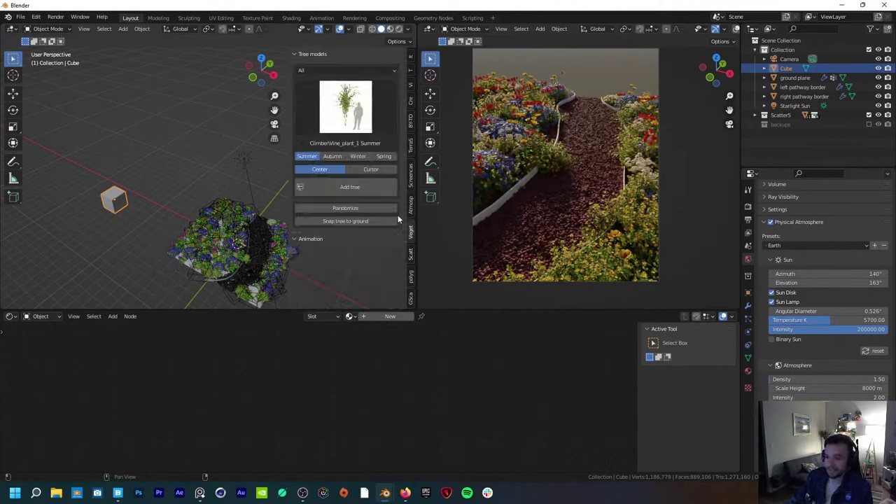
{"action": "left_click", "coordinate": [318, 70]}
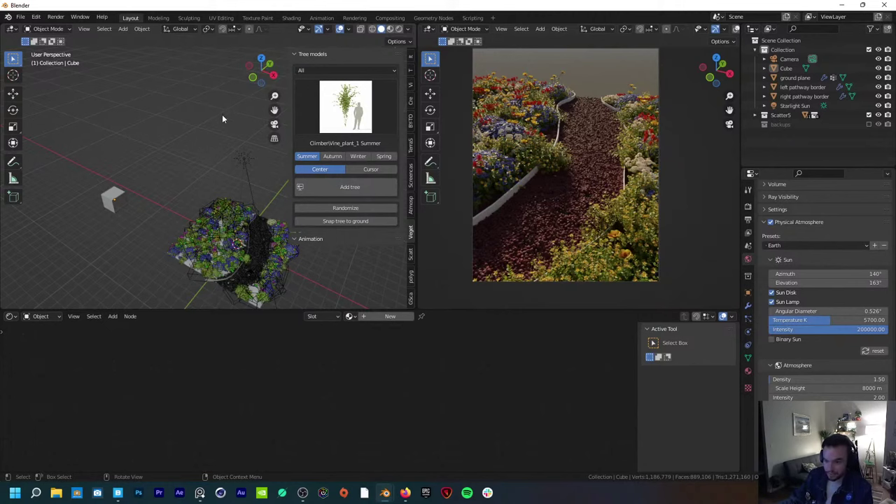
{"action": "mouse_move", "coordinate": [405, 492]}
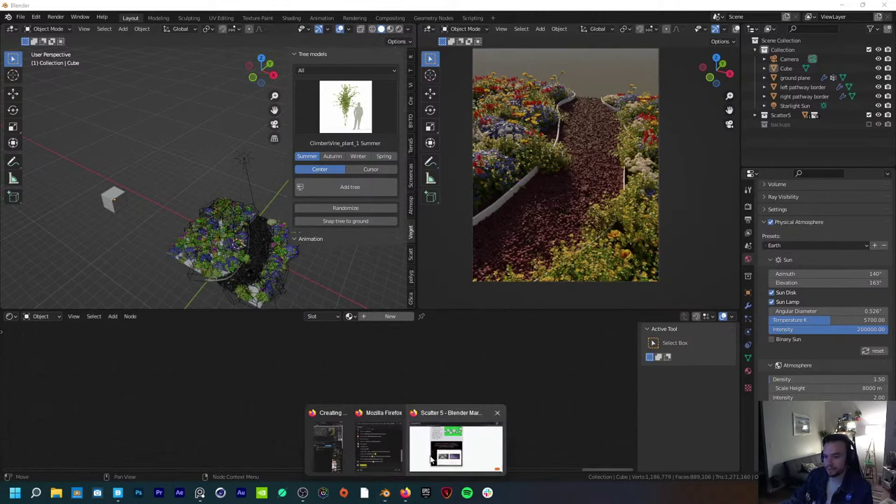
{"action": "left_click", "coordinate": [425, 431]}
{"action": "scroll", "coordinate": [425, 431], "scroll_direction": "up", "scroll_amount": 10}
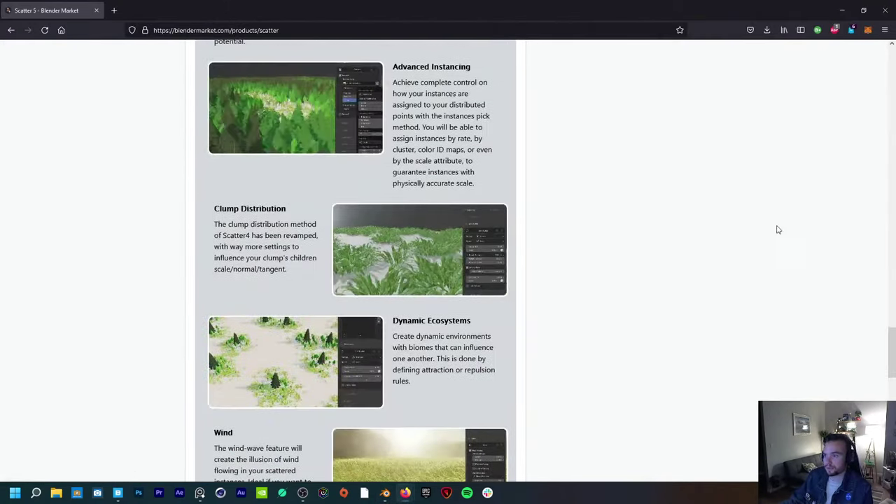
{"action": "left_click_drag", "start_coordinate": [894, 352], "coordinate": [892, 75]}
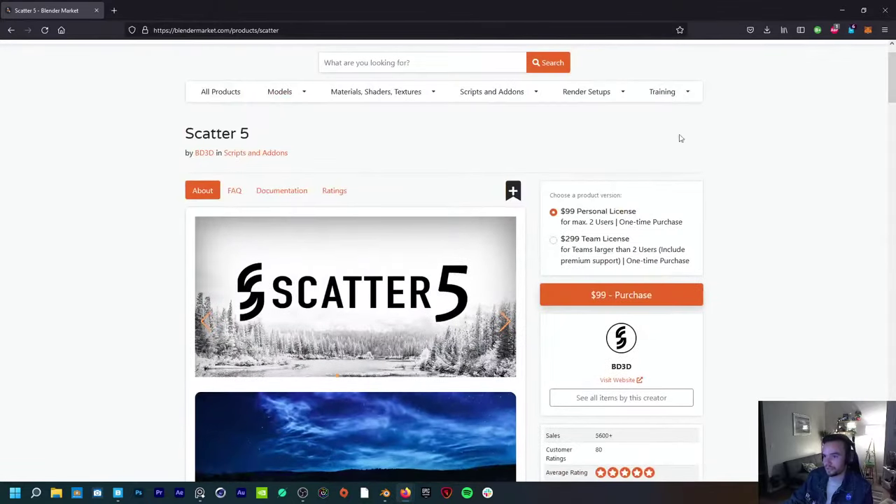
Step: Search Blender Market for "bproduction" and open the Bproduction creator's store page to view its add-ons
{"action": "left_click", "coordinate": [381, 62]}
{"action": "type", "text": "bpro"}
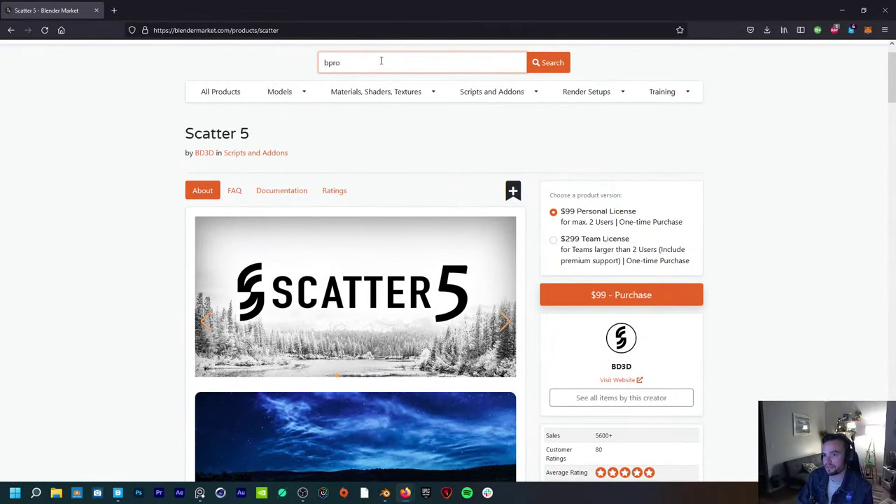
{"action": "type", "text": "duction"}
{"action": "key", "text": "Return"}
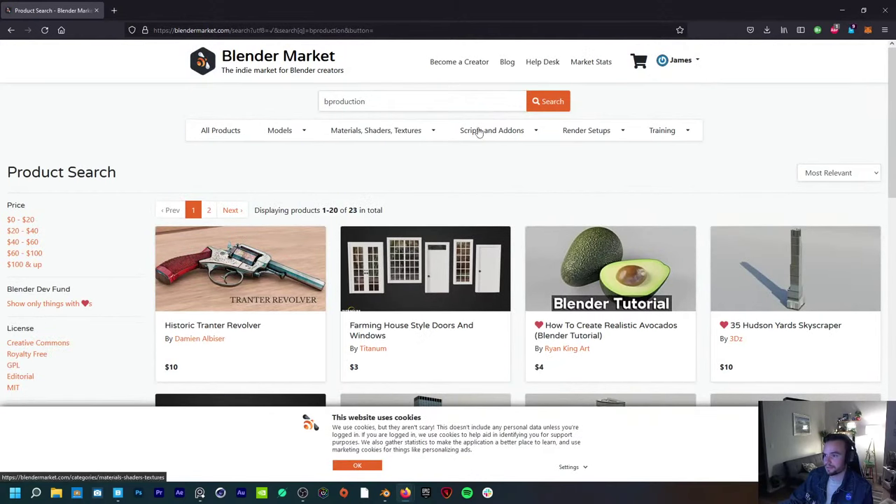
{"action": "scroll", "coordinate": [519, 140], "scroll_direction": "down", "scroll_amount": 3}
{"action": "scroll", "coordinate": [518, 140], "scroll_direction": "down", "scroll_amount": 8}
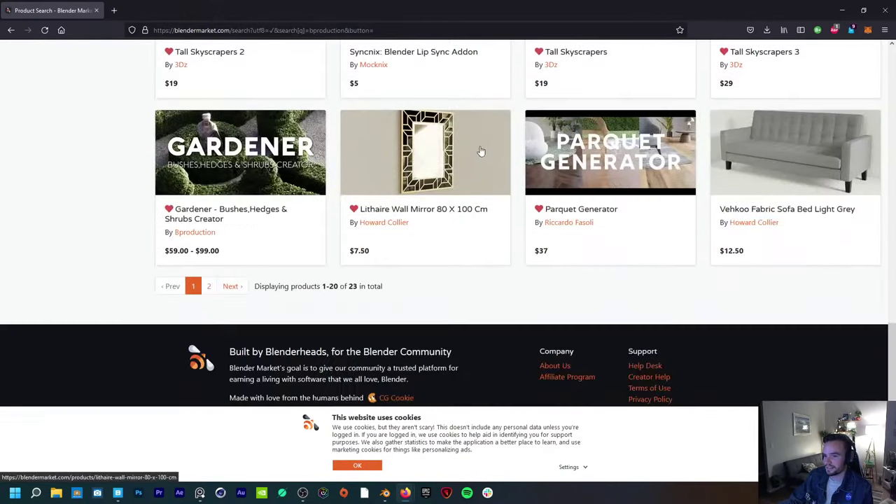
{"action": "left_click", "coordinate": [201, 235]}
{"action": "scroll", "coordinate": [340, 184], "scroll_direction": "down", "scroll_amount": 3}
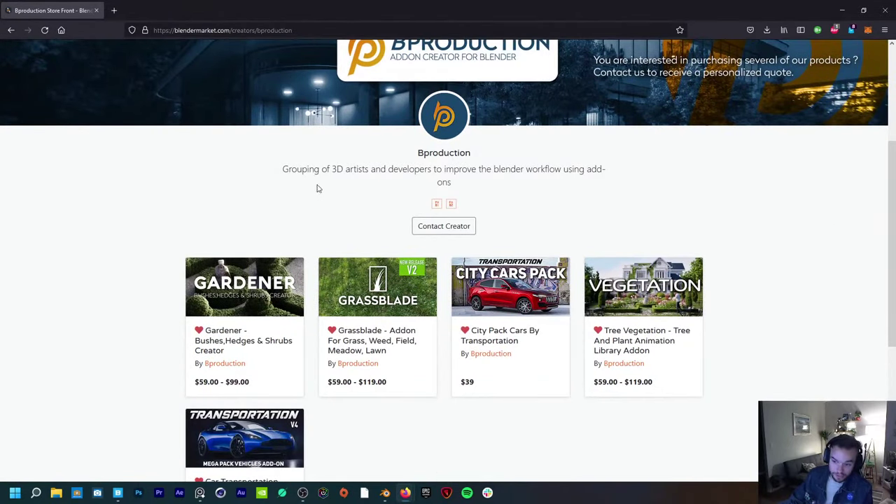
{"action": "scroll", "coordinate": [320, 189], "scroll_direction": "down", "scroll_amount": 1}
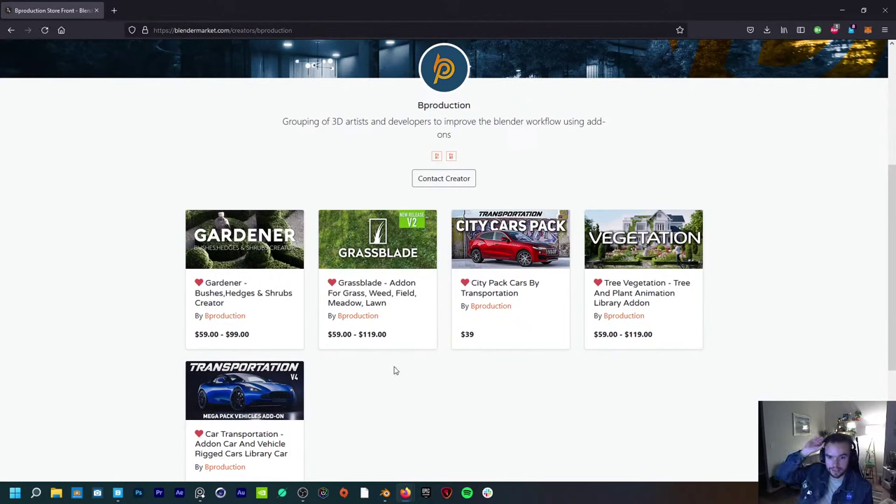
Step: Open the Tree Vegetation product page and examine its preview images, description and new Vegetation v4 assets
{"action": "left_click", "coordinate": [632, 275]}
{"action": "scroll", "coordinate": [413, 206], "scroll_direction": "down", "scroll_amount": 3}
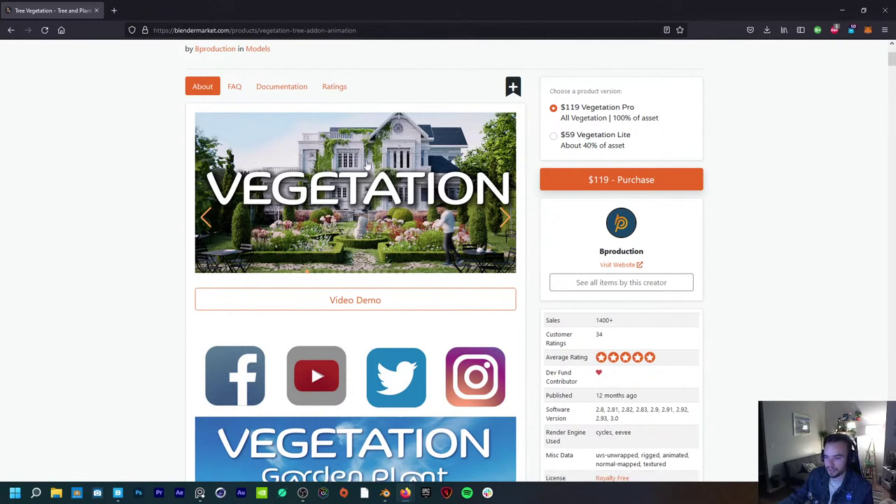
{"action": "left_click", "coordinate": [505, 219]}
{"action": "left_click", "coordinate": [505, 219]}
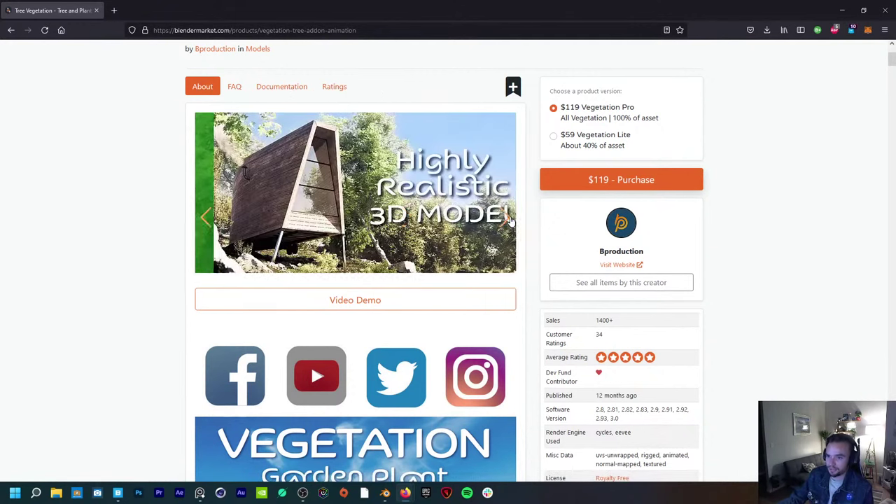
{"action": "scroll", "coordinate": [508, 226], "scroll_direction": "down", "scroll_amount": 8}
{"action": "scroll", "coordinate": [532, 251], "scroll_direction": "down", "scroll_amount": 9}
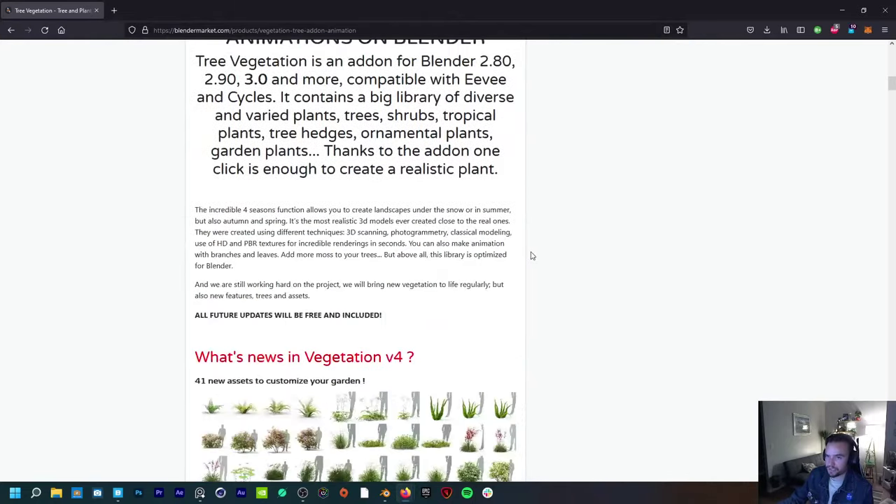
{"action": "scroll", "coordinate": [530, 259], "scroll_direction": "up", "scroll_amount": 2}
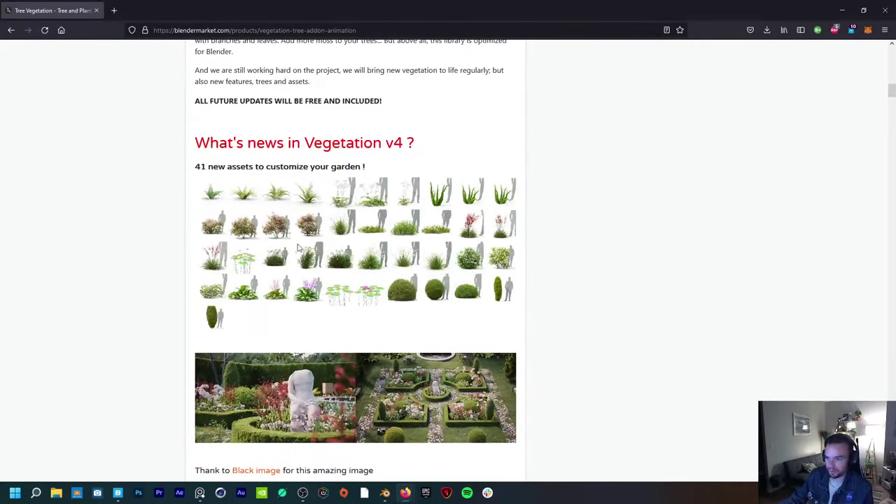
Step: Switch back to Blender, browse the full set of vegetation models and filter them to the Tree_hedge category
{"action": "key", "text": "alt+Tab"}
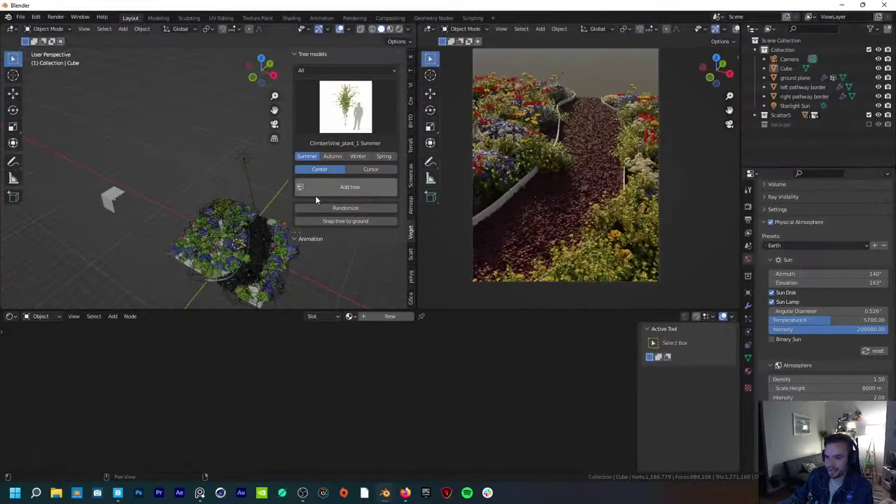
{"action": "left_click", "coordinate": [362, 131]}
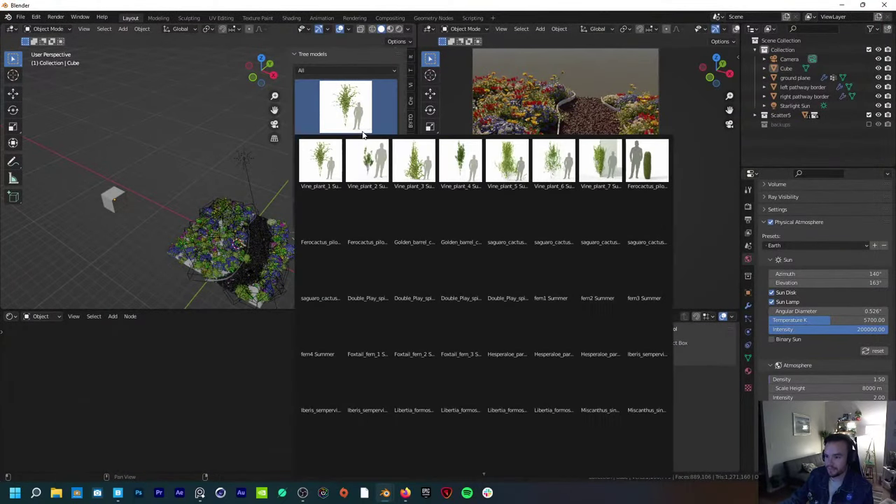
{"action": "left_click", "coordinate": [402, 284]}
{"action": "left_click", "coordinate": [355, 70]}
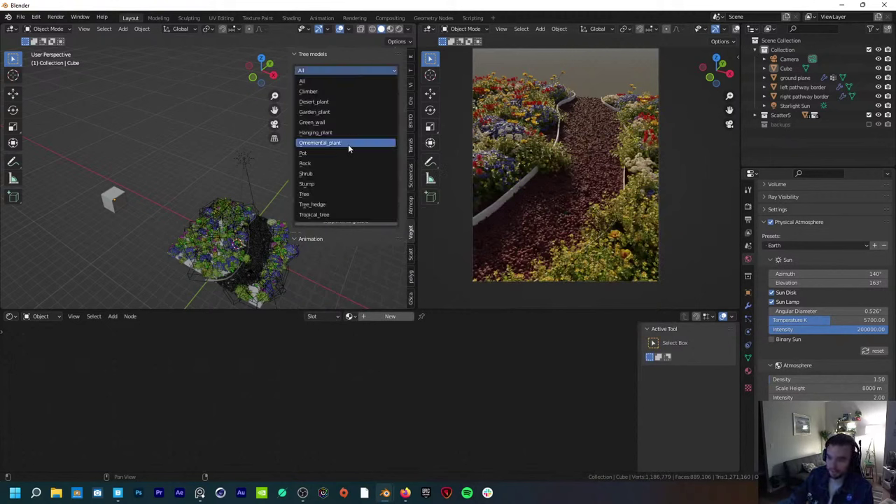
{"action": "left_click", "coordinate": [336, 205]}
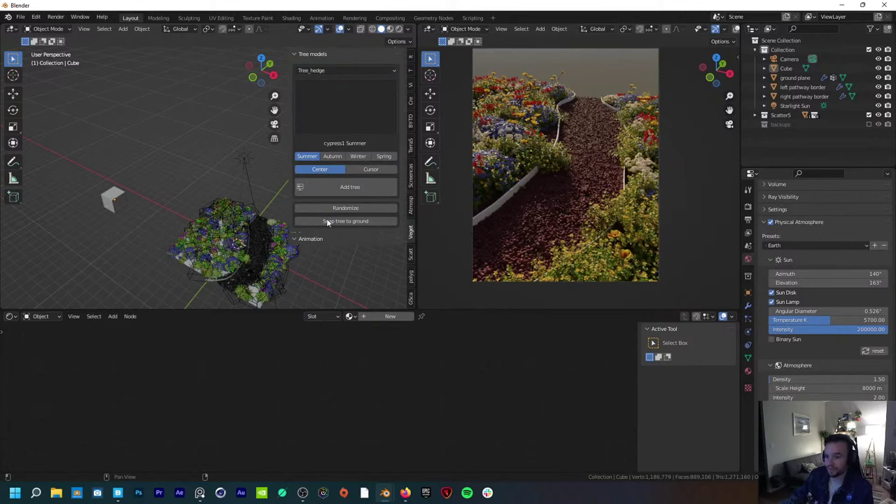
Step: Examine the garden path and boardwalk photos on the reference image board
{"action": "scroll", "coordinate": [415, 310], "scroll_direction": "down", "scroll_amount": 3}
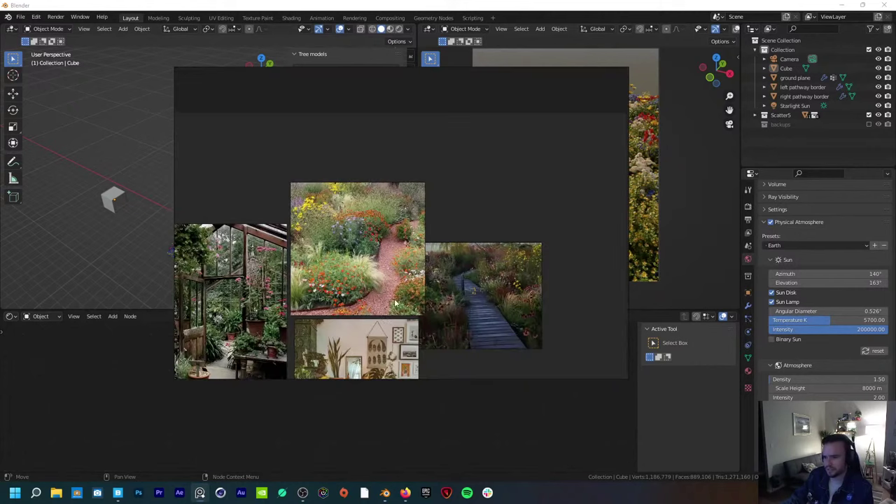
{"action": "middle_click_drag", "start_coordinate": [377, 329], "coordinate": [420, 281]}
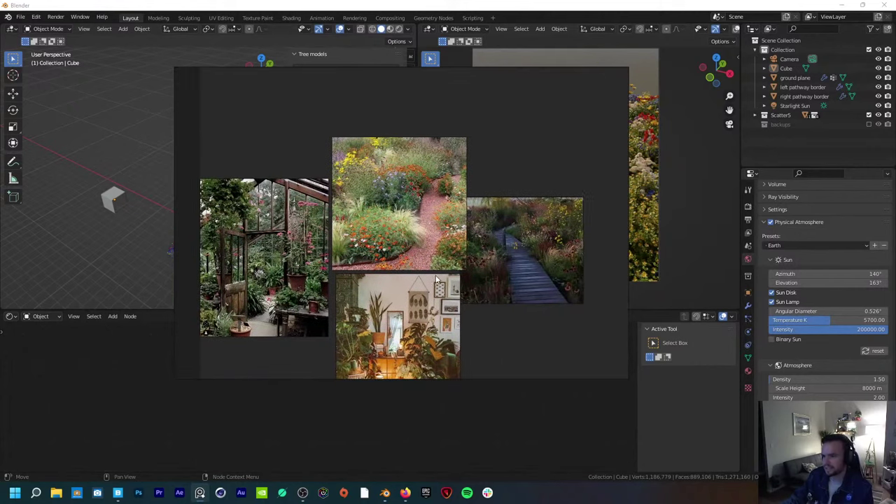
{"action": "scroll", "coordinate": [518, 238], "scroll_direction": "up", "scroll_amount": 4}
{"action": "middle_click_drag", "start_coordinate": [483, 218], "coordinate": [396, 195]}
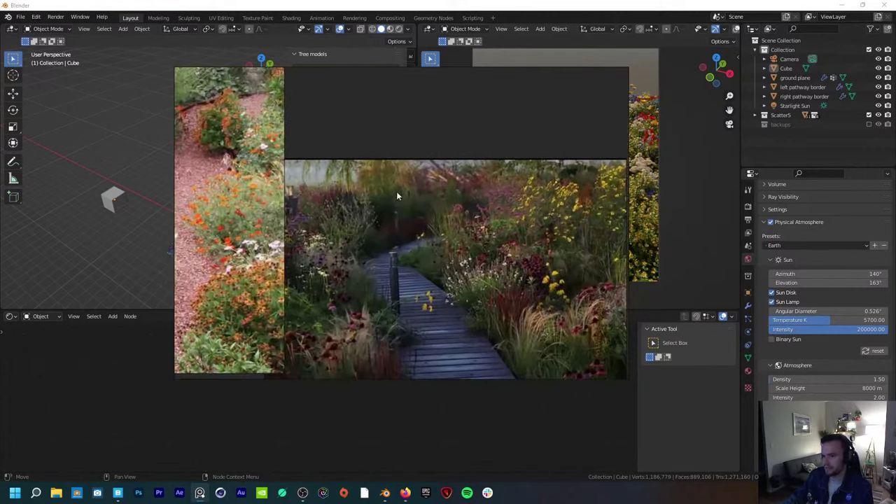
{"action": "scroll", "coordinate": [441, 212], "scroll_direction": "down", "scroll_amount": 2}
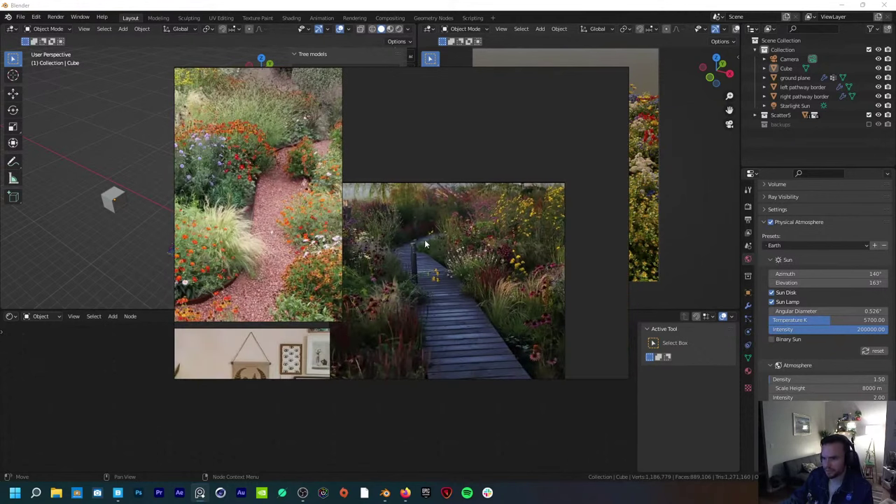
Step: Return to Blender and browse the available Tree_hedge models in the Vegetation add-on
{"action": "key", "text": "alt+Tab"}
{"action": "left_click", "coordinate": [360, 70]}
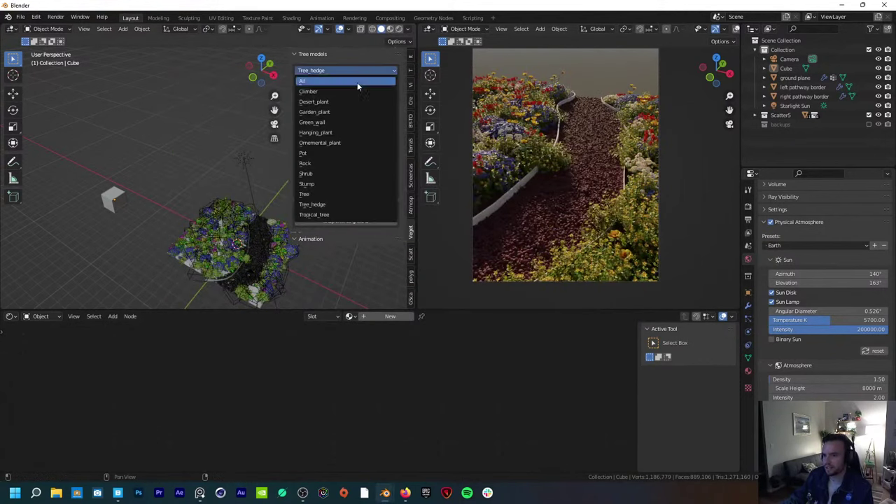
{"action": "left_click", "coordinate": [340, 193]}
{"action": "left_click", "coordinate": [334, 116]}
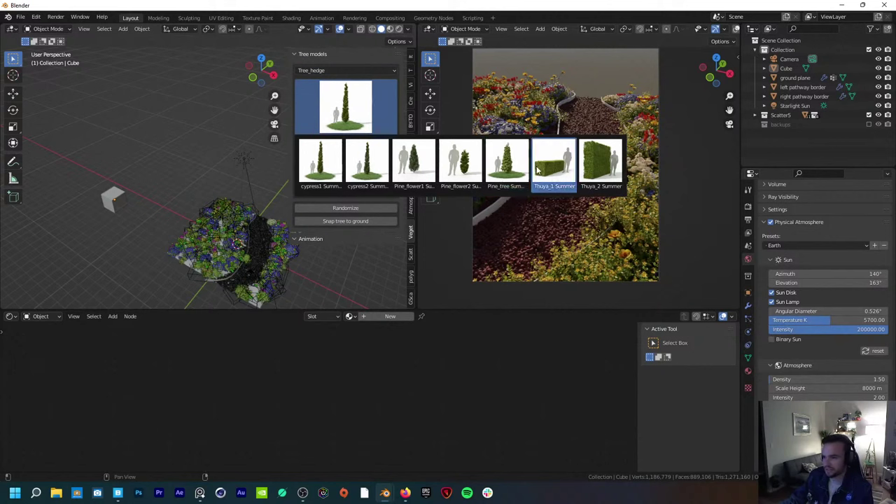
Step: Choose Bush_4_hemp Summer from the Shrub category and add it at the centre of the scene, inside the main Collection
{"action": "left_click", "coordinate": [359, 71]}
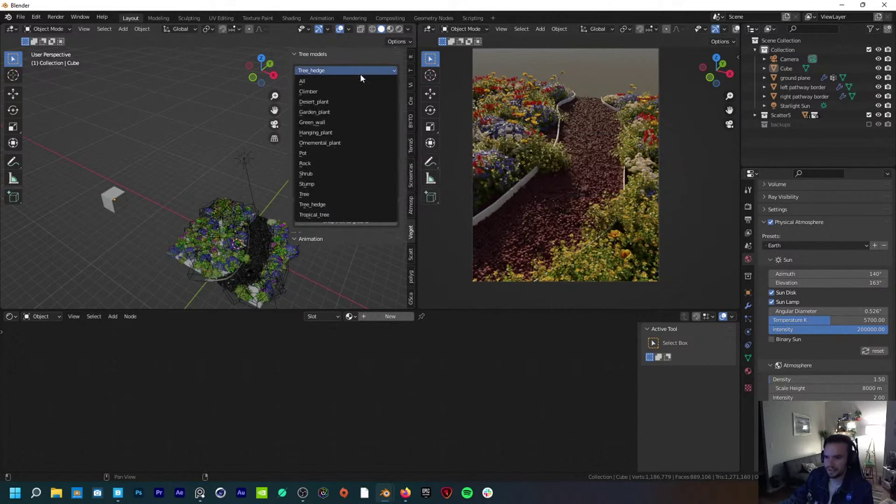
{"action": "left_click", "coordinate": [331, 174]}
{"action": "left_click", "coordinate": [344, 109]}
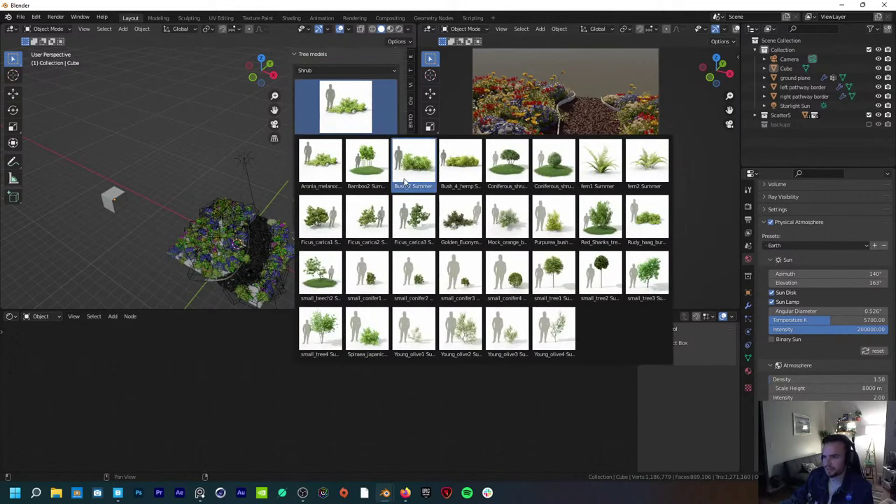
{"action": "left_click", "coordinate": [451, 175]}
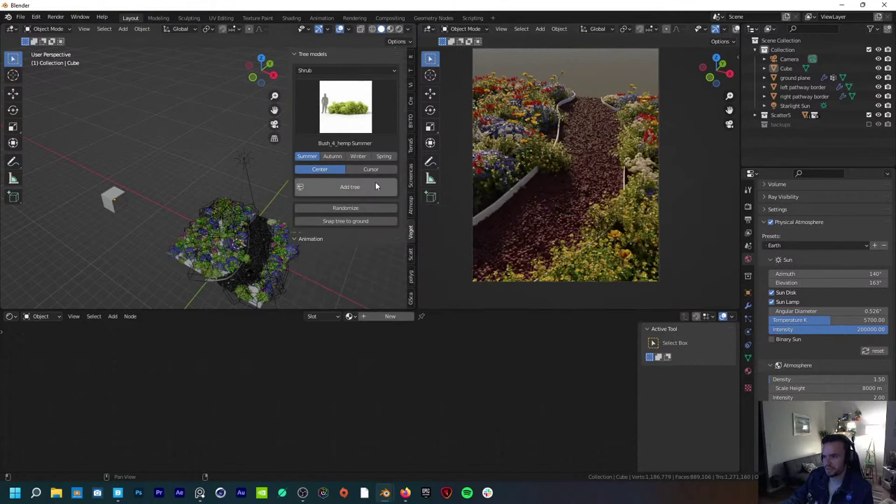
{"action": "left_click", "coordinate": [791, 50]}
{"action": "left_click", "coordinate": [356, 190]}
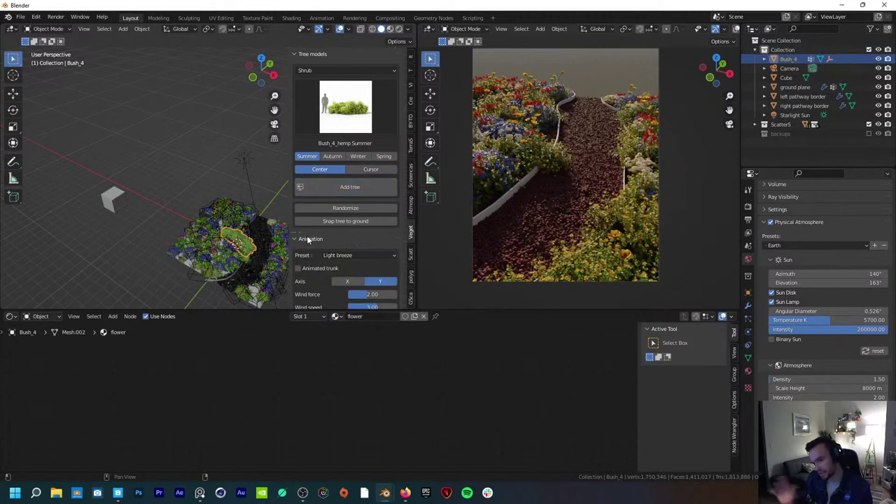
Step: Rotate the new bush about 79° around the Z axis and scale it up by about 1.337
{"action": "key", "text": "r"}
{"action": "key", "text": "z"}
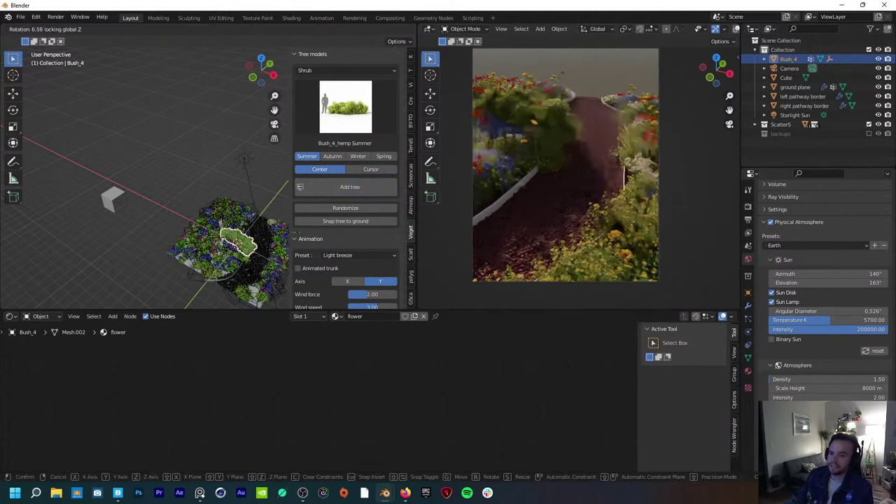
{"action": "key", "text": "Return"}
{"action": "key", "text": "s"}
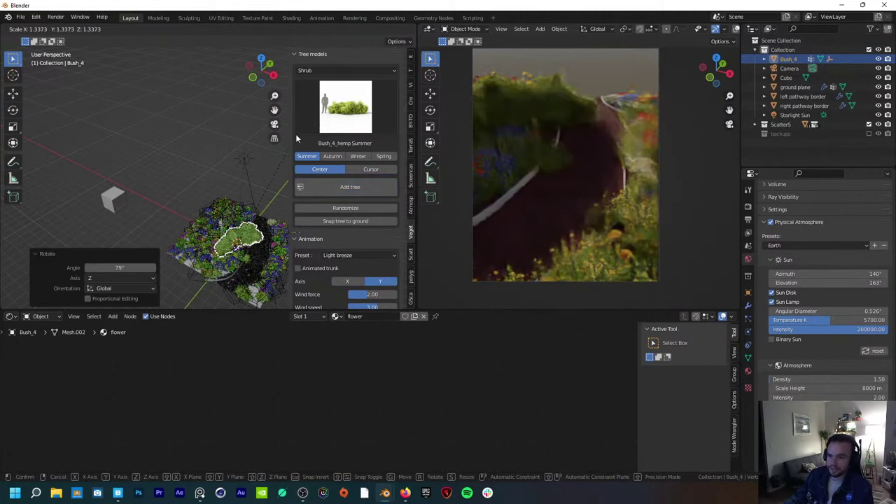
{"action": "key", "text": "Return"}
Step: Move the bush about 1.9 m along the ground towards negative X and rotate it about 40.9° around the Z axis
{"action": "key", "text": "g"}
{"action": "key", "text": "shift+z"}
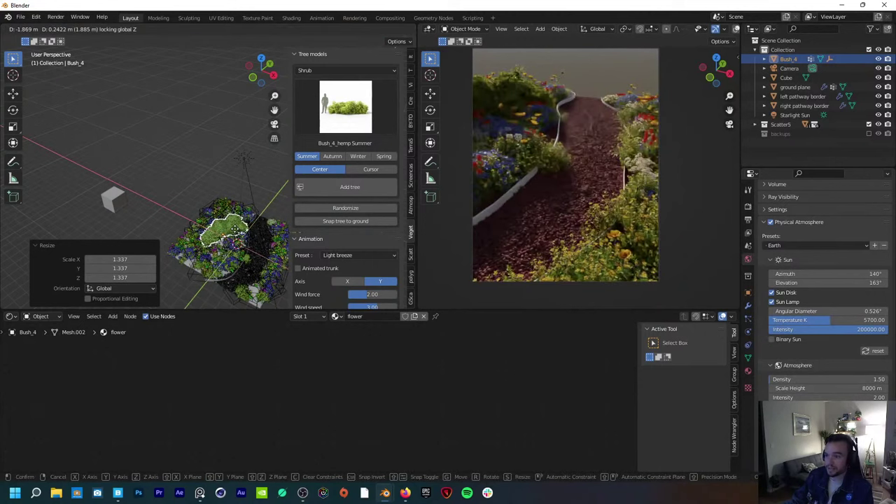
{"action": "key", "text": "Return"}
{"action": "key", "text": "r"}
{"action": "key", "text": "shift+z"}
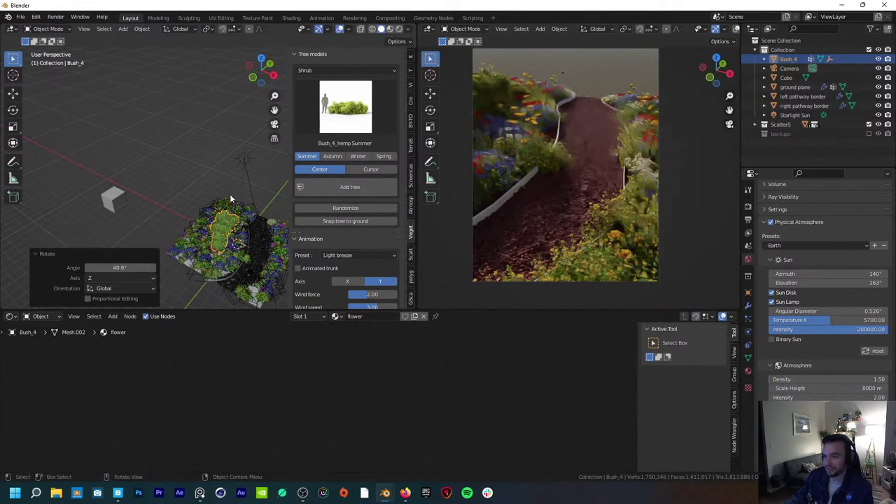
{"action": "key", "text": "Return"}
{"action": "scroll", "coordinate": [319, 267], "scroll_direction": "down", "scroll_amount": 3}
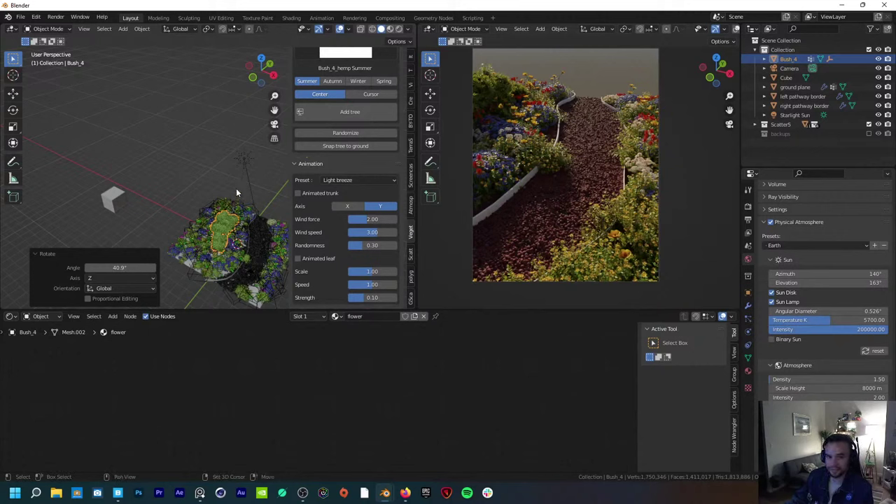
{"action": "middle_click_drag", "start_coordinate": [231, 190], "coordinate": [224, 213]}
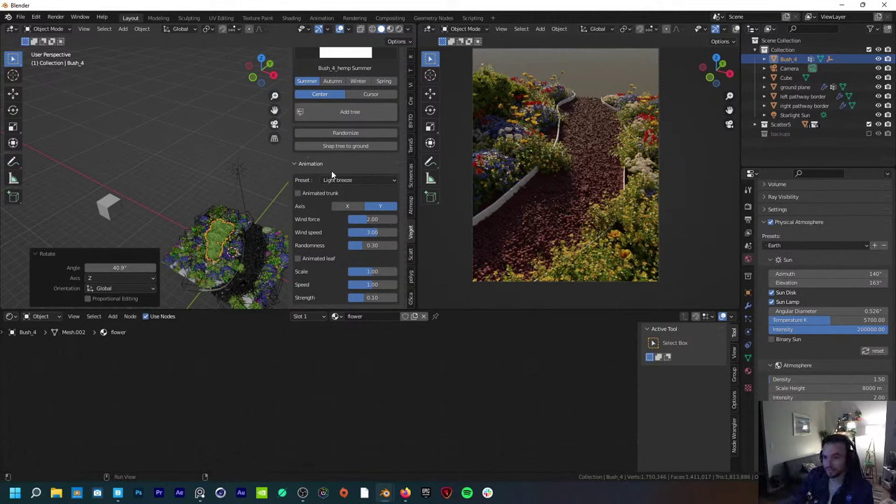
{"action": "left_click", "coordinate": [382, 180]}
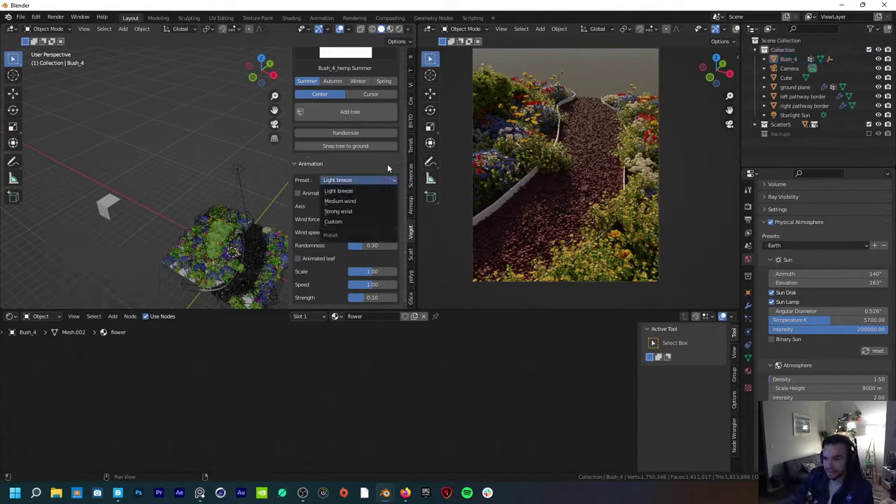
{"action": "scroll", "coordinate": [385, 171], "scroll_direction": "up", "scroll_amount": 4}
{"action": "left_click", "coordinate": [373, 110]}
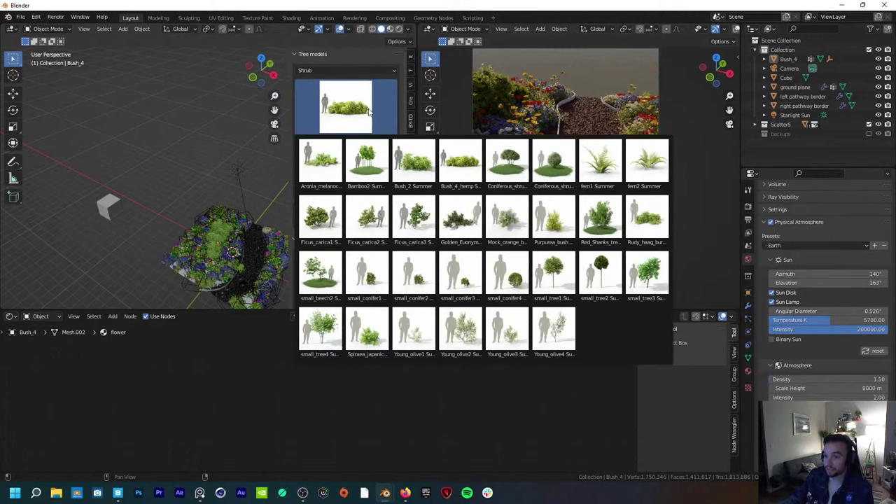
{"action": "left_click", "coordinate": [232, 165]}
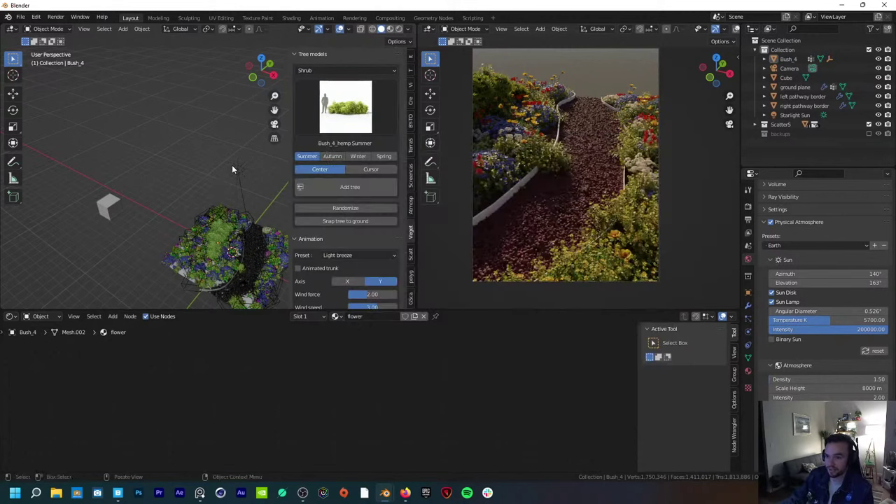
Step: Add a second Bush_4_hemp Summer at the scene centre and rotate it about -21° around the Z axis in top view
{"action": "left_click", "coordinate": [337, 188]}
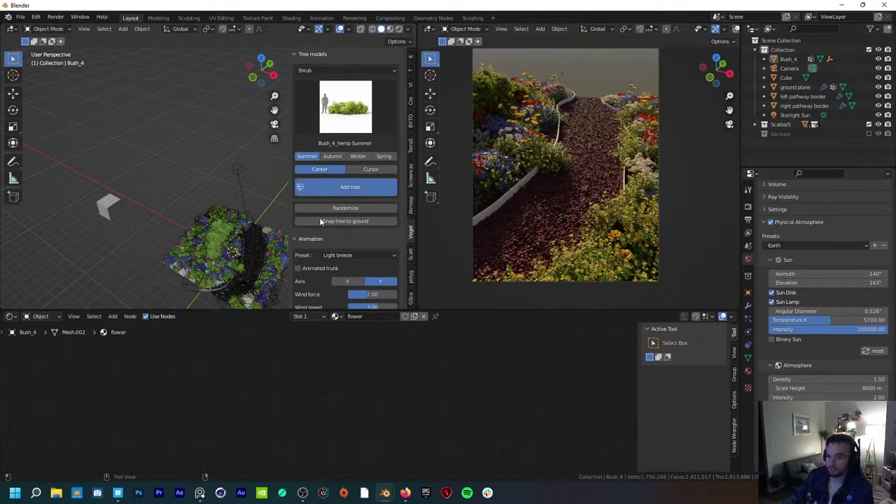
{"action": "scroll", "coordinate": [214, 174], "scroll_direction": "up", "scroll_amount": 3}
{"action": "middle_click_drag", "start_coordinate": [214, 174], "coordinate": [233, 189]}
{"action": "scroll", "coordinate": [238, 207], "scroll_direction": "down", "scroll_amount": 2}
{"action": "key", "text": "r"}
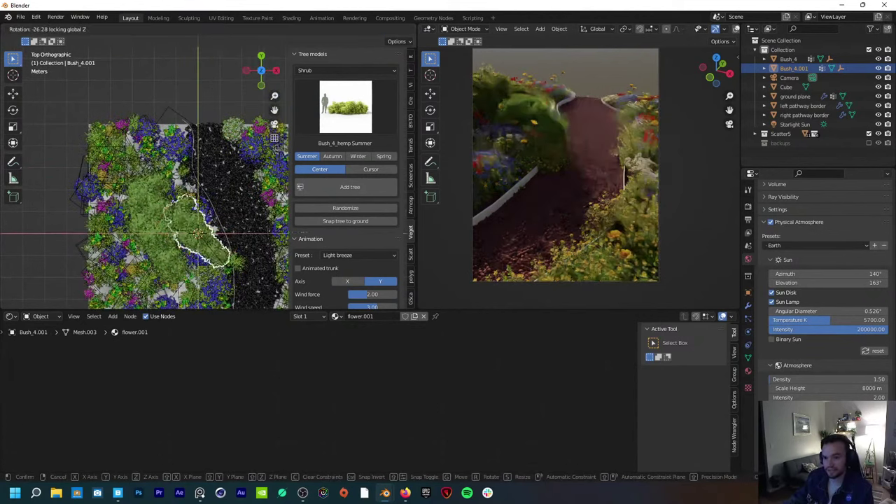
{"action": "left_click", "coordinate": [110, 193]}
{"action": "scroll", "coordinate": [110, 193], "scroll_direction": "down", "scroll_amount": 2}
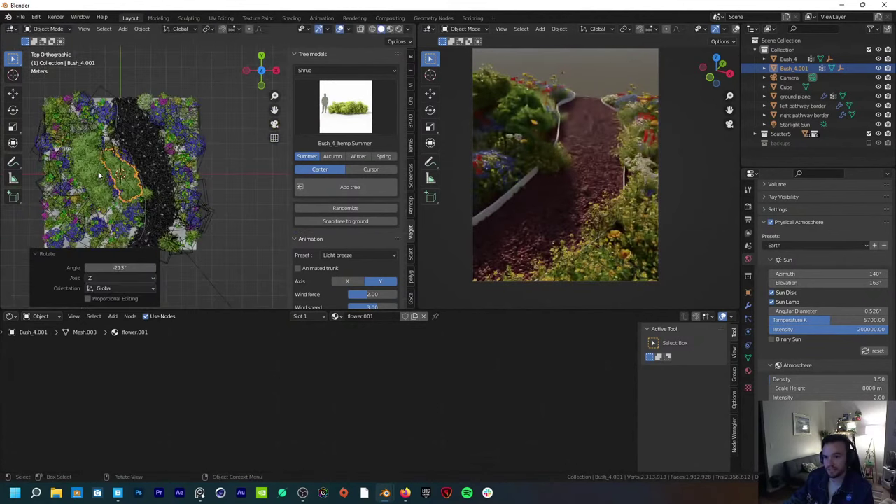
Step: Move the second bush about 3.08 m in X and 4.48 m in Y, right of the path's far end, and rotate it about 23° around Z
{"action": "key", "text": "g"}
{"action": "key", "text": "shift+z"}
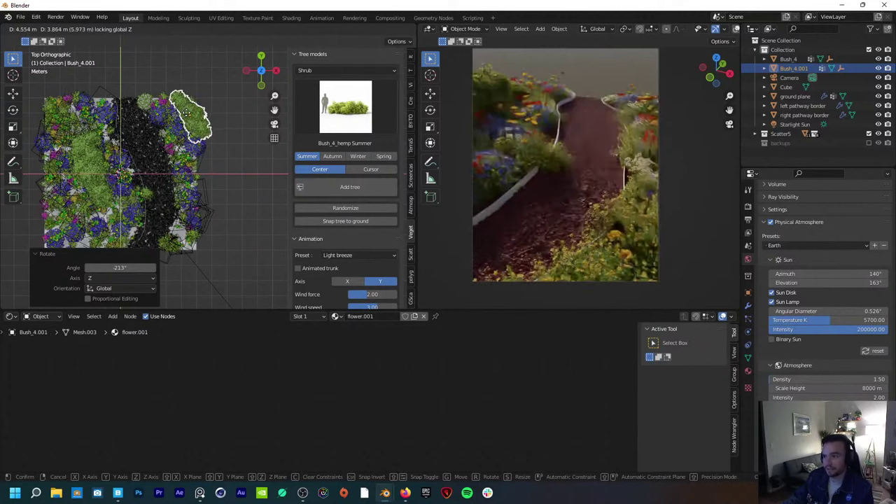
{"action": "left_click", "coordinate": [165, 103]}
{"action": "key", "text": "r"}
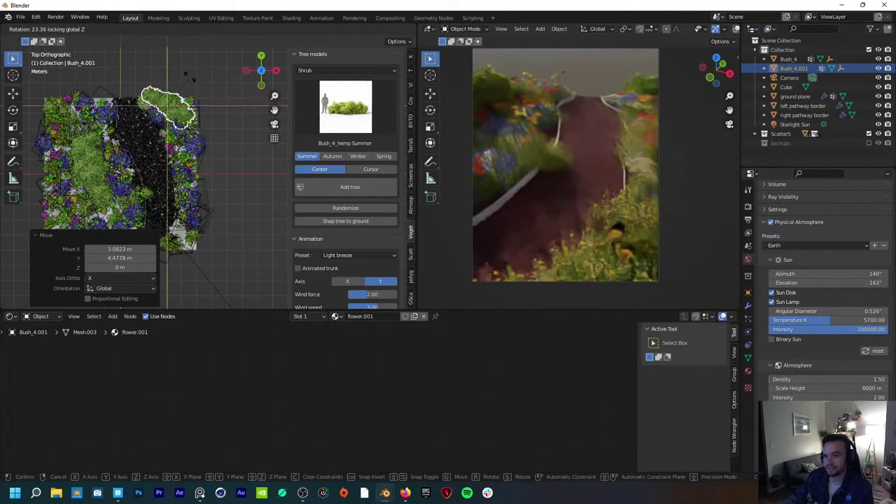
{"action": "left_click", "coordinate": [190, 81]}
Step: Scale the second bush up by about 1.238 and shift it about 0.58 m in X and -0.33 m in Y
{"action": "key", "text": "s"}
{"action": "left_click", "coordinate": [204, 81]}
{"action": "key", "text": "g"}
{"action": "key", "text": "shift+z"}
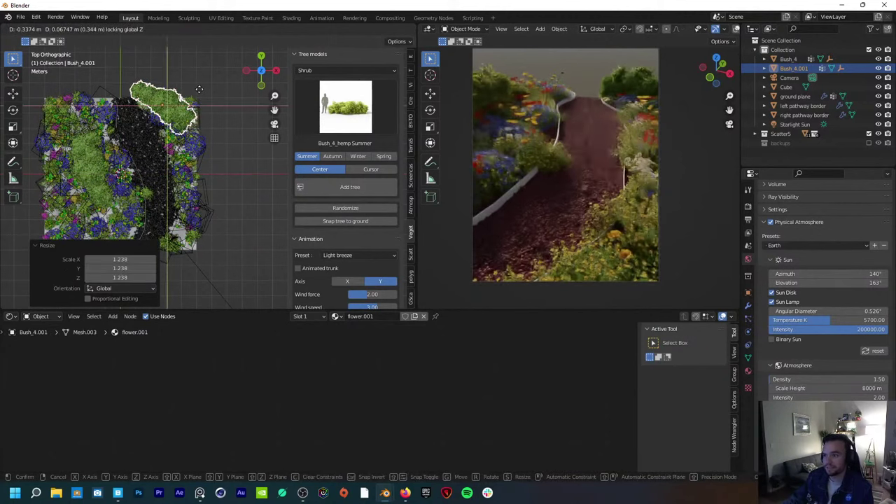
{"action": "left_click", "coordinate": [205, 128]}
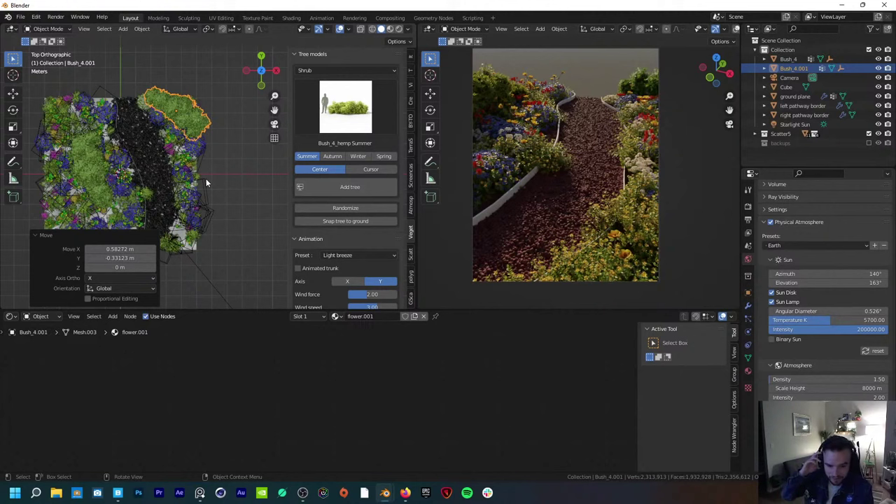
Step: Choose Red_Shanks_tree Summer from the Shrub category and add it at the centre of the scene
{"action": "middle_click_drag", "start_coordinate": [206, 180], "coordinate": [217, 231]}
{"action": "left_click", "coordinate": [350, 116]}
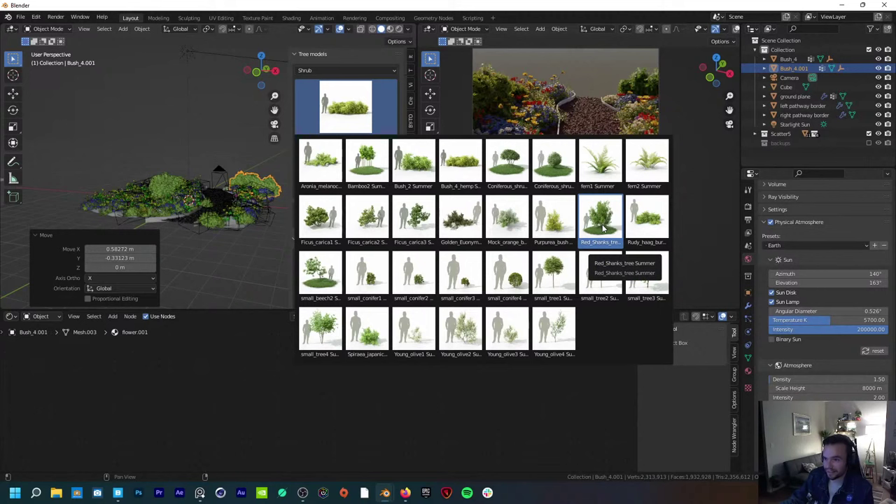
{"action": "left_click", "coordinate": [601, 220]}
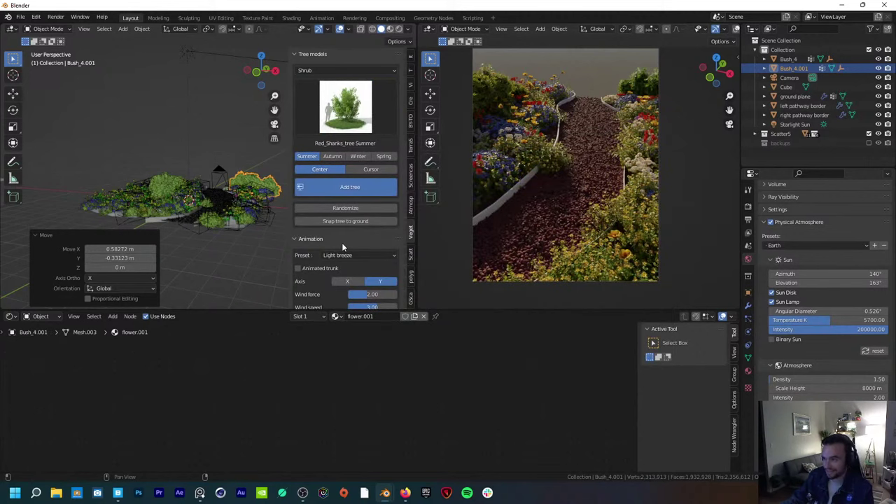
{"action": "middle_click_drag", "start_coordinate": [252, 210], "coordinate": [181, 210]}
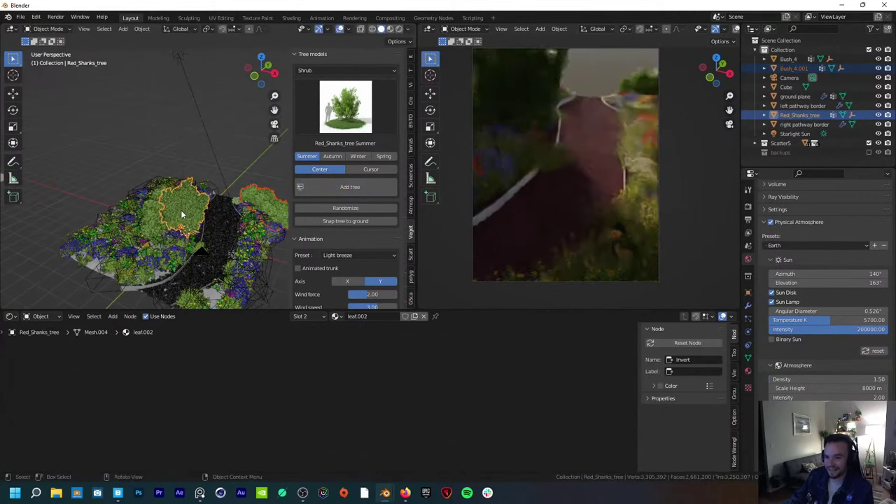
Step: Move the Red_Shanks_tree along the ground about -0.24 m in X and -2.86 m in Y, onto the flower bed left of the path
{"action": "key", "text": "g"}
{"action": "key", "text": "shift+z"}
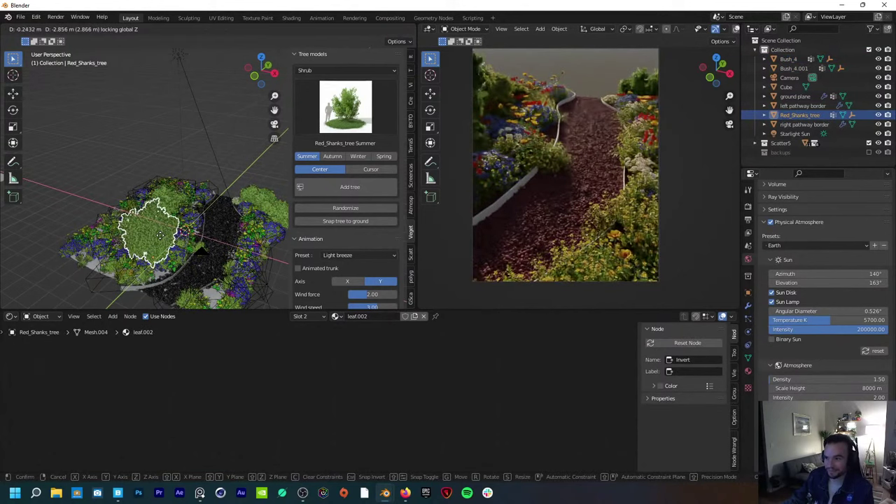
{"action": "left_click", "coordinate": [189, 231]}
Step: Make a linked duplicate of the Red_Shanks_tree, placed about 5.39 m in X and -1.44 m in Y away, right of the path
{"action": "middle_click_drag", "start_coordinate": [189, 231], "coordinate": [191, 207]}
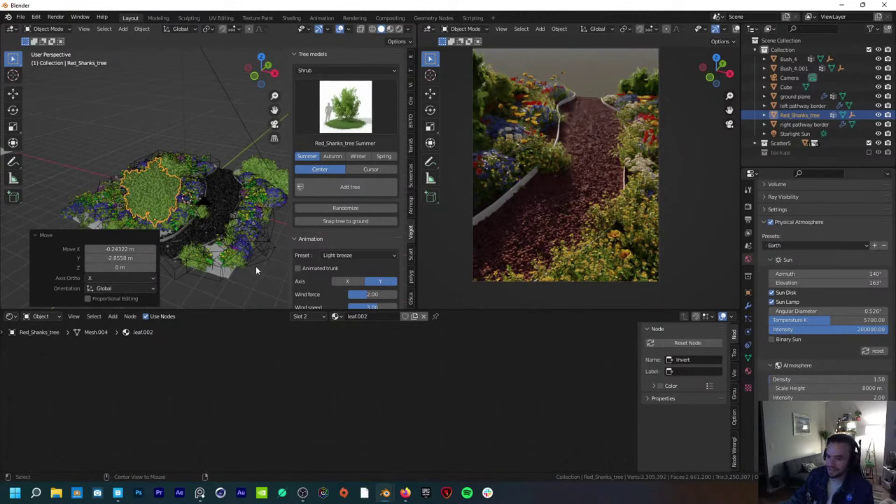
{"action": "key", "text": "alt+d"}
{"action": "key", "text": "shift+z"}
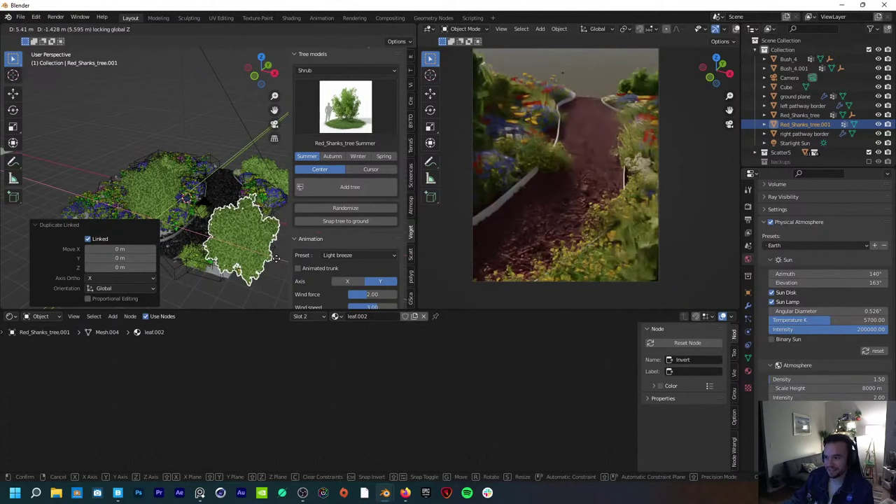
{"action": "left_click", "coordinate": [276, 262]}
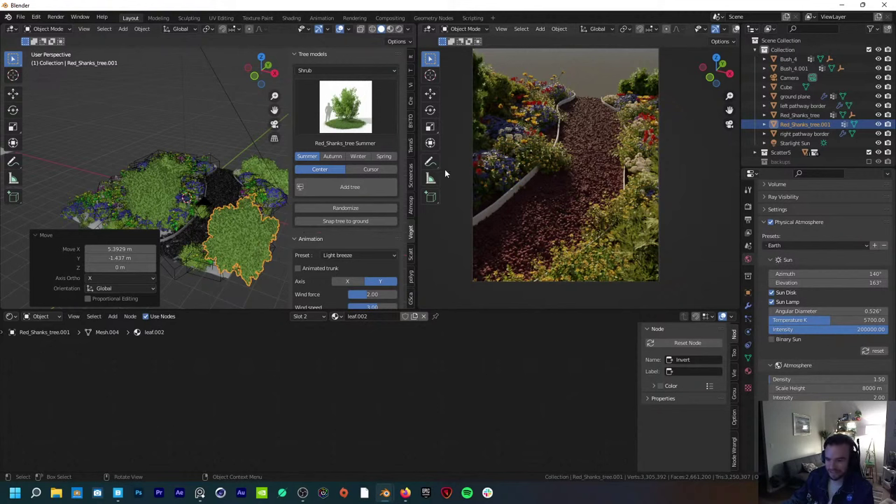
Step: Inspect the tree layout from outside the camera view, return to it, and add another Red_Shanks_tree Summer at the scene centre
{"action": "left_click", "coordinate": [380, 117]}
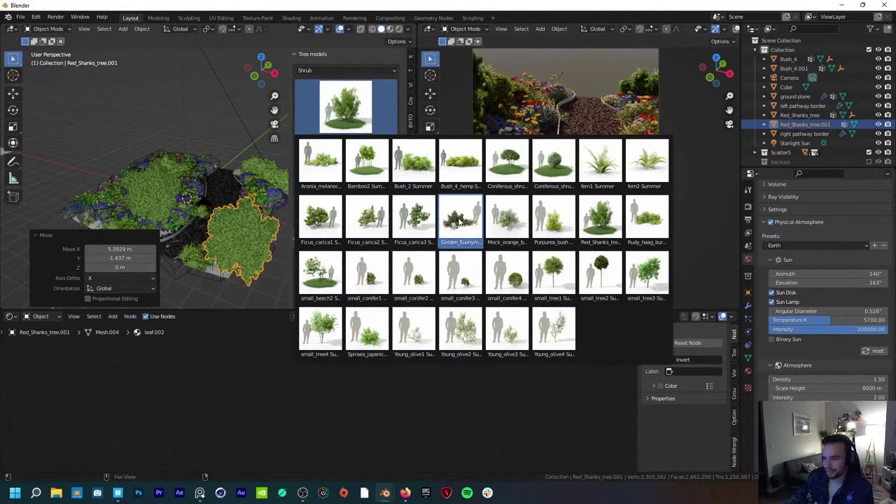
{"action": "left_click", "coordinate": [599, 221]}
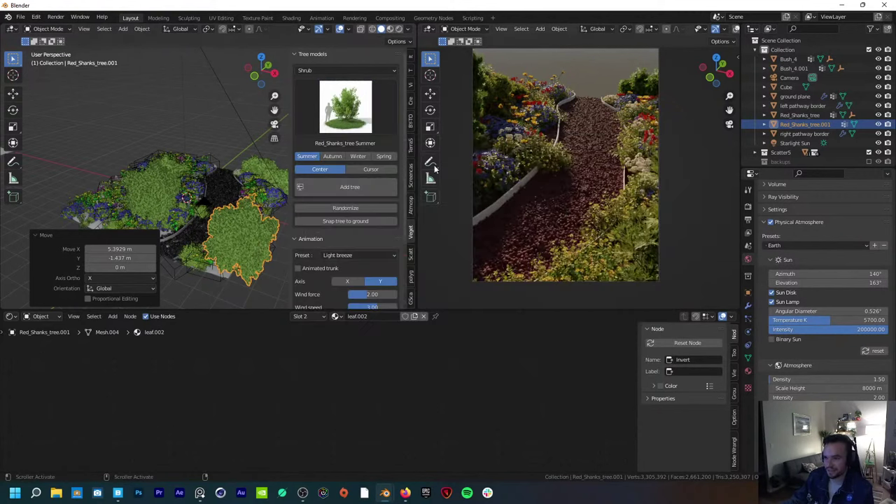
{"action": "middle_click_drag", "start_coordinate": [596, 123], "coordinate": [598, 174]}
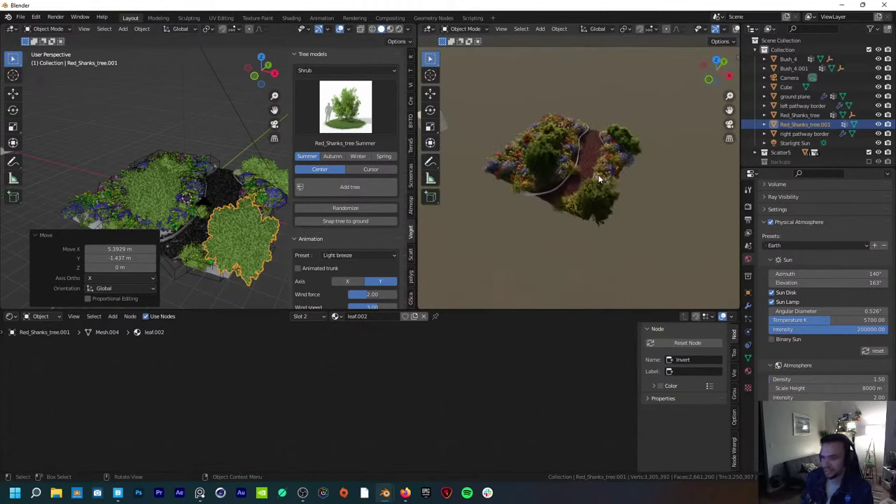
{"action": "key", "text": "KP_0"}
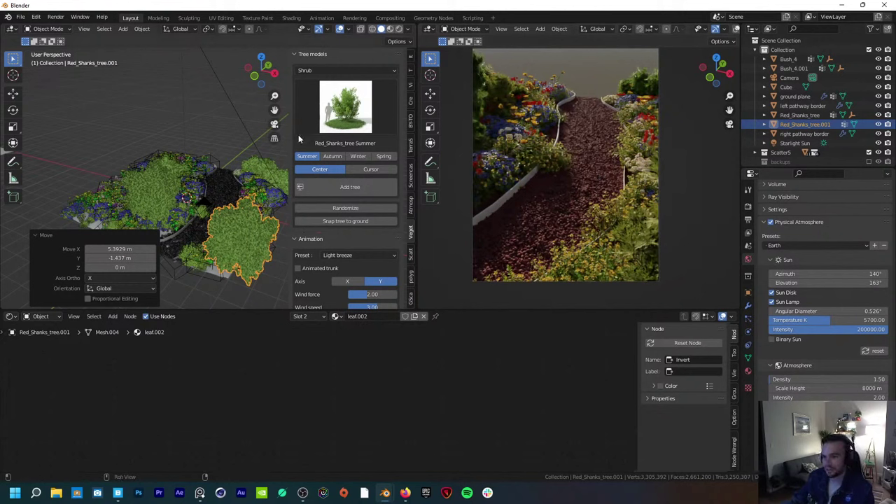
{"action": "left_click", "coordinate": [364, 188]}
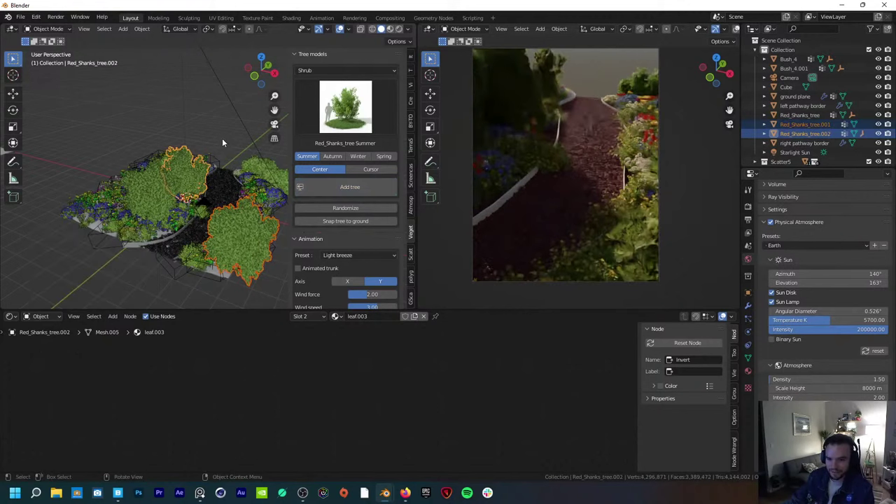
Step: Move only the newest Red_Shanks_tree to the path's far end, about 1.55 m in X and 4.28 m in Y, plus a nudge of about 0.13 m and 0.25 m
{"action": "left_click", "coordinate": [194, 181]}
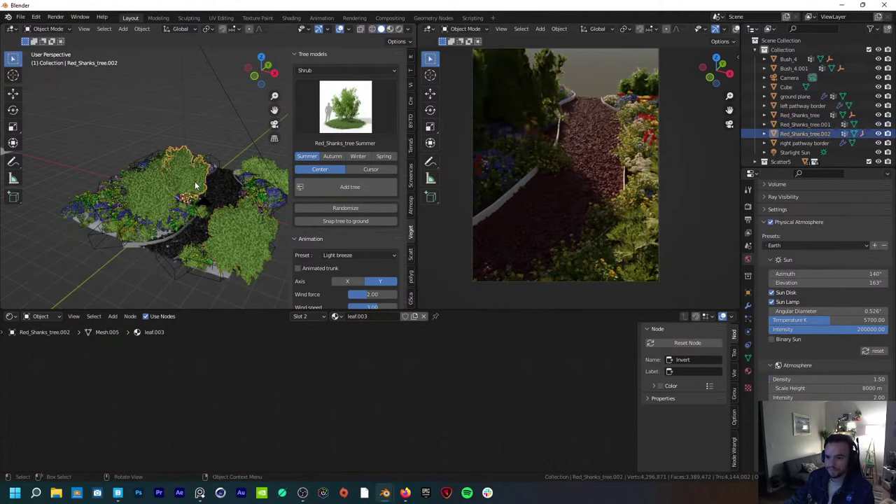
{"action": "key", "text": "g"}
{"action": "key", "text": "shift+z"}
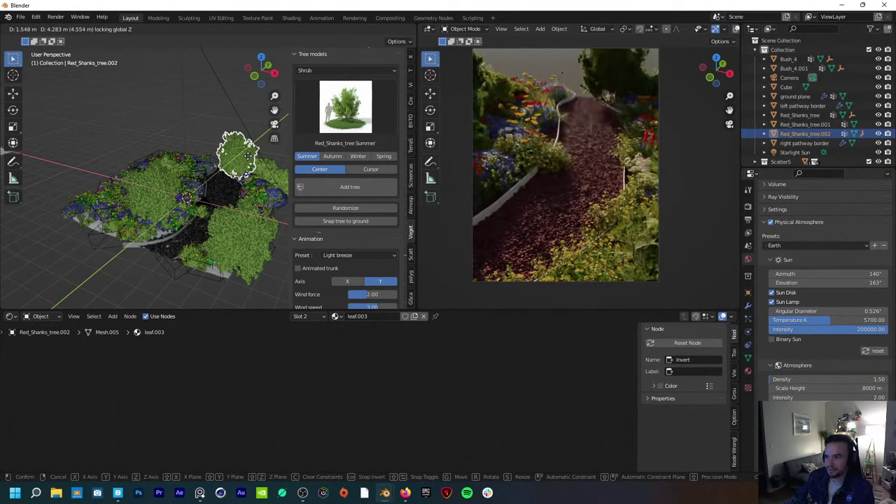
{"action": "left_click", "coordinate": [249, 160]}
{"action": "key", "text": "g"}
{"action": "key", "text": "shift+z"}
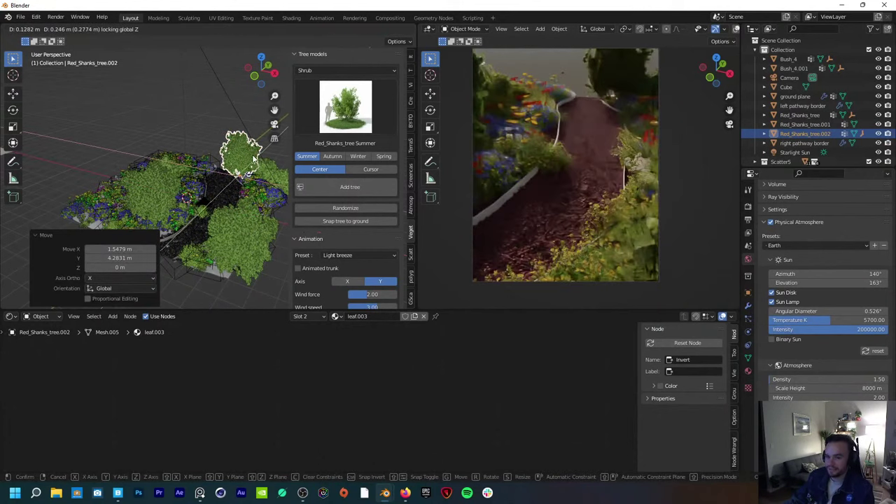
{"action": "left_click", "coordinate": [253, 161]}
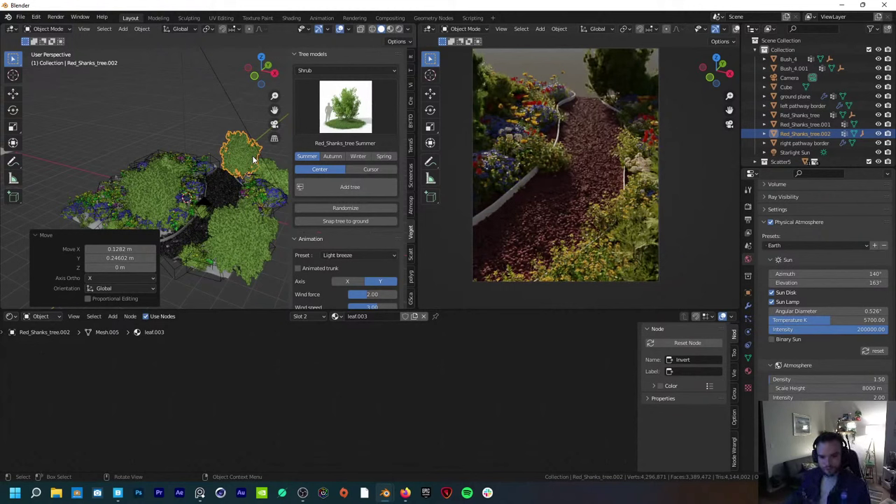
Step: Deselect the tree and switch the rendered camera viewport to Solid shading
{"action": "left_click", "coordinate": [210, 138]}
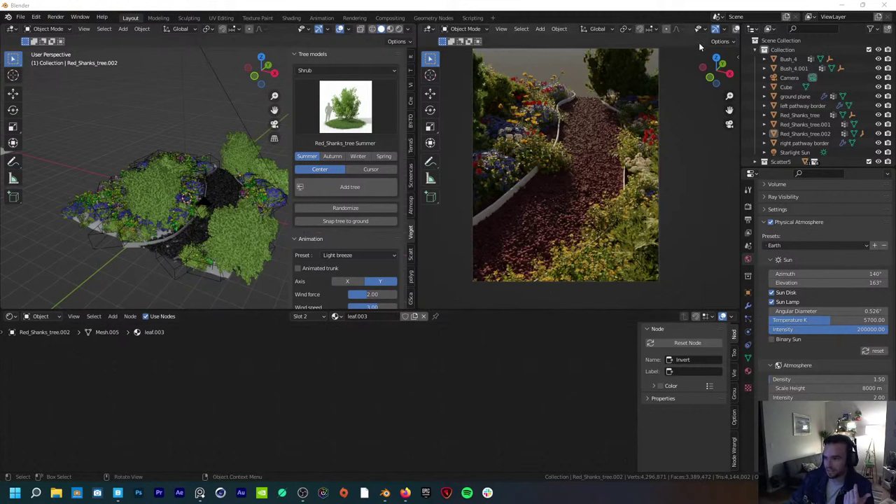
{"action": "scroll", "coordinate": [719, 30], "scroll_direction": "down", "scroll_amount": 4}
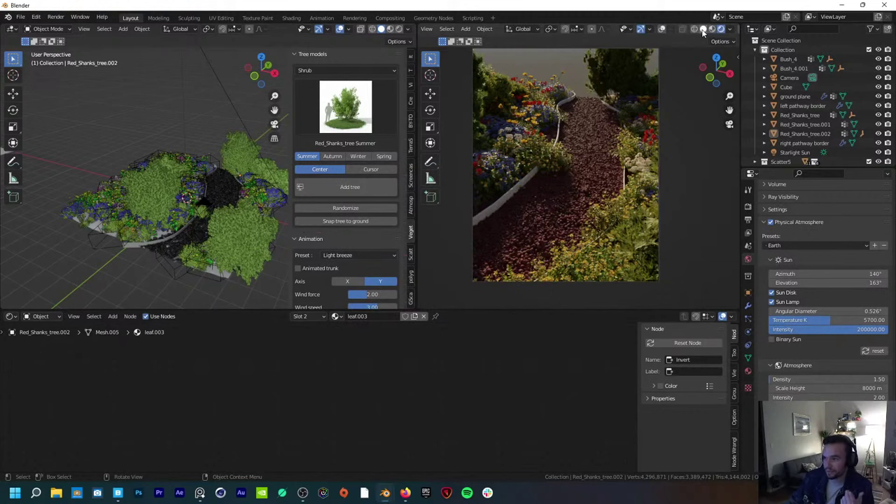
{"action": "left_click", "coordinate": [704, 30]}
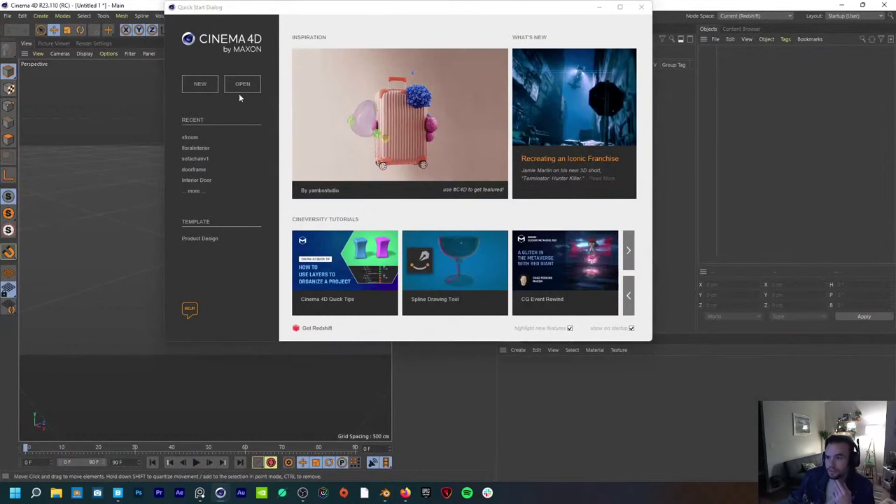
Step: Switch to Cinema 4D, open the recent floralinterior project and make the clouds object visible in the viewport
{"action": "left_click", "coordinate": [199, 150]}
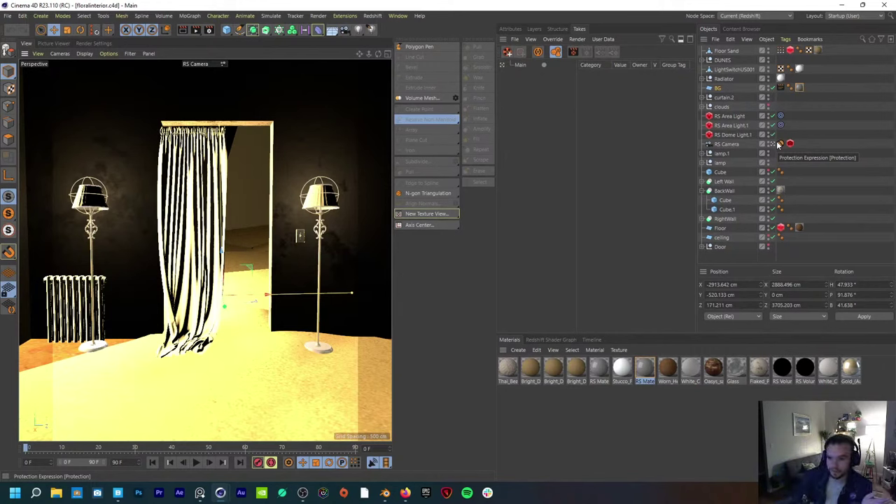
{"action": "left_click", "coordinate": [768, 106]}
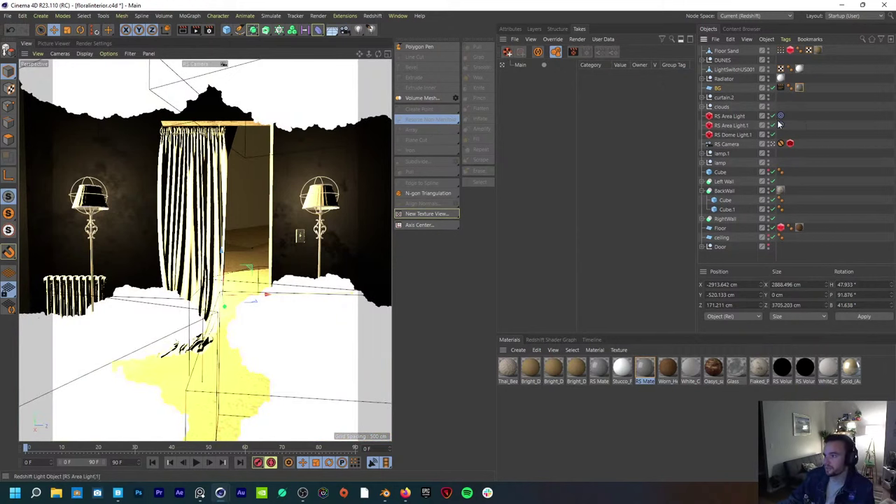
Step: Expand the clouds group and select the RS Volume material assigned to Cloud.5
{"action": "left_click", "coordinate": [721, 107]}
{"action": "left_click", "coordinate": [703, 107]}
{"action": "left_click", "coordinate": [726, 116]}
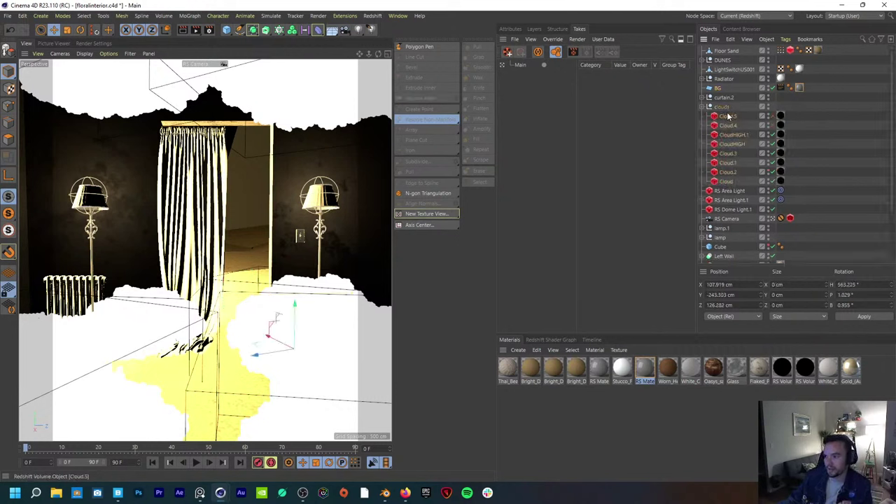
{"action": "left_click", "coordinate": [781, 116]}
{"action": "right_click", "coordinate": [779, 376]}
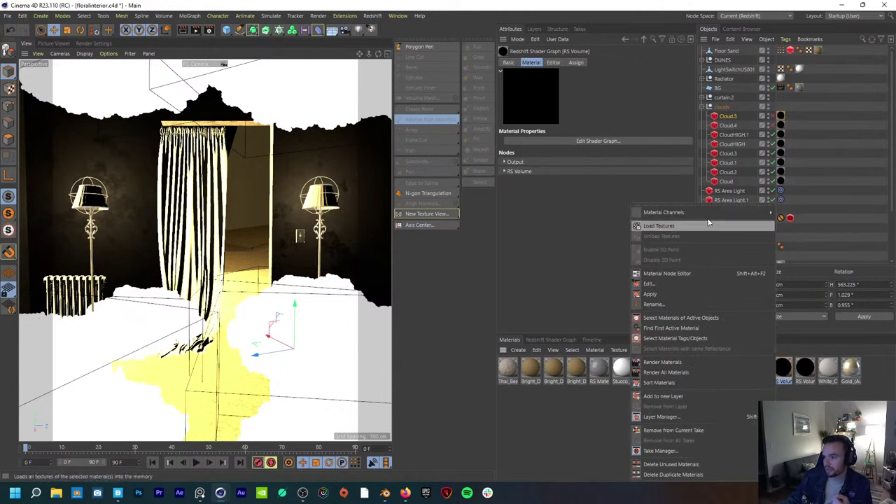
{"action": "left_click", "coordinate": [785, 376]}
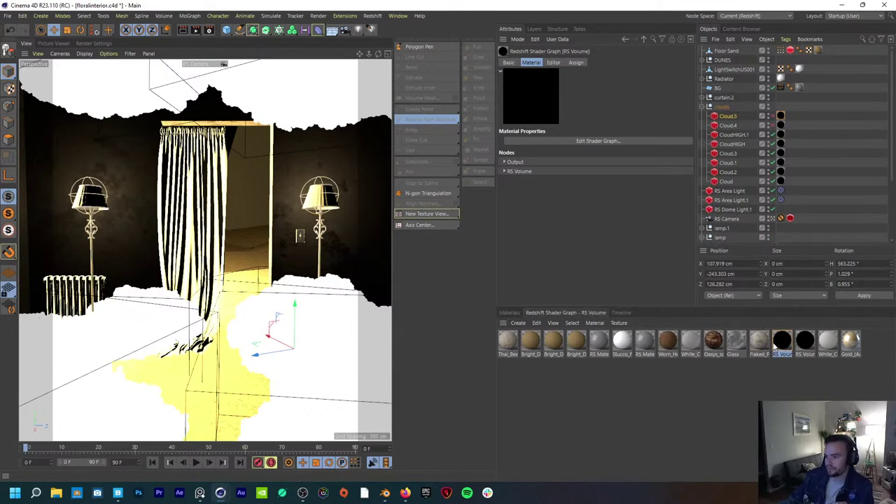
Step: Open the cloud material's Redshift shader graph, undock it into a floating window and make the window taller
{"action": "double_click", "coordinate": [776, 342]}
{"action": "left_click", "coordinate": [571, 322]}
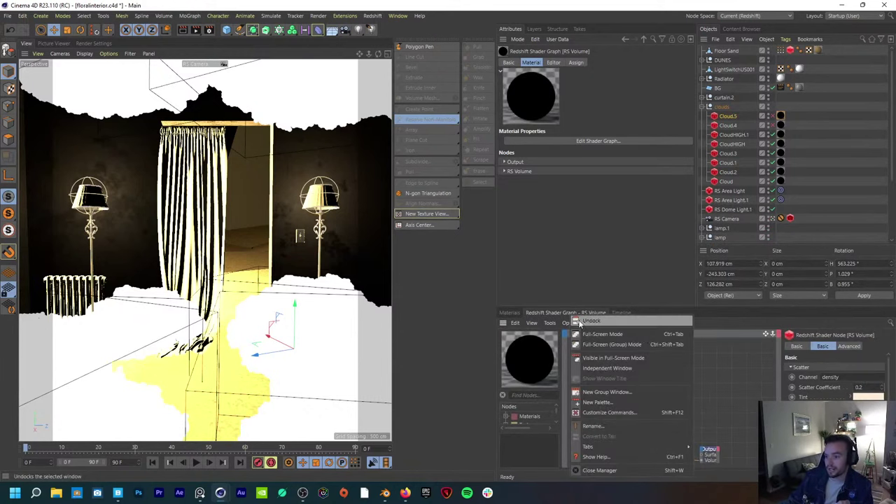
{"action": "left_click", "coordinate": [588, 321]}
{"action": "left_click_drag", "start_coordinate": [589, 311], "coordinate": [464, 156]}
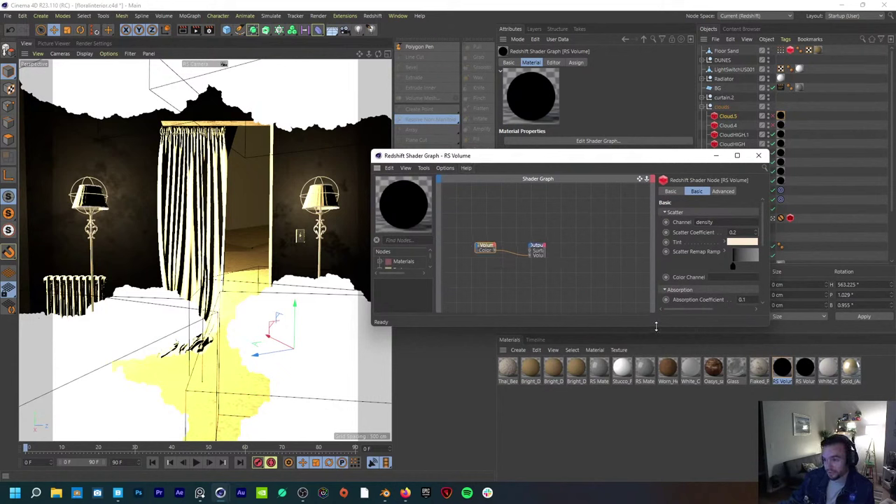
{"action": "left_click_drag", "start_coordinate": [658, 325], "coordinate": [681, 419]}
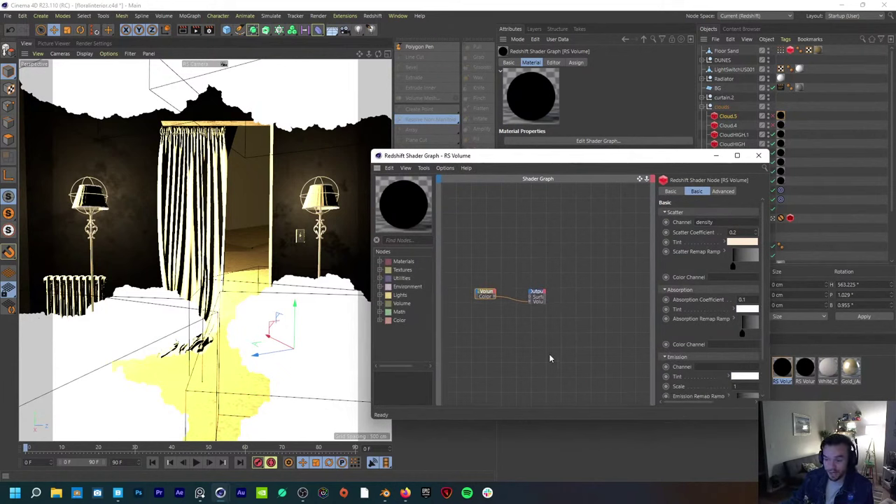
Step: Examine the RS Volume node's scatter, absorption and advanced settings, and close the shader graph window
{"action": "scroll", "coordinate": [492, 313], "scroll_direction": "up", "scroll_amount": 3}
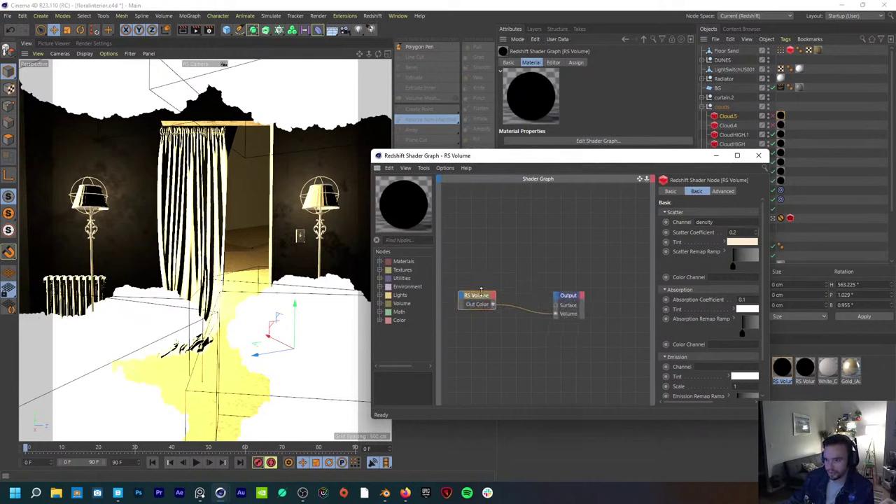
{"action": "left_click_drag", "start_coordinate": [474, 300], "coordinate": [482, 297]}
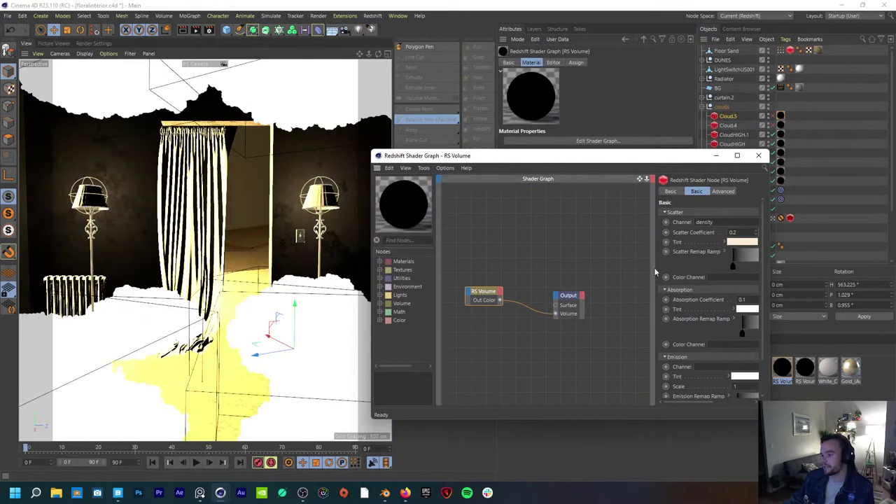
{"action": "left_click_drag", "start_coordinate": [654, 267], "coordinate": [571, 264]}
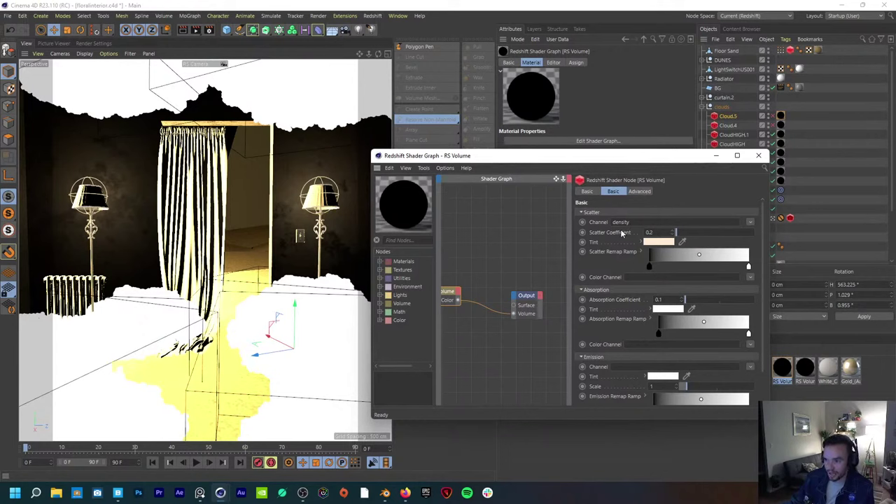
{"action": "left_click", "coordinate": [637, 192]}
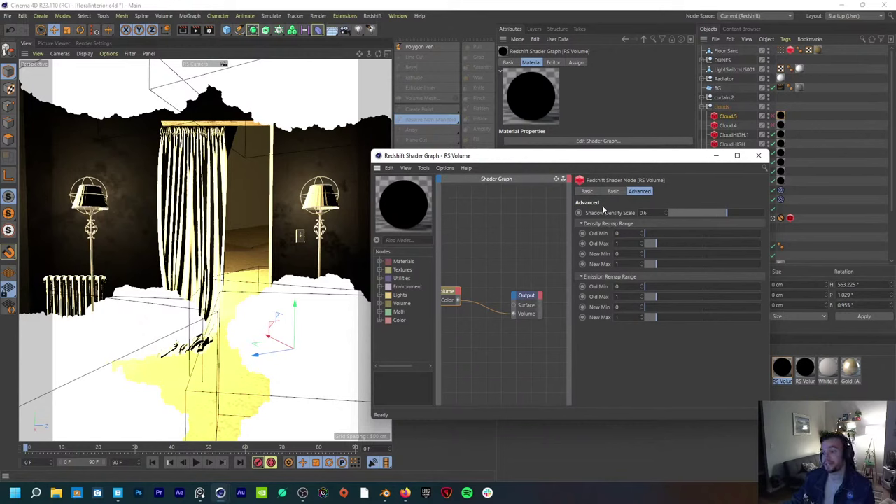
{"action": "left_click", "coordinate": [613, 191]}
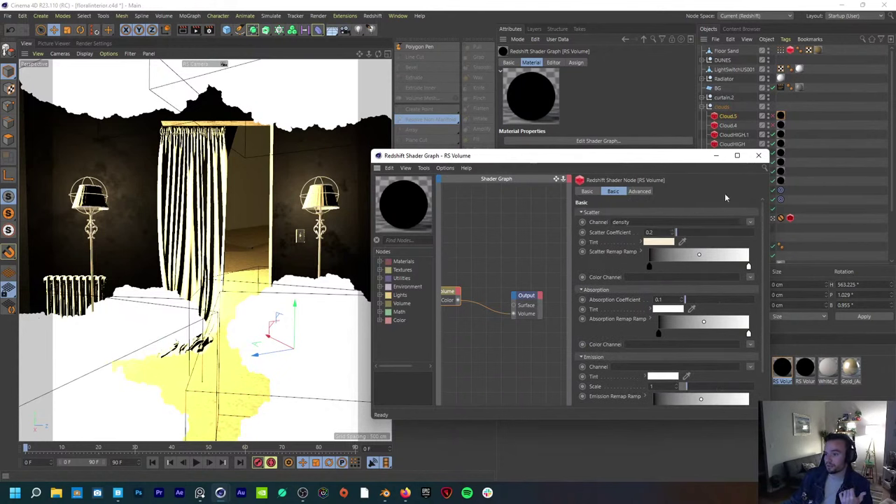
{"action": "left_click", "coordinate": [757, 155]}
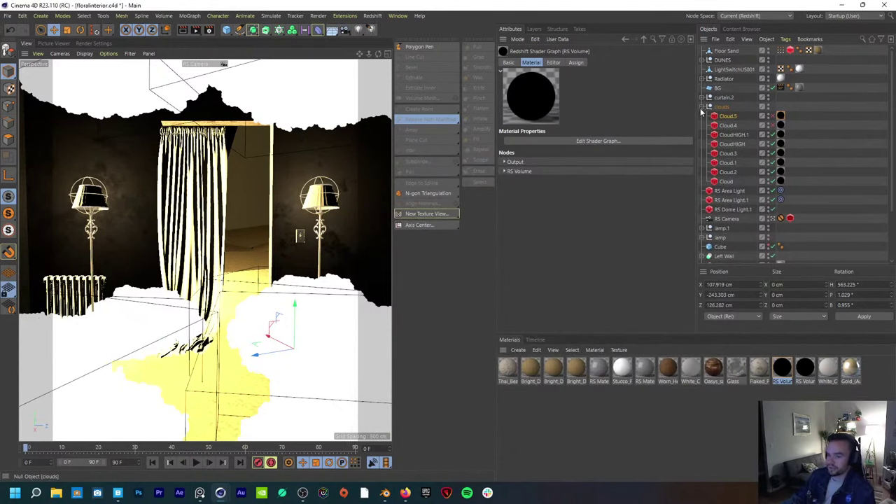
Step: Select RS Area Light.1, leave the RS Camera view and examine the light's placement from outside the room
{"action": "scroll", "coordinate": [721, 180], "scroll_direction": "down", "scroll_amount": 3}
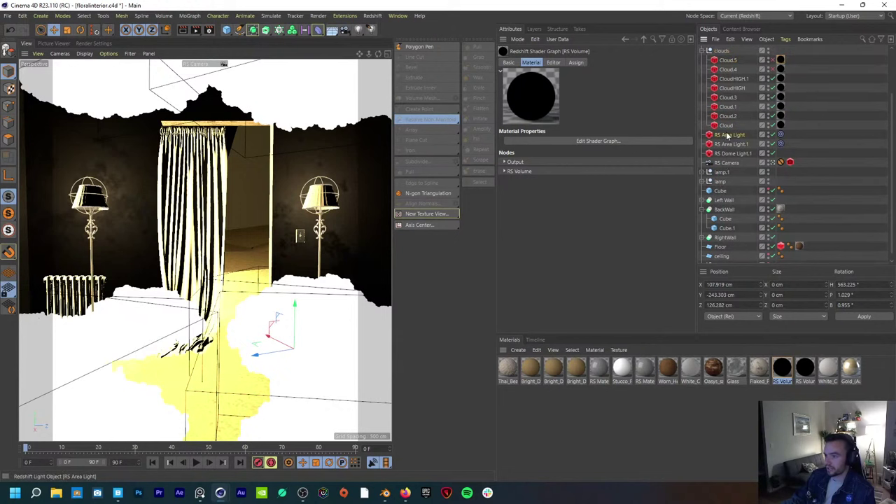
{"action": "left_click", "coordinate": [727, 143]}
{"action": "scroll", "coordinate": [770, 171], "scroll_direction": "down", "scroll_amount": 1}
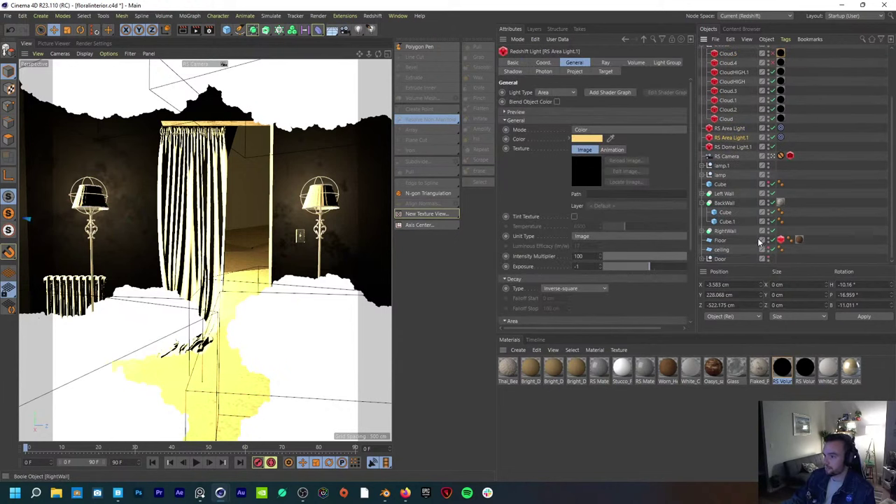
{"action": "left_click", "coordinate": [780, 155]}
{"action": "scroll", "coordinate": [316, 285], "scroll_direction": "up", "scroll_amount": 3}
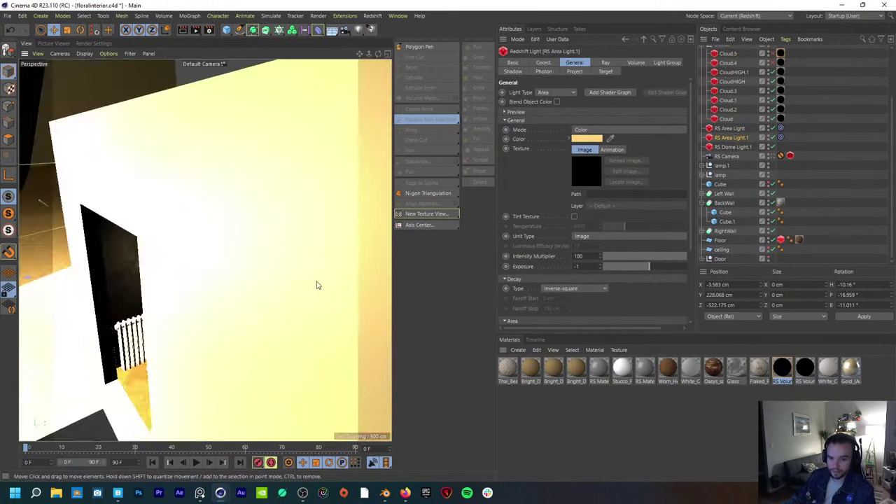
{"action": "left_click_drag", "start_coordinate": [316, 285], "coordinate": [244, 254], "text": "alt"}
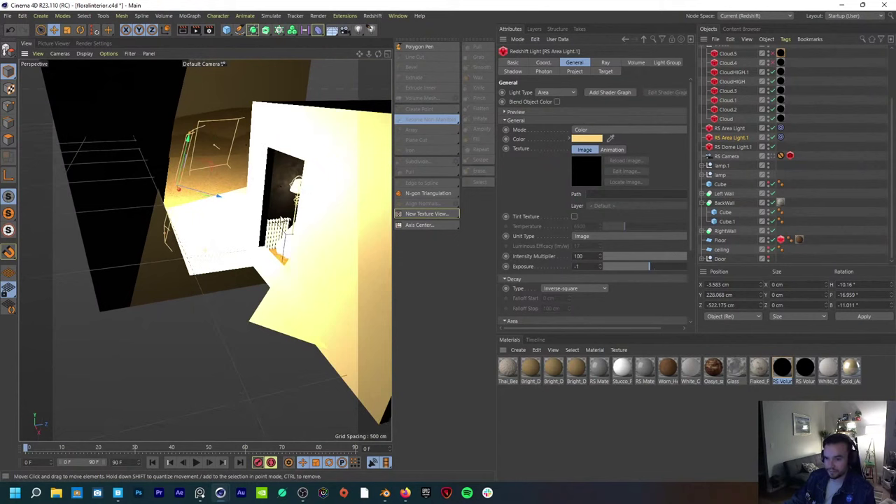
{"action": "left_click_drag", "start_coordinate": [216, 145], "coordinate": [296, 221], "text": "alt"}
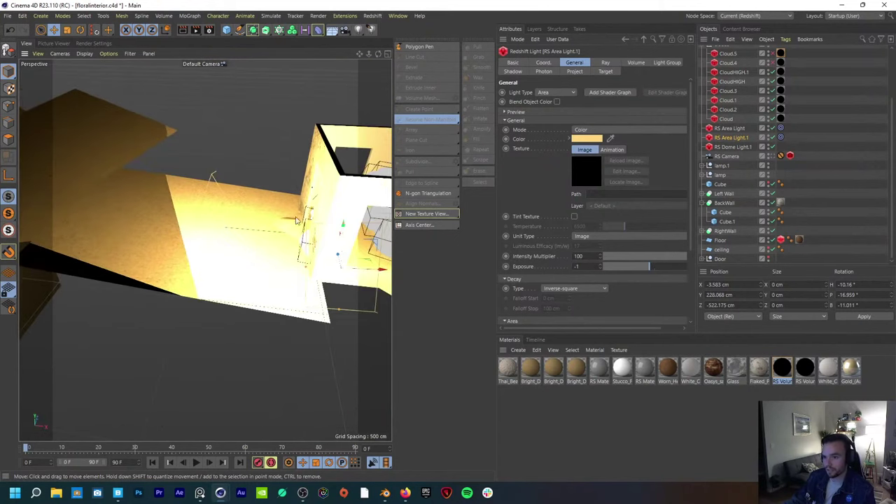
Step: Examine the general settings and placement of RS Dome Light.1 and the first RS Area Light
{"action": "left_click", "coordinate": [733, 147]}
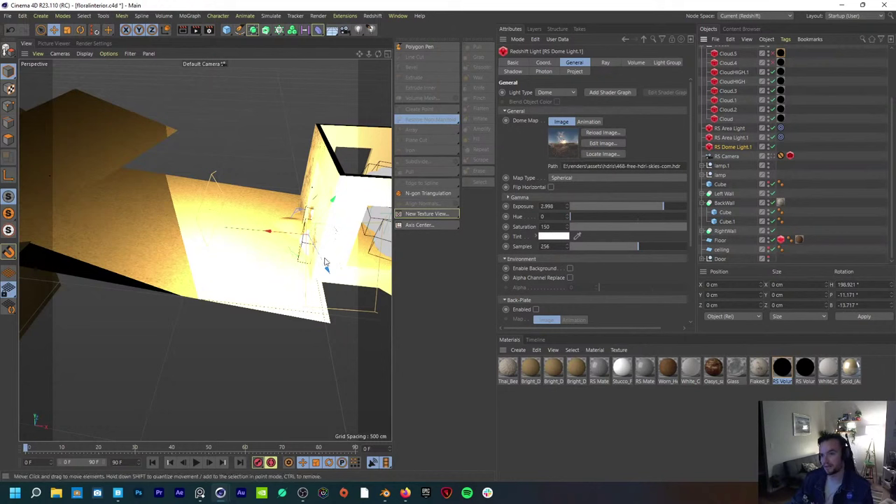
{"action": "left_click_drag", "start_coordinate": [294, 268], "coordinate": [200, 272], "text": "alt"}
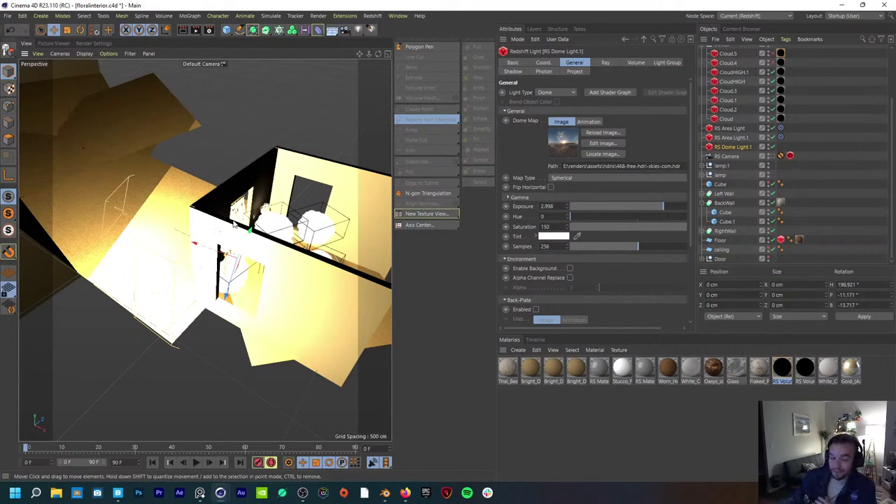
{"action": "left_click", "coordinate": [734, 129]}
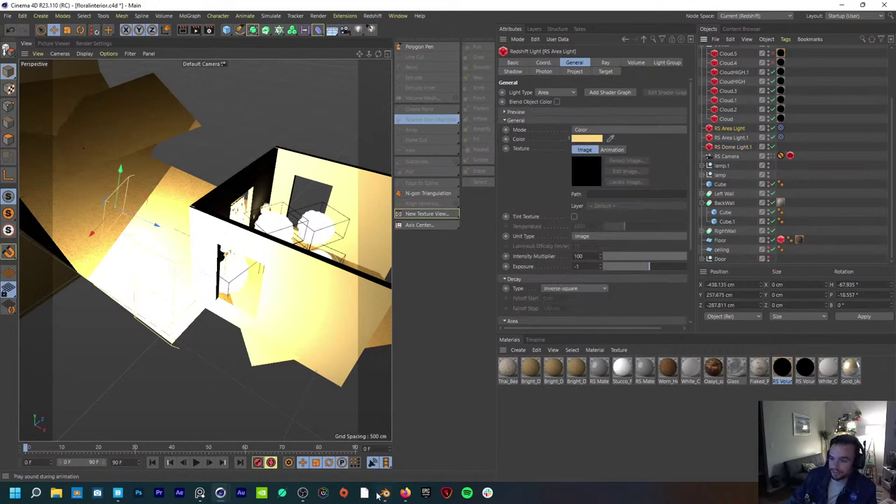
Step: Switch to Blender, select the Starlight Sun and inspect its light data, including the custom properties
{"action": "mouse_move", "coordinate": [381, 493]}
{"action": "left_click", "coordinate": [350, 419]}
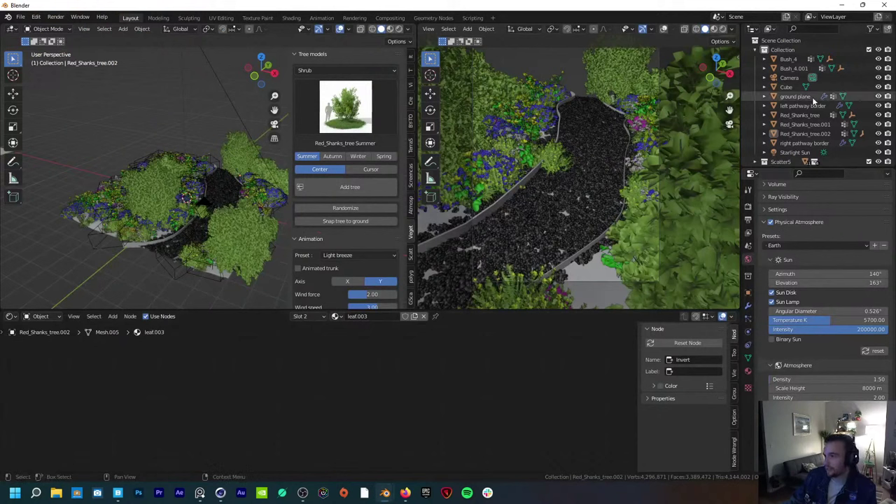
{"action": "left_click", "coordinate": [794, 152]}
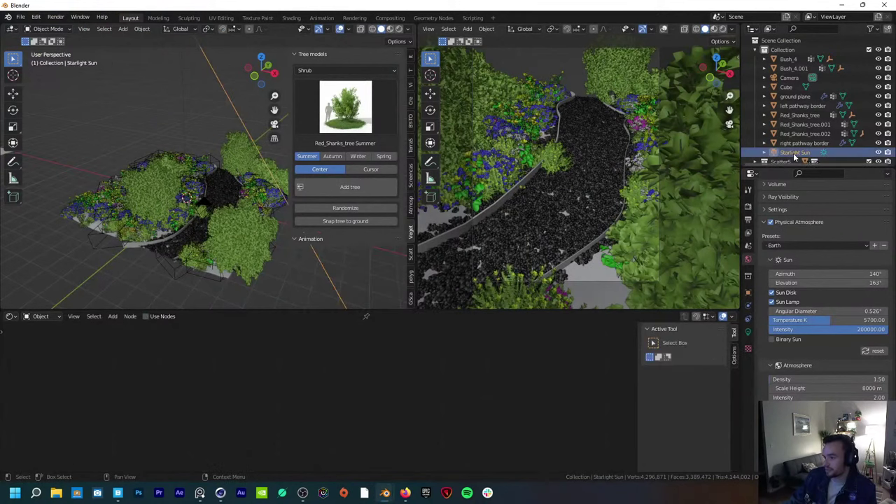
{"action": "left_click", "coordinate": [748, 333]}
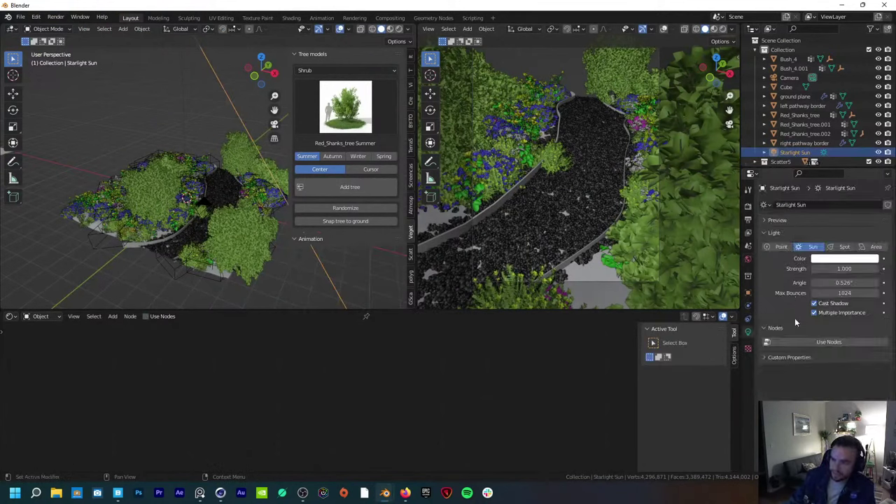
{"action": "left_click", "coordinate": [802, 362]}
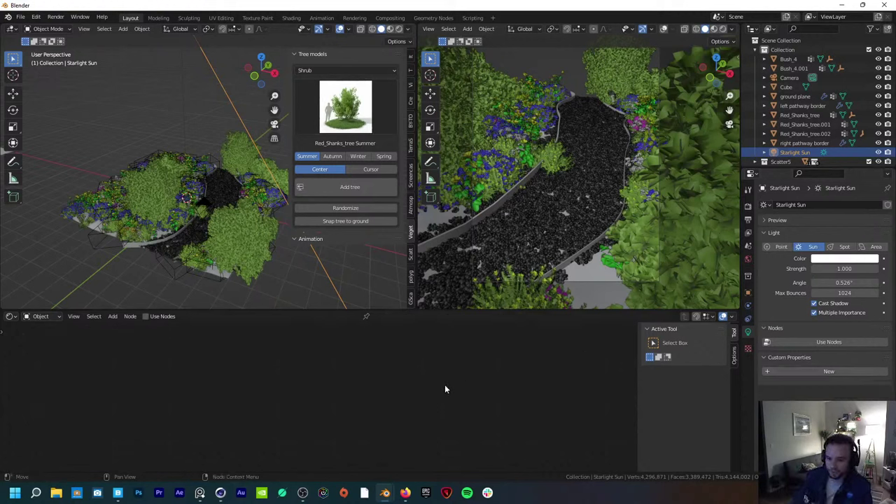
Step: Switch back to Cinema 4D and inspect the RS Area Light's color, ray contribution and volume settings
{"action": "mouse_move", "coordinate": [220, 492]}
{"action": "left_click", "coordinate": [196, 441]}
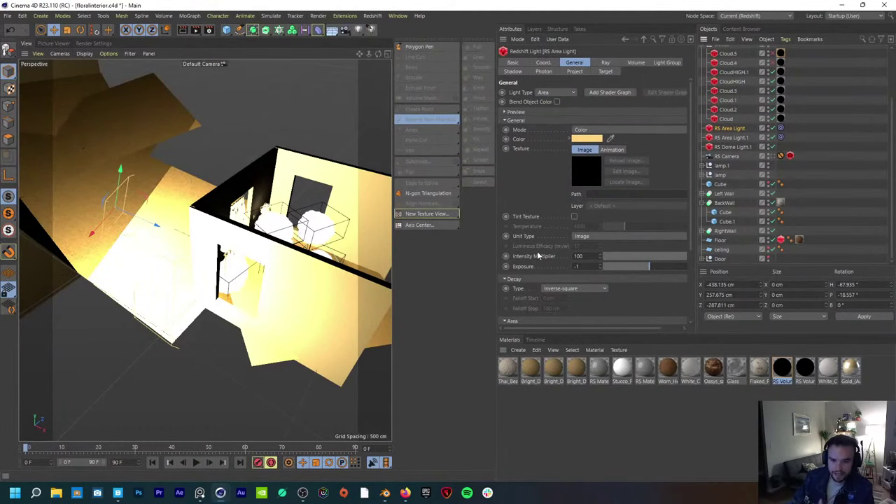
{"action": "left_click", "coordinate": [586, 138]}
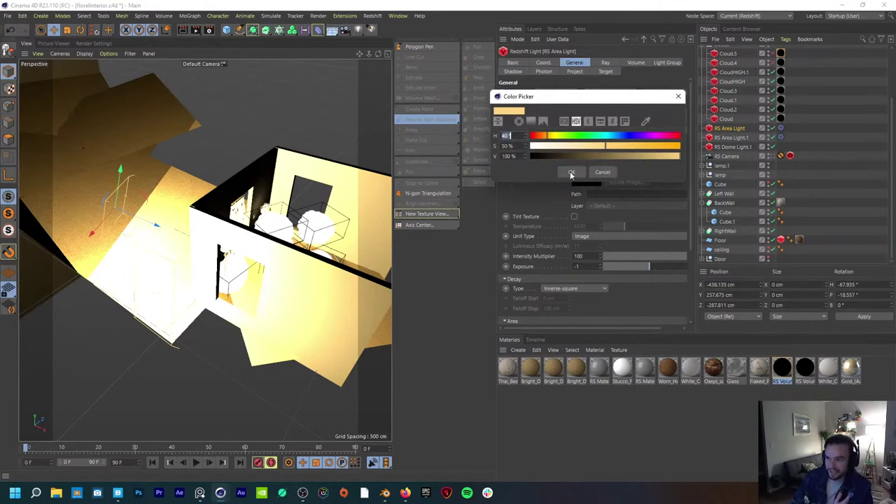
{"action": "left_click", "coordinate": [611, 63]}
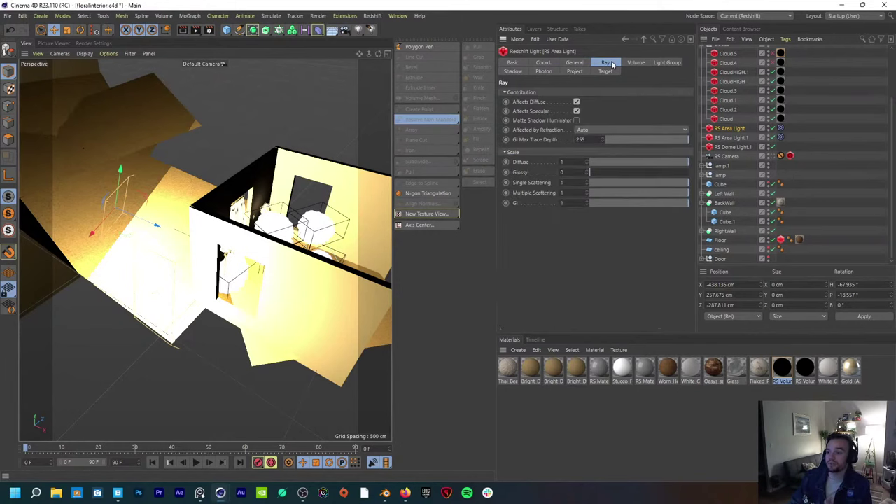
{"action": "left_click", "coordinate": [630, 63]}
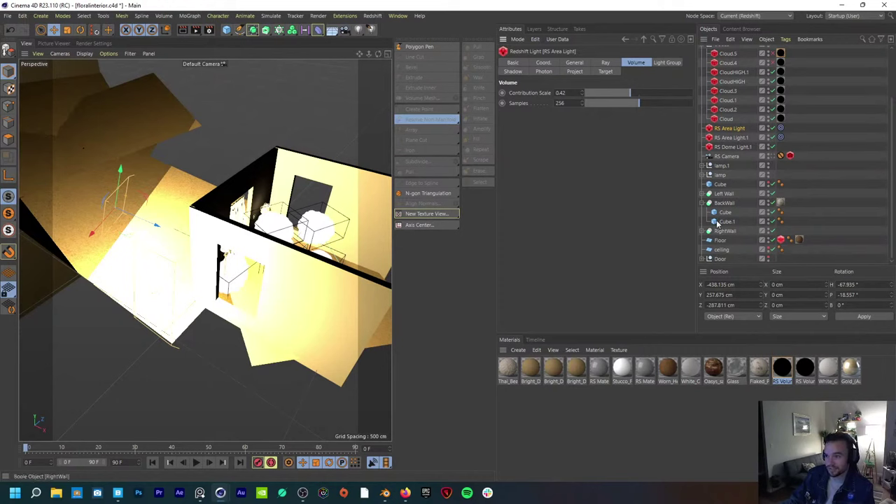
Step: Open the Redshift render settings and review the unified sampling values and the sampling overrides
{"action": "scroll", "coordinate": [747, 144], "scroll_direction": "up", "scroll_amount": 3}
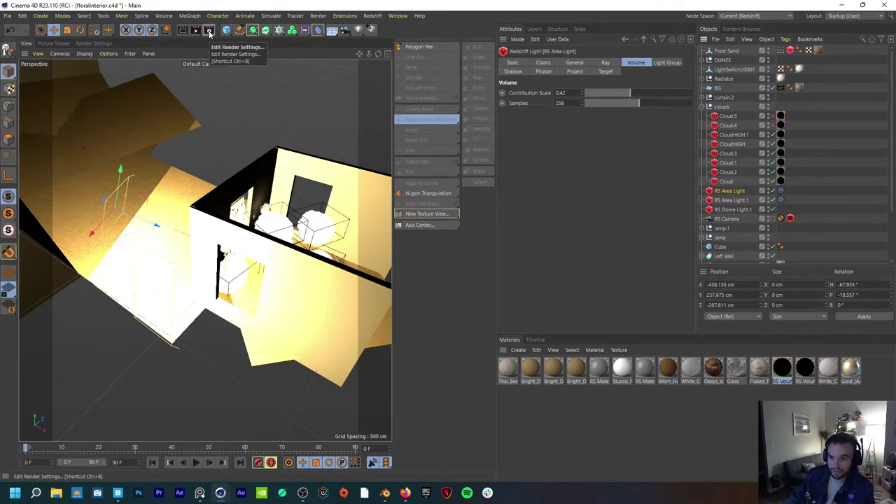
{"action": "left_click", "coordinate": [208, 30]}
{"action": "left_click", "coordinate": [50, 114]}
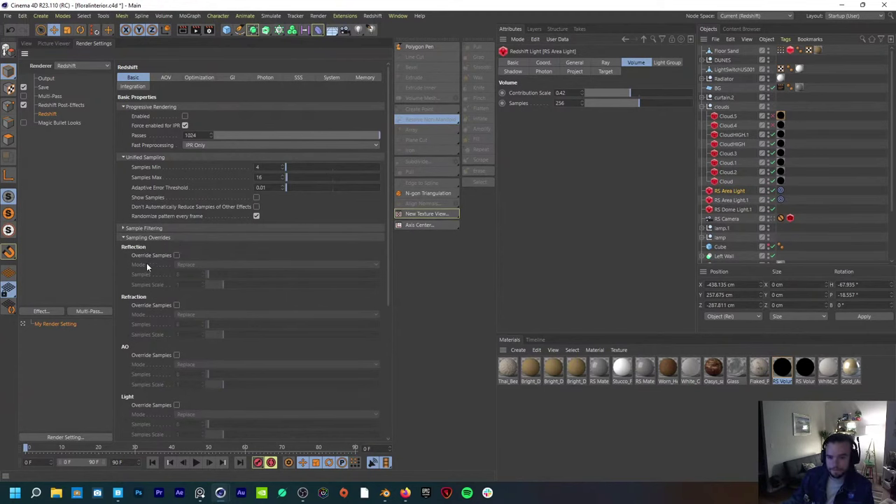
{"action": "scroll", "coordinate": [146, 265], "scroll_direction": "down", "scroll_amount": 5}
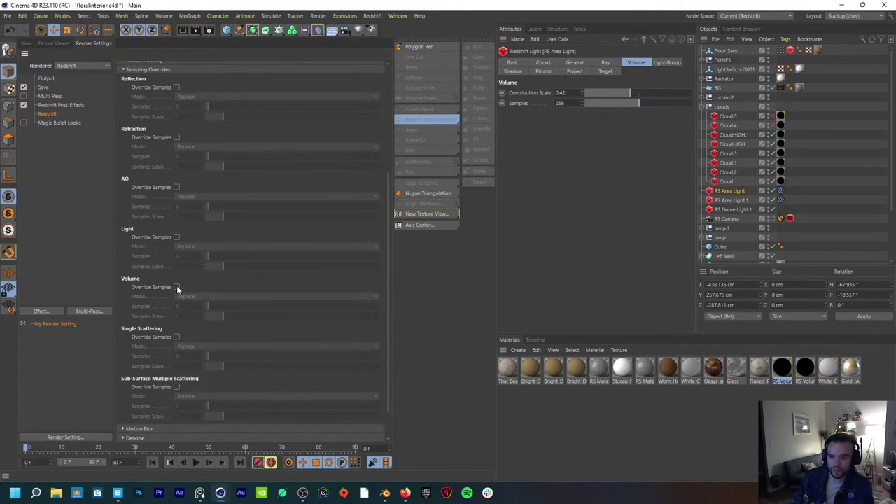
{"action": "scroll", "coordinate": [177, 285], "scroll_direction": "up", "scroll_amount": 5}
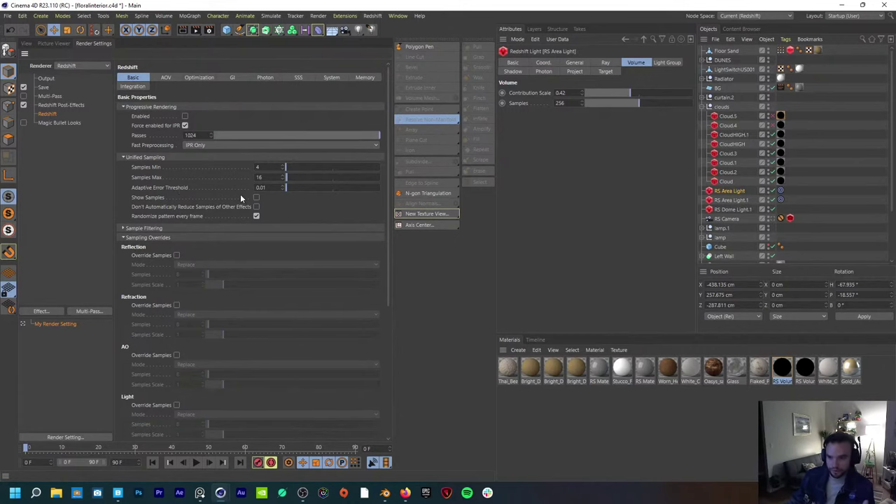
{"action": "scroll", "coordinate": [161, 256], "scroll_direction": "down", "scroll_amount": 5}
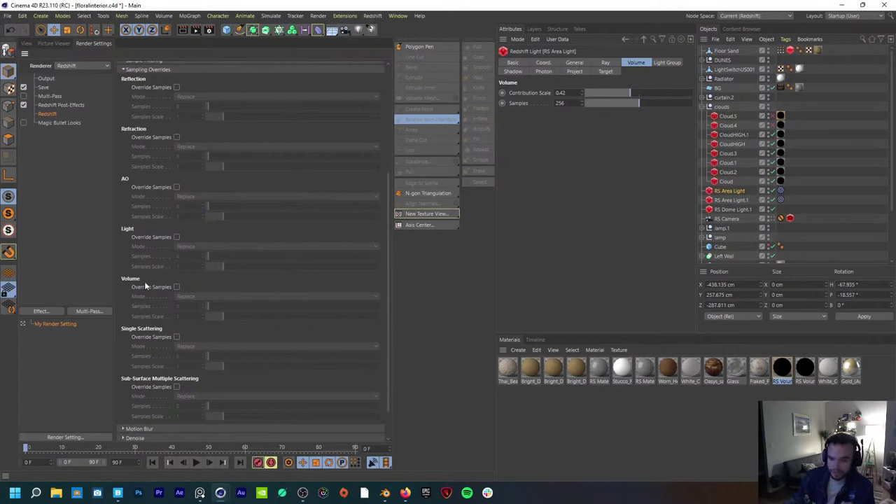
Step: Enable the Light and Volume sample overrides, with 1024 samples for Light and 2048 for Volume
{"action": "left_click", "coordinate": [176, 287]}
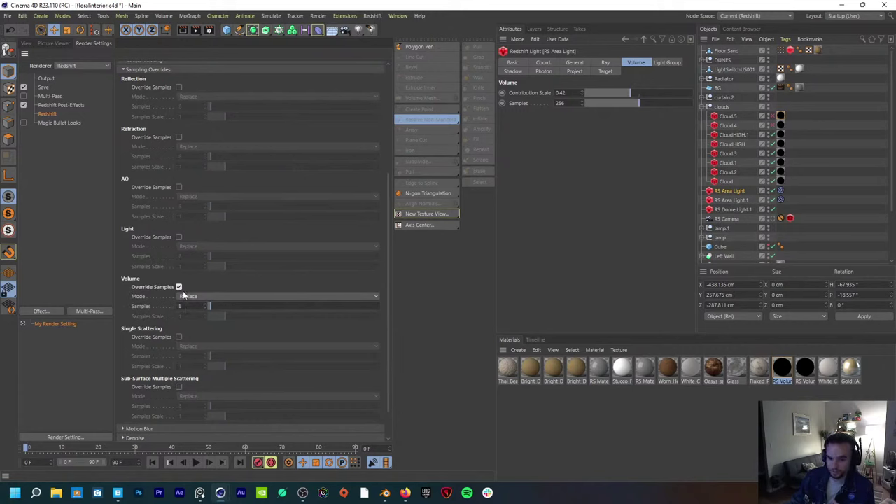
{"action": "left_click", "coordinate": [178, 237]}
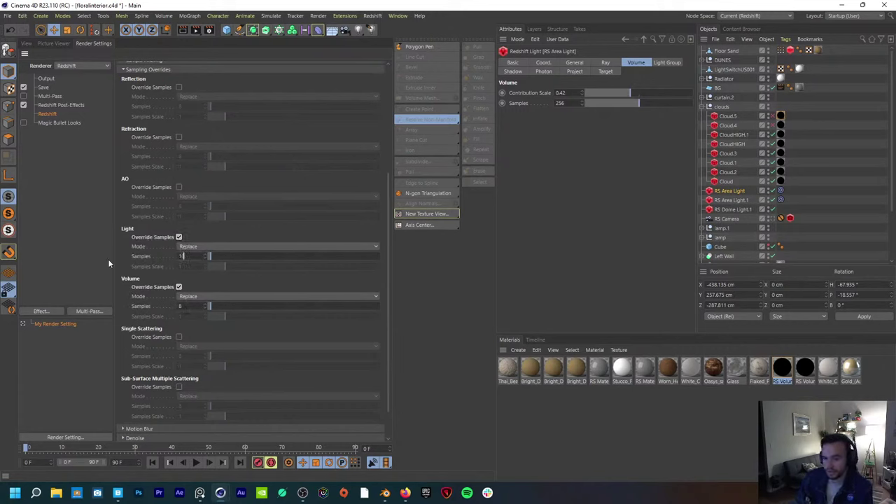
{"action": "key", "text": "BackSpace"}
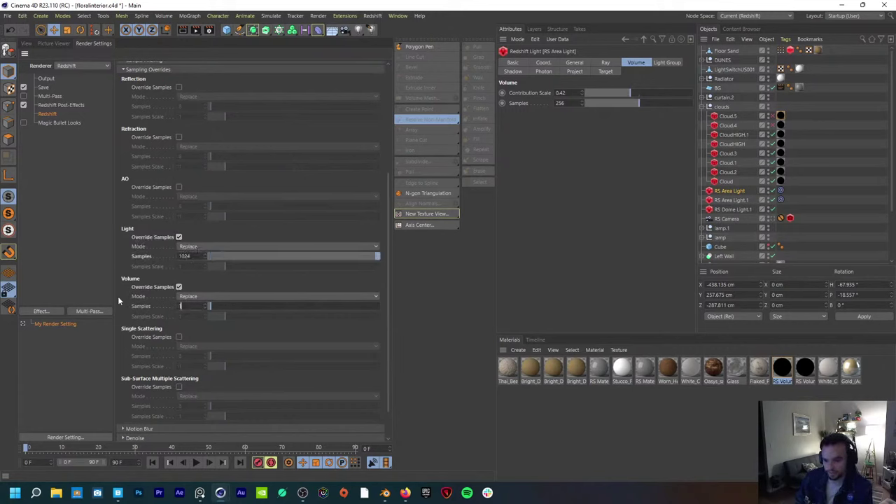
{"action": "type", "text": "1024"}
{"action": "key", "text": "Return"}
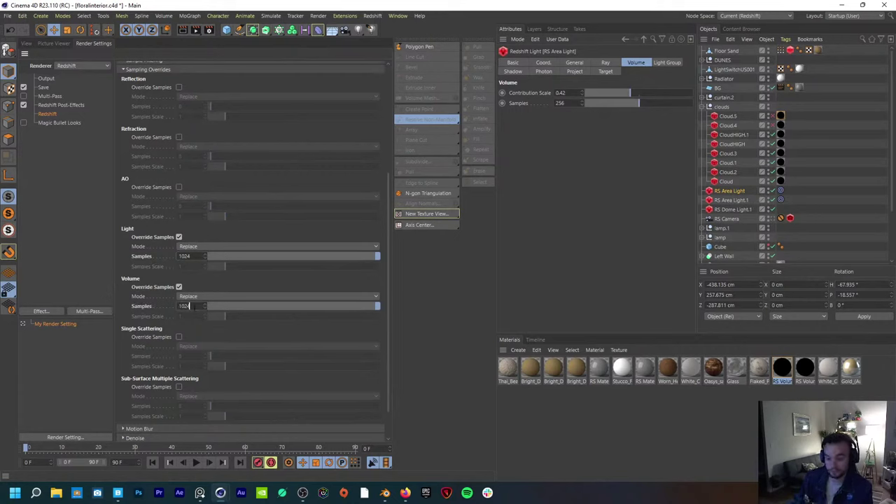
{"action": "double_click", "coordinate": [185, 306]}
{"action": "type", "text": "2048"}
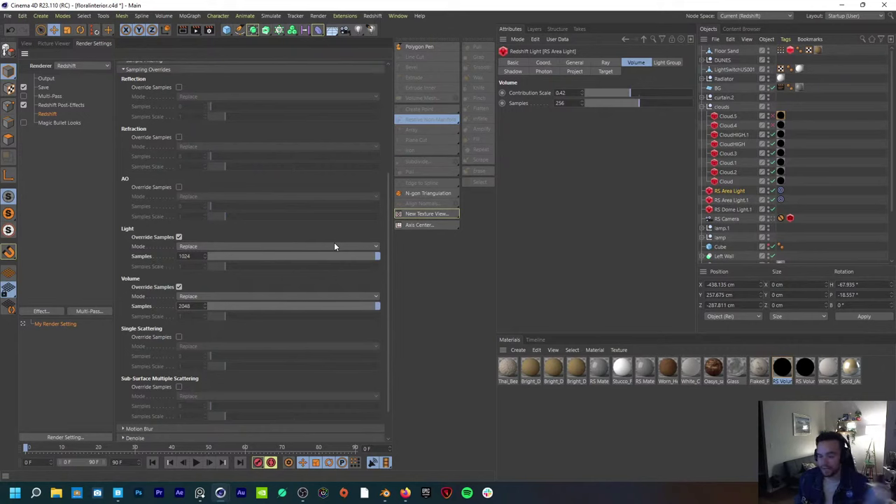
Step: Open the Thai Beach Sand material's shader graph and examine the RS Material node's base, Multi-SSS and coating properties
{"action": "left_click", "coordinate": [27, 43]}
{"action": "left_click", "coordinate": [578, 412]}
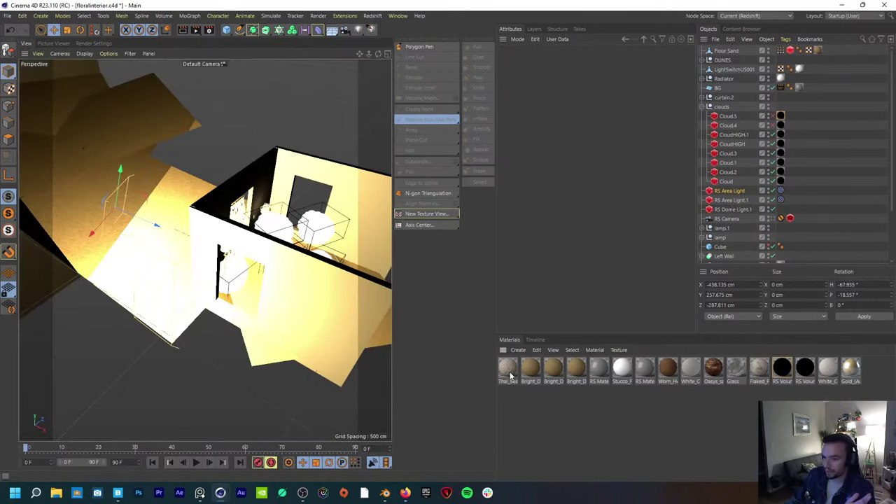
{"action": "left_click", "coordinate": [508, 369]}
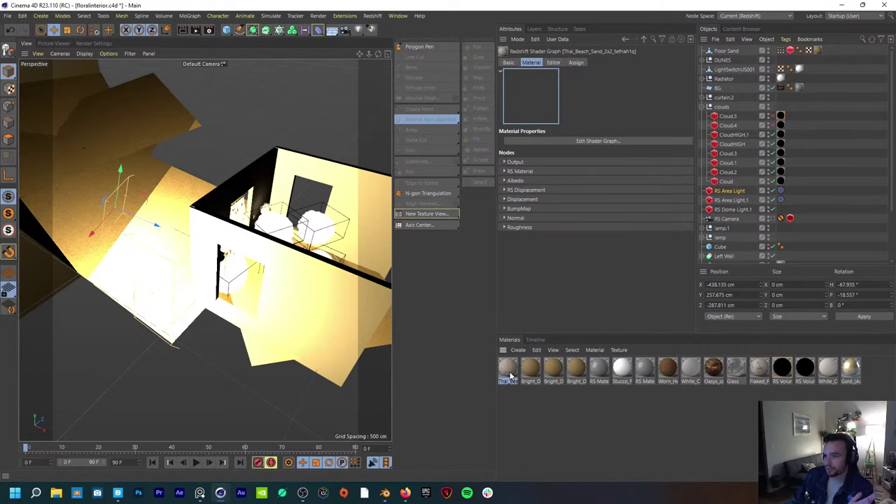
{"action": "double_click", "coordinate": [508, 369]}
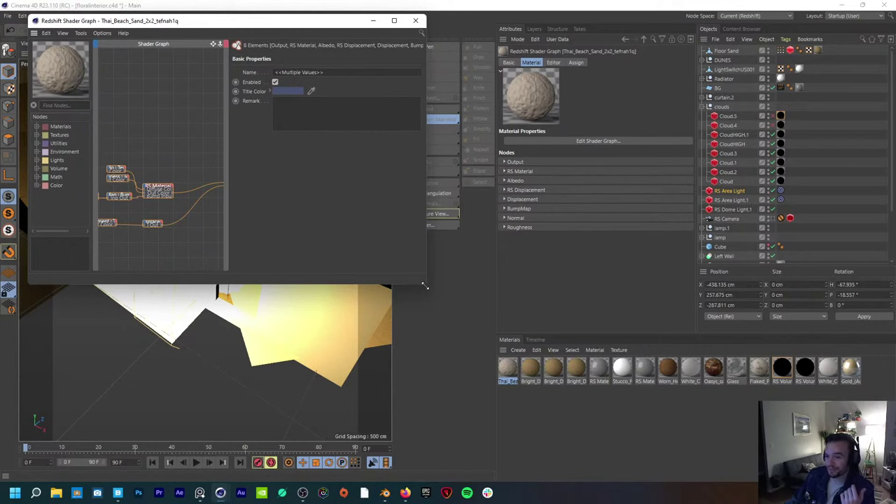
{"action": "left_click_drag", "start_coordinate": [424, 286], "coordinate": [588, 408]}
{"action": "left_click", "coordinate": [218, 251]}
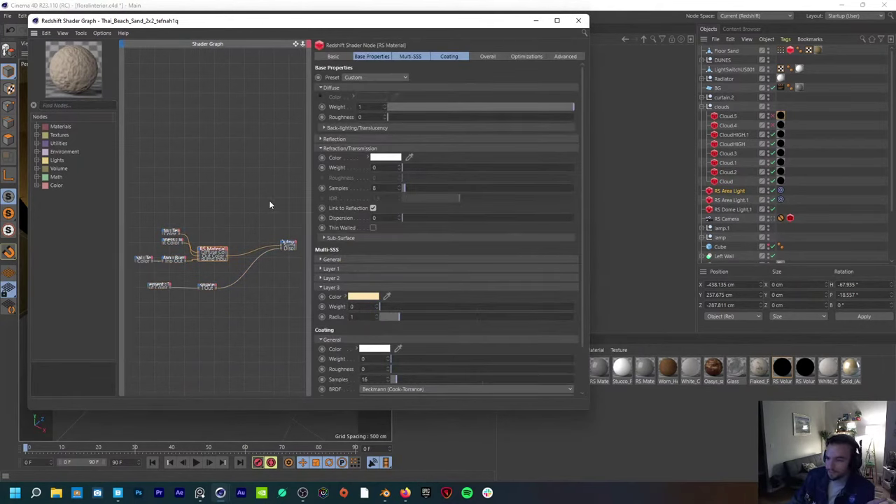
{"action": "left_click_drag", "start_coordinate": [582, 144], "coordinate": [580, 233]}
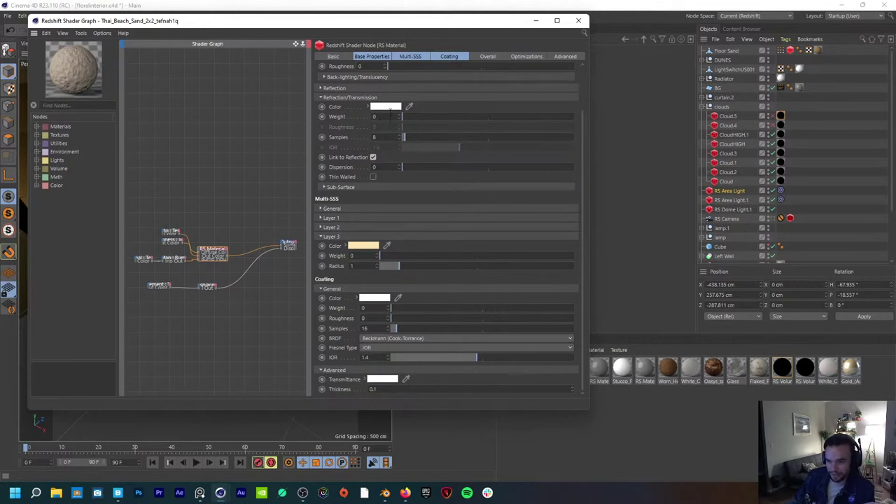
{"action": "left_click", "coordinate": [578, 20]}
Step: Set the refraction samples of the Glass material's RS Material node to 256
{"action": "left_click", "coordinate": [736, 366]}
{"action": "double_click", "coordinate": [737, 366]}
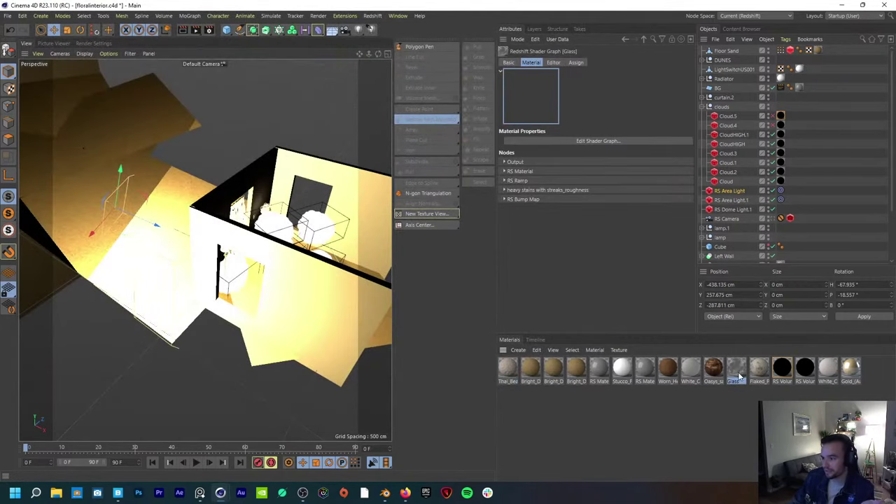
{"action": "left_click", "coordinate": [295, 230]}
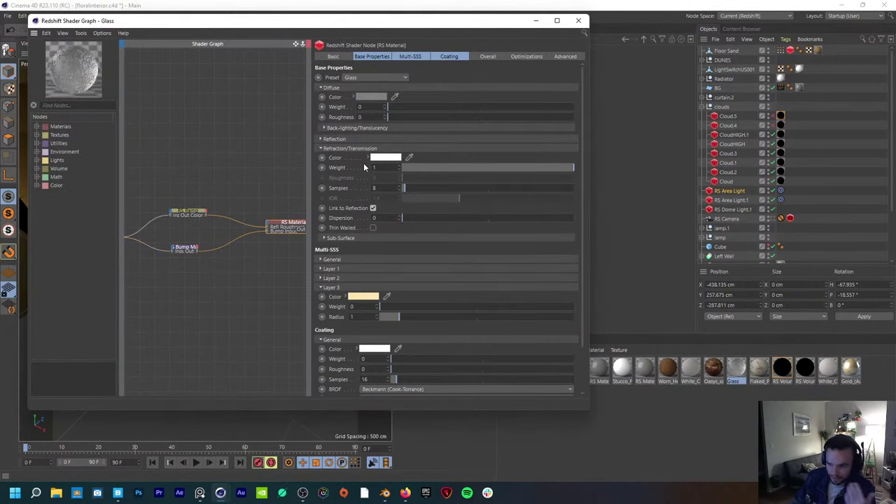
{"action": "left_click", "coordinate": [385, 185]}
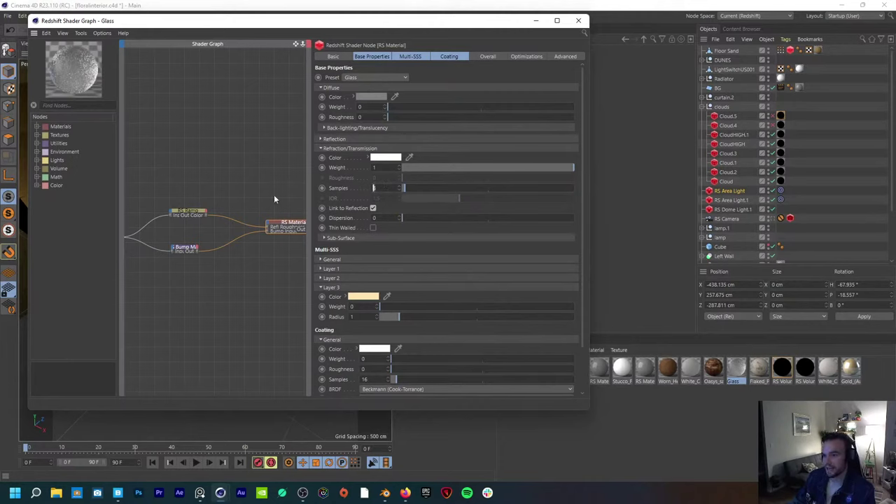
{"action": "type", "text": "256"}
{"action": "key", "text": "Return"}
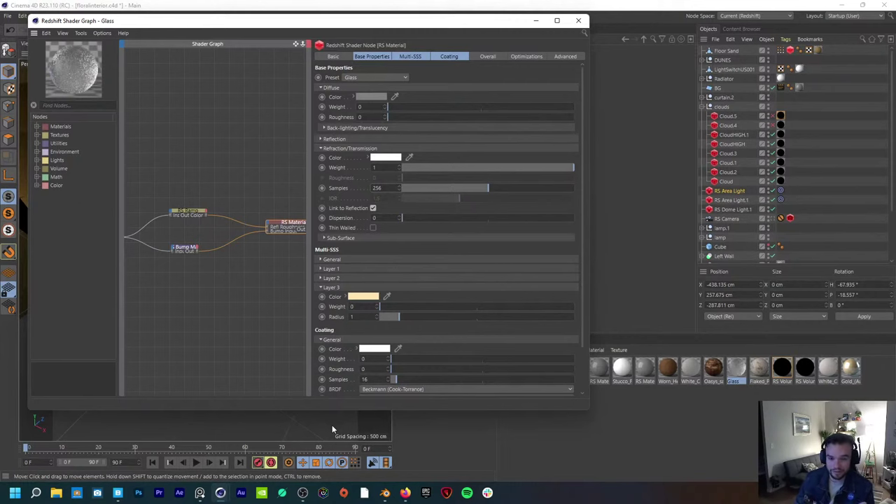
{"action": "left_click", "coordinate": [578, 20]}
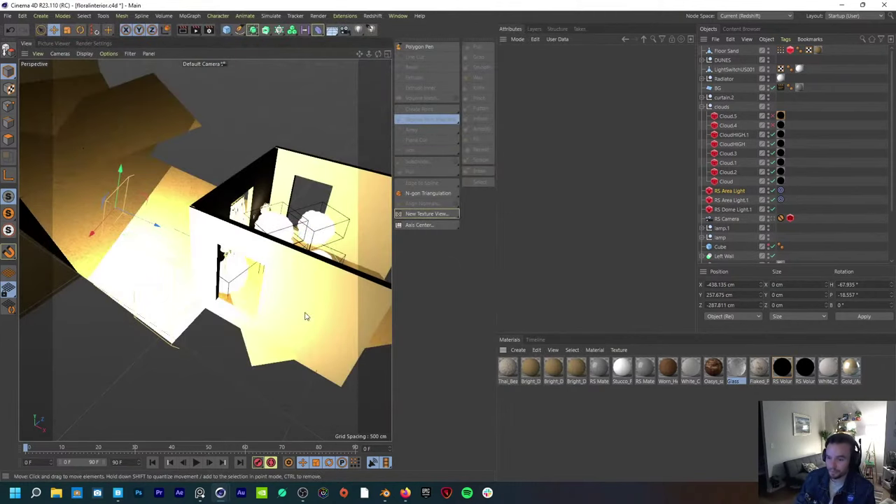
Step: View the cloud room from its open side and recheck the Light and Volume sampling overrides in the render settings
{"action": "left_click_drag", "start_coordinate": [305, 317], "coordinate": [133, 305], "text": "alt"}
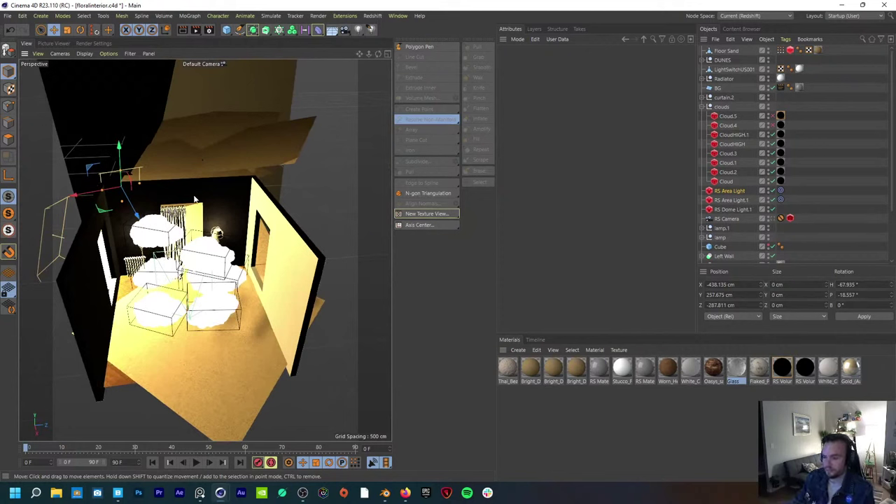
{"action": "scroll", "coordinate": [234, 282], "scroll_direction": "up", "scroll_amount": 2}
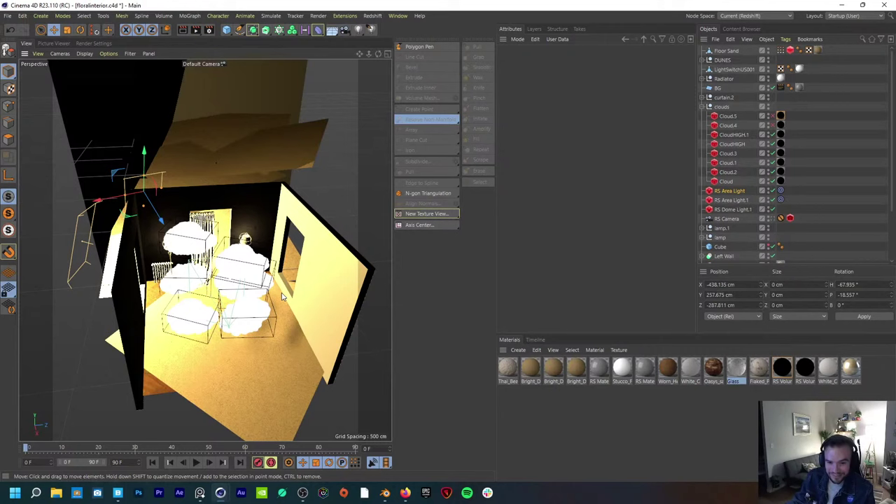
{"action": "left_click", "coordinate": [97, 44]}
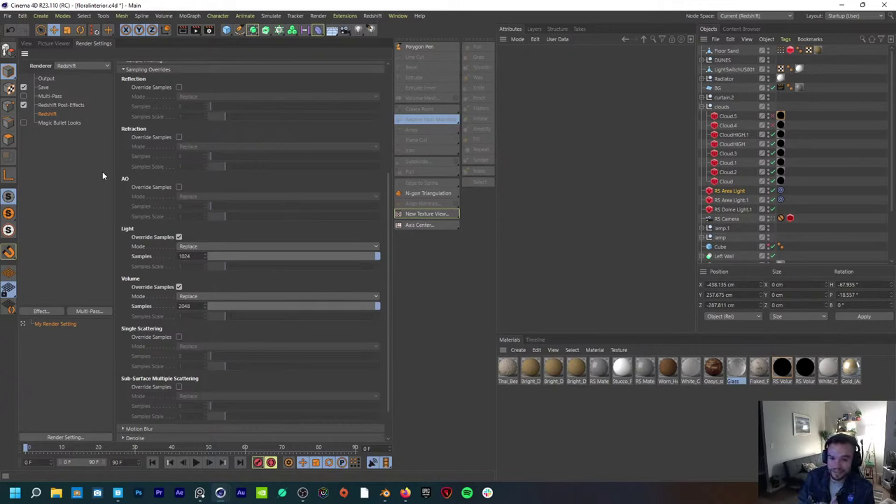
{"action": "scroll", "coordinate": [128, 368], "scroll_direction": "down", "scroll_amount": 2}
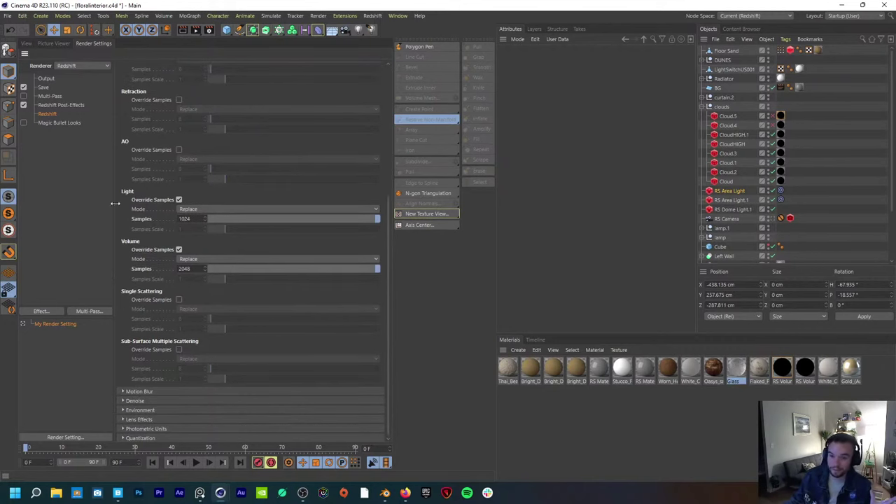
{"action": "left_click", "coordinate": [26, 44]}
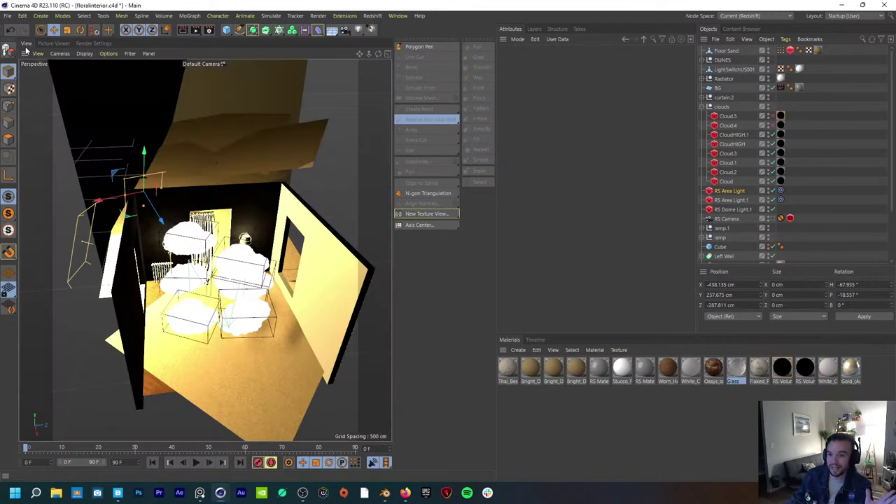
Step: Open the Redshift RenderView and examine its post-effect settings, including LUT, Color Controls, Bloom and Streak
{"action": "left_click", "coordinate": [79, 42]}
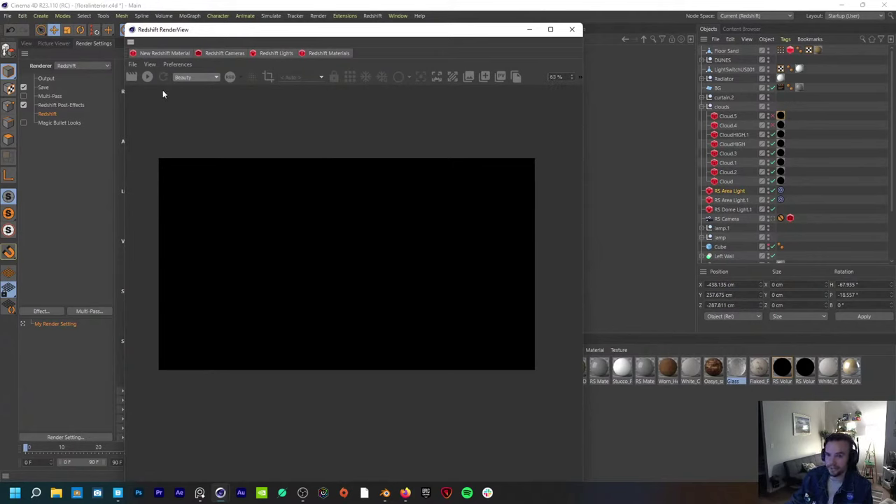
{"action": "left_click", "coordinate": [579, 77]}
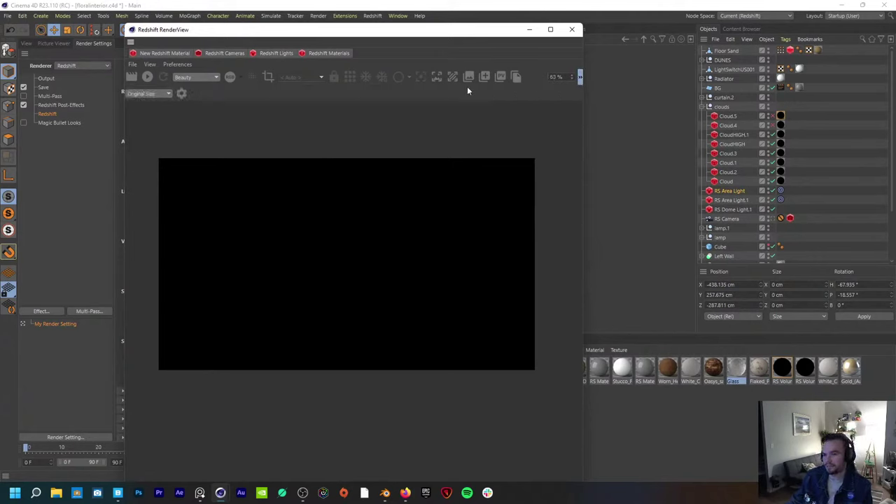
{"action": "left_click", "coordinate": [182, 95]}
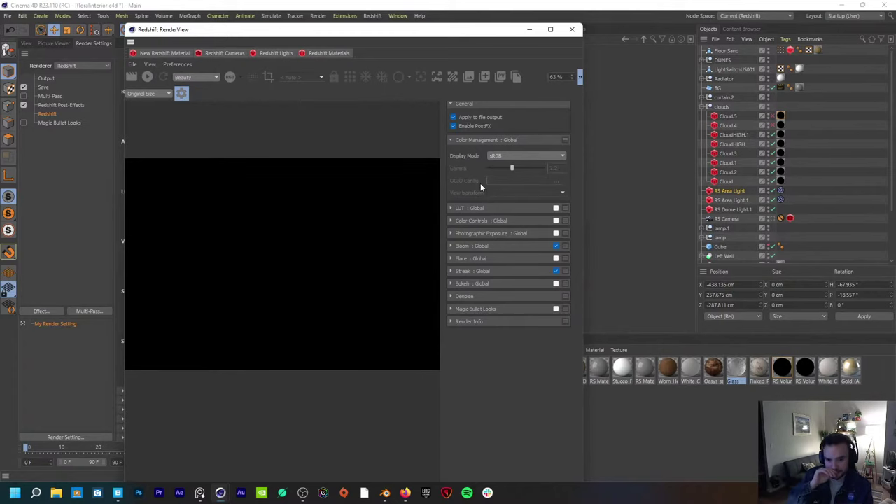
{"action": "left_click", "coordinate": [451, 208]}
{"action": "left_click", "coordinate": [452, 207]}
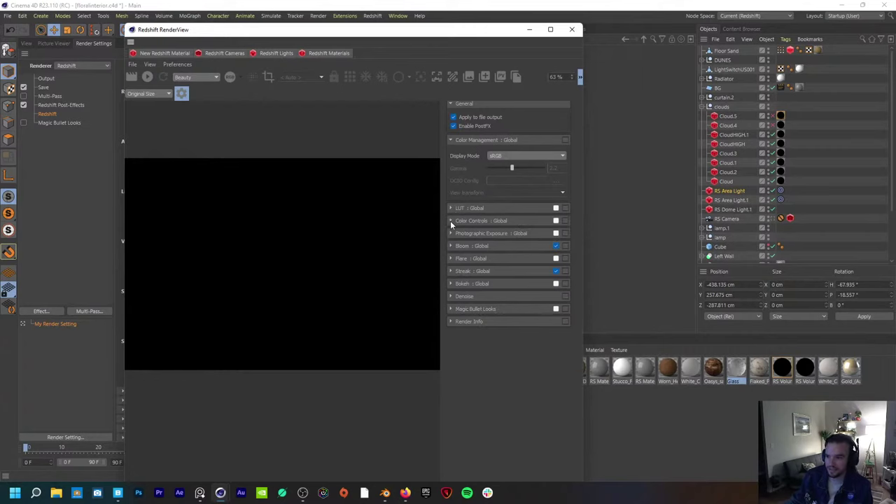
{"action": "left_click", "coordinate": [451, 221]}
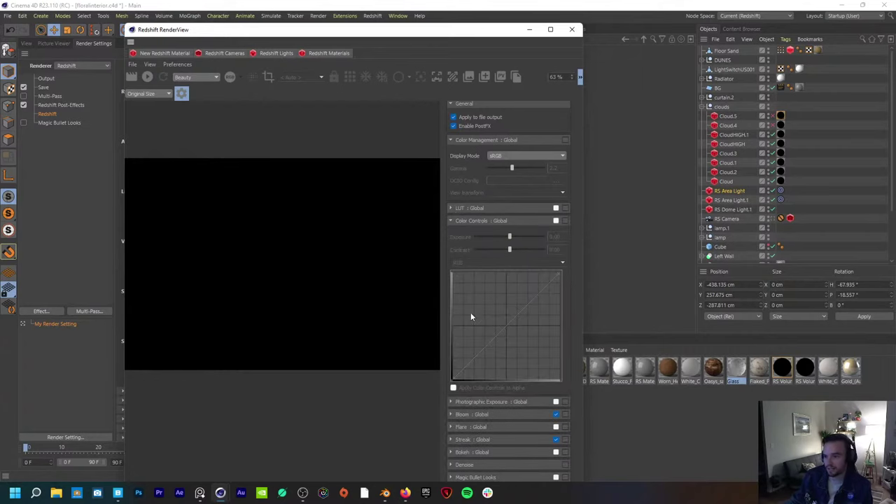
{"action": "left_click", "coordinate": [451, 414]}
{"action": "left_click", "coordinate": [450, 413]}
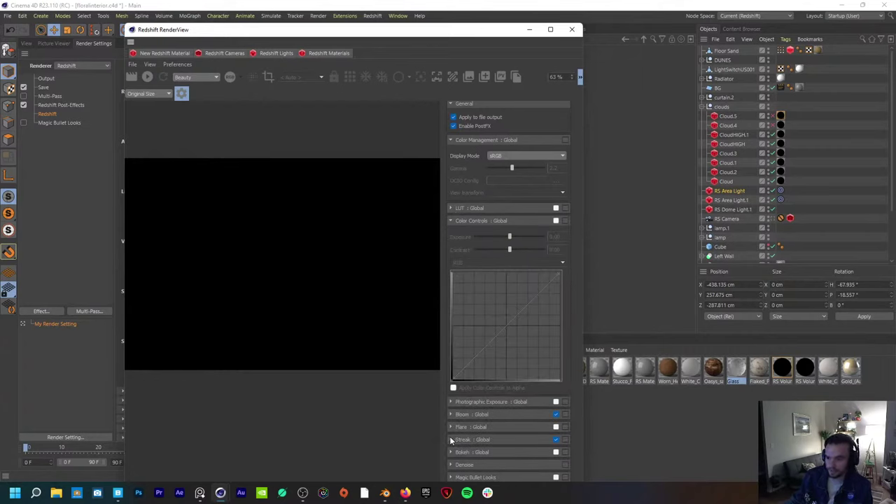
{"action": "left_click", "coordinate": [451, 439]}
{"action": "left_click", "coordinate": [451, 439]}
{"action": "left_click_drag", "start_coordinate": [424, 40], "coordinate": [422, 16]}
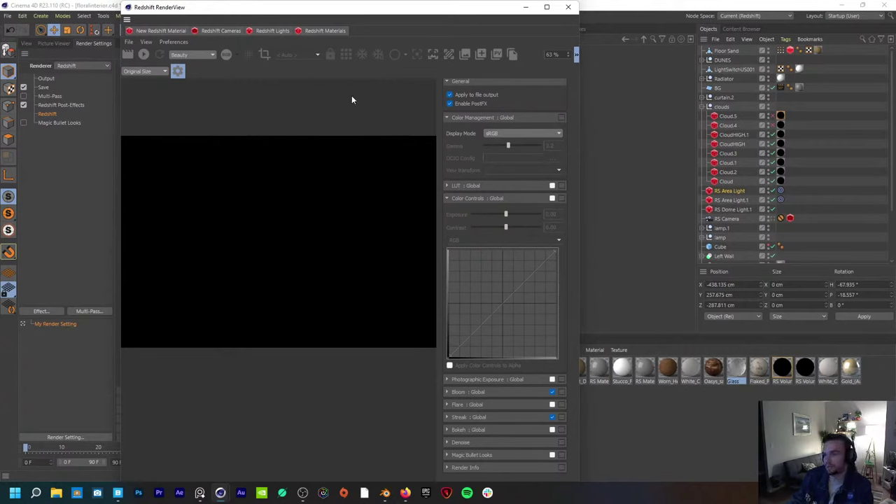
Step: Close the RenderView and quit Cinema 4D without saving floralinterior.c4d, returning to the Blender garden scene
{"action": "left_click", "coordinate": [571, 9]}
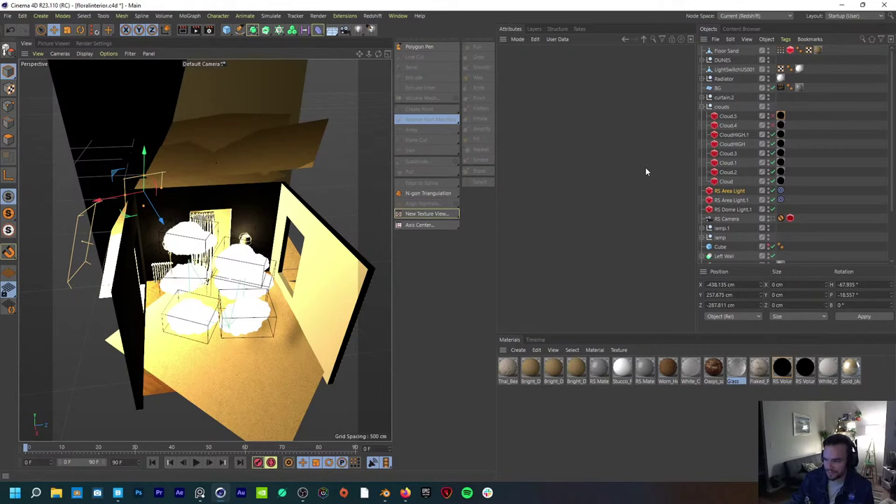
{"action": "left_click", "coordinate": [881, 5]}
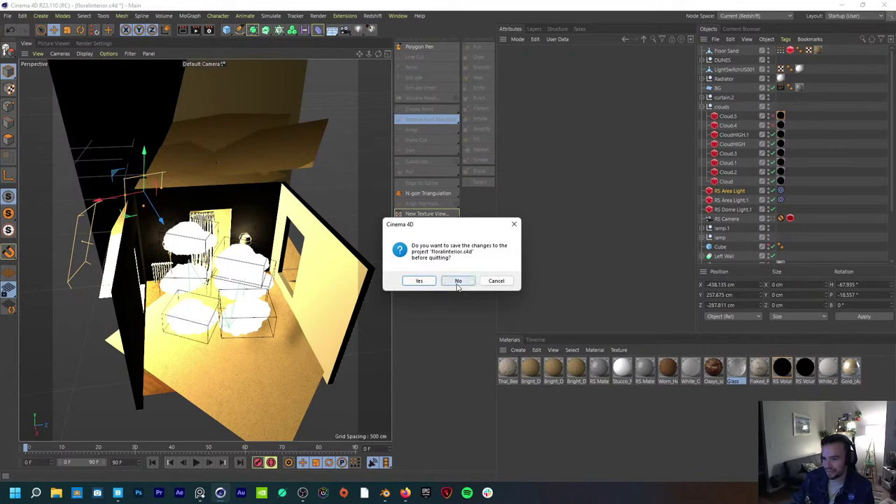
{"action": "left_click", "coordinate": [457, 282]}
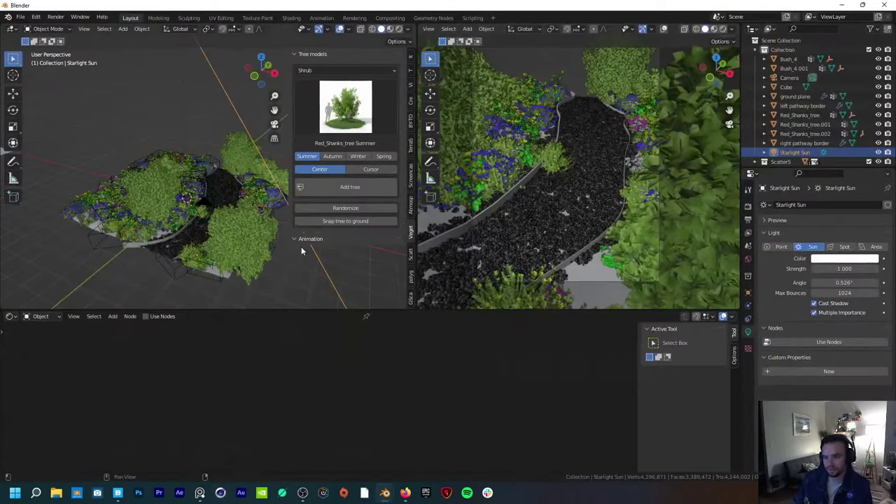
Step: Examine the Cycles sampling and denoising settings for both the viewport and the final render
{"action": "middle_click_drag", "start_coordinate": [259, 248], "coordinate": [244, 247], "text": "shift"}
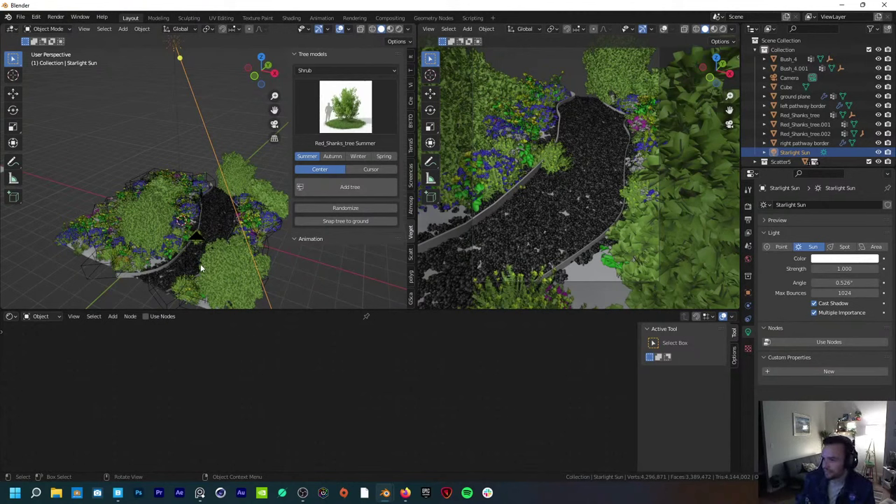
{"action": "left_click", "coordinate": [747, 206]}
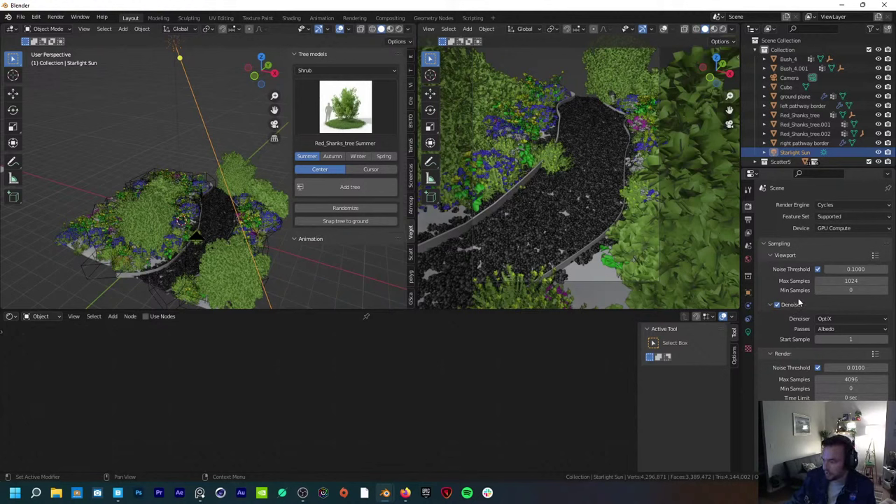
{"action": "left_click", "coordinate": [833, 319]}
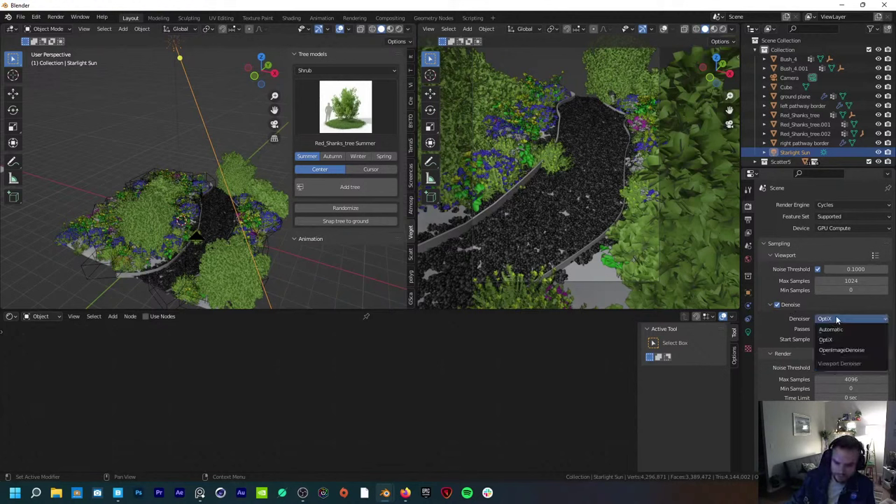
{"action": "left_click", "coordinate": [836, 319]}
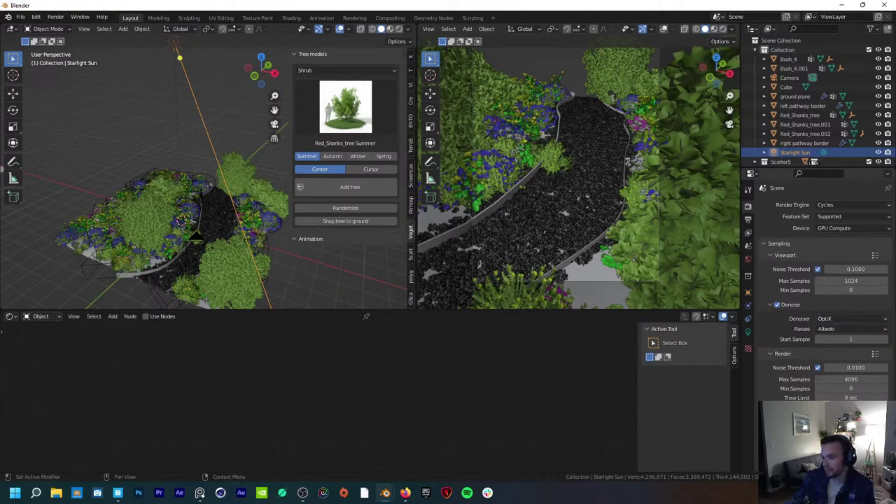
{"action": "scroll", "coordinate": [816, 376], "scroll_direction": "down", "scroll_amount": 3}
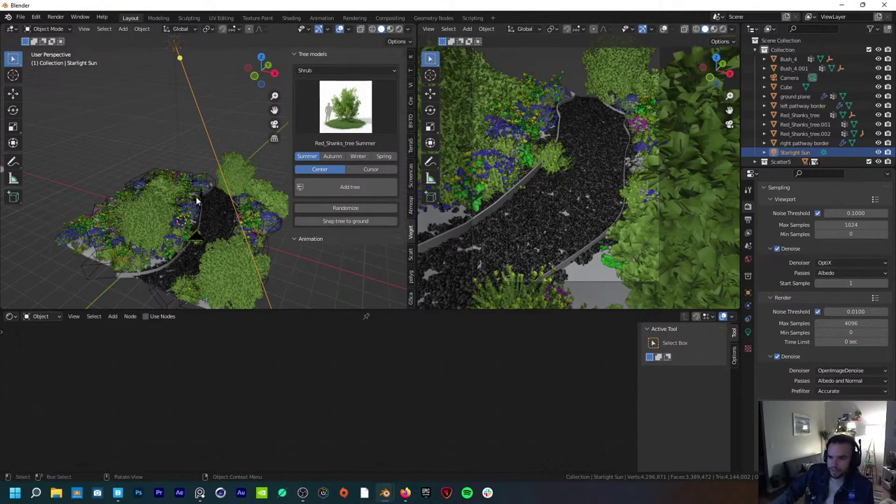
{"action": "middle_click_drag", "start_coordinate": [197, 182], "coordinate": [179, 214]}
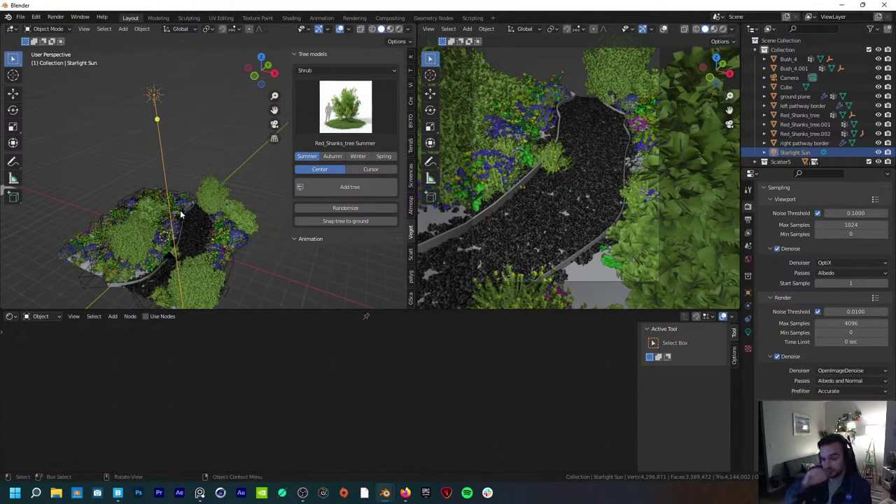
{"action": "key", "text": "alt+a"}
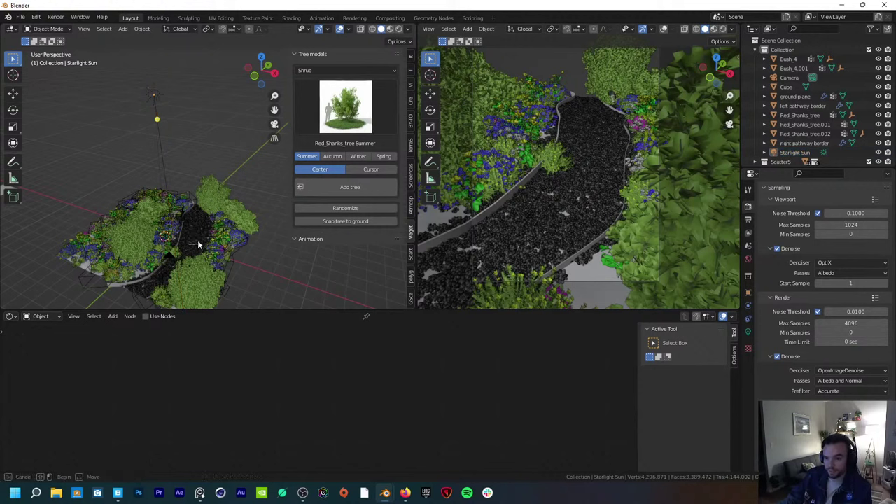
{"action": "left_click", "coordinate": [208, 177]}
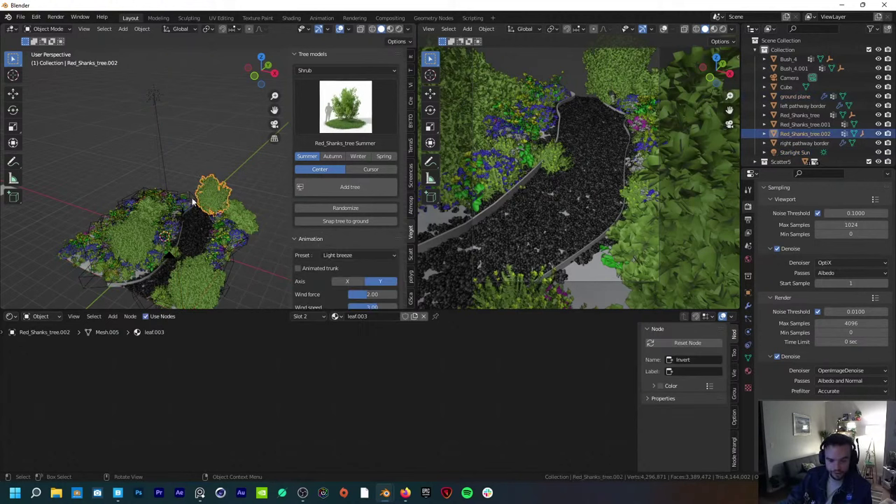
{"action": "middle_click_drag", "start_coordinate": [202, 198], "coordinate": [199, 161]}
{"action": "key", "text": "alt+a"}
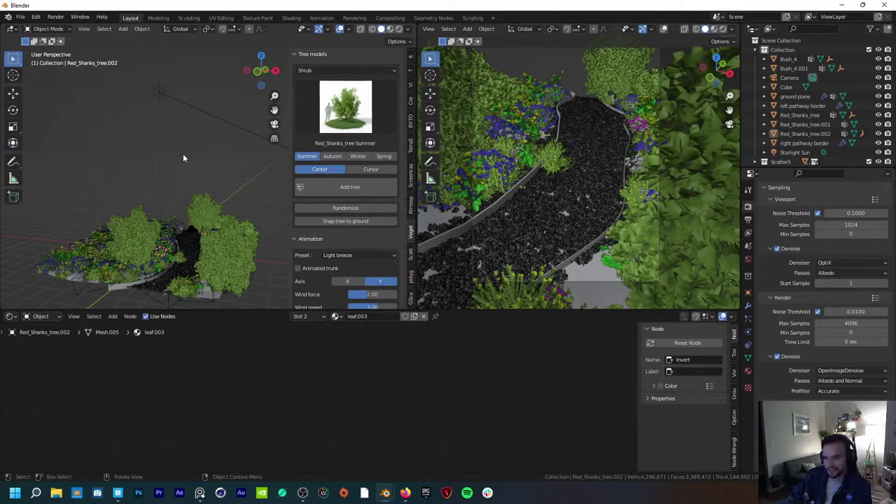
{"action": "middle_click_drag", "start_coordinate": [170, 153], "coordinate": [191, 185]}
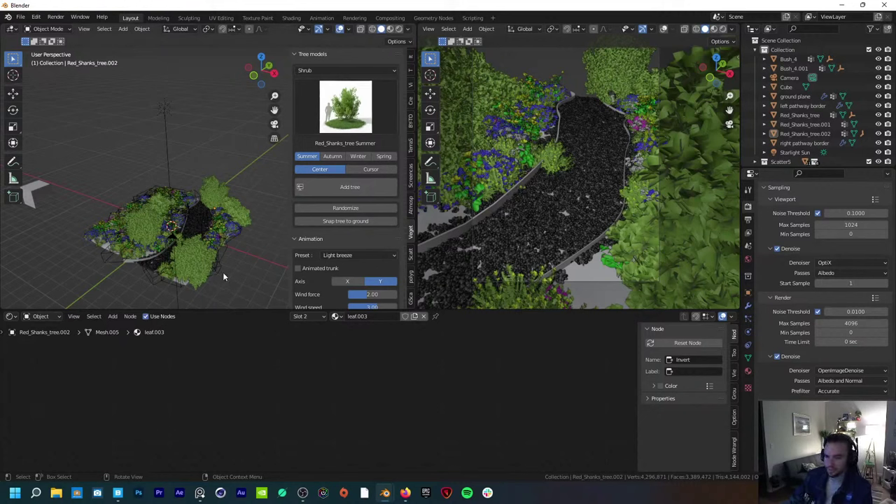
{"action": "middle_click_drag", "start_coordinate": [222, 271], "coordinate": [221, 240]}
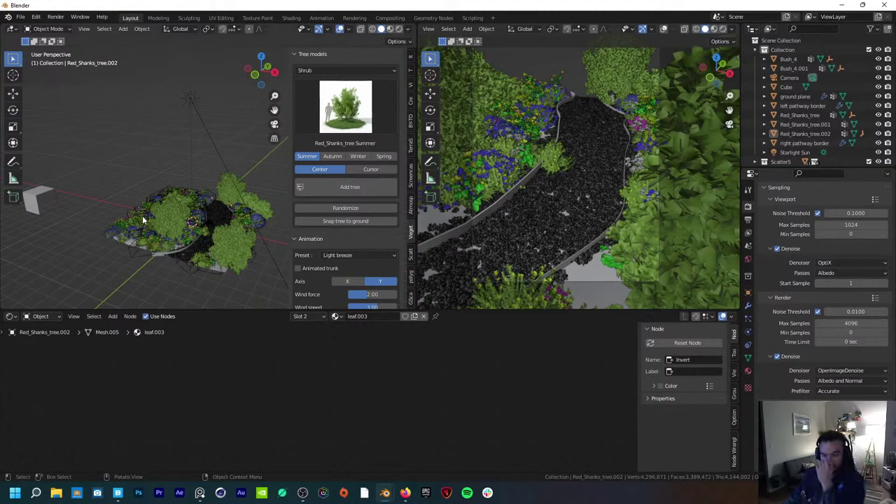
Step: Open the Scatter5 biome library, browse the Scatter Pro biomes from bushes and forest to grass, and close it
{"action": "left_click", "coordinate": [410, 253]}
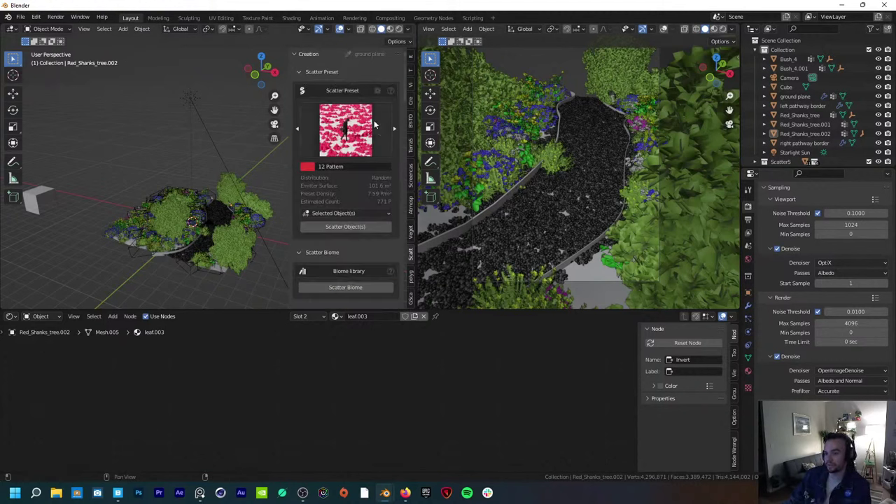
{"action": "scroll", "coordinate": [367, 242], "scroll_direction": "down", "scroll_amount": 3}
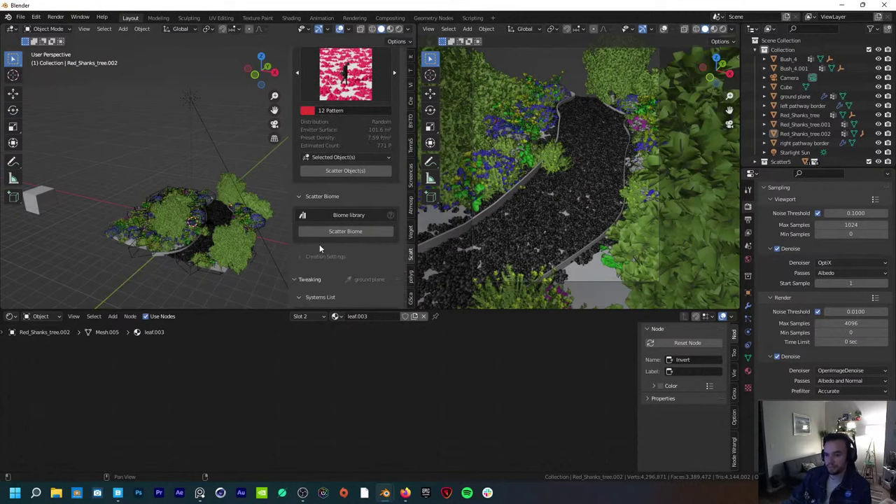
{"action": "left_click", "coordinate": [362, 233]}
{"action": "scroll", "coordinate": [238, 265], "scroll_direction": "down", "scroll_amount": 3}
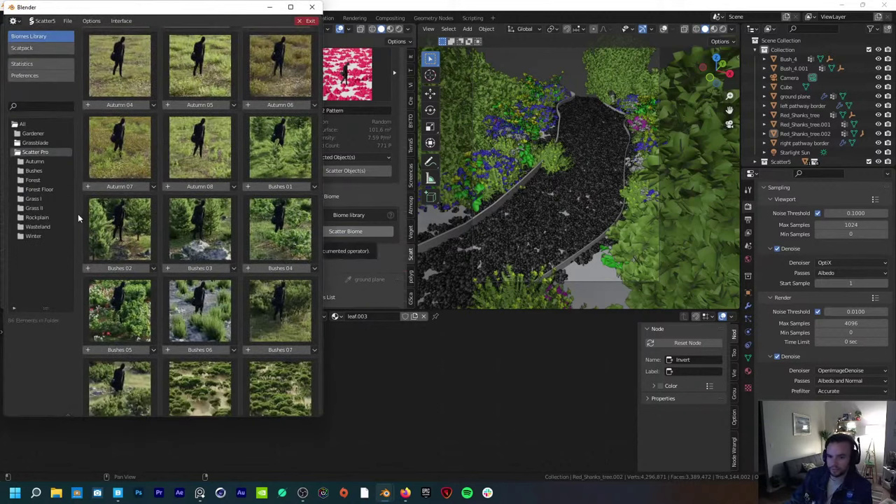
{"action": "scroll", "coordinate": [237, 264], "scroll_direction": "down", "scroll_amount": 2}
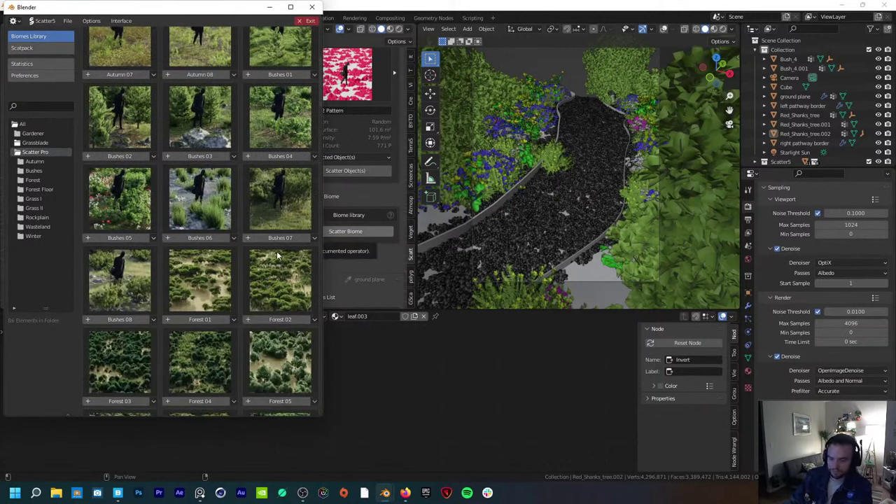
{"action": "scroll", "coordinate": [277, 234], "scroll_direction": "down", "scroll_amount": 1}
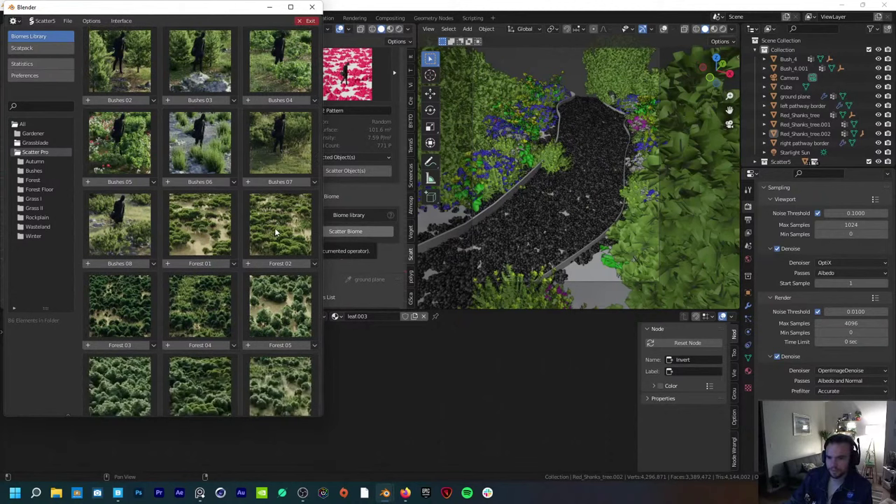
{"action": "scroll", "coordinate": [236, 244], "scroll_direction": "down", "scroll_amount": 1}
{"action": "scroll", "coordinate": [233, 246], "scroll_direction": "down", "scroll_amount": 5}
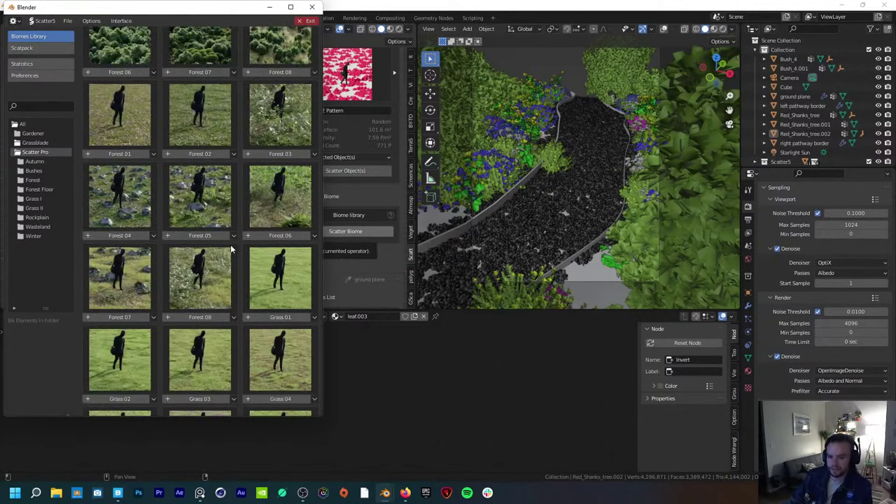
{"action": "scroll", "coordinate": [230, 249], "scroll_direction": "down", "scroll_amount": 1}
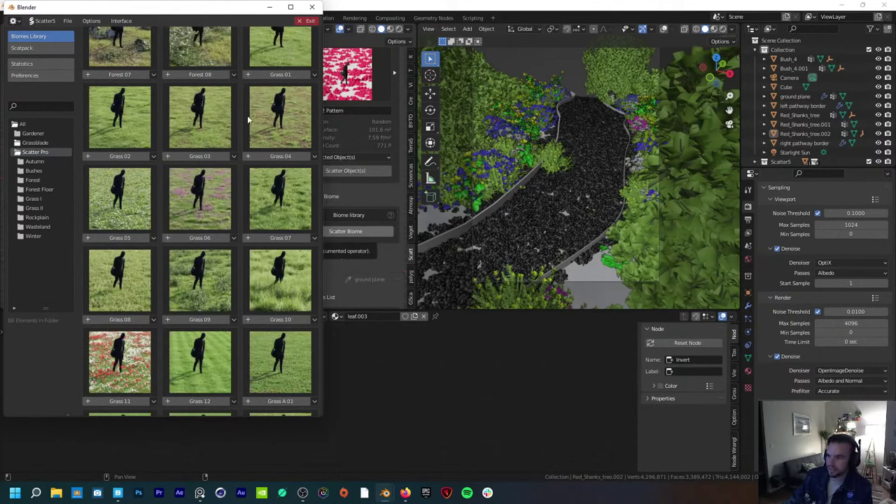
{"action": "scroll", "coordinate": [245, 140], "scroll_direction": "down", "scroll_amount": 2}
{"action": "scroll", "coordinate": [231, 197], "scroll_direction": "down", "scroll_amount": 6}
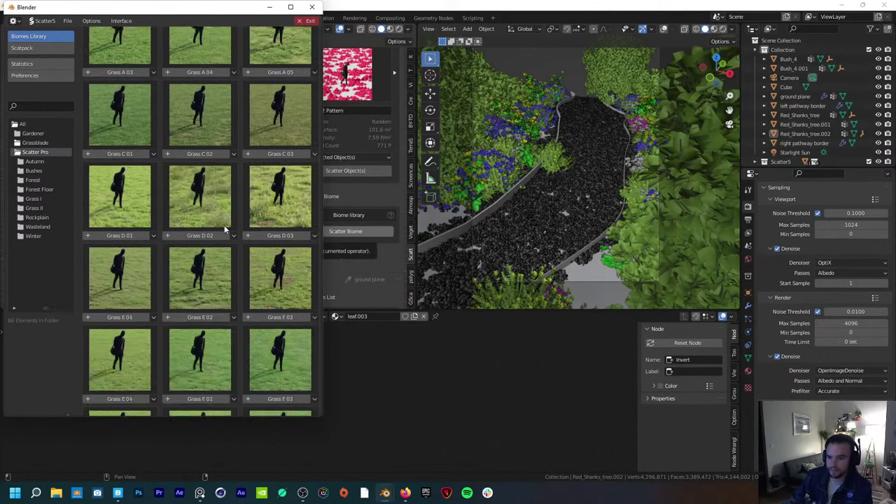
{"action": "left_click", "coordinate": [303, 20]}
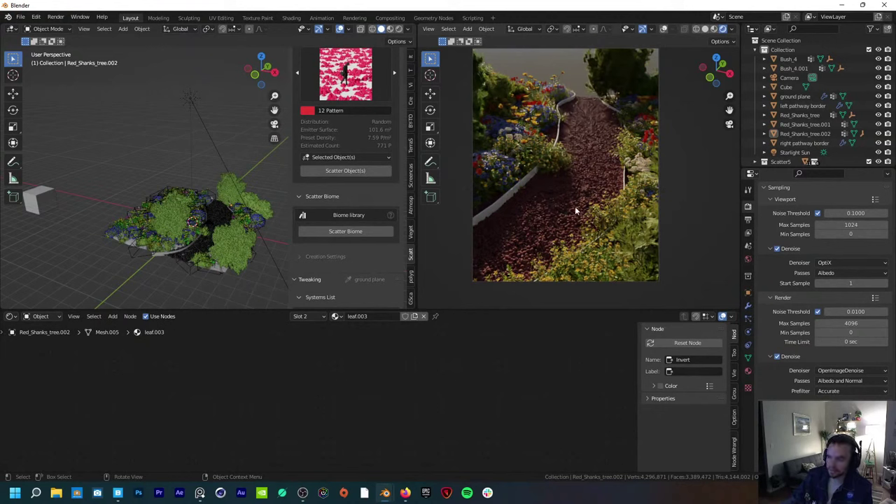
Step: Browse the flowers category of the botaniq Spawn Asset library without adding any asset to the garden
{"action": "middle_click_drag", "start_coordinate": [421, 280], "coordinate": [404, 259], "text": "shift"}
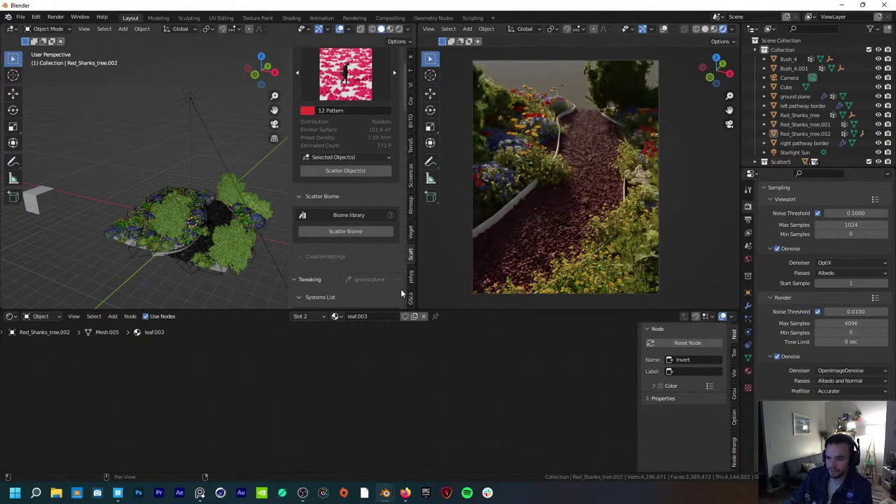
{"action": "left_click", "coordinate": [411, 277]}
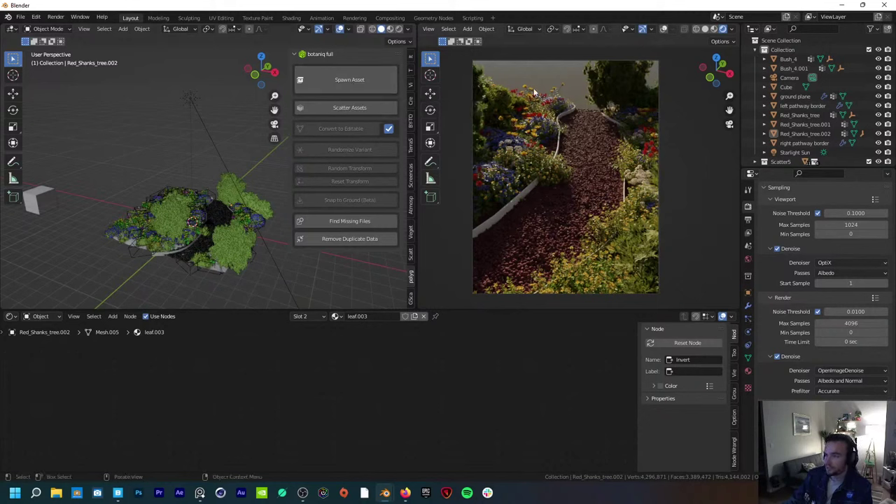
{"action": "left_click", "coordinate": [343, 83]}
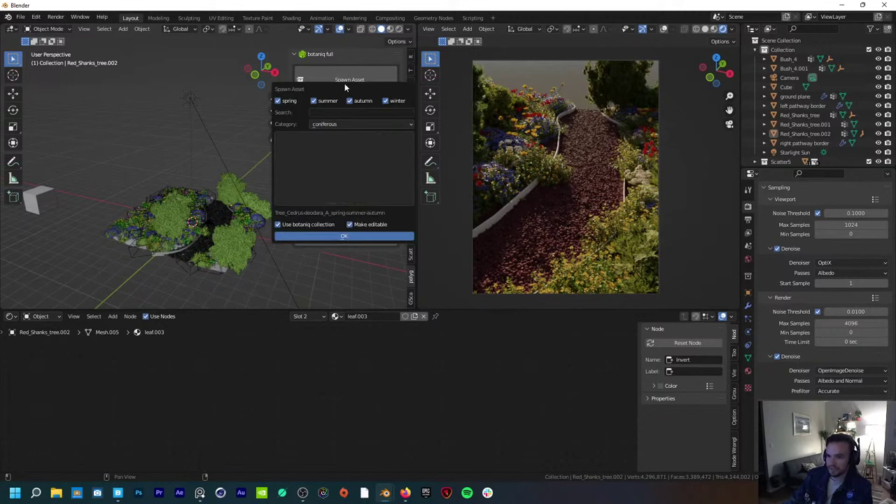
{"action": "left_click", "coordinate": [339, 125]}
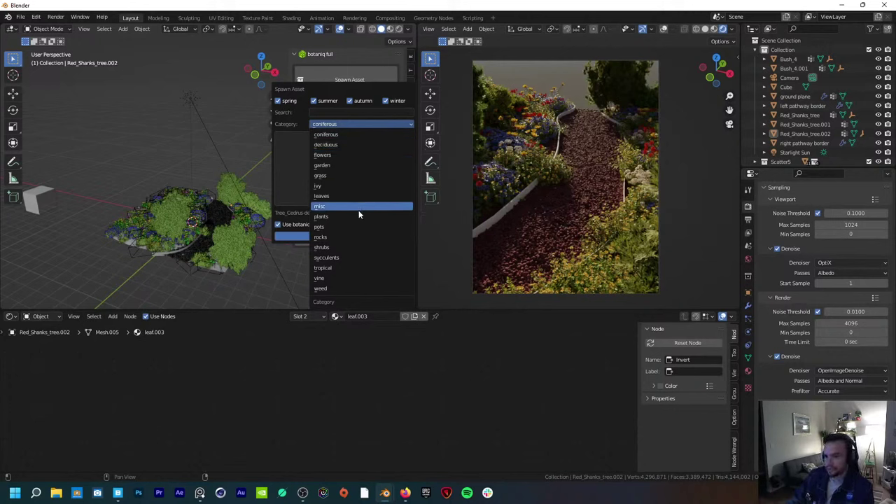
{"action": "left_click", "coordinate": [349, 156]}
{"action": "left_click", "coordinate": [347, 165]}
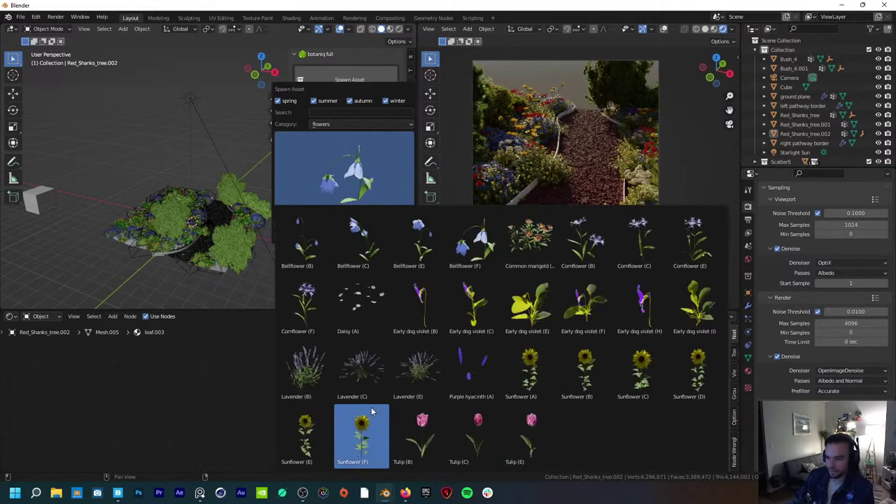
{"action": "left_click", "coordinate": [368, 187]}
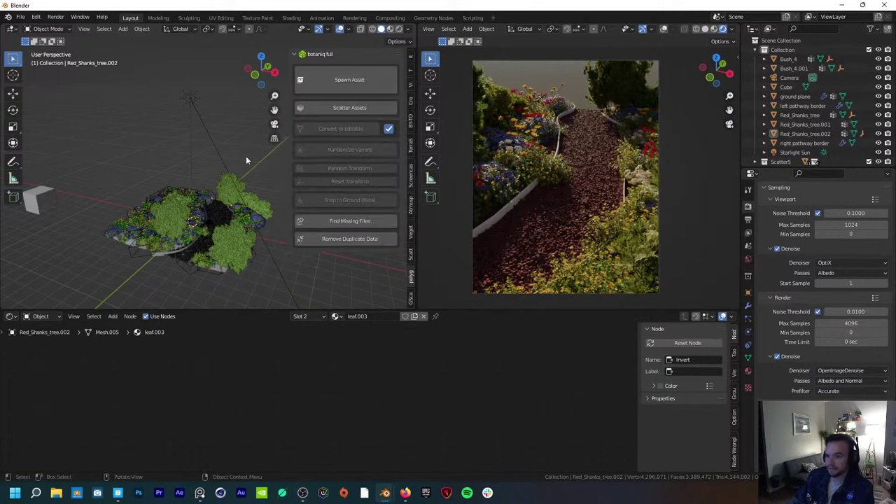
Step: Return to the Scatter5 creation settings, check the scatter preset choices and view the garden from a higher angle
{"action": "left_click", "coordinate": [411, 254]}
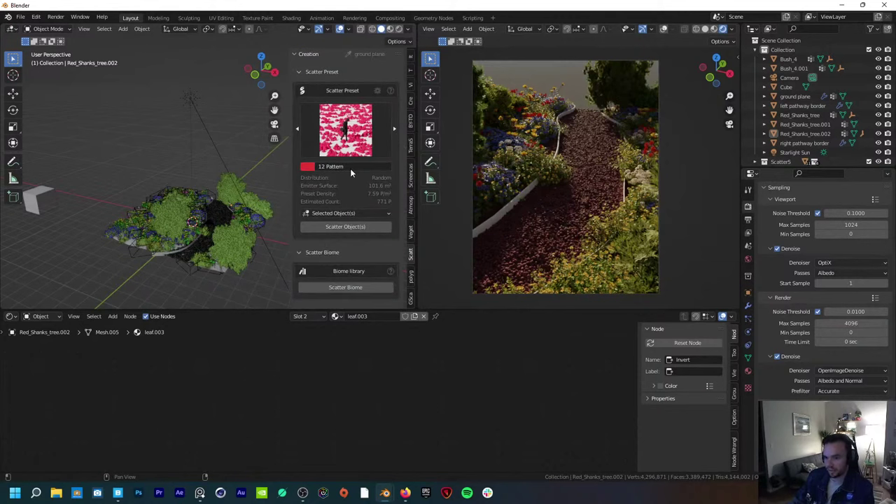
{"action": "left_click", "coordinate": [343, 118]}
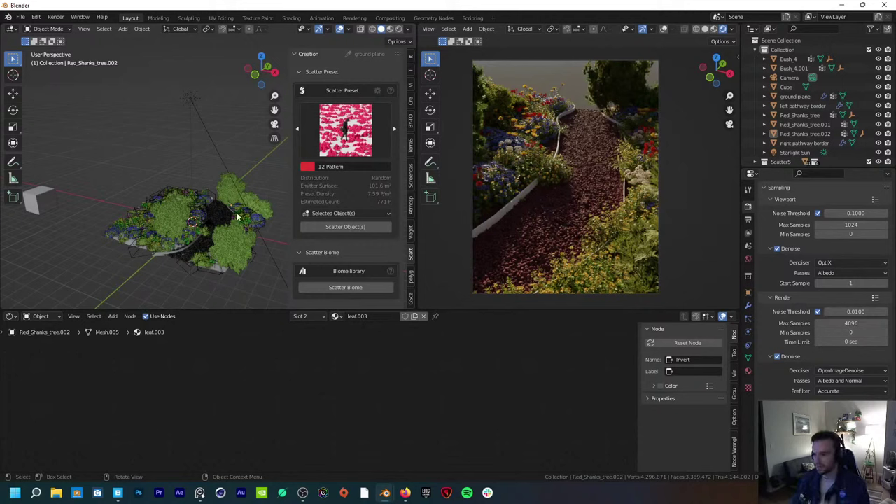
{"action": "middle_click_drag", "start_coordinate": [250, 203], "coordinate": [188, 212]}
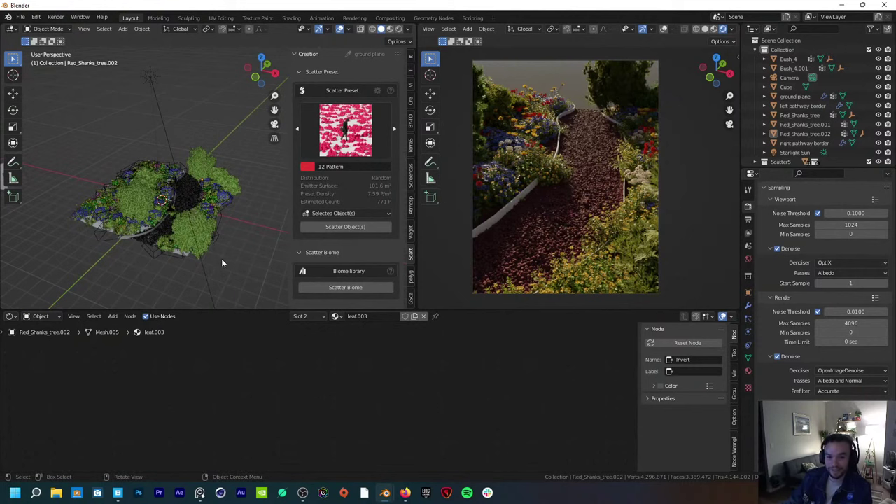
Step: Switch to Quixel Bridge, check that Sea Campion targets Blender, and try to export it at 4K Resolution before returning to Blender
{"action": "left_click", "coordinate": [118, 493]}
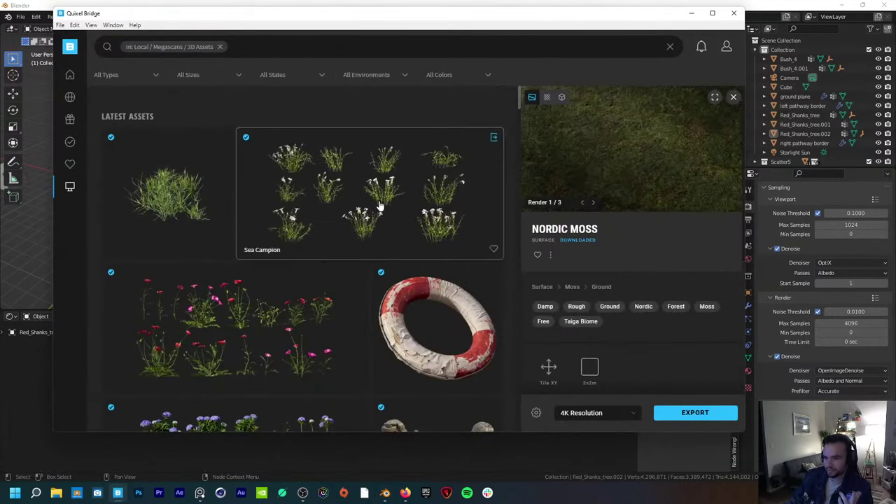
{"action": "left_click", "coordinate": [380, 205]}
{"action": "left_click", "coordinate": [536, 412]}
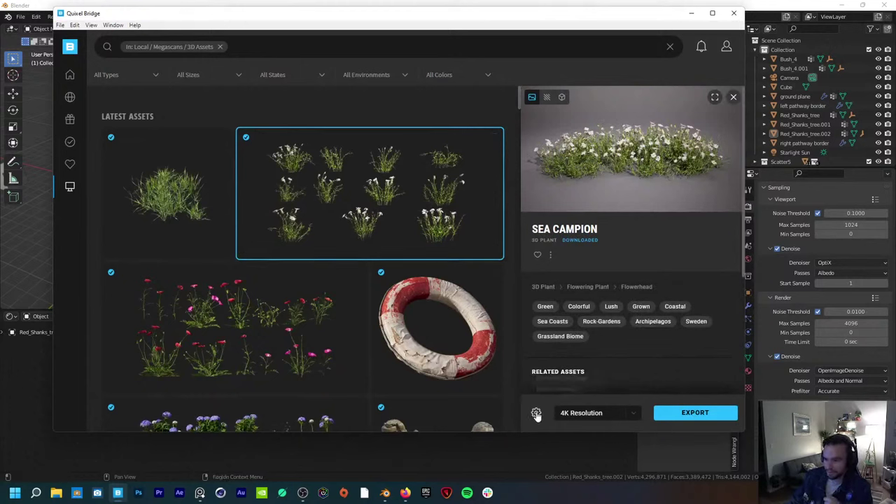
{"action": "left_click", "coordinate": [557, 390]}
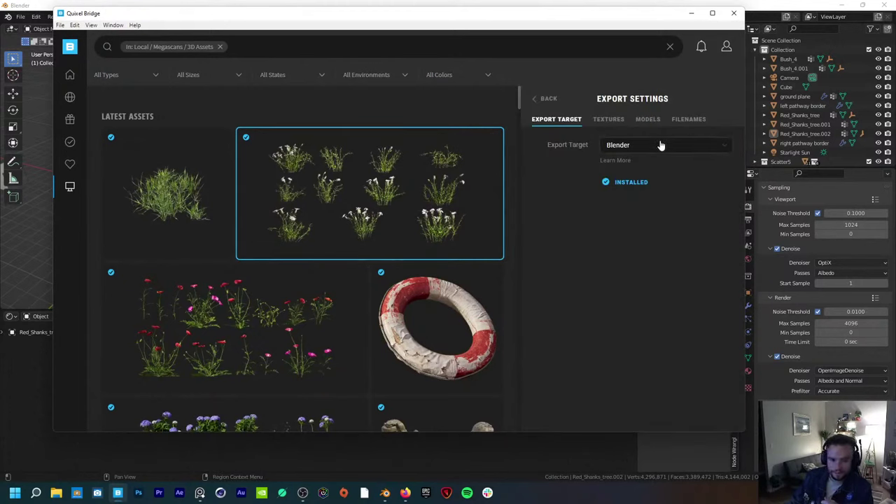
{"action": "left_click", "coordinate": [548, 98]}
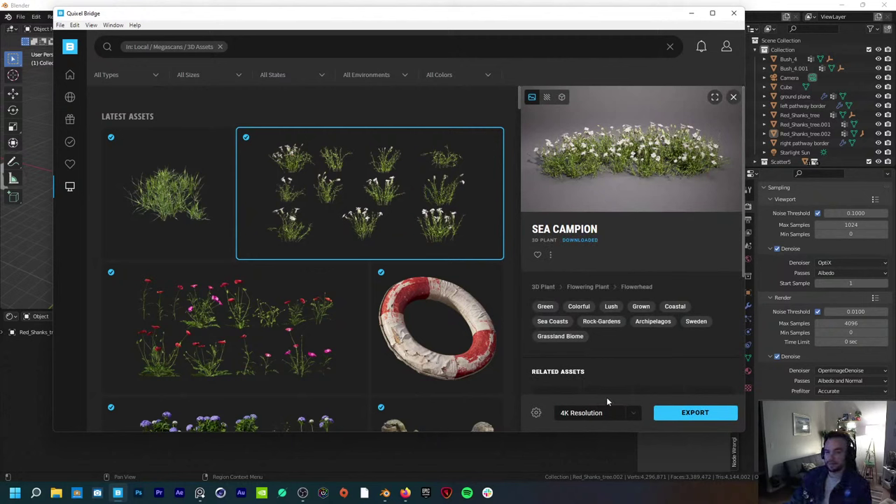
{"action": "left_click", "coordinate": [685, 414]}
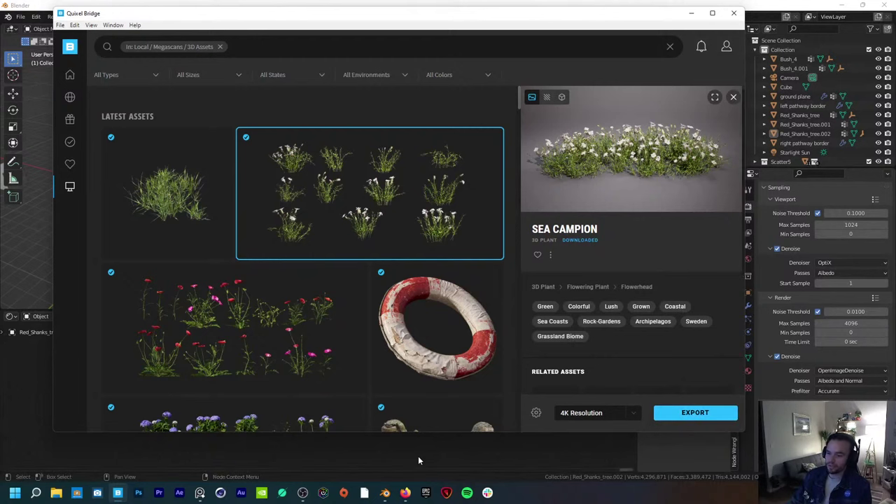
{"action": "left_click", "coordinate": [418, 456]}
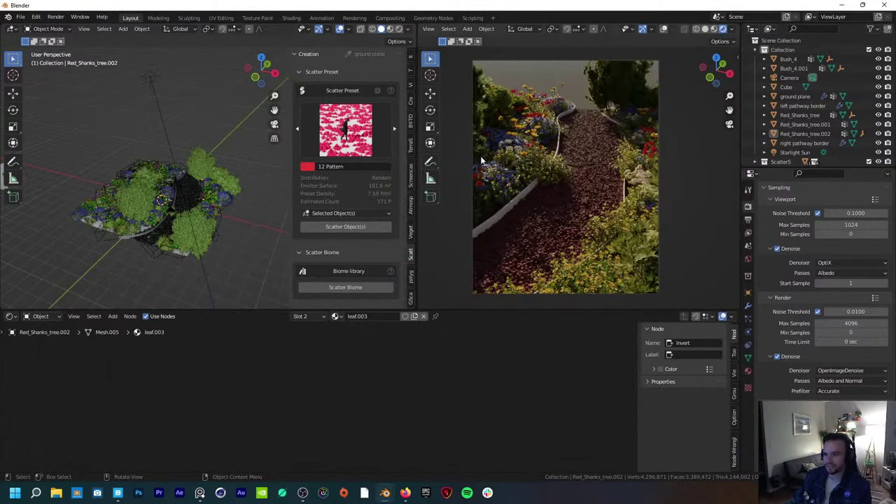
Step: Select the ground plane and view the empty area beside the garden with the cube in the rendered view
{"action": "left_click", "coordinate": [150, 245]}
{"action": "middle_click_drag", "start_coordinate": [174, 248], "coordinate": [217, 277]}
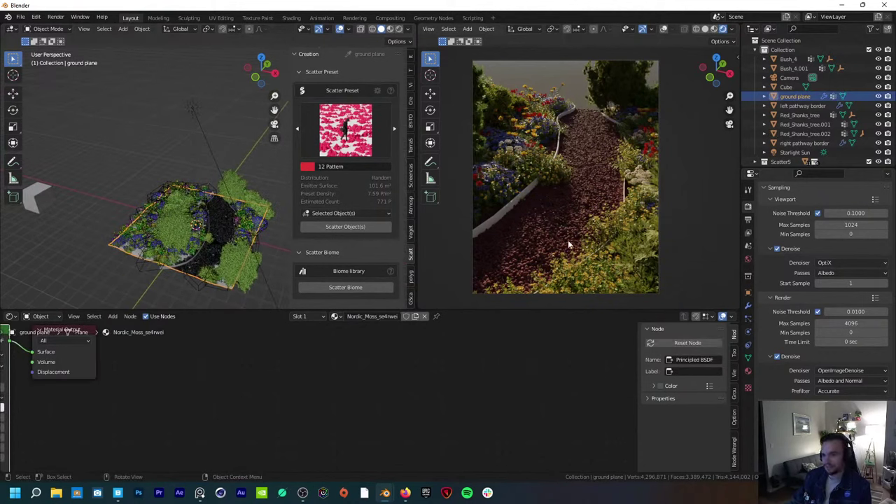
{"action": "middle_click_drag", "start_coordinate": [536, 248], "coordinate": [530, 145]}
{"action": "scroll", "coordinate": [539, 154], "scroll_direction": "up", "scroll_amount": 3}
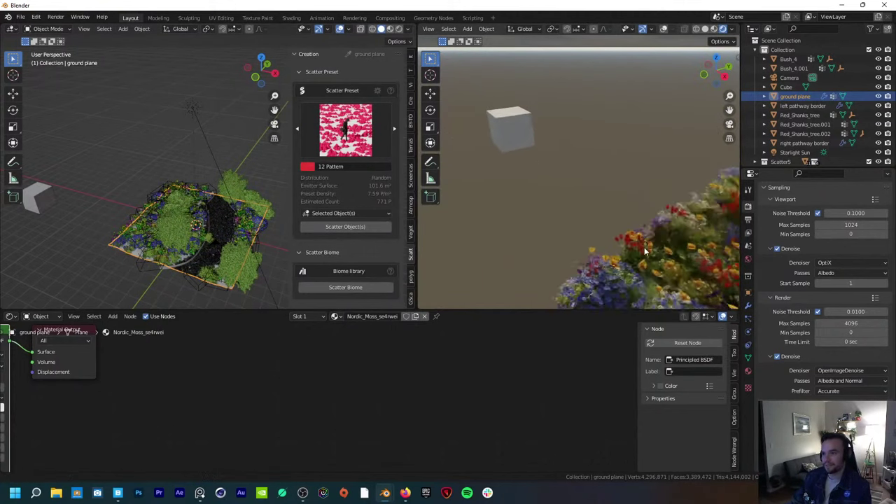
{"action": "middle_click_drag", "start_coordinate": [644, 247], "coordinate": [571, 214]}
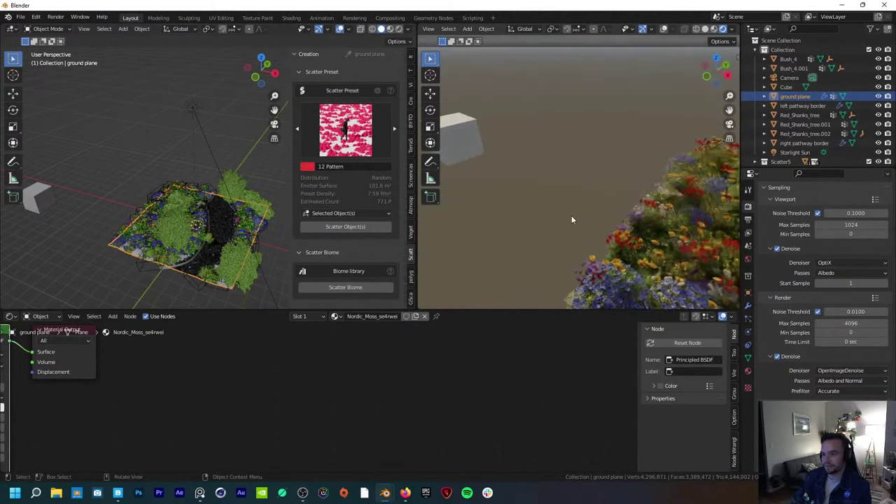
Step: Switch to Quixel Bridge, list the local Megascans surfaces and view the Stucco Facade details
{"action": "left_click", "coordinate": [118, 492]}
{"action": "left_click", "coordinate": [70, 186]}
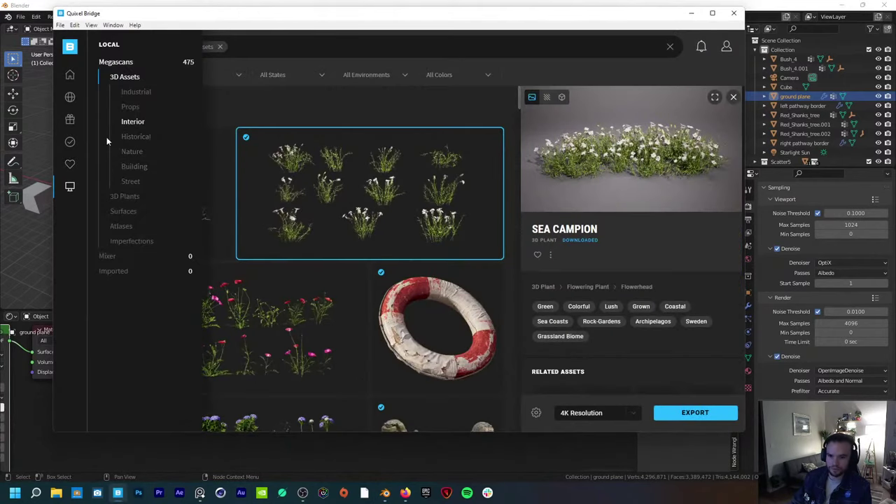
{"action": "left_click", "coordinate": [123, 211]}
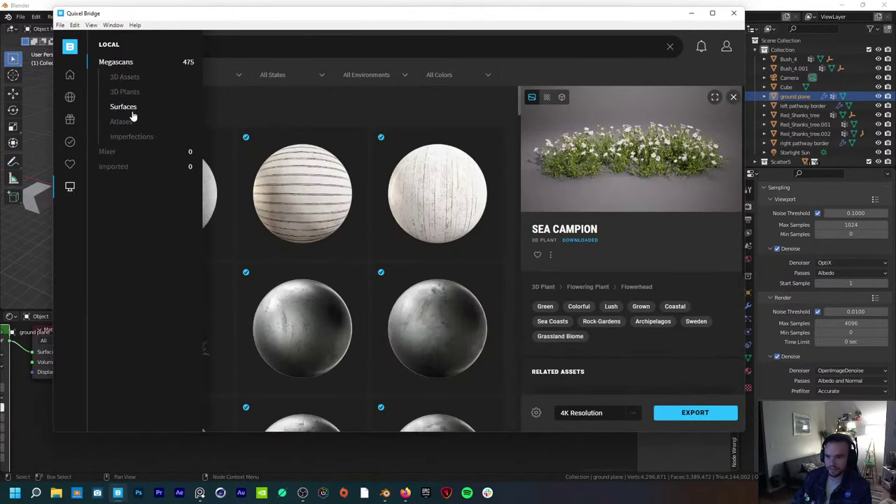
{"action": "left_click", "coordinate": [196, 223]}
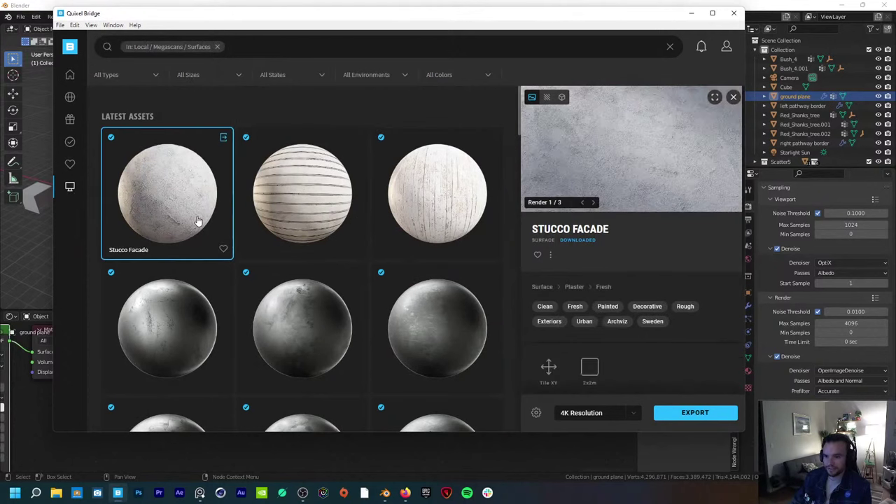
Step: Export the Rocky Soil Ground surface at 4K Resolution to Blender and return to the garden scene
{"action": "scroll", "coordinate": [385, 251], "scroll_direction": "down", "scroll_amount": 10}
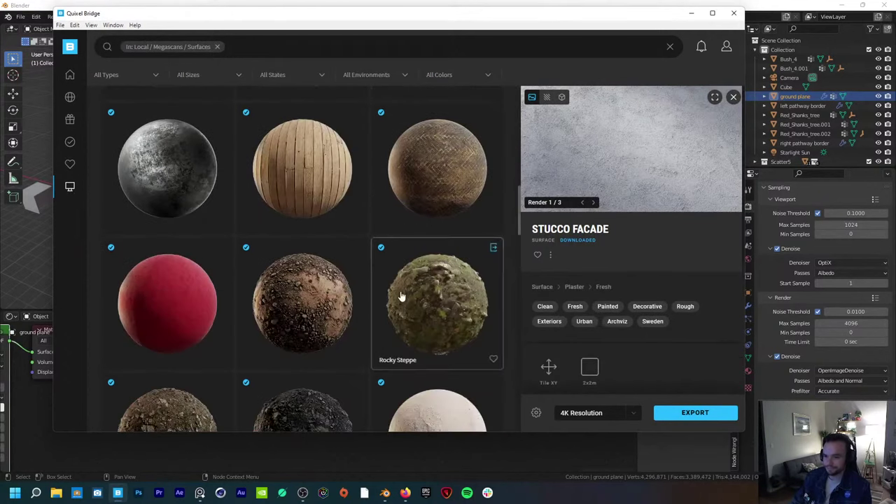
{"action": "scroll", "coordinate": [401, 296], "scroll_direction": "down", "scroll_amount": 5}
{"action": "scroll", "coordinate": [372, 260], "scroll_direction": "up", "scroll_amount": 3}
{"action": "left_click", "coordinate": [326, 250]}
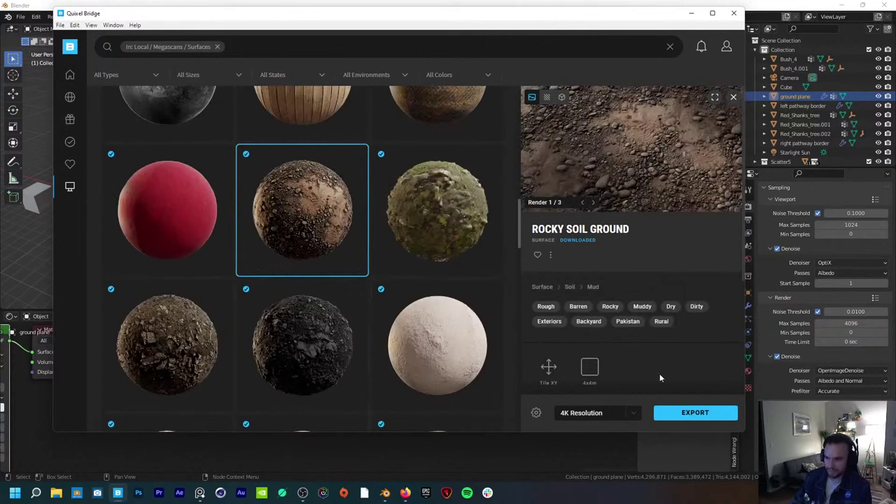
{"action": "left_click", "coordinate": [704, 416]}
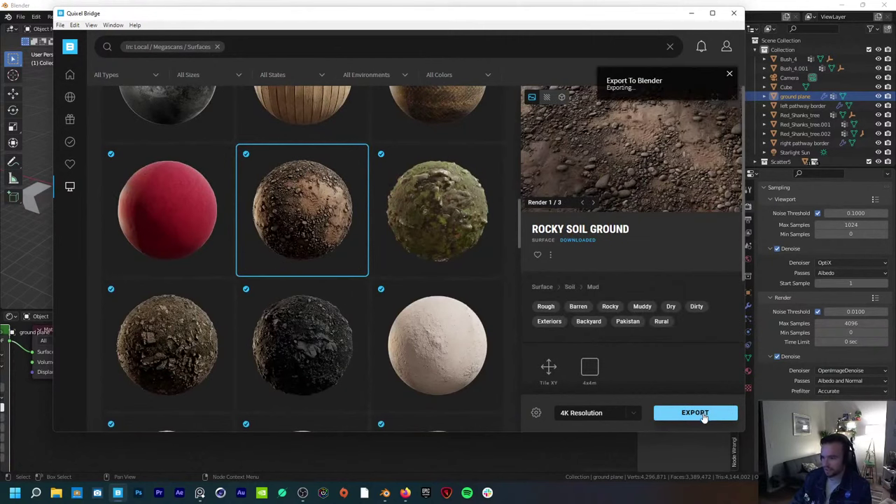
{"action": "left_click", "coordinate": [528, 459]}
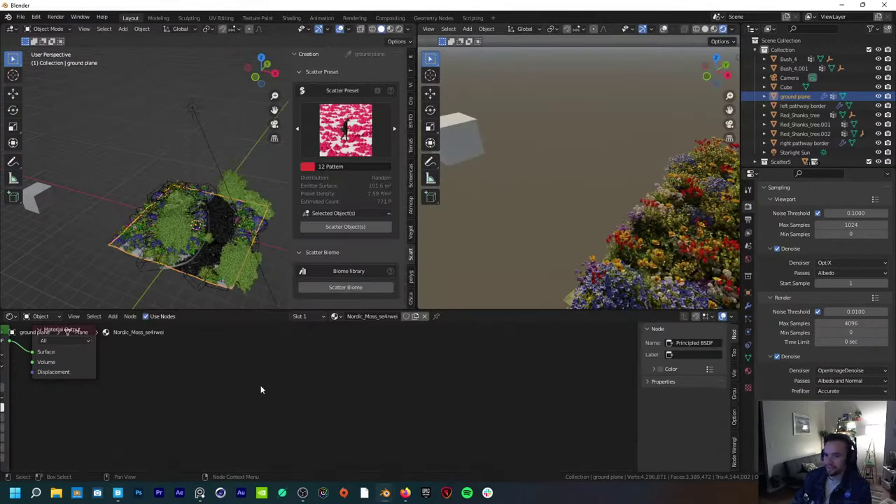
Step: Assign the Rocky_Soil_vb2qdgwew material to the cube and inspect it in the rendered view
{"action": "middle_click_drag", "start_coordinate": [67, 218], "coordinate": [222, 254], "text": "shift"}
{"action": "left_click", "coordinate": [180, 226]}
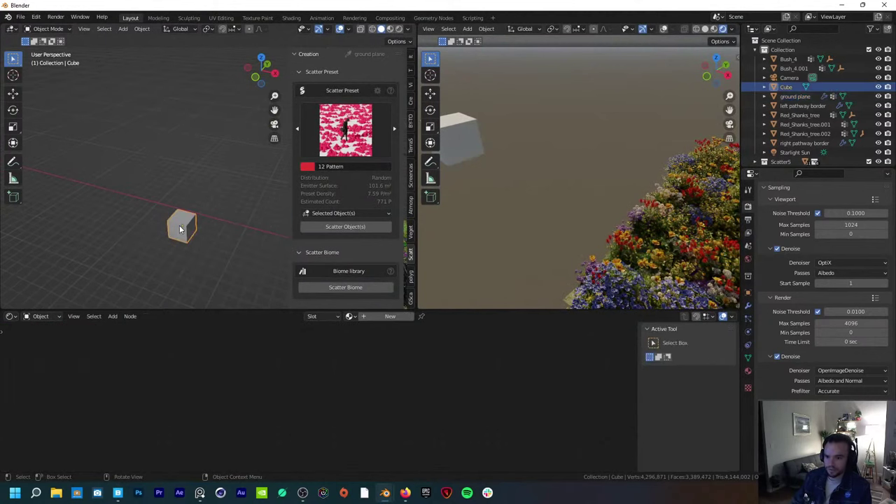
{"action": "left_click", "coordinate": [350, 317]}
{"action": "type", "text": "ro"}
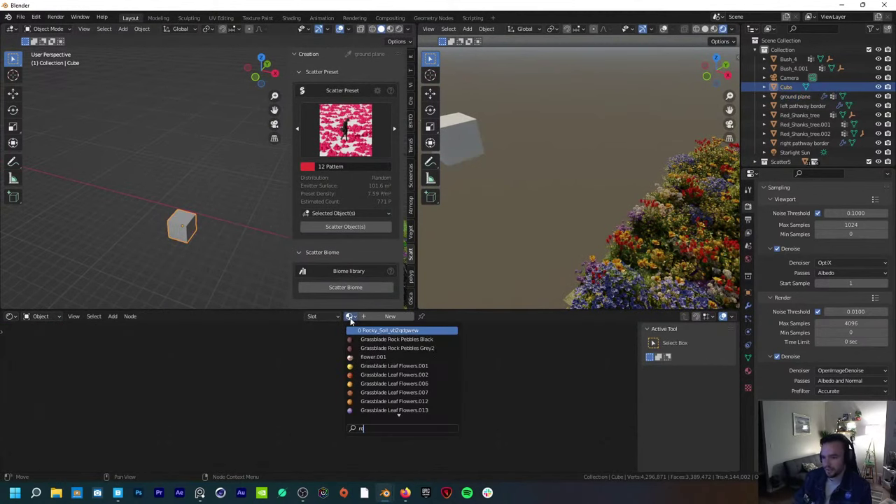
{"action": "key", "text": "Return"}
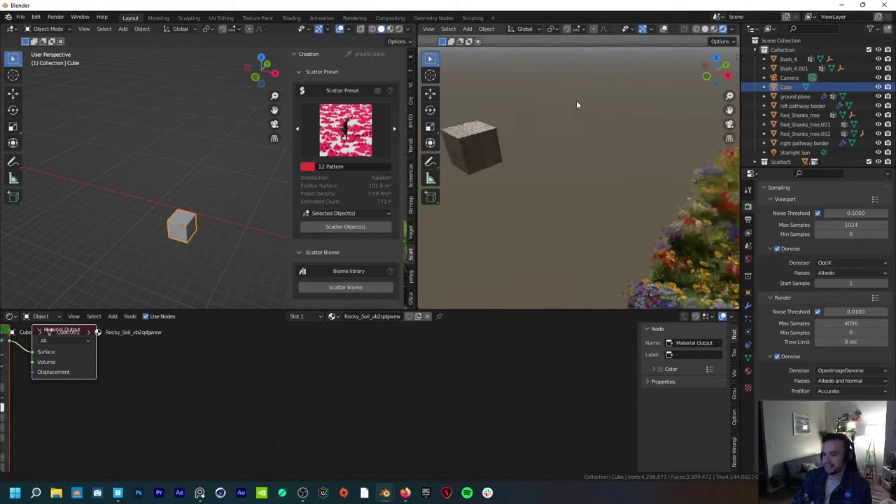
{"action": "key", "text": "KP_Decimal"}
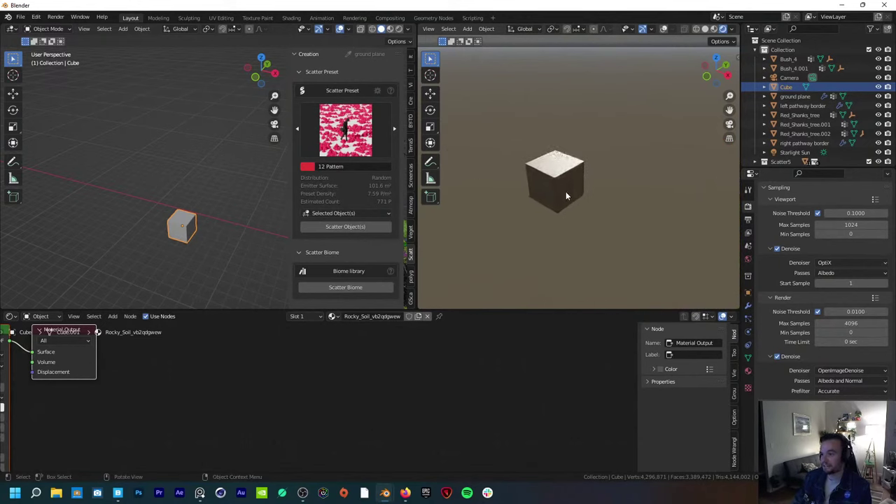
{"action": "scroll", "coordinate": [562, 219], "scroll_direction": "down", "scroll_amount": 5}
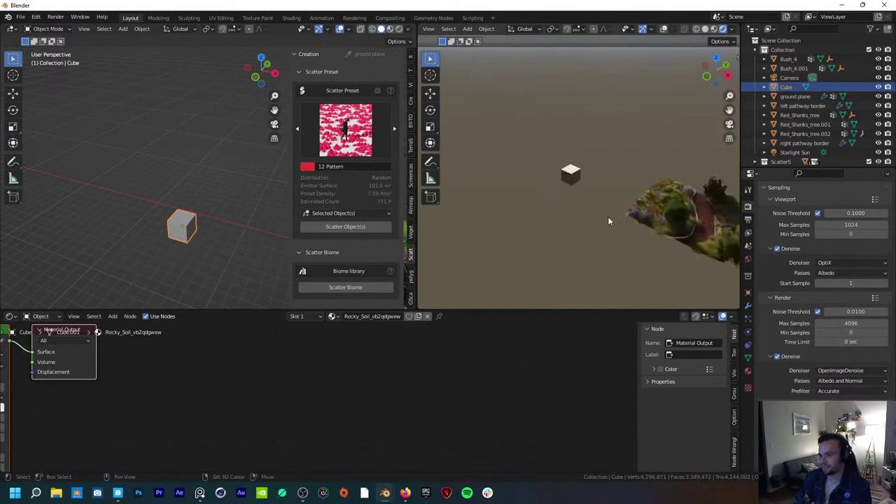
Step: Delete the cube and add a mesh plane to the scene
{"action": "middle_click_drag", "start_coordinate": [607, 217], "coordinate": [543, 207]}
{"action": "key", "text": "x"}
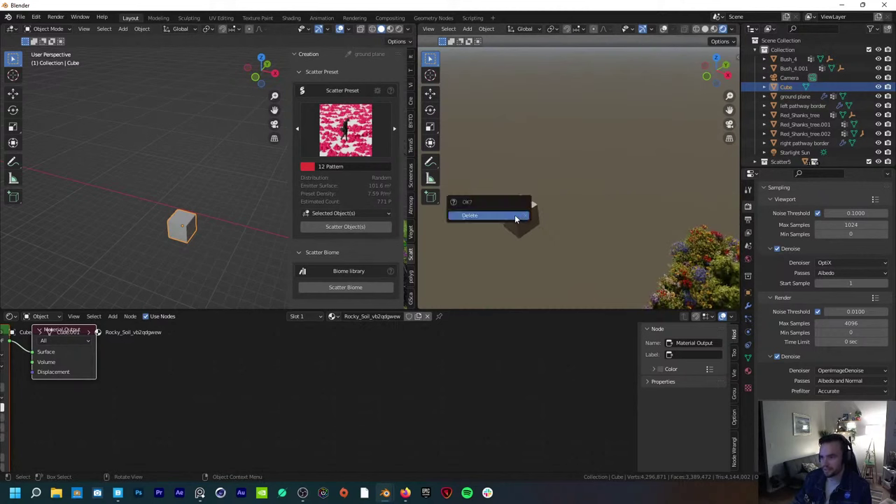
{"action": "left_click", "coordinate": [515, 216]}
{"action": "key", "text": "shift+a"}
{"action": "mouse_move", "coordinate": [519, 203]}
{"action": "left_click", "coordinate": [557, 206]}
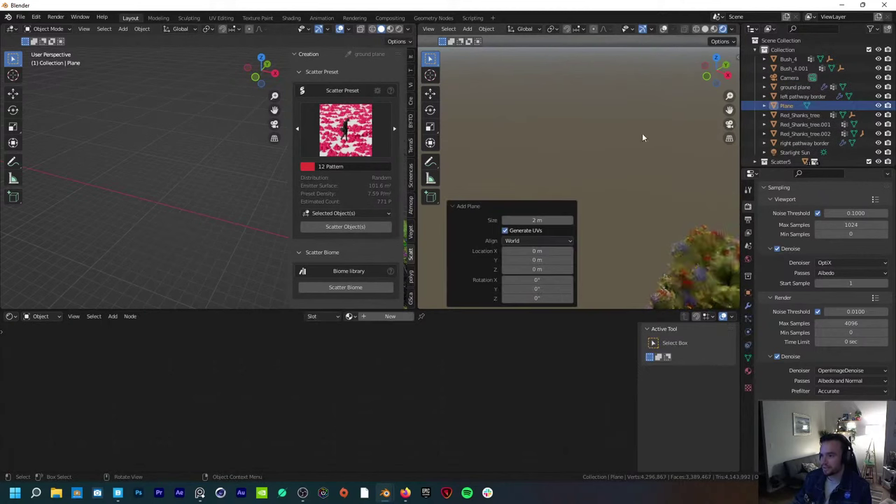
Step: Move the new plane horizontally beside the garden and scale it up to a large ground area
{"action": "middle_click_drag", "start_coordinate": [641, 137], "coordinate": [601, 198]}
{"action": "key", "text": "g"}
{"action": "key", "text": "shift+z"}
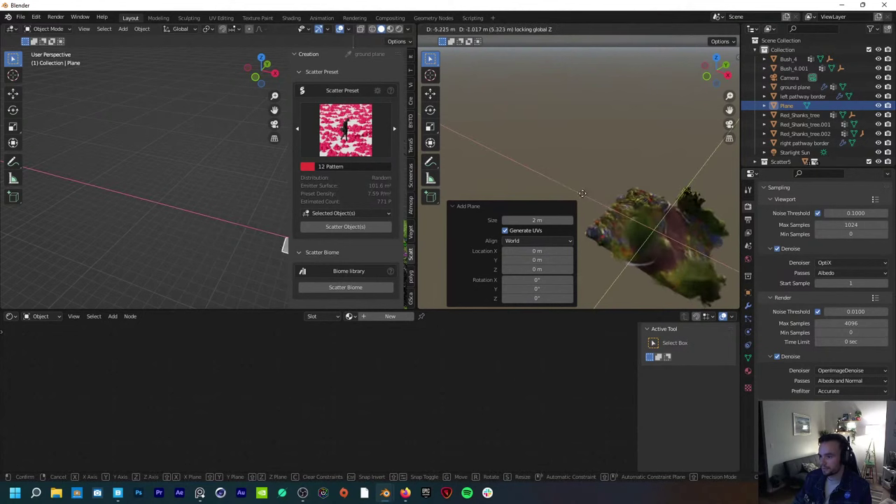
{"action": "left_click", "coordinate": [544, 186]}
{"action": "key", "text": "s"}
{"action": "left_click", "coordinate": [569, 184]}
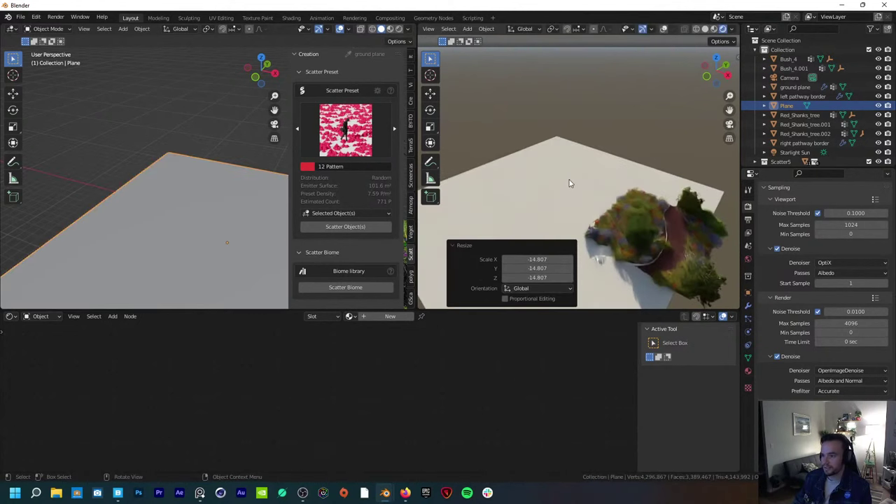
{"action": "key", "text": "s"}
{"action": "left_click", "coordinate": [484, 201]}
Step: Assign the Rocky_Soil_vb2qdgwew material to the large plane and inspect its surface up close
{"action": "left_click", "coordinate": [349, 316]}
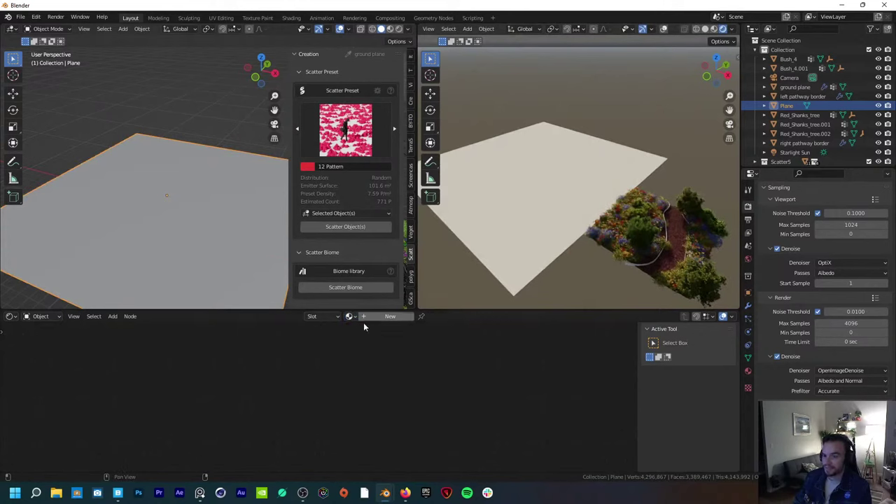
{"action": "left_click", "coordinate": [350, 317]}
{"action": "type", "text": "rock"}
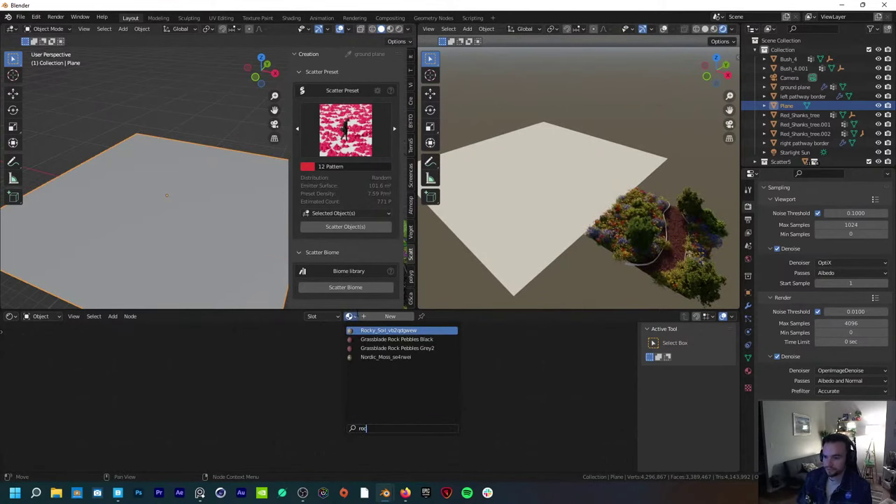
{"action": "key", "text": "Return"}
{"action": "middle_click_drag", "start_coordinate": [454, 245], "coordinate": [503, 278]}
{"action": "scroll", "coordinate": [524, 275], "scroll_direction": "up", "scroll_amount": 5}
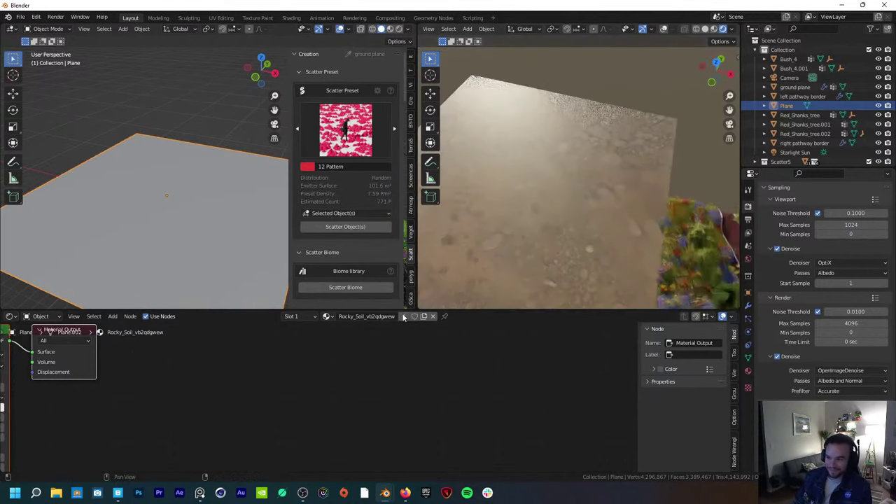
Step: Examine the whole node tree of the rocky soil material and clear the node selection
{"action": "scroll", "coordinate": [189, 378], "scroll_direction": "down", "scroll_amount": 2}
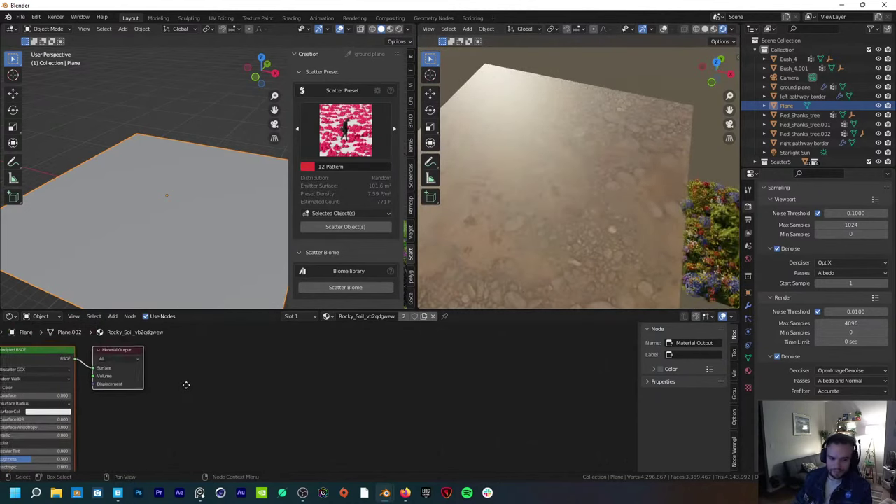
{"action": "middle_click_drag", "start_coordinate": [187, 383], "coordinate": [407, 409]}
{"action": "scroll", "coordinate": [353, 384], "scroll_direction": "down", "scroll_amount": 2}
{"action": "scroll", "coordinate": [401, 415], "scroll_direction": "down", "scroll_amount": 1}
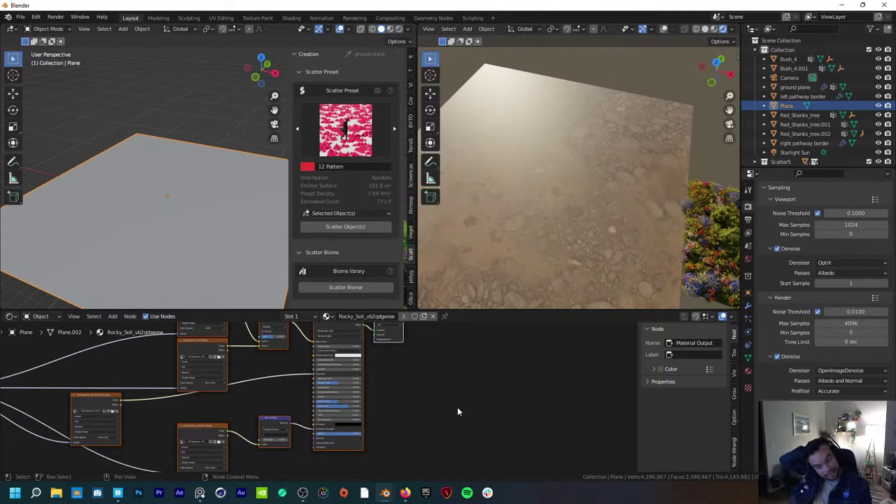
{"action": "scroll", "coordinate": [435, 386], "scroll_direction": "down", "scroll_amount": 1}
{"action": "scroll", "coordinate": [432, 363], "scroll_direction": "down", "scroll_amount": 1}
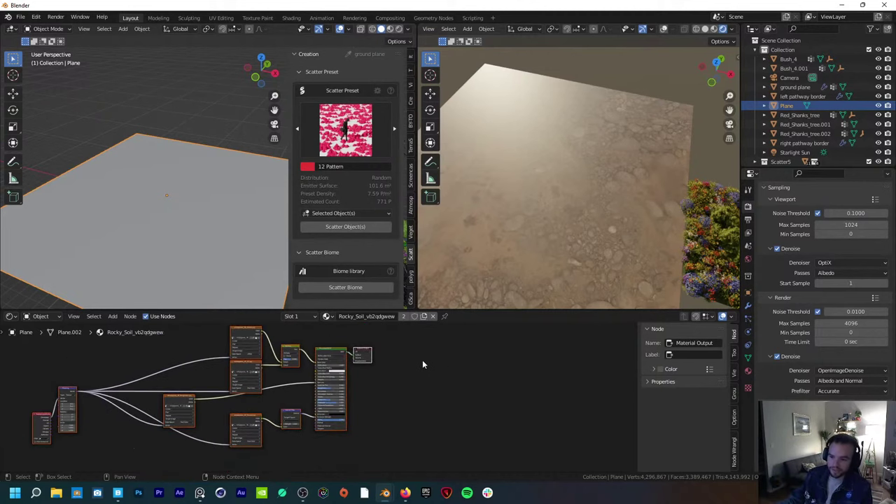
{"action": "middle_click_drag", "start_coordinate": [277, 388], "coordinate": [283, 391]}
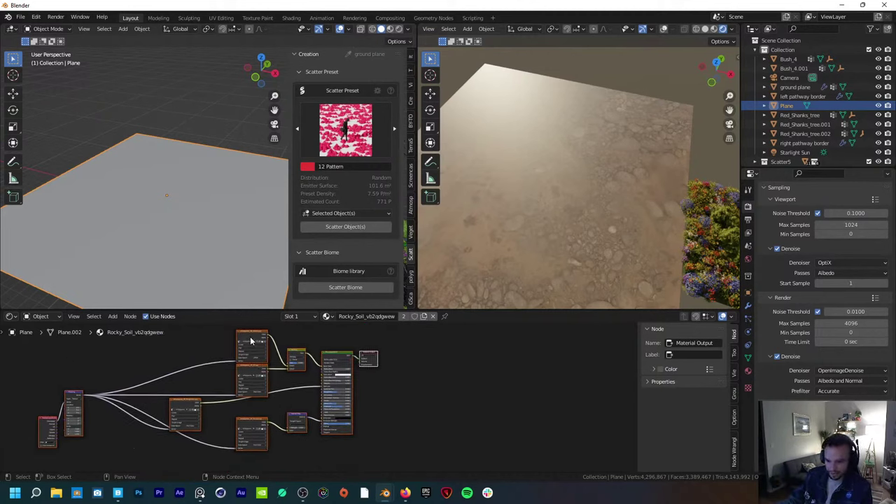
{"action": "left_click", "coordinate": [246, 390]}
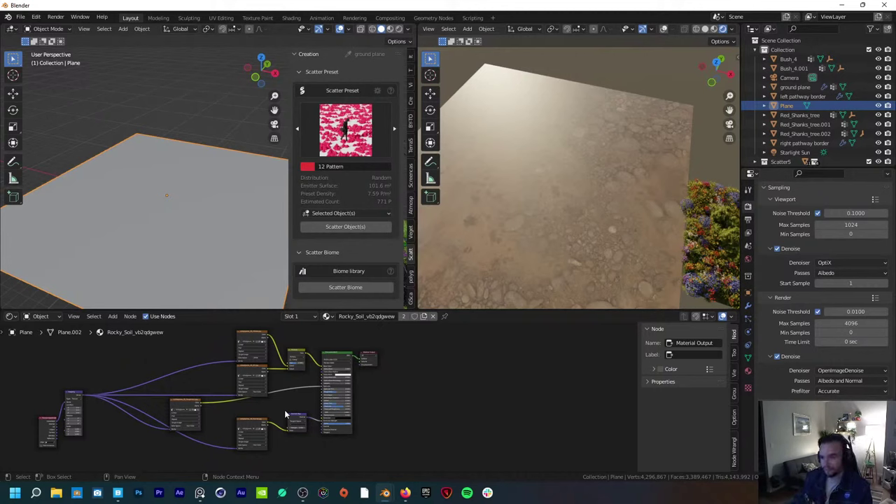
Step: Reconnect the Normal Map output from Emission Strength to the shader's Normal input and set Clearcoat to 0
{"action": "scroll", "coordinate": [301, 429], "scroll_direction": "up", "scroll_amount": 5}
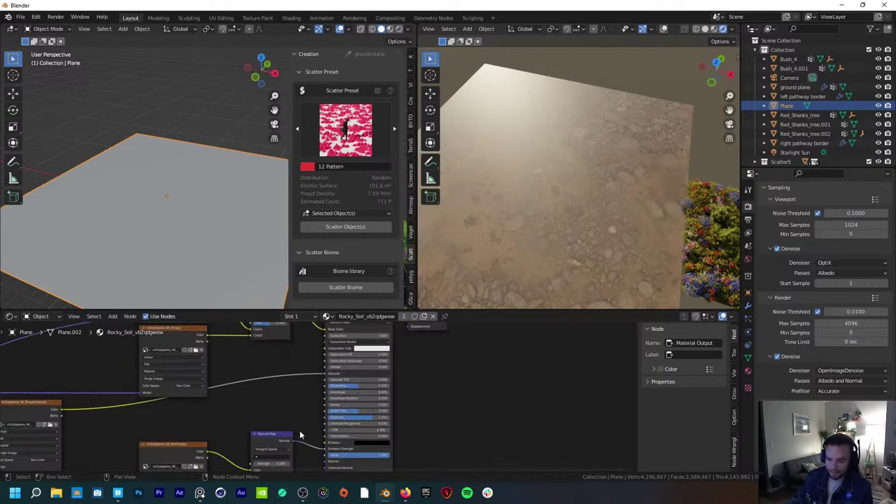
{"action": "scroll", "coordinate": [299, 430], "scroll_direction": "up", "scroll_amount": 3}
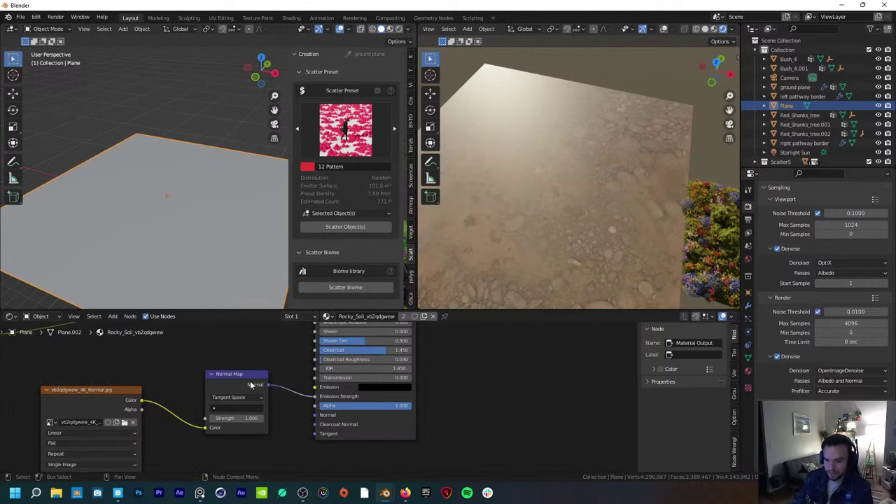
{"action": "left_click_drag", "start_coordinate": [250, 381], "coordinate": [244, 377]}
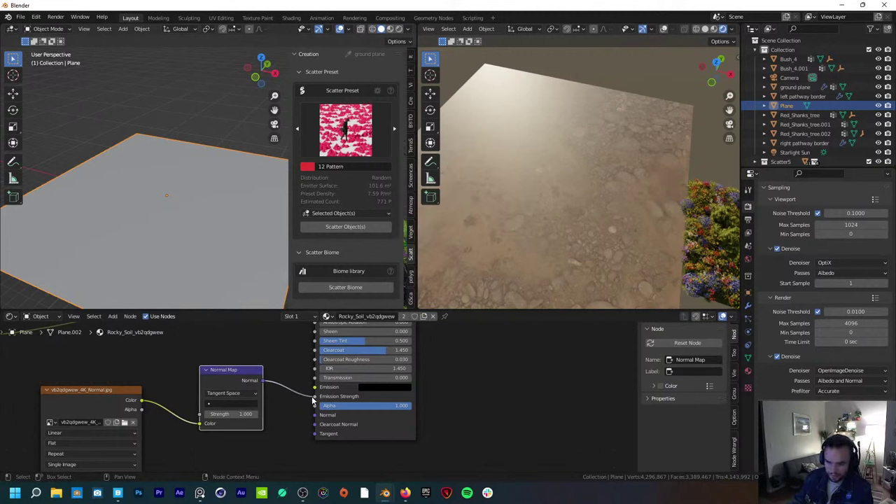
{"action": "left_click_drag", "start_coordinate": [315, 399], "coordinate": [312, 414]}
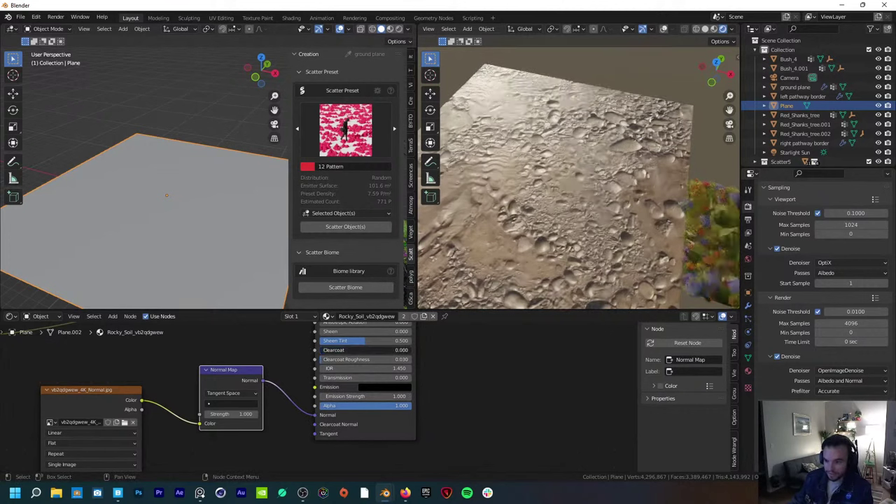
Step: Reconnect the roughness texture from Specular to the shader's Roughness input and check the soil plane in the rendered view
{"action": "middle_click_drag", "start_coordinate": [291, 348], "coordinate": [394, 378]}
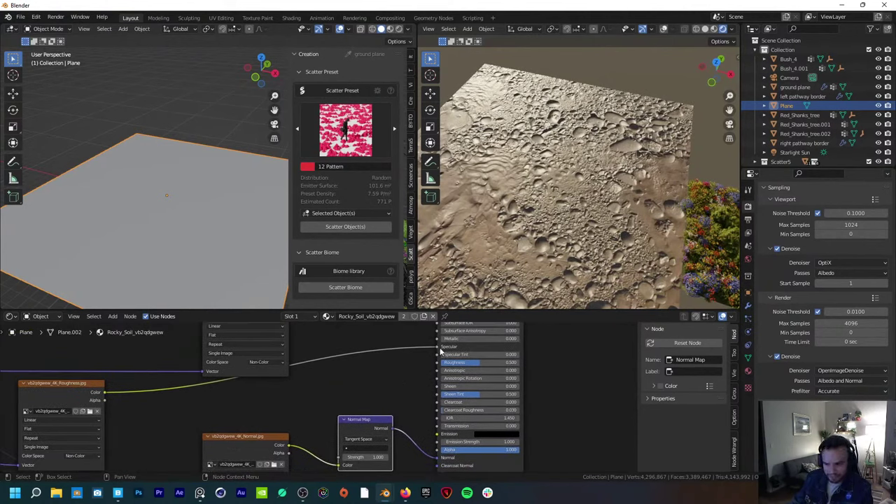
{"action": "mouse_move", "coordinate": [437, 347]}
{"action": "left_mouse_down"}
{"action": "mouse_move", "coordinate": [426, 361]}
{"action": "mouse_move", "coordinate": [436, 363]}
{"action": "left_mouse_up"}
{"action": "middle_click_drag", "start_coordinate": [397, 359], "coordinate": [334, 408]}
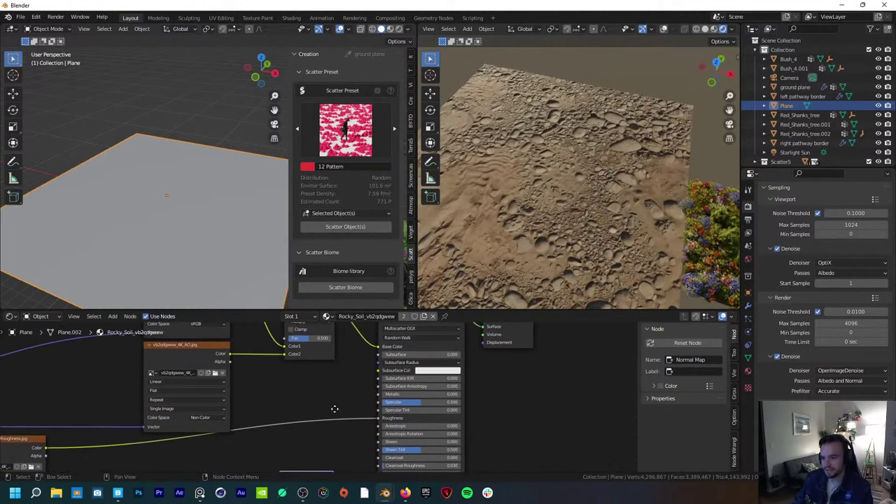
{"action": "middle_click_drag", "start_coordinate": [560, 252], "coordinate": [557, 197]}
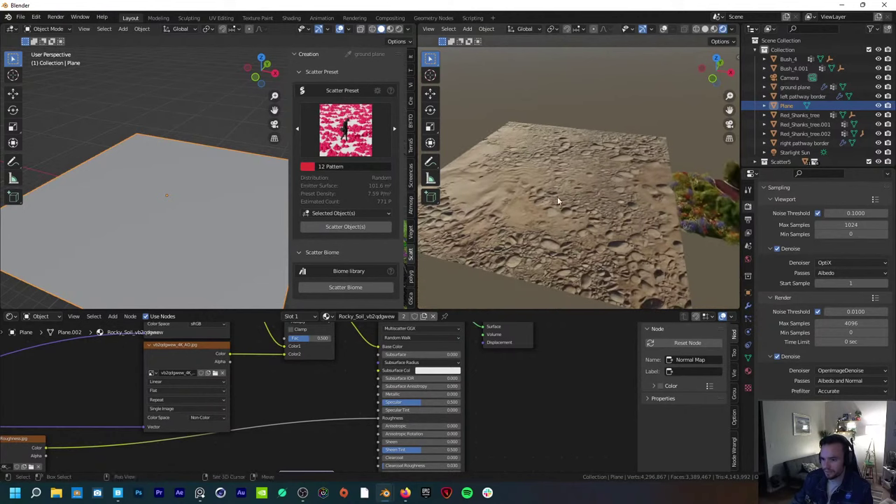
{"action": "middle_click_drag", "start_coordinate": [308, 396], "coordinate": [321, 334]}
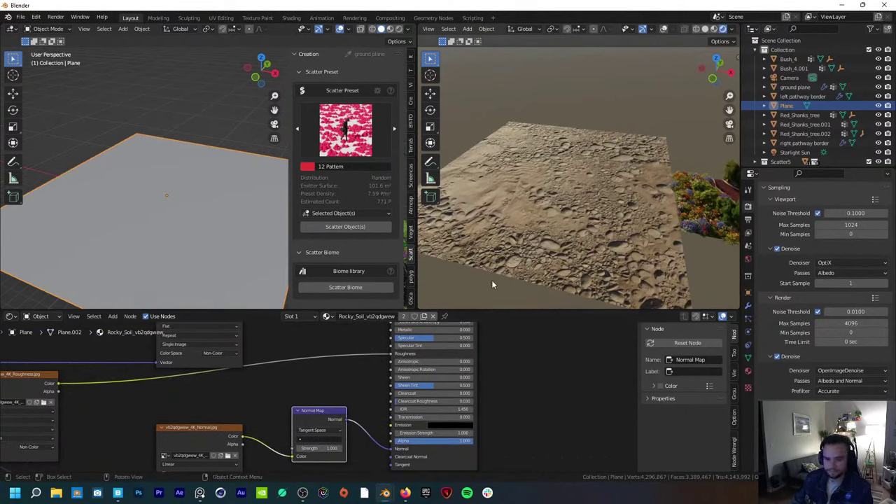
Step: Preview the Normal Map node's output on the soil plane and restore the Principled BSDF as the material output
{"action": "middle_click_drag", "start_coordinate": [494, 282], "coordinate": [592, 155]}
{"action": "scroll", "coordinate": [549, 185], "scroll_direction": "up", "scroll_amount": 3}
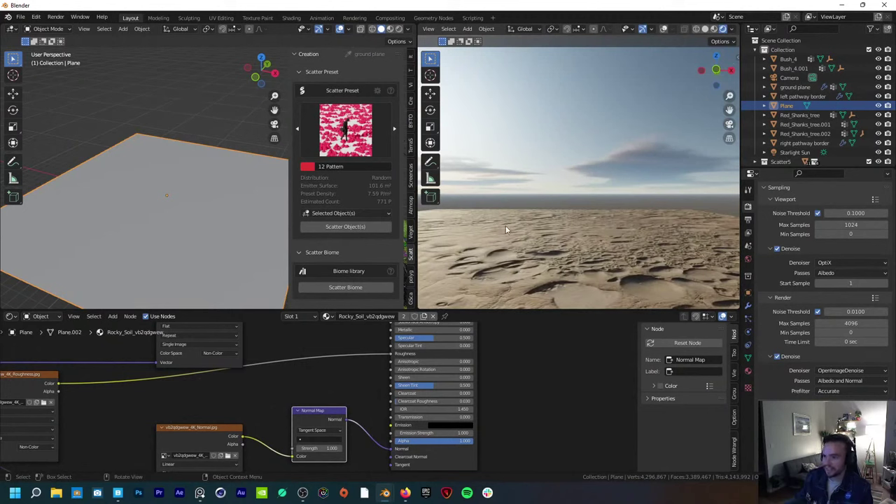
{"action": "middle_click_drag", "start_coordinate": [505, 228], "coordinate": [498, 258]}
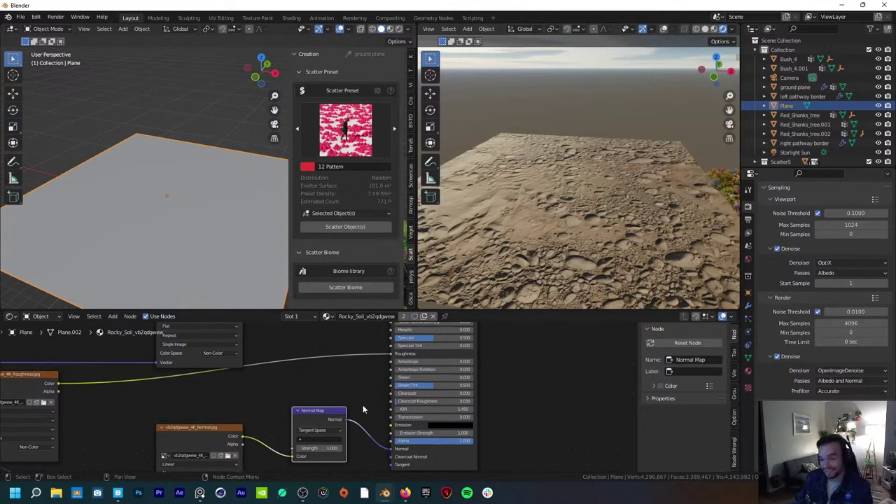
{"action": "middle_click_drag", "start_coordinate": [362, 404], "coordinate": [359, 387]}
{"action": "scroll", "coordinate": [359, 372], "scroll_direction": "down", "scroll_amount": 1}
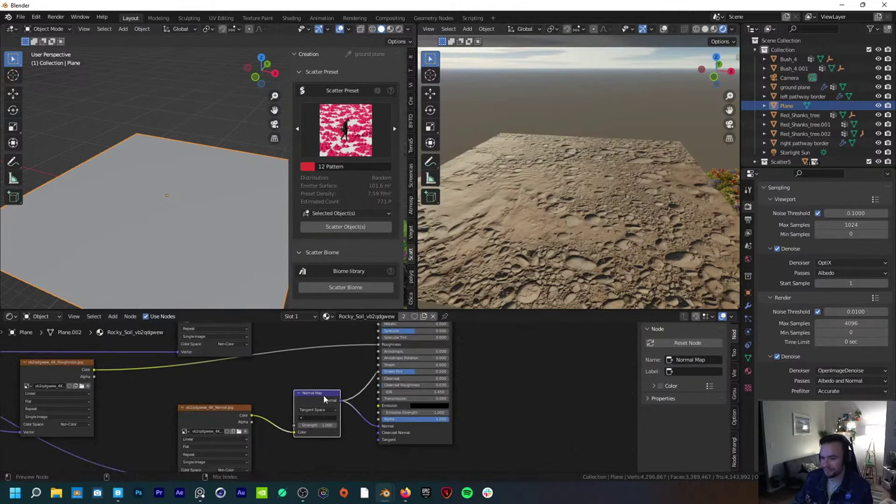
{"action": "left_click", "coordinate": [324, 398], "text": "ctrl+shift"}
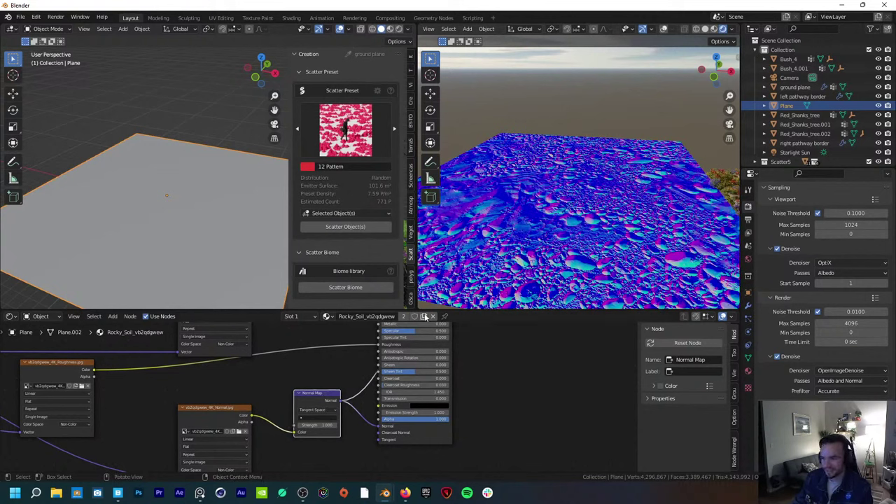
{"action": "middle_click_drag", "start_coordinate": [344, 351], "coordinate": [303, 414]}
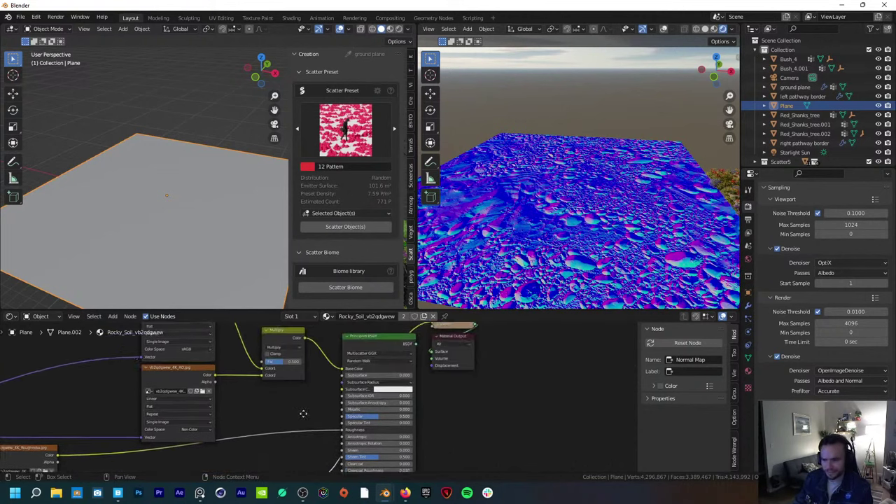
{"action": "scroll", "coordinate": [377, 352], "scroll_direction": "up", "scroll_amount": 1}
{"action": "left_click", "coordinate": [376, 353], "text": "ctrl+shift"}
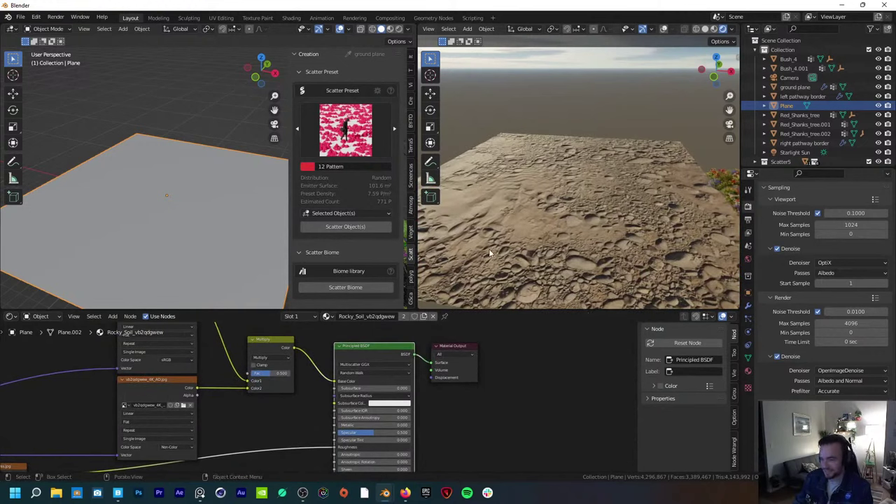
Step: Delete the rocky soil plane and return the rendered view to the camera
{"action": "key", "text": "x"}
{"action": "left_click", "coordinate": [231, 226]}
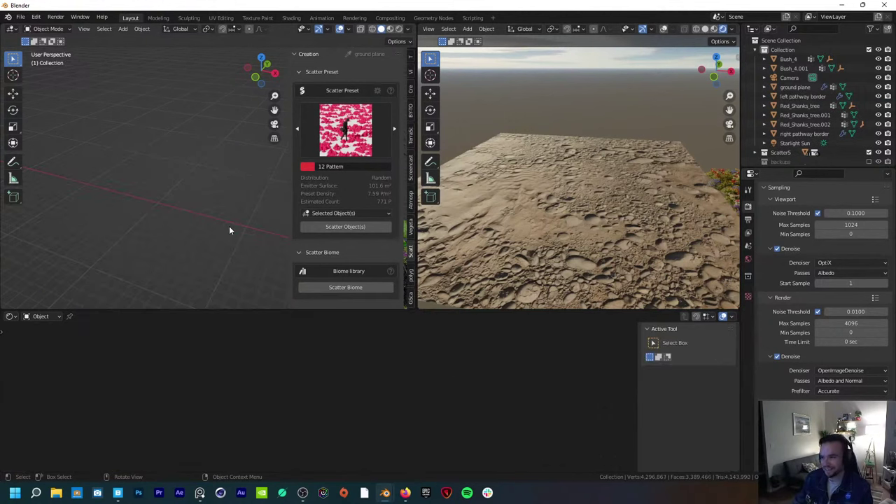
{"action": "key", "text": "KP_0"}
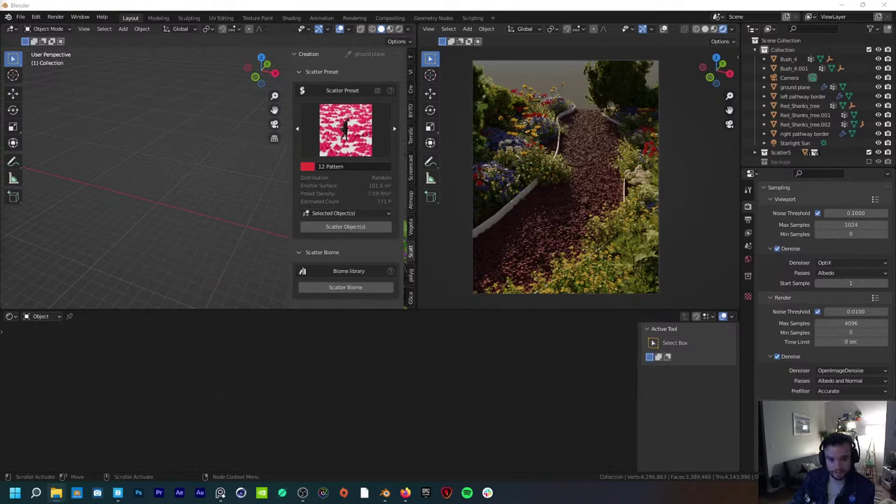
Step: Move the scan mesh Mesh_0 clear of the garden by about -0.08 m in X and -7.93 m in Y, keeping its height
{"action": "left_click", "coordinate": [526, 198]}
{"action": "middle_click_drag", "start_coordinate": [525, 198], "coordinate": [572, 201]}
{"action": "scroll", "coordinate": [794, 125], "scroll_direction": "down", "scroll_amount": 1}
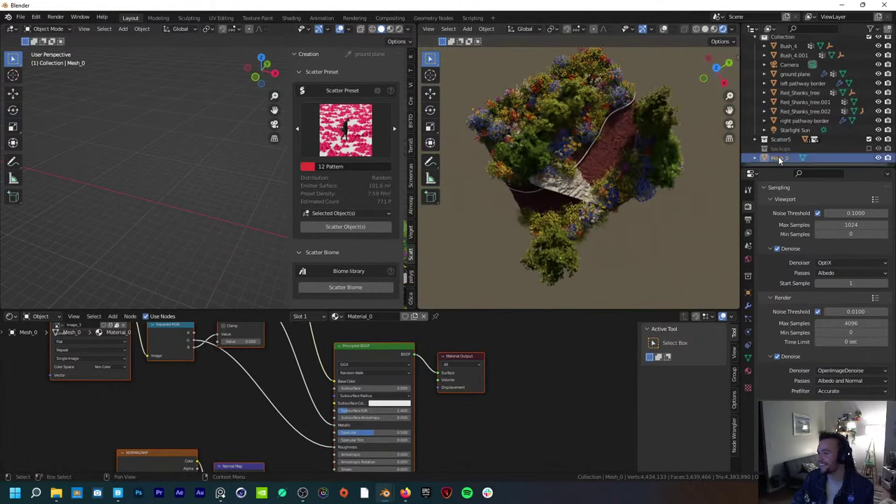
{"action": "key", "text": "g"}
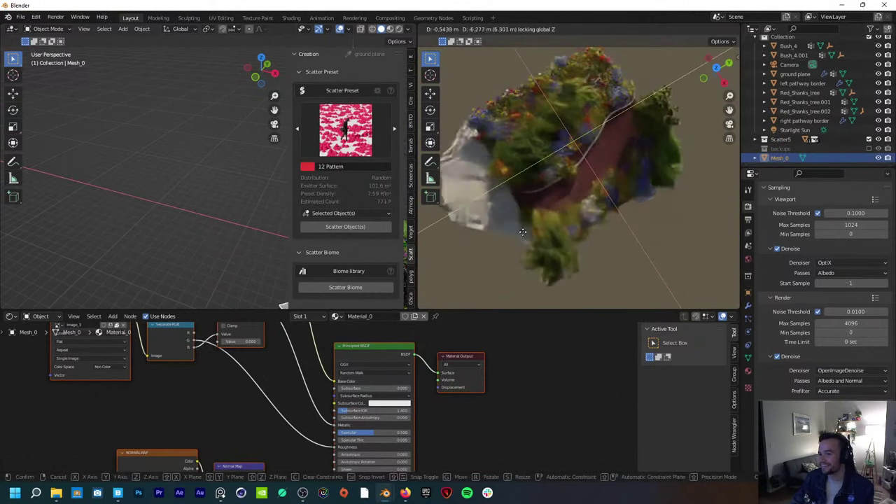
{"action": "left_click", "coordinate": [524, 240]}
Step: Shift Mesh_0 by about -0.94 m in X and -2.04 m in Y and rotate it about -17.4° around the view axis
{"action": "middle_click_drag", "start_coordinate": [524, 240], "coordinate": [631, 162]}
{"action": "scroll", "coordinate": [568, 162], "scroll_direction": "up", "scroll_amount": 3}
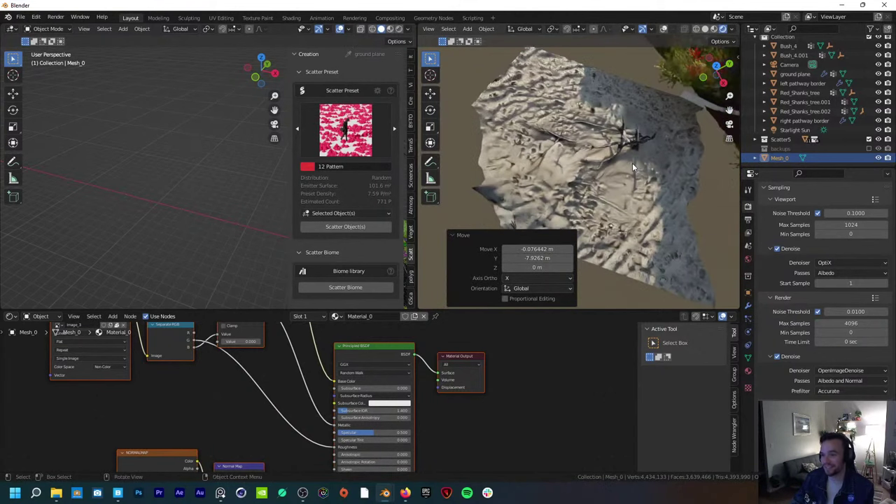
{"action": "key", "text": "g"}
{"action": "left_click", "coordinate": [576, 172]}
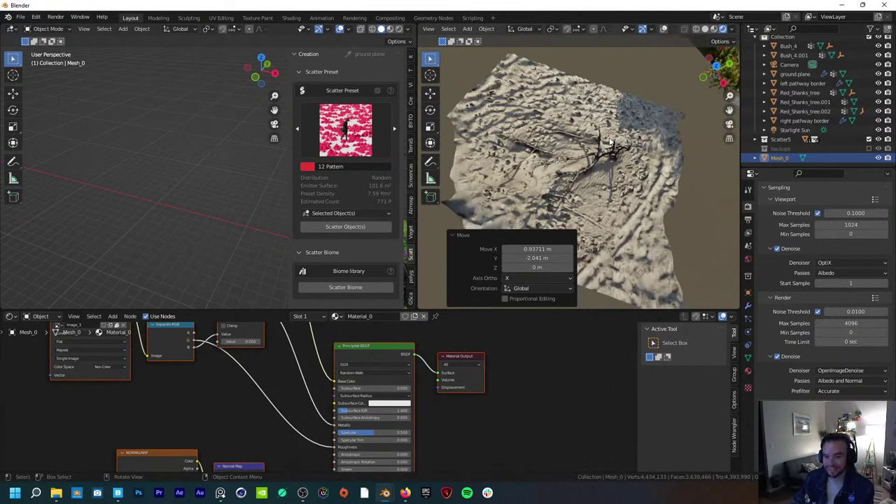
{"action": "key", "text": "r"}
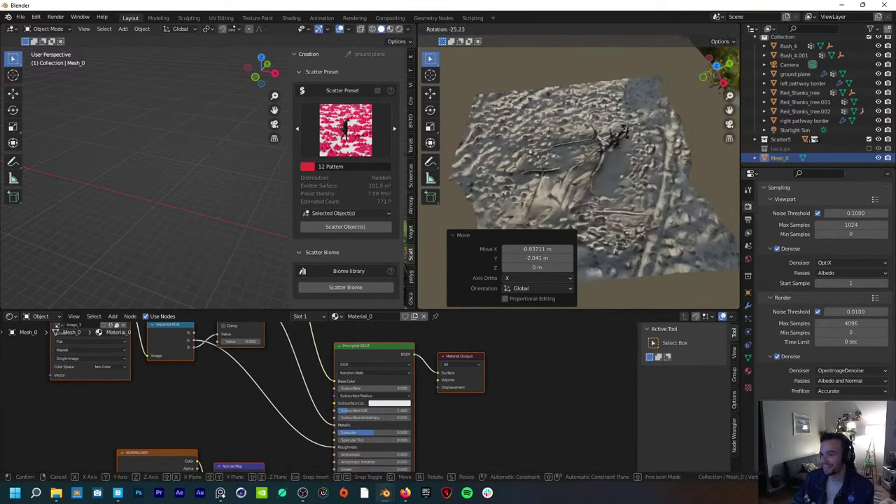
{"action": "left_click", "coordinate": [630, 137]}
Step: Inspect the scan's driftwood, material nodes and the baseball lying in the sand up close
{"action": "scroll", "coordinate": [618, 179], "scroll_direction": "up", "scroll_amount": 5}
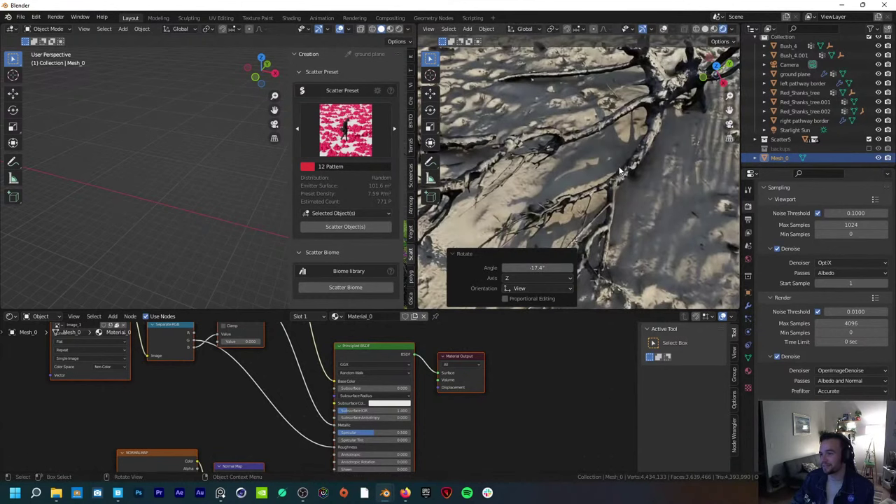
{"action": "middle_click_drag", "start_coordinate": [619, 178], "coordinate": [598, 199]}
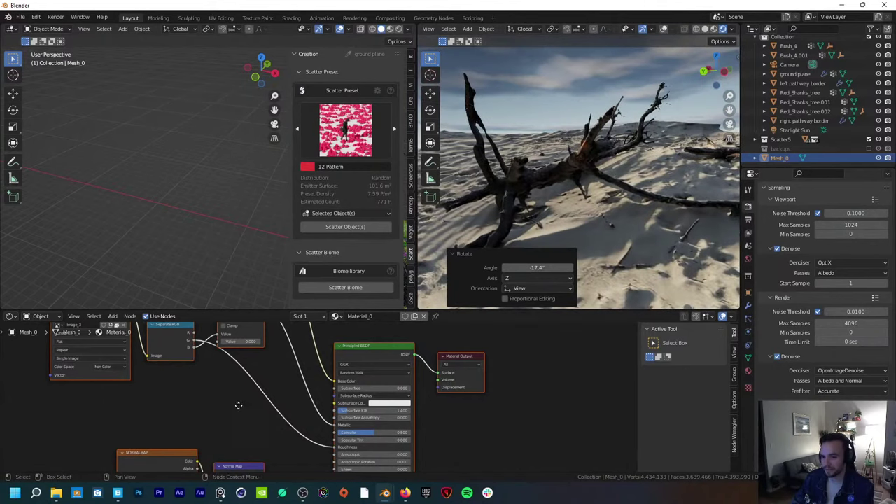
{"action": "scroll", "coordinate": [249, 404], "scroll_direction": "down", "scroll_amount": 3}
{"action": "middle_click_drag", "start_coordinate": [248, 404], "coordinate": [341, 360]}
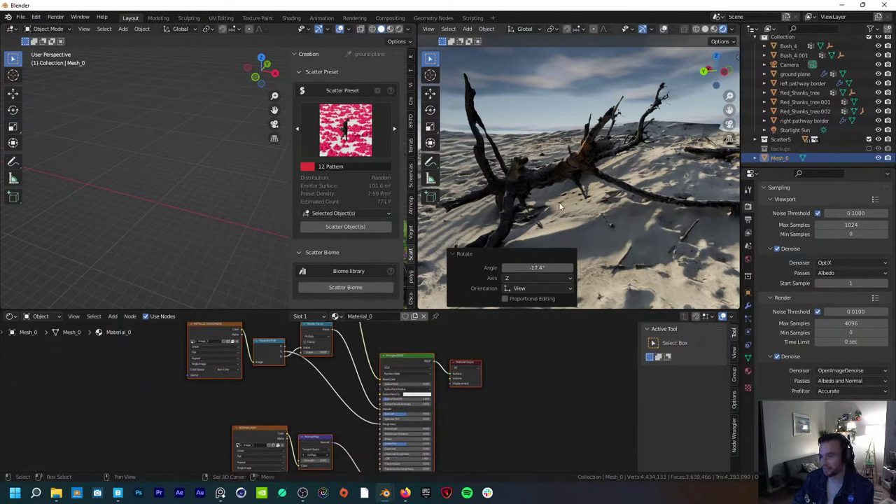
{"action": "middle_click_drag", "start_coordinate": [551, 217], "coordinate": [555, 221]}
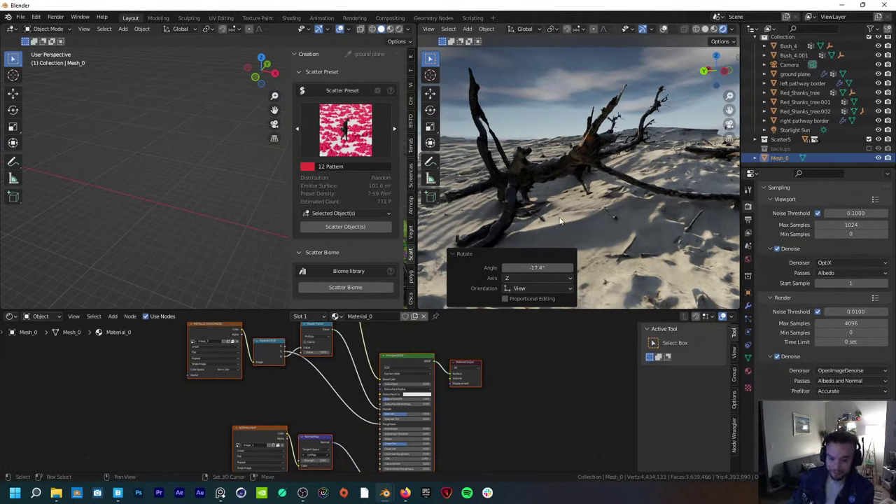
{"action": "middle_click_drag", "start_coordinate": [558, 232], "coordinate": [572, 175]}
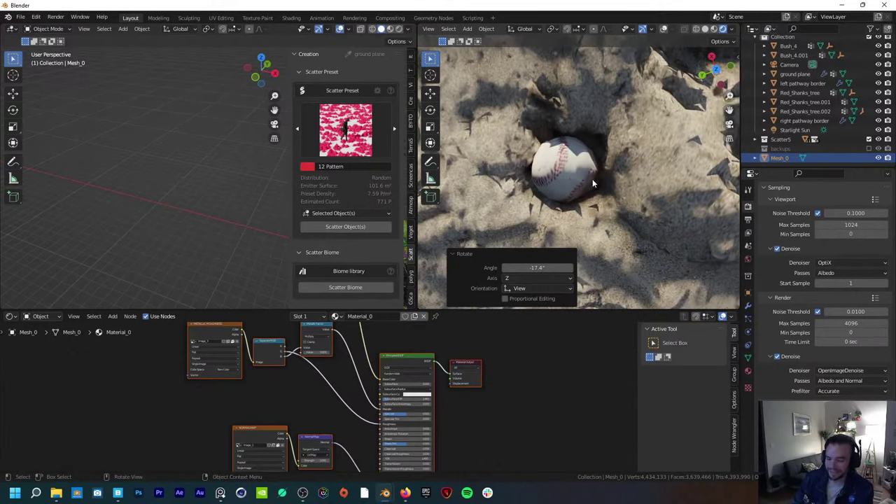
Step: Examine the whole sand scan with its driftwood and footprints from several angles
{"action": "scroll", "coordinate": [597, 177], "scroll_direction": "down", "scroll_amount": 5}
{"action": "scroll", "coordinate": [599, 182], "scroll_direction": "down", "scroll_amount": 5}
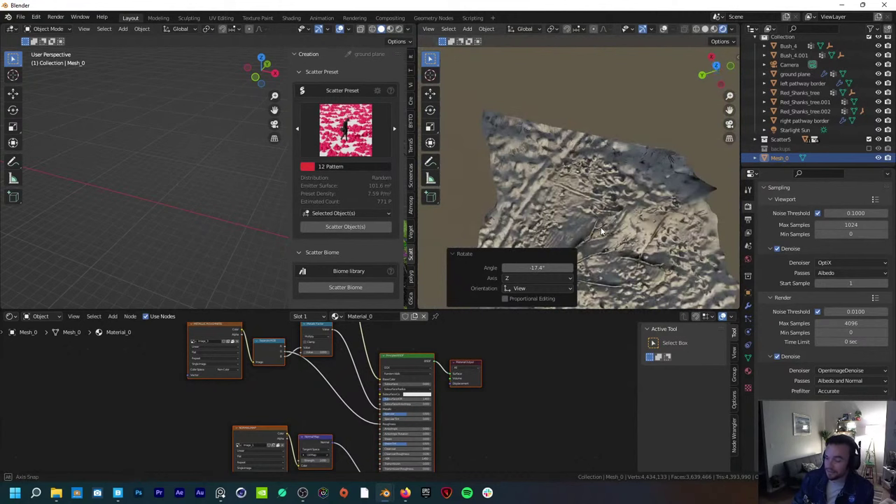
{"action": "middle_click_drag", "start_coordinate": [603, 217], "coordinate": [634, 97]}
{"action": "scroll", "coordinate": [596, 176], "scroll_direction": "up", "scroll_amount": 3}
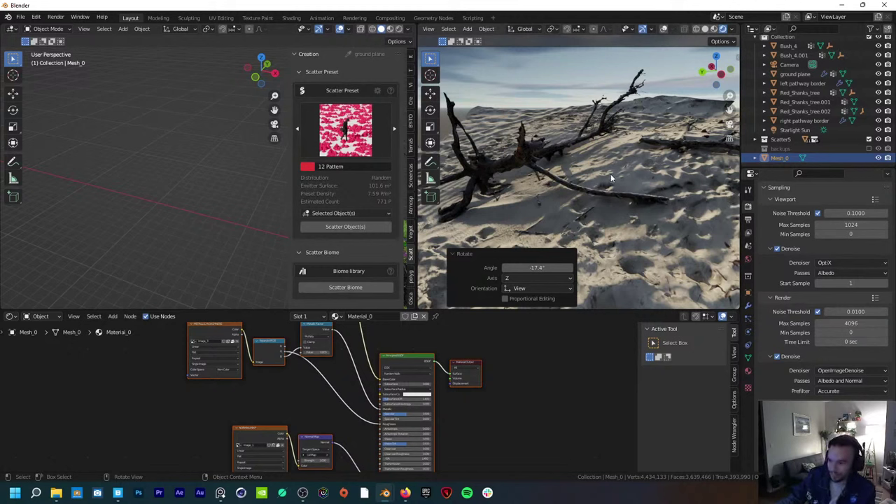
{"action": "mouse_move", "coordinate": [577, 171]}
{"action": "middle_mouse_down"}
{"action": "mouse_move", "coordinate": [579, 186]}
{"action": "mouse_move", "coordinate": [582, 176]}
{"action": "middle_mouse_up"}
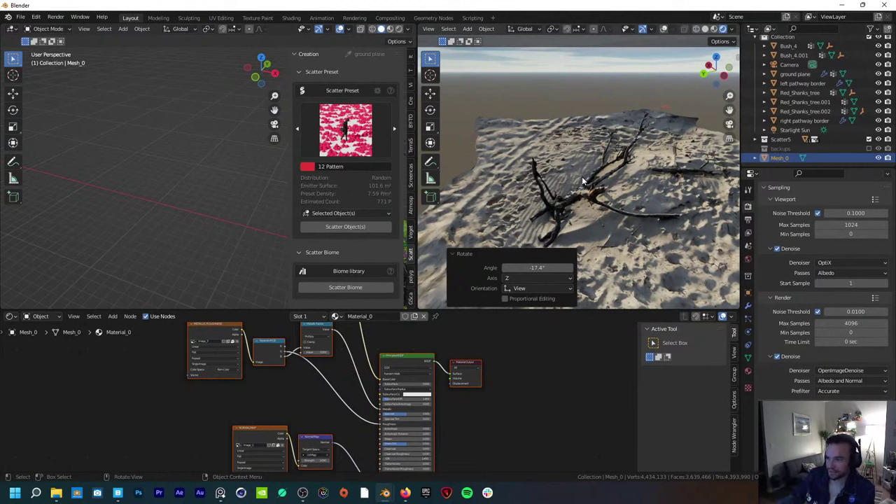
{"action": "middle_click_drag", "start_coordinate": [643, 200], "coordinate": [602, 177]}
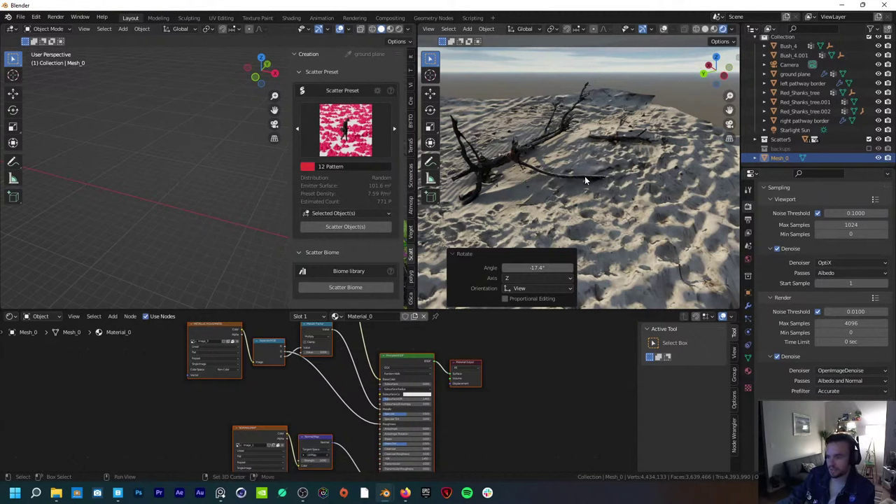
{"action": "middle_click_drag", "start_coordinate": [585, 176], "coordinate": [569, 199]}
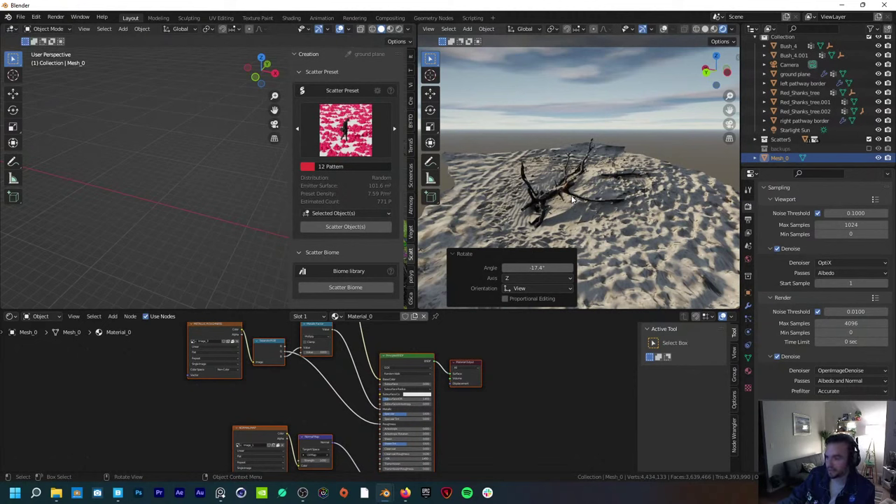
{"action": "middle_click_drag", "start_coordinate": [571, 199], "coordinate": [579, 224]}
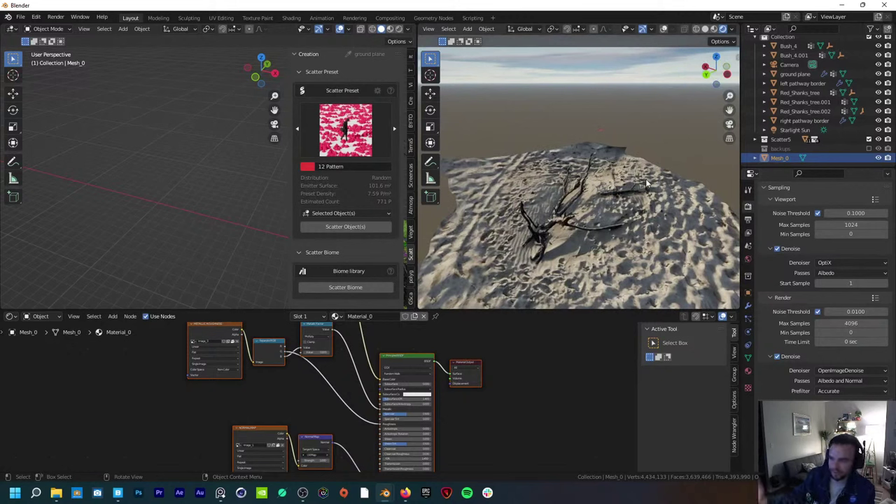
Step: Show the overlays in the rendered view briefly, hide them again and look closely at the driftwood
{"action": "left_click", "coordinate": [664, 28]}
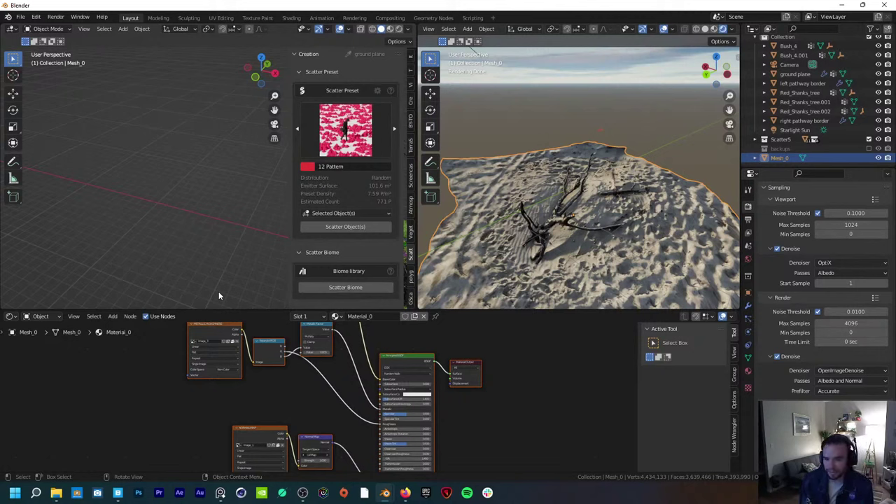
{"action": "left_click", "coordinate": [663, 32]}
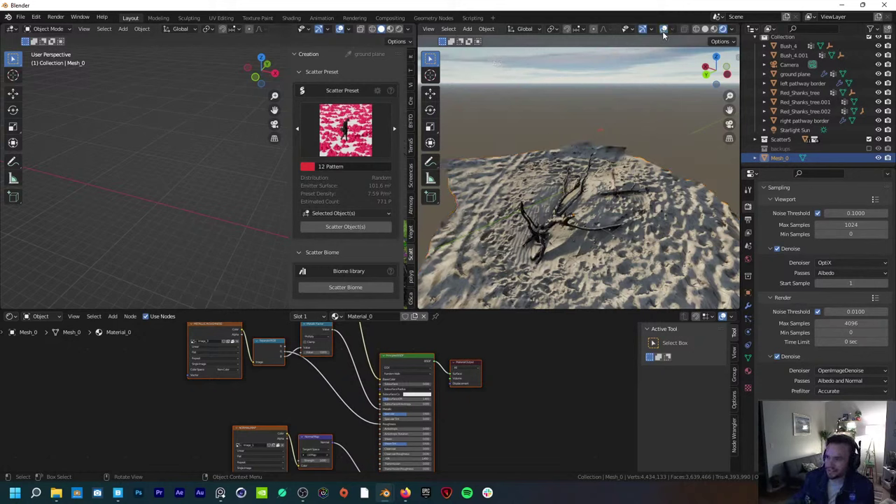
{"action": "middle_click_drag", "start_coordinate": [532, 231], "coordinate": [569, 191]}
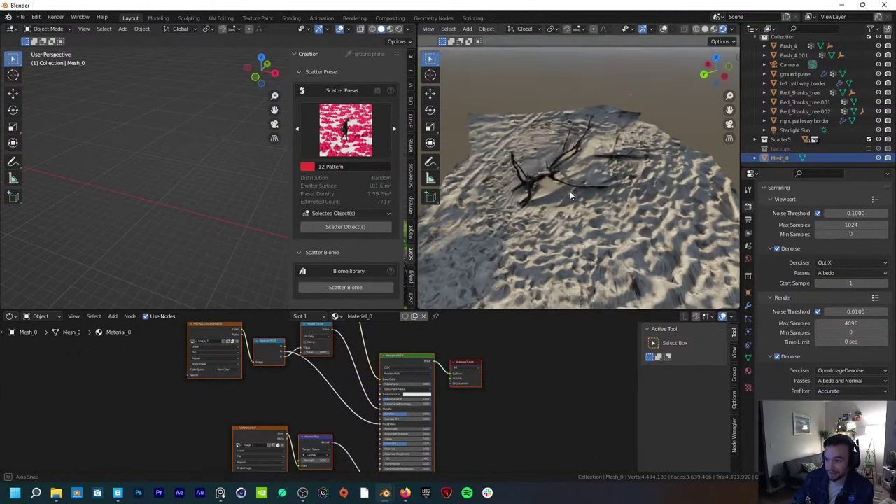
{"action": "scroll", "coordinate": [569, 191], "scroll_direction": "up", "scroll_amount": 4}
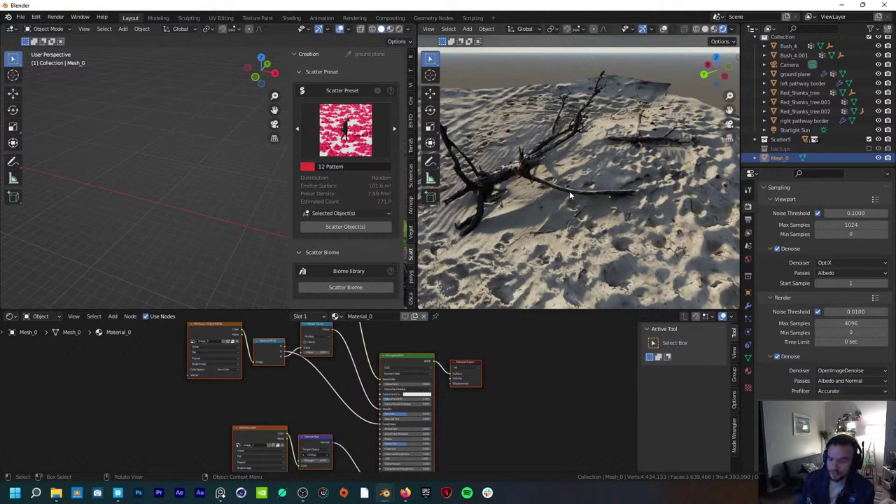
{"action": "middle_click_drag", "start_coordinate": [569, 191], "coordinate": [600, 188]}
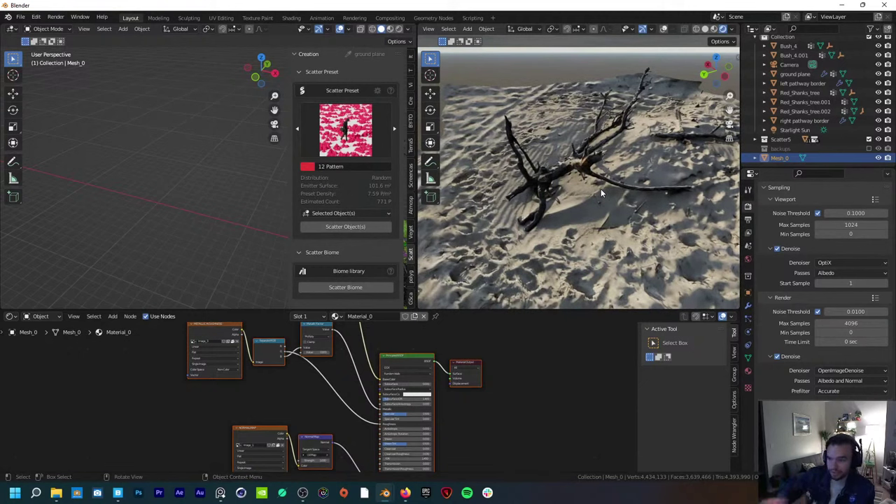
Step: Move the BASE COLOR image texture node further away from the shader in Material_0's node tree
{"action": "middle_click_drag", "start_coordinate": [322, 375], "coordinate": [322, 394]}
{"action": "scroll", "coordinate": [322, 393], "scroll_direction": "down", "scroll_amount": 4}
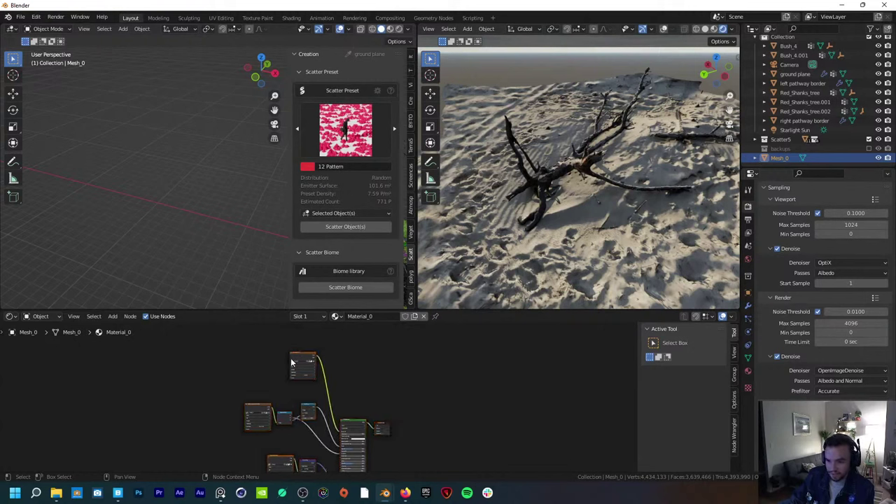
{"action": "left_click_drag", "start_coordinate": [291, 363], "coordinate": [251, 368]}
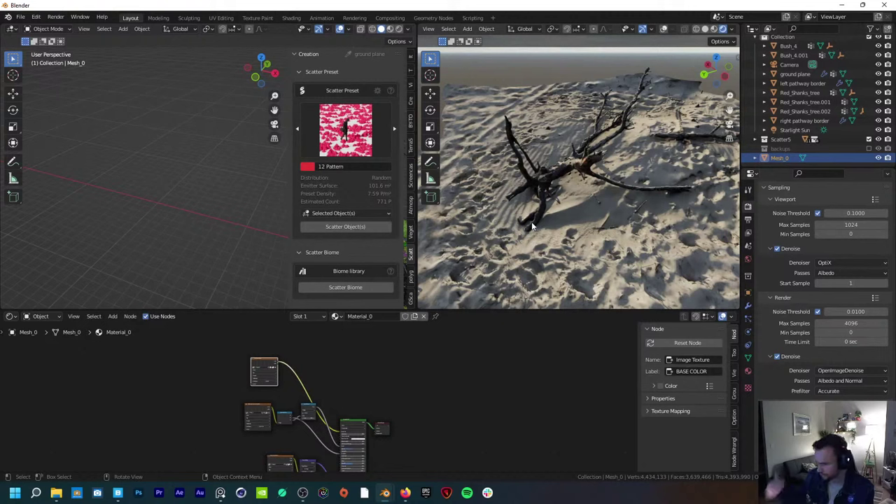
Step: Look through the modifiers available for Mesh_0 without adding one and view the scan beside the garden
{"action": "left_click", "coordinate": [748, 305]}
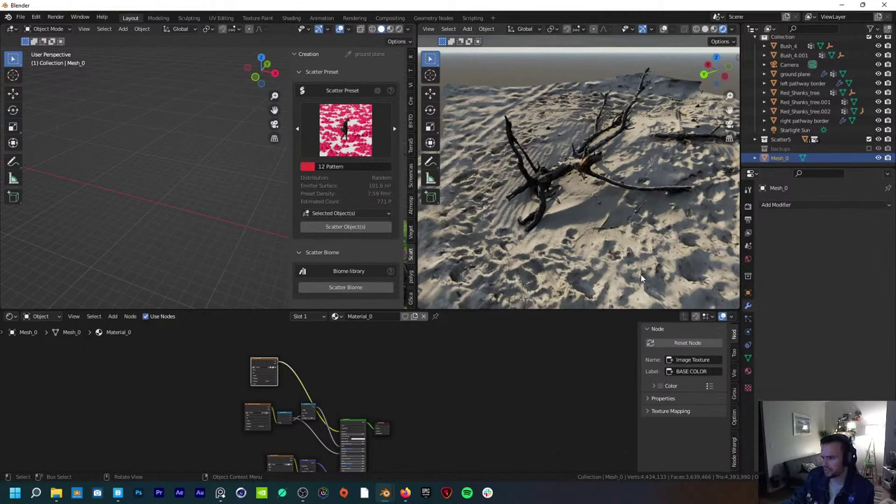
{"action": "left_click", "coordinate": [808, 204]}
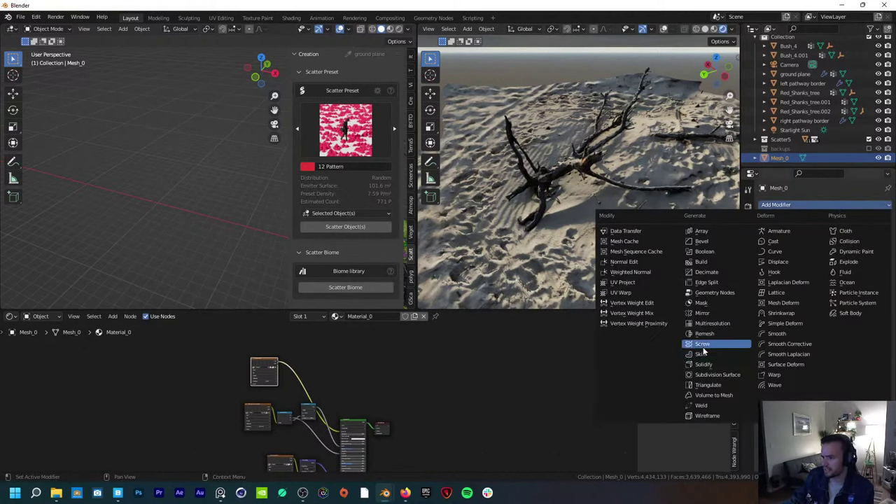
{"action": "scroll", "coordinate": [584, 231], "scroll_direction": "down", "scroll_amount": 5}
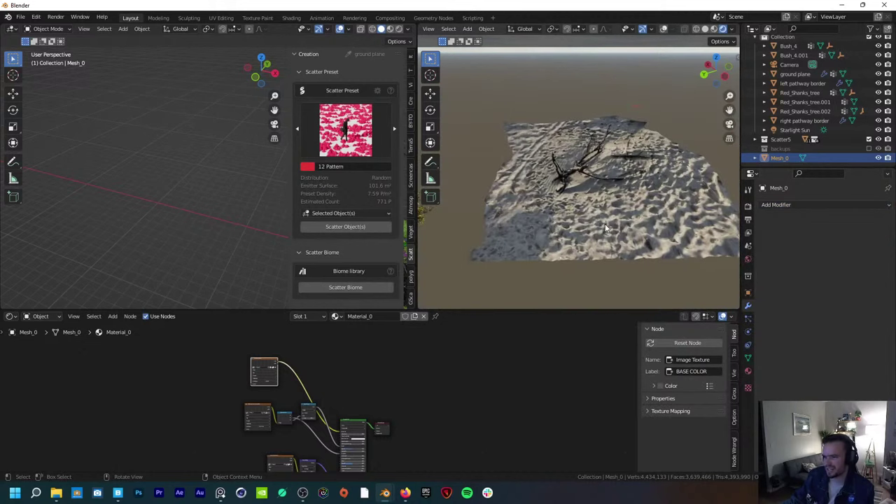
{"action": "scroll", "coordinate": [604, 221], "scroll_direction": "down", "scroll_amount": 3}
{"action": "scroll", "coordinate": [588, 233], "scroll_direction": "down", "scroll_amount": 3}
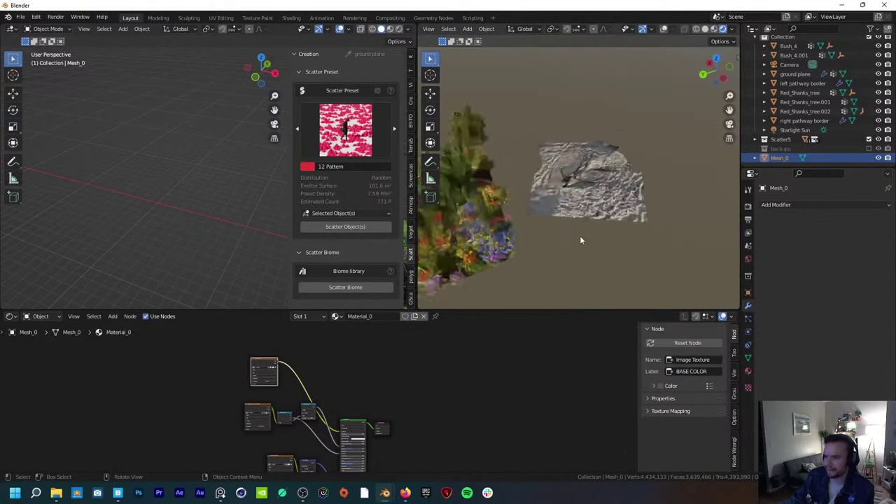
Step: Inspect the driftwood on the sand scan, switch to an orthographic top view and turn the overlays on
{"action": "scroll", "coordinate": [570, 238], "scroll_direction": "down", "scroll_amount": 2}
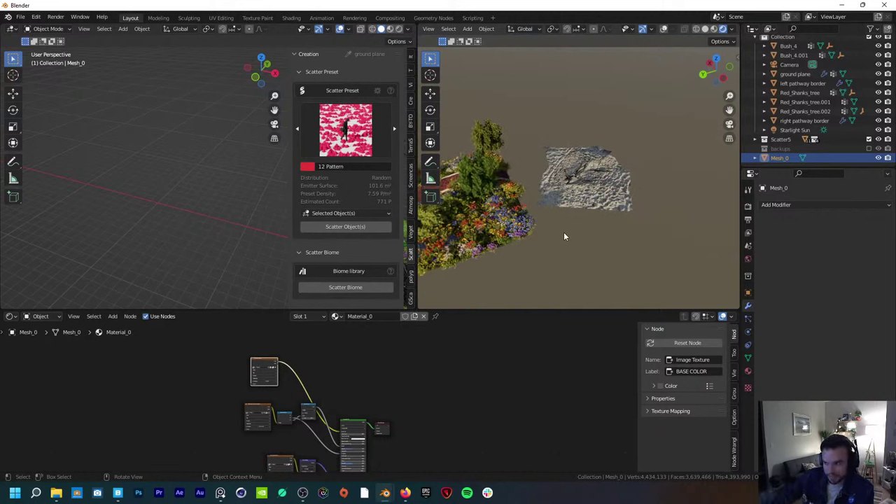
{"action": "scroll", "coordinate": [553, 182], "scroll_direction": "up", "scroll_amount": 5}
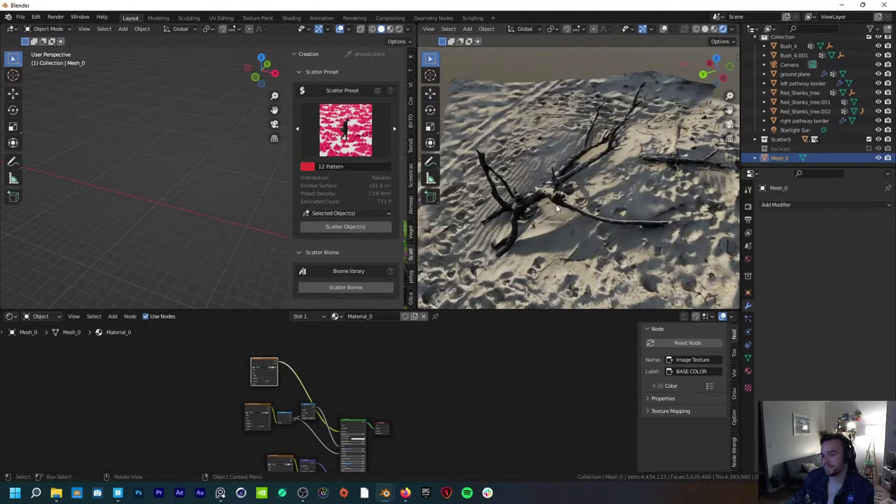
{"action": "scroll", "coordinate": [557, 210], "scroll_direction": "down", "scroll_amount": 2}
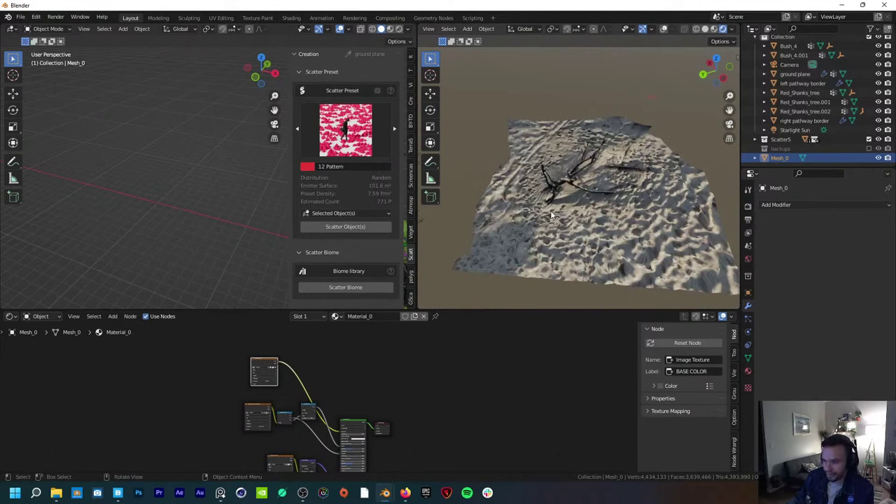
{"action": "key", "text": "KP_7"}
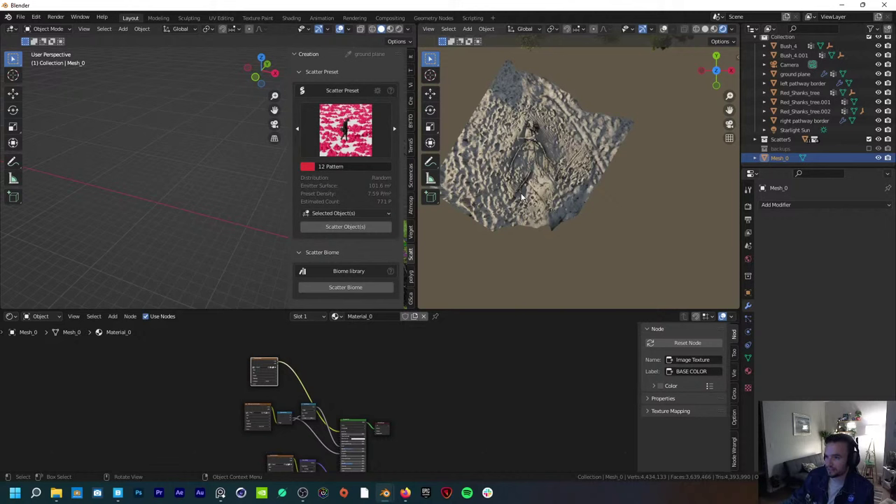
{"action": "left_click", "coordinate": [663, 28]}
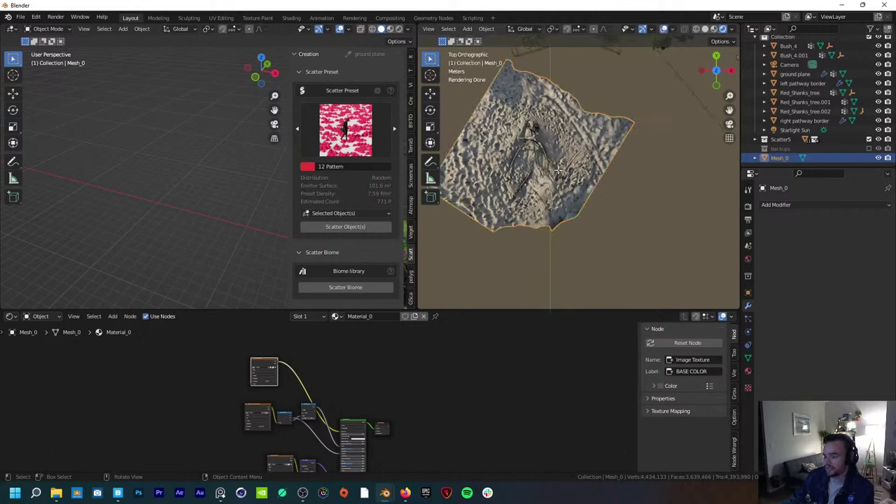
Step: Enter Edit Mode on Mesh_0, circle-select the vertices around one corner of the scan and clear the selection
{"action": "key", "text": "Tab"}
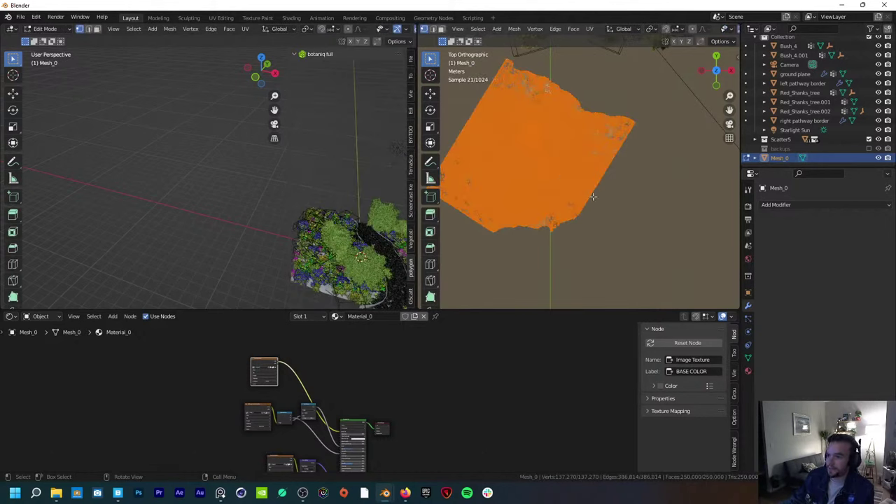
{"action": "key", "text": "alt+a"}
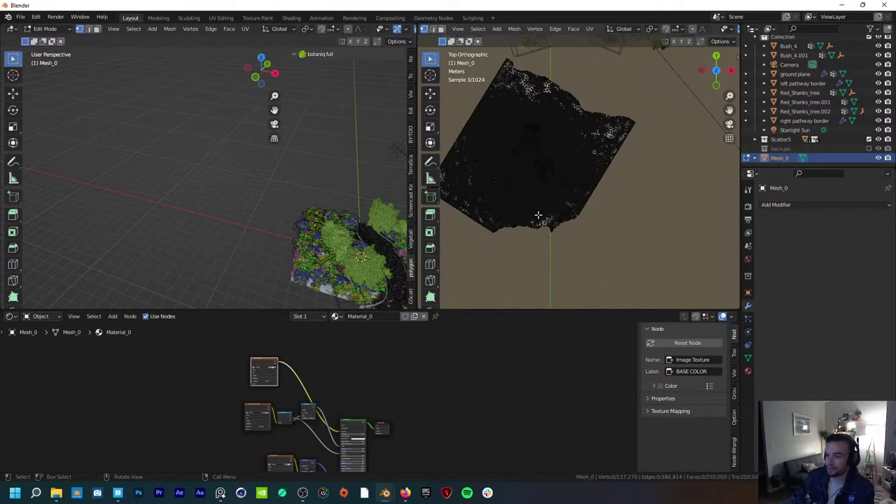
{"action": "middle_click_drag", "start_coordinate": [503, 146], "coordinate": [521, 302]}
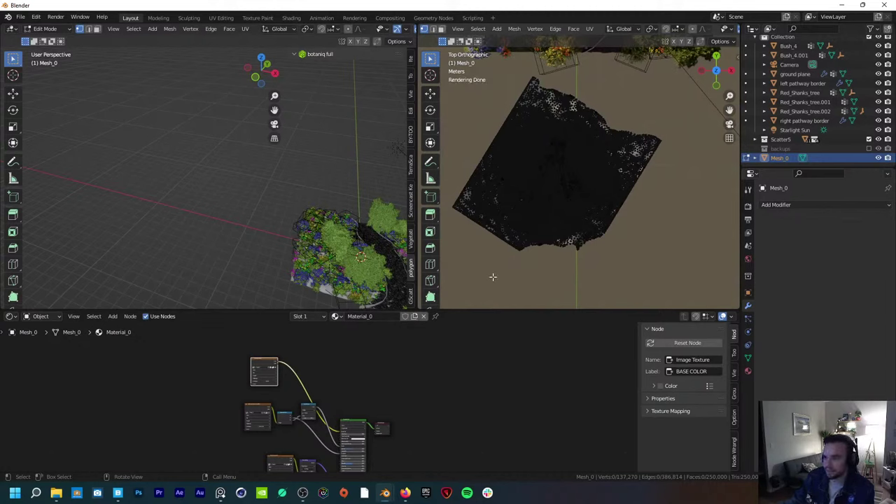
{"action": "key", "text": "c"}
{"action": "left_click", "coordinate": [483, 257]}
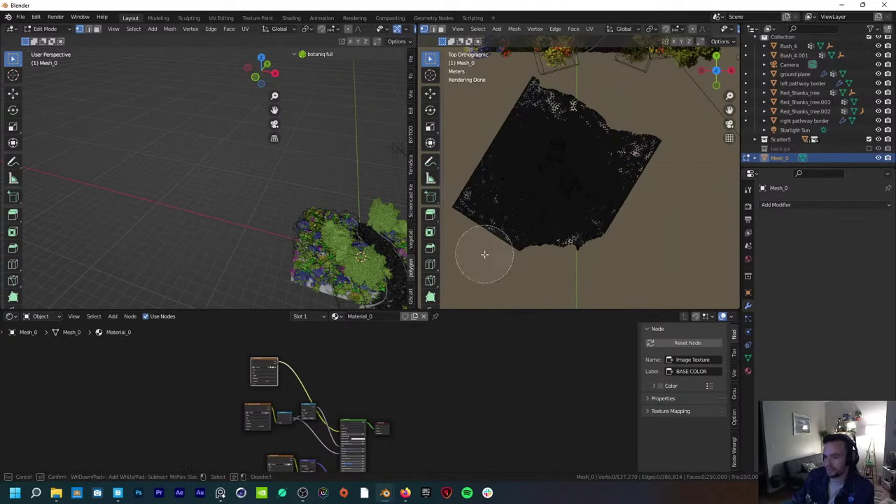
{"action": "left_click", "coordinate": [475, 195]}
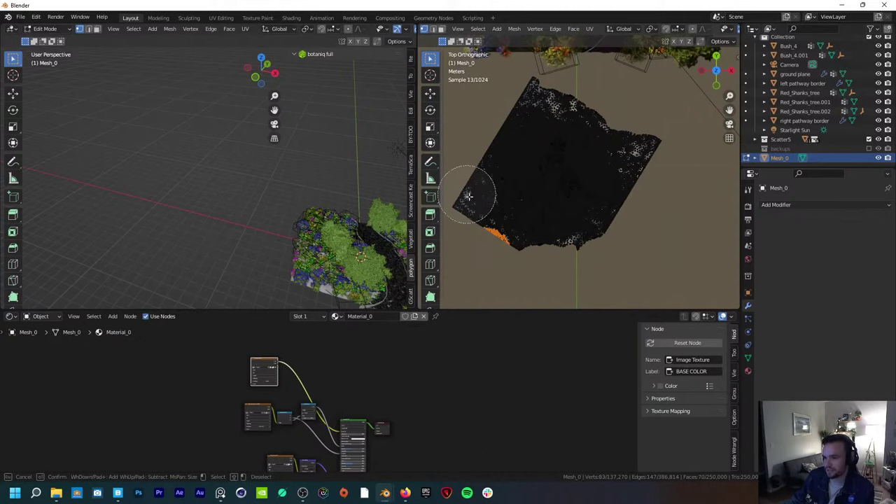
{"action": "left_click_drag", "start_coordinate": [480, 233], "coordinate": [474, 244]}
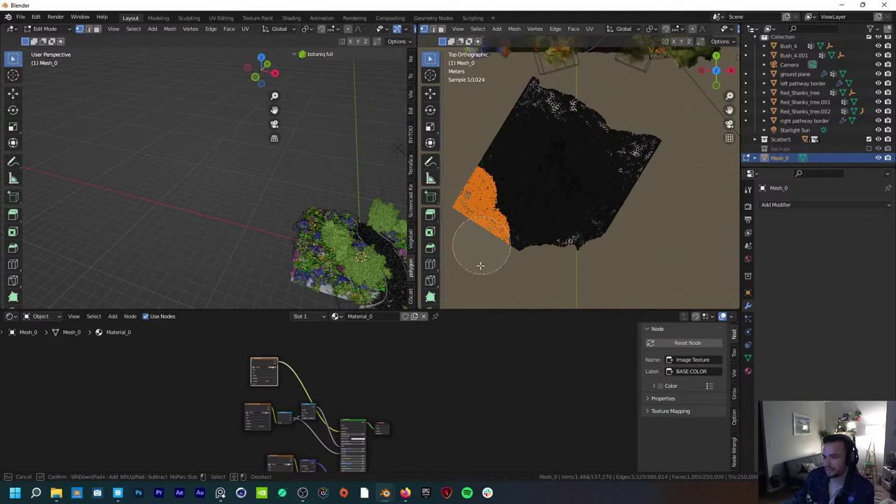
{"action": "right_click", "coordinate": [472, 255]}
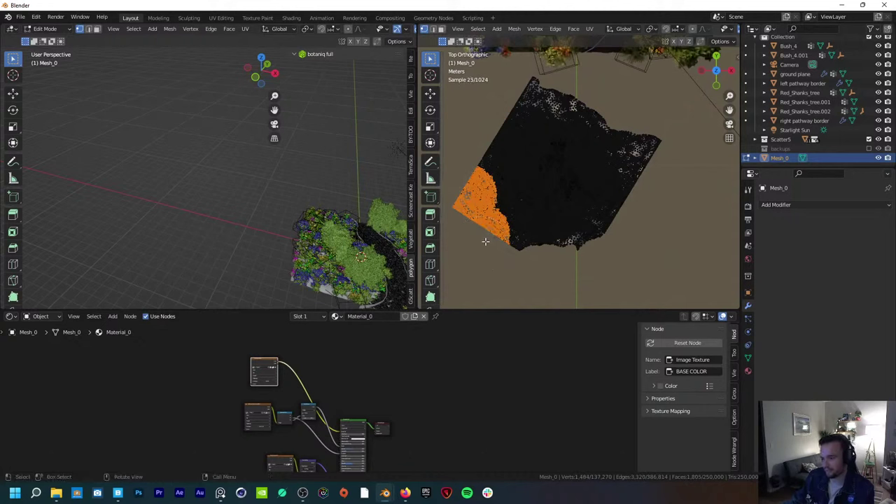
{"action": "key", "text": "alt+a"}
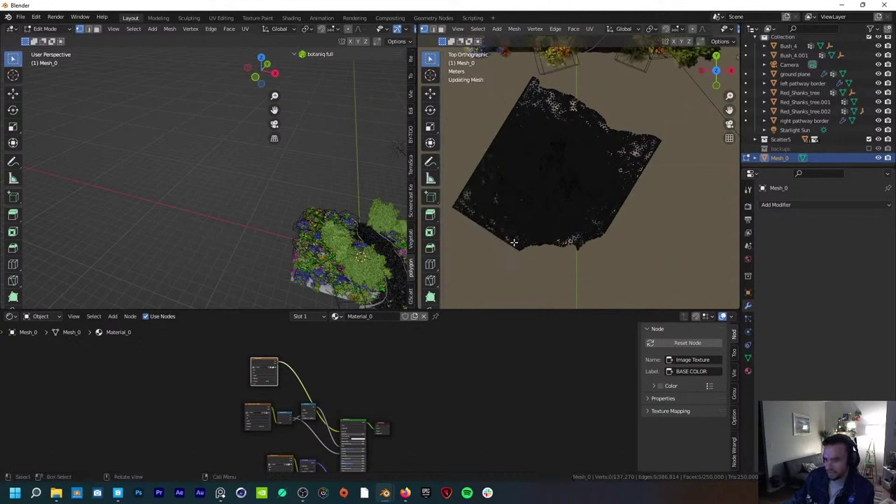
Step: Knife-cut a rough freehand outline around the driftwood area of Mesh_0 with two crossing cuts at one corner, and return to Object Mode
{"action": "key", "text": "k"}
{"action": "mouse_move", "coordinate": [497, 199]}
{"action": "left_mouse_down"}
{"action": "mouse_move", "coordinate": [517, 113]}
{"action": "mouse_move", "coordinate": [609, 112]}
{"action": "mouse_move", "coordinate": [605, 206]}
{"action": "mouse_move", "coordinate": [504, 225]}
{"action": "mouse_move", "coordinate": [479, 187]}
{"action": "mouse_move", "coordinate": [513, 257]}
{"action": "mouse_move", "coordinate": [506, 207]}
{"action": "left_mouse_up"}
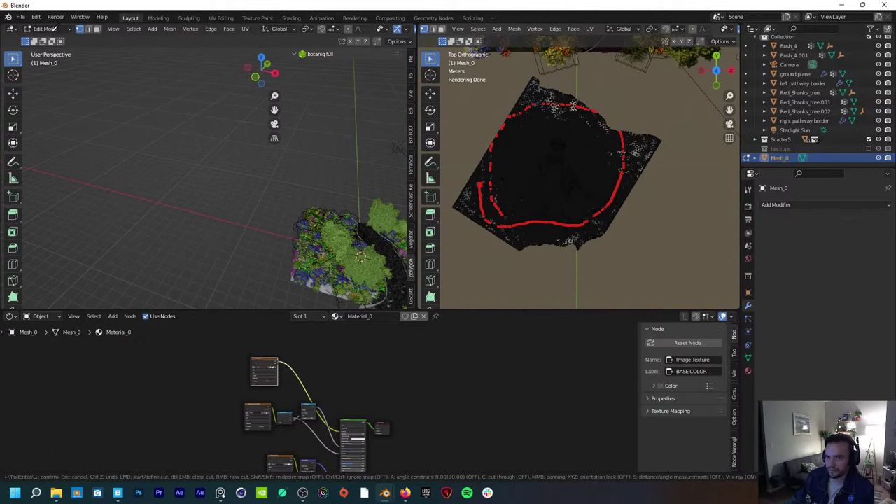
{"action": "mouse_move", "coordinate": [522, 246]}
{"action": "left_mouse_down"}
{"action": "mouse_move", "coordinate": [488, 181]}
{"action": "mouse_move", "coordinate": [543, 244]}
{"action": "mouse_move", "coordinate": [524, 250]}
{"action": "left_mouse_up"}
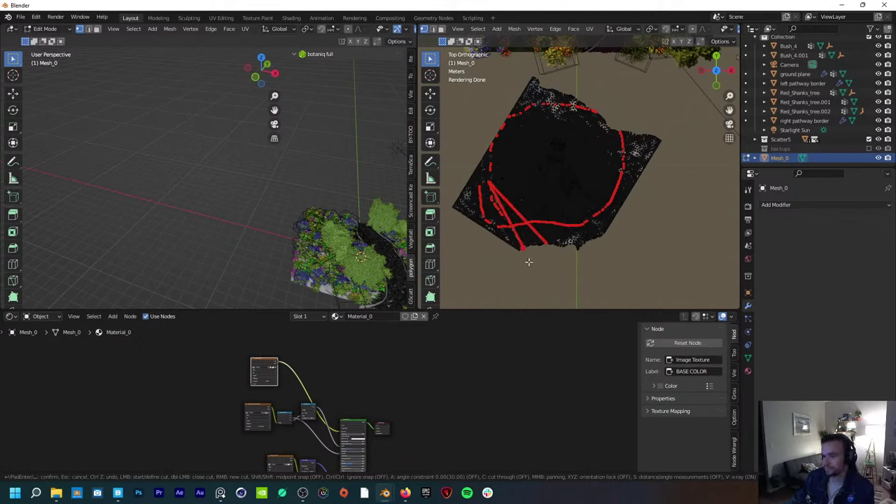
{"action": "key", "text": "Return"}
{"action": "left_click", "coordinate": [60, 31]}
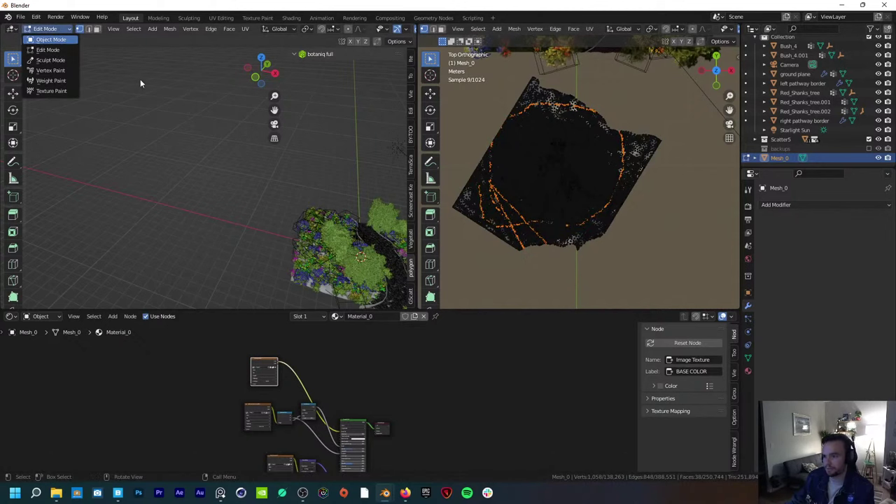
{"action": "key", "text": "Tab"}
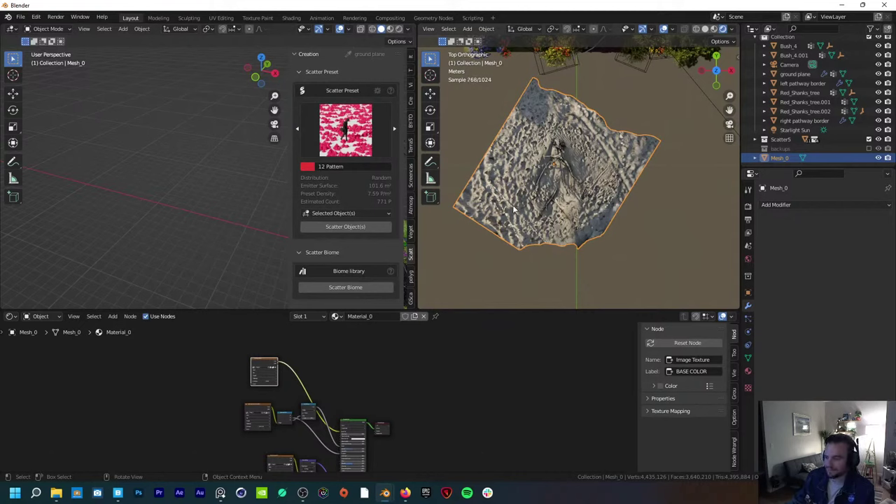
Step: Delete the Mesh_0 sand scan and return to the camera view of the garden pathway
{"action": "middle_click_drag", "start_coordinate": [560, 218], "coordinate": [586, 202]}
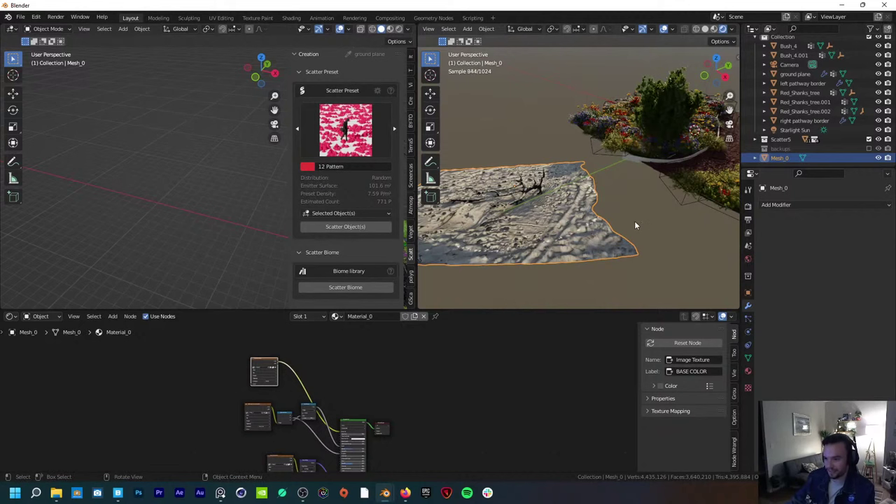
{"action": "middle_click_drag", "start_coordinate": [634, 221], "coordinate": [619, 219]}
{"action": "key", "text": "x"}
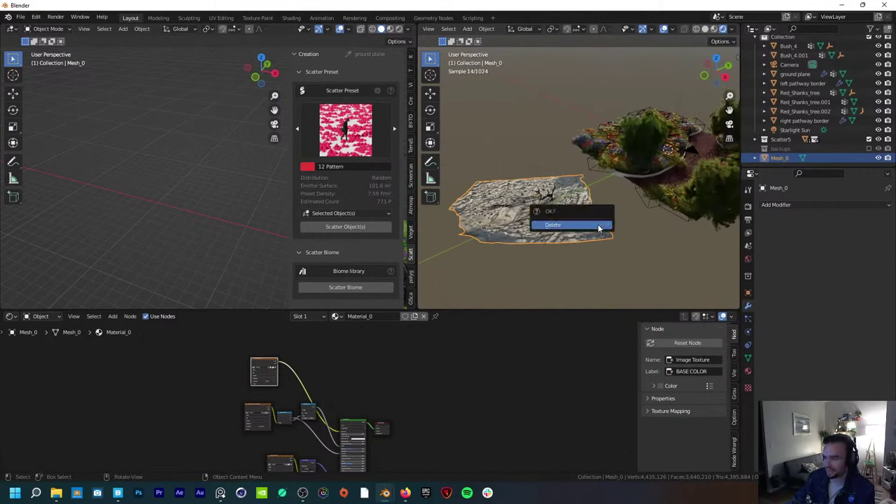
{"action": "left_click", "coordinate": [598, 224]}
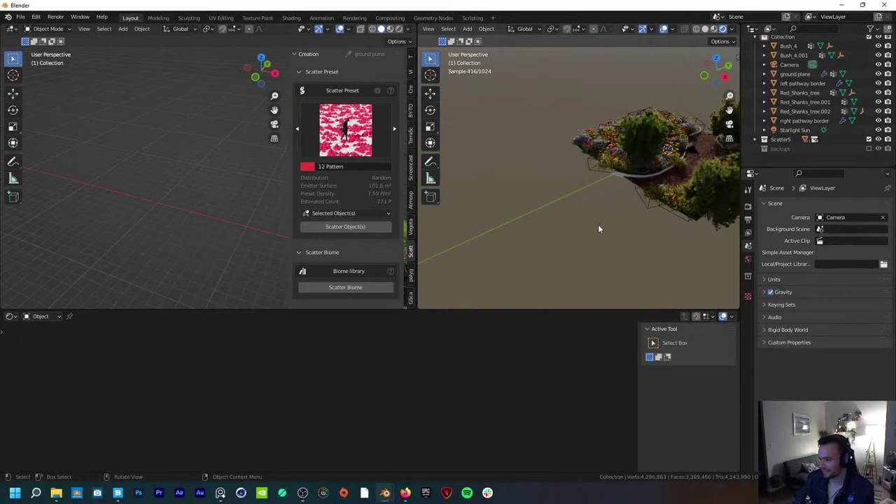
{"action": "middle_click_drag", "start_coordinate": [598, 224], "coordinate": [623, 190]}
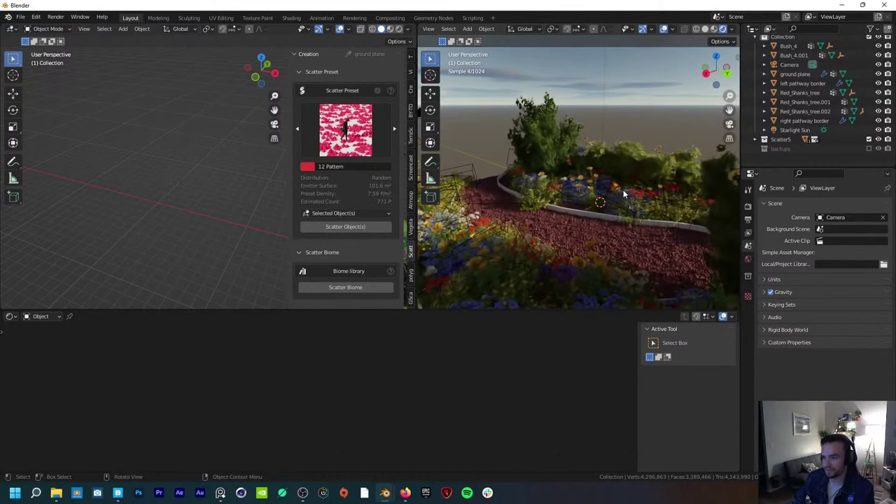
{"action": "key", "text": "KP_0"}
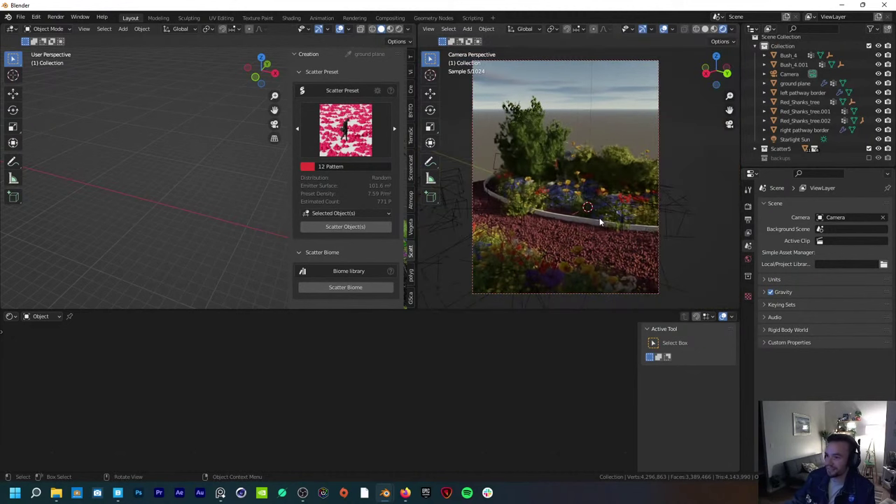